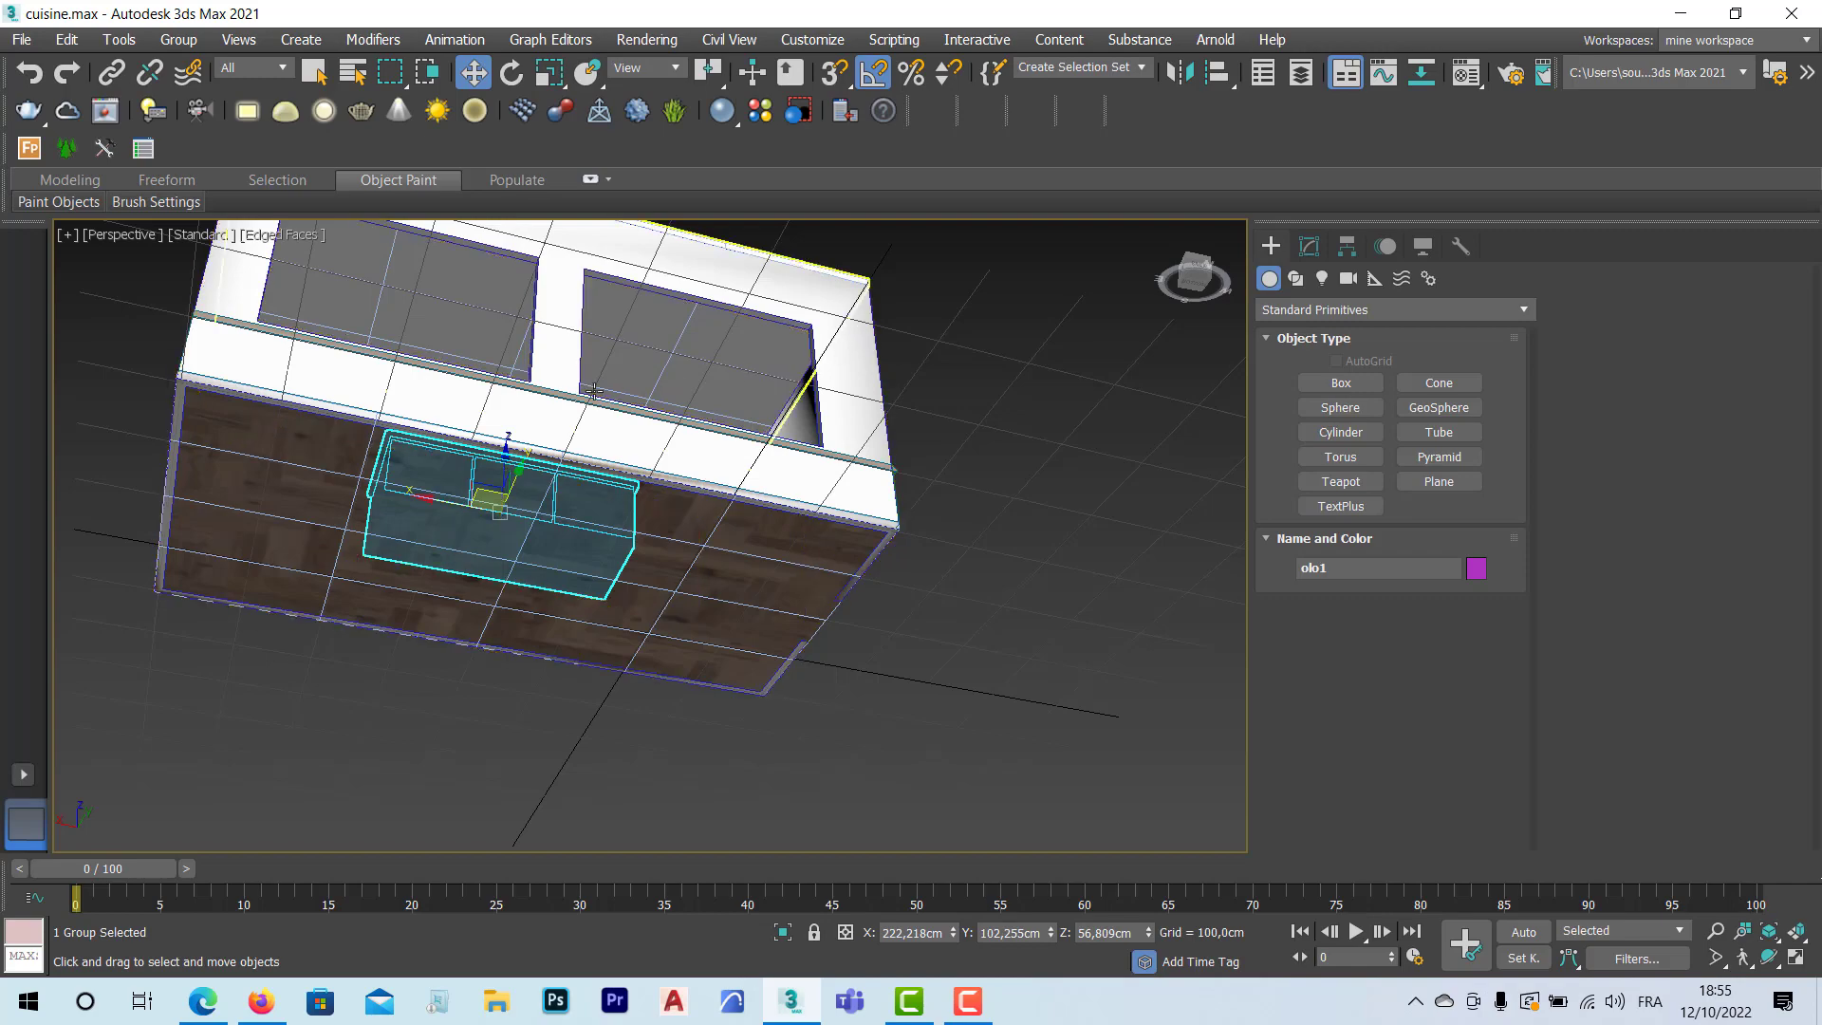
# Step: Select the ceiling slab above the kitchen and isolate it from the rest of the scene
pyautogui.keyDown('alt'); pyautogui.moveTo(572, 398); pyautogui.dragTo(473, 522, button='middle'); pyautogui.keyUp('alt')
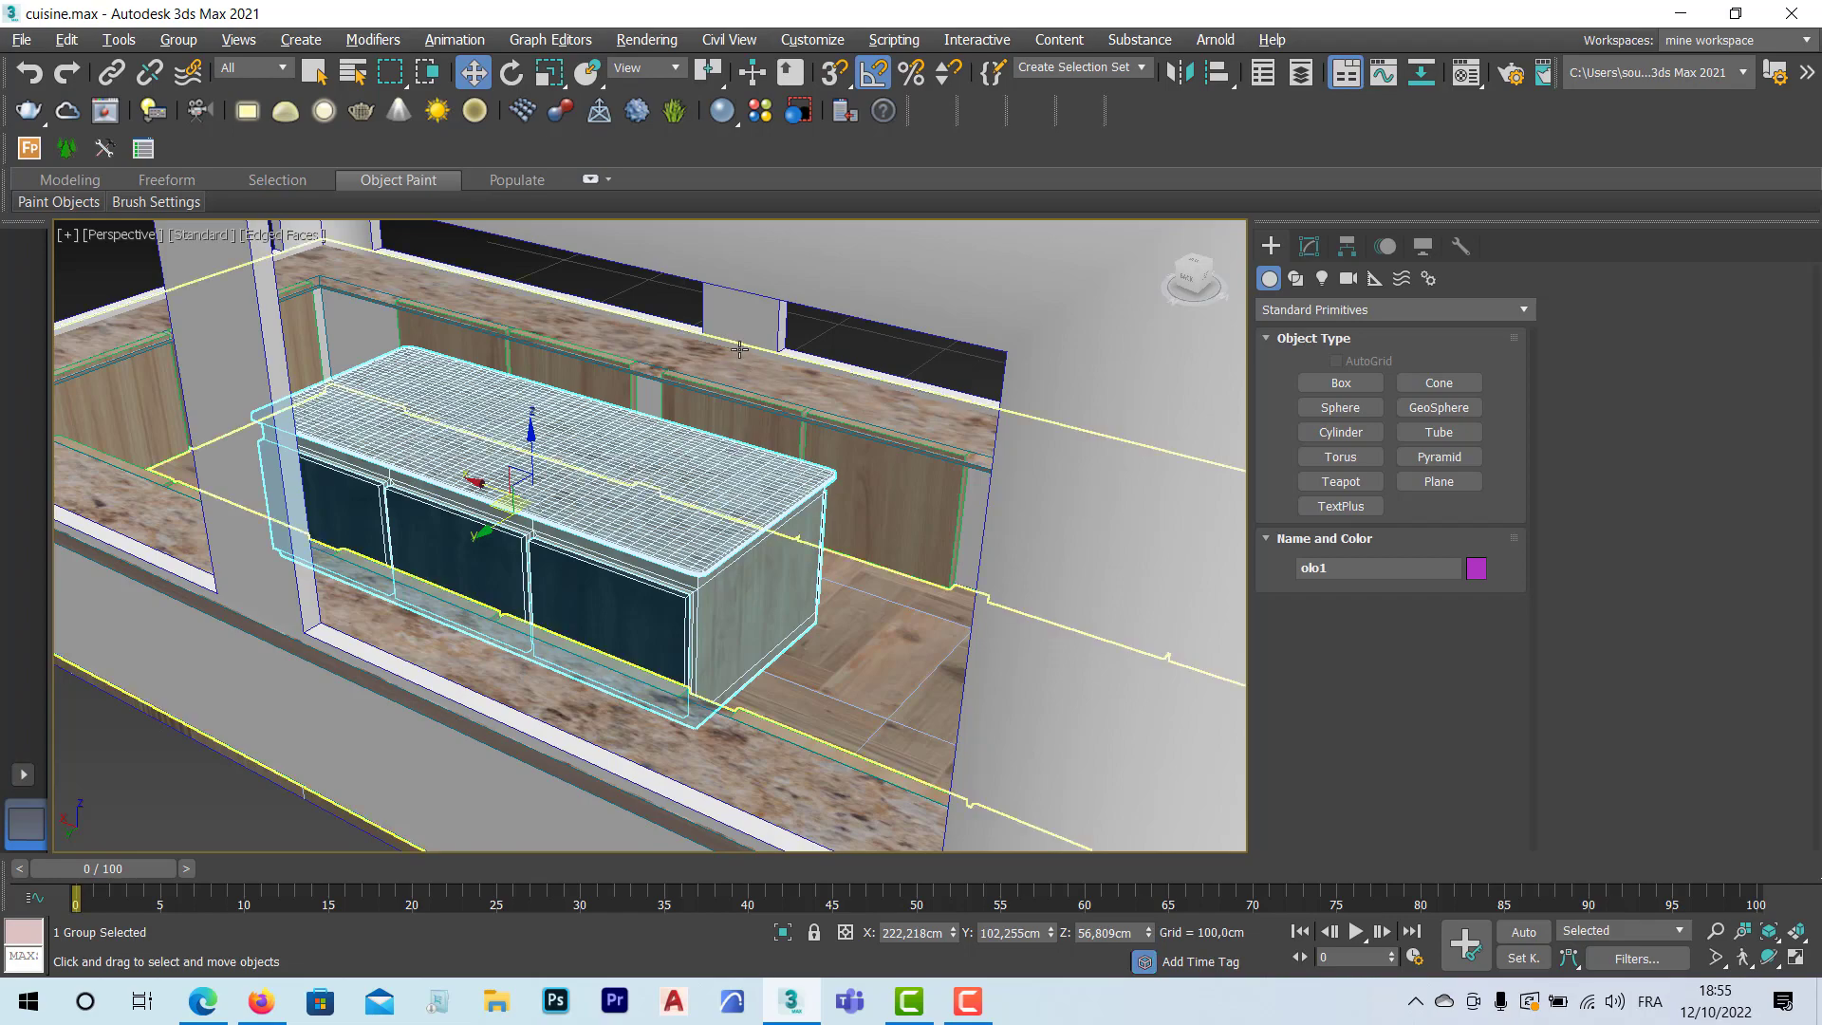
pyautogui.keyDown('alt'); pyautogui.moveTo(331, 310); pyautogui.dragTo(594, 486, button='middle'); pyautogui.keyUp('alt')
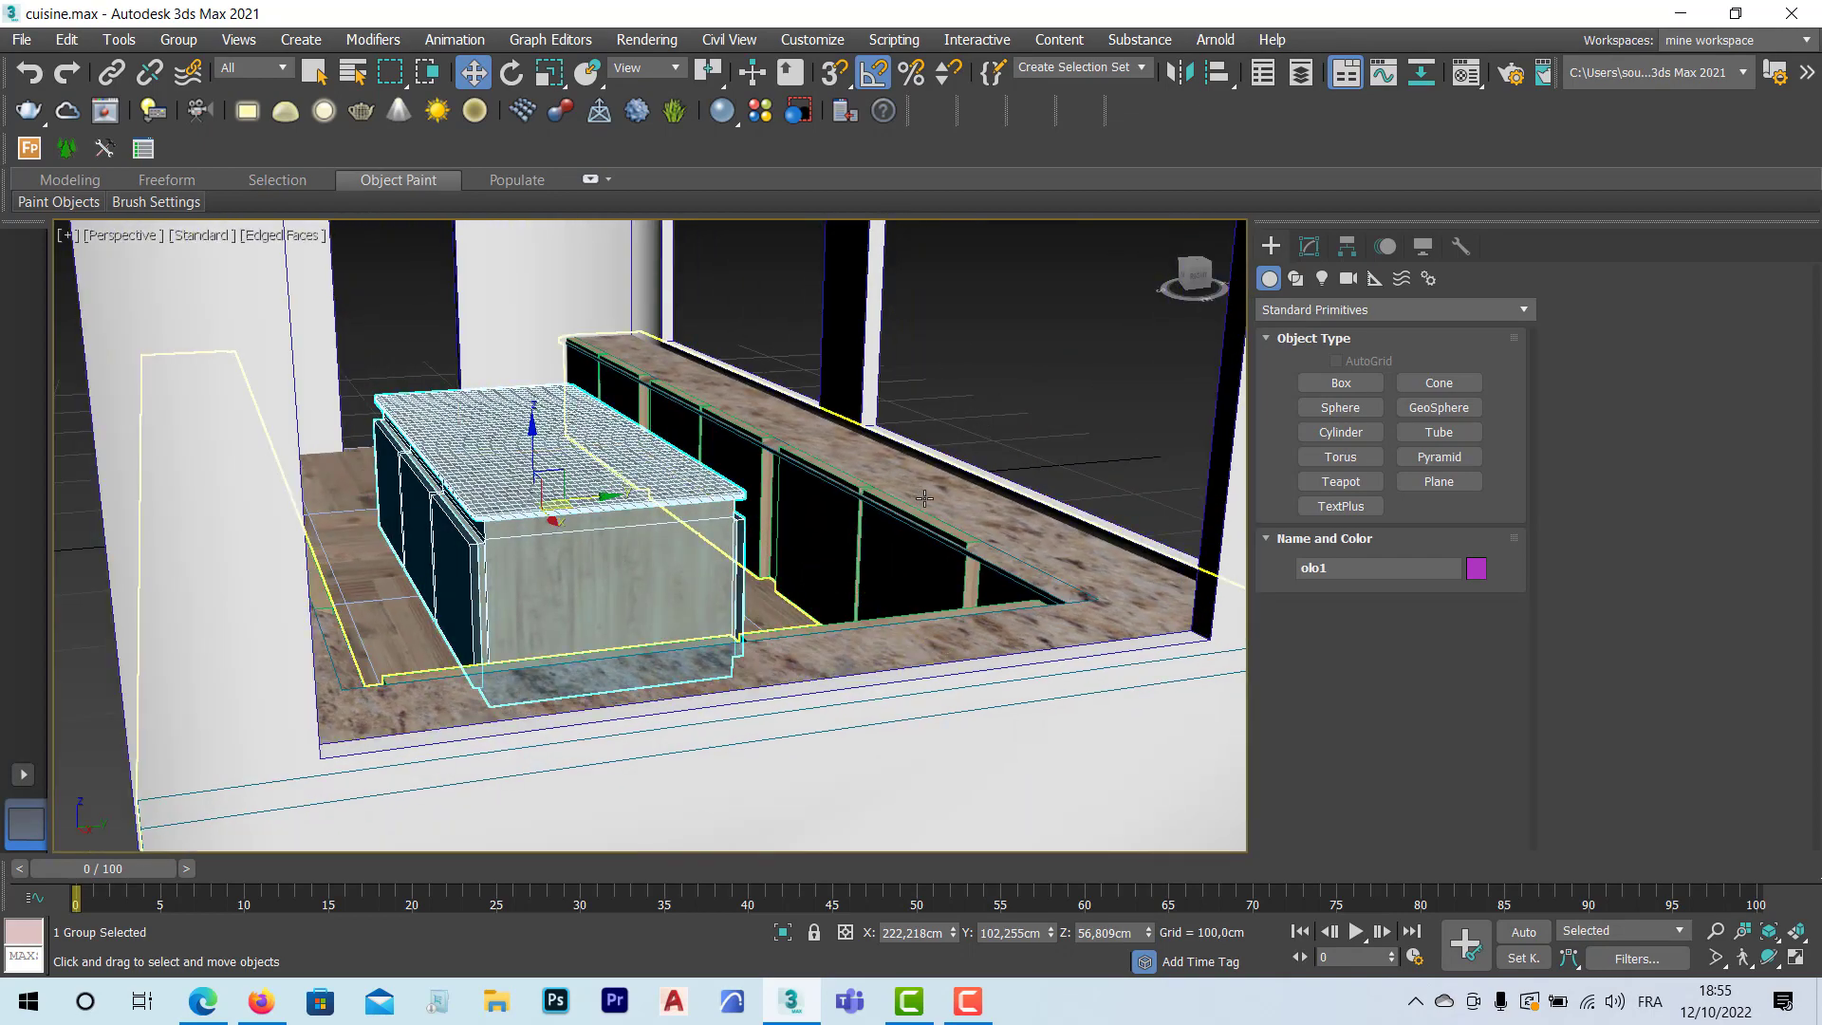
pyautogui.keyDown('alt'); pyautogui.moveTo(880, 486); pyautogui.dragTo(703, 645, button='middle'); pyautogui.keyUp('alt')
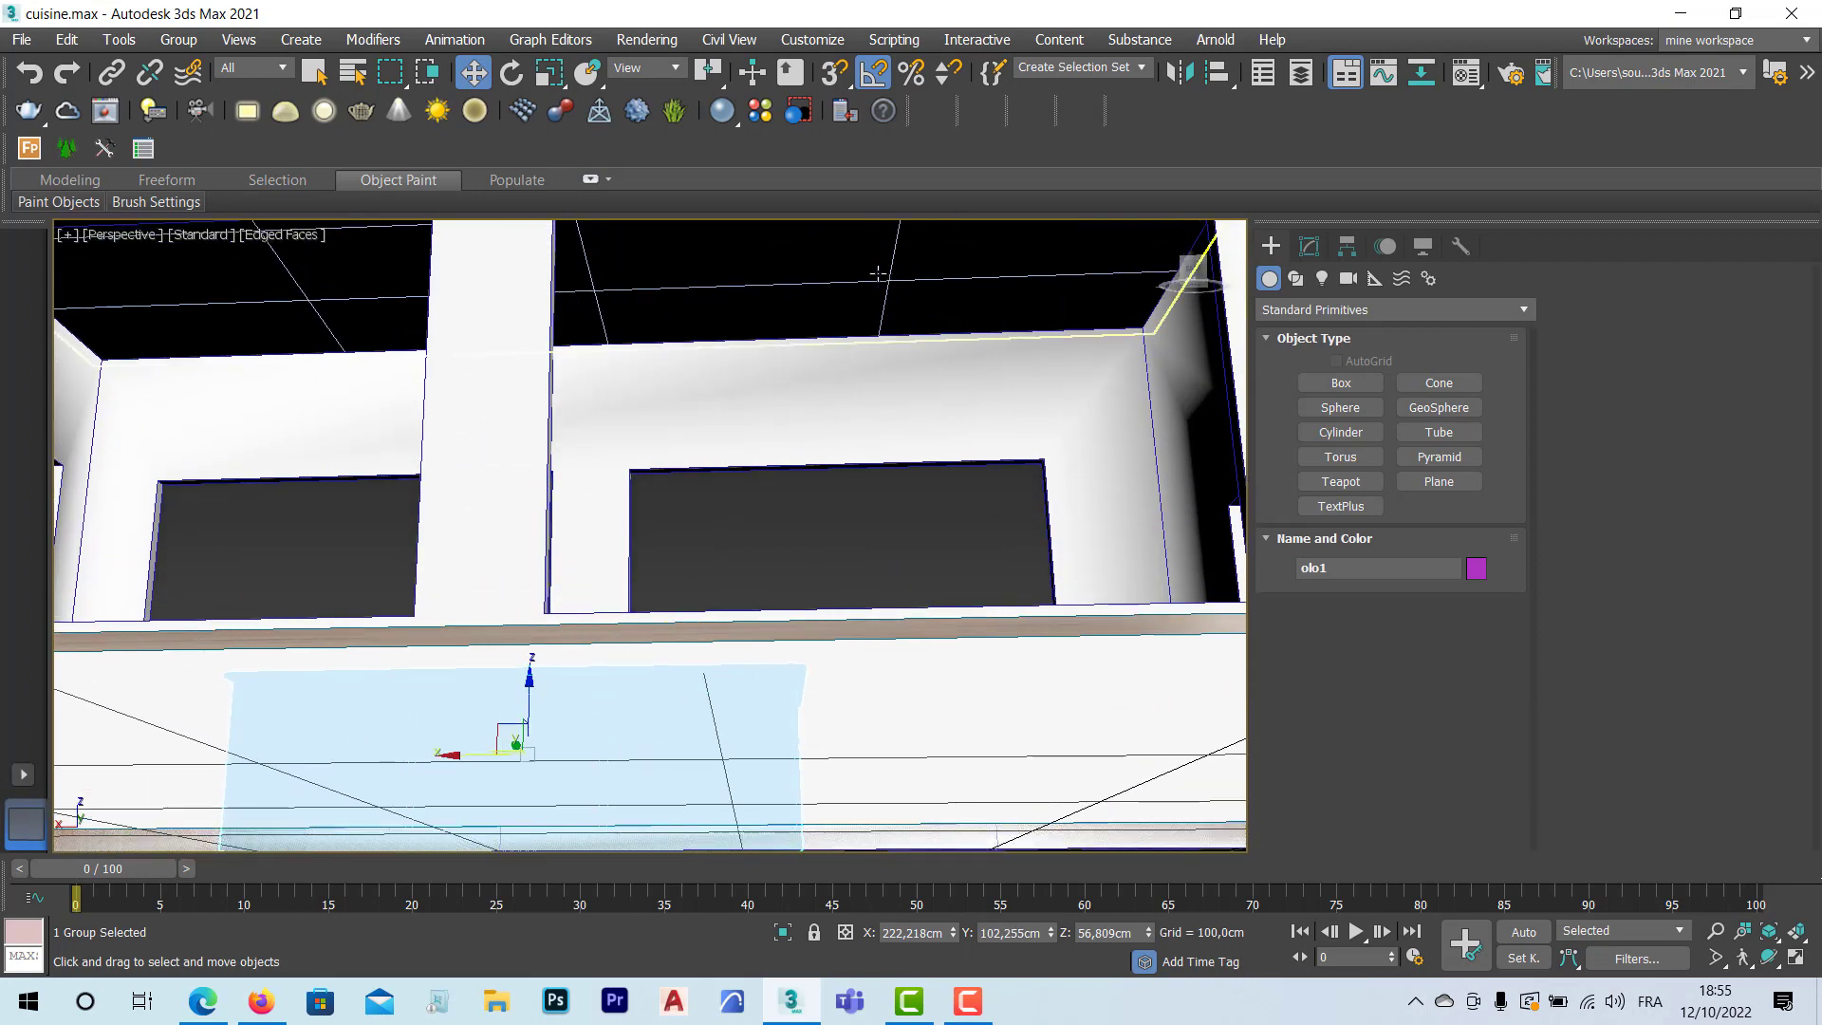
pyautogui.click(793, 252)
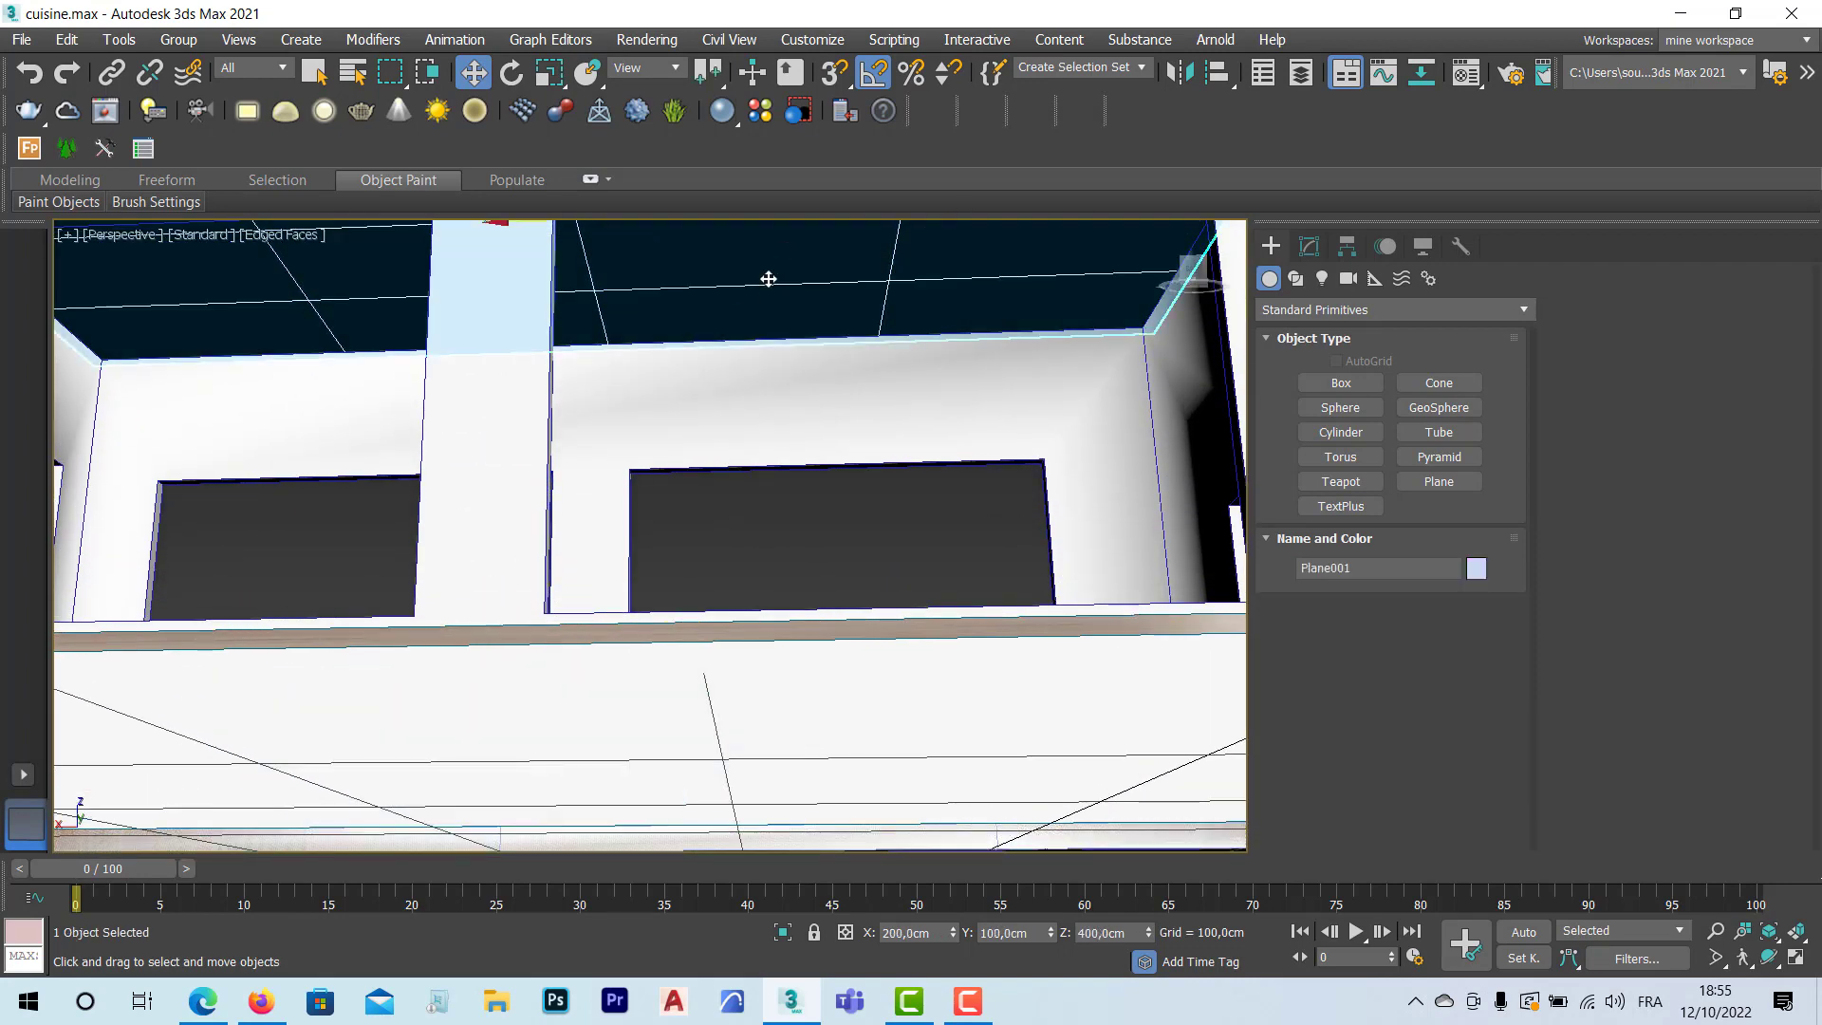
pyautogui.click(783, 933)
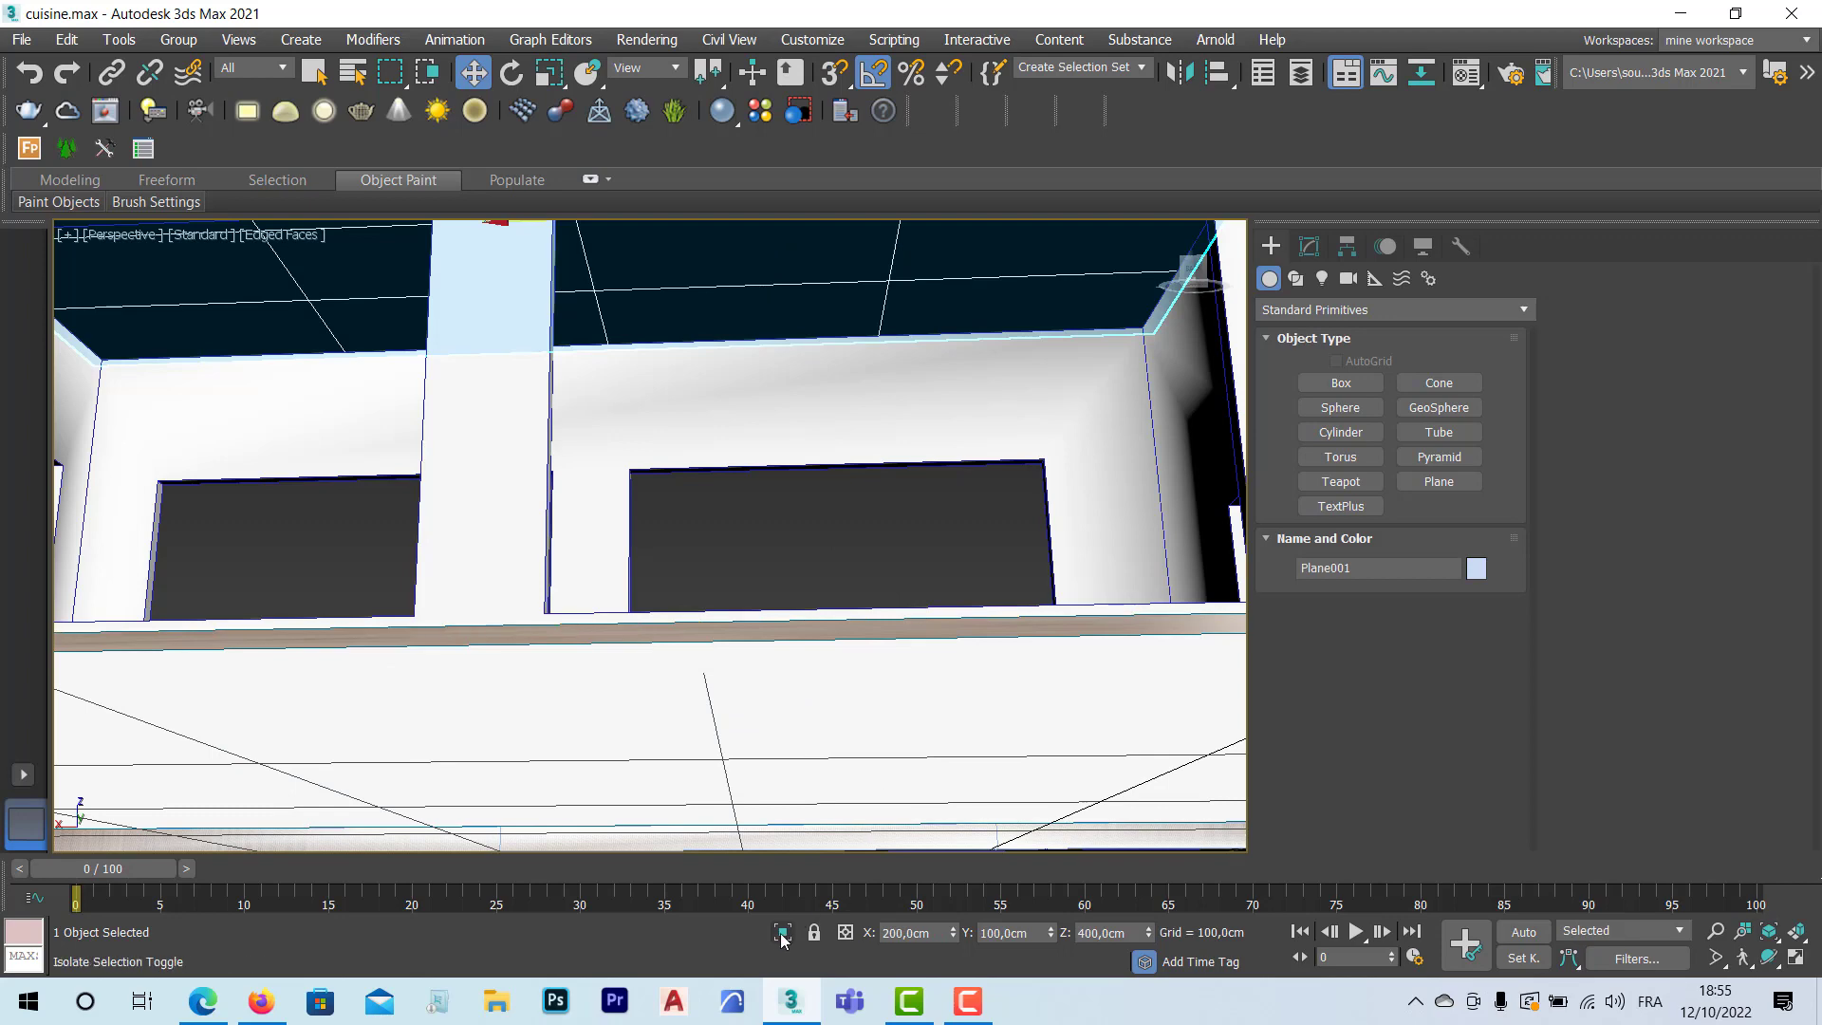
pyautogui.moveTo(728, 524)
pyautogui.keyDown('alt'); pyautogui.mouseDown(button='middle')
pyautogui.moveTo(703, 557)
pyautogui.moveTo(617, 589)
pyautogui.moveTo(623, 630)
pyautogui.moveTo(699, 538)
pyautogui.mouseUp(button='middle'); pyautogui.keyUp('alt')
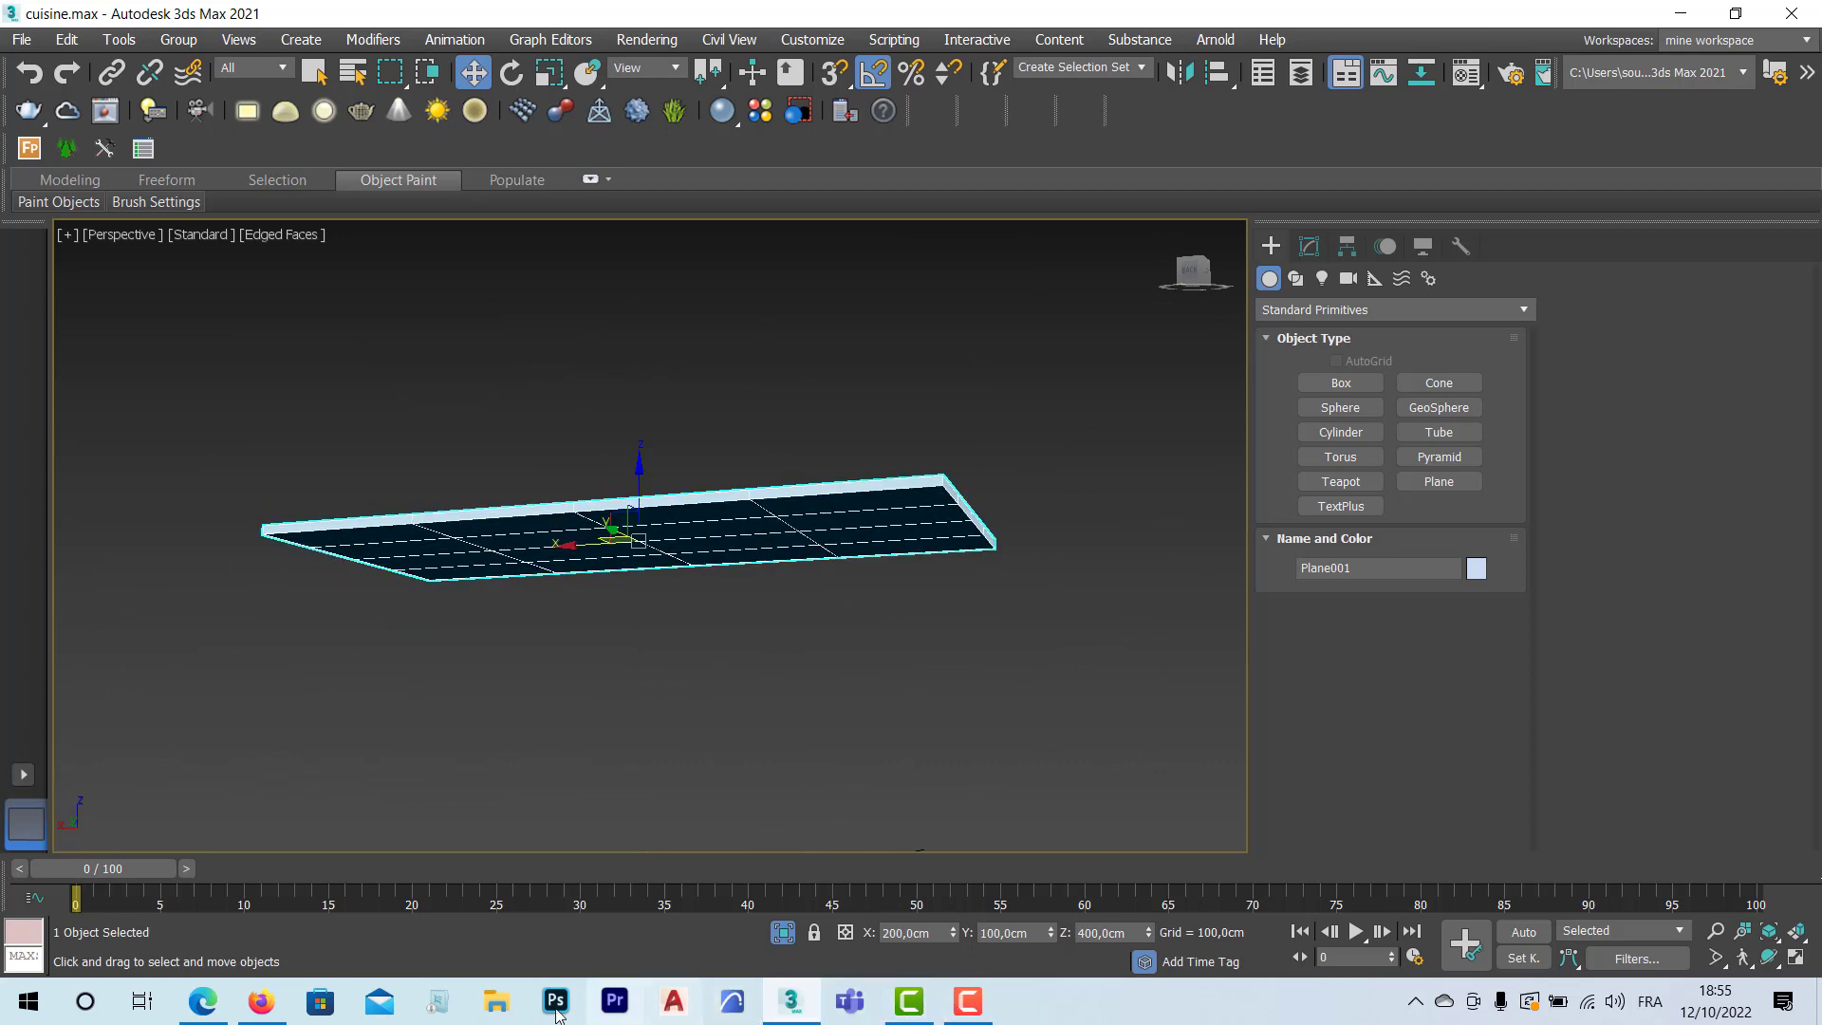
# Step: Switch to Firefox to examine the "plafond cuisine" reference images, and return to 3ds Max
pyautogui.click(259, 1003)
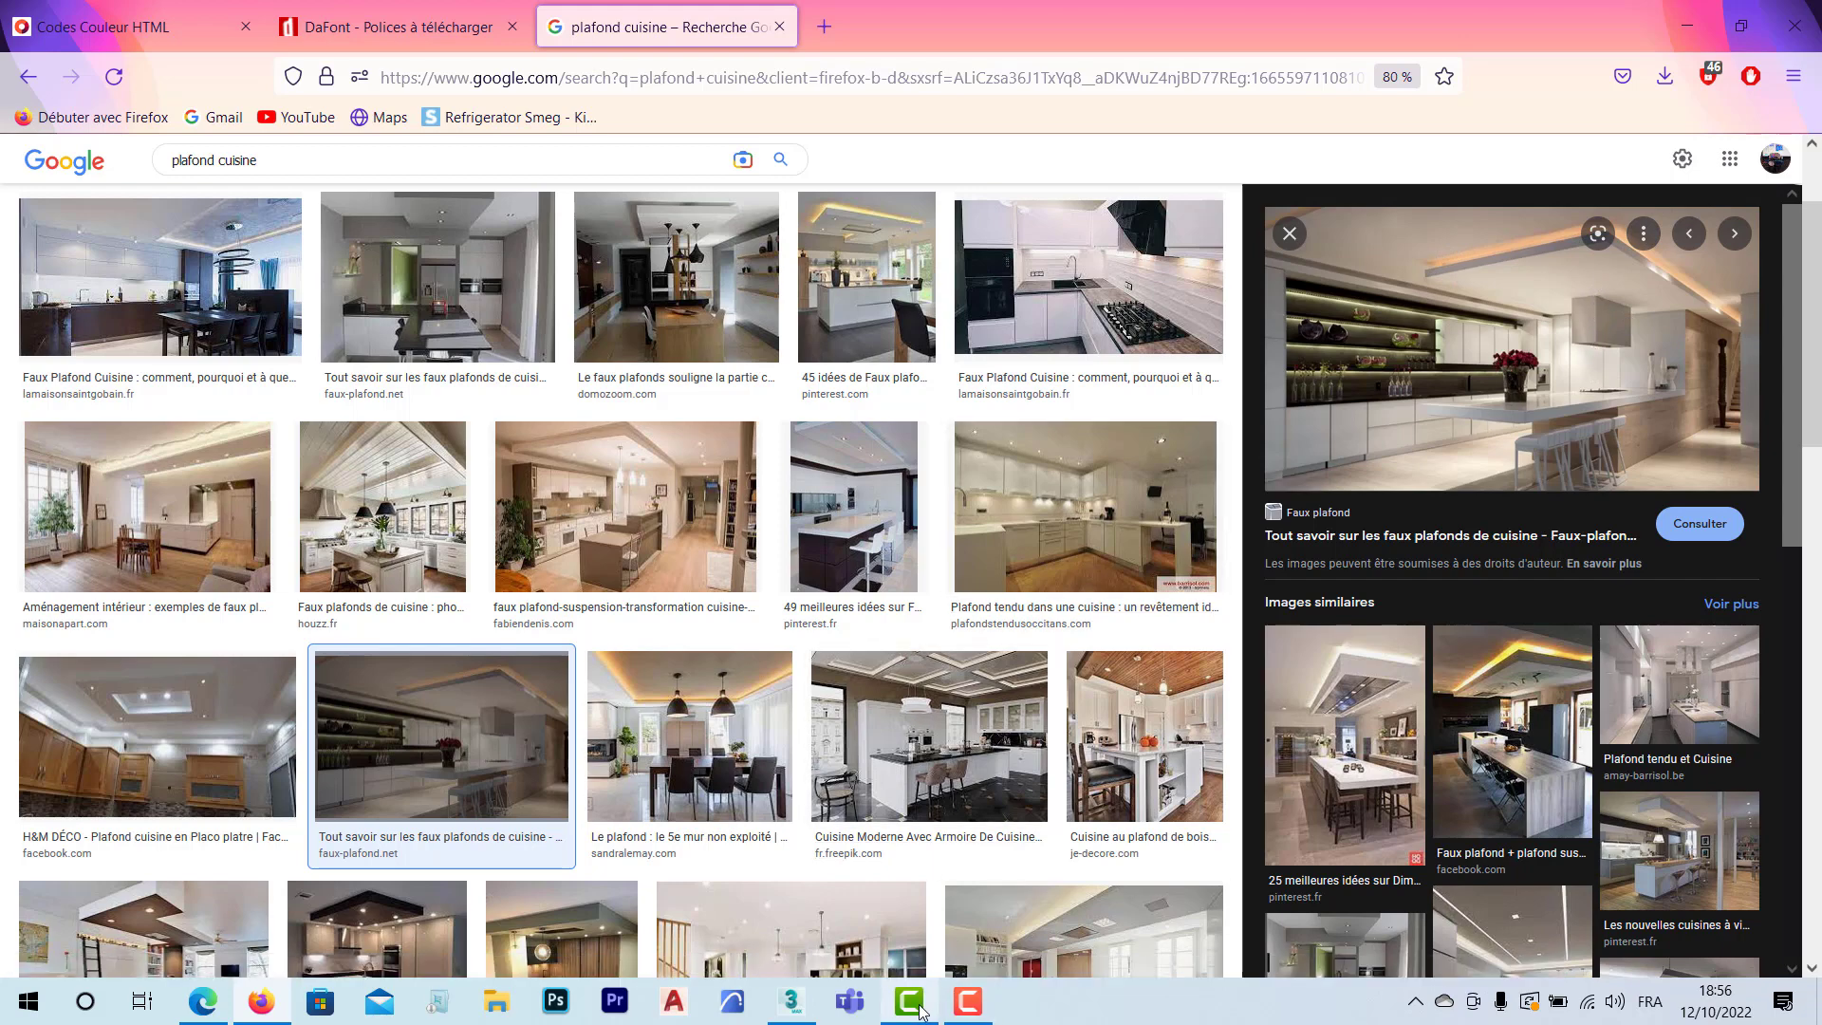
pyautogui.click(792, 1012)
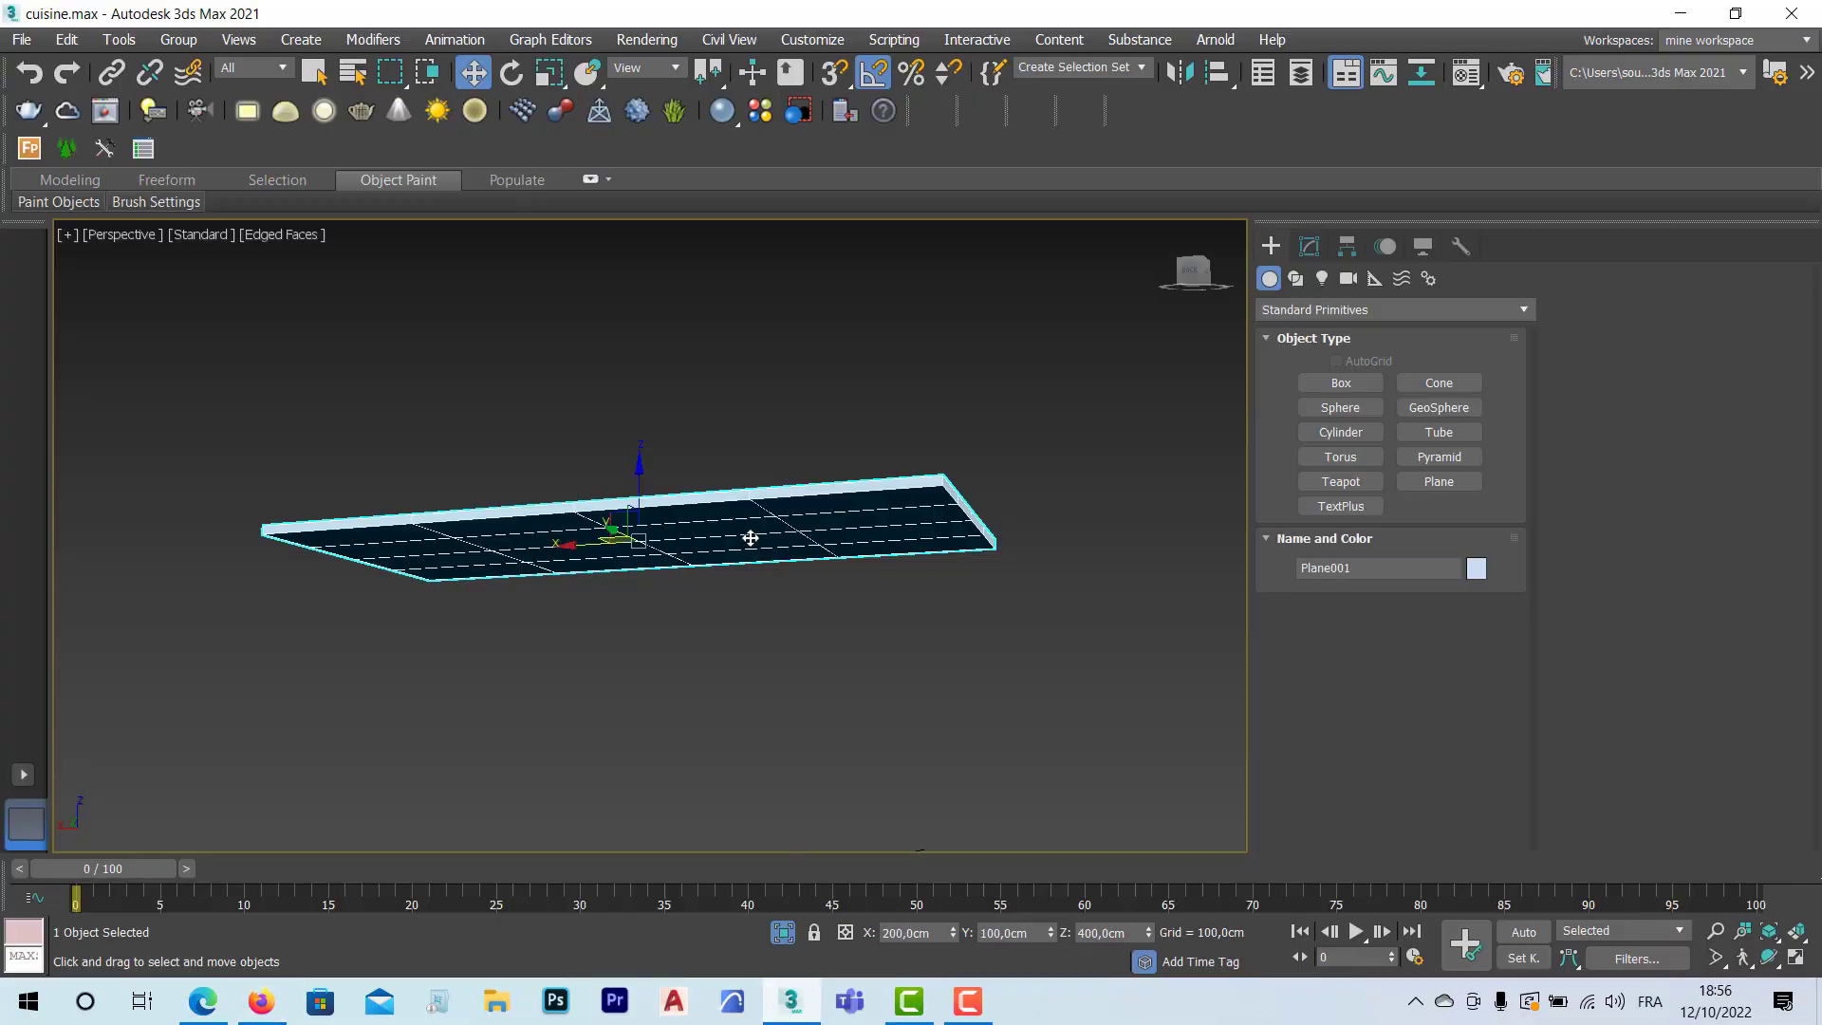
pyautogui.moveTo(750, 538); pyautogui.dragTo(779, 538, button='middle')
pyautogui.click(790, 614)
pyautogui.click(779, 512)
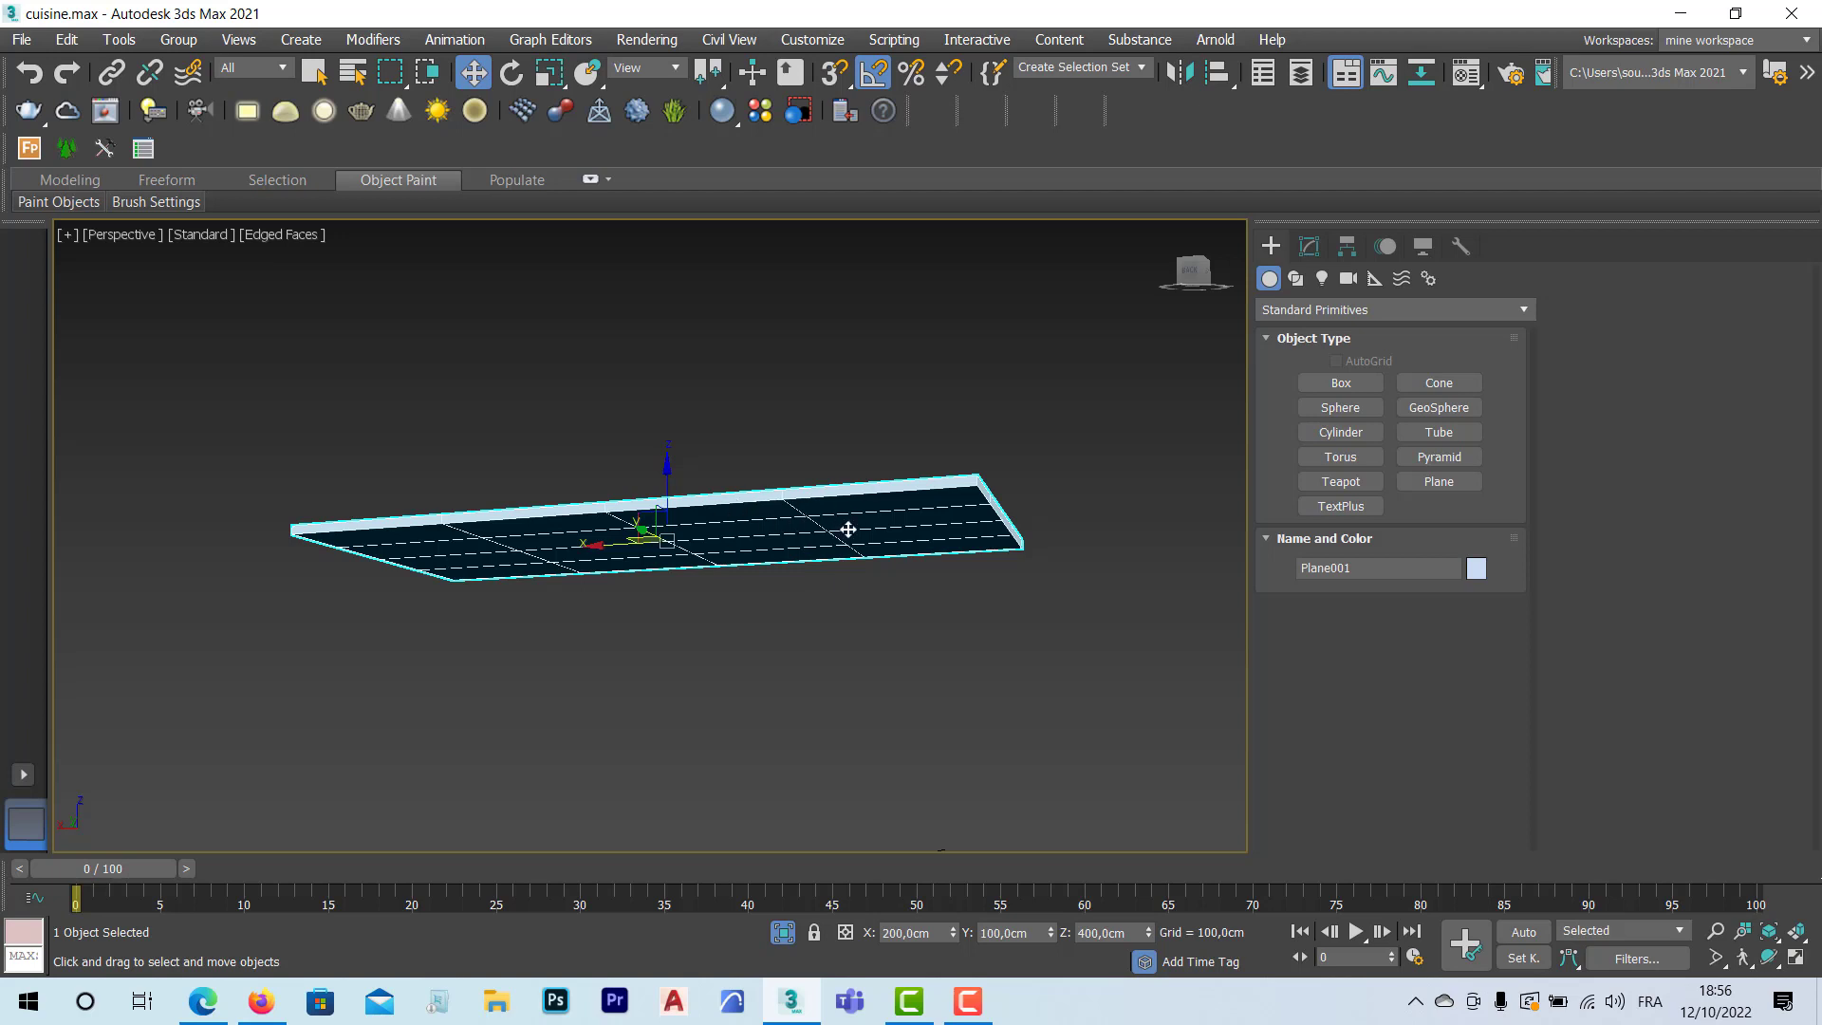
pyautogui.keyDown('alt'); pyautogui.moveTo(847, 529); pyautogui.dragTo(854, 589, button='middle'); pyautogui.keyUp('alt')
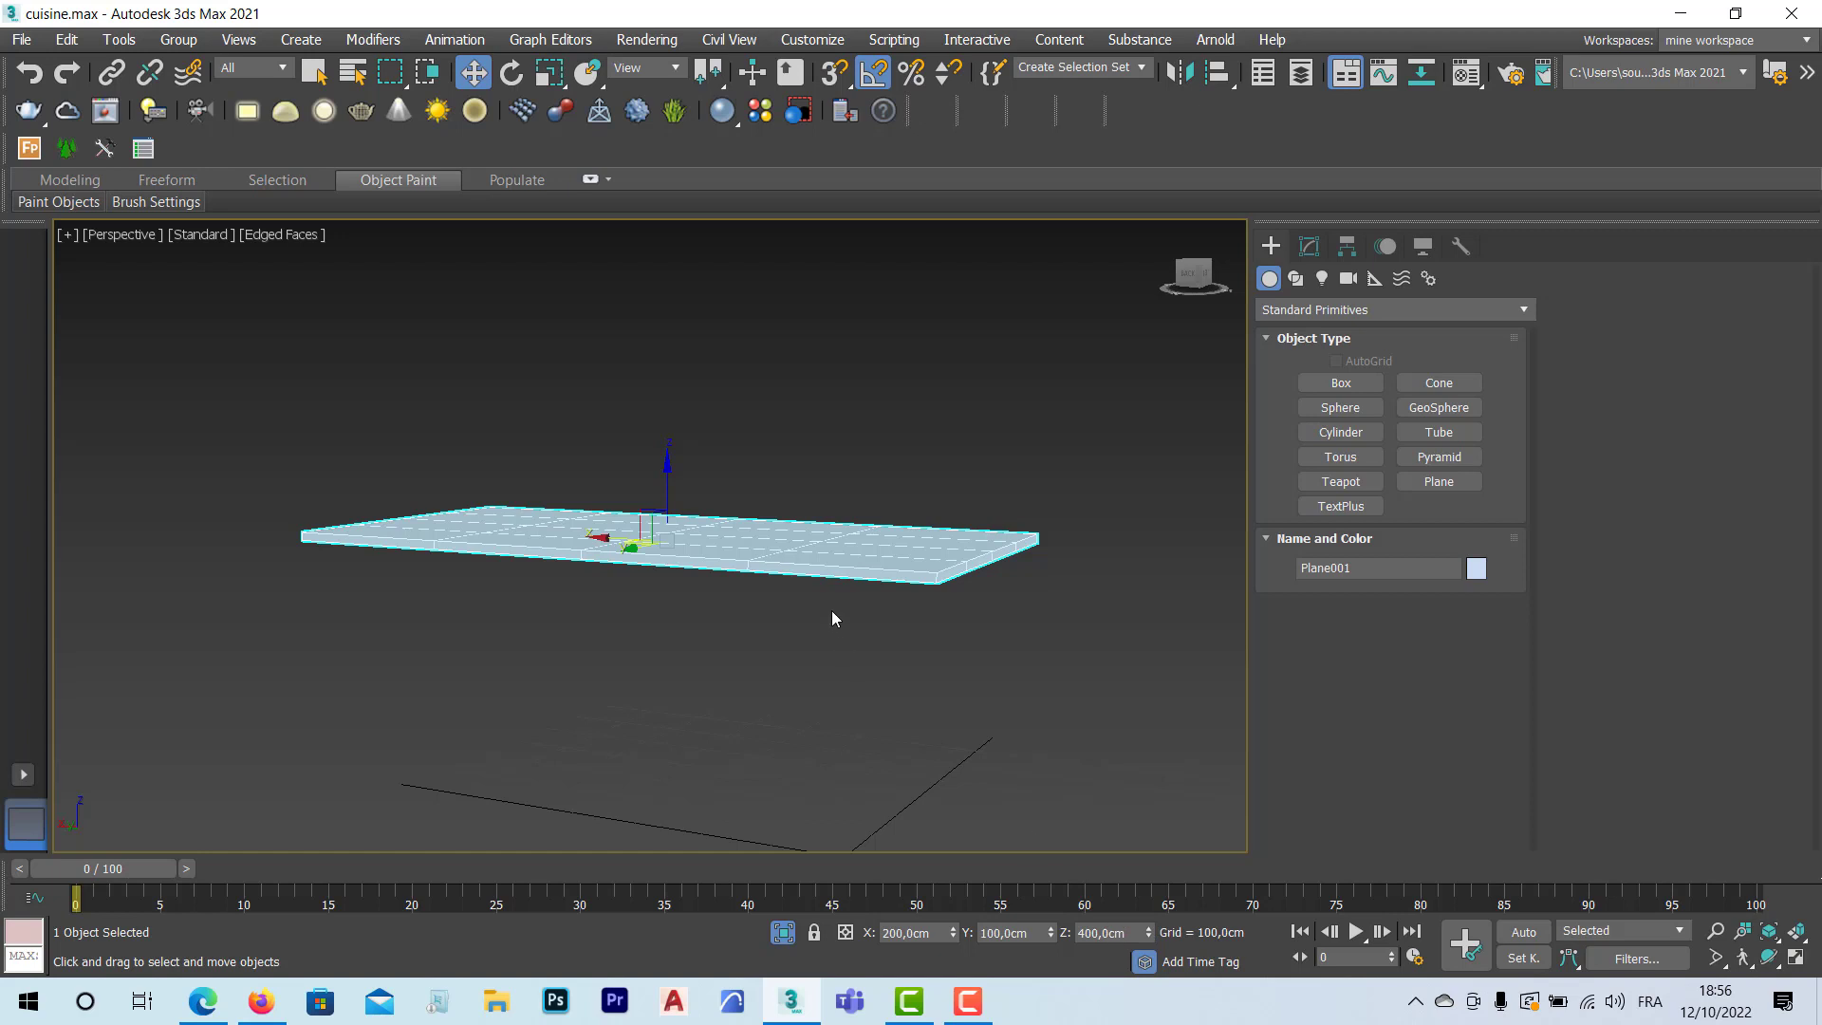
pyautogui.moveTo(718, 604); pyautogui.dragTo(732, 600, button='middle')
pyautogui.click(750, 622)
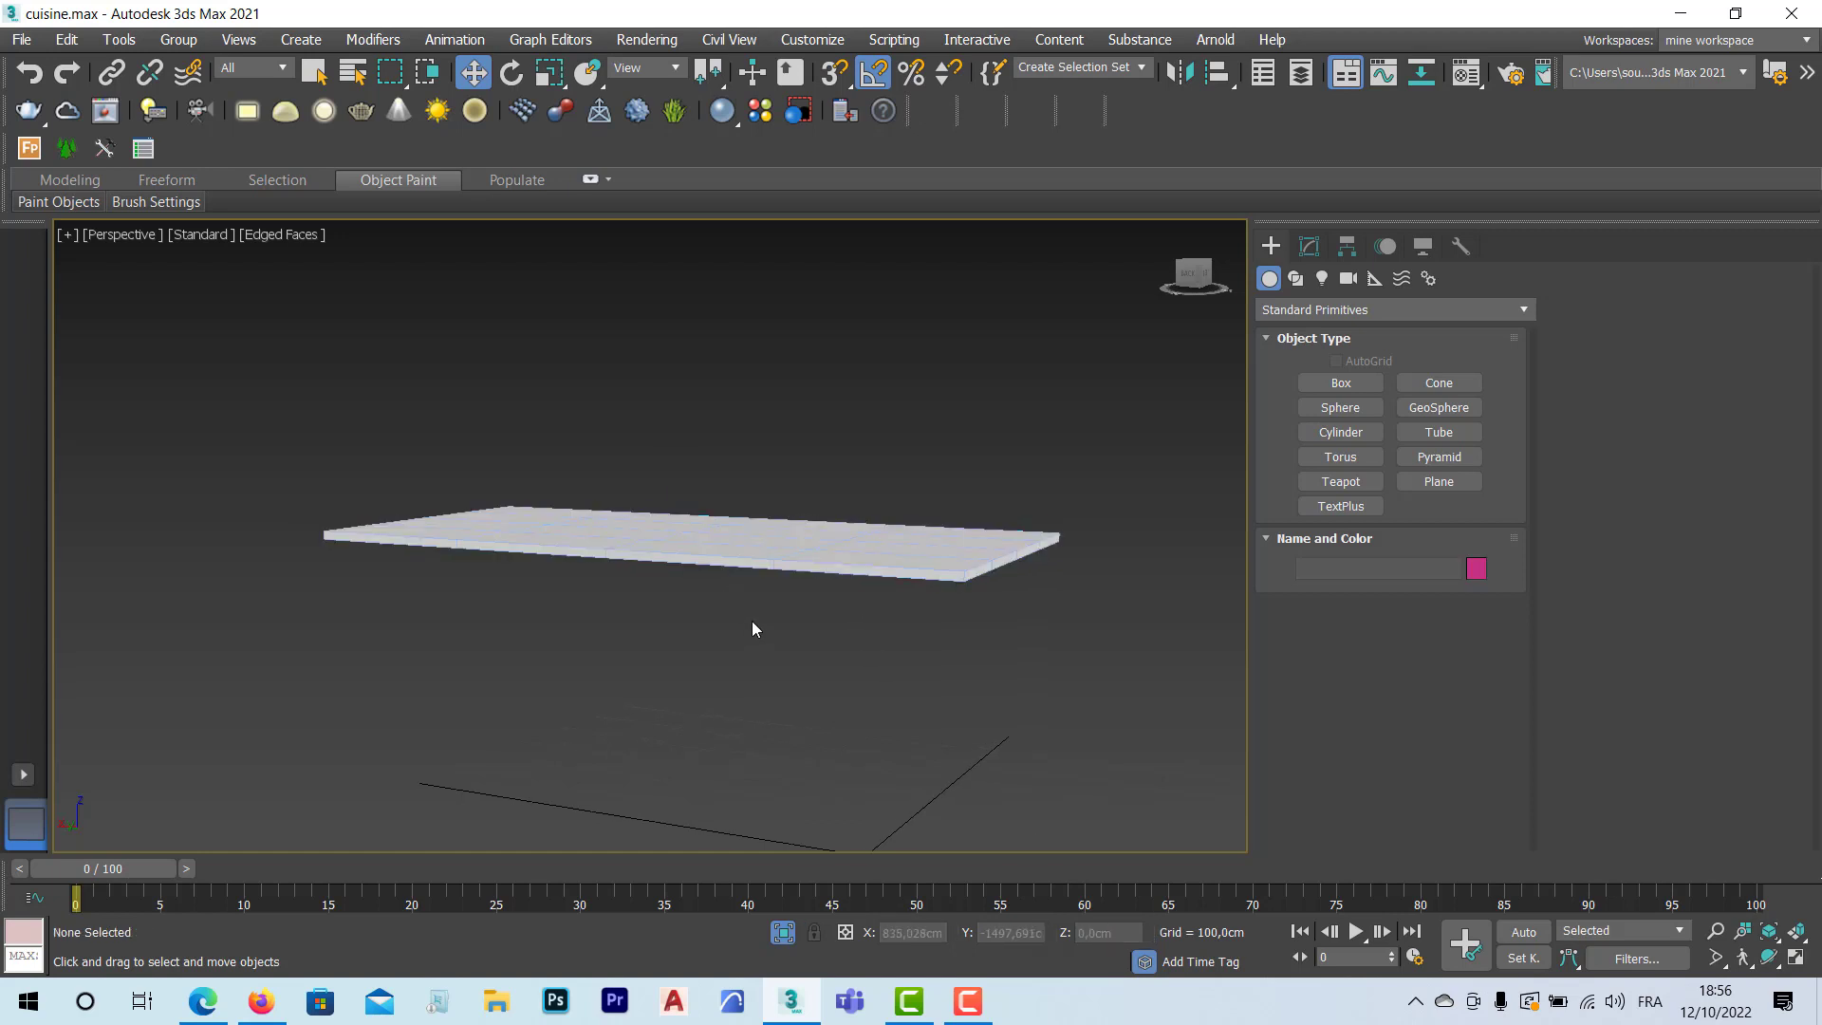
# Step: Clone the isolated ceiling slab in place as an independent copy
pyautogui.click(764, 552)
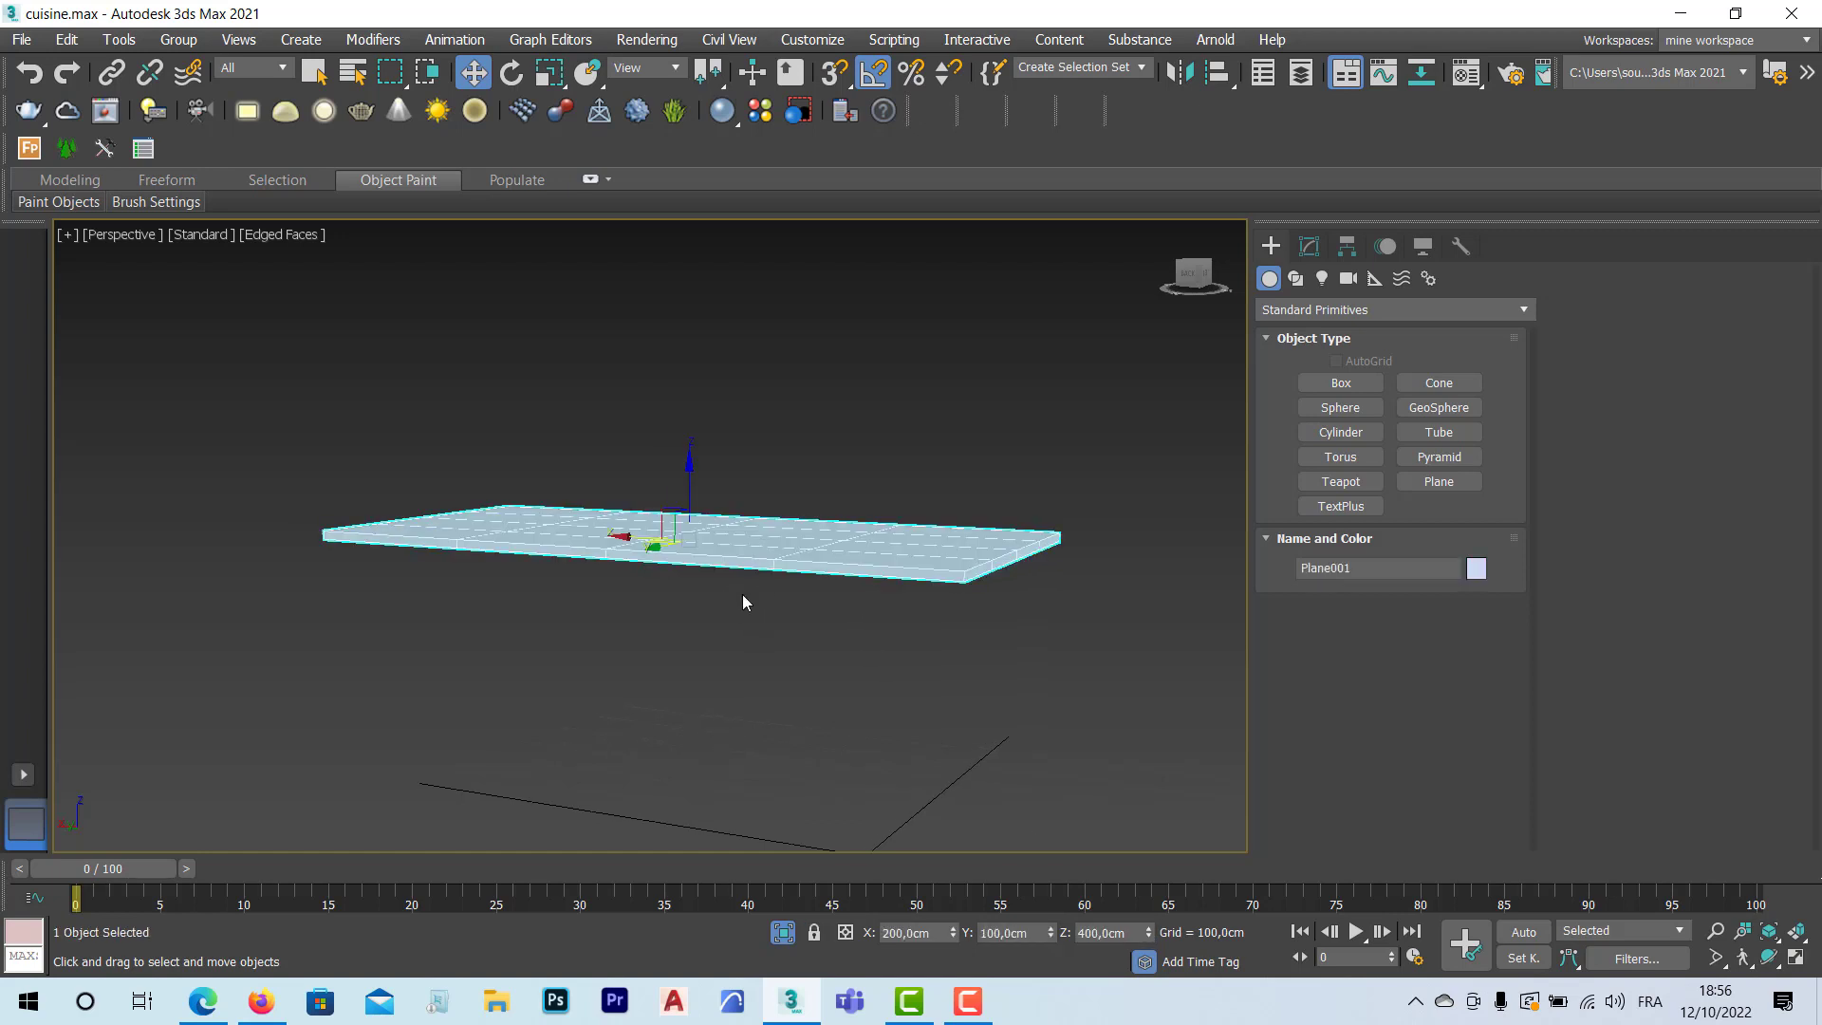
pyautogui.click(1308, 246)
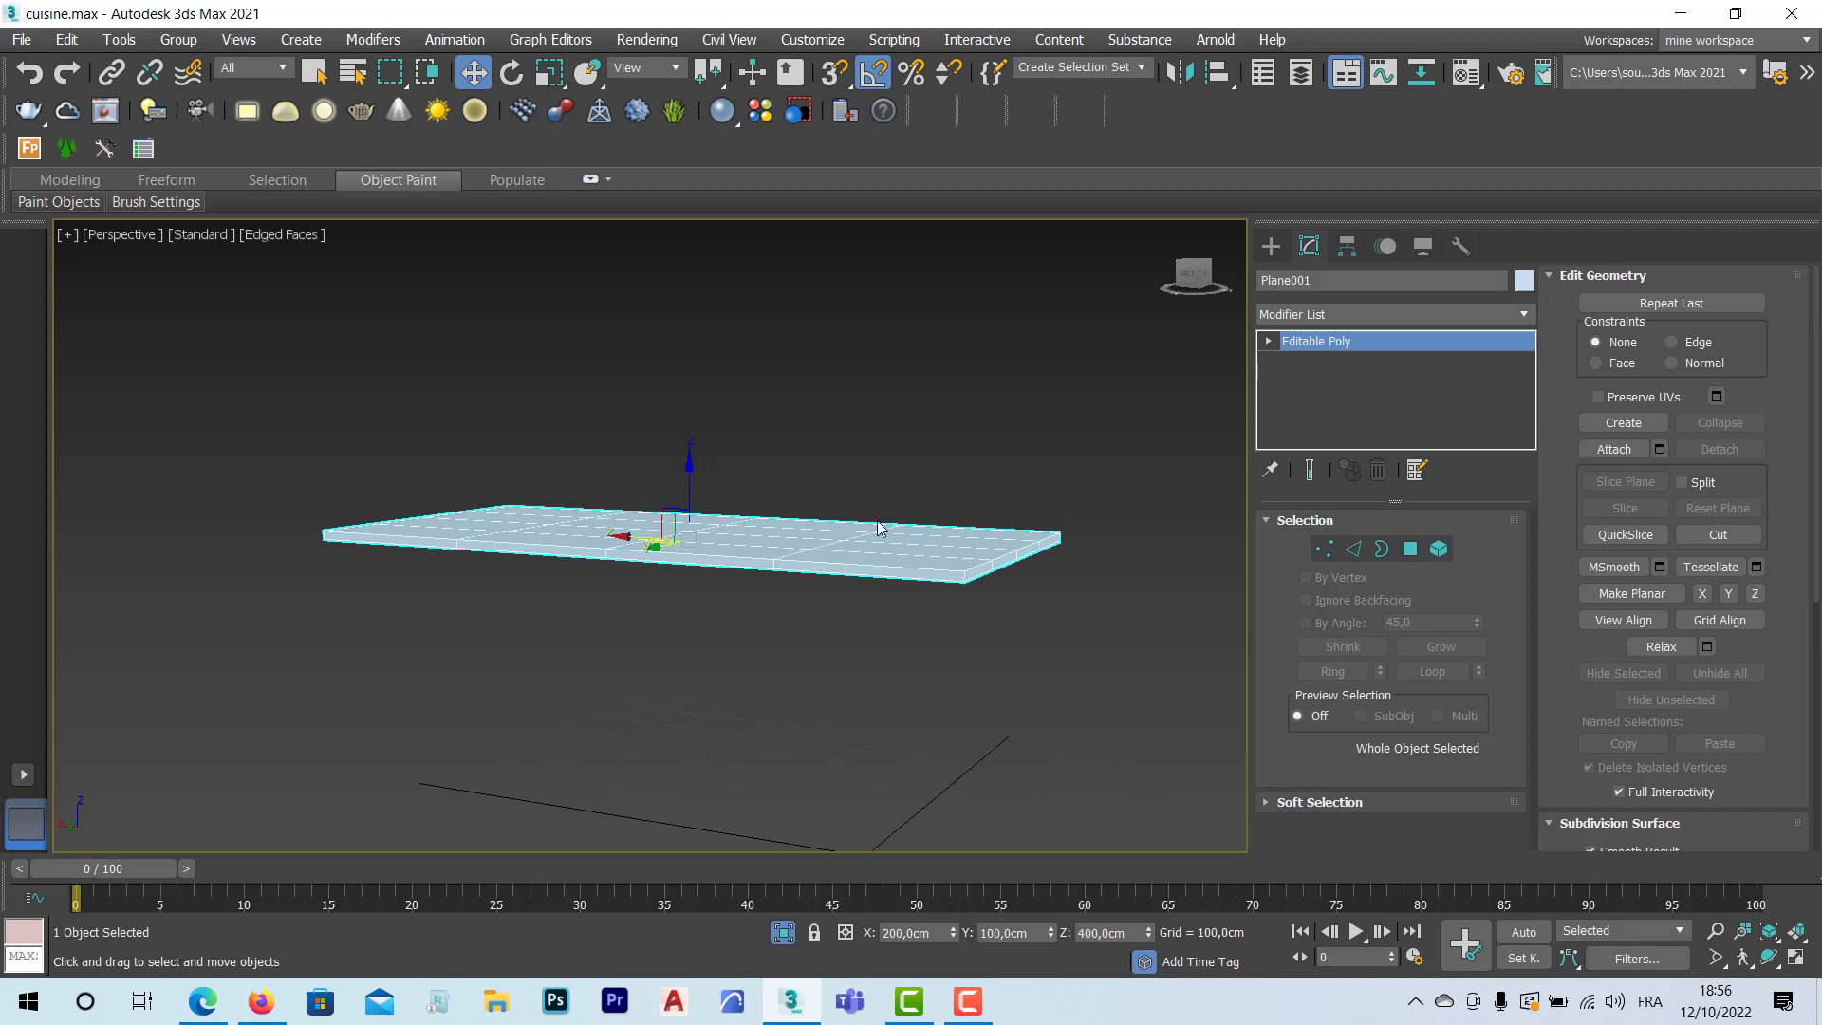
pyautogui.click(626, 661)
pyautogui.click(772, 565)
pyautogui.hotkey('ctrl', 'v')
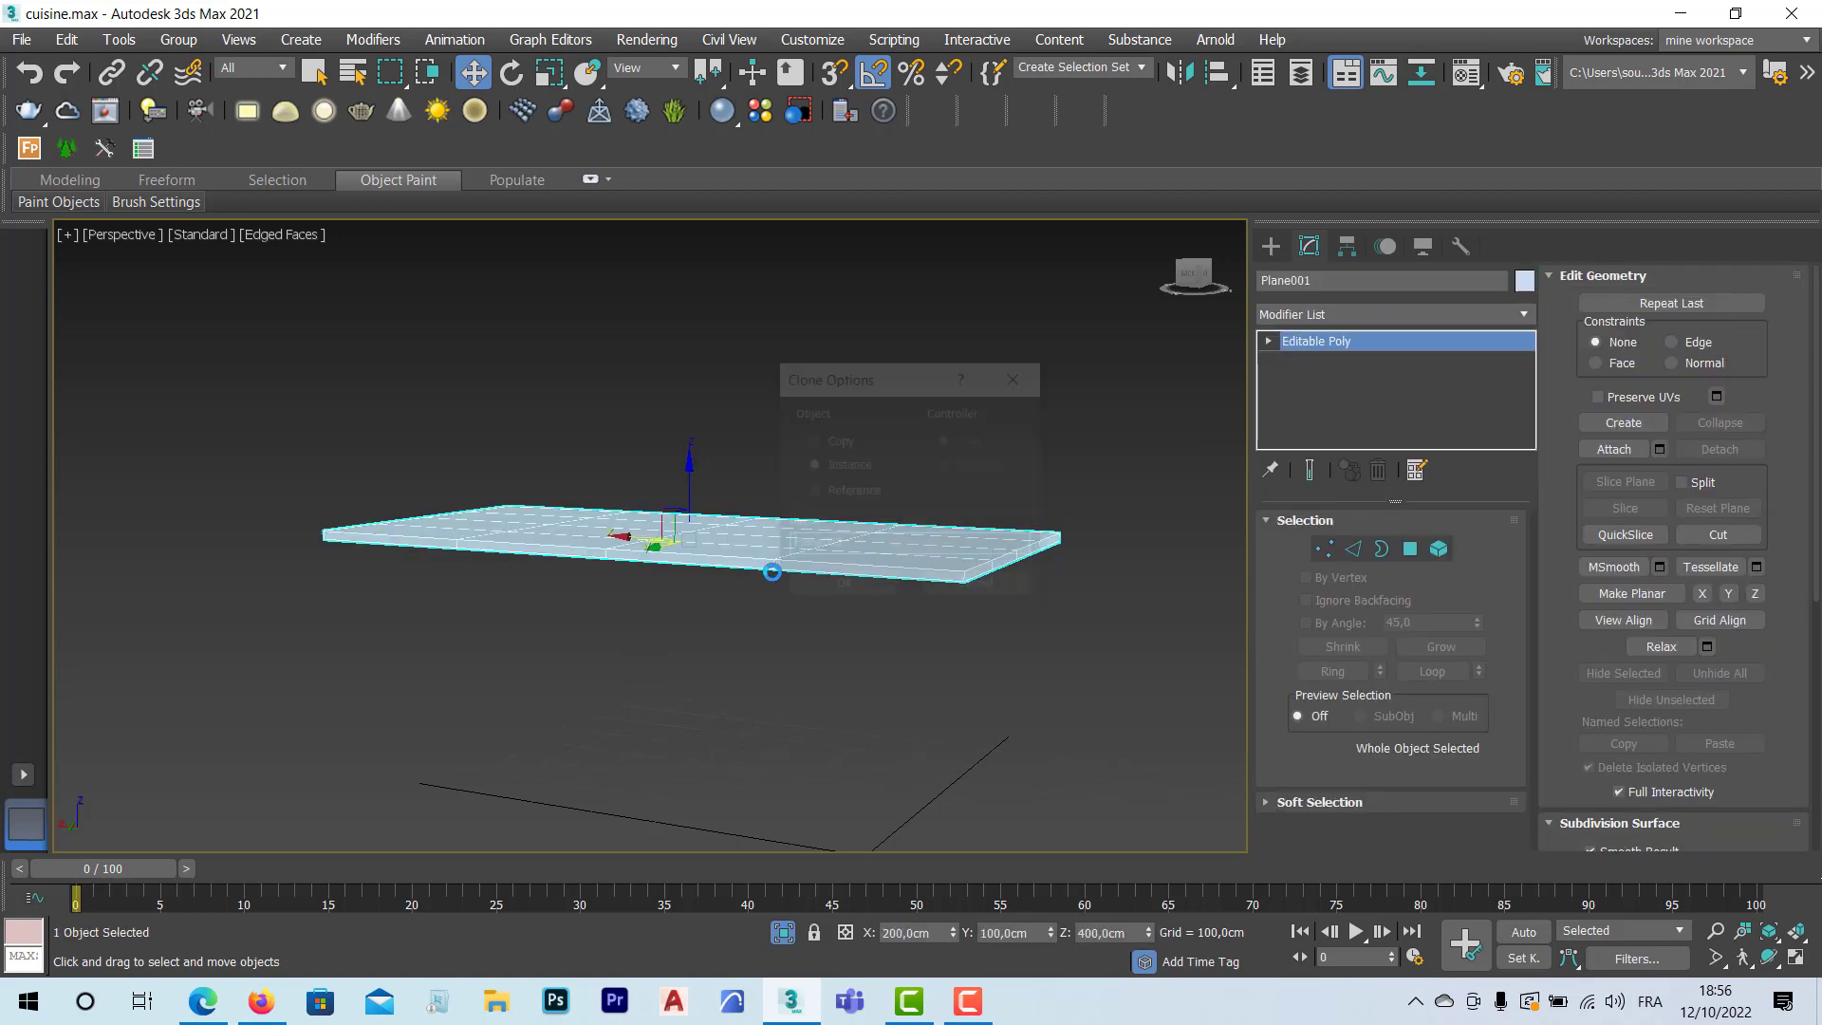
pyautogui.click(831, 440)
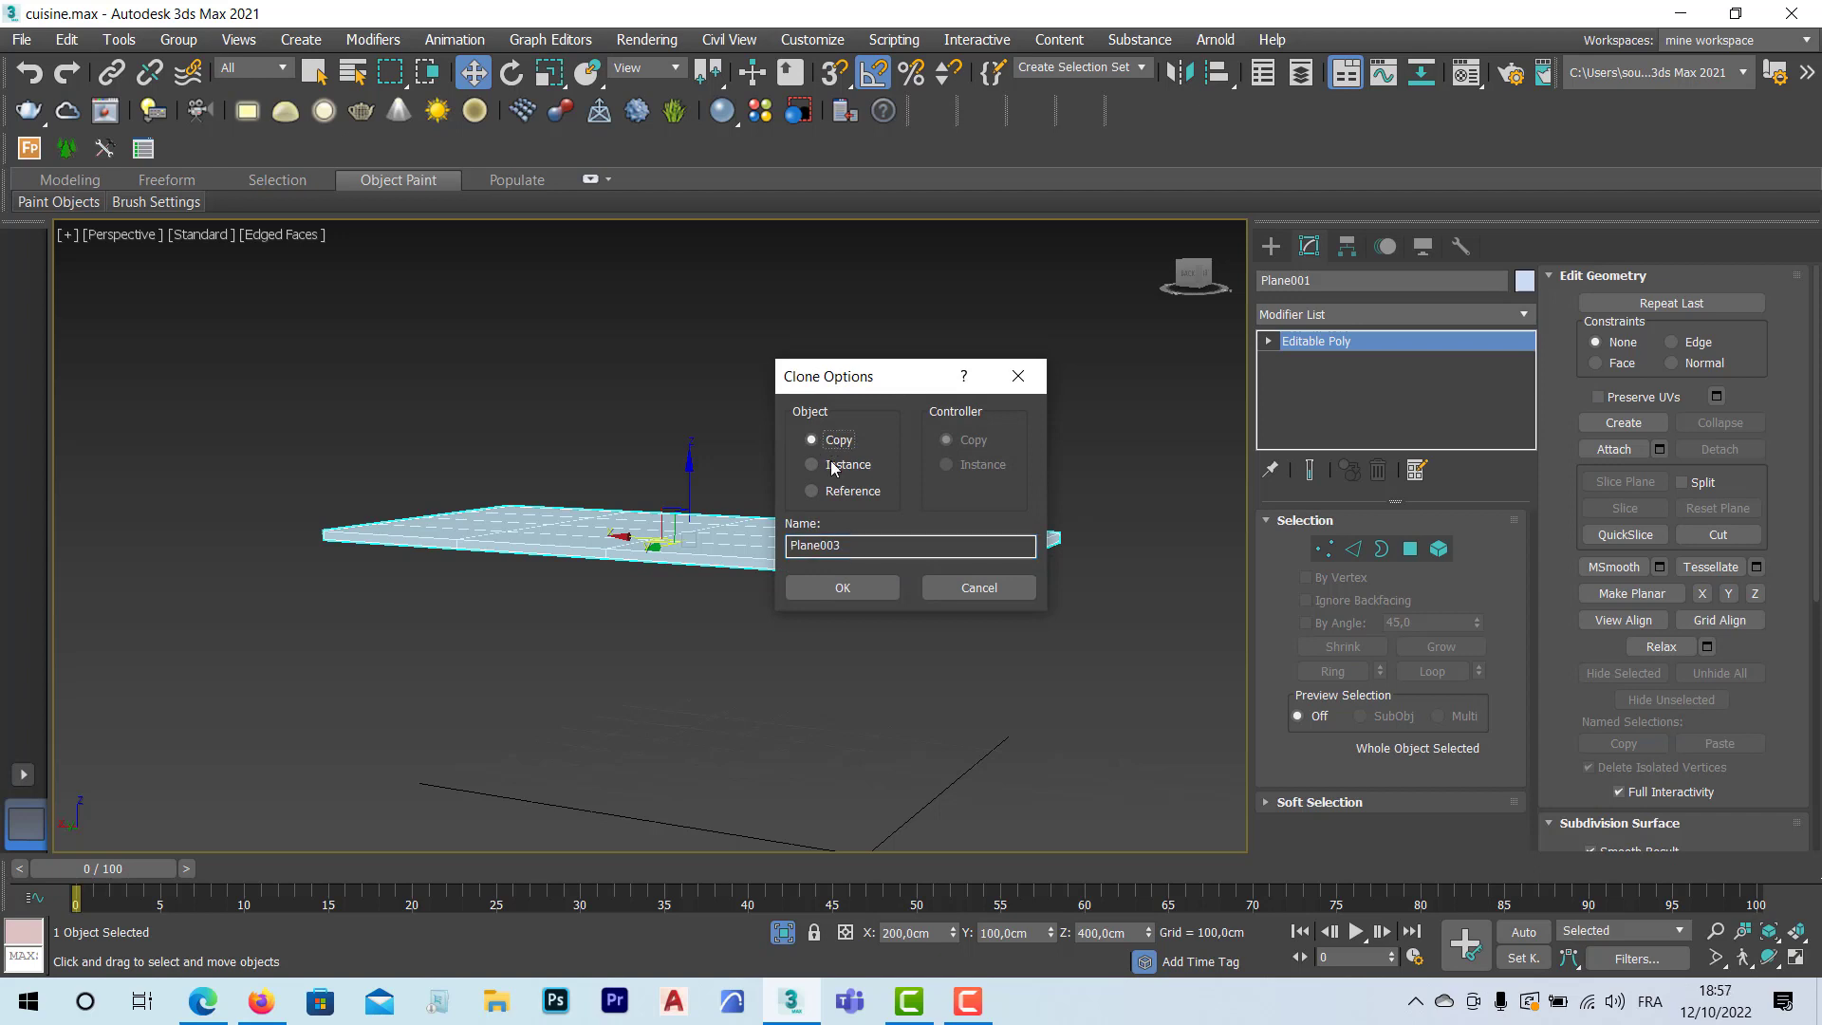
pyautogui.click(840, 587)
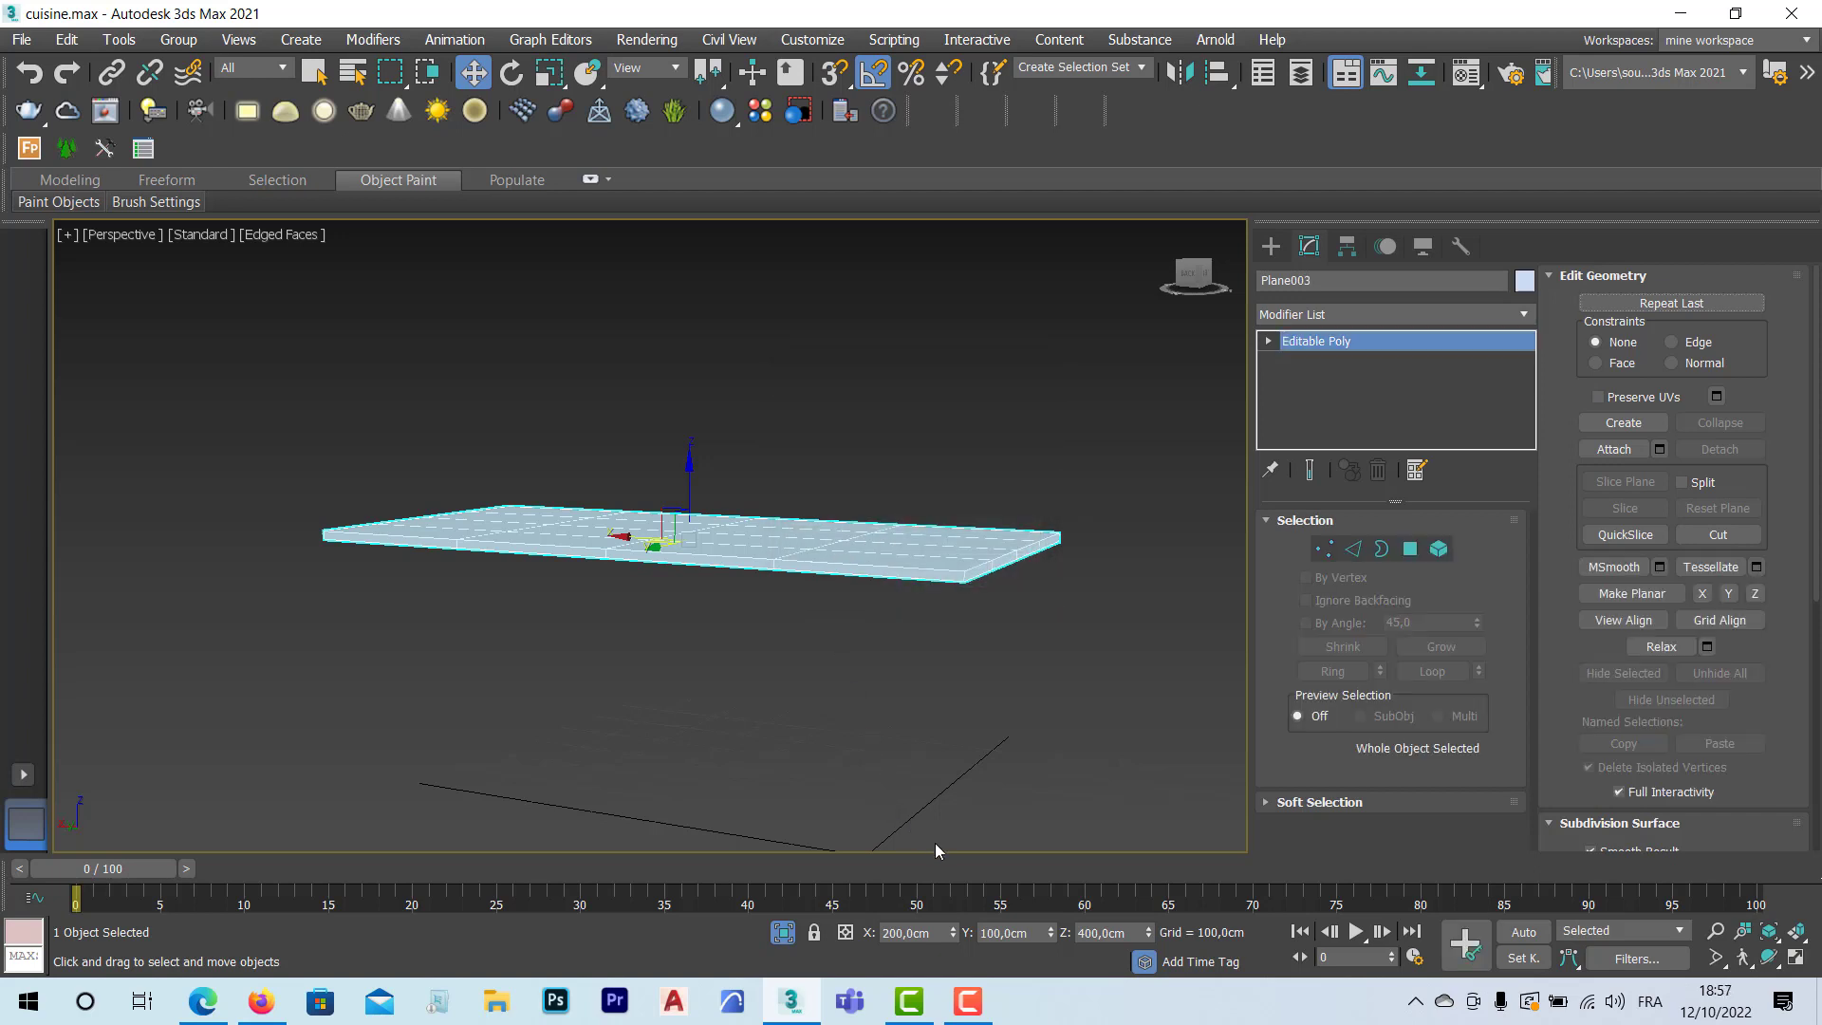
# Step: Lower the copied slab in the Left view to a height of about 389 cm, just beneath the original
pyautogui.moveTo(691, 473)
pyautogui.mouseDown()
pyautogui.moveTo(692, 408)
pyautogui.moveTo(695, 487)
pyautogui.mouseUp()
pyautogui.keyDown('alt'); pyautogui.moveTo(643, 585); pyautogui.dragTo(749, 529, button='middle'); pyautogui.keyUp('alt')
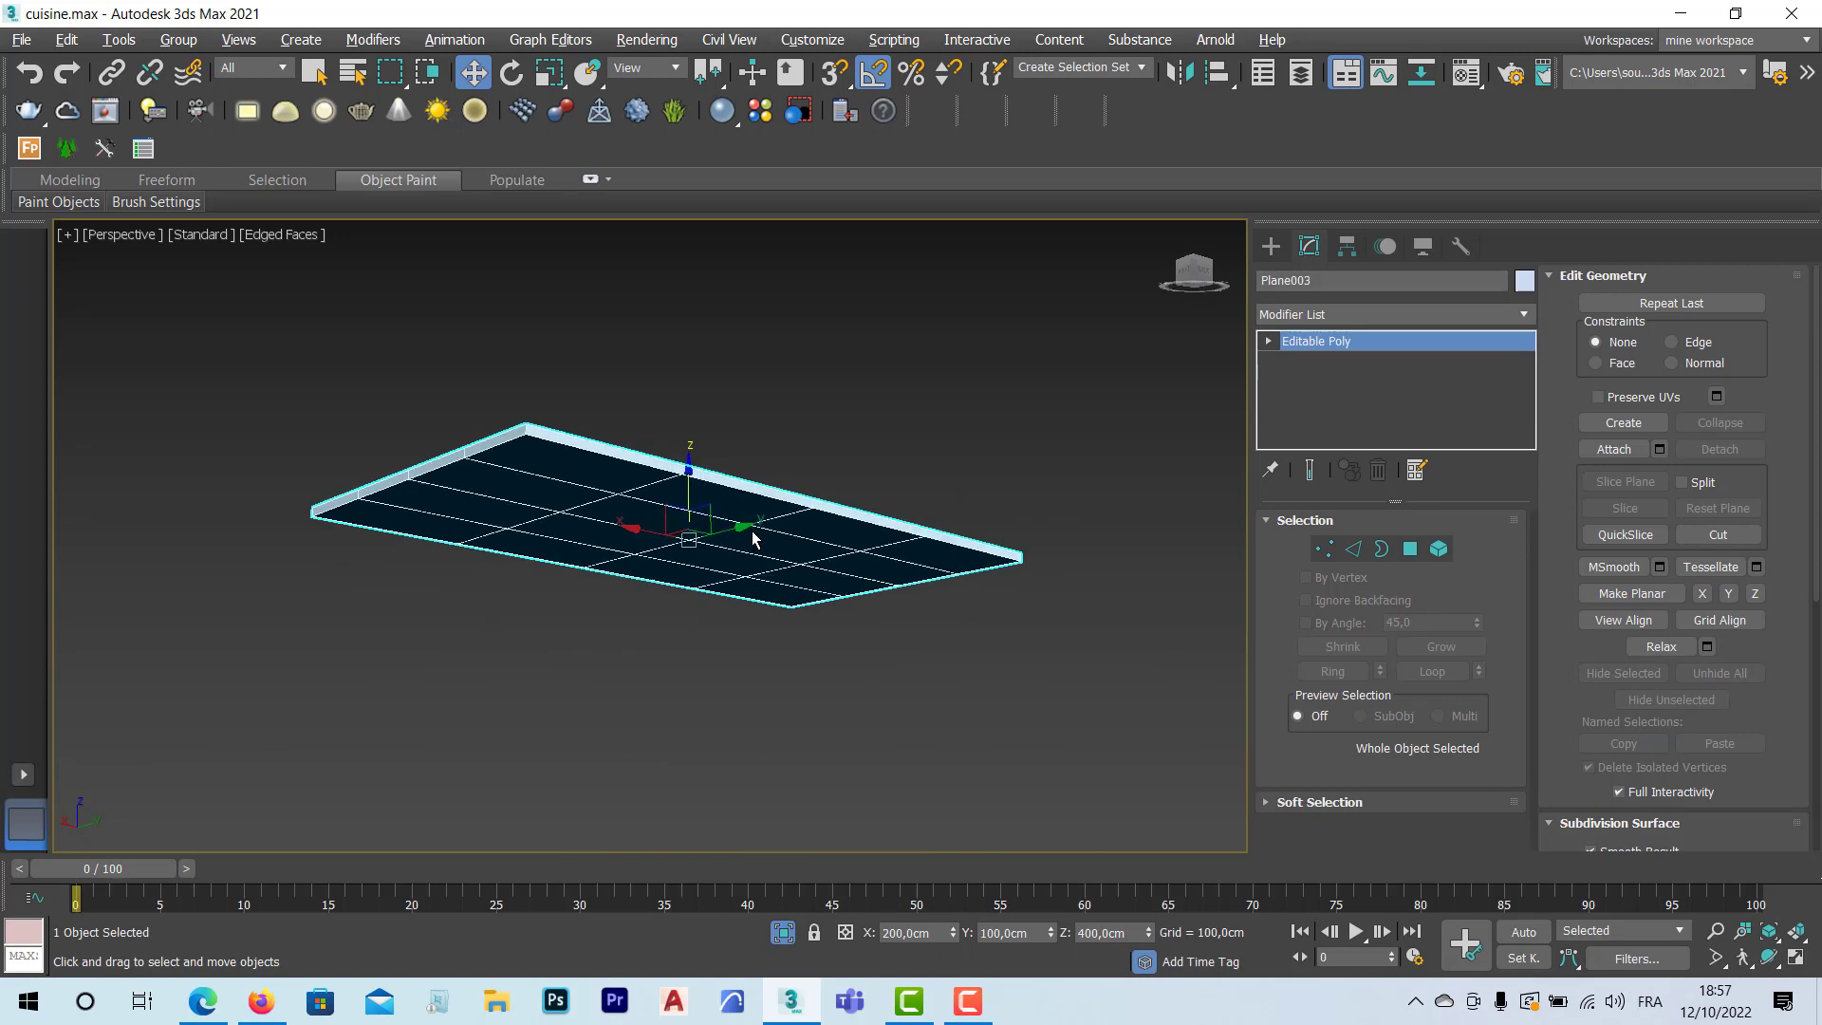
pyautogui.hotkey('alt', 'w')
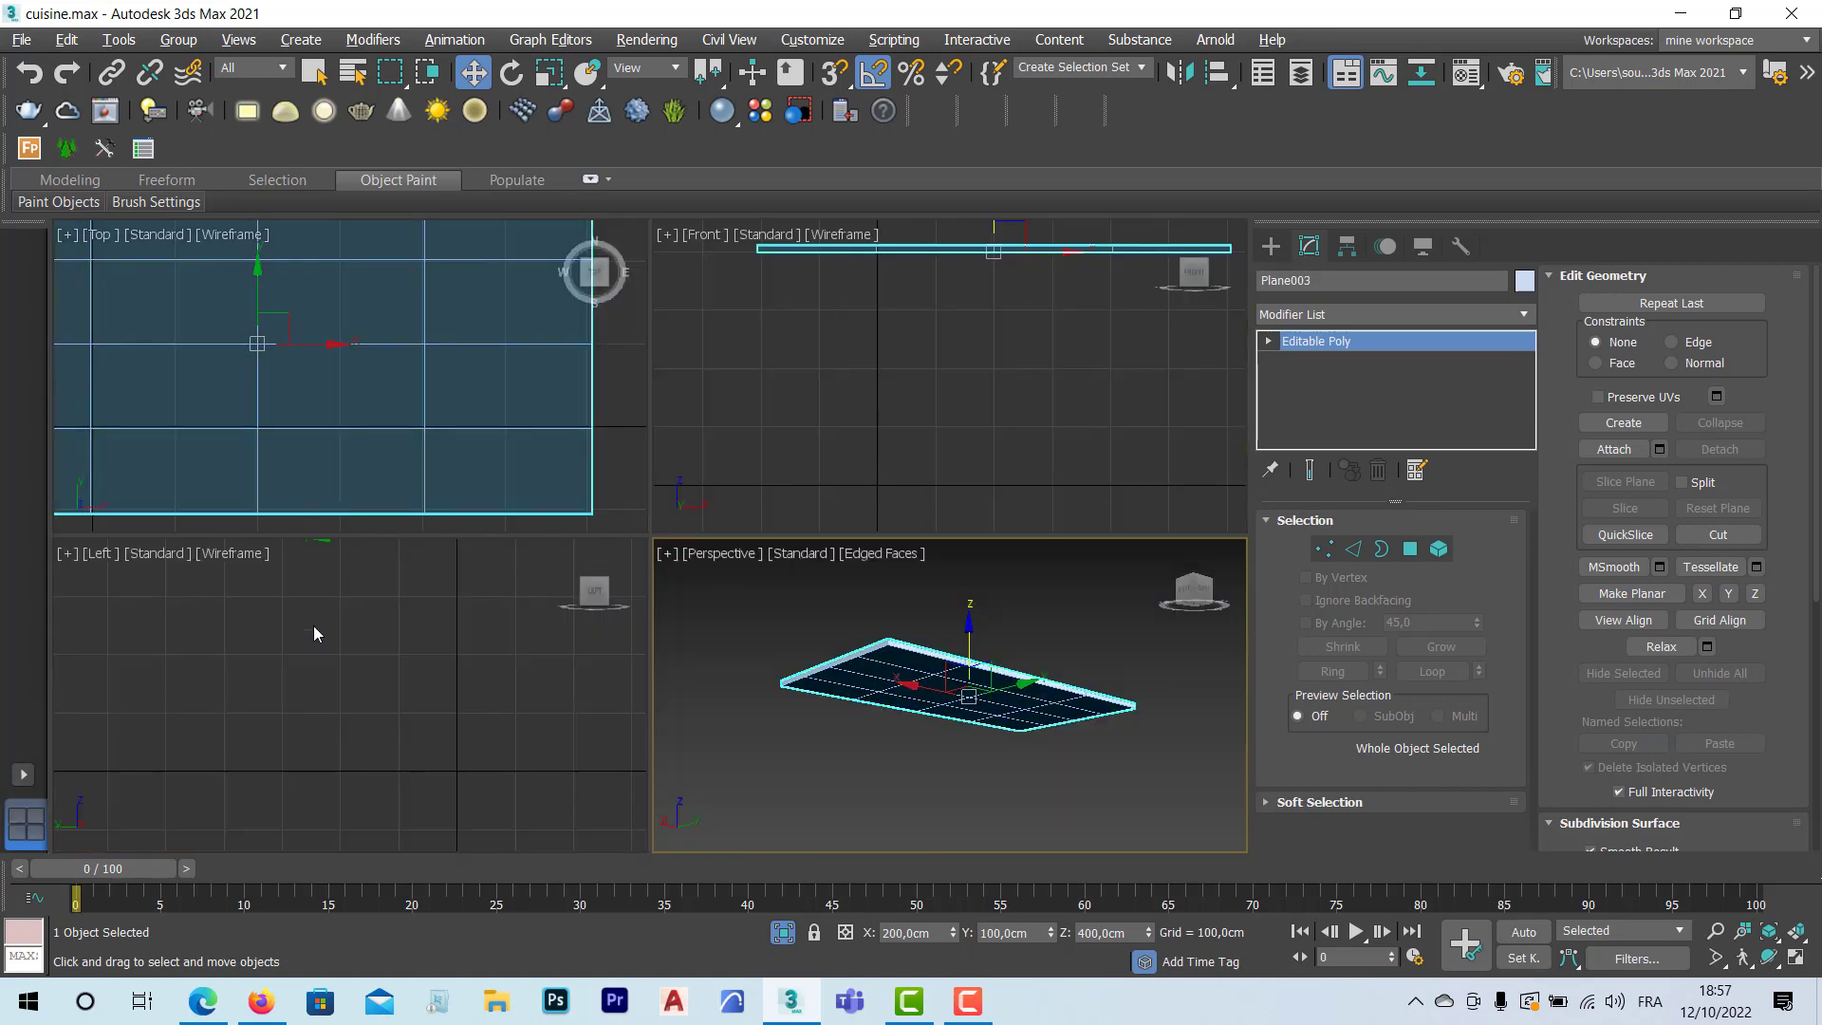
pyautogui.moveTo(315, 634); pyautogui.dragTo(351, 683, button='middle')
pyautogui.hotkey('alt', 'w')
pyautogui.moveTo(639, 476); pyautogui.dragTo(769, 645, button='middle')
pyautogui.scroll(5, 768, 646)
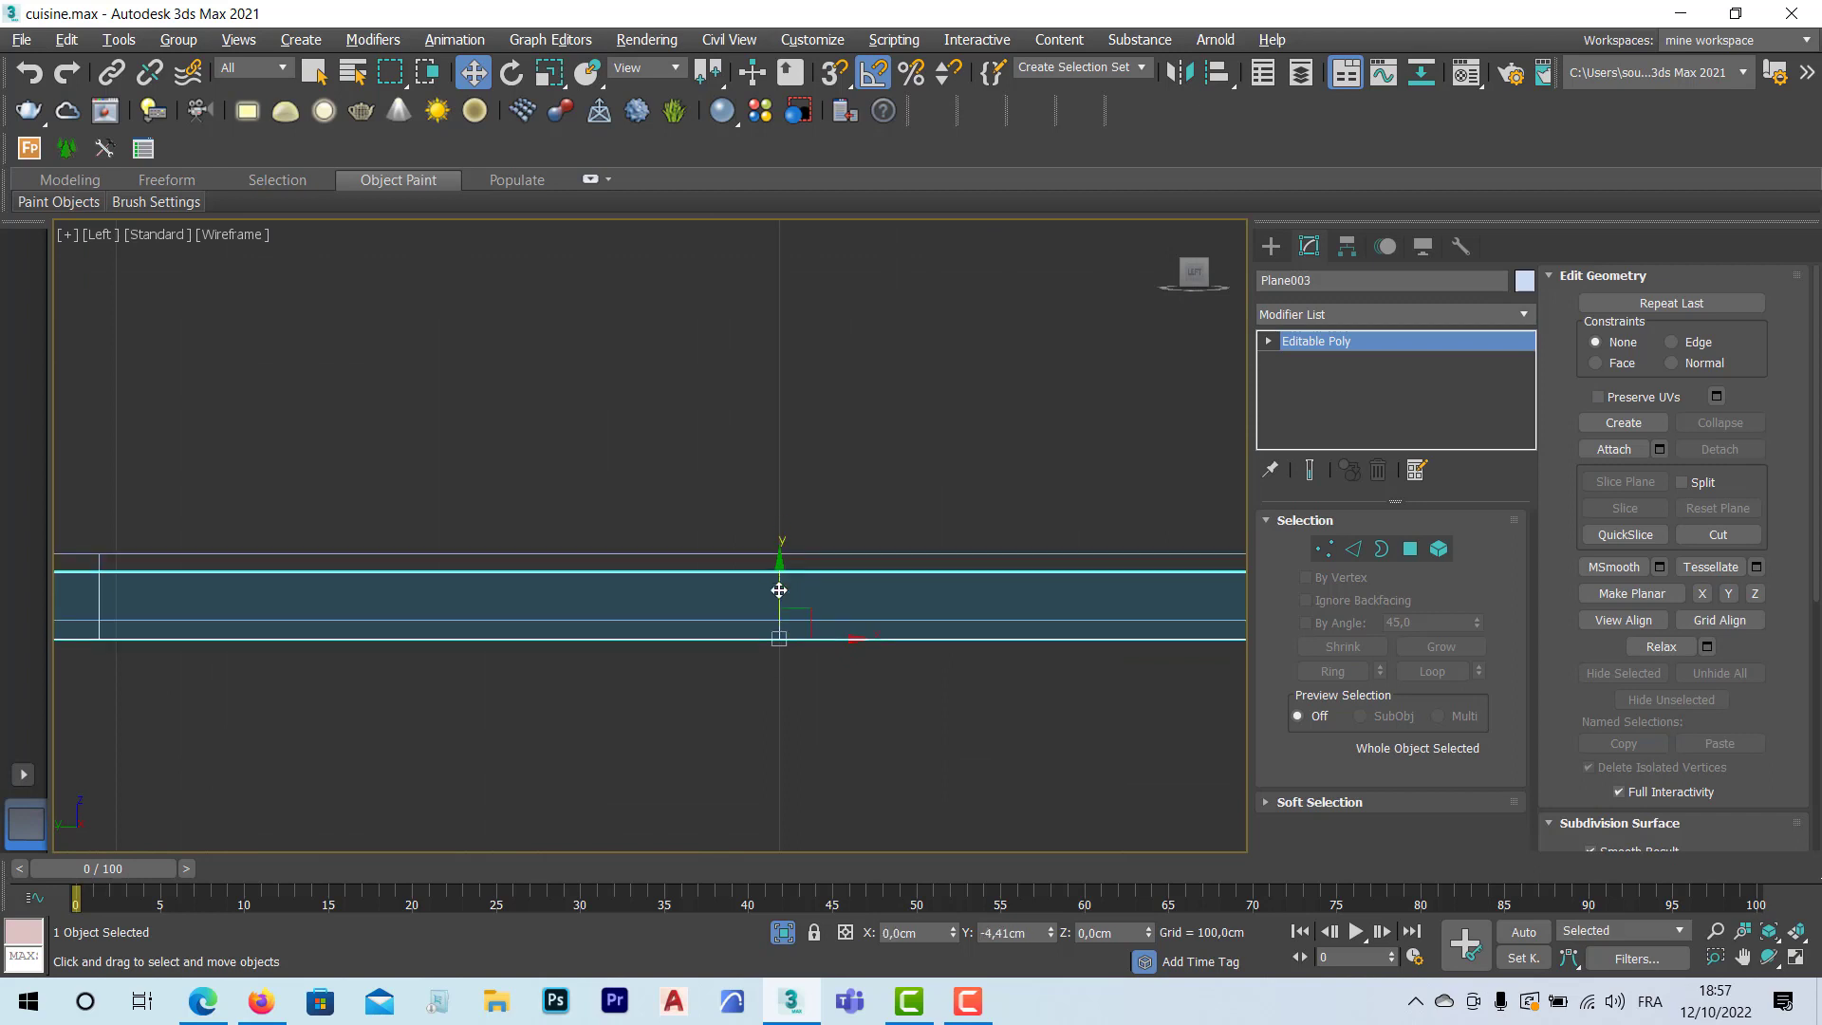
pyautogui.moveTo(779, 590)
pyautogui.mouseDown()
pyautogui.moveTo(780, 664)
pyautogui.moveTo(780, 624)
pyautogui.mouseUp()
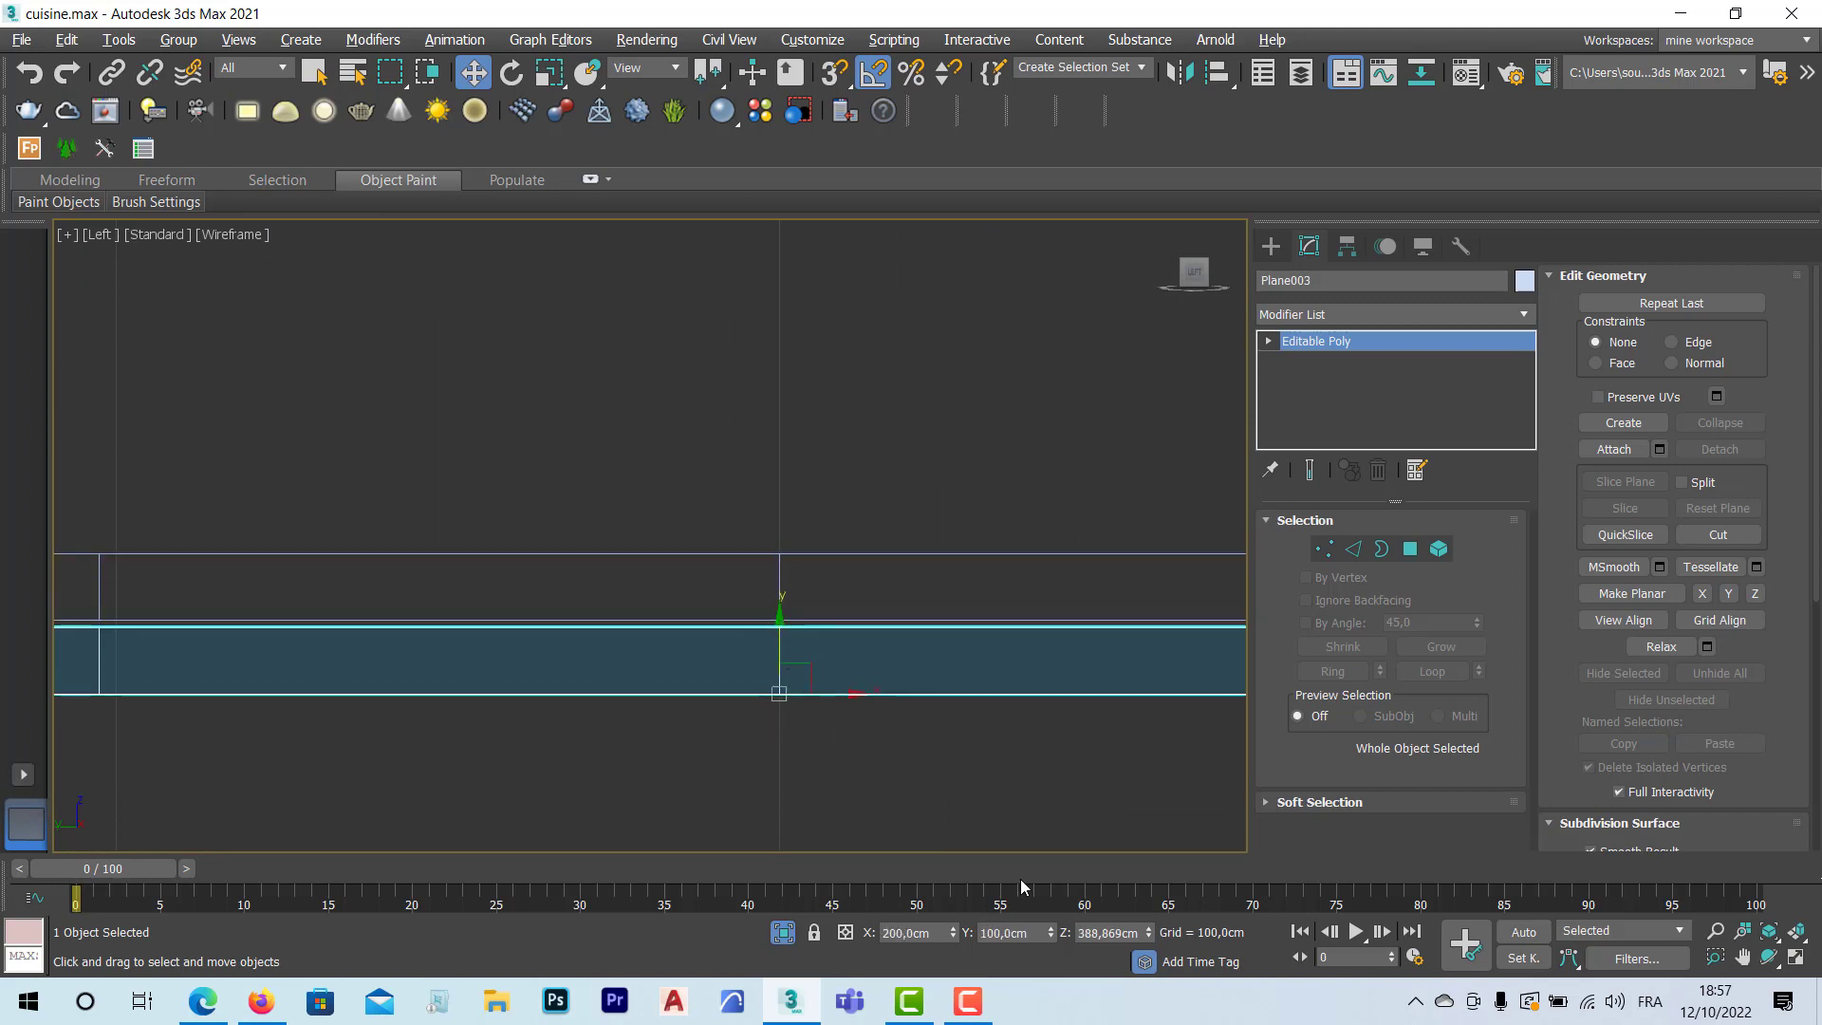
# Step: Try a Z position of 380 cm for the copied slab and settle on 390 cm
pyautogui.click(1096, 933)
pyautogui.write('380')
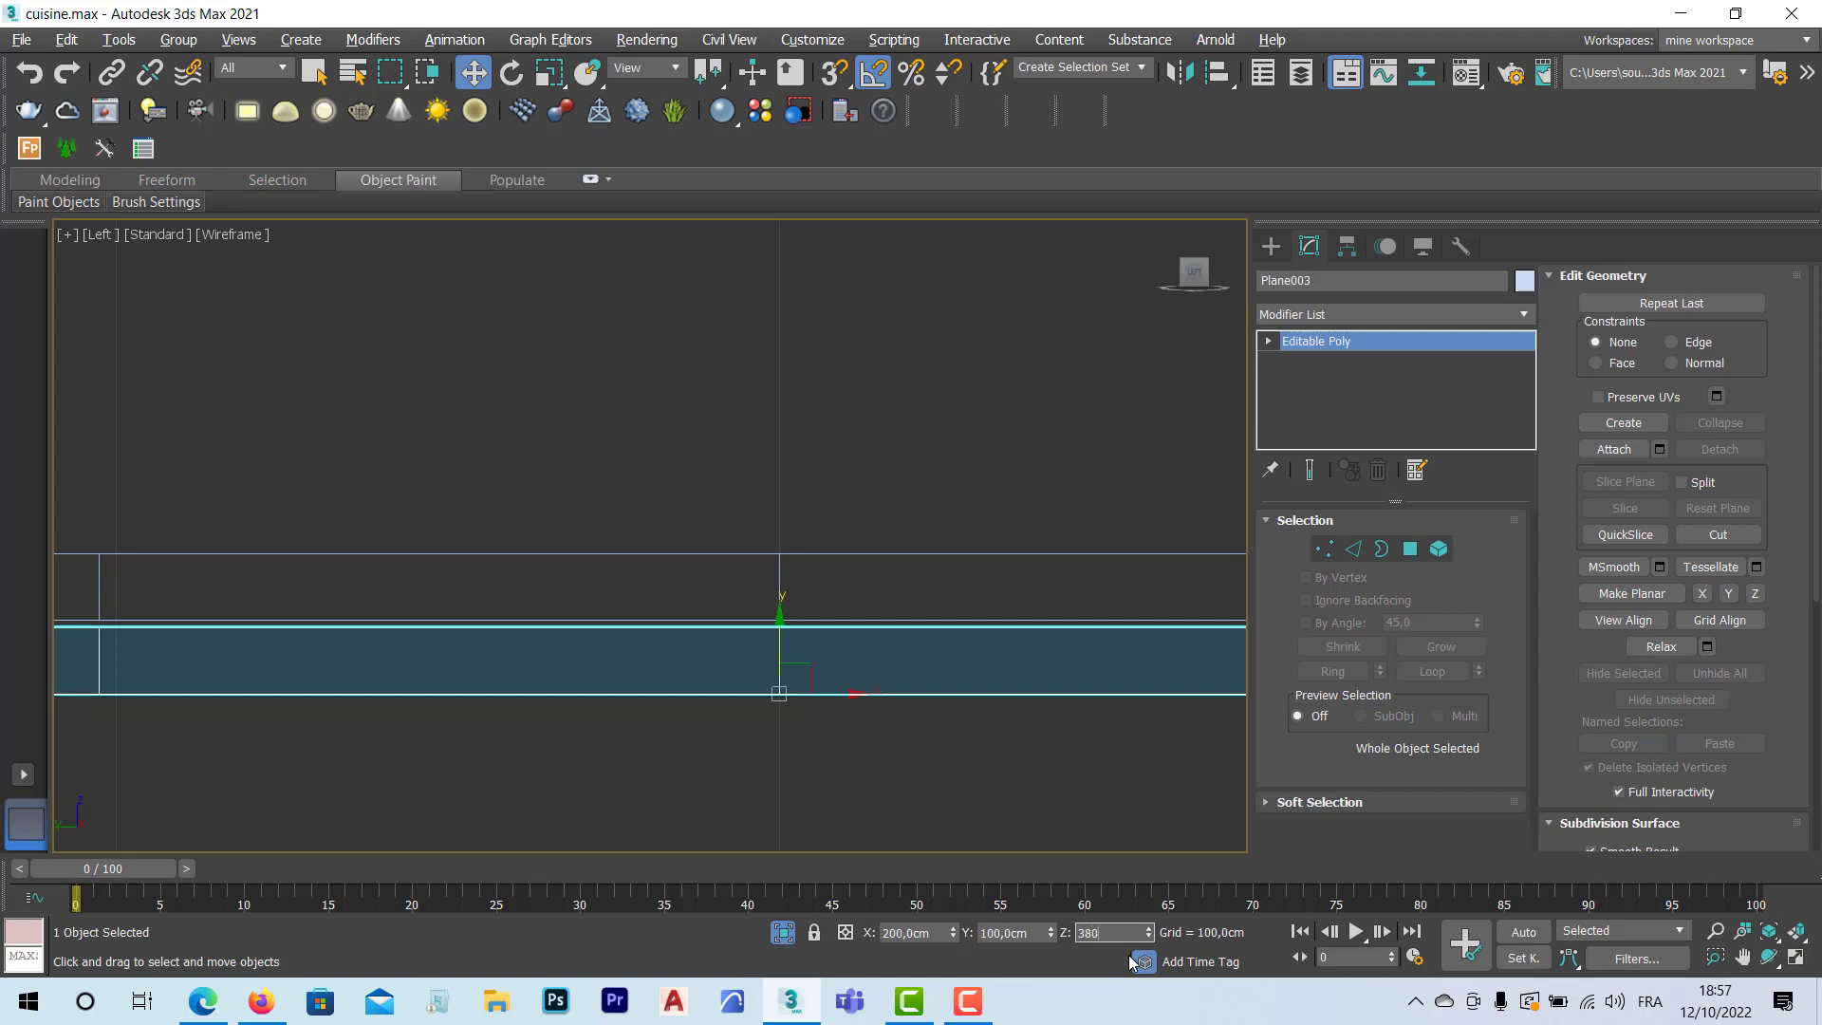
pyautogui.press('Return')
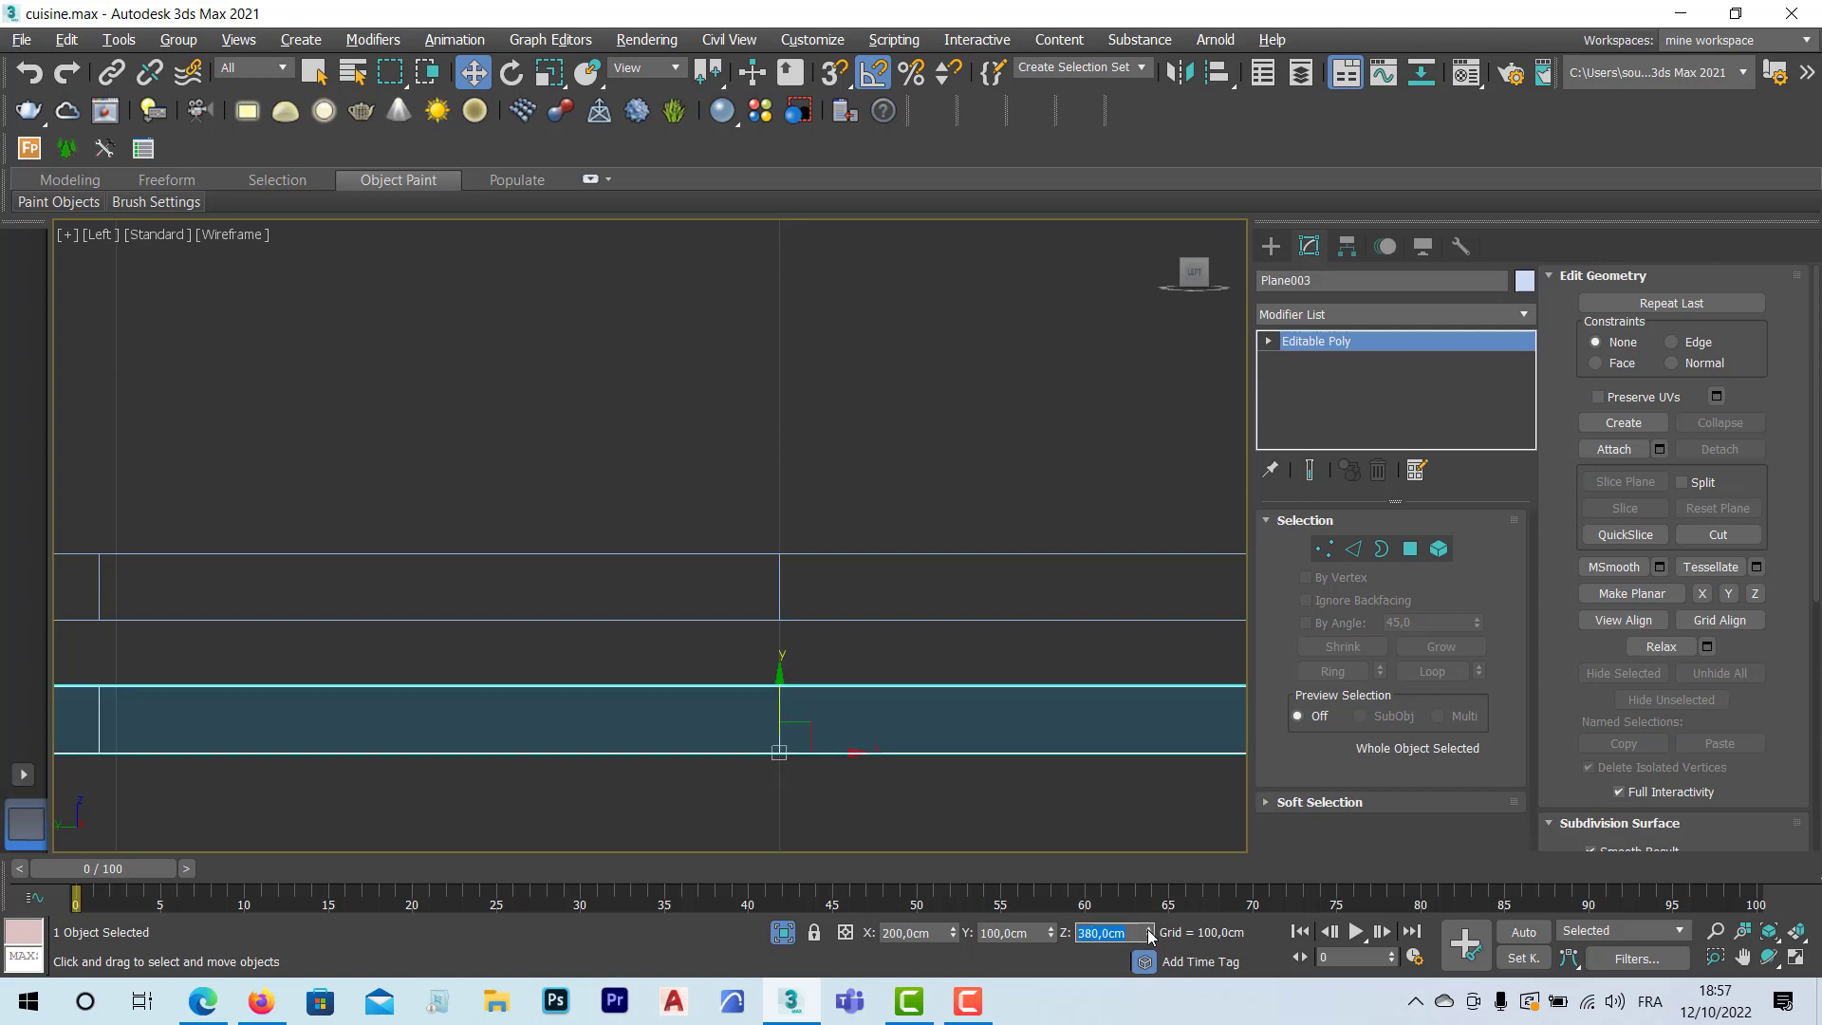
pyautogui.write('390')
pyautogui.press('Return')
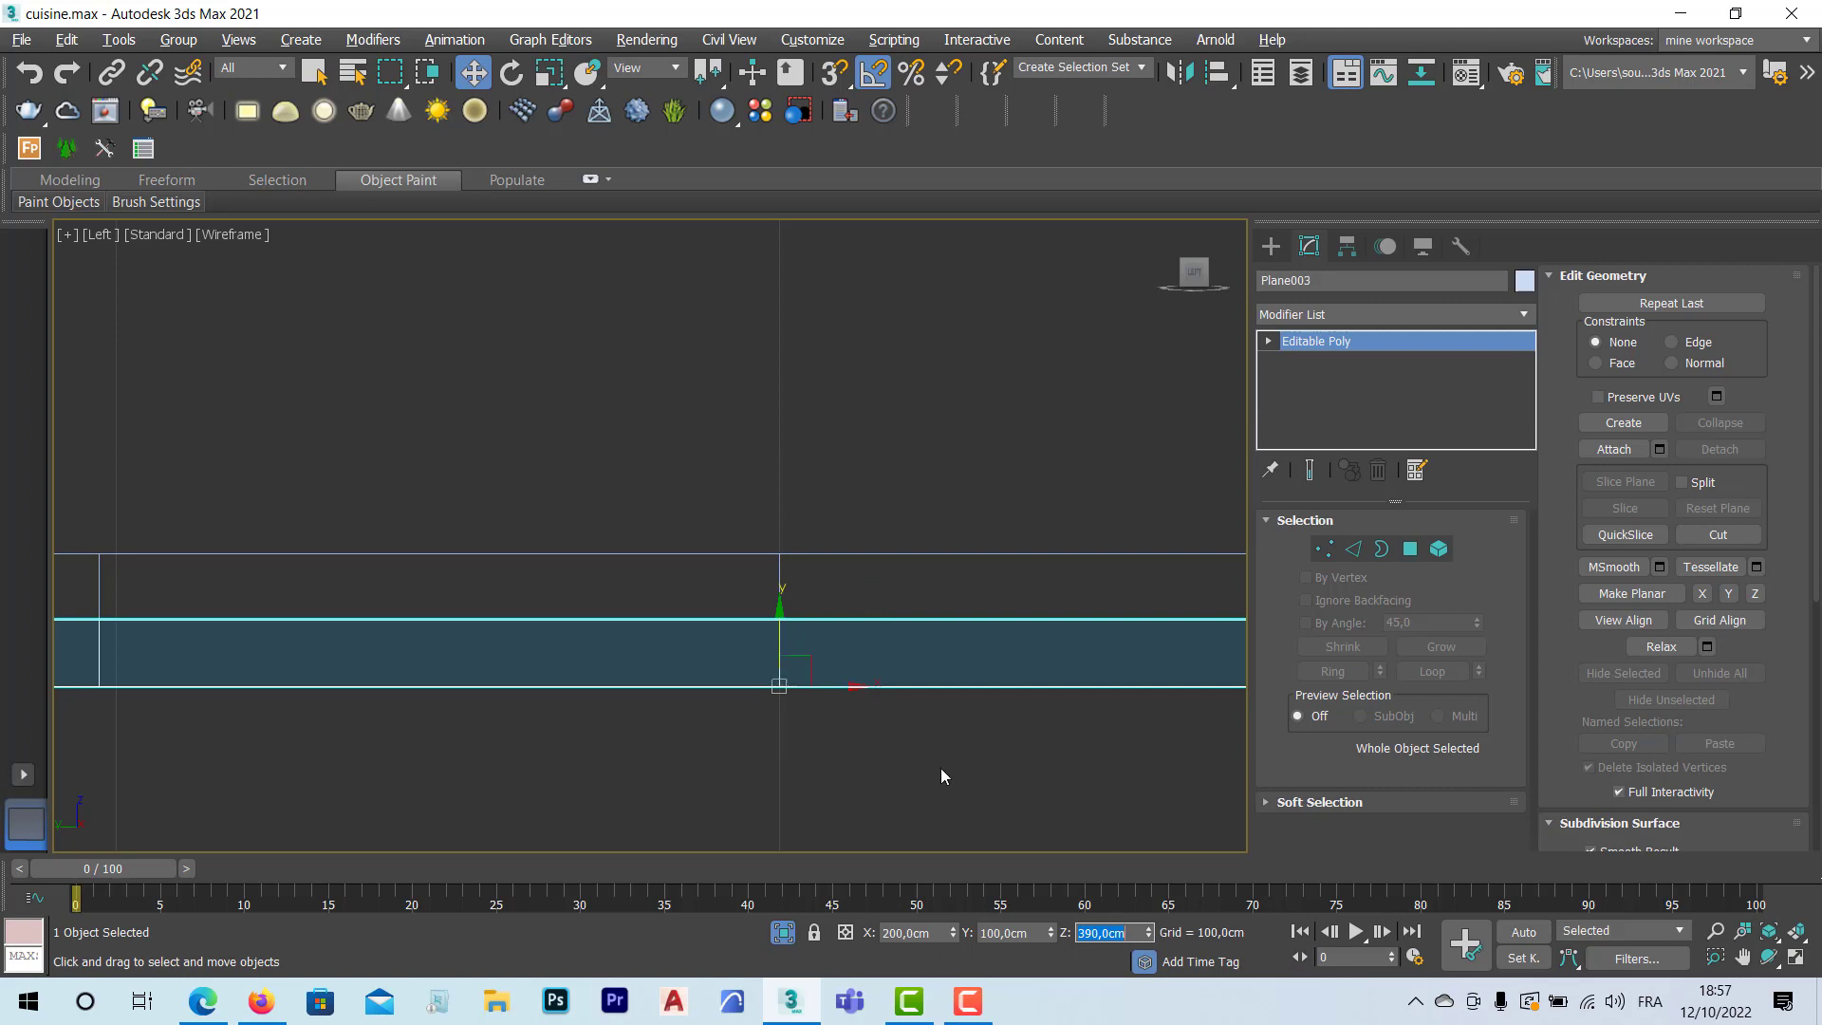
# Step: Return to the Perspective view and try to scale the copied slab with its gizmo
pyautogui.moveTo(901, 766); pyautogui.dragTo(886, 766, button='middle')
pyautogui.hotkey('alt', 'w')
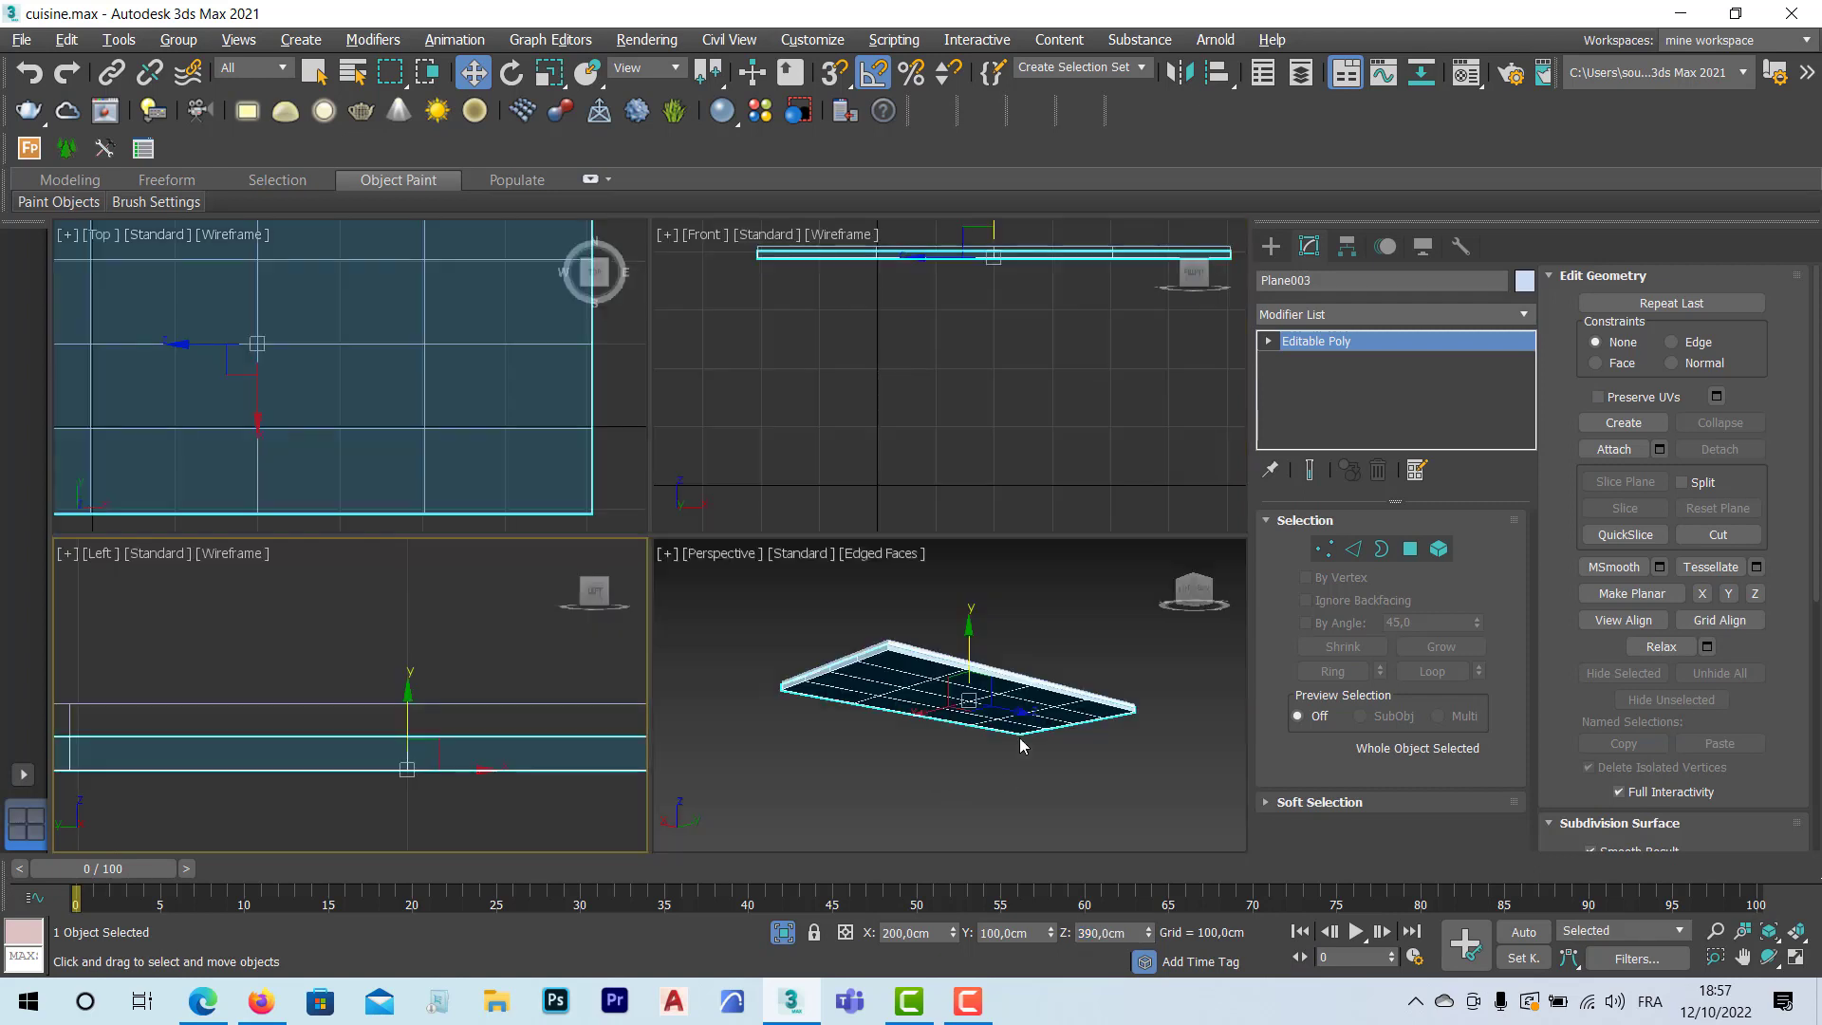
pyautogui.click(987, 724)
pyautogui.hotkey('alt', 'w')
pyautogui.scroll(6, 719, 581)
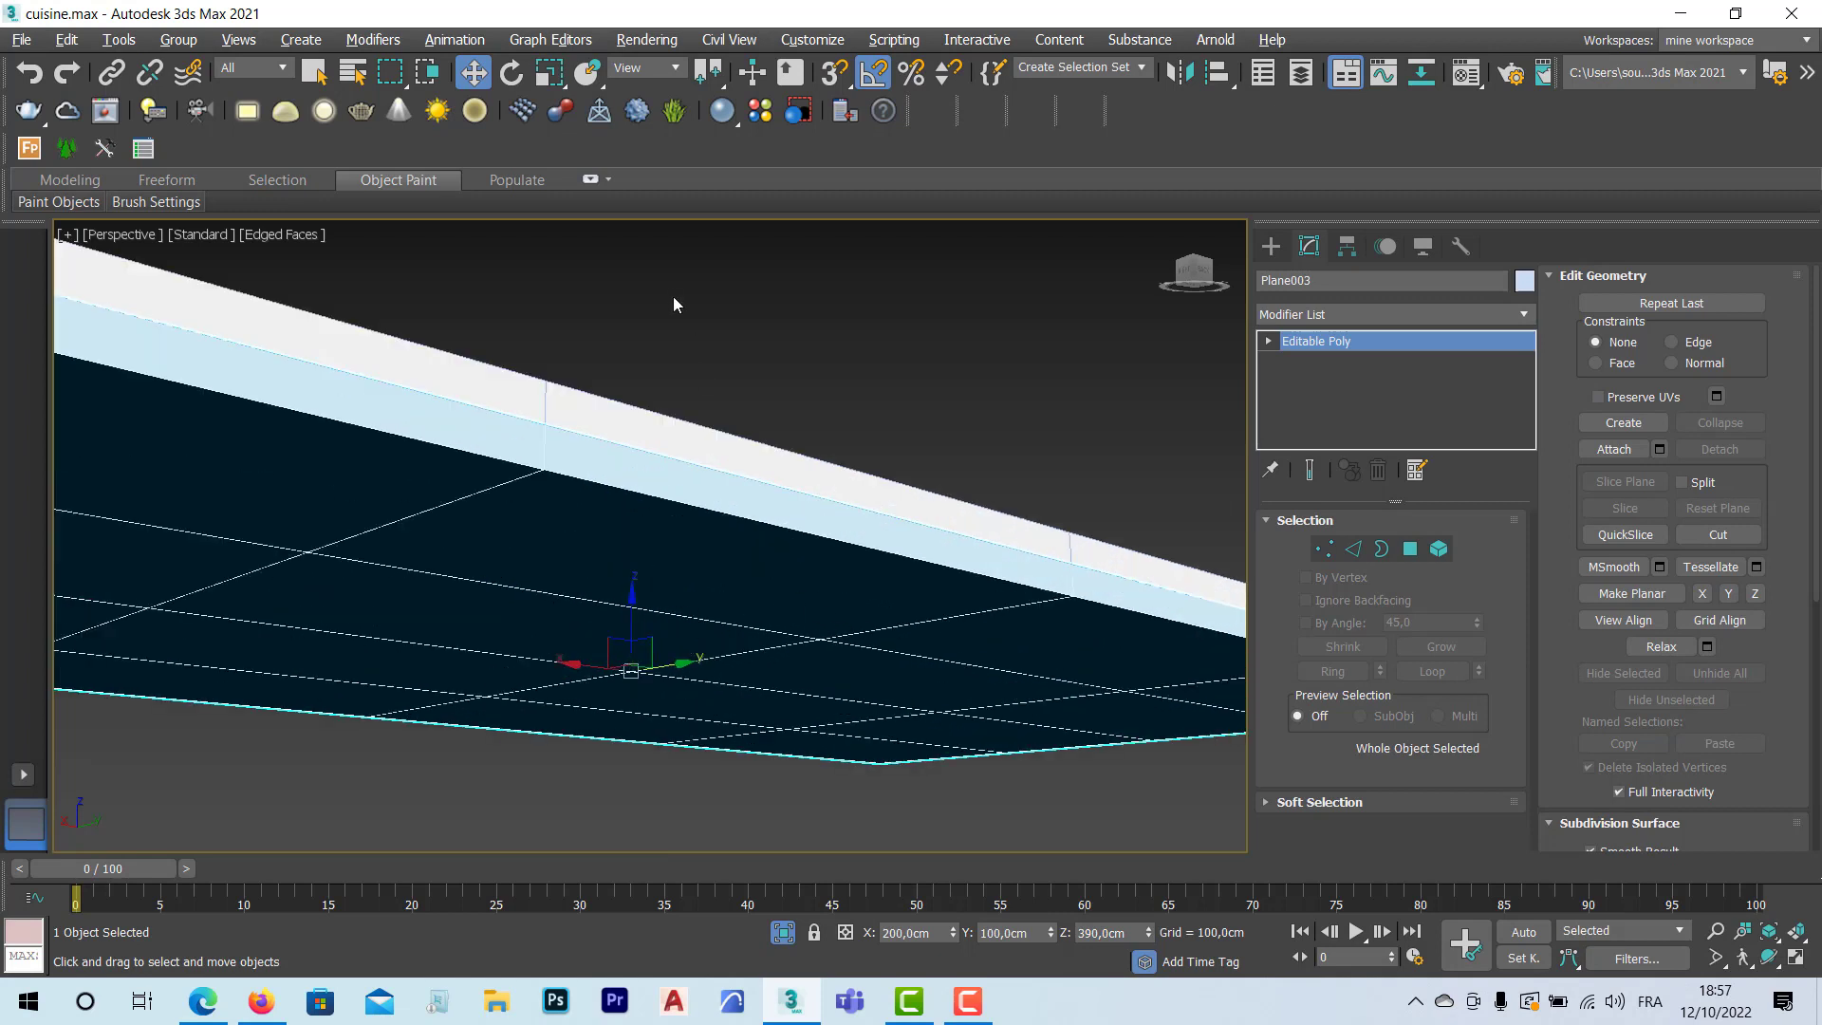
pyautogui.click(552, 72)
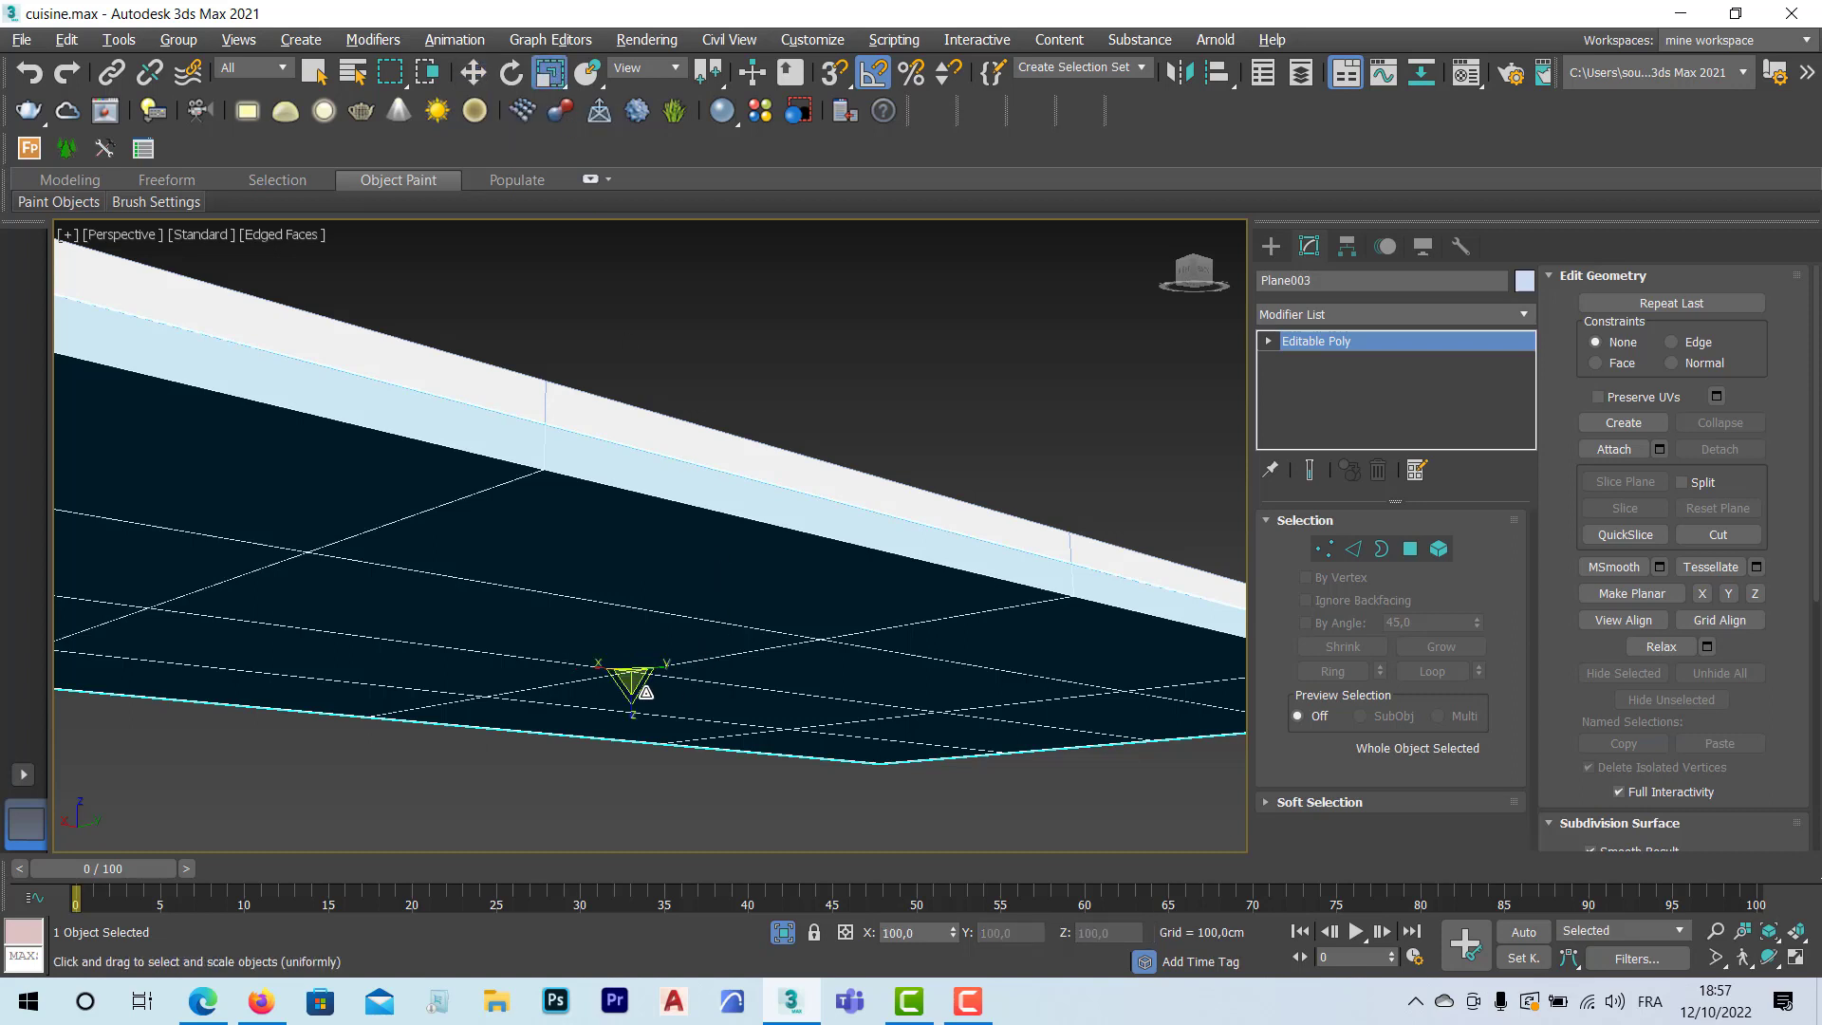
pyautogui.moveTo(631, 674); pyautogui.dragTo(635, 697)
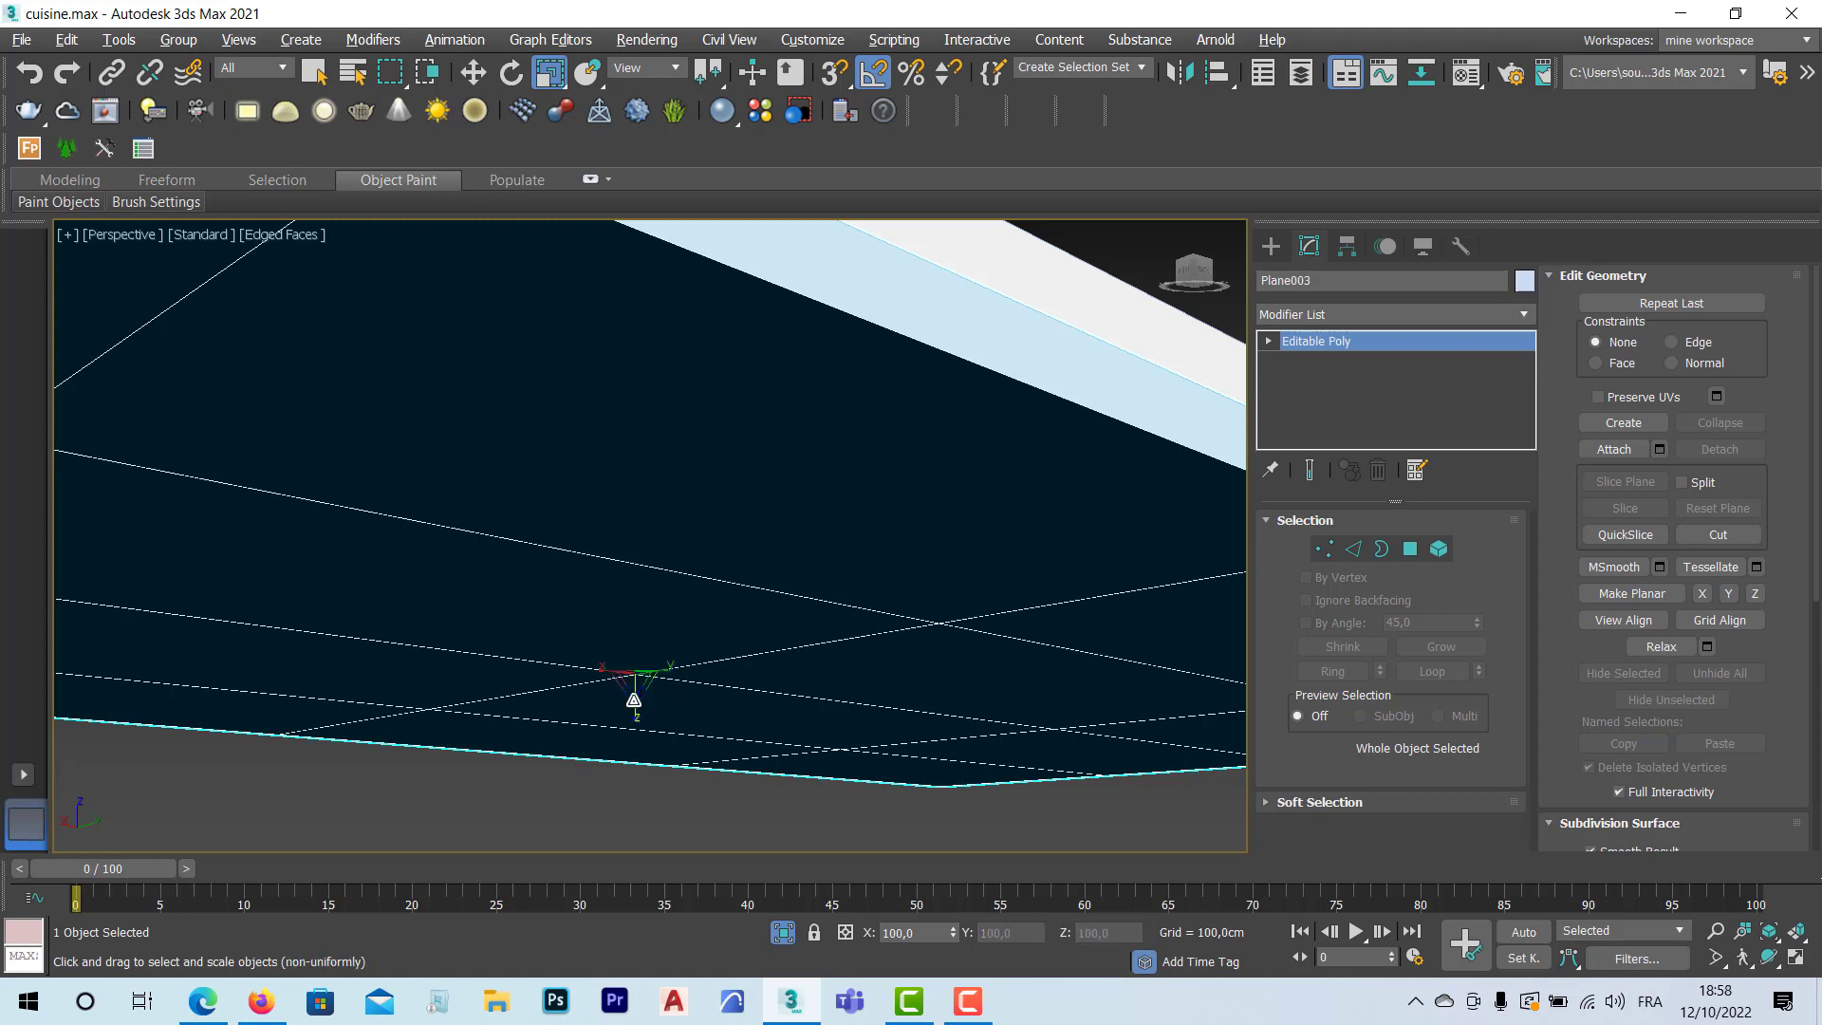
pyautogui.click(806, 42)
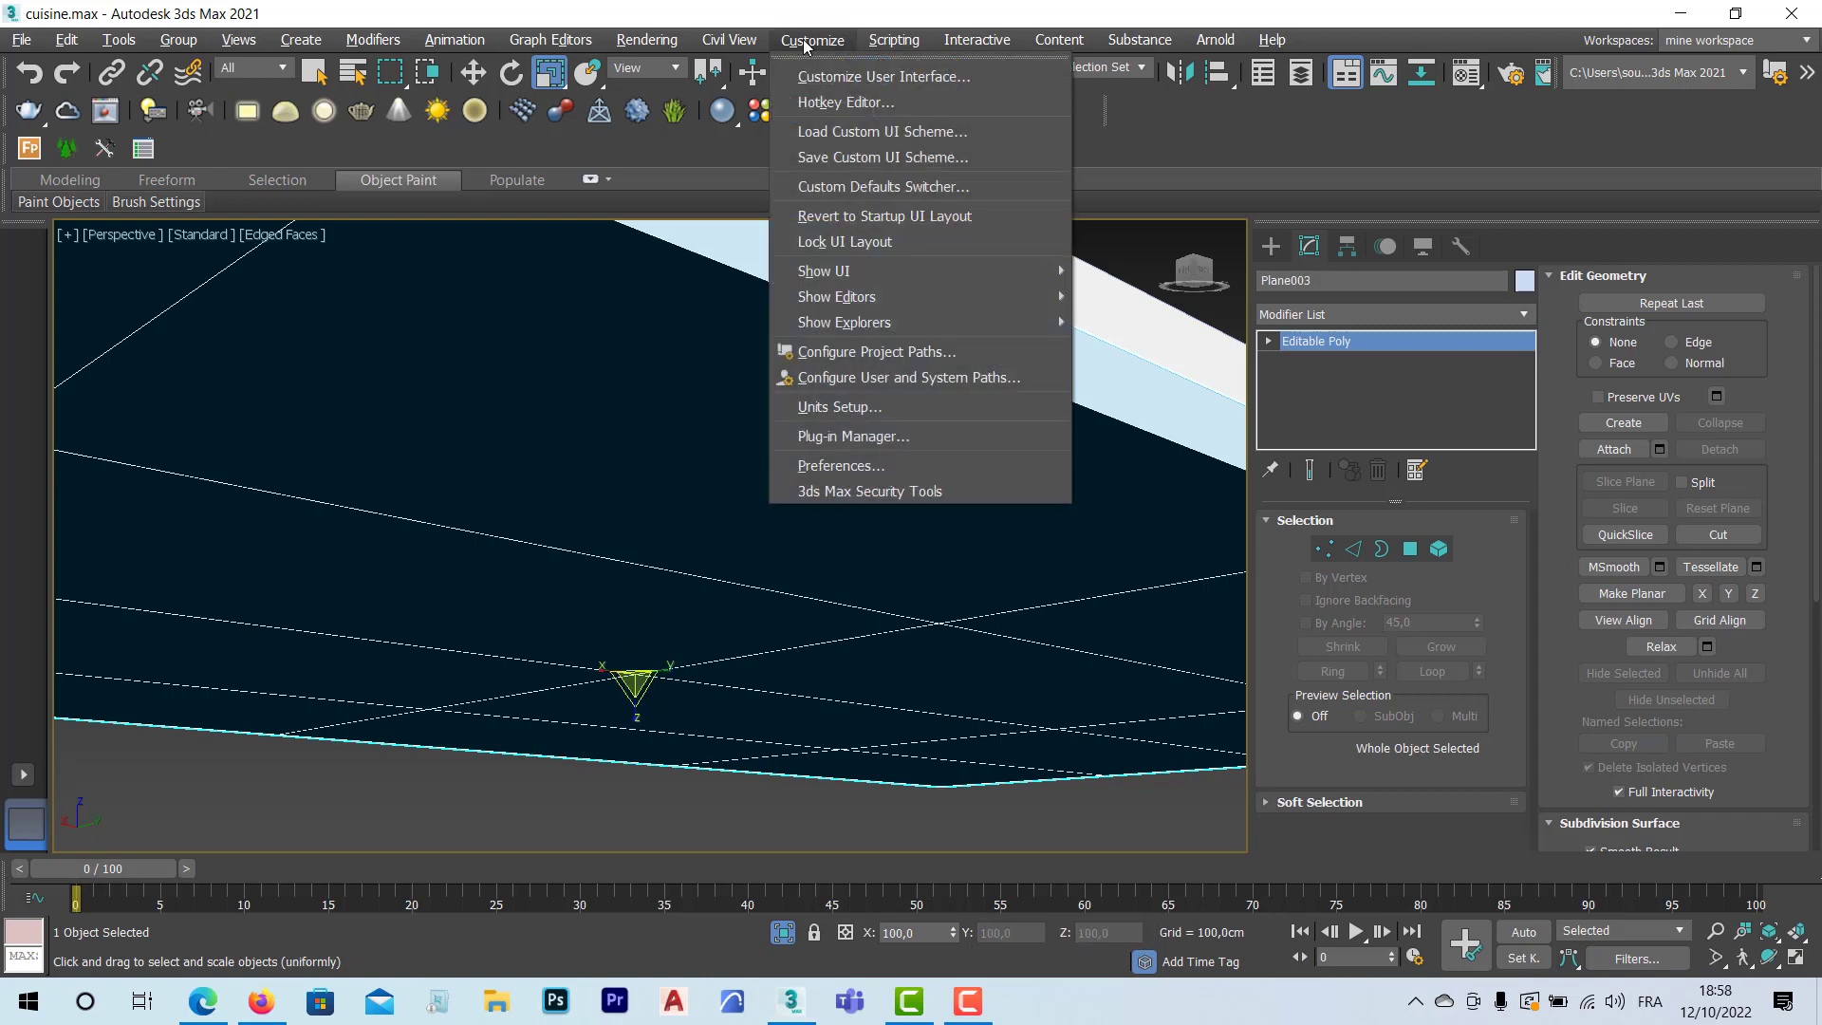
pyautogui.click(851, 84)
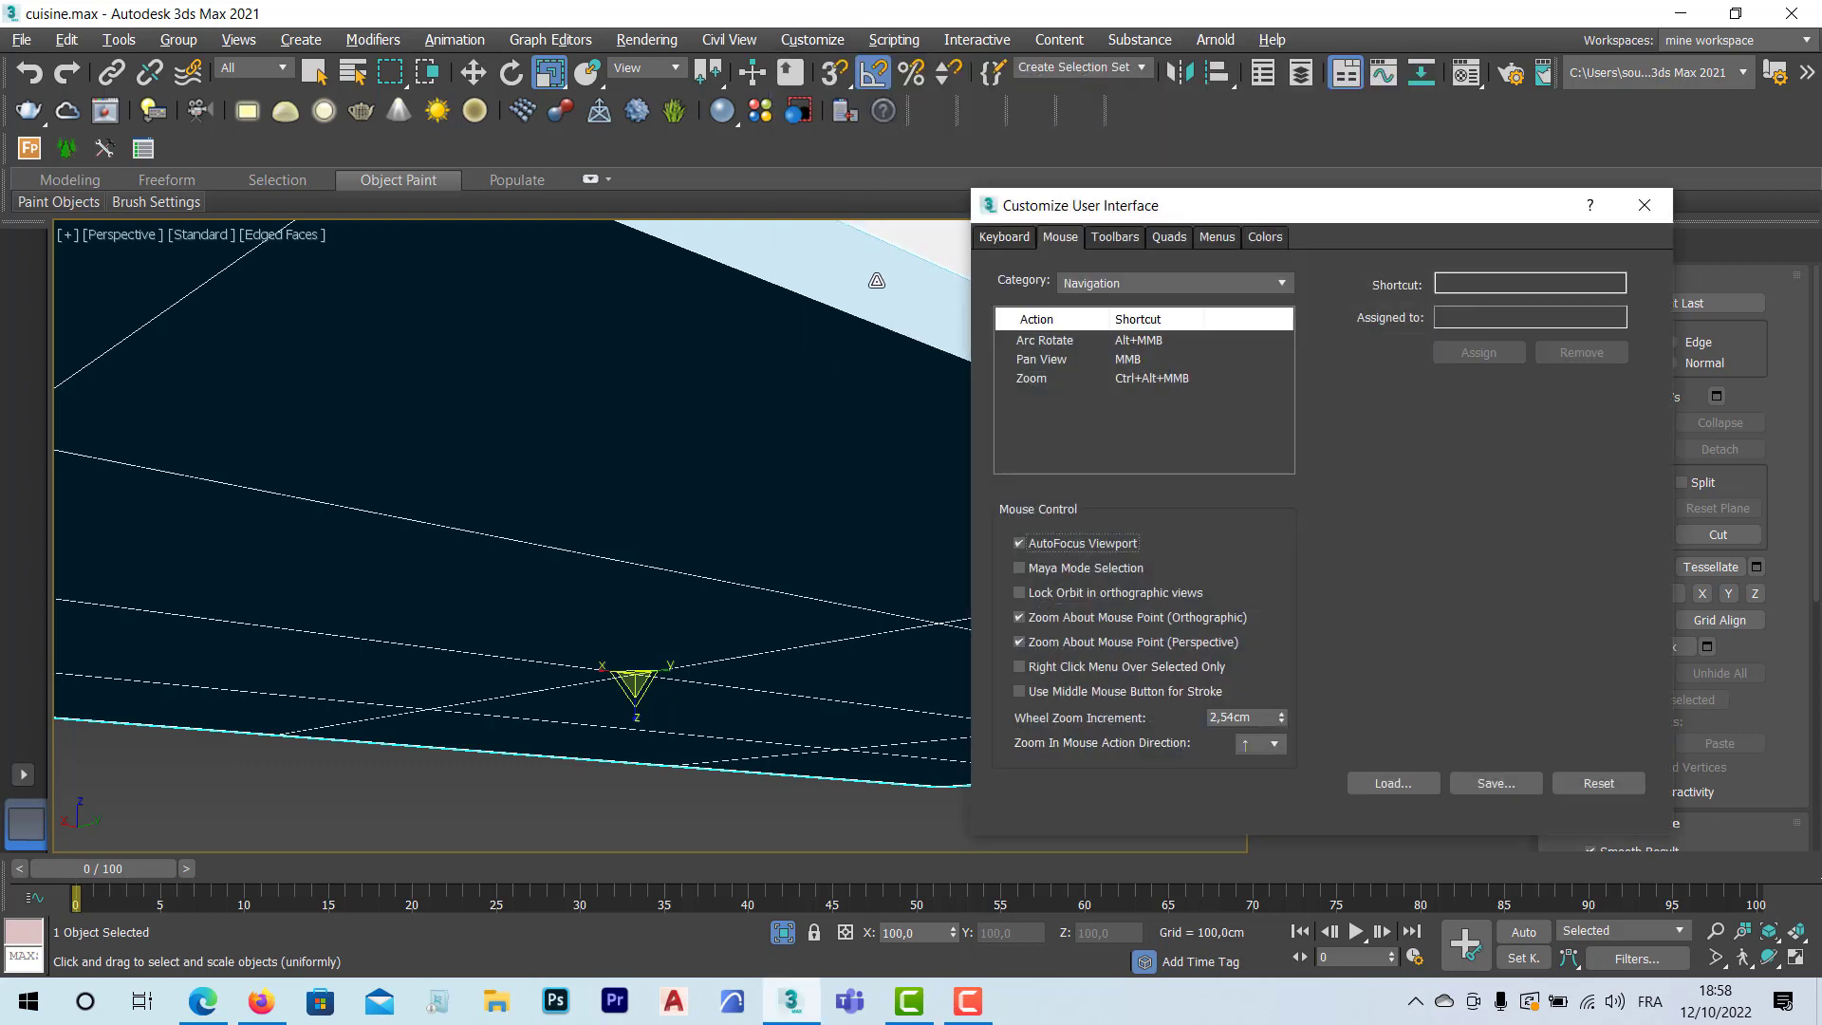
pyautogui.click(1644, 205)
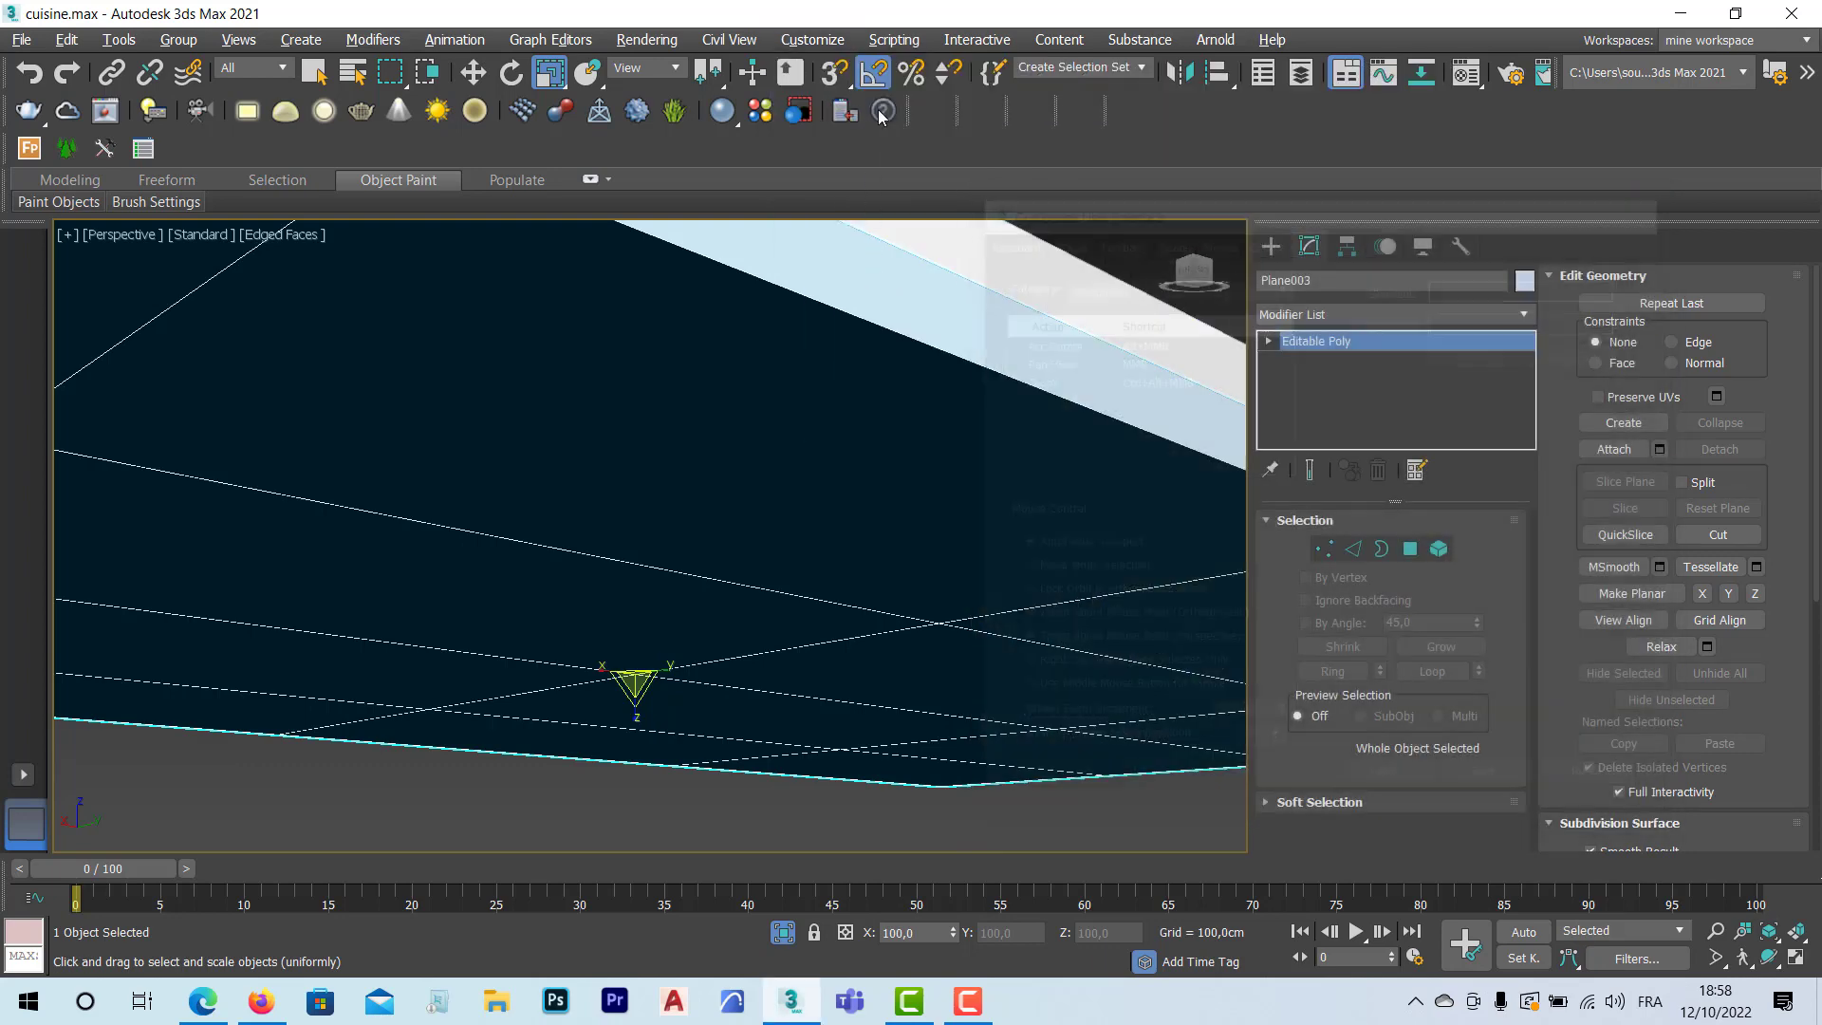
# Step: Increase the transform gizmo size in the preference settings and activate the Move tool
pyautogui.click(825, 45)
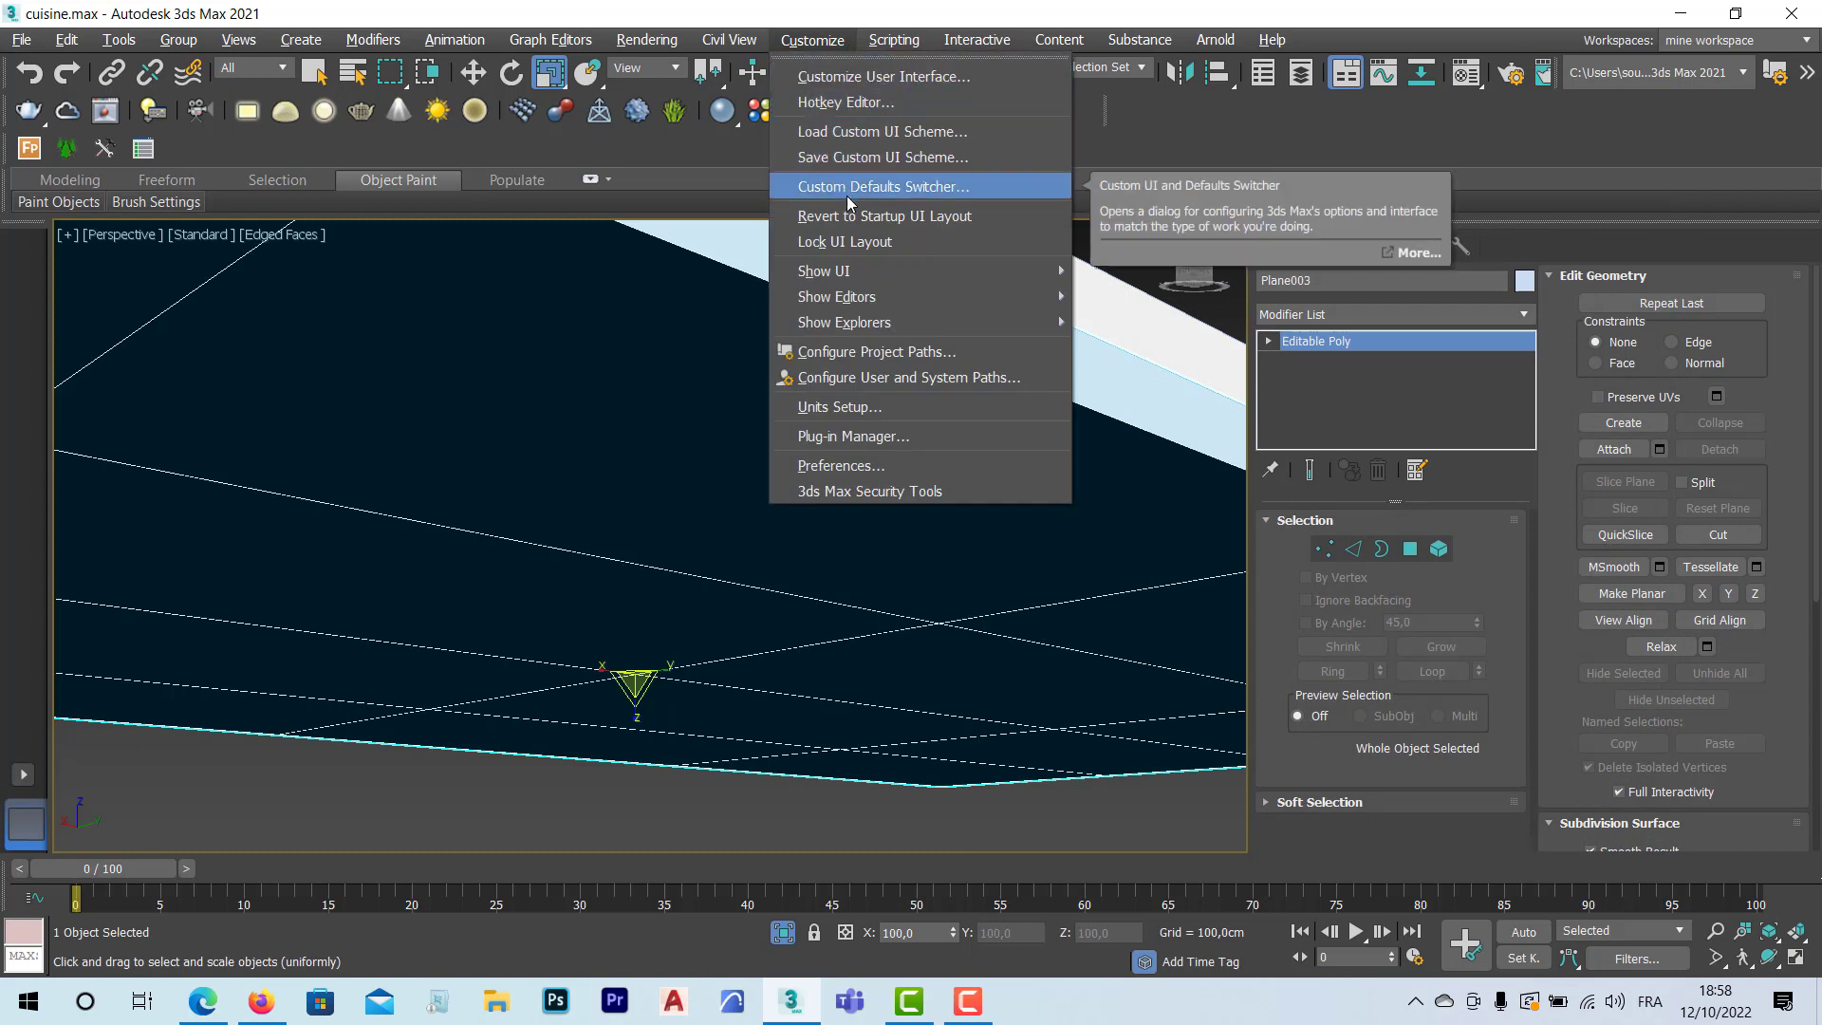
pyautogui.click(854, 465)
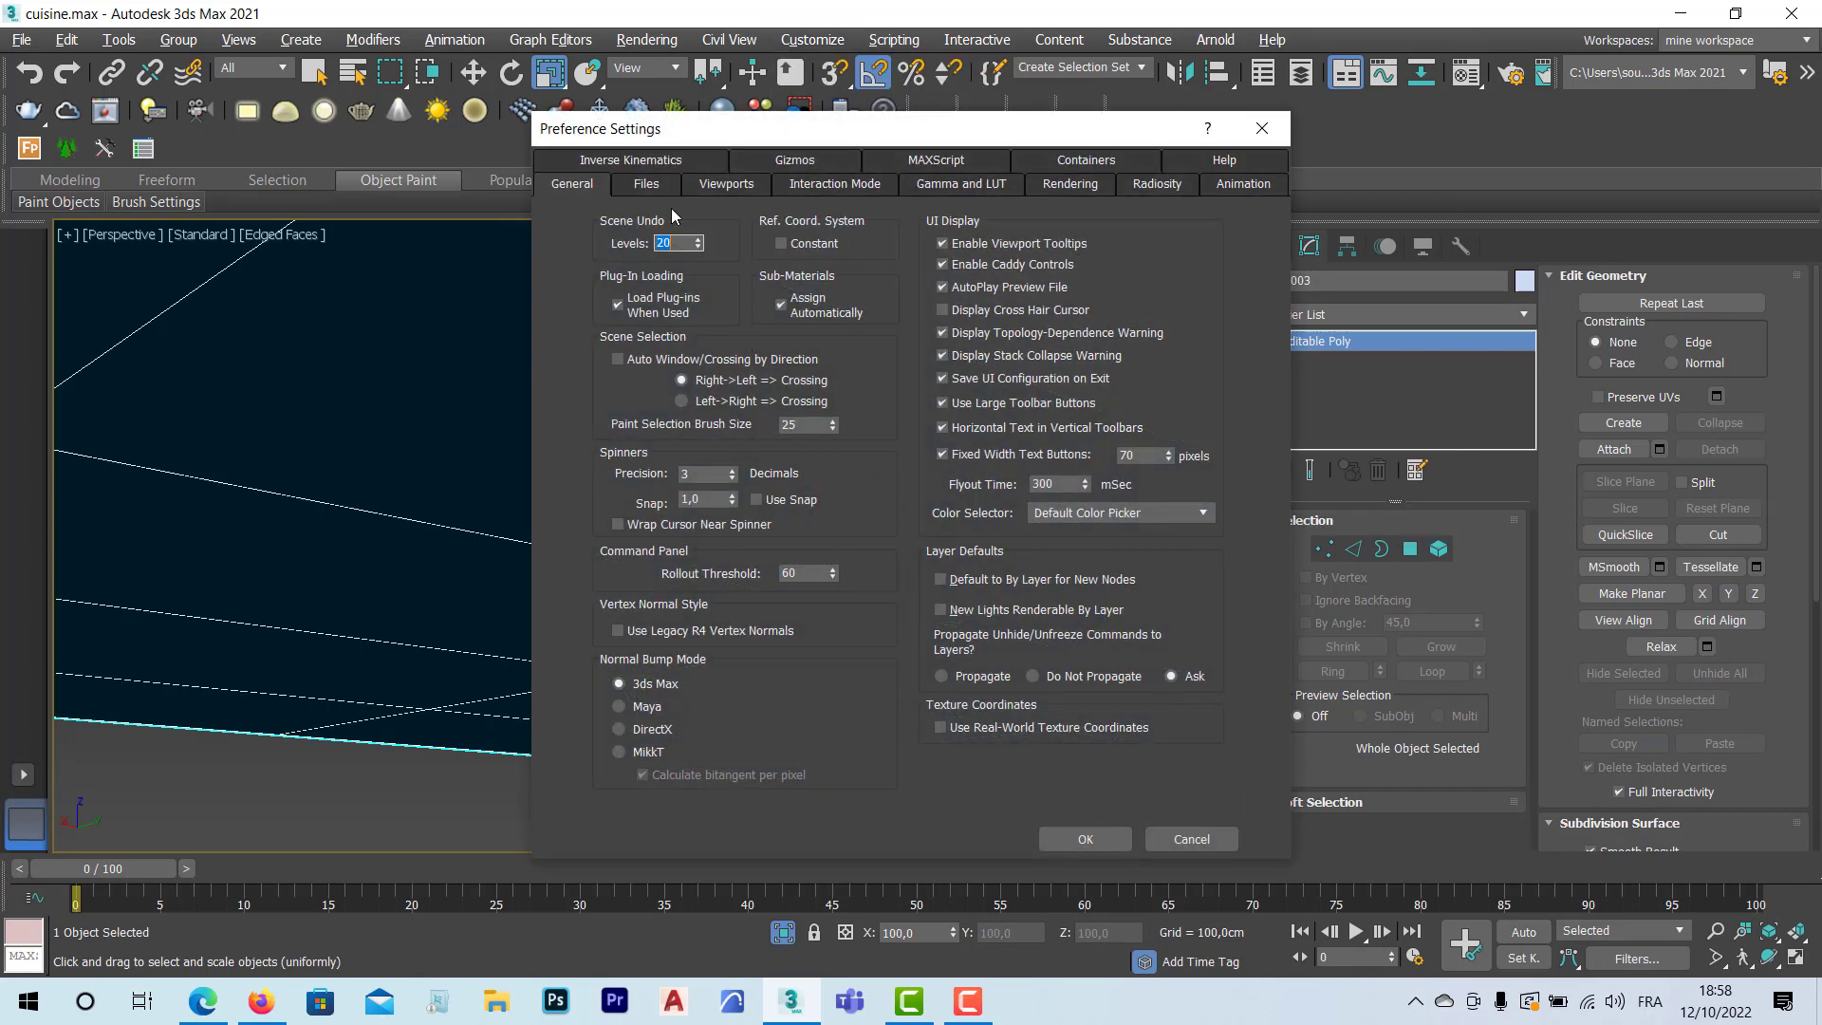
pyautogui.click(802, 163)
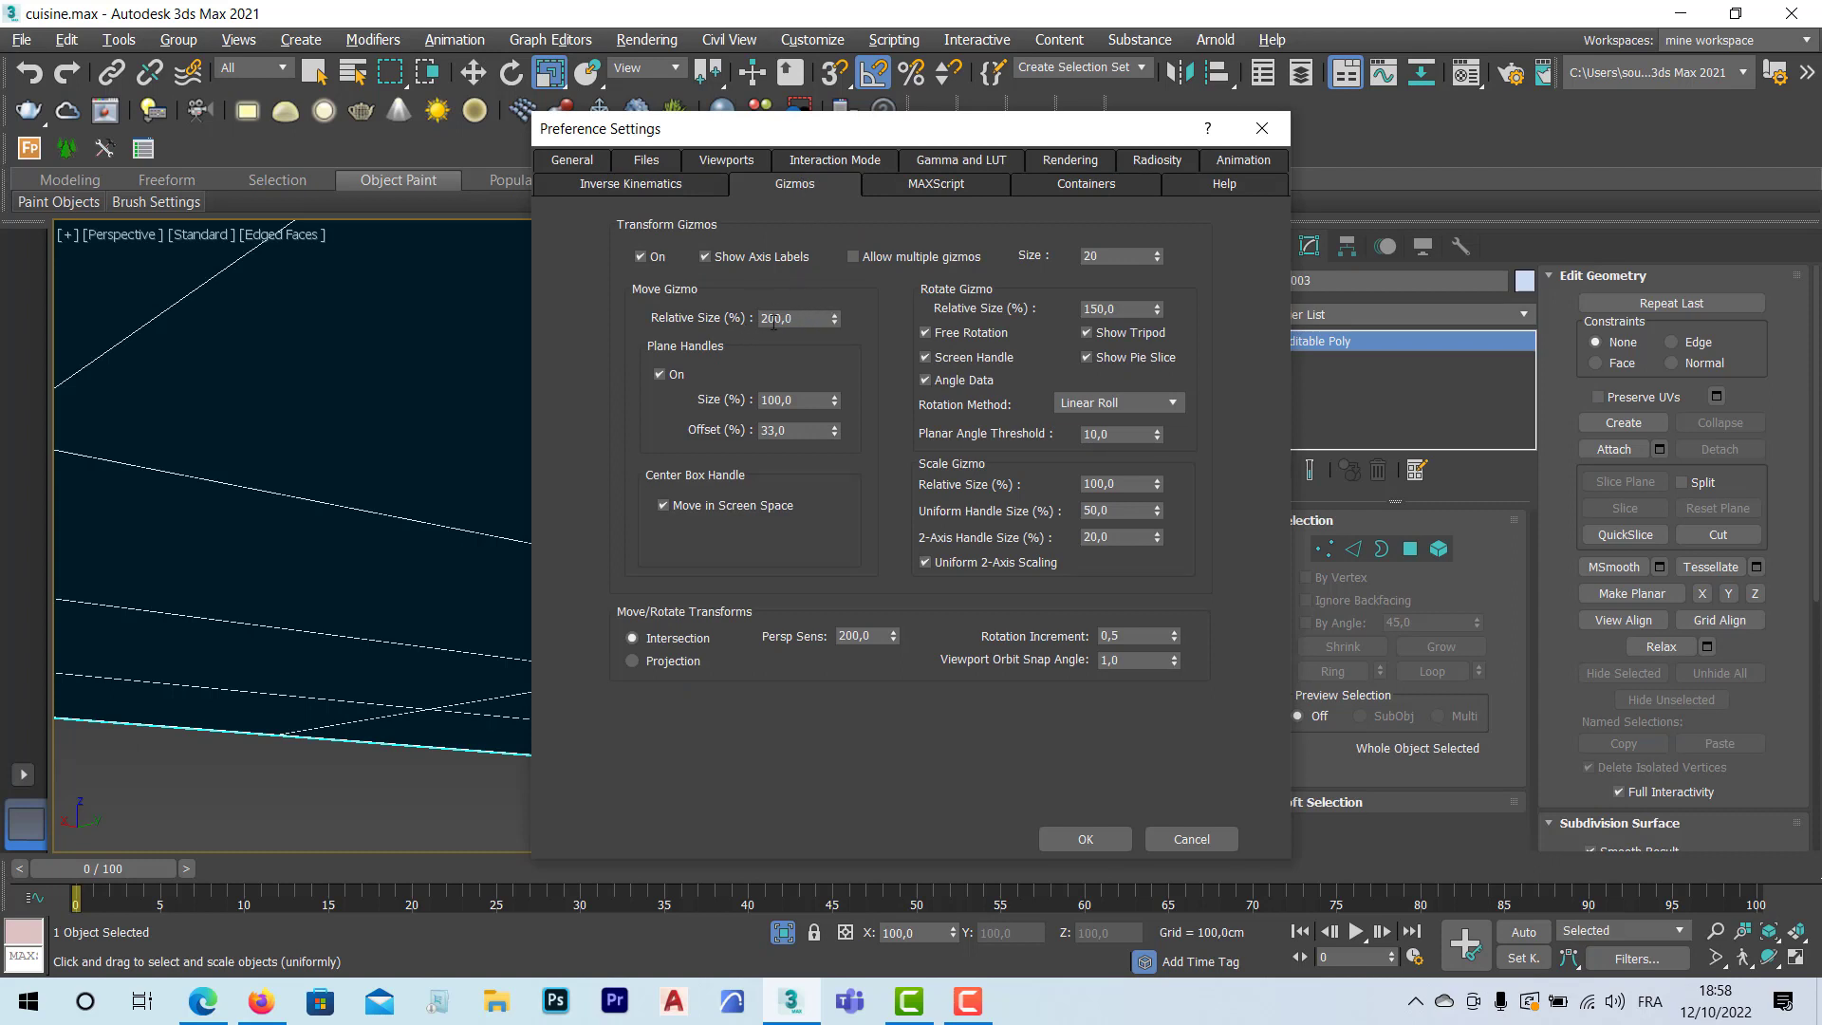
pyautogui.doubleClick(1130, 254)
pyautogui.click(1086, 841)
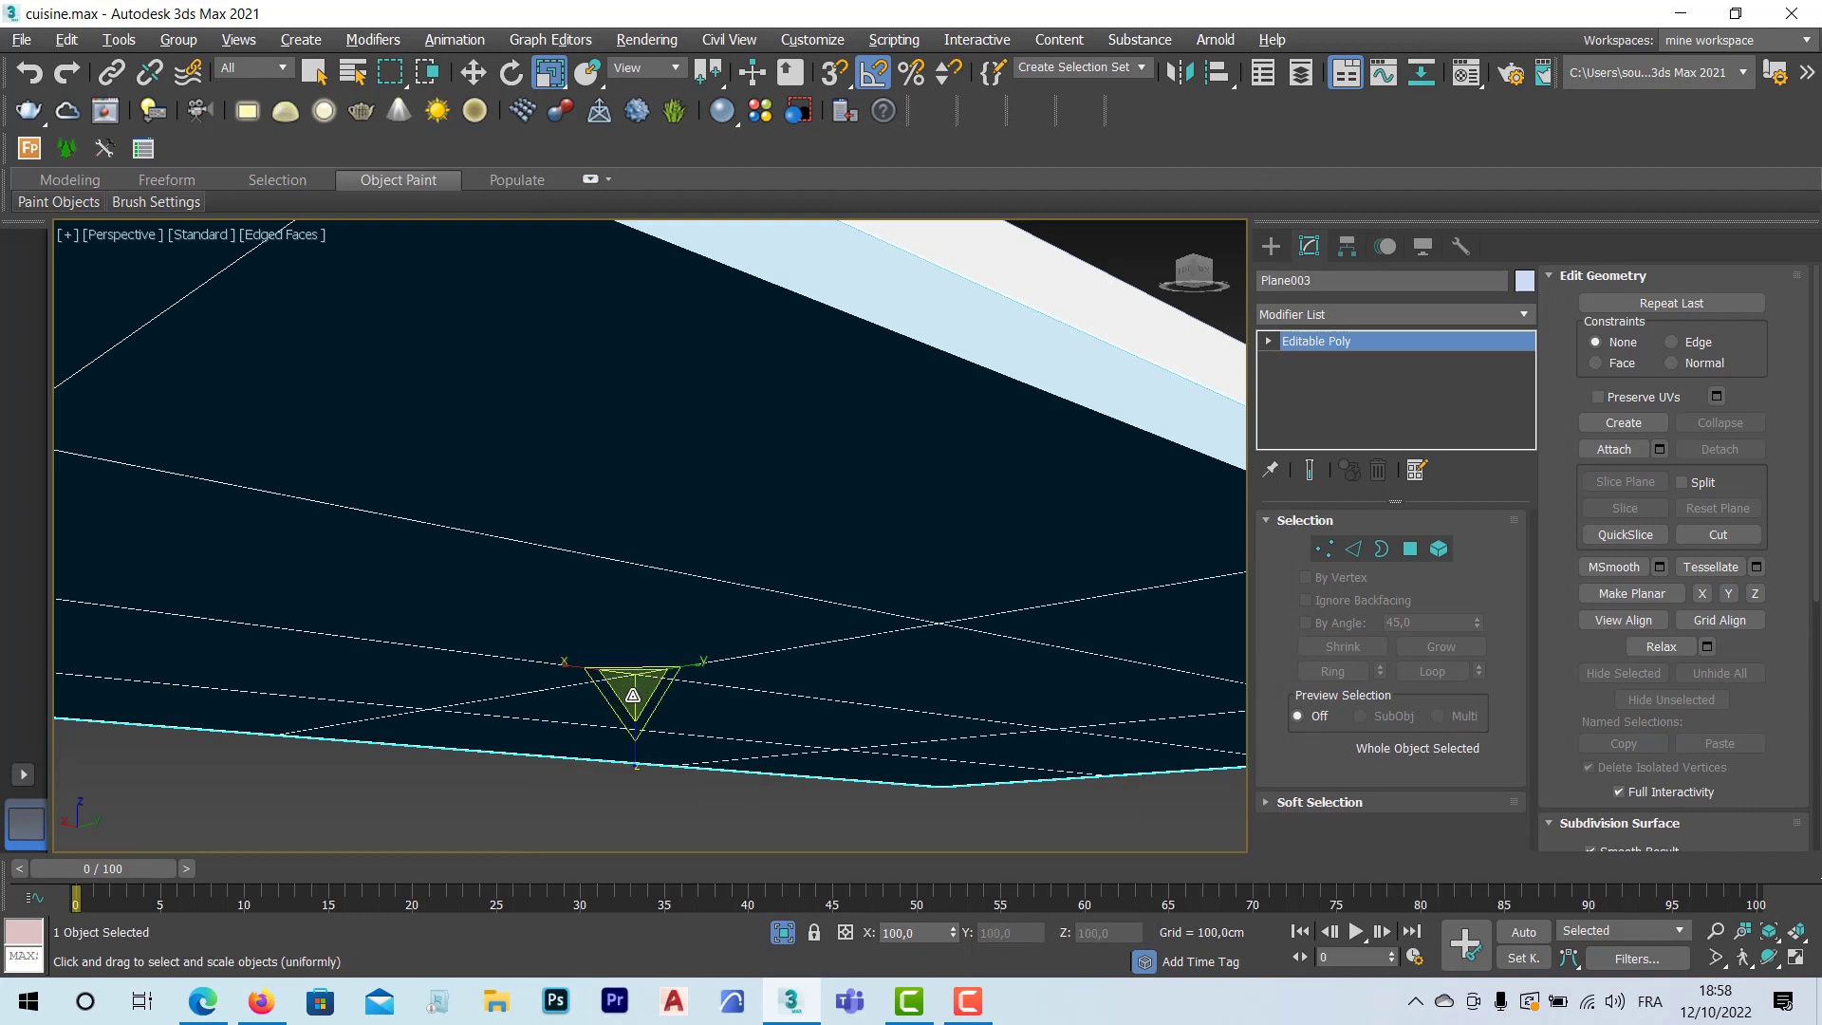
pyautogui.click(473, 74)
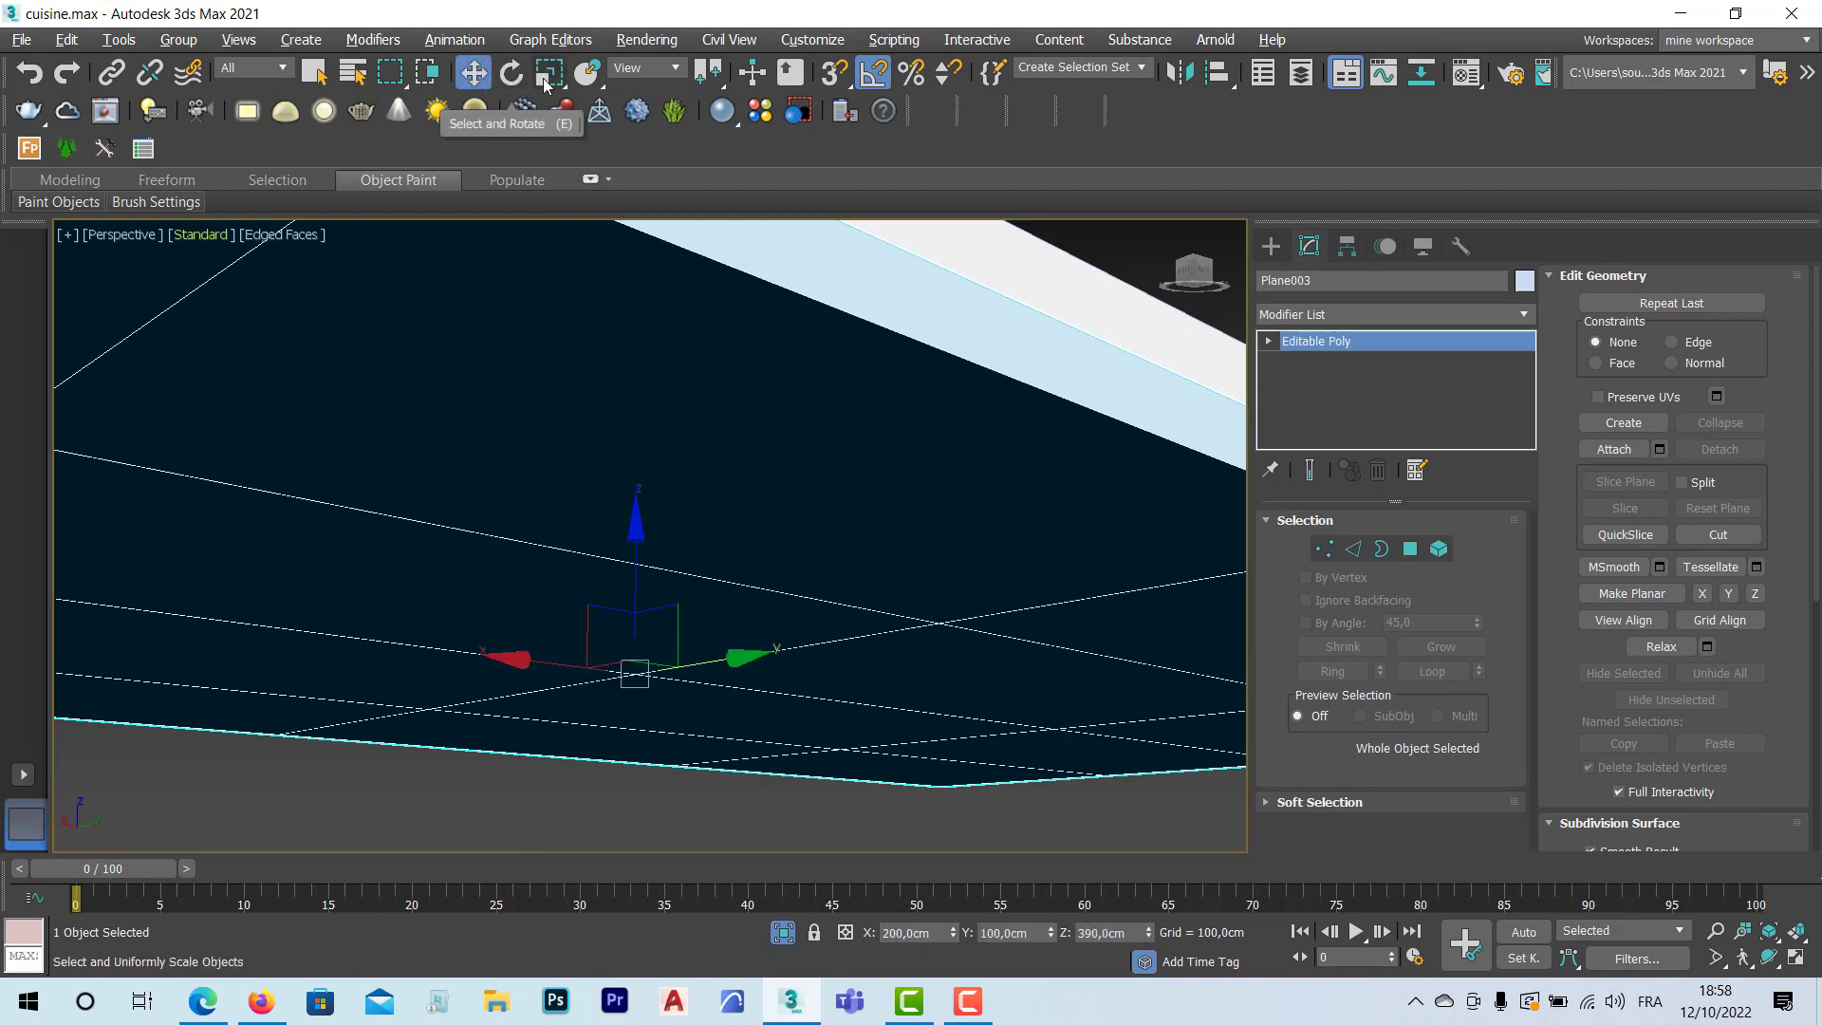
# Step: Scale the copied slab in its XY plane to about 70% with the Scale tool, keeping its thickness
pyautogui.click(549, 73)
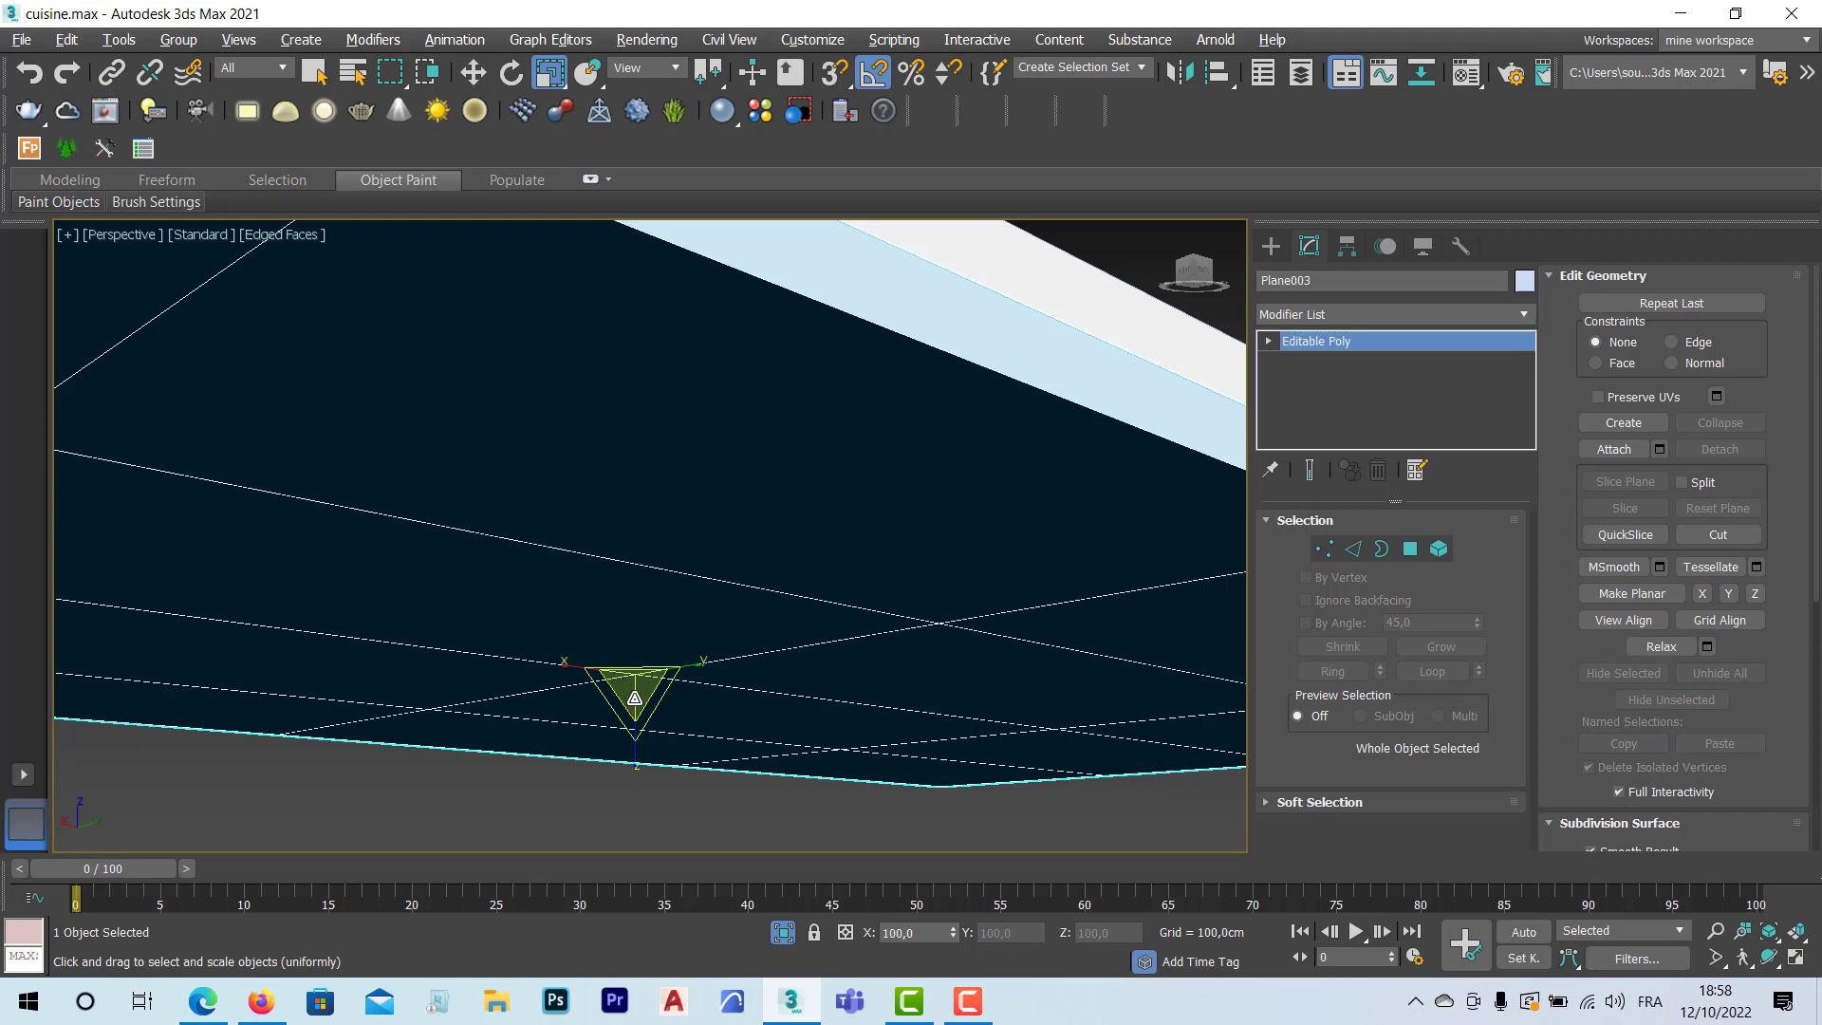
pyautogui.moveTo(663, 699); pyautogui.dragTo(647, 736)
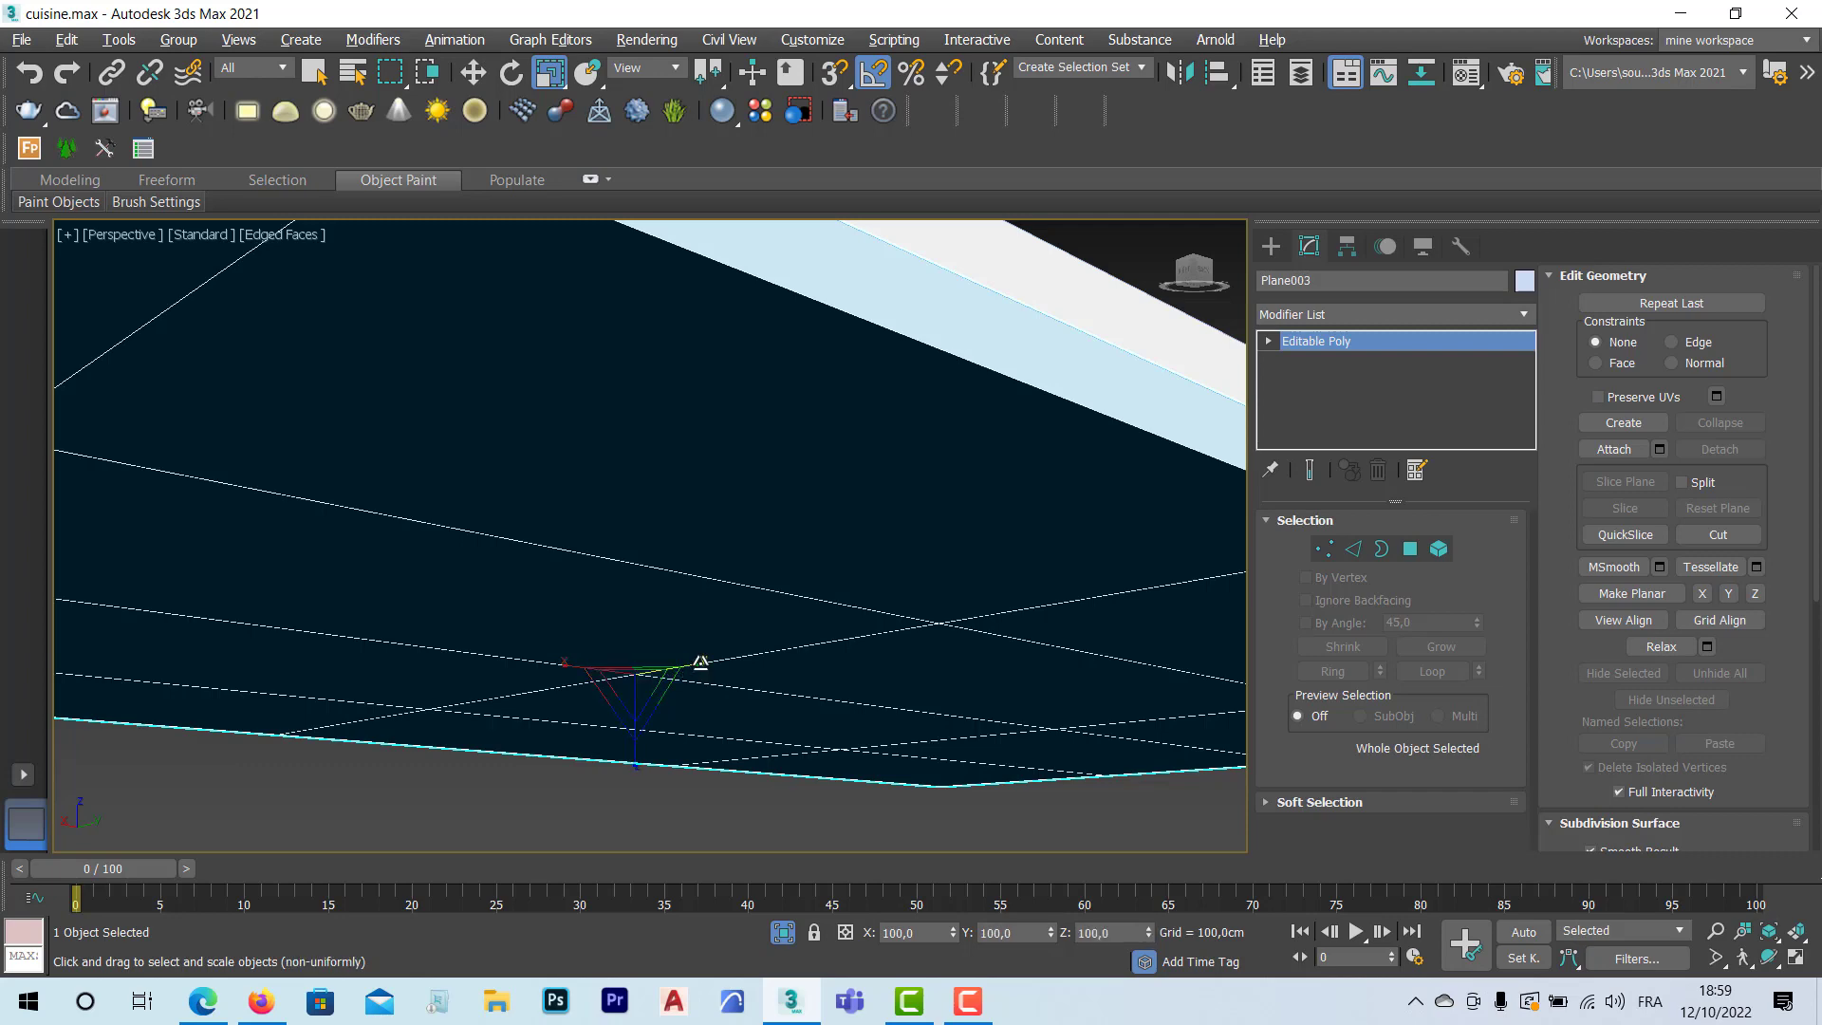
pyautogui.moveTo(700, 661); pyautogui.dragTo(659, 683)
pyautogui.hotkey('ctrl', 'z')
pyautogui.moveTo(635, 661); pyautogui.dragTo(612, 694)
pyautogui.hotkey('alt', 'w')
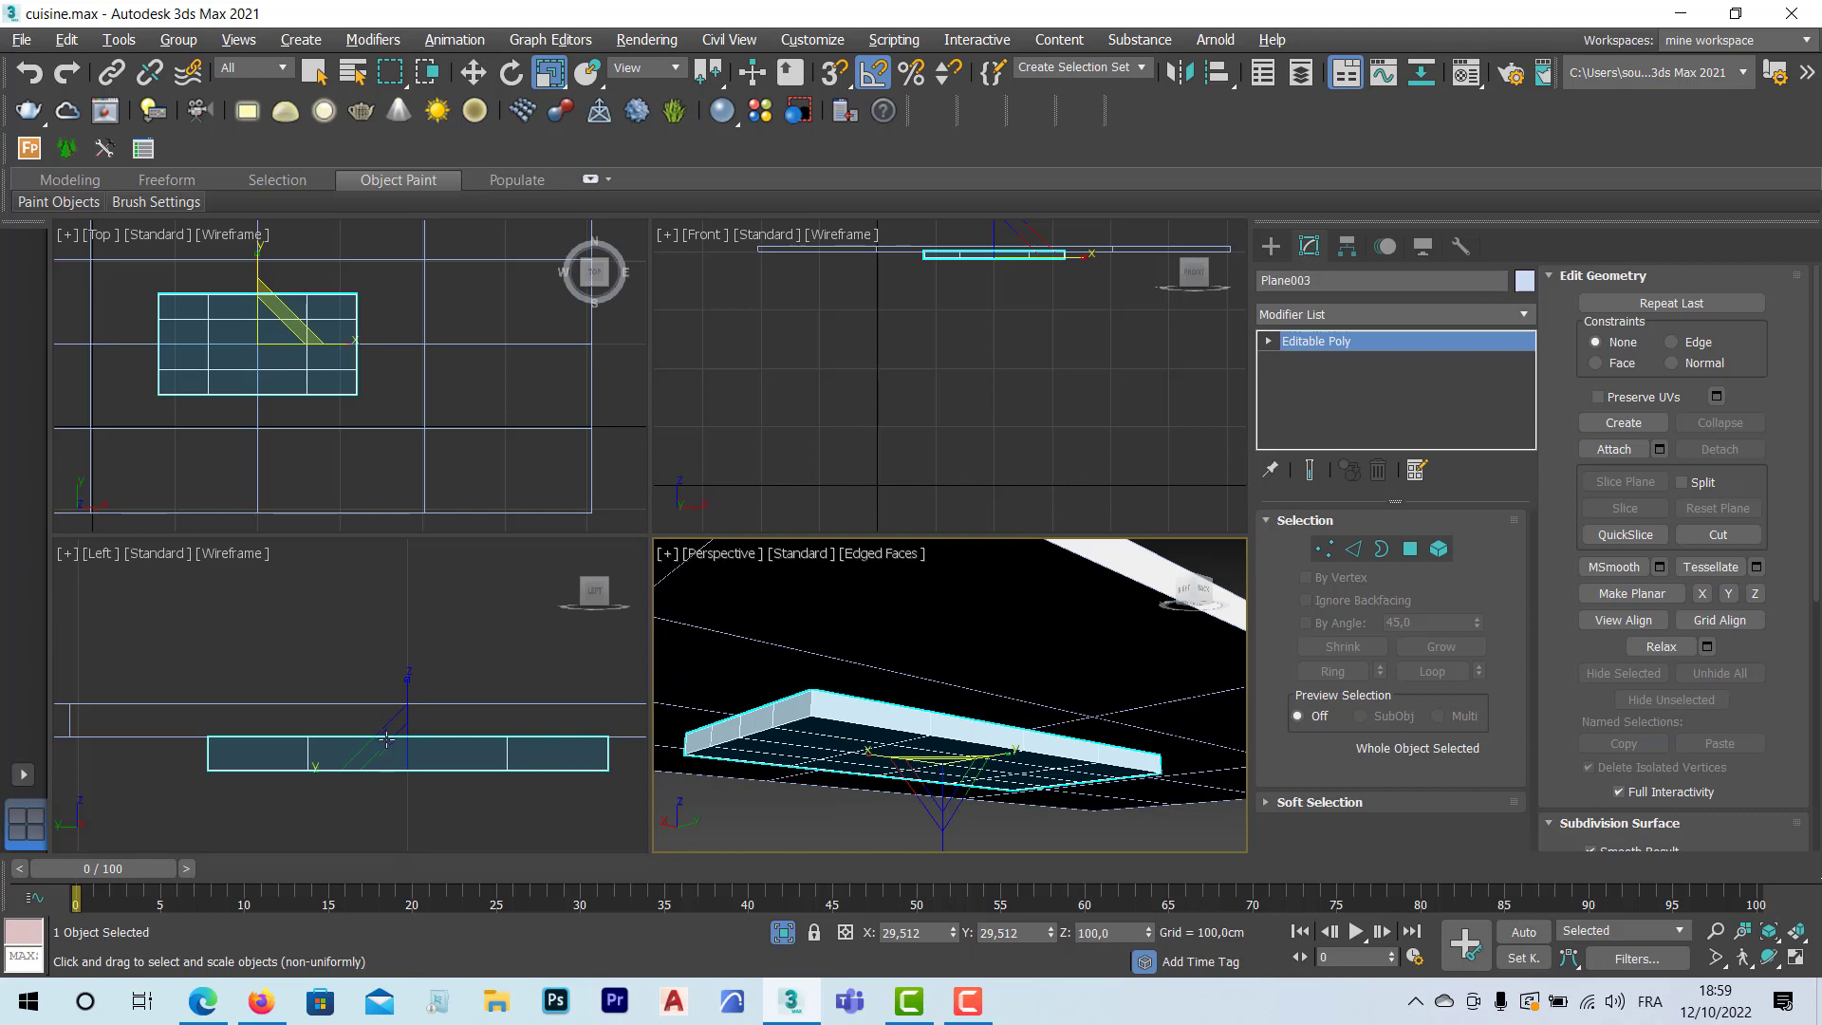
pyautogui.moveTo(857, 723); pyautogui.dragTo(902, 756)
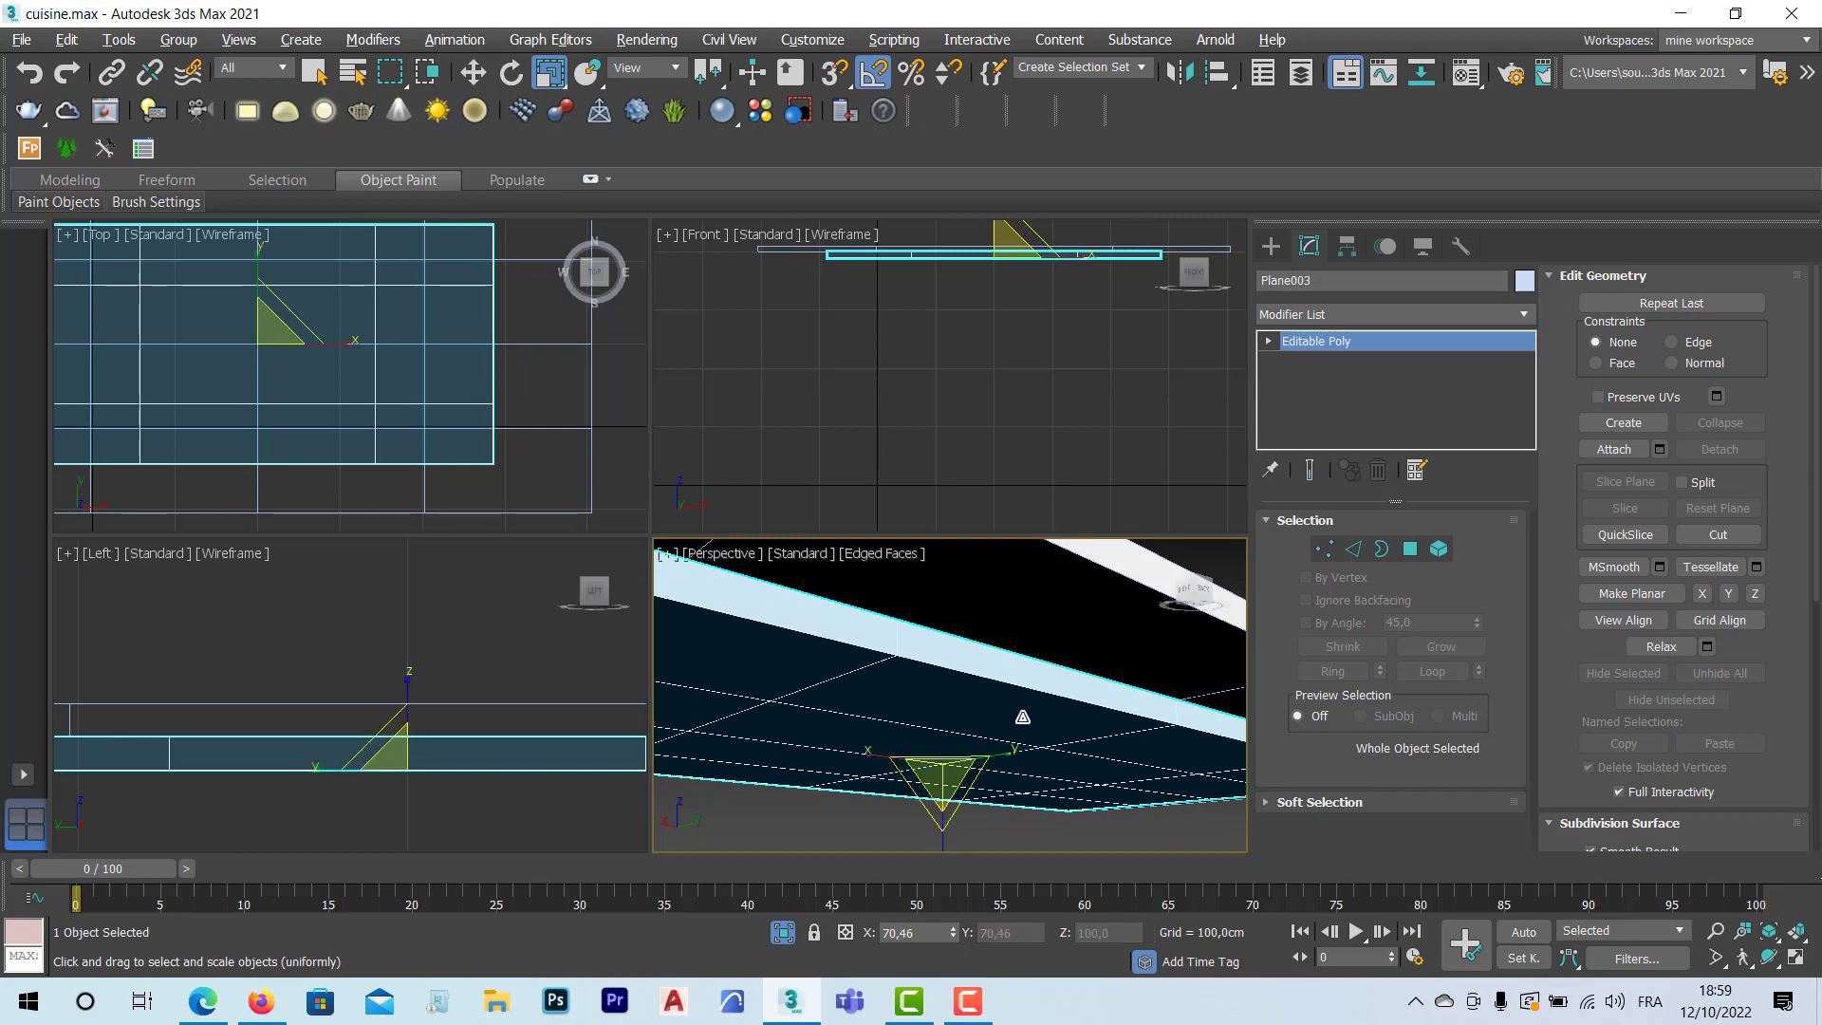
pyautogui.hotkey('alt', 'w')
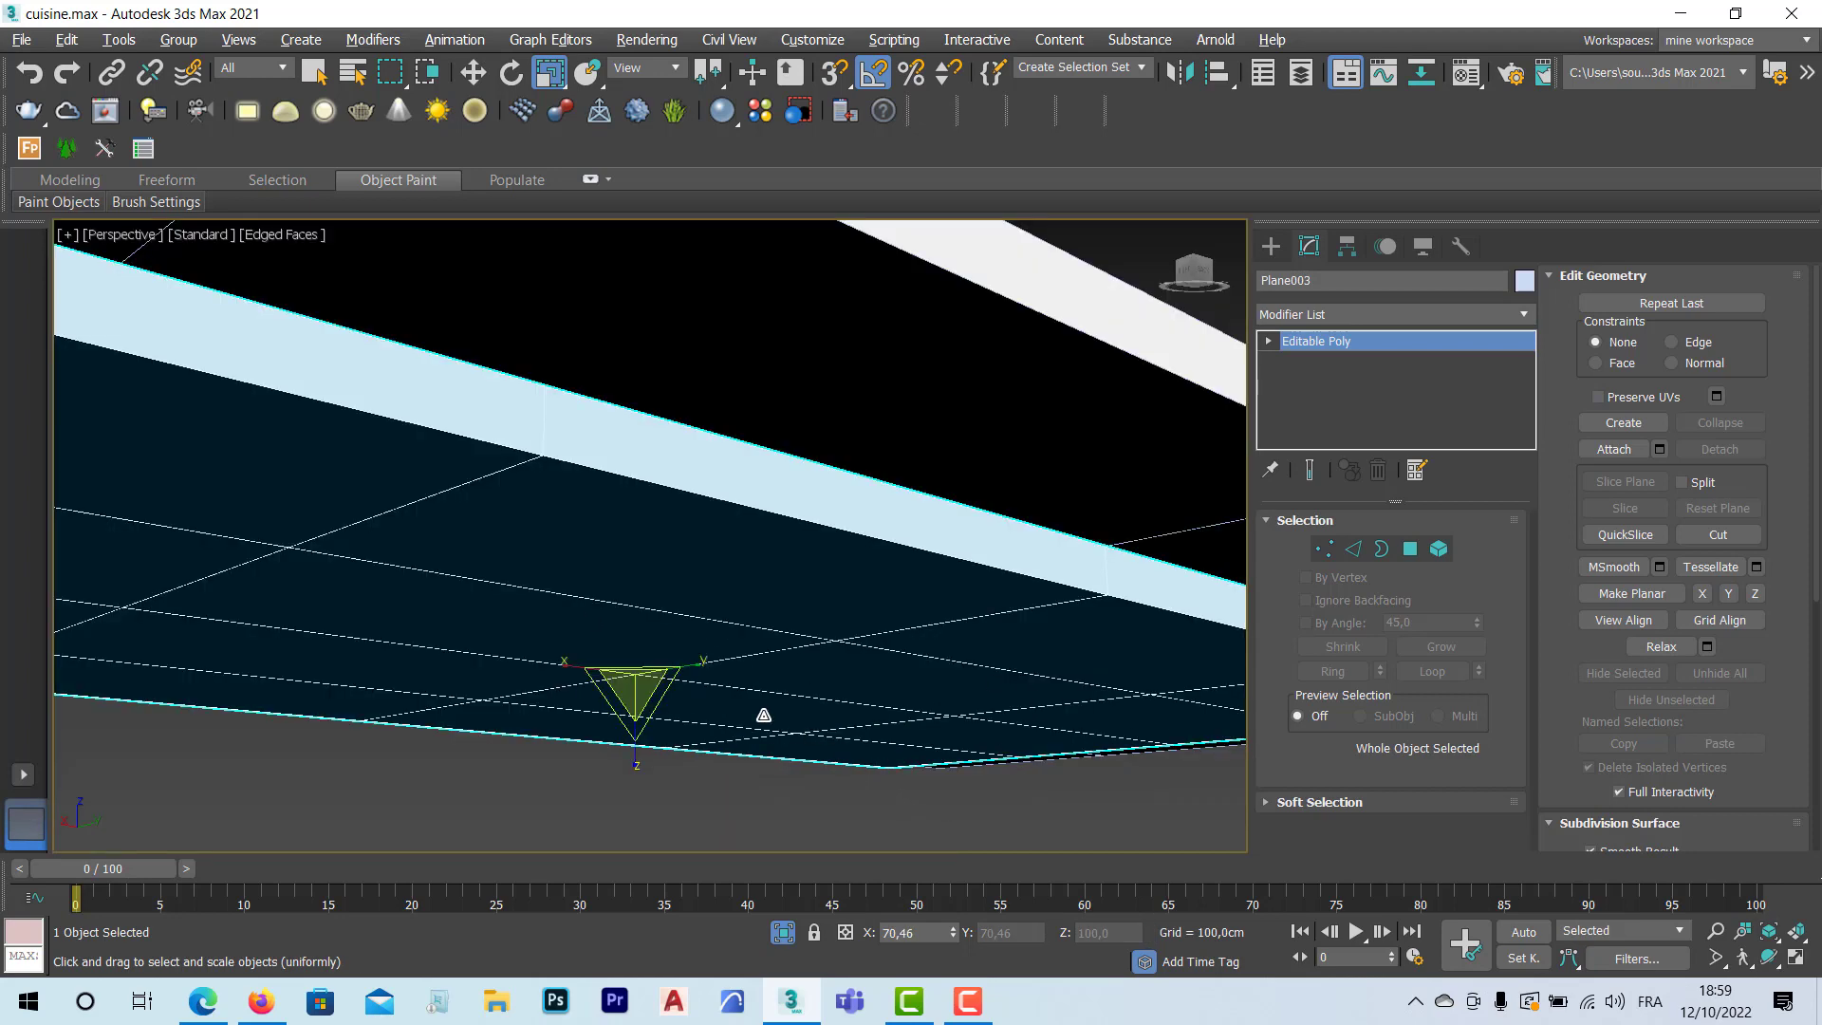
# Step: Enlarge the copied slab in X and Y to about 89% so it sits just inside the original slab's edges
pyautogui.scroll(-10, 764, 714)
pyautogui.keyDown('alt'); pyautogui.moveTo(745, 732); pyautogui.dragTo(759, 694, button='middle'); pyautogui.keyUp('alt')
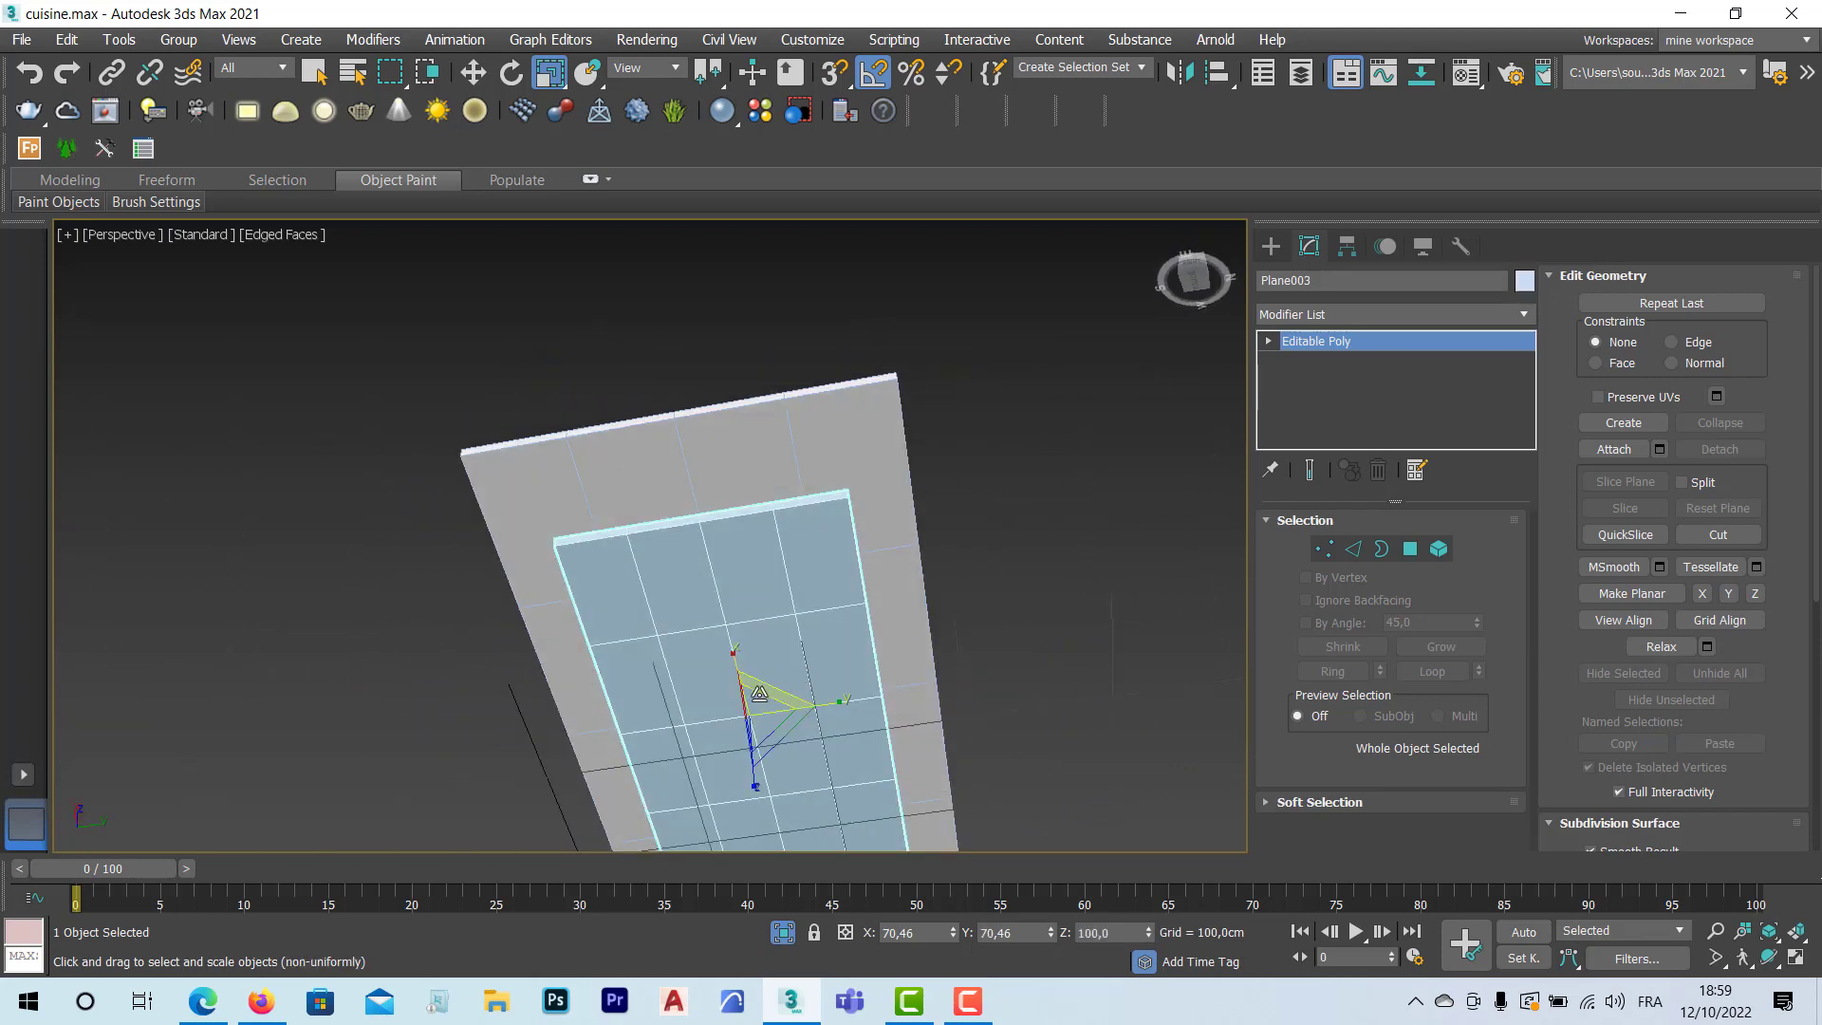
pyautogui.scroll(5, 759, 694)
pyautogui.scroll(-2, 774, 730)
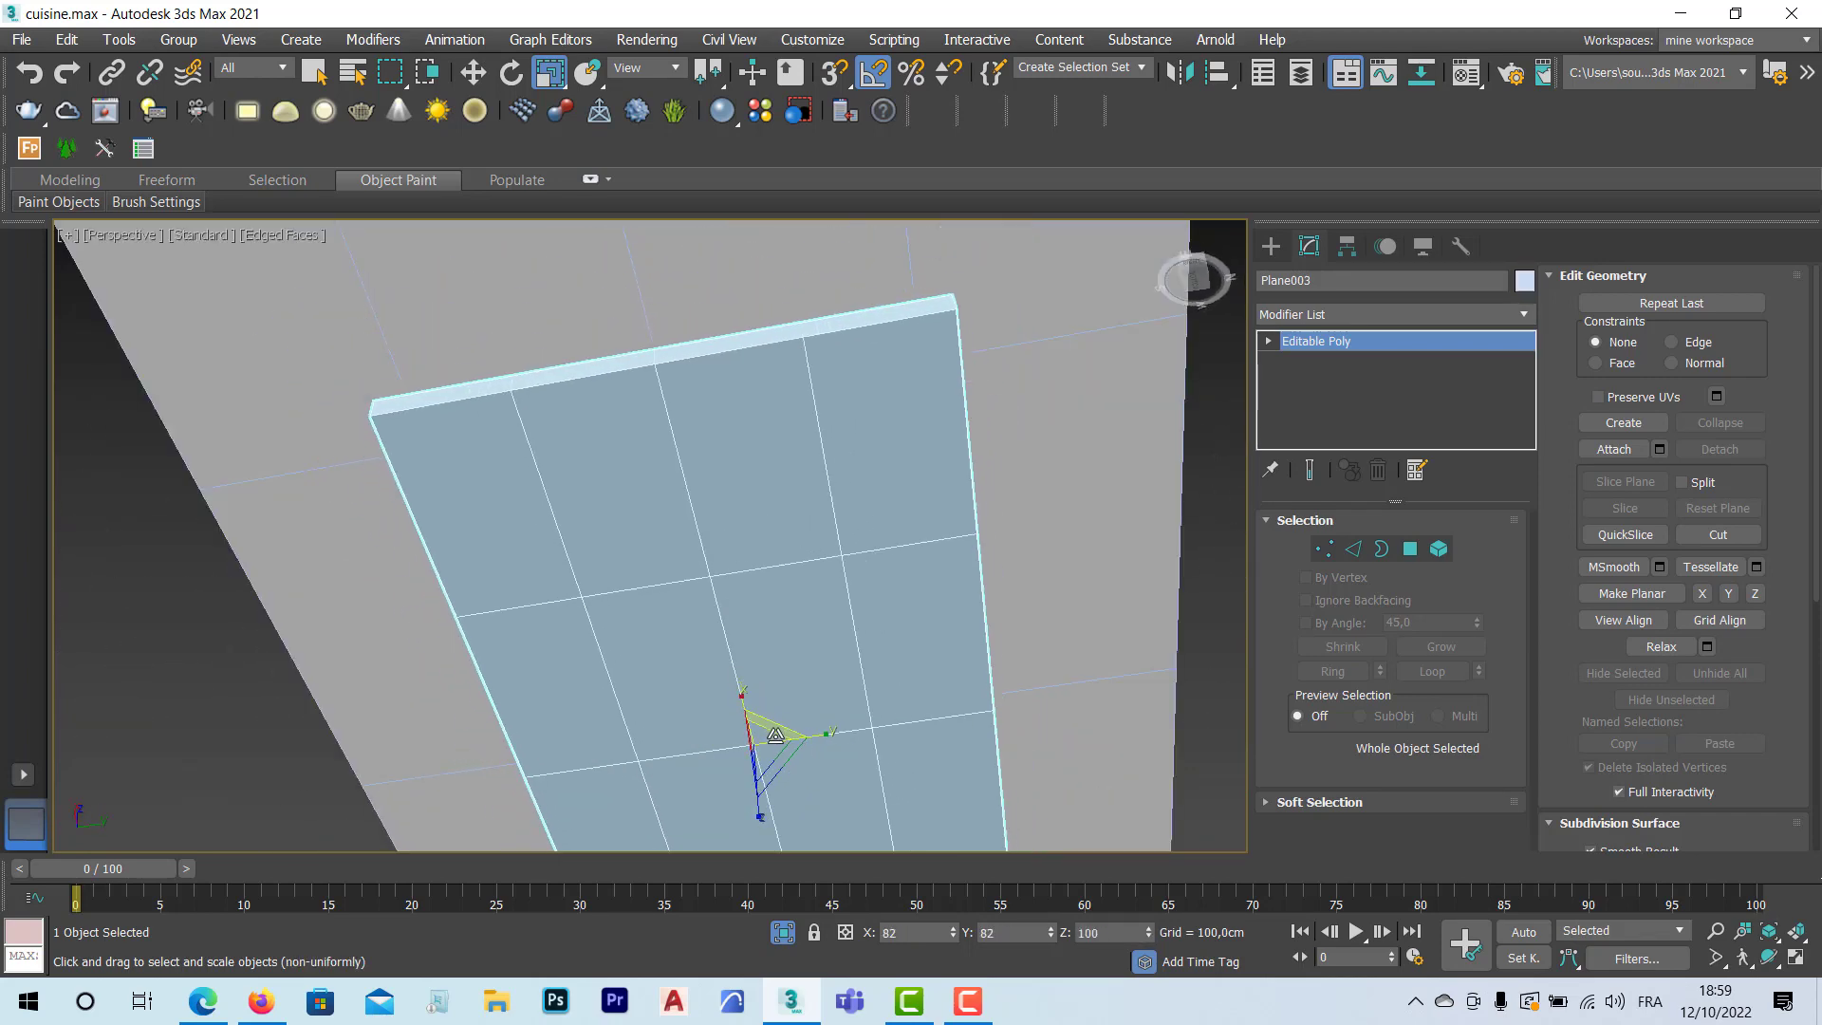
pyautogui.scroll(5, 775, 735)
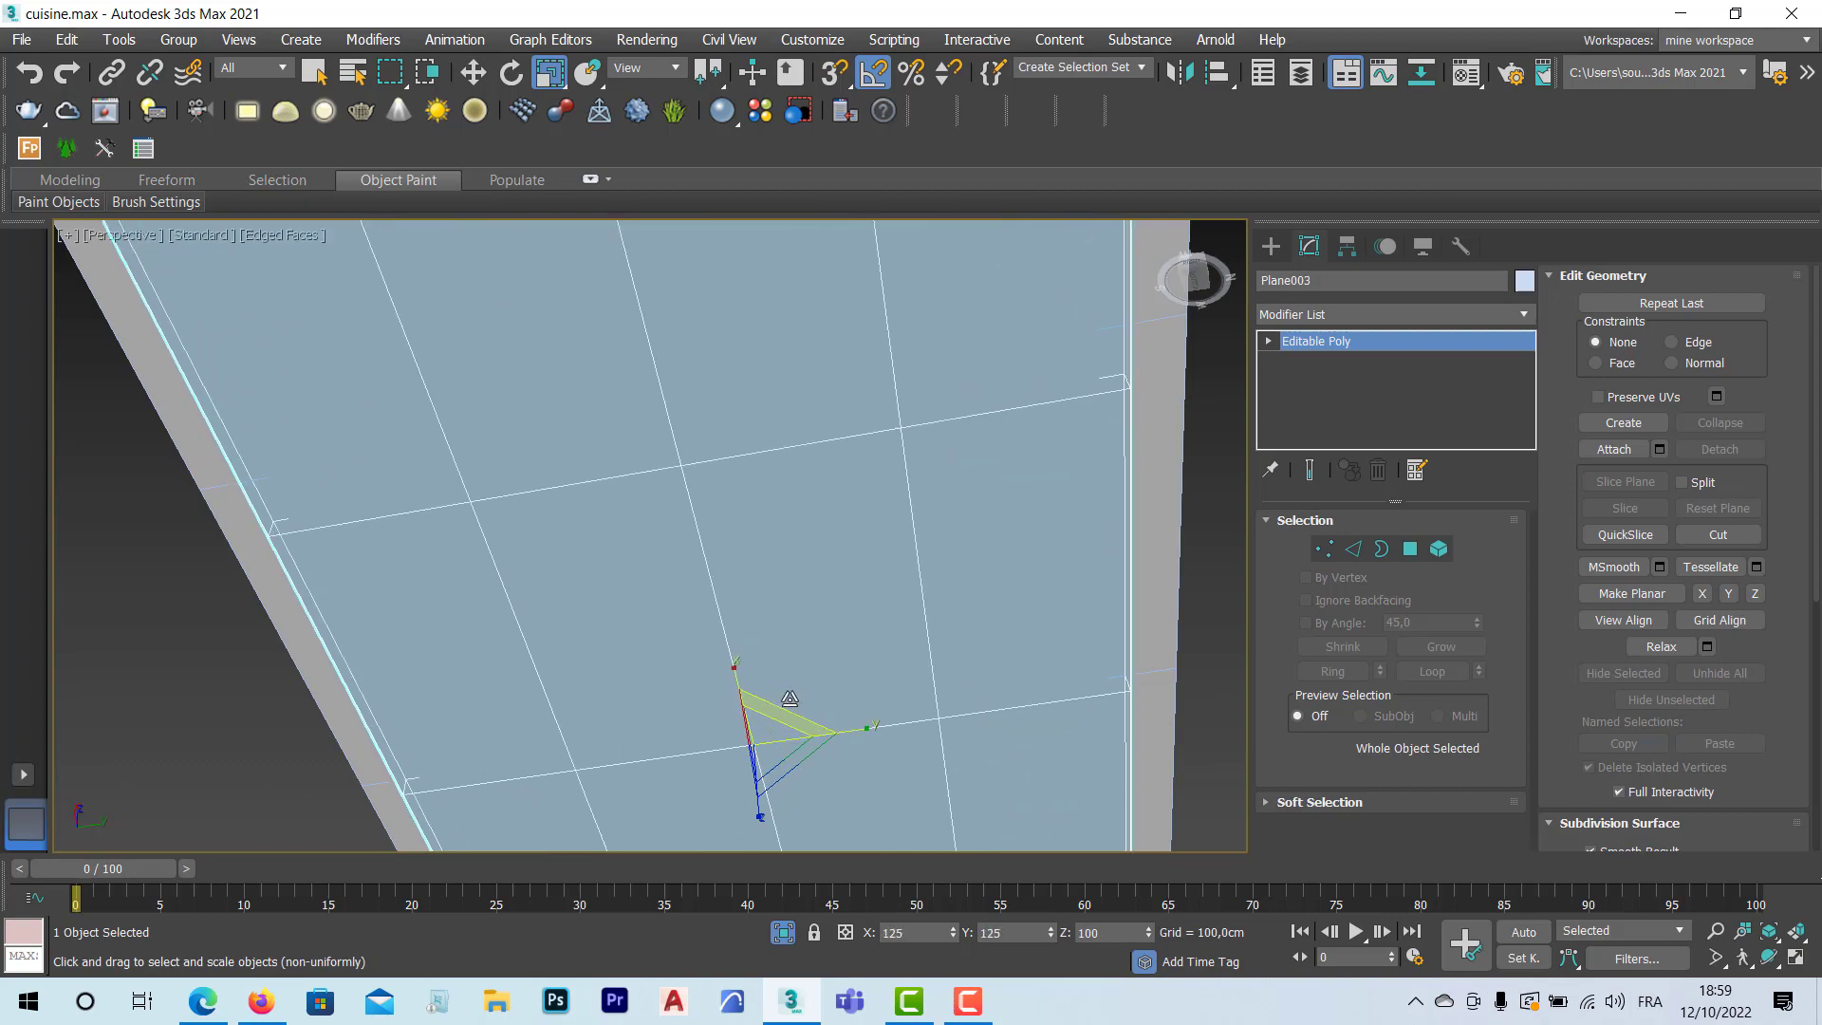
pyautogui.keyDown('alt'); pyautogui.moveTo(789, 699); pyautogui.dragTo(593, 538, button='middle'); pyautogui.keyUp('alt')
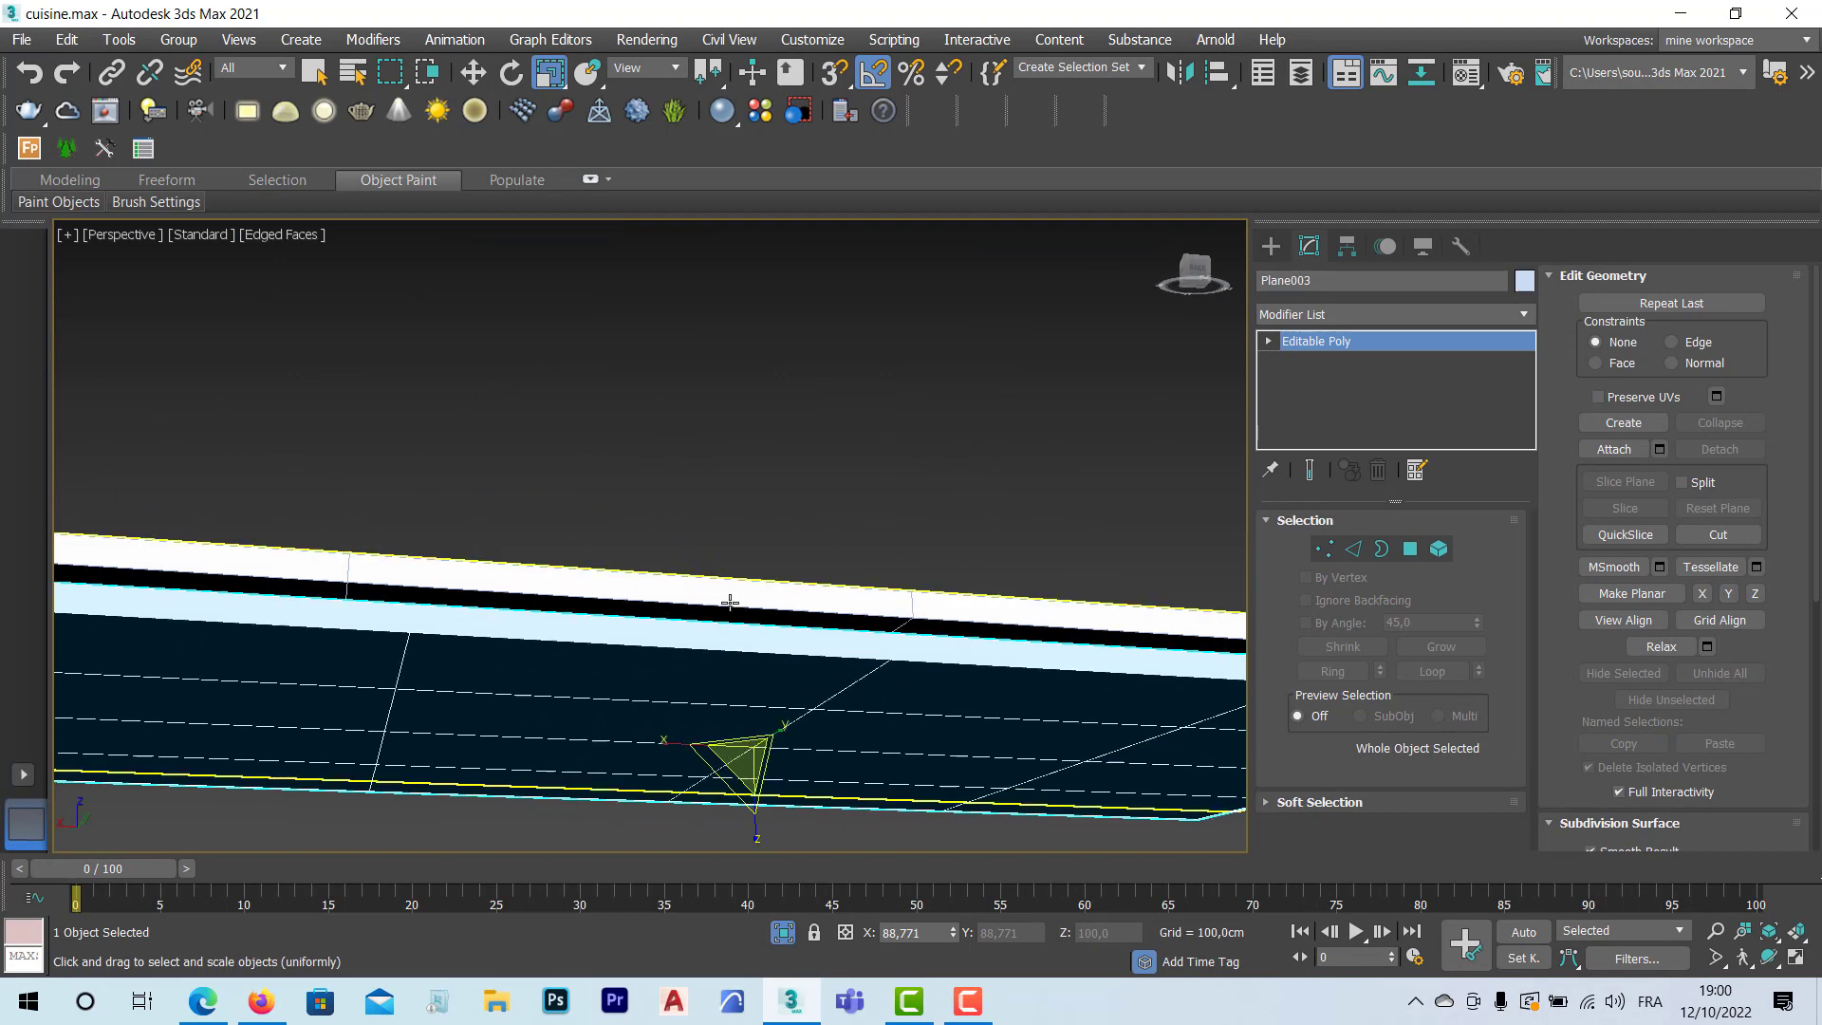
# Step: Check the false ceiling reference photo in Firefox and return to the 3ds Max Perspective view
pyautogui.hotkey('alt', 'Tab')
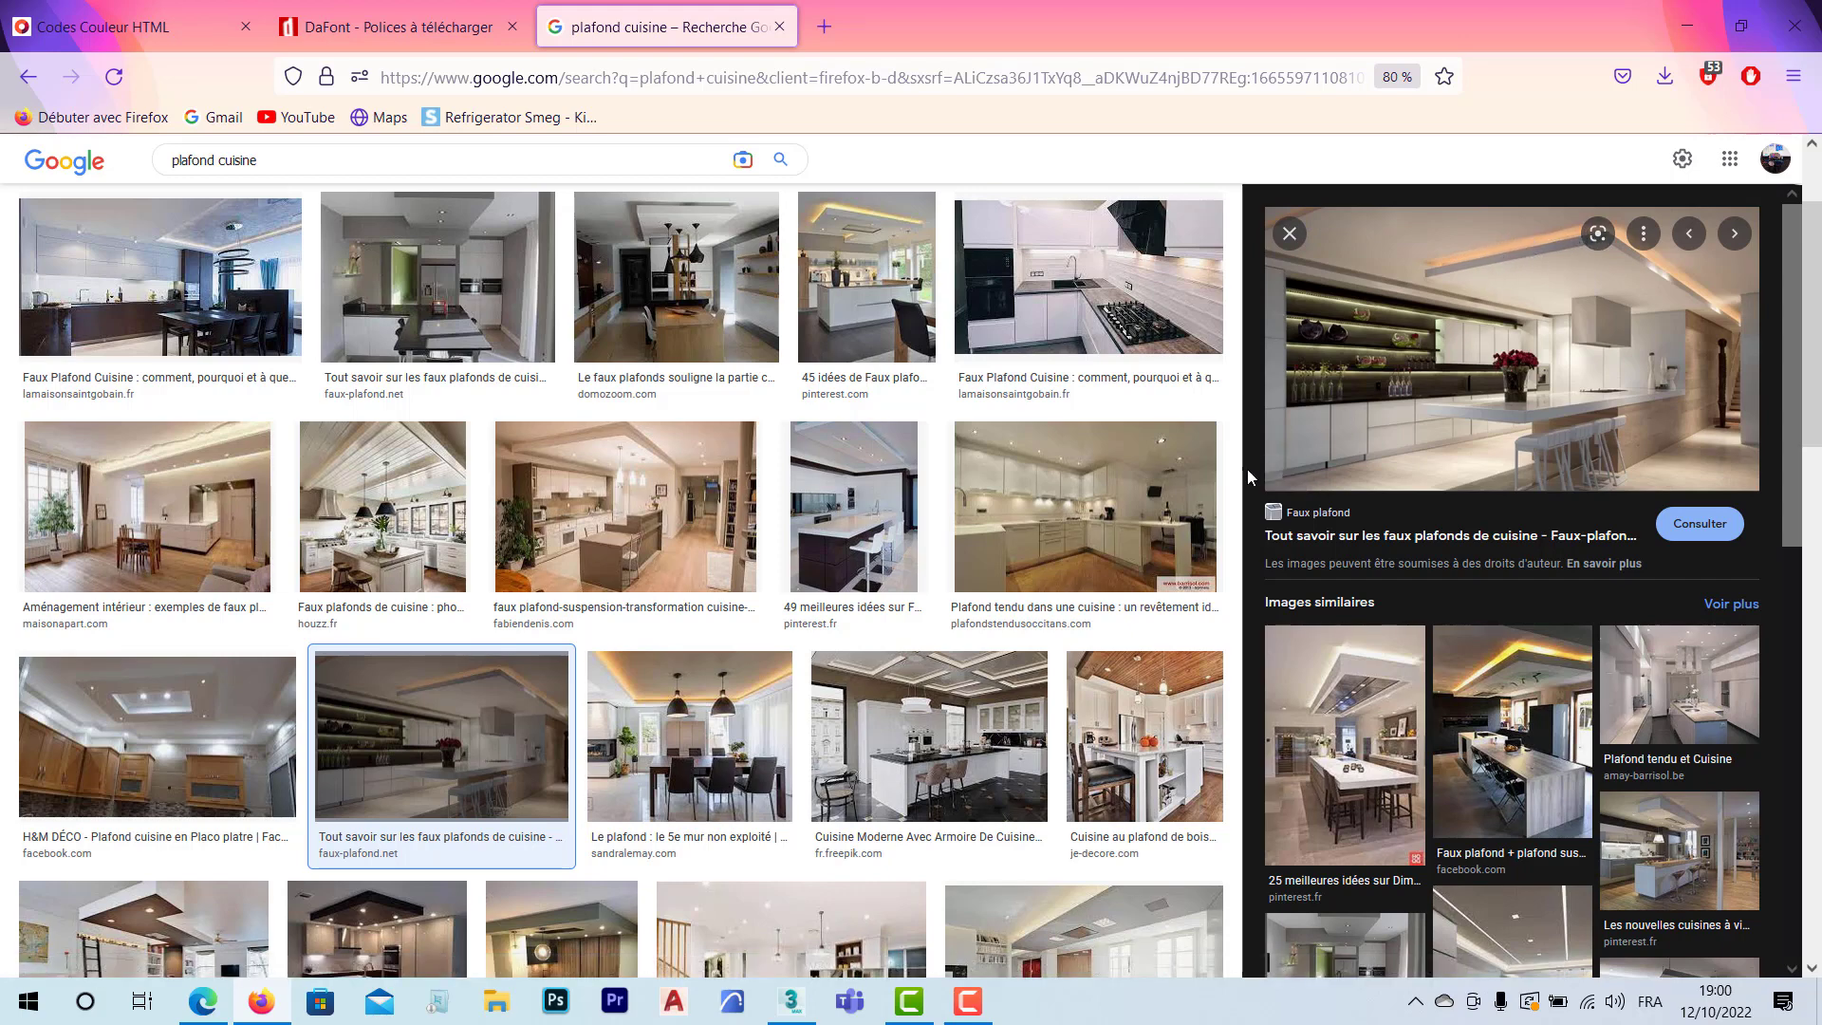
pyautogui.hotkey('alt', 'Tab')
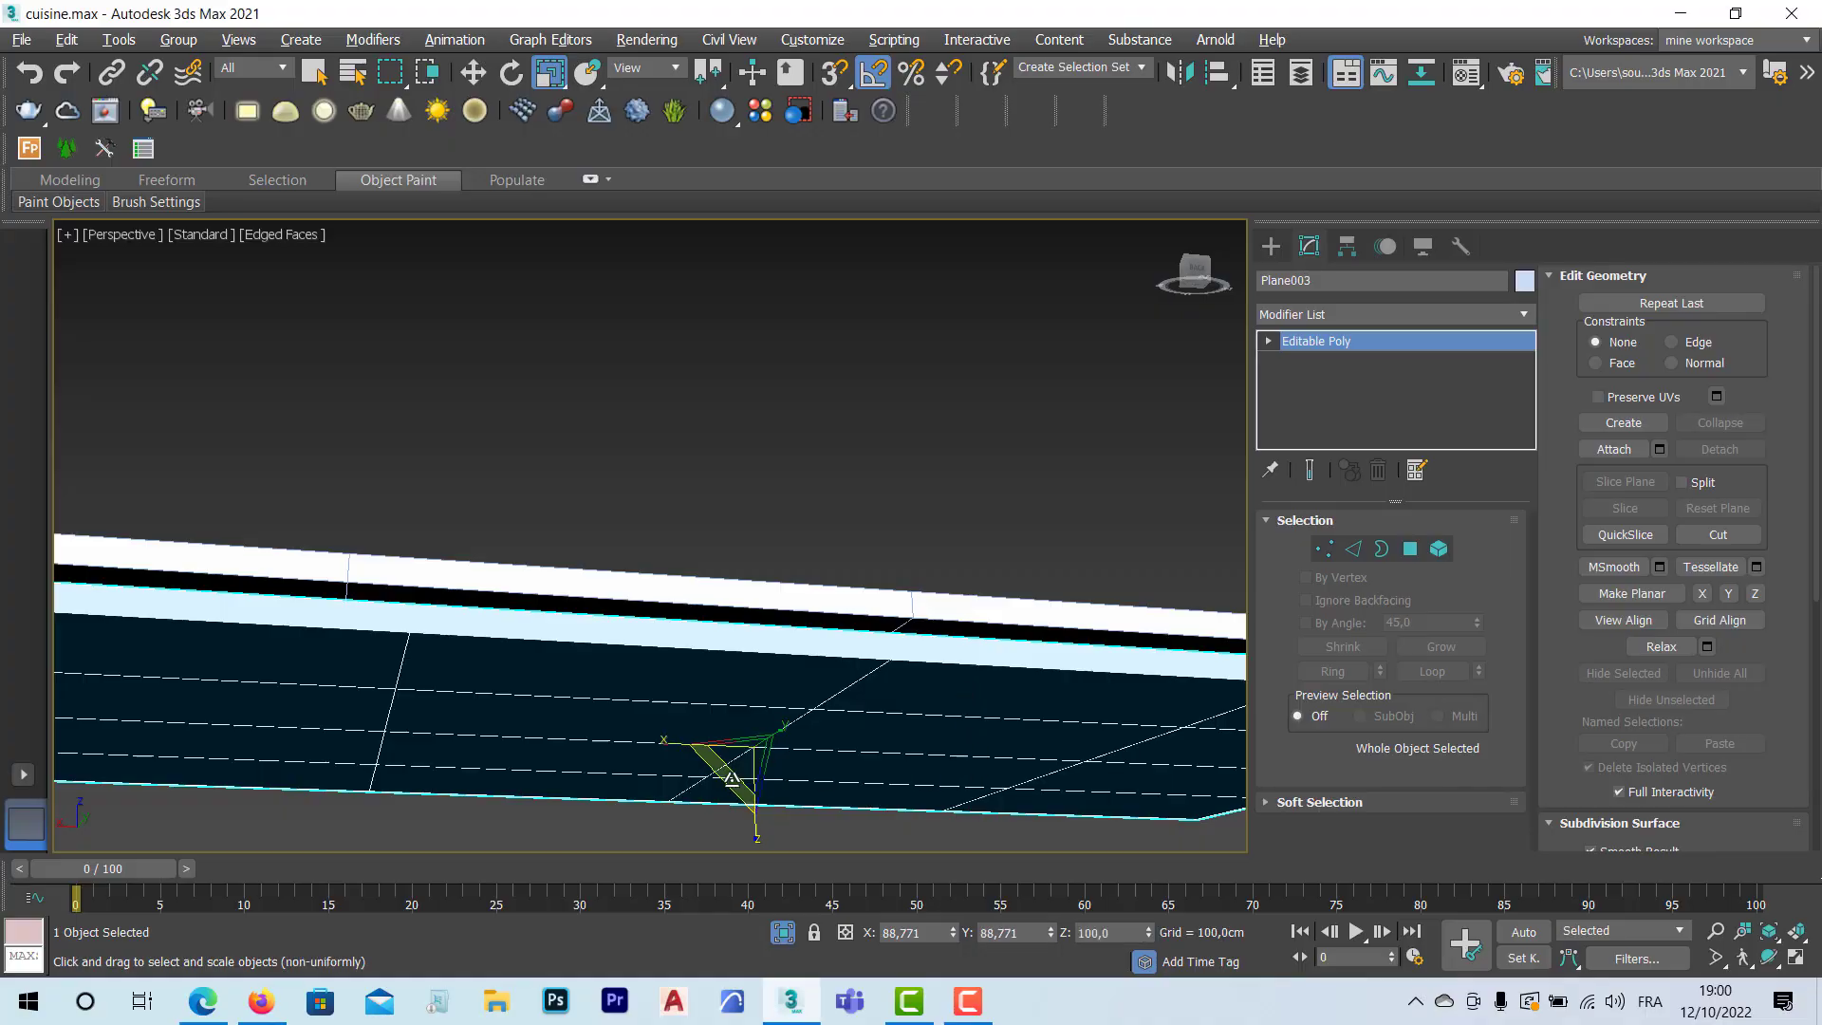
pyautogui.moveTo(731, 779); pyautogui.dragTo(827, 714, button='middle')
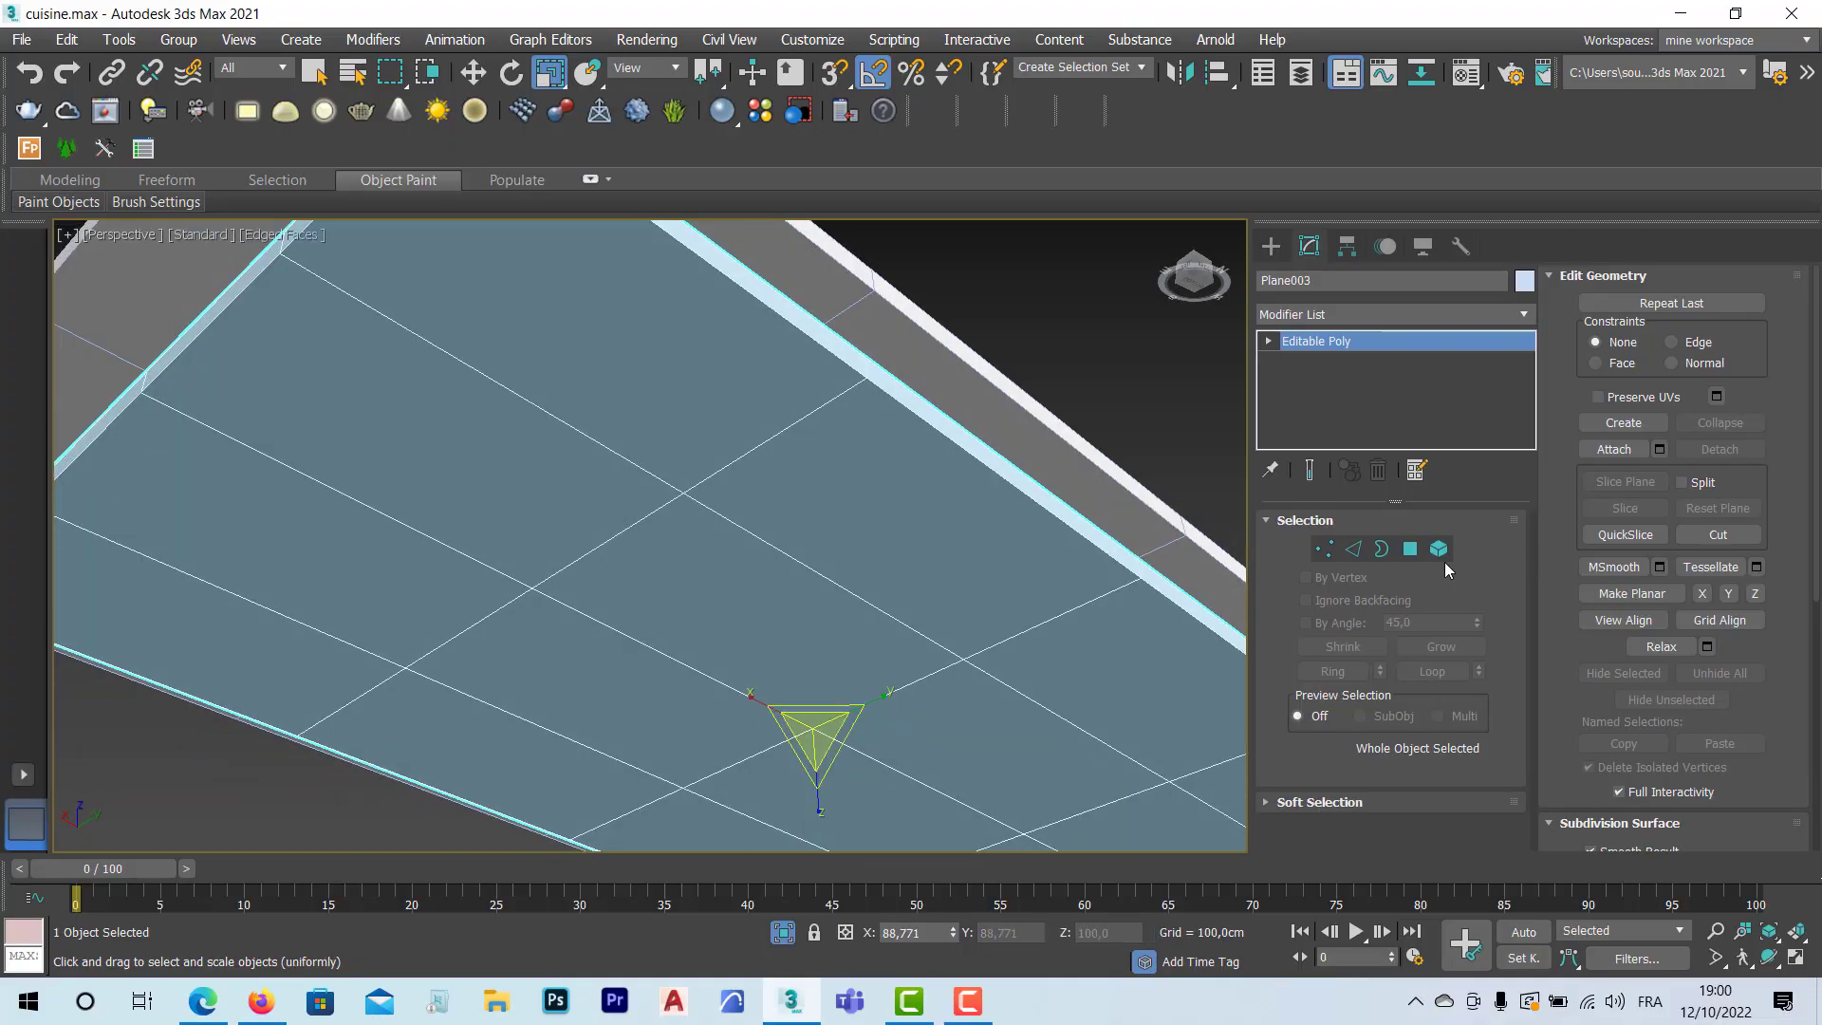
# Step: Select the four central polygons on the underside of the lowered slab and activate the Move tool
pyautogui.click(1410, 550)
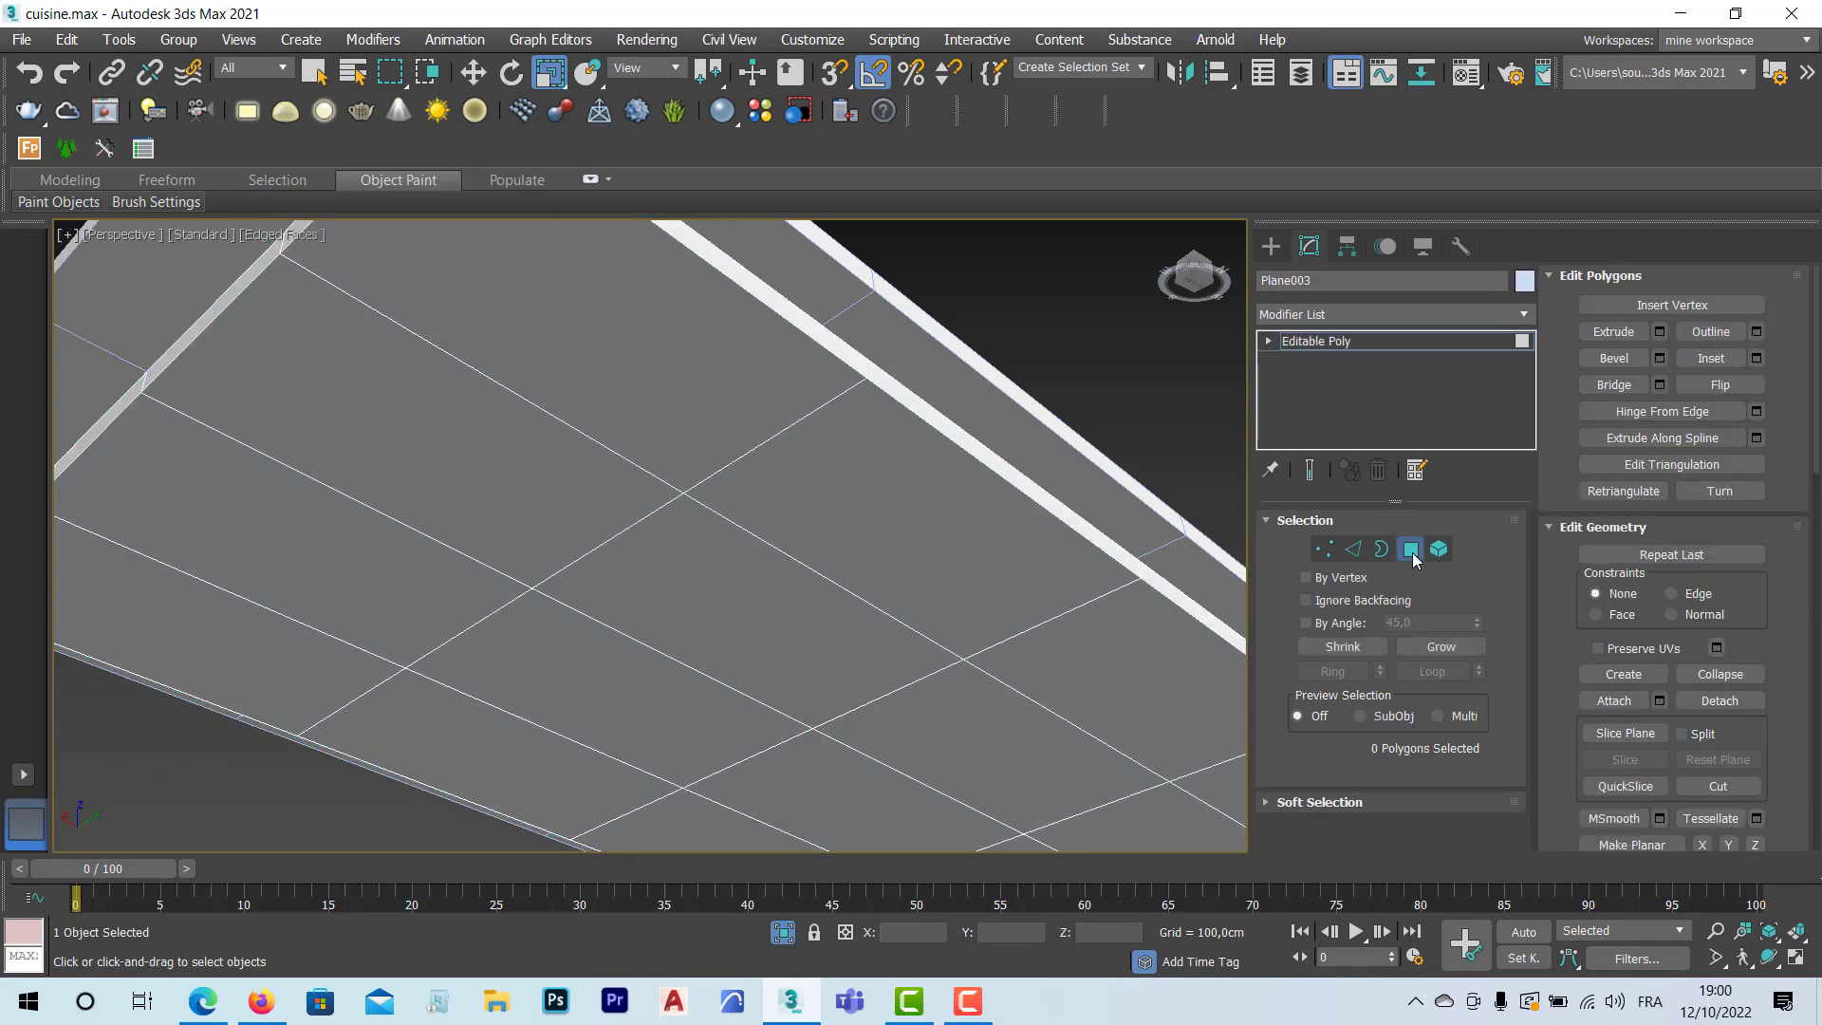
pyautogui.scroll(-5, 753, 618)
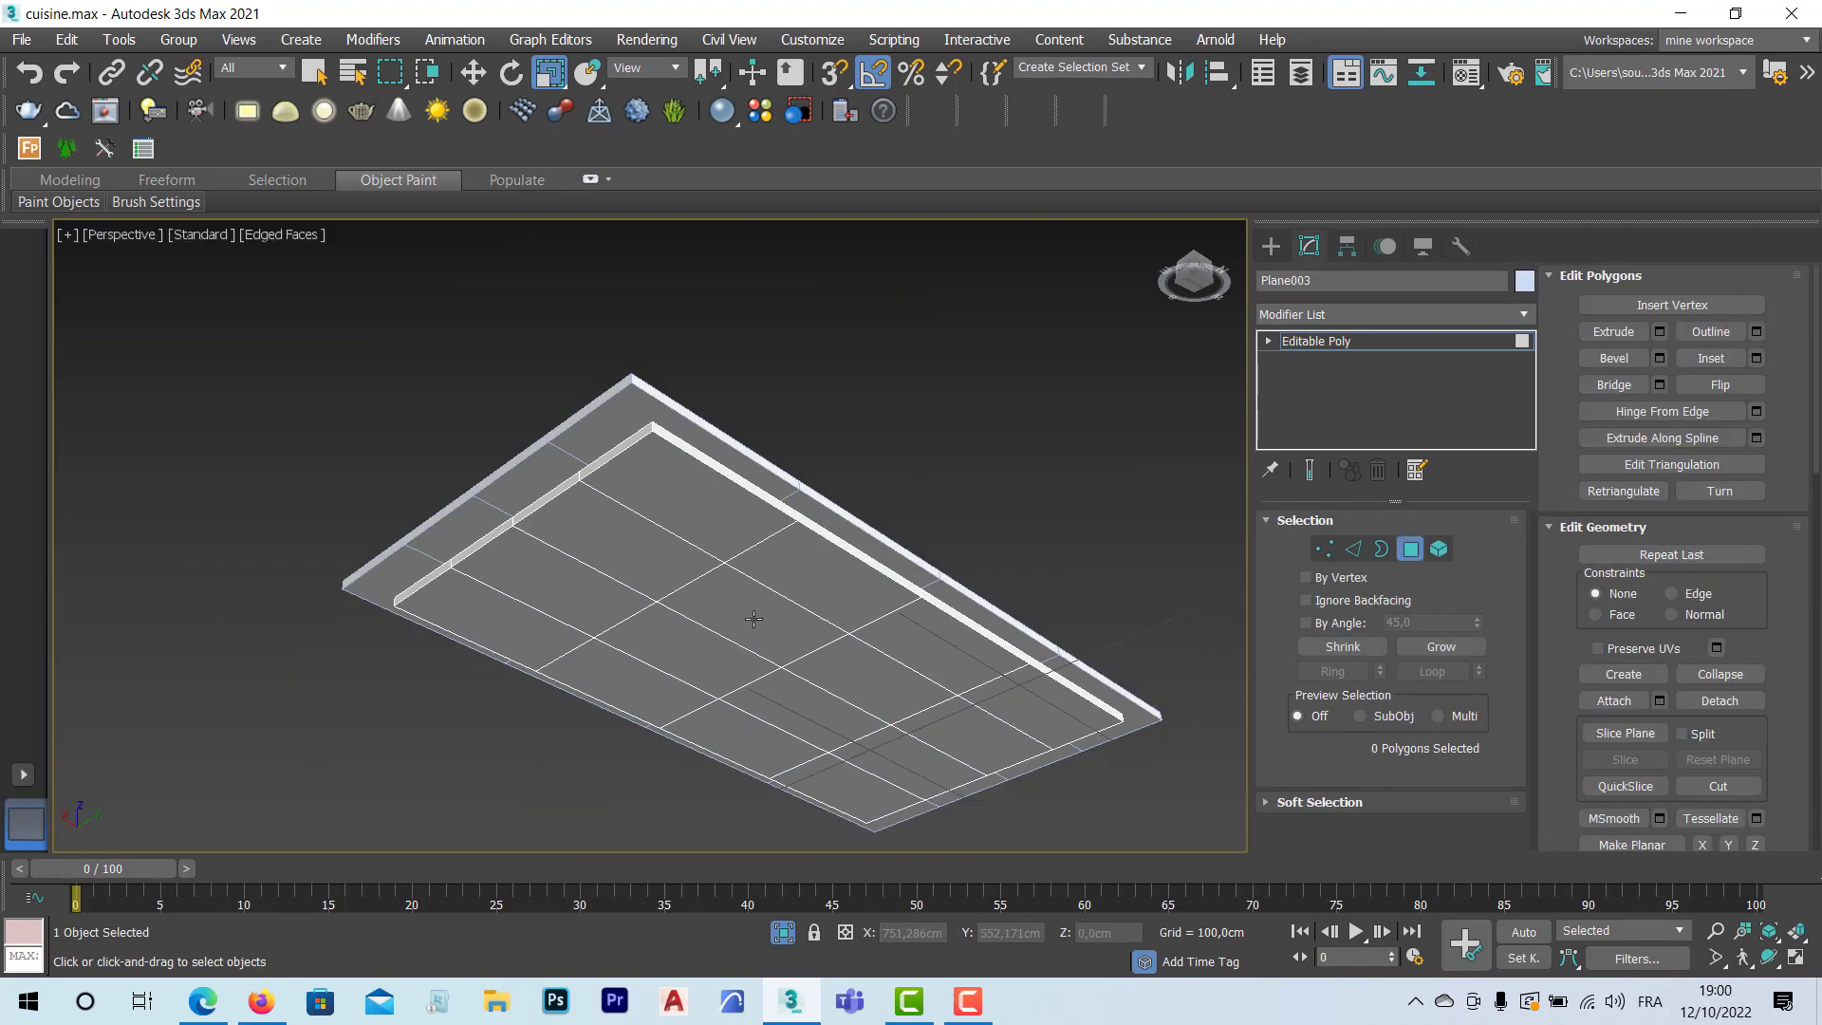
pyautogui.click(751, 625)
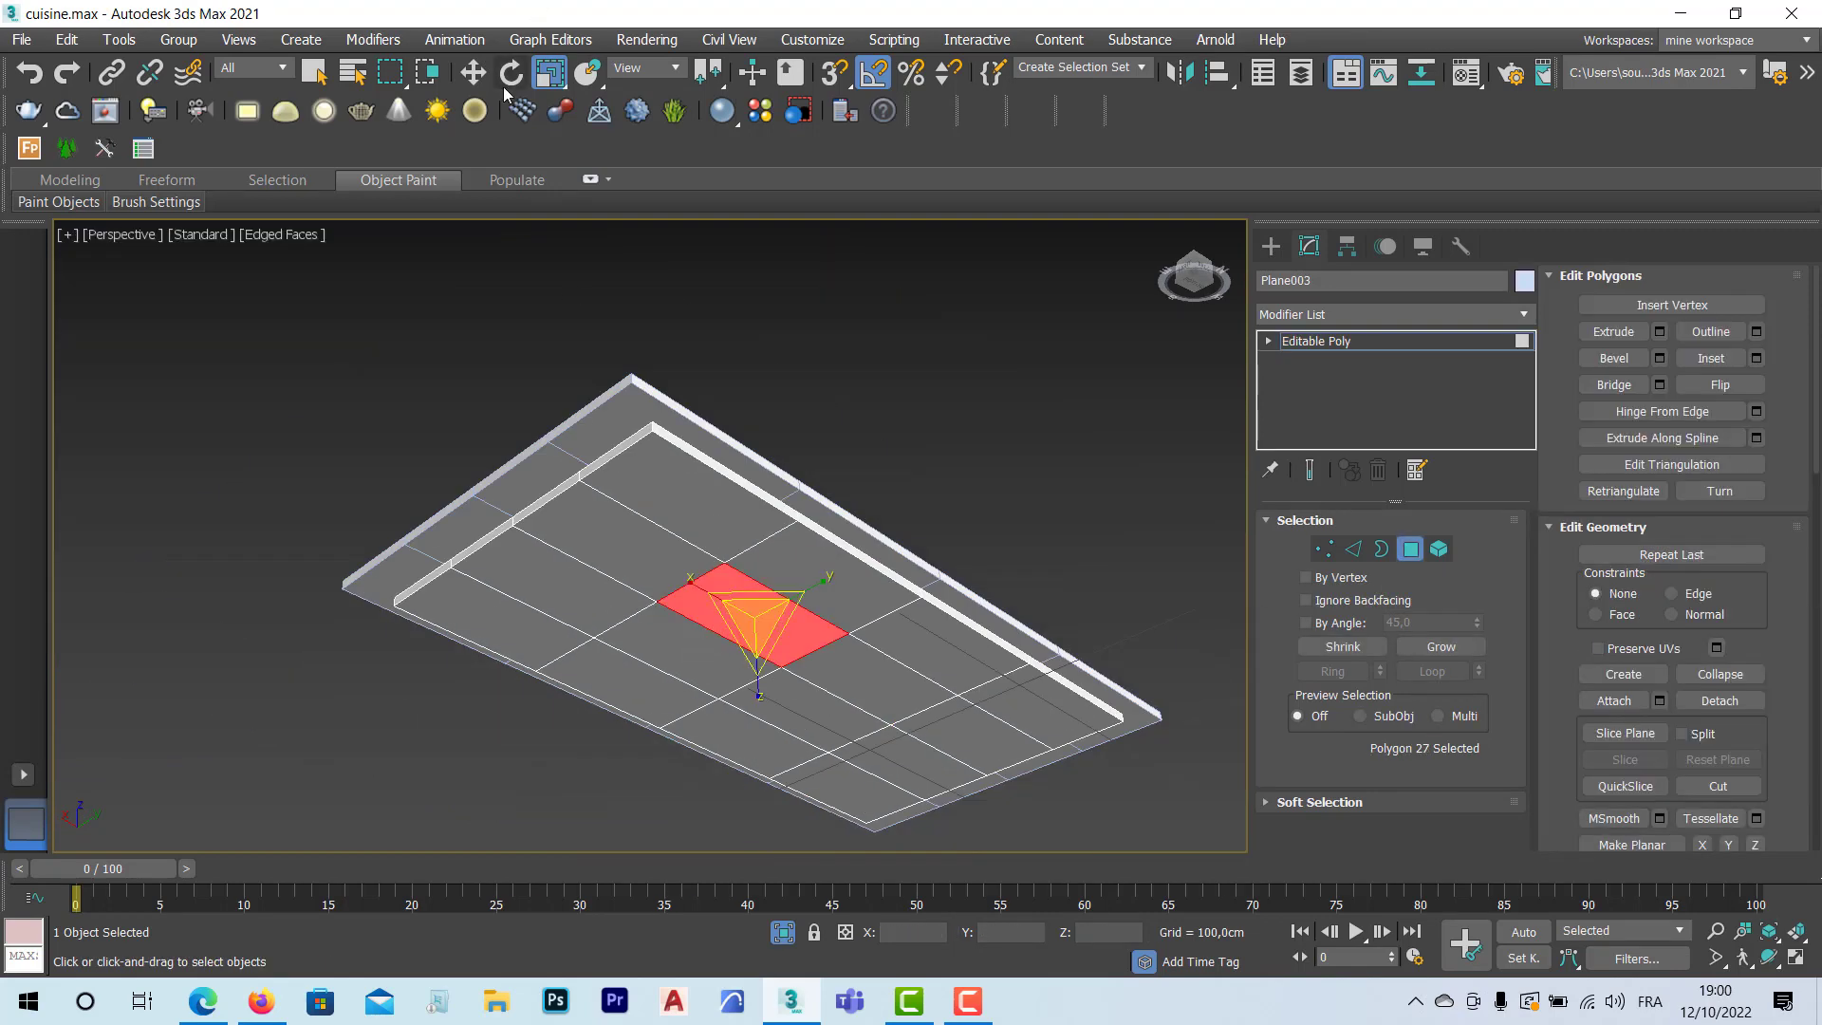
pyautogui.click(471, 73)
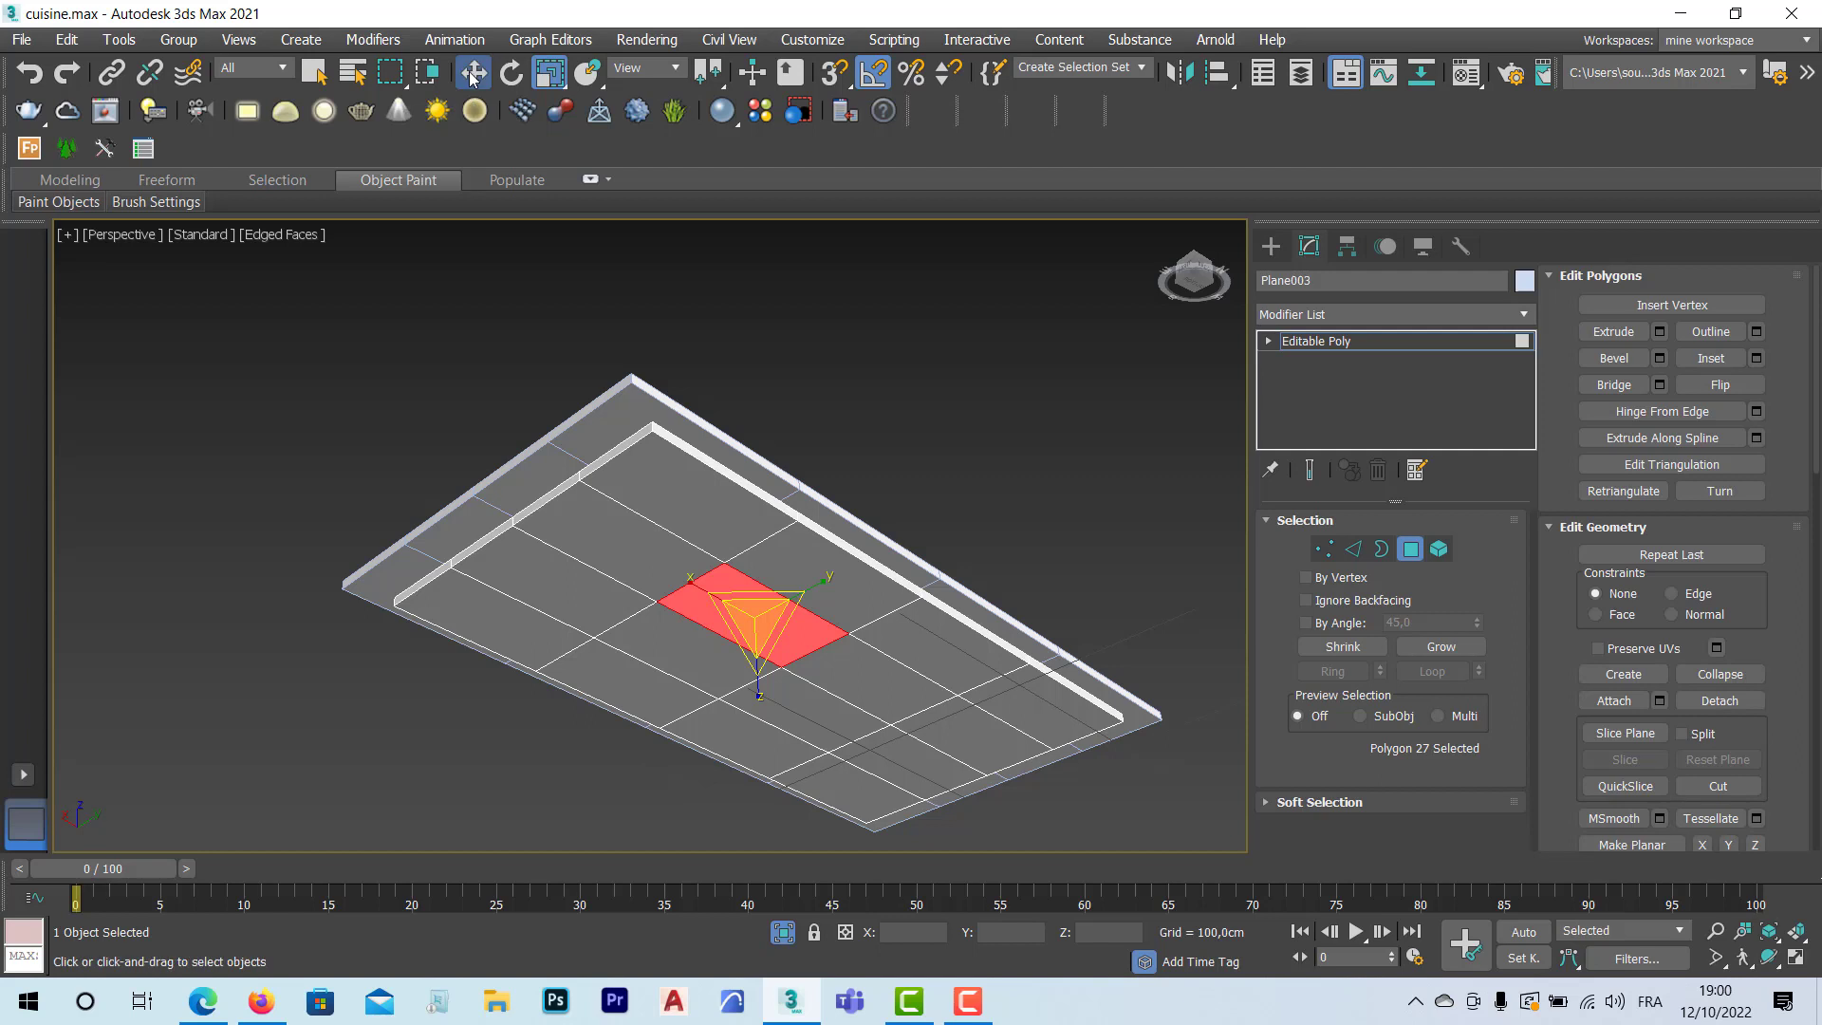
pyautogui.keyDown('ctrl'); pyautogui.click(713, 664); pyautogui.keyUp('ctrl')
pyautogui.keyDown('ctrl'); pyautogui.click(860, 693); pyautogui.keyUp('ctrl')
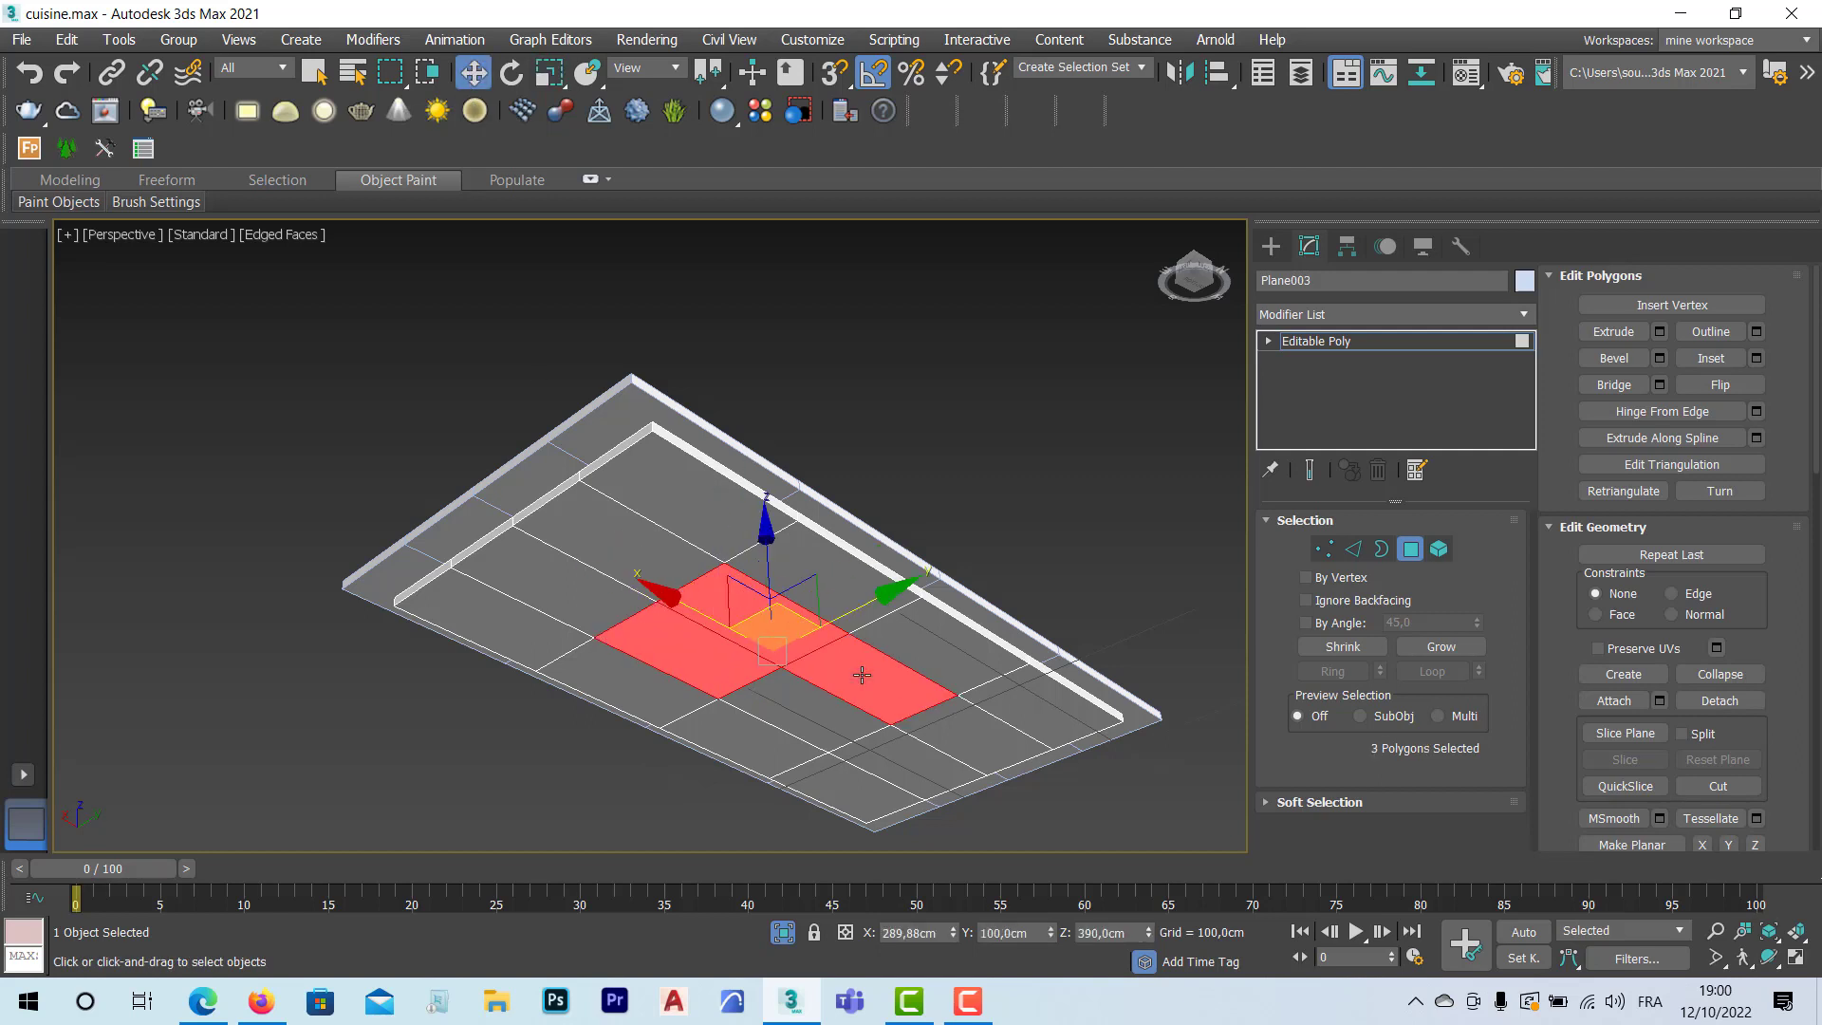
pyautogui.keyDown('ctrl'); pyautogui.click(831, 713); pyautogui.keyUp('ctrl')
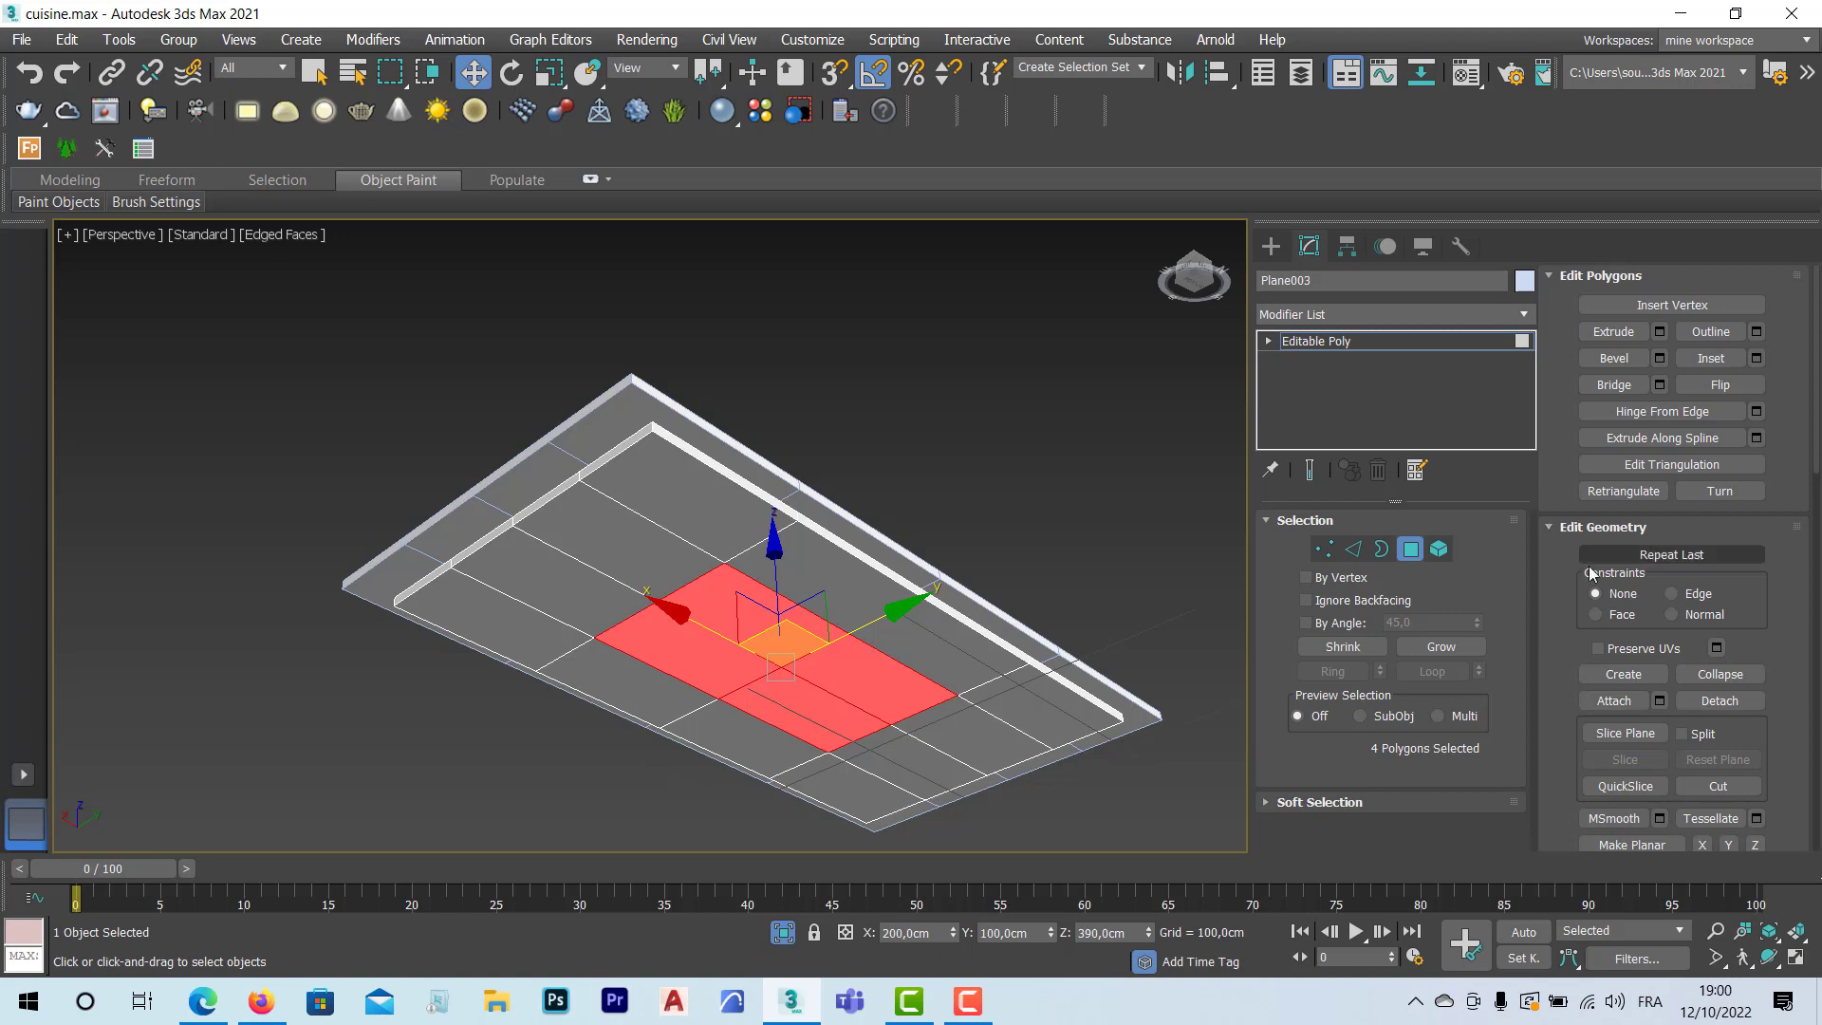
# Step: Leave polygon editing and draw an AutoGrid box about 142 by 244 by 97 cm on the slab's underside
pyautogui.click(1409, 555)
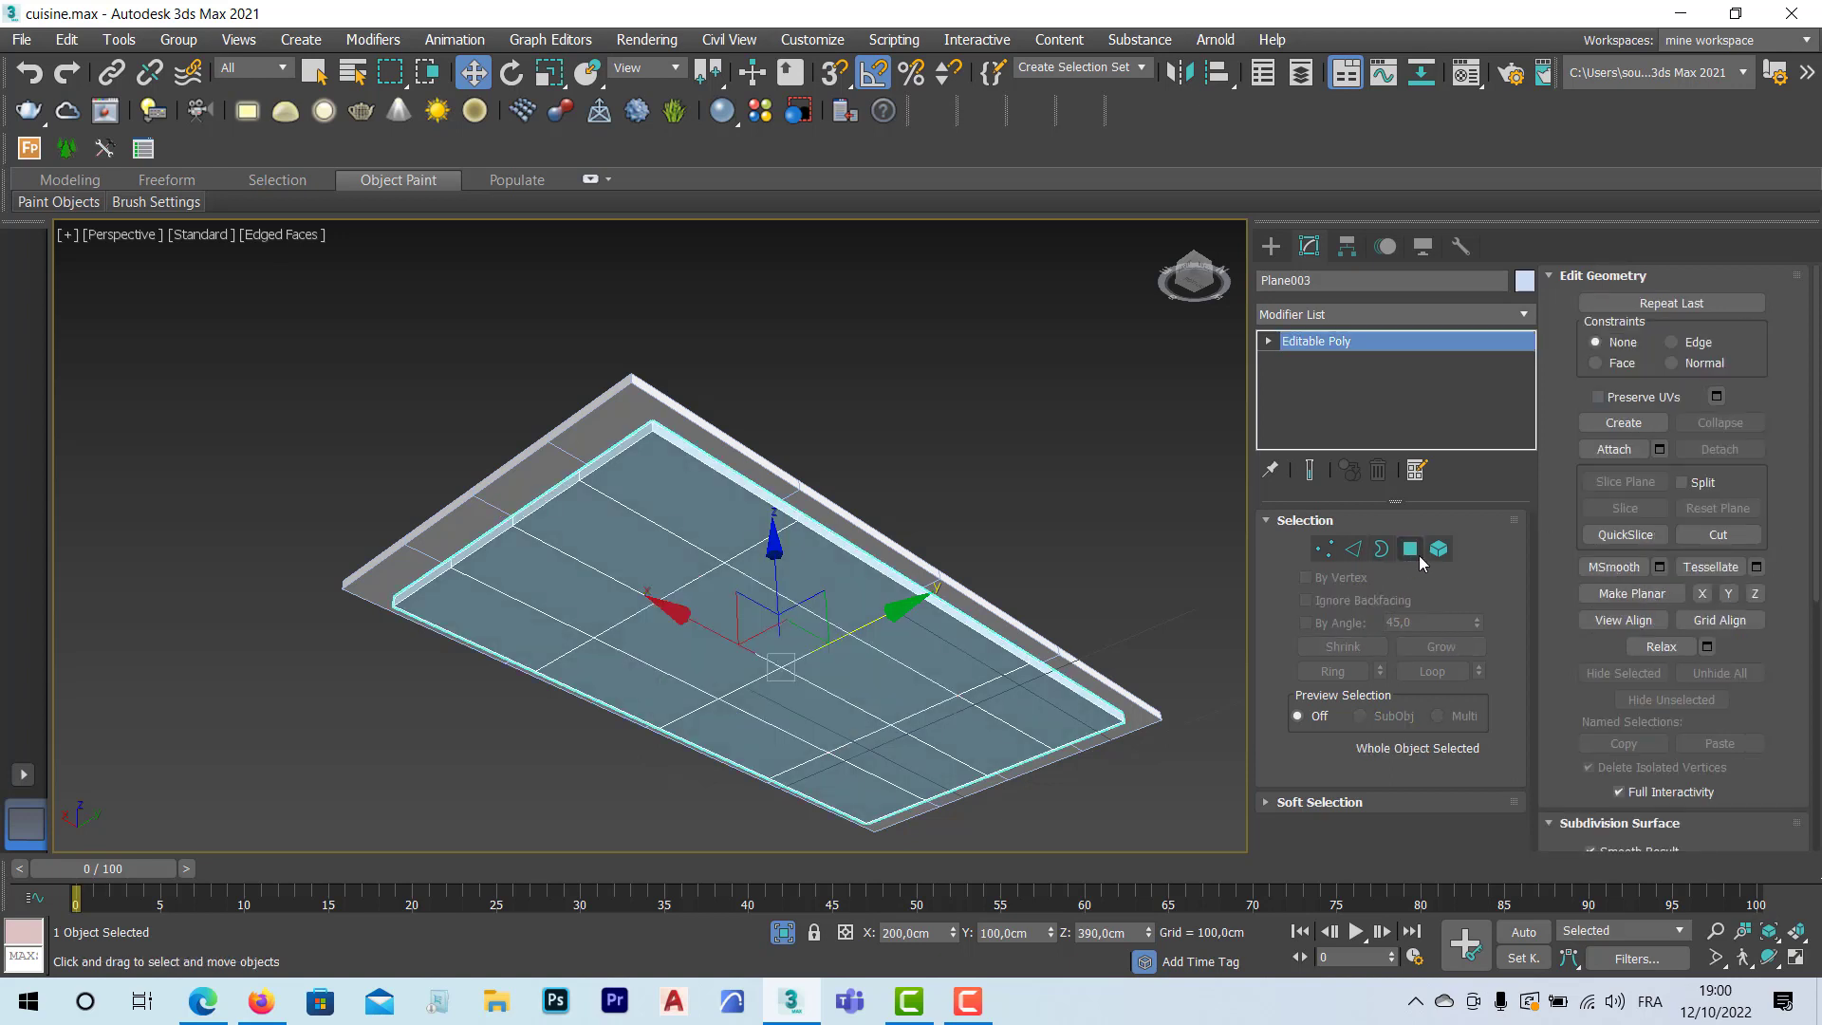
pyautogui.click(1268, 246)
pyautogui.click(1341, 381)
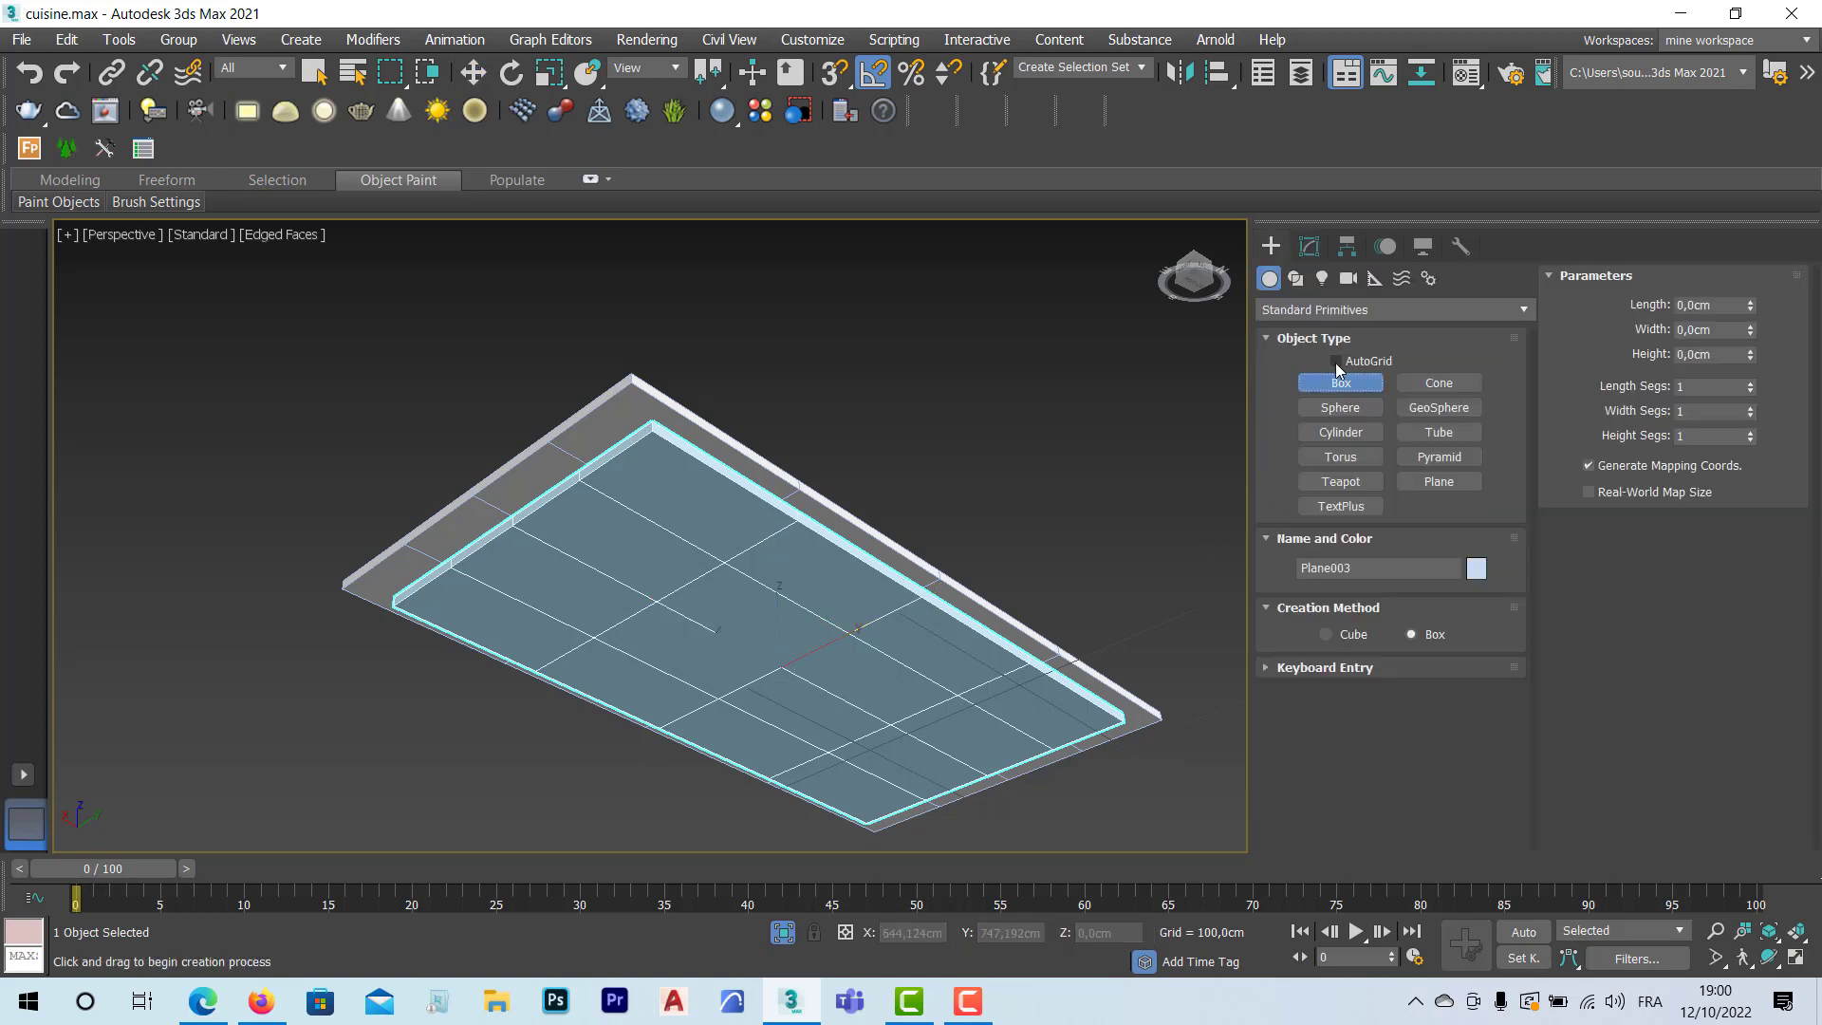
pyautogui.moveTo(738, 618); pyautogui.dragTo(792, 785)
pyautogui.click(793, 850)
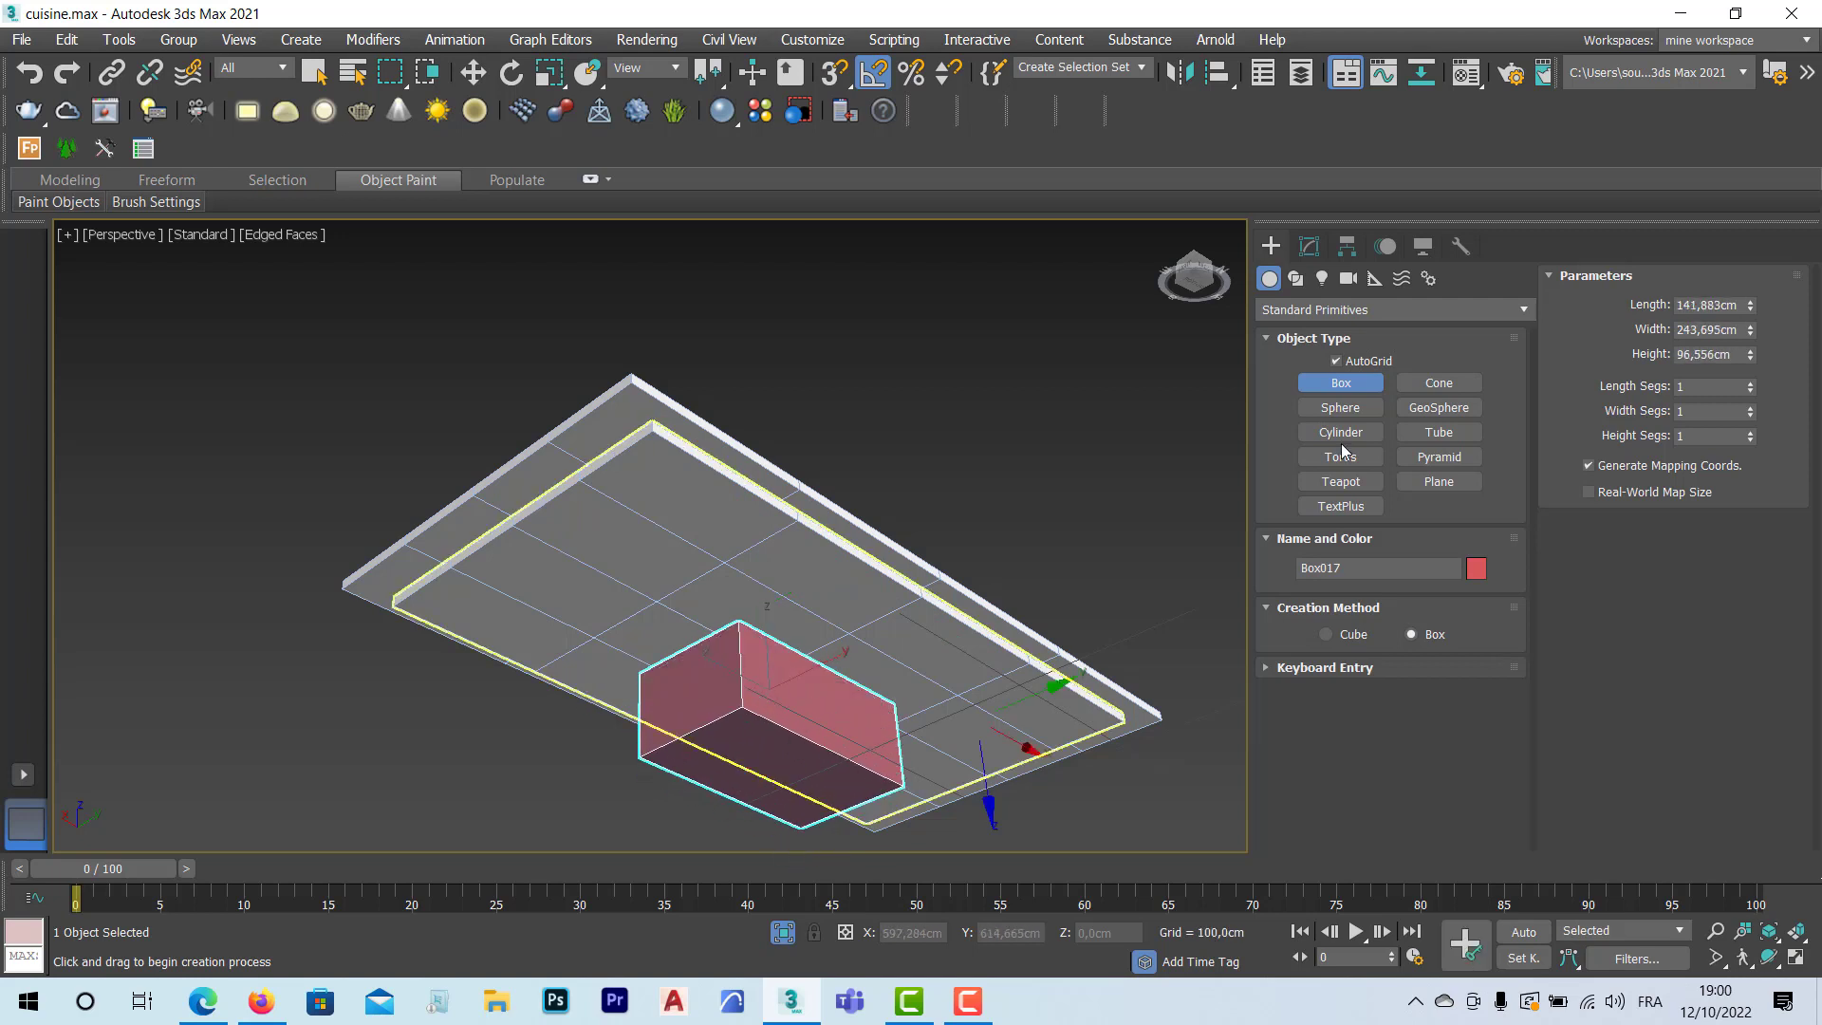
# Step: Enlarge the box to about 183 by 283 cm, delete it and return to the slab's polygon selection
pyautogui.click(1309, 247)
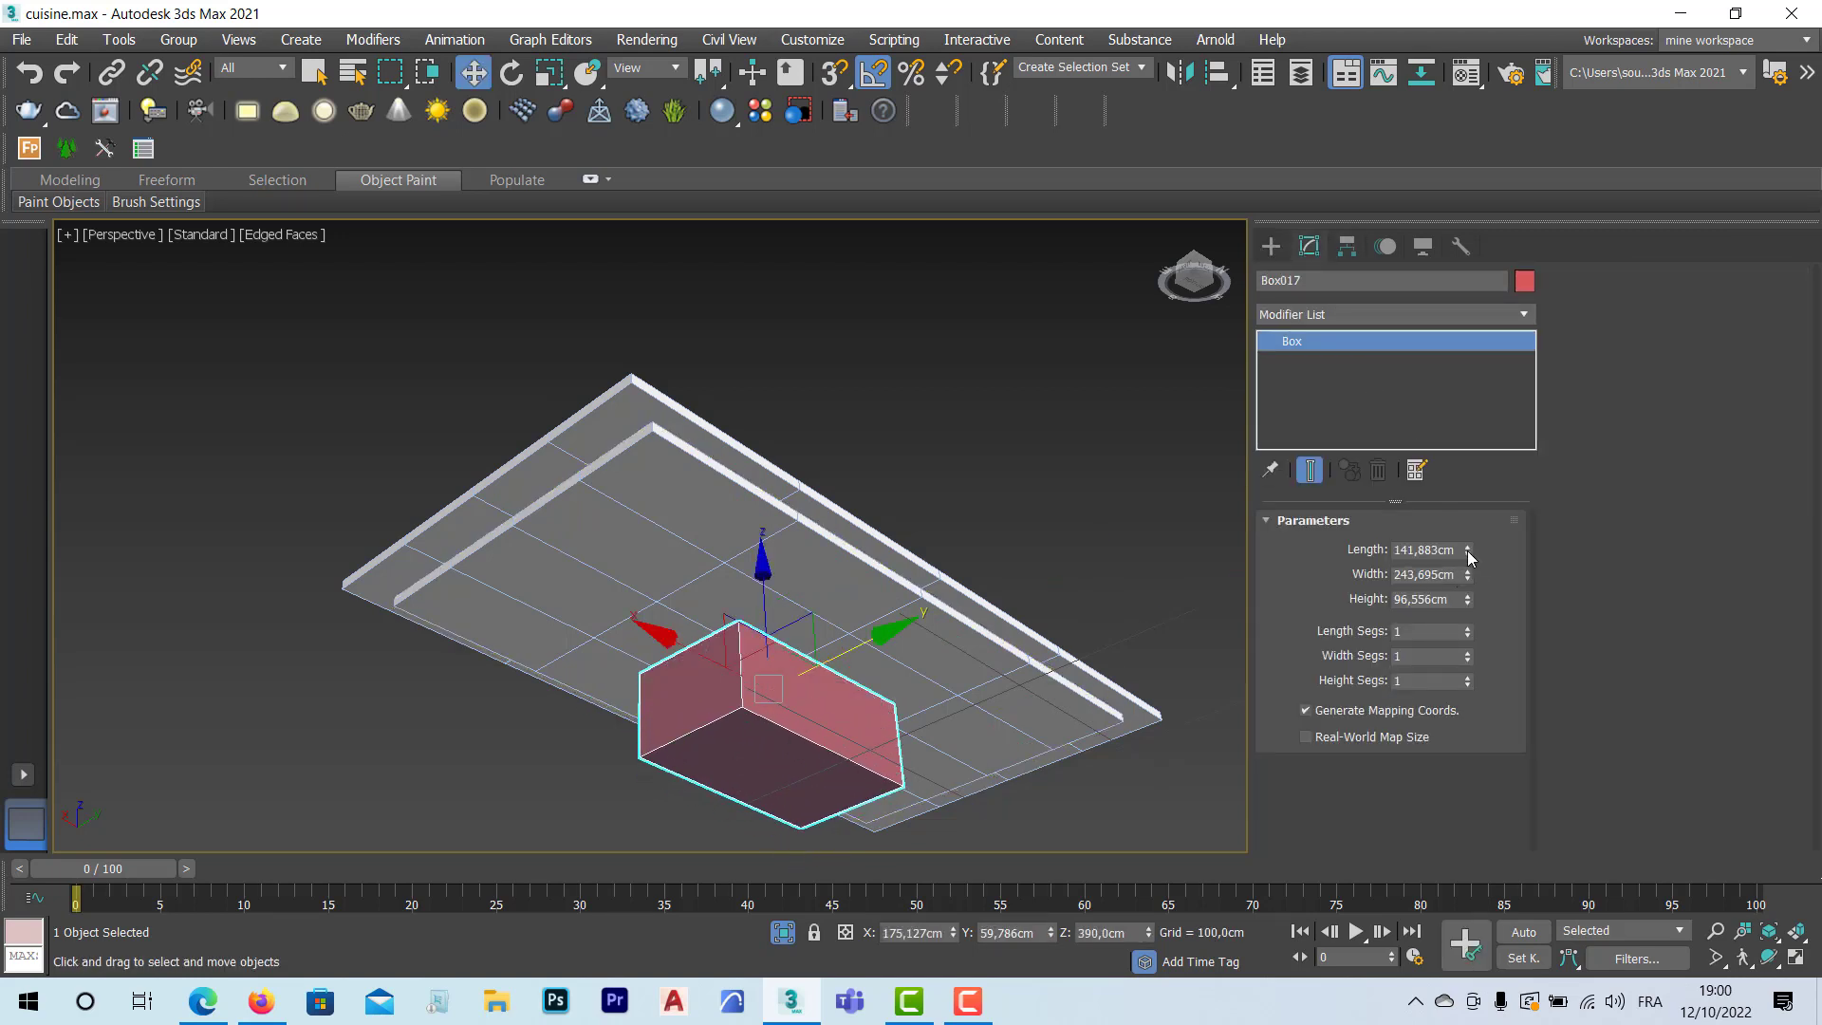
pyautogui.moveTo(1468, 557); pyautogui.dragTo(1473, 569)
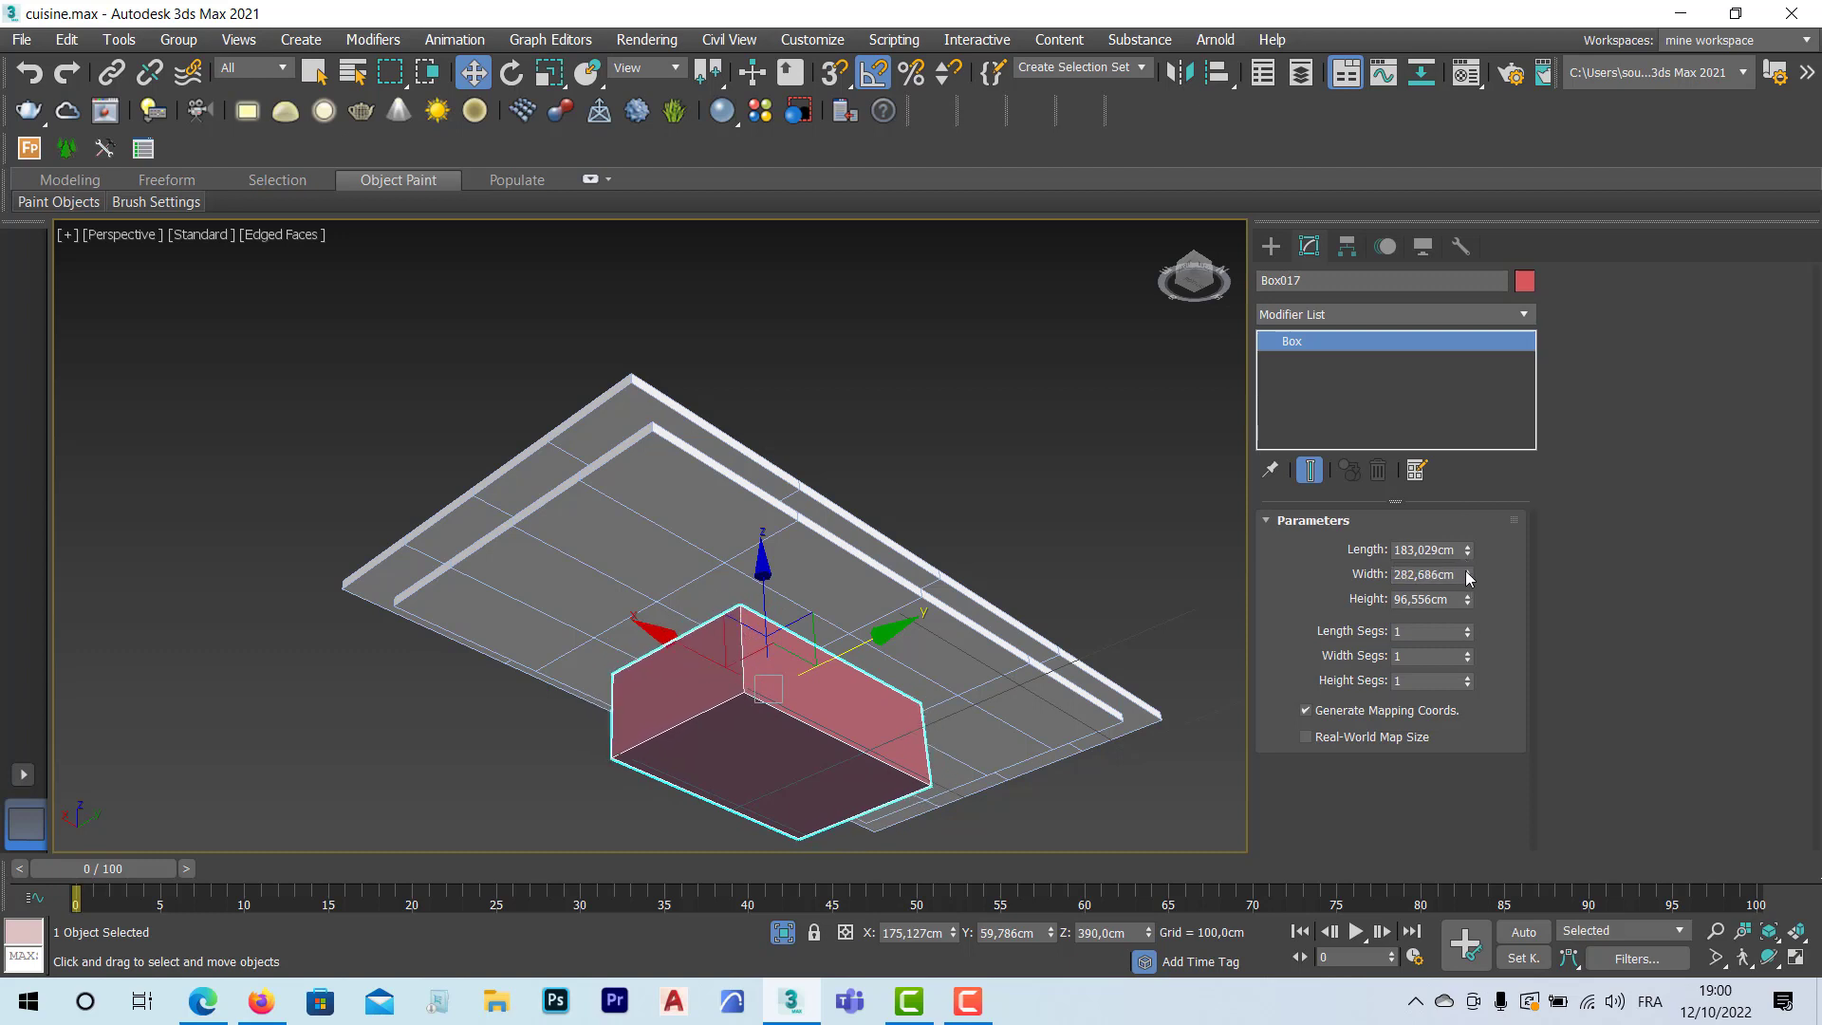
pyautogui.press('Delete')
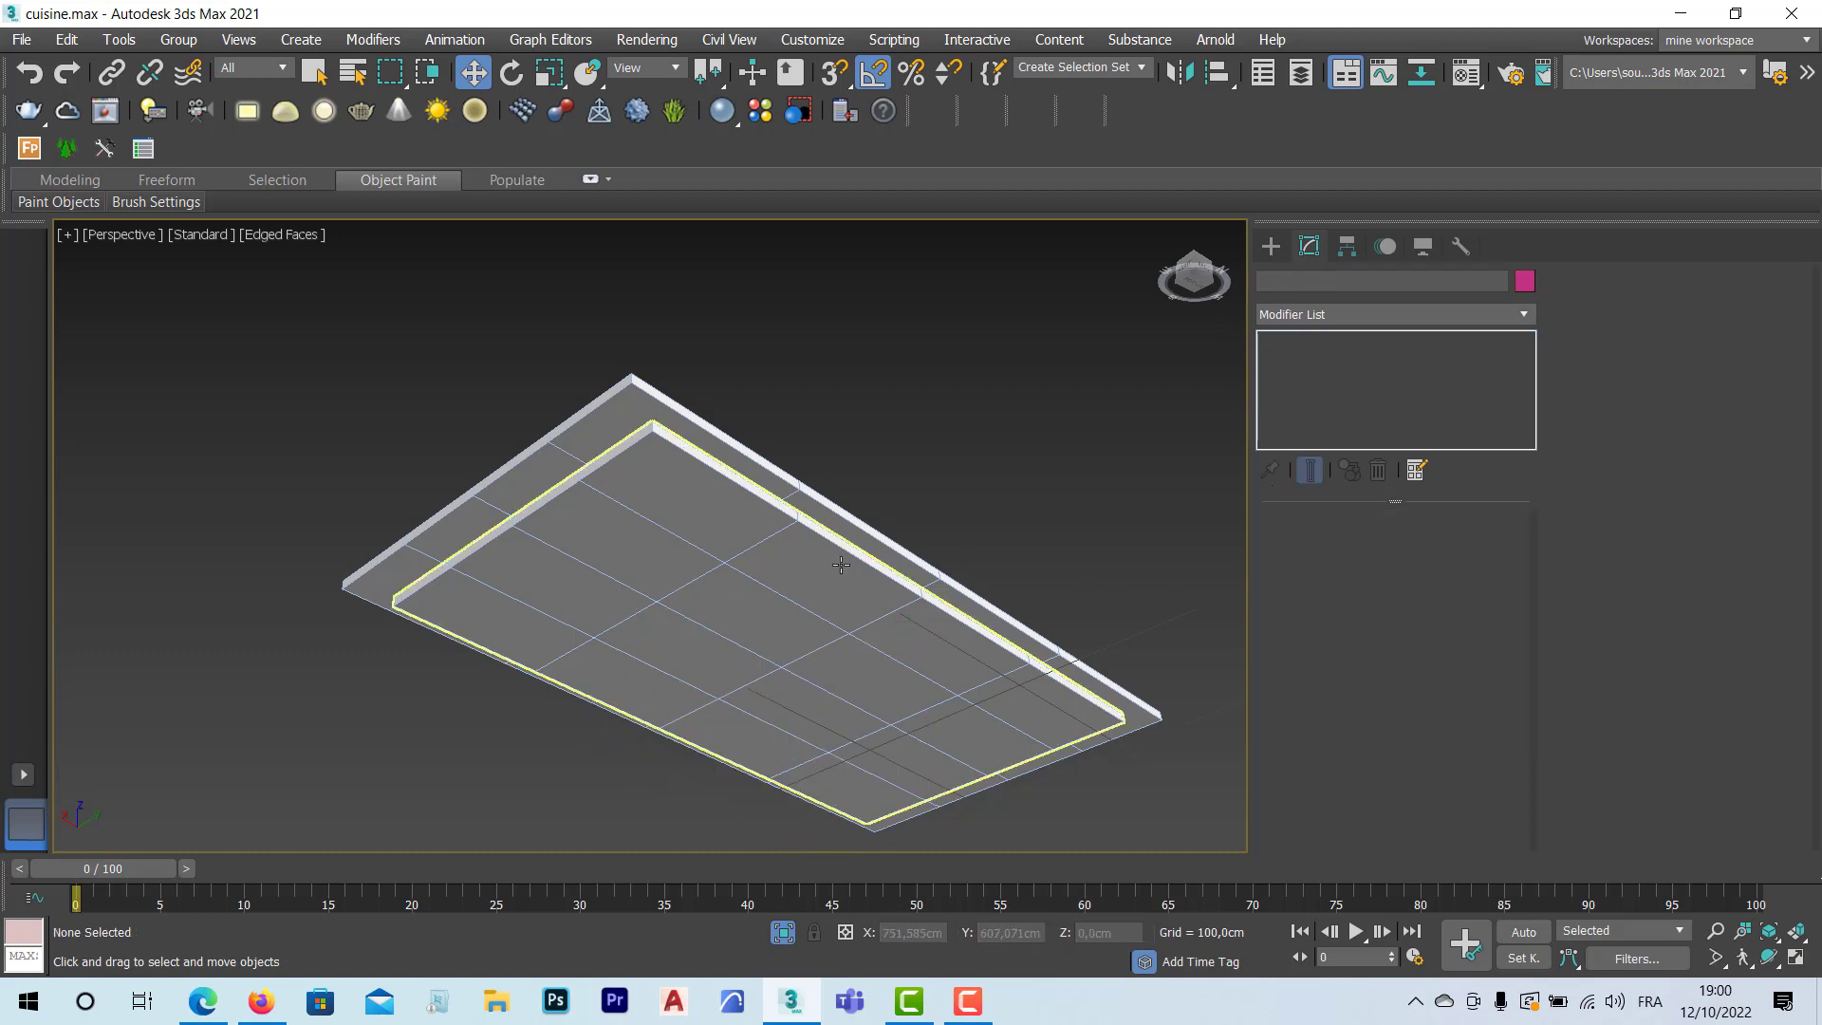
pyautogui.click(769, 624)
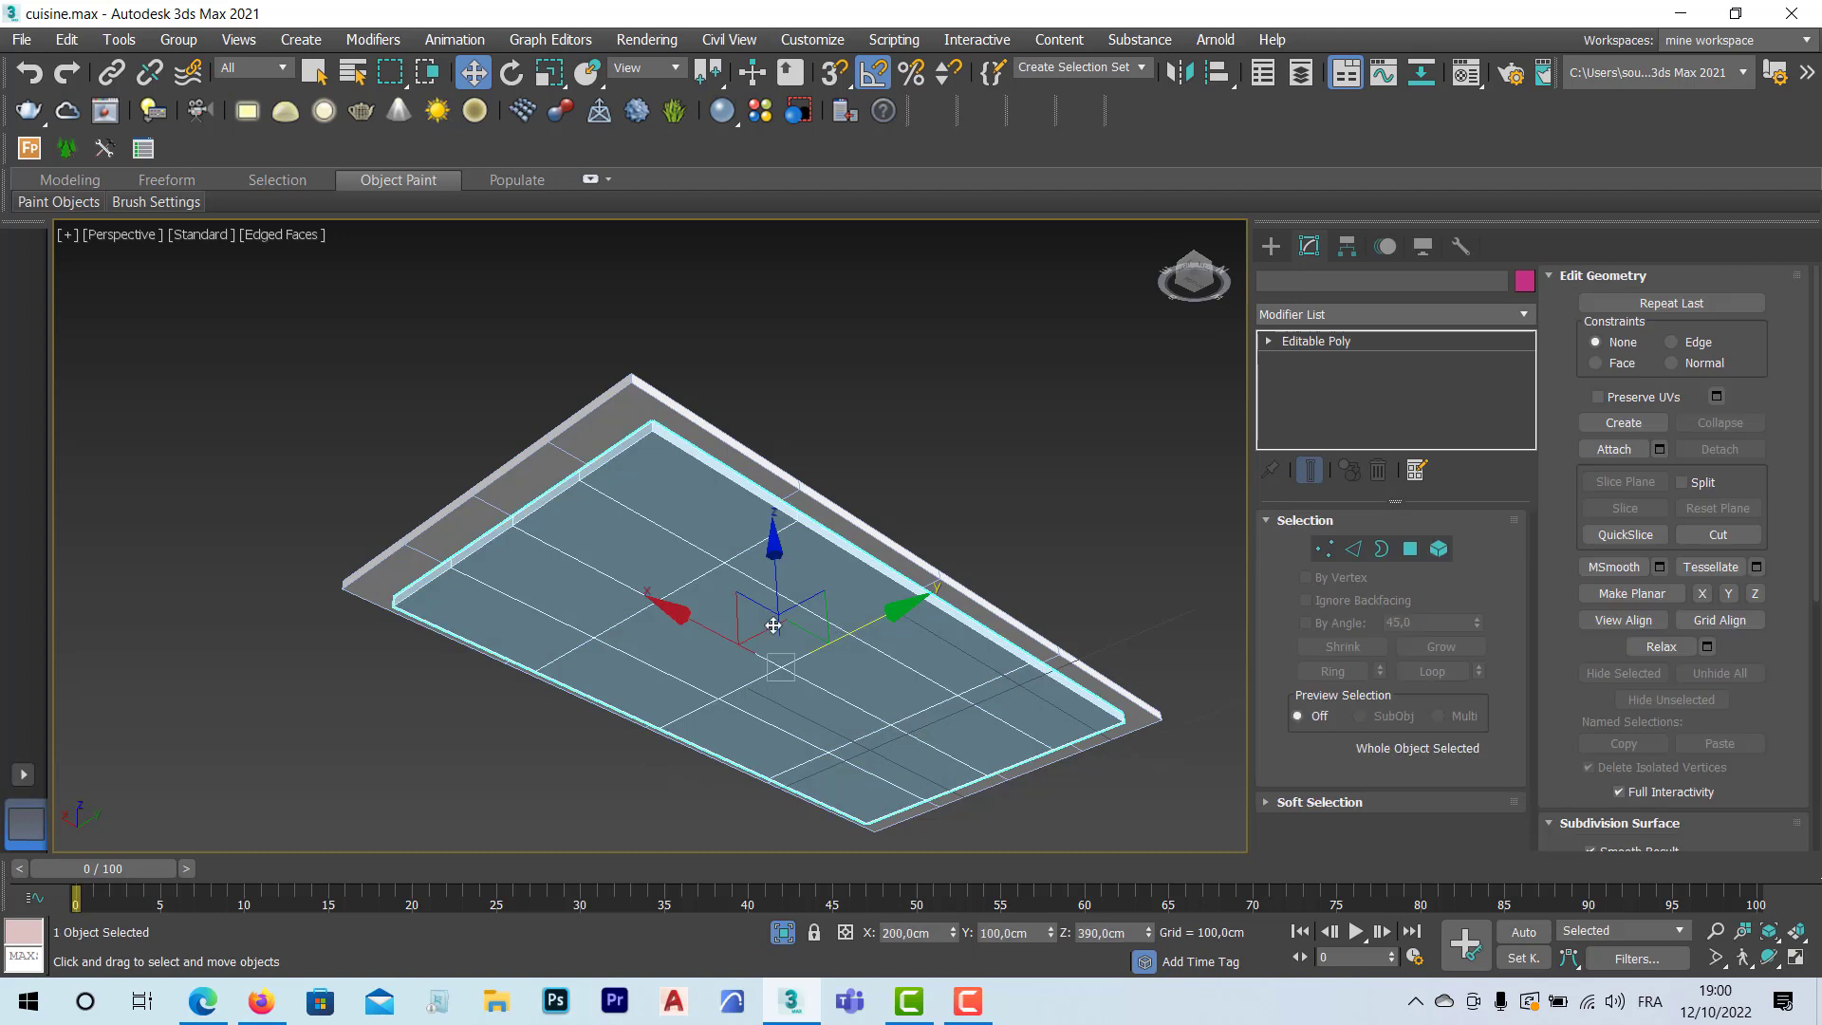
pyautogui.click(1412, 550)
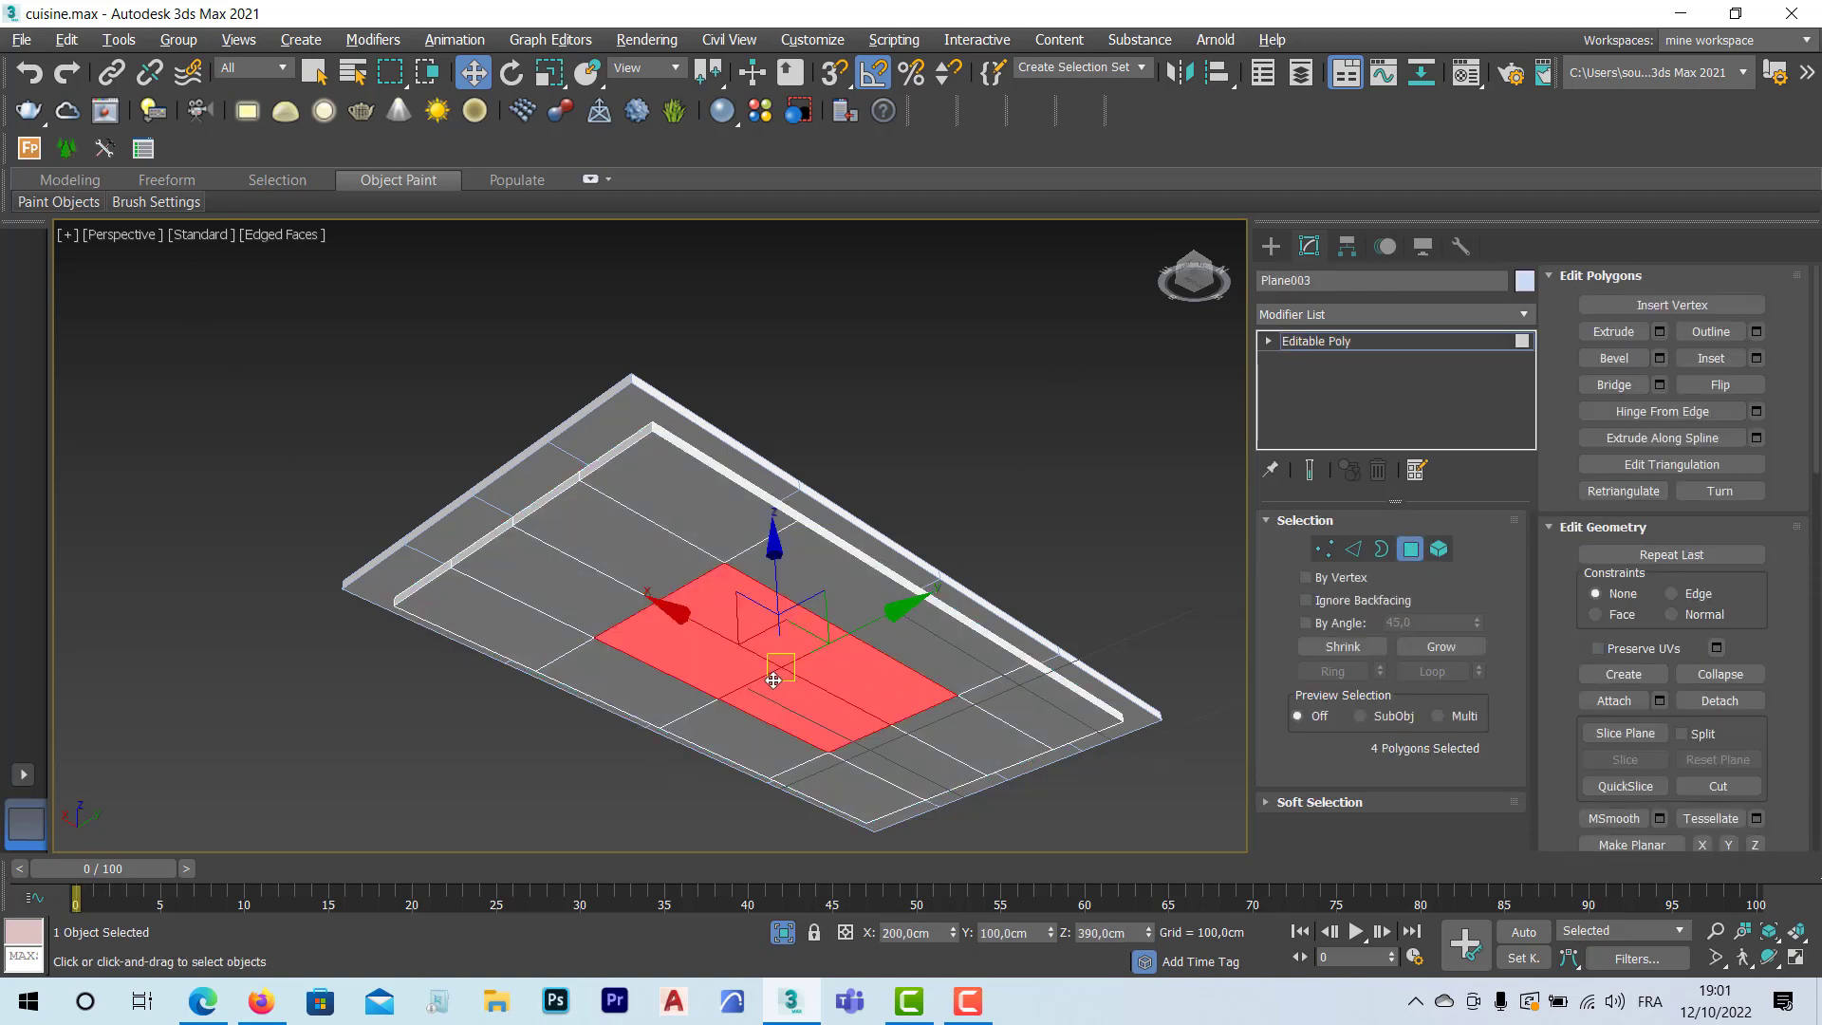
# Step: Examine the central ceiling area in the Firefox reference photo and compare it with the slab's selected polygons
pyautogui.keyDown('alt'); pyautogui.moveTo(805, 680); pyautogui.dragTo(830, 711, button='middle'); pyautogui.keyUp('alt')
pyautogui.hotkey('alt', 'Tab')
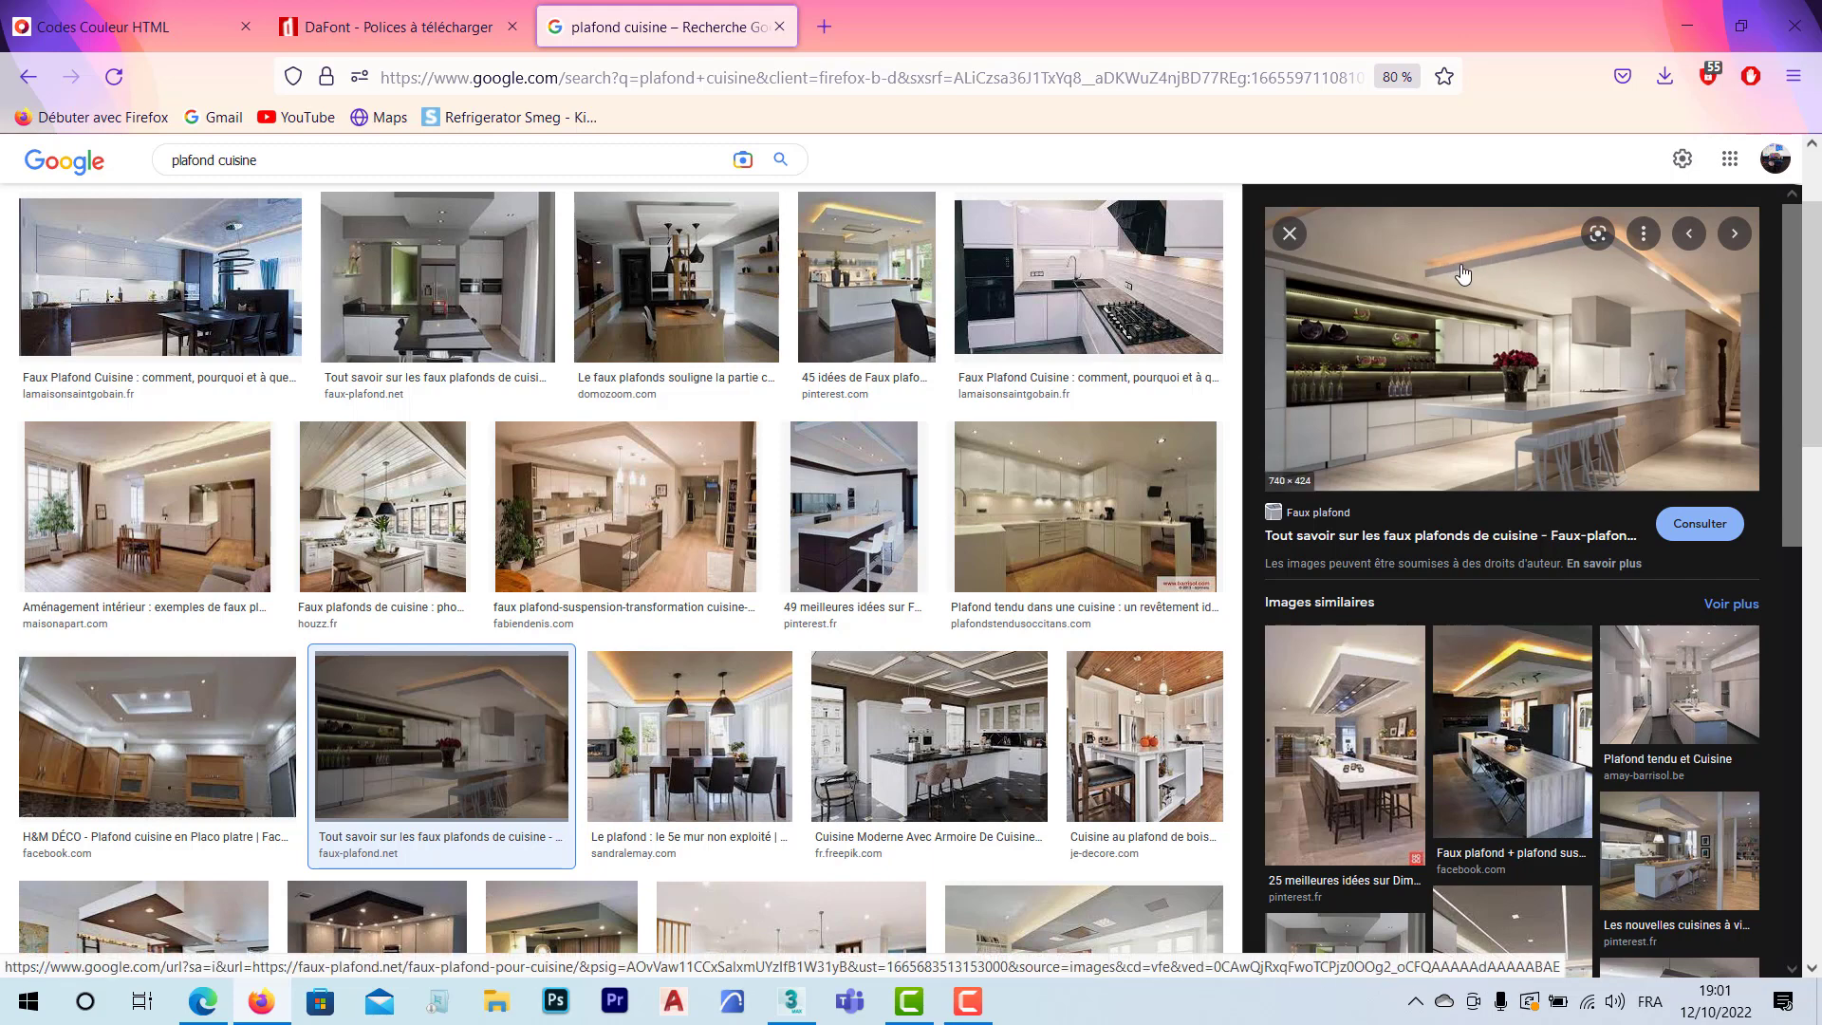
pyautogui.hotkey('alt', 'Tab')
pyautogui.moveTo(719, 671)
pyautogui.keyDown('alt'); pyautogui.mouseDown(button='middle')
pyautogui.moveTo(716, 651)
pyautogui.moveTo(656, 641)
pyautogui.moveTo(716, 651)
pyautogui.mouseUp(button='middle'); pyautogui.keyUp('alt')
pyautogui.scroll(3, 715, 665)
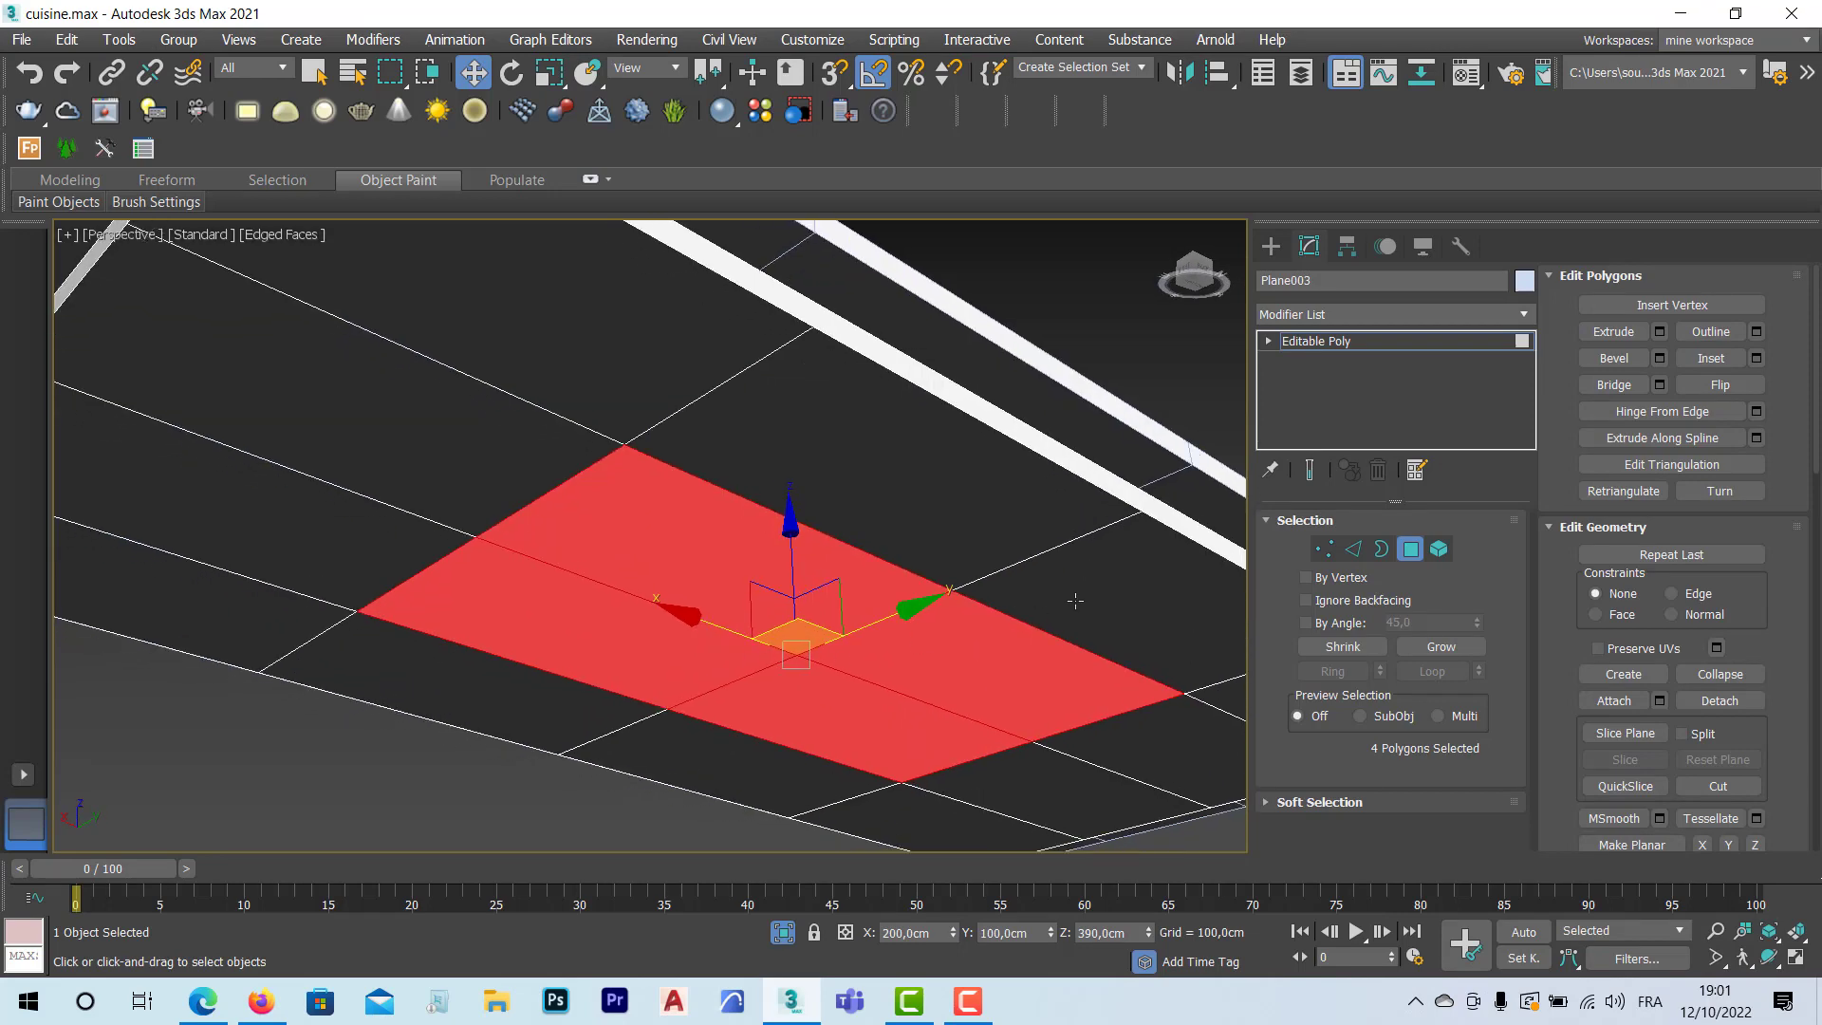
# Step: Extrude the four selected central polygons on the slab's underside by -2.85 cm to recess them
pyautogui.click(1659, 331)
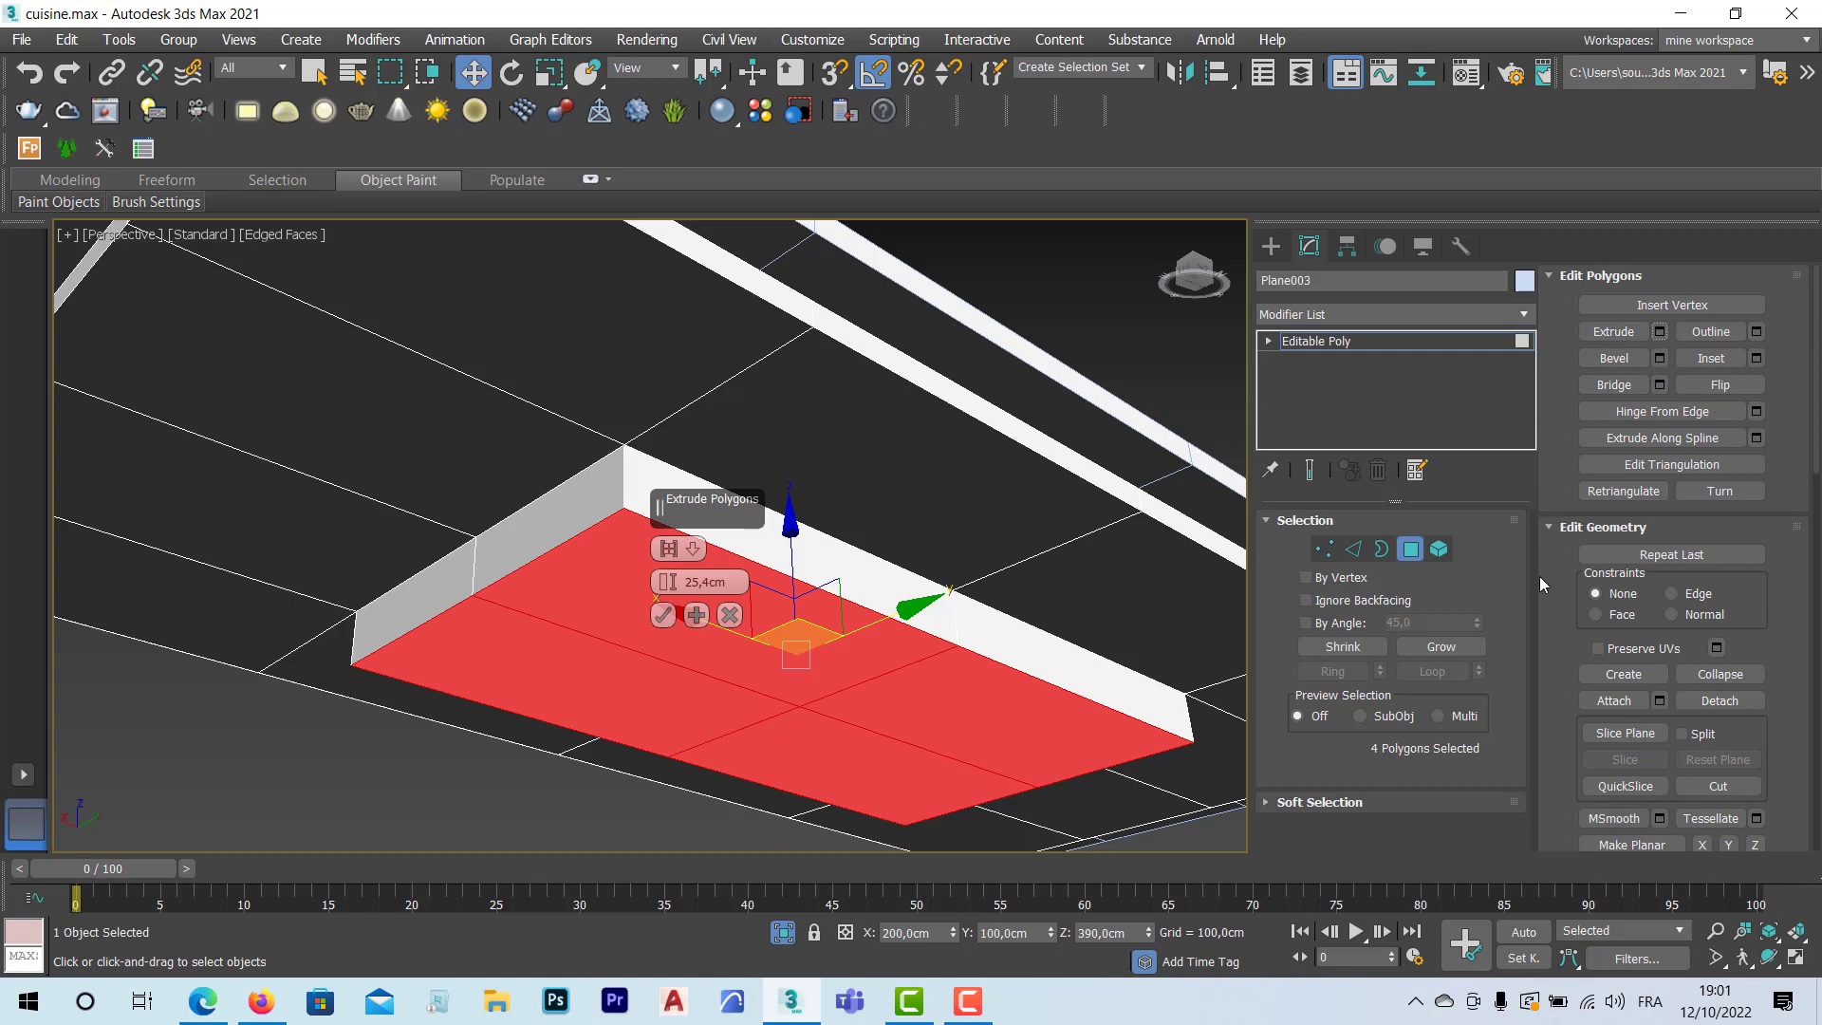
pyautogui.click(730, 614)
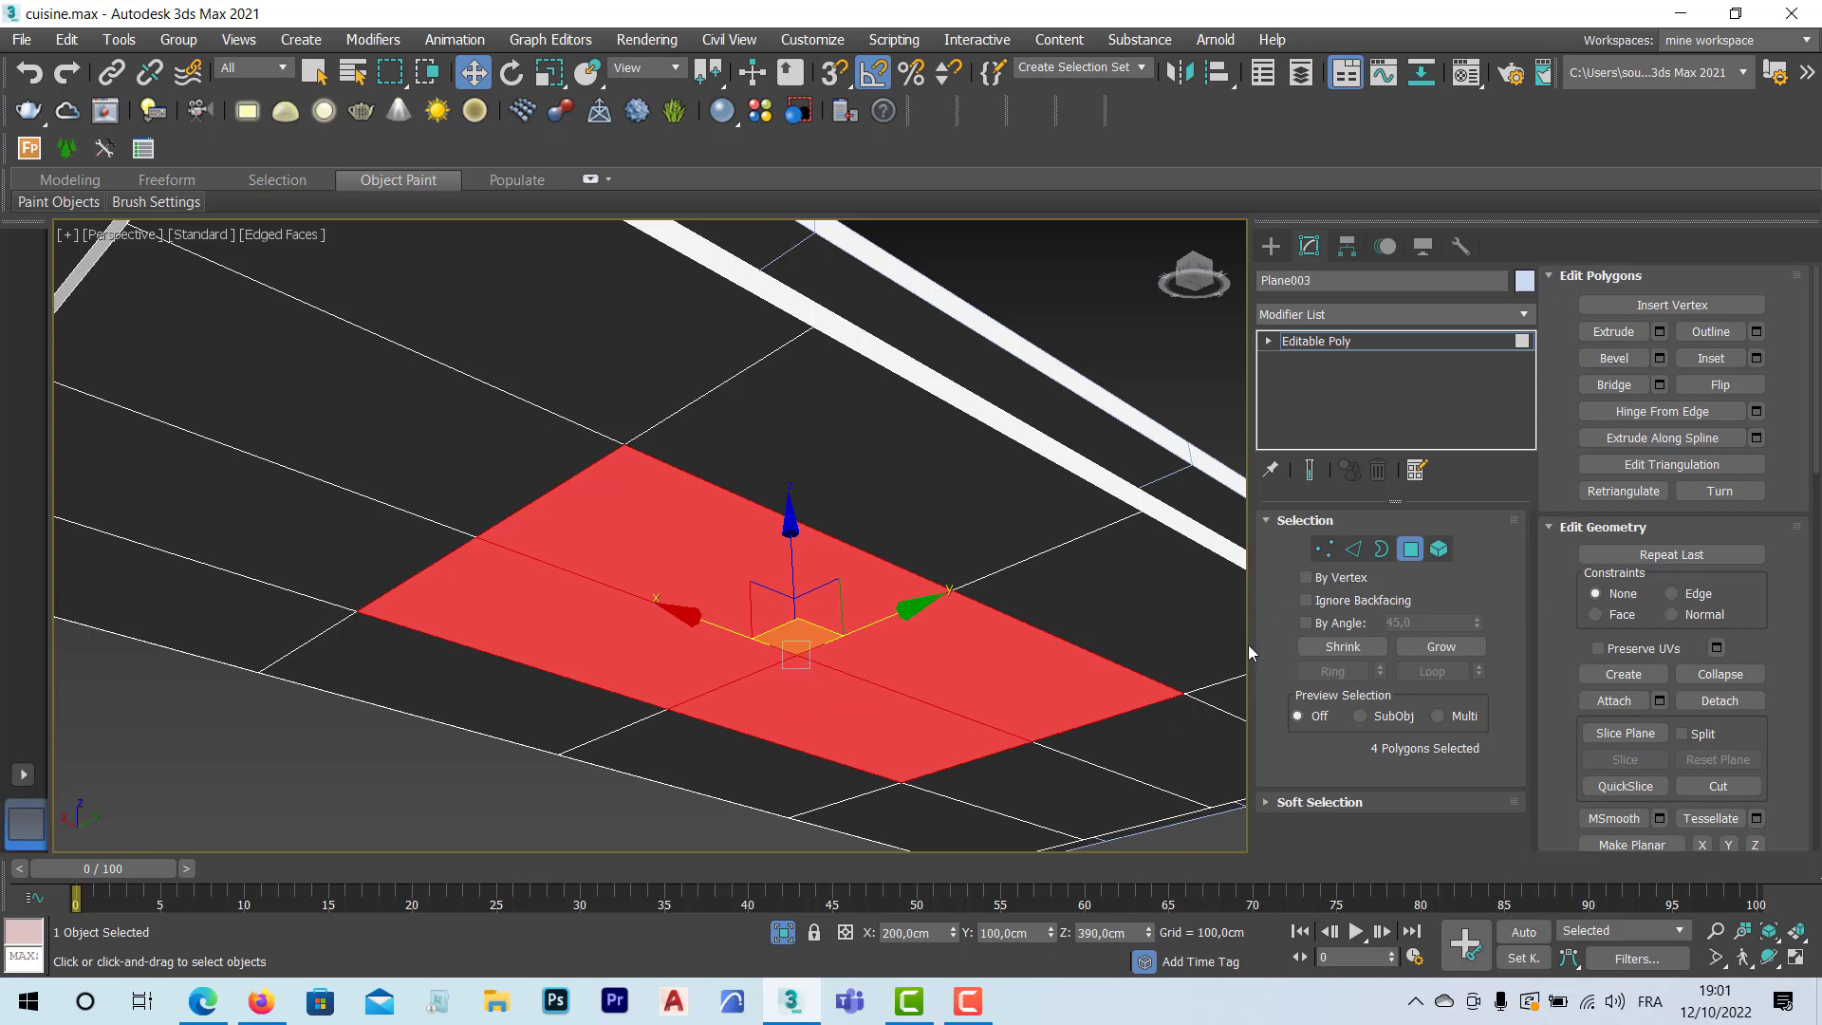
pyautogui.moveTo(1249, 645)
pyautogui.mouseDown()
pyautogui.moveTo(1719, 638)
pyautogui.moveTo(1276, 642)
pyautogui.mouseUp()
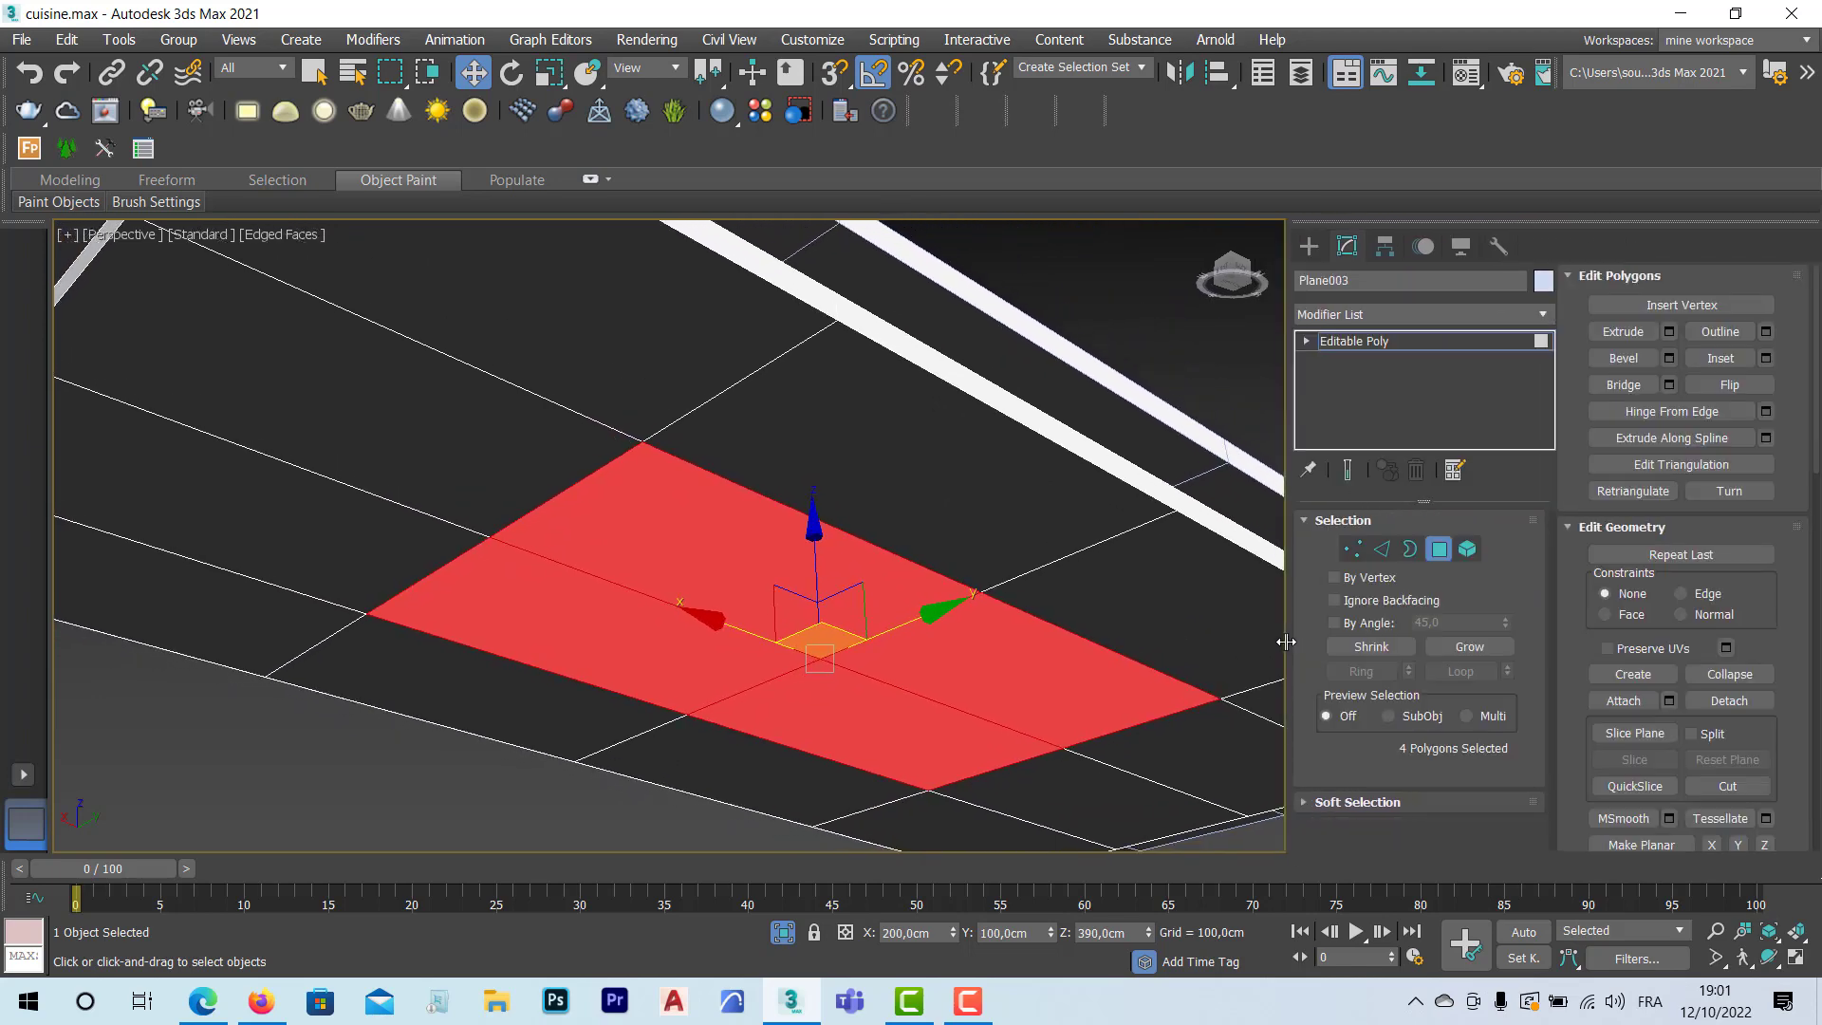
pyautogui.click(1669, 332)
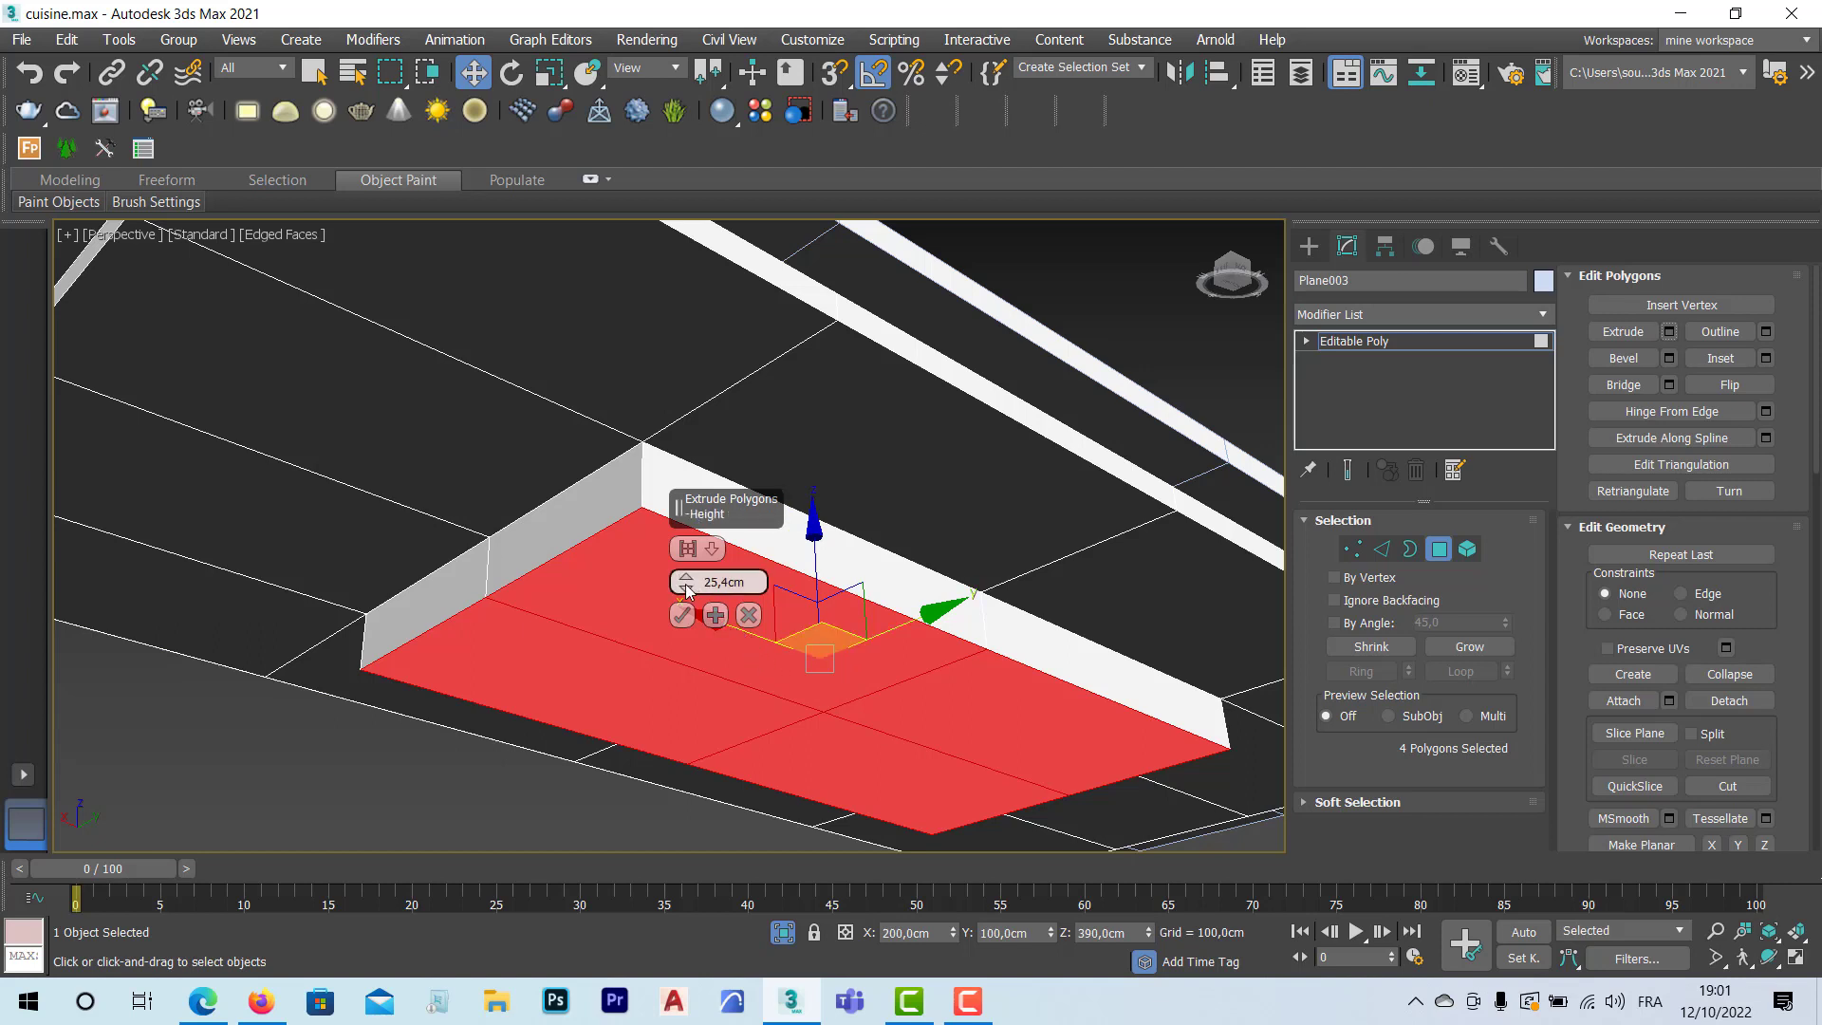
pyautogui.moveTo(688, 590); pyautogui.dragTo(688, 667)
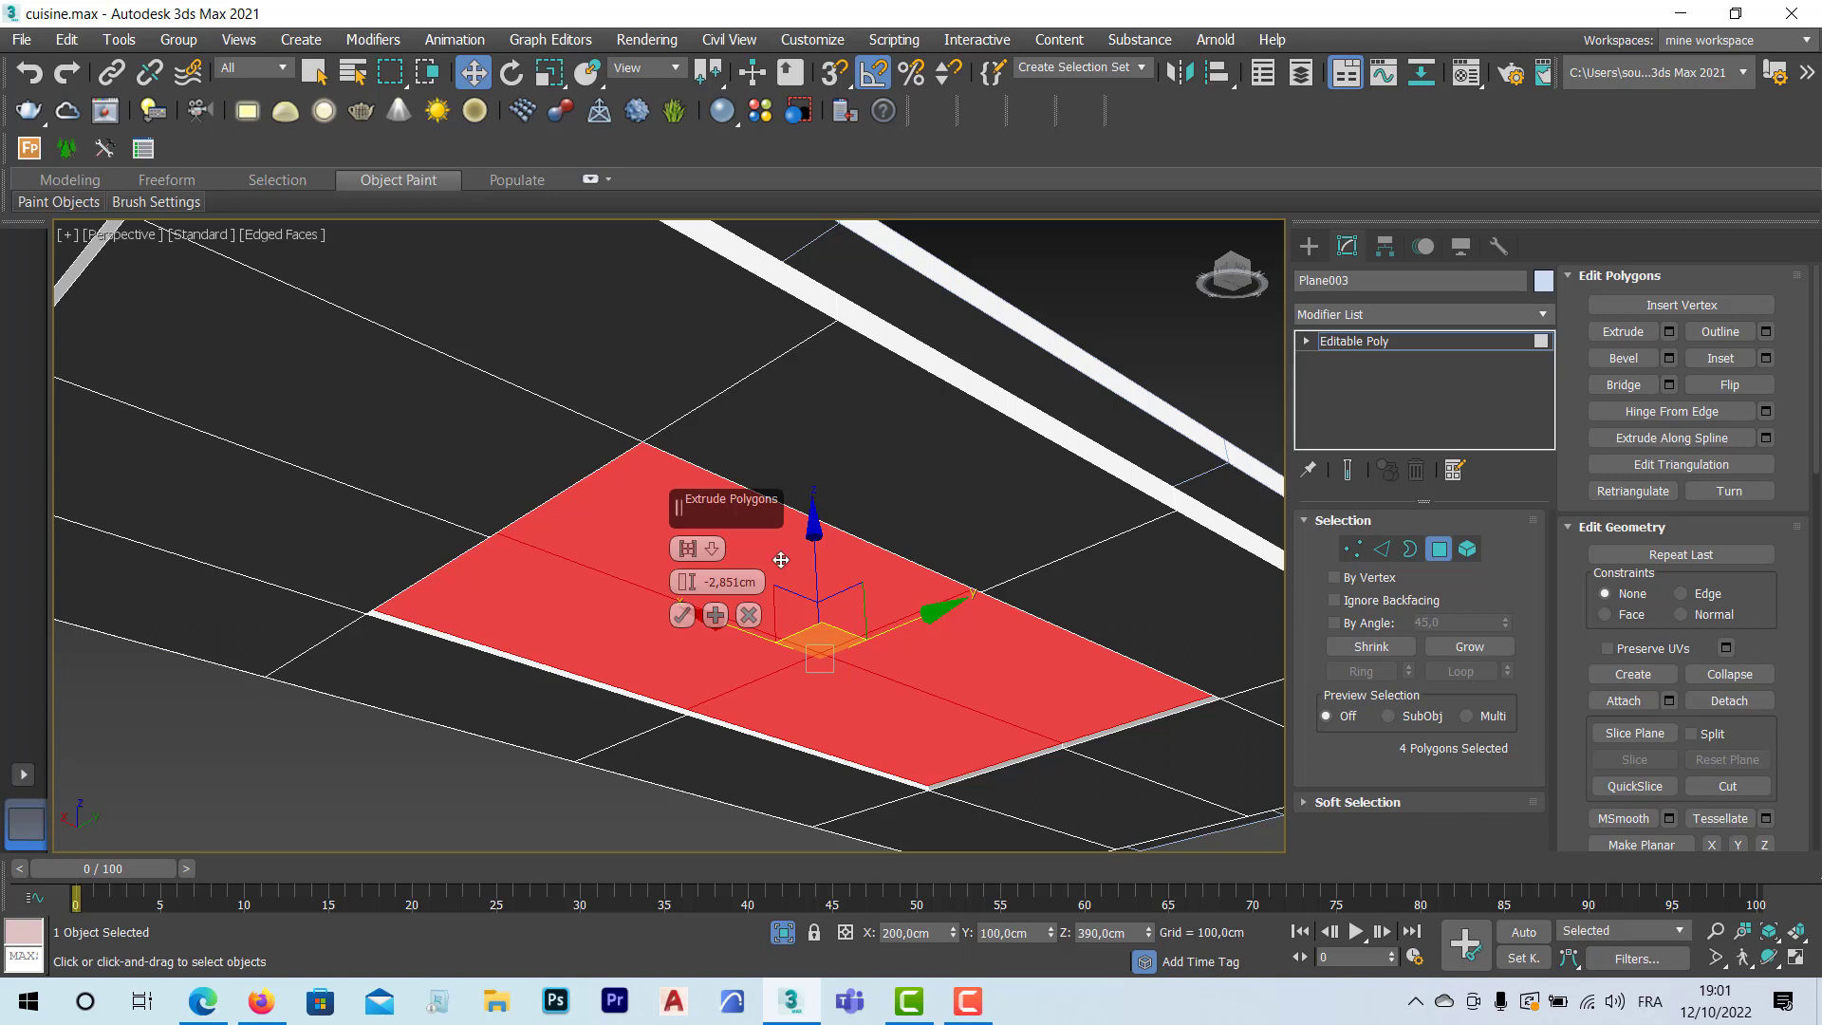
pyautogui.moveTo(685, 586); pyautogui.dragTo(686, 588)
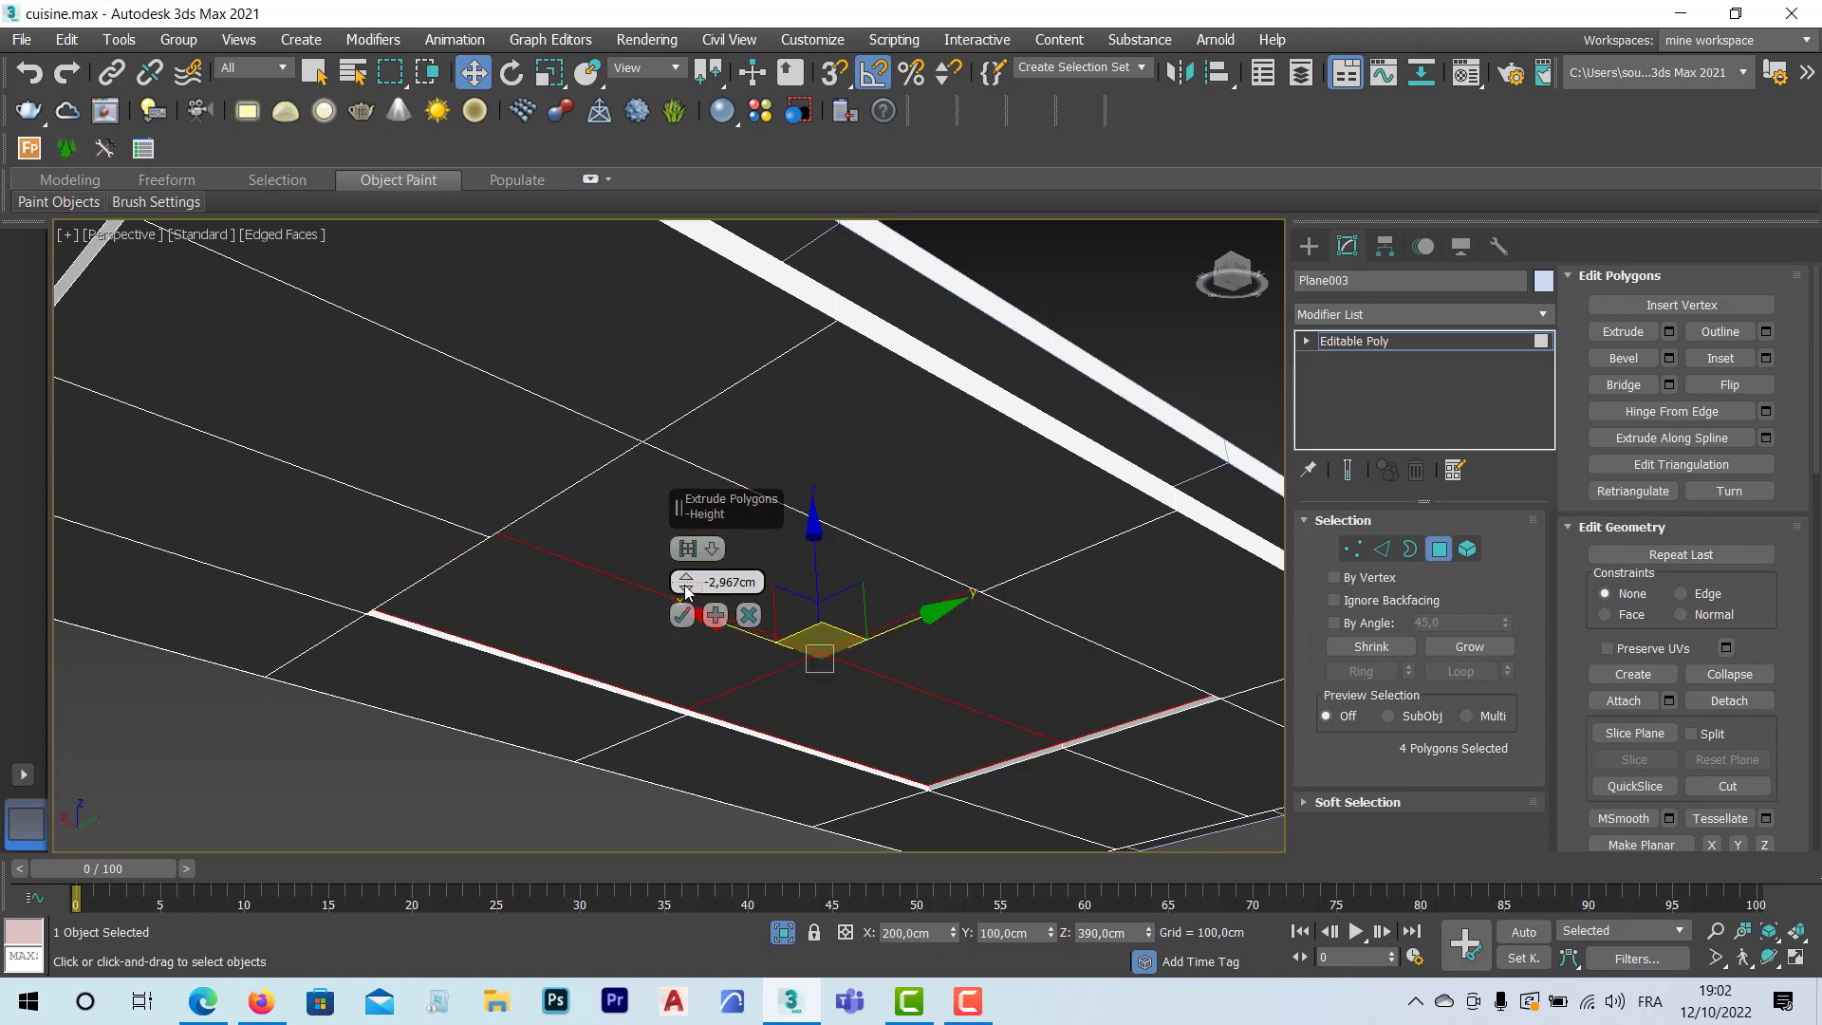
pyautogui.moveTo(686, 582); pyautogui.dragTo(686, 582)
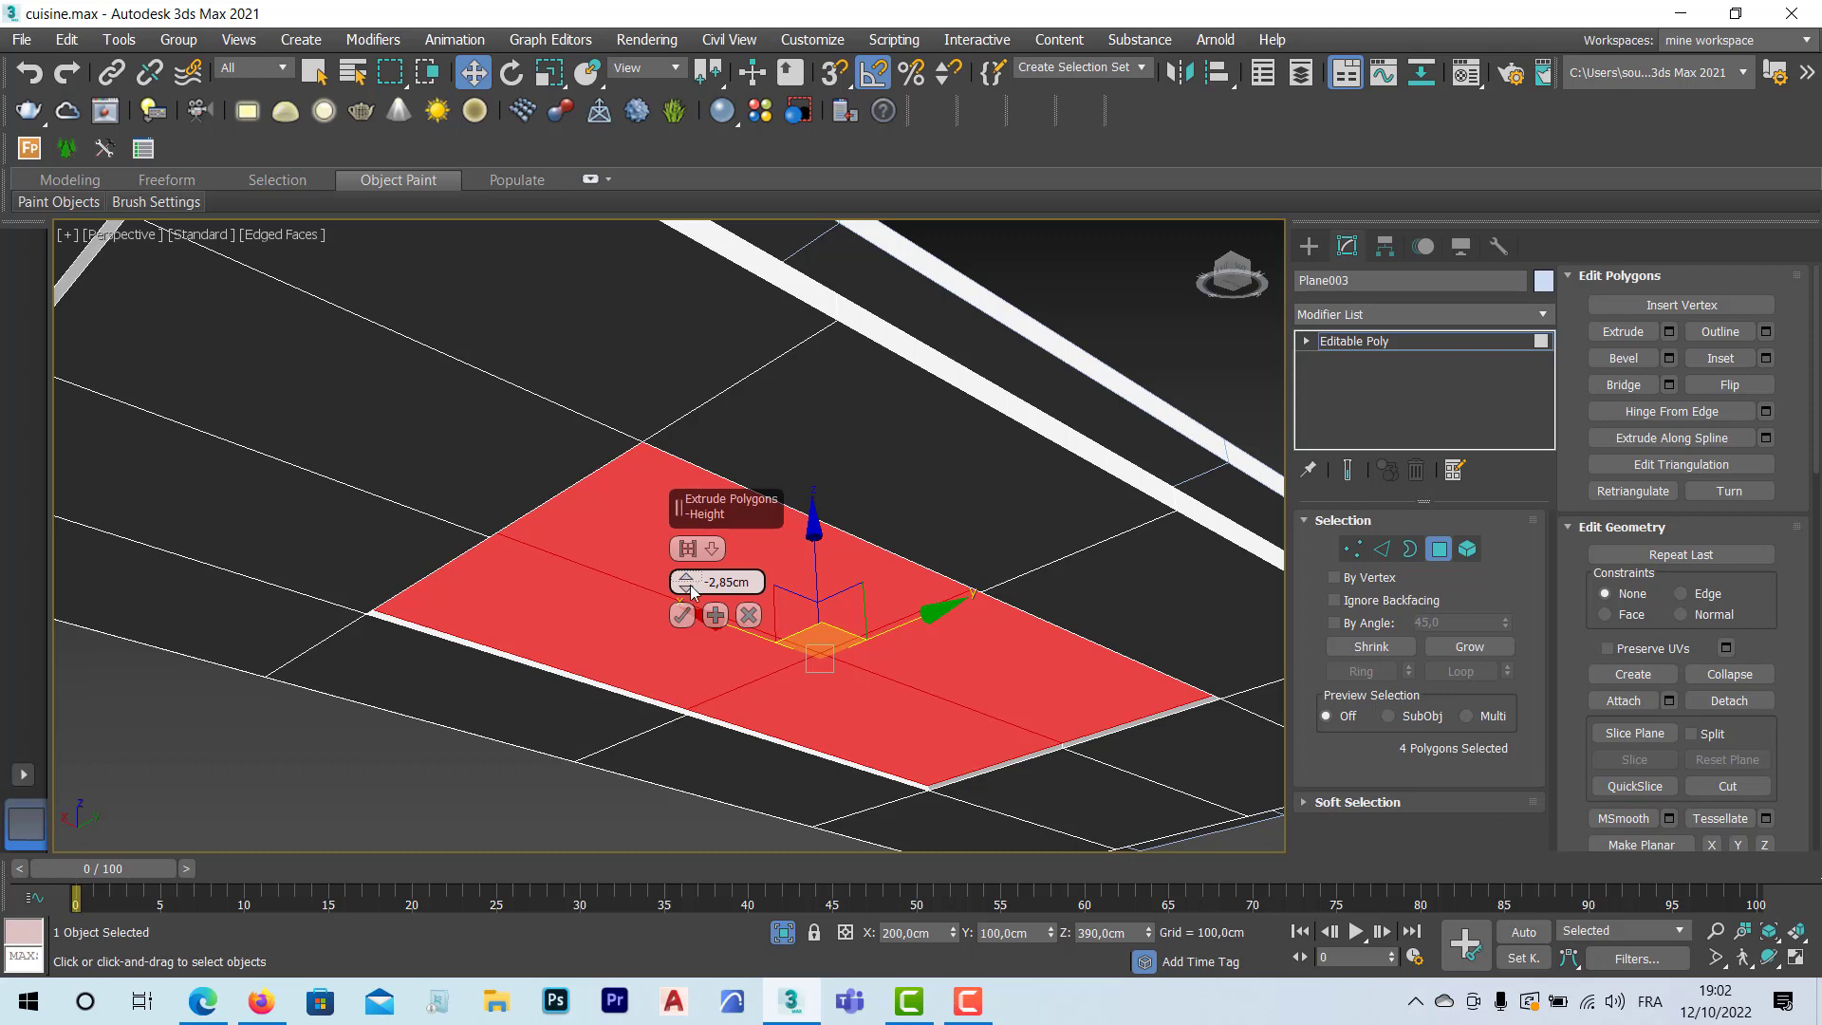
pyautogui.keyDown('alt'); pyautogui.moveTo(816, 593); pyautogui.dragTo(870, 554, button='middle'); pyautogui.keyUp('alt')
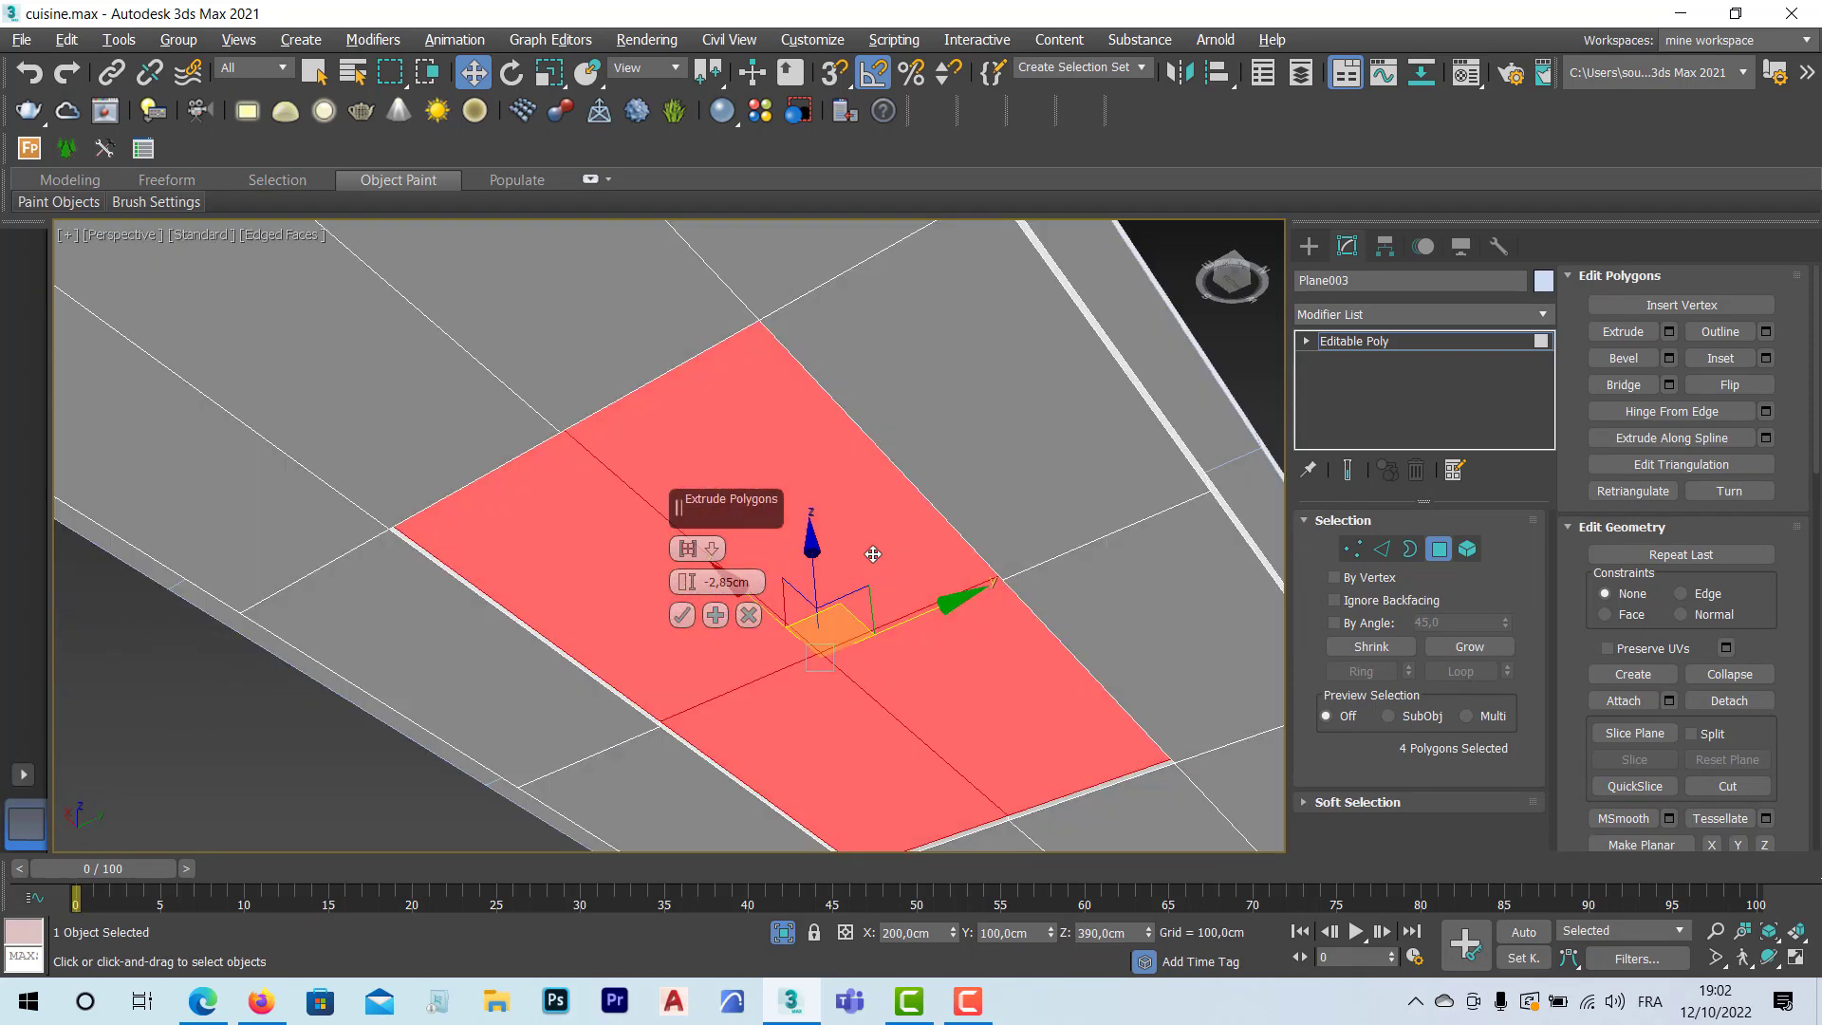
pyautogui.click(681, 616)
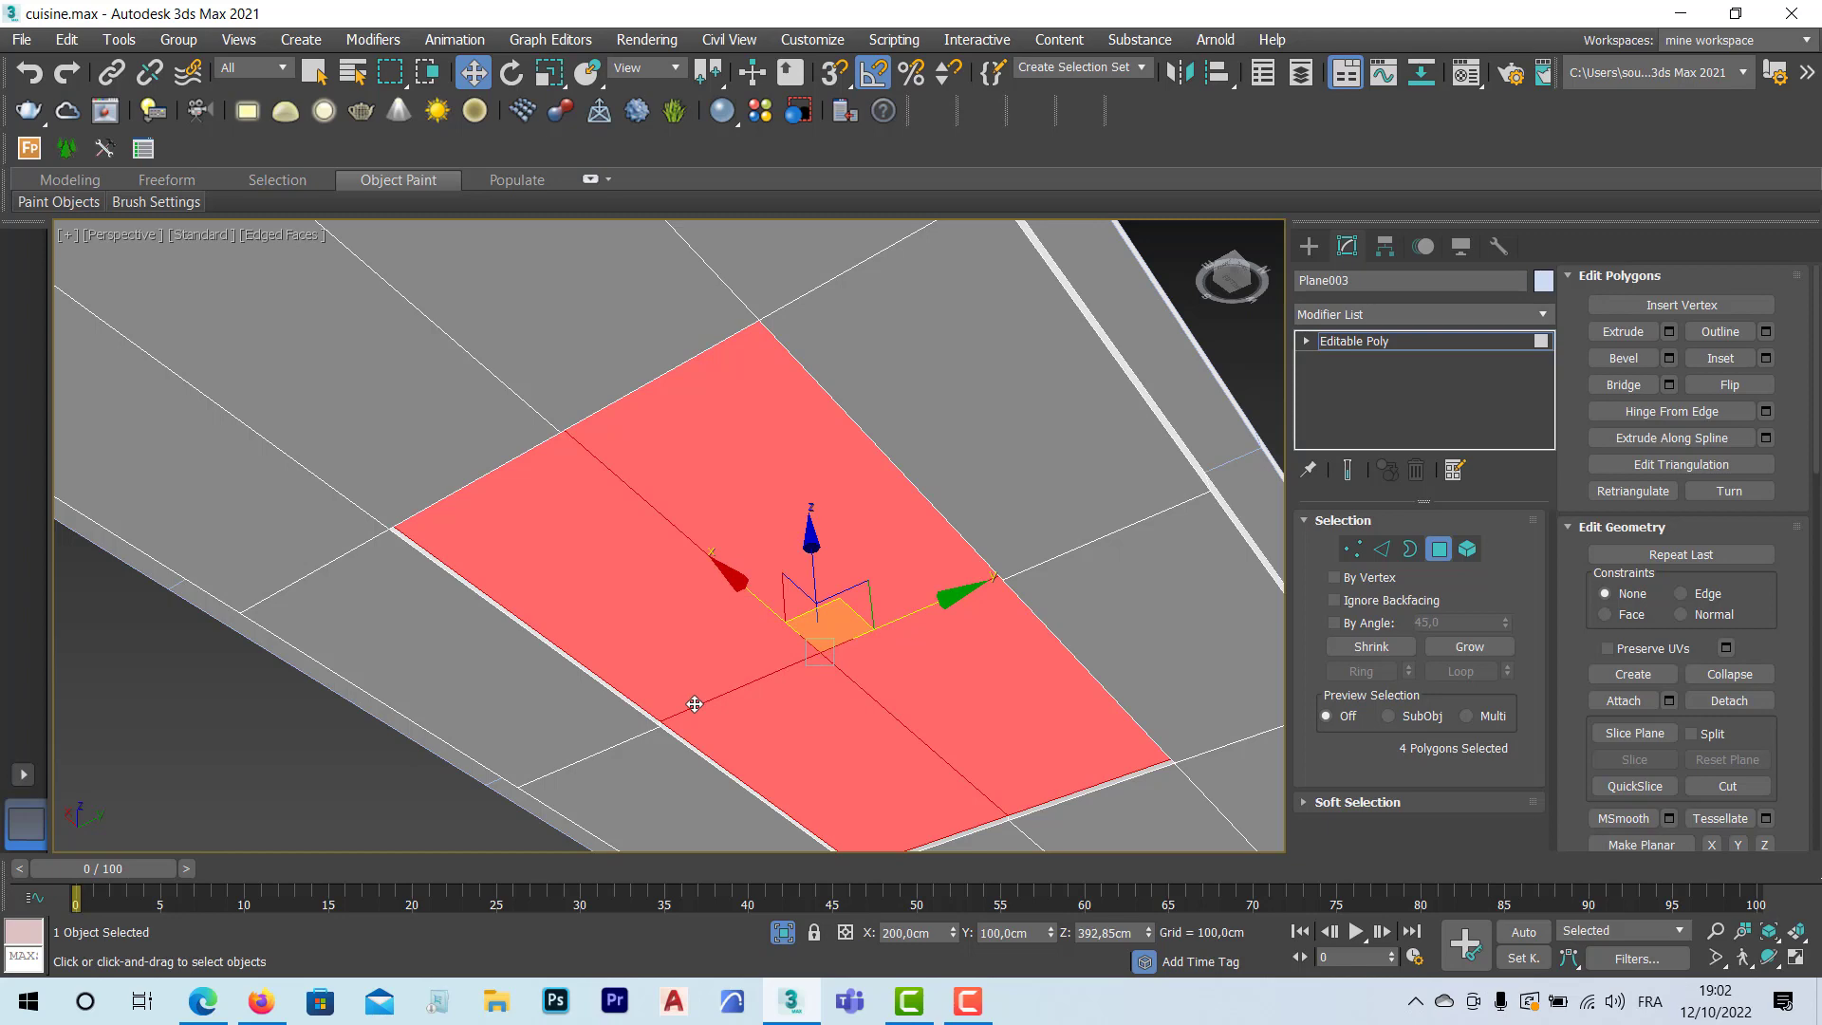
# Step: Inset the four recessed polygons by 10 cm as one group
pyautogui.keyDown('alt'); pyautogui.moveTo(757, 660); pyautogui.dragTo(903, 691, button='middle'); pyautogui.keyUp('alt')
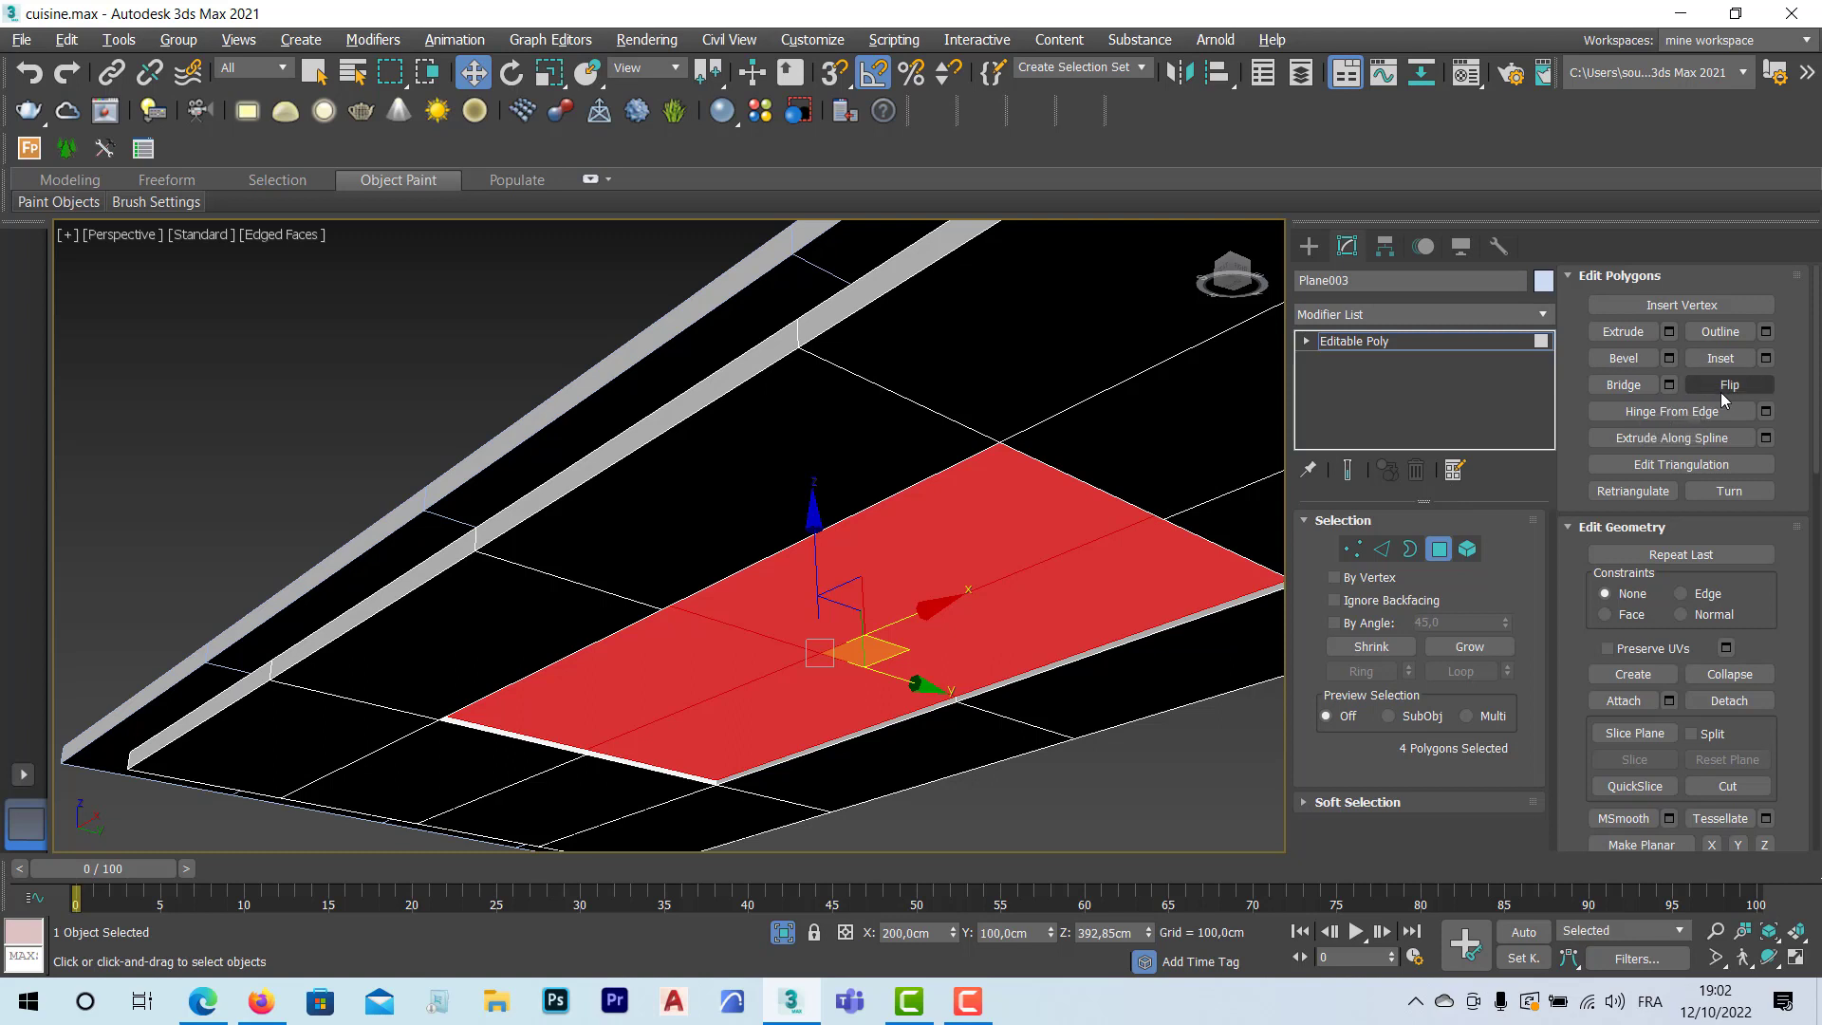
pyautogui.click(1766, 358)
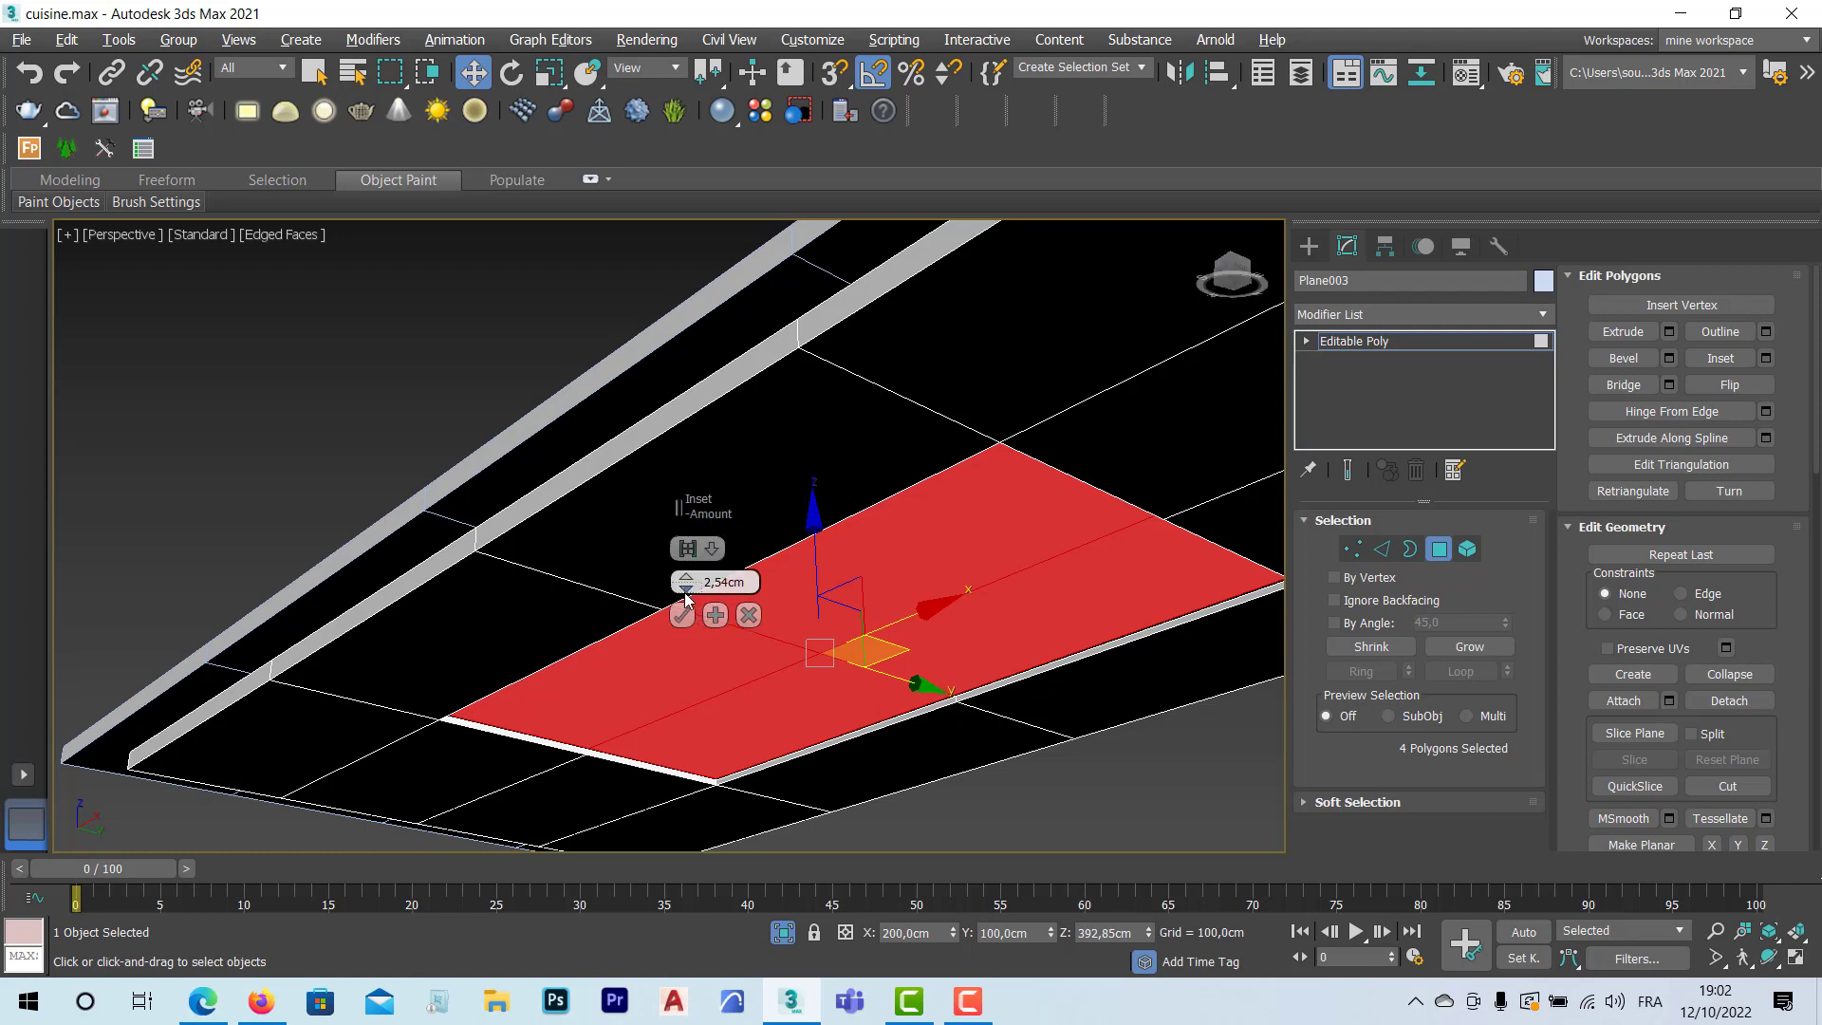
pyautogui.moveTo(686, 596); pyautogui.dragTo(685, 562)
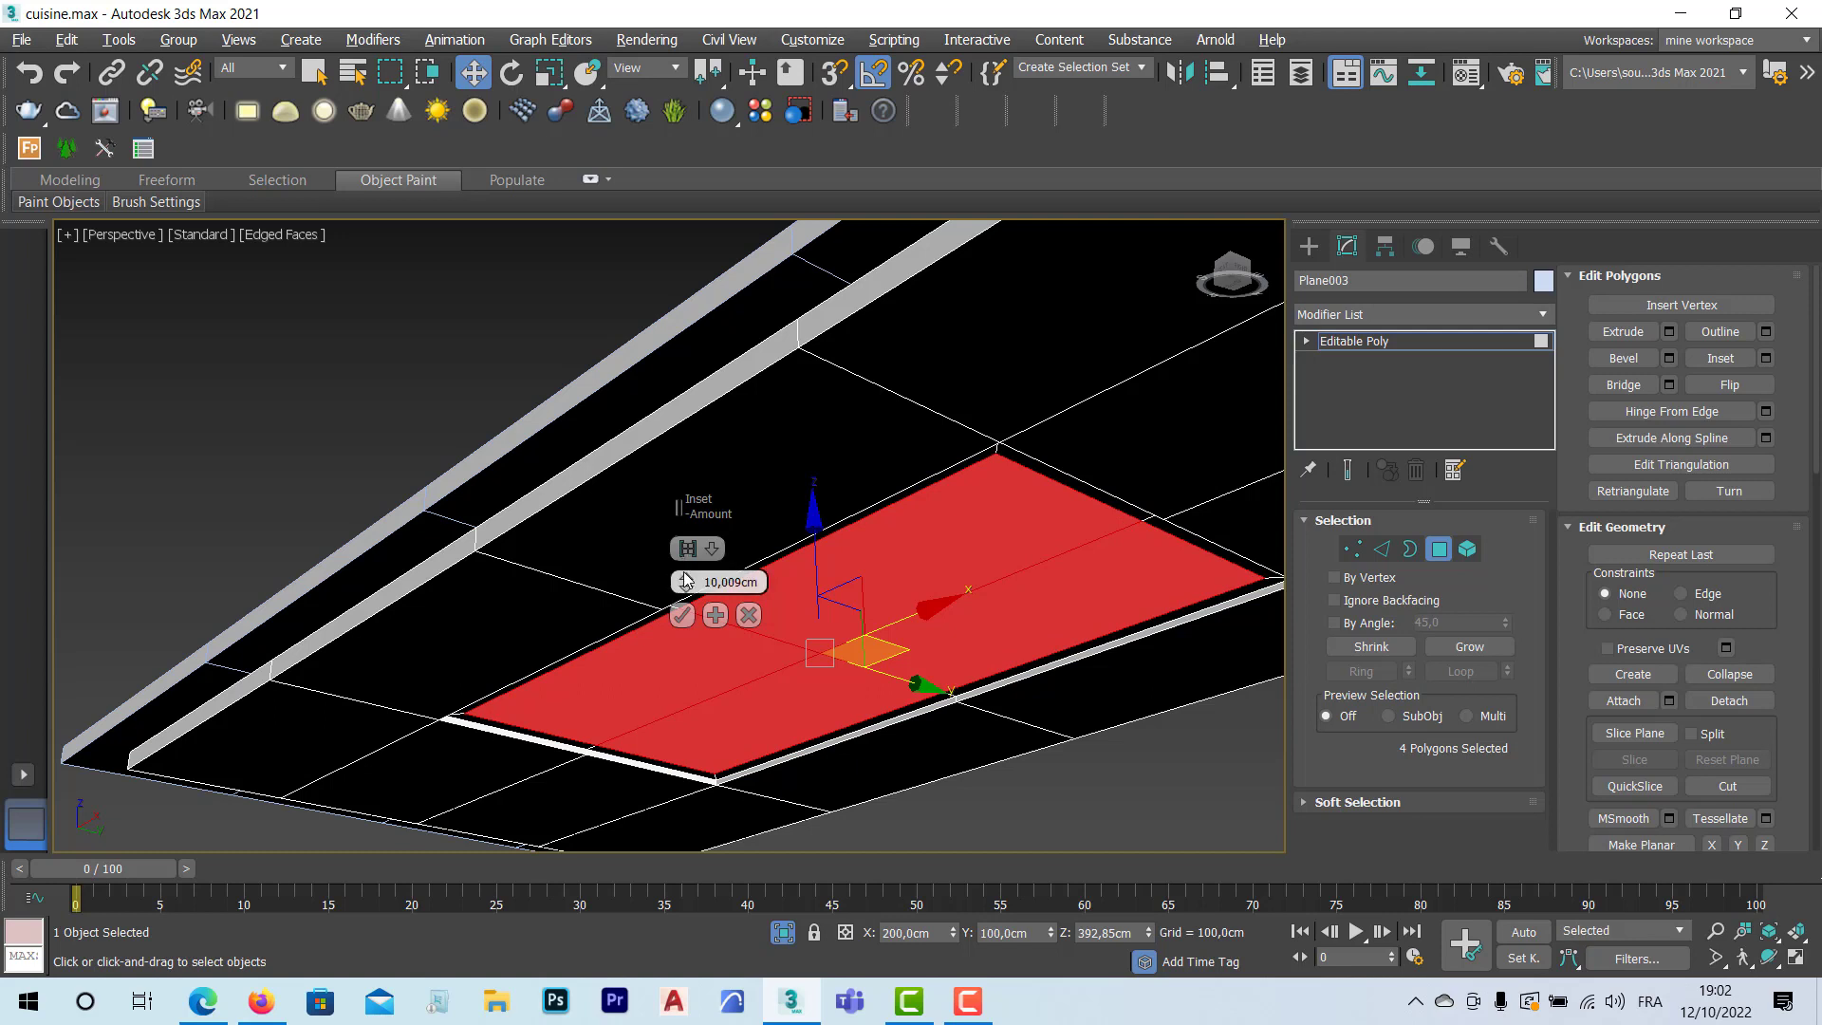
pyautogui.moveTo(686, 586); pyautogui.dragTo(753, 583)
pyautogui.press('BackSpace')
pyautogui.click(680, 615)
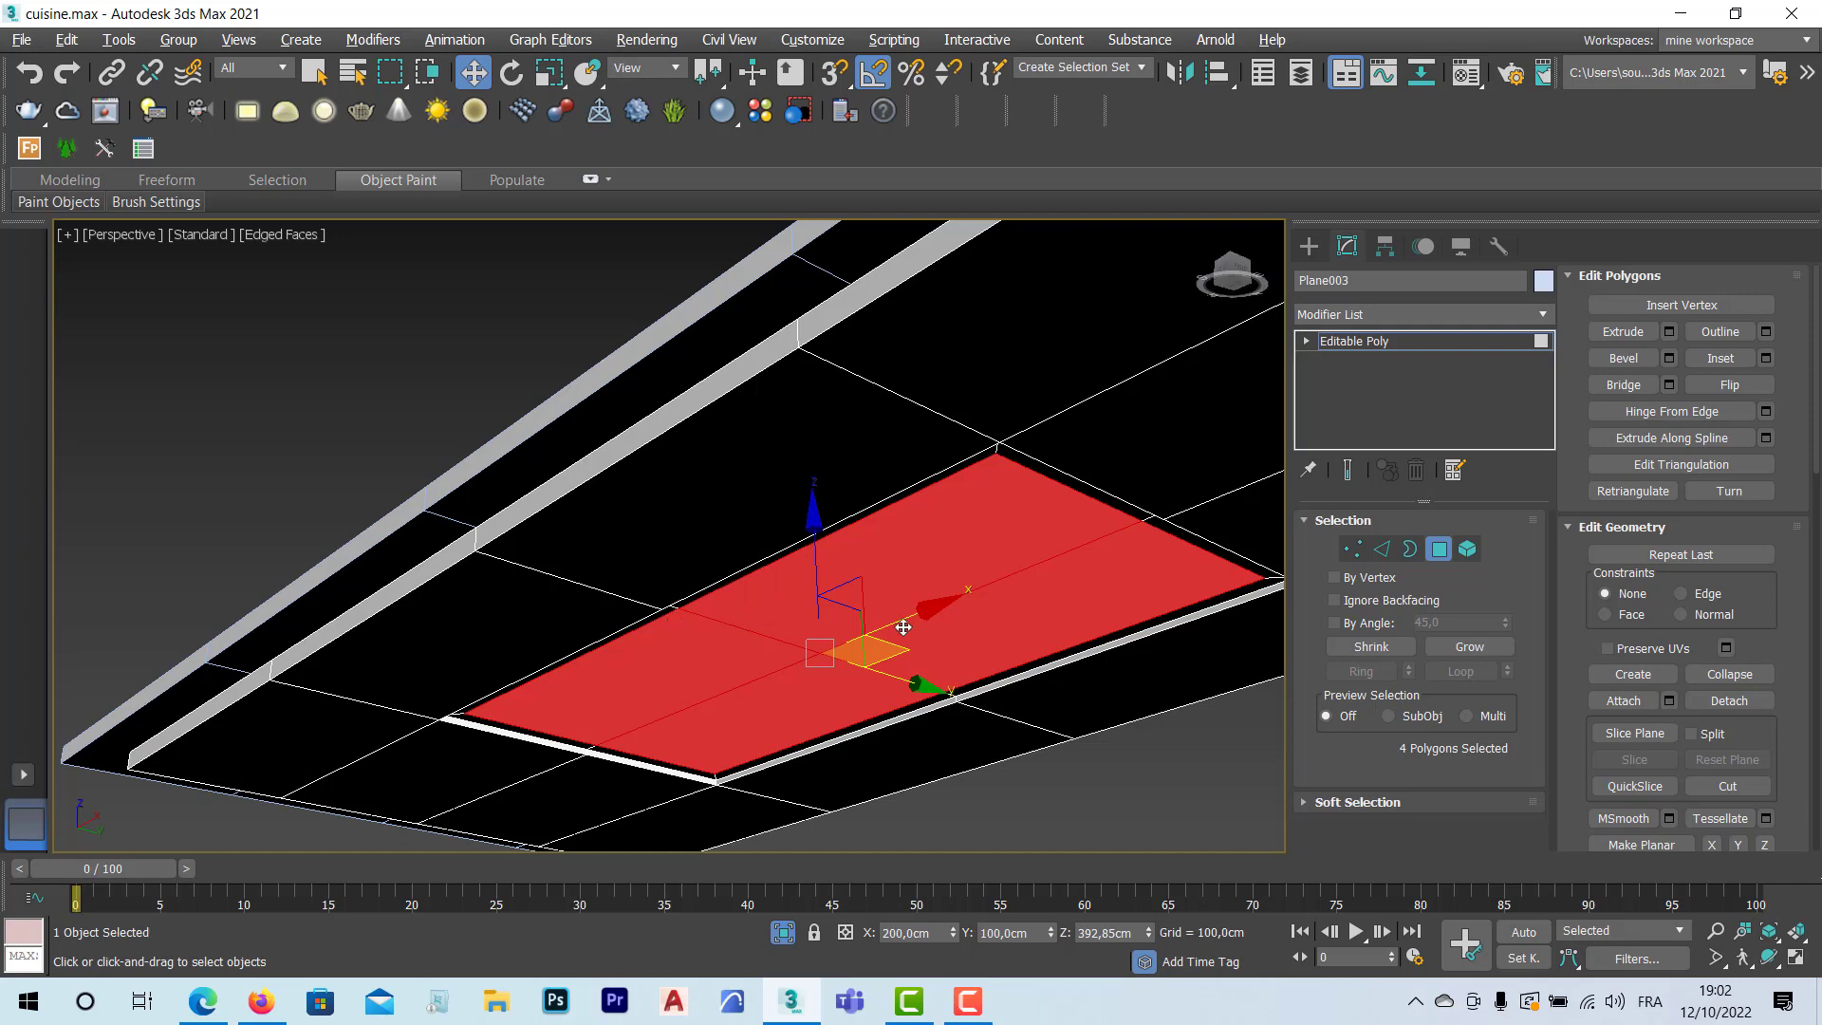
# Step: Start extruding the inset polygons outward from the slab's underside with a height of about 70.5 cm
pyautogui.keyDown('alt'); pyautogui.moveTo(918, 627); pyautogui.dragTo(909, 579, button='middle'); pyautogui.keyUp('alt')
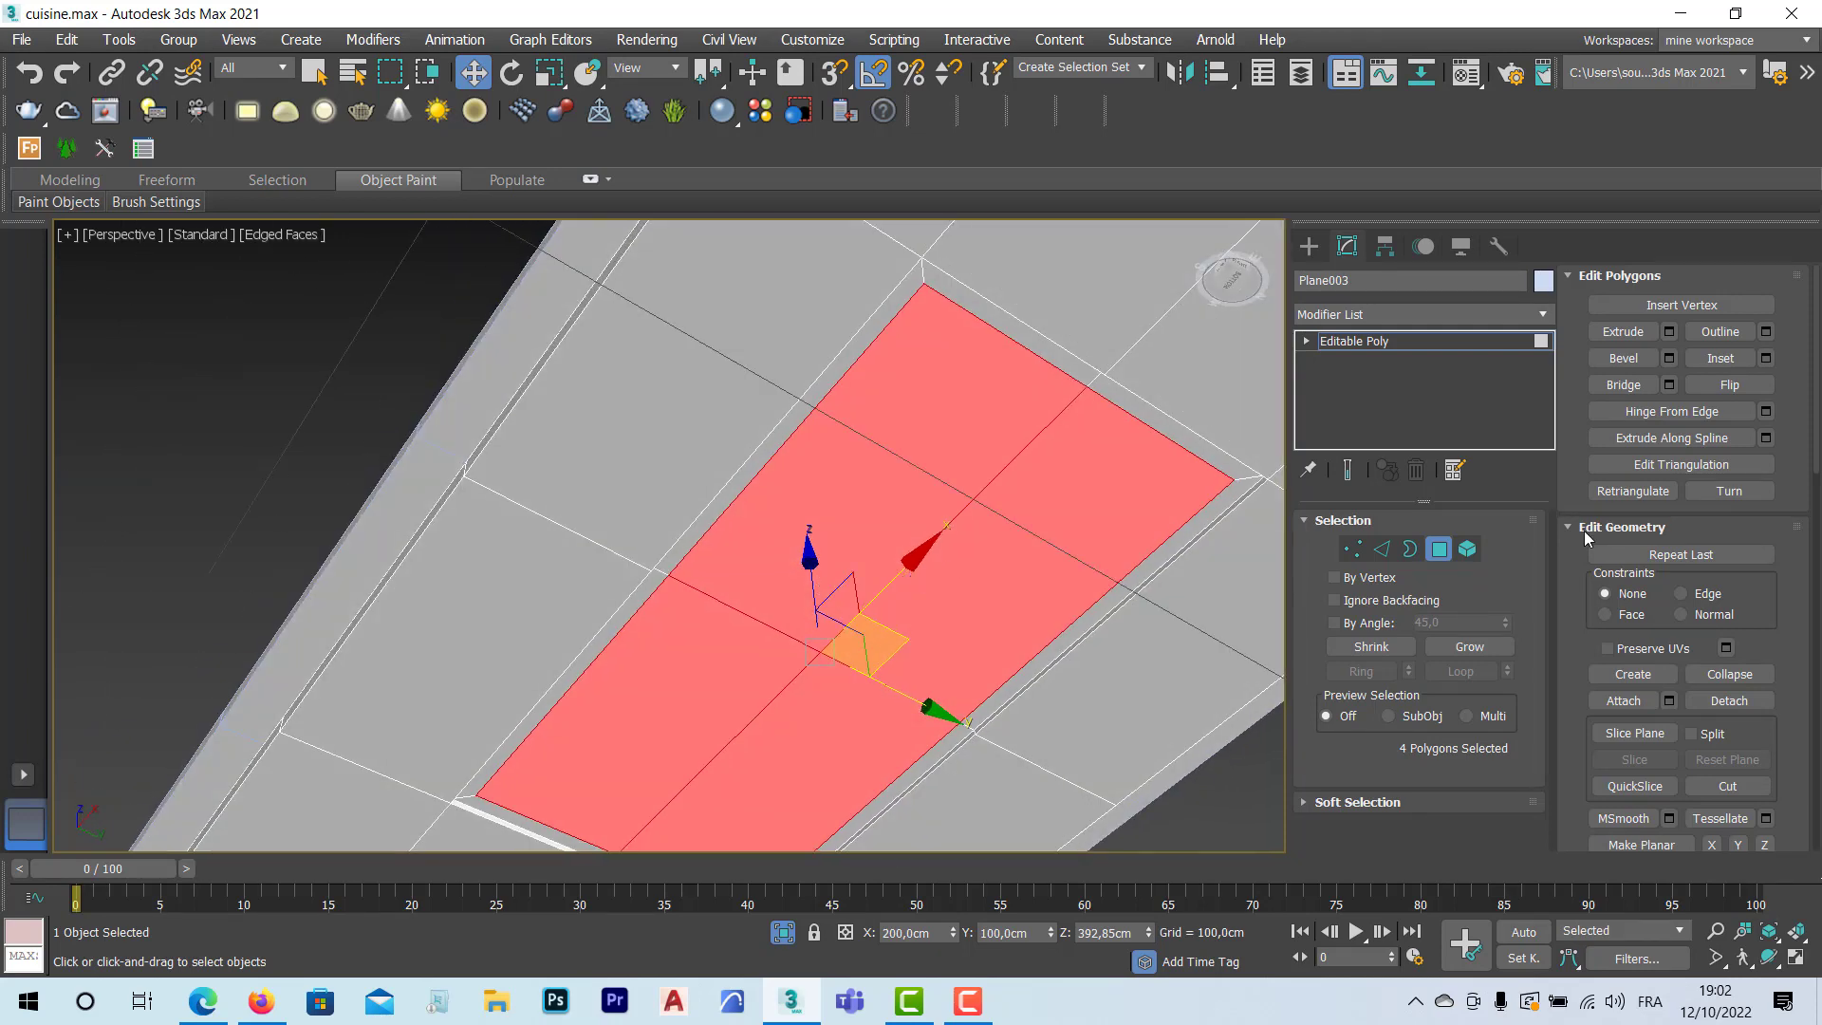
pyautogui.click(1669, 333)
pyautogui.moveTo(686, 588); pyautogui.dragTo(684, 370)
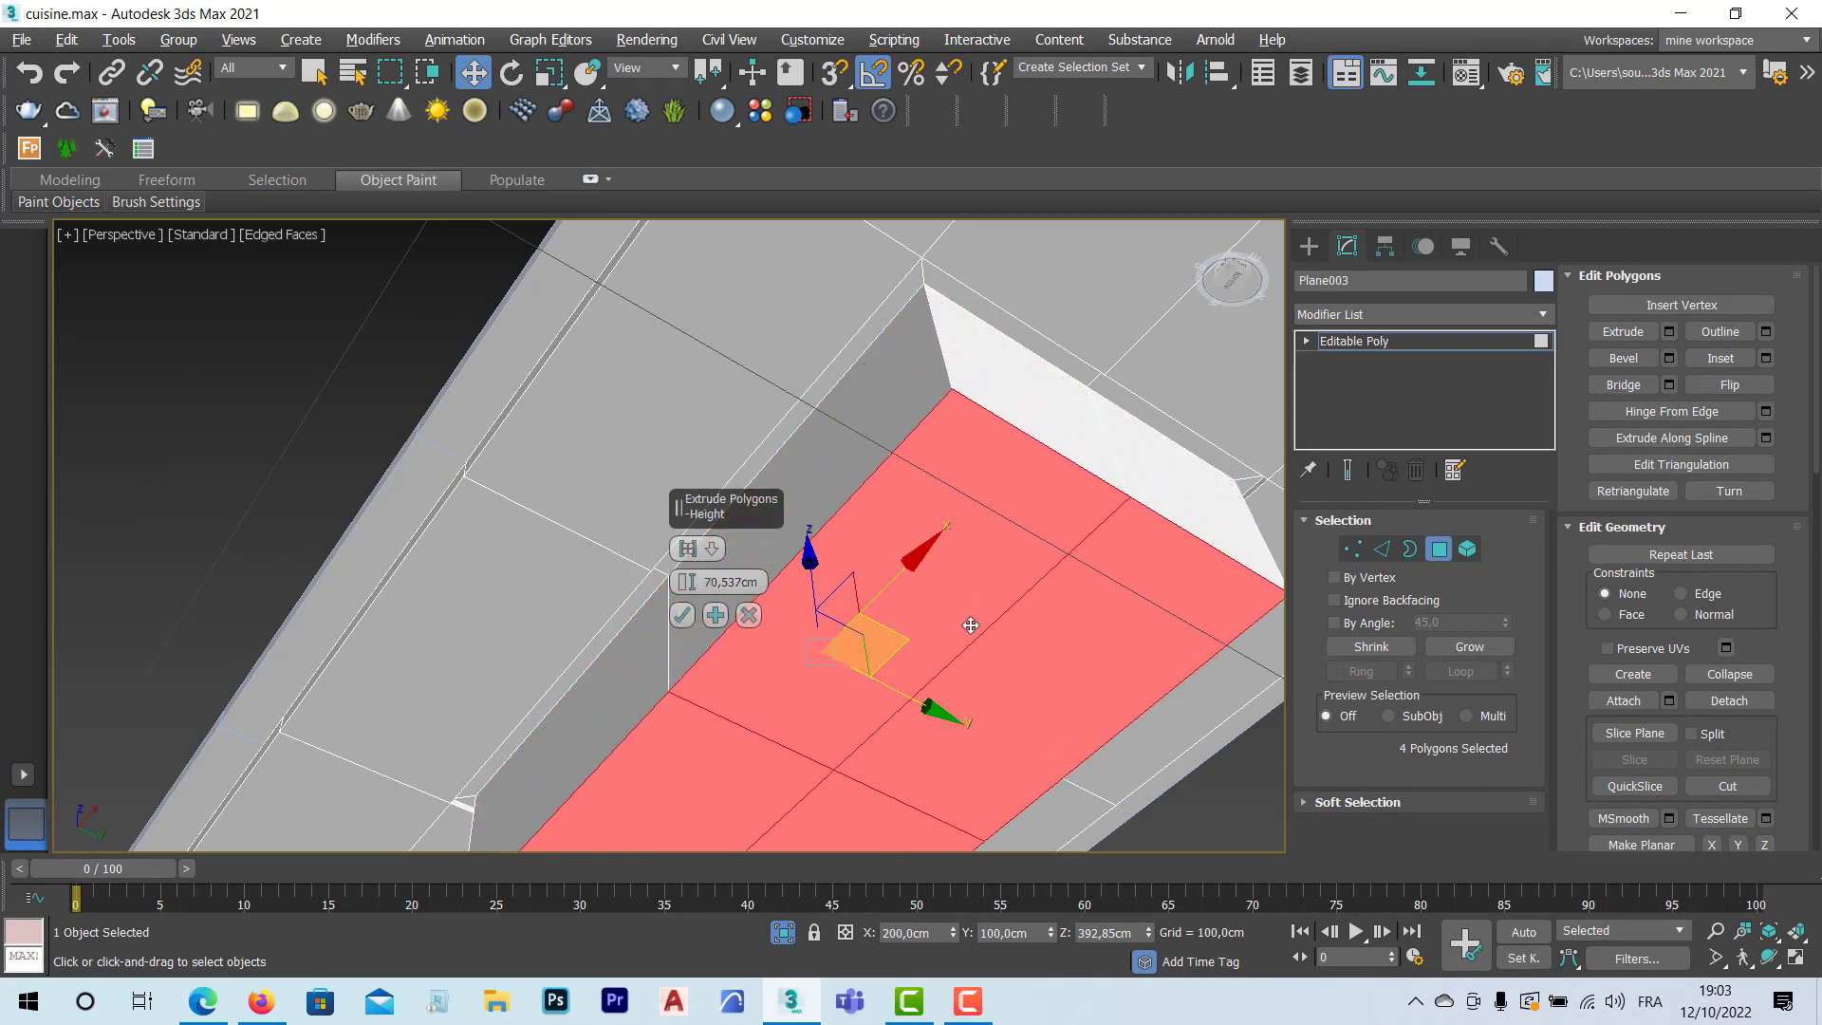
pyautogui.keyDown('alt'); pyautogui.moveTo(946, 521); pyautogui.dragTo(959, 558, button='middle'); pyautogui.keyUp('alt')
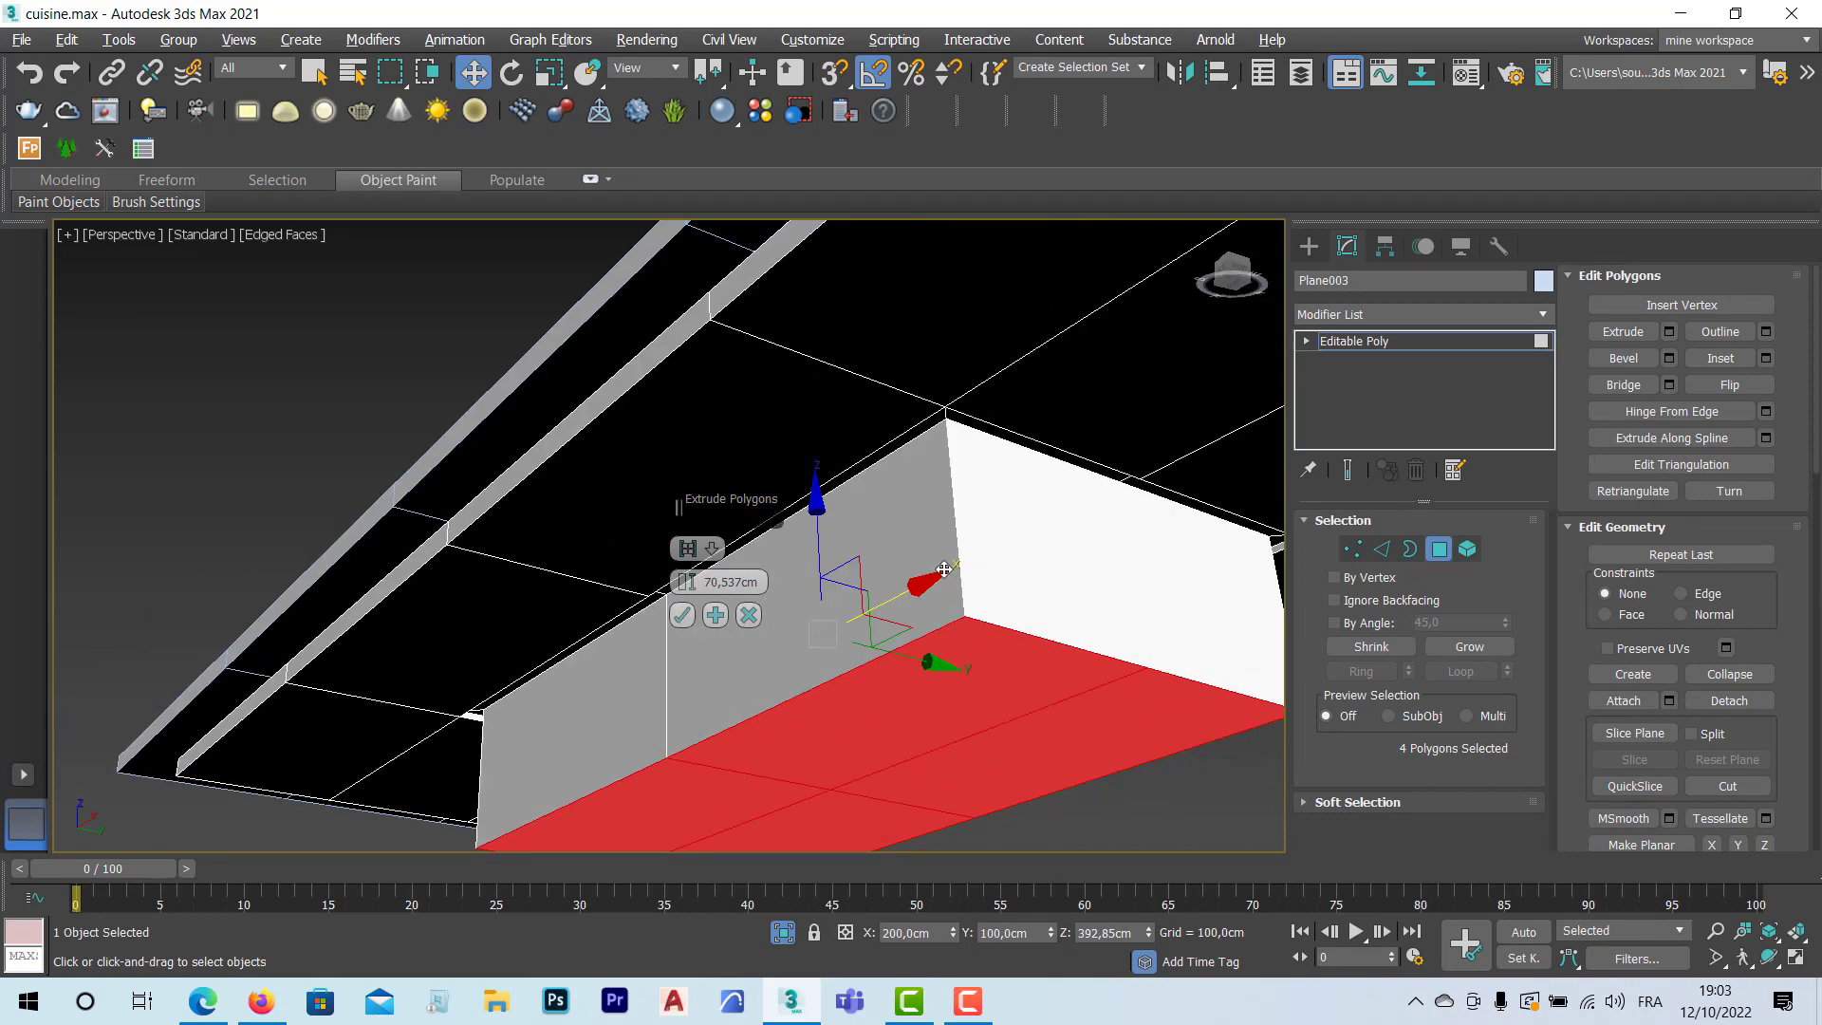
pyautogui.keyDown('alt'); pyautogui.moveTo(961, 435); pyautogui.dragTo(896, 368, button='middle'); pyautogui.keyUp('alt')
pyautogui.keyDown('alt'); pyautogui.moveTo(794, 319); pyautogui.dragTo(859, 493, button='middle'); pyautogui.keyUp('alt')
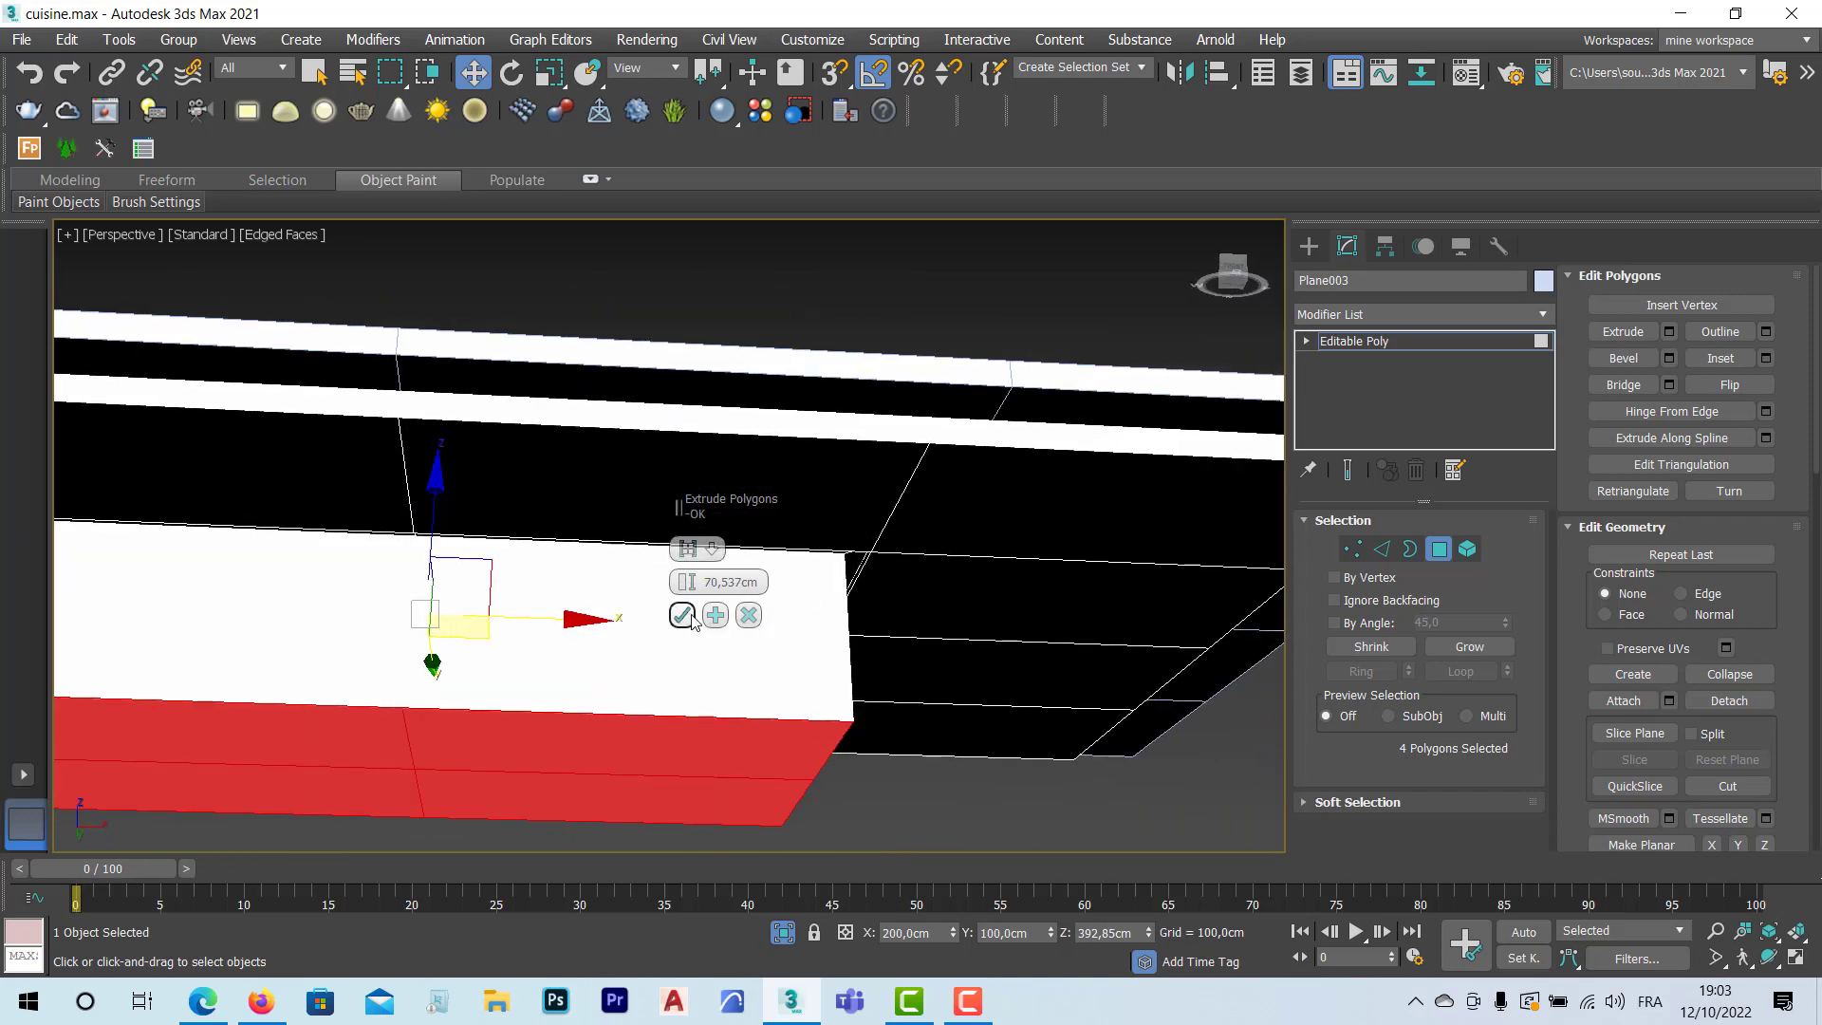
# Step: Set the extrusion height of the inset polygons to 100 cm and the extrusion type to By Polygon
pyautogui.moveTo(686, 581); pyautogui.dragTo(838, 672)
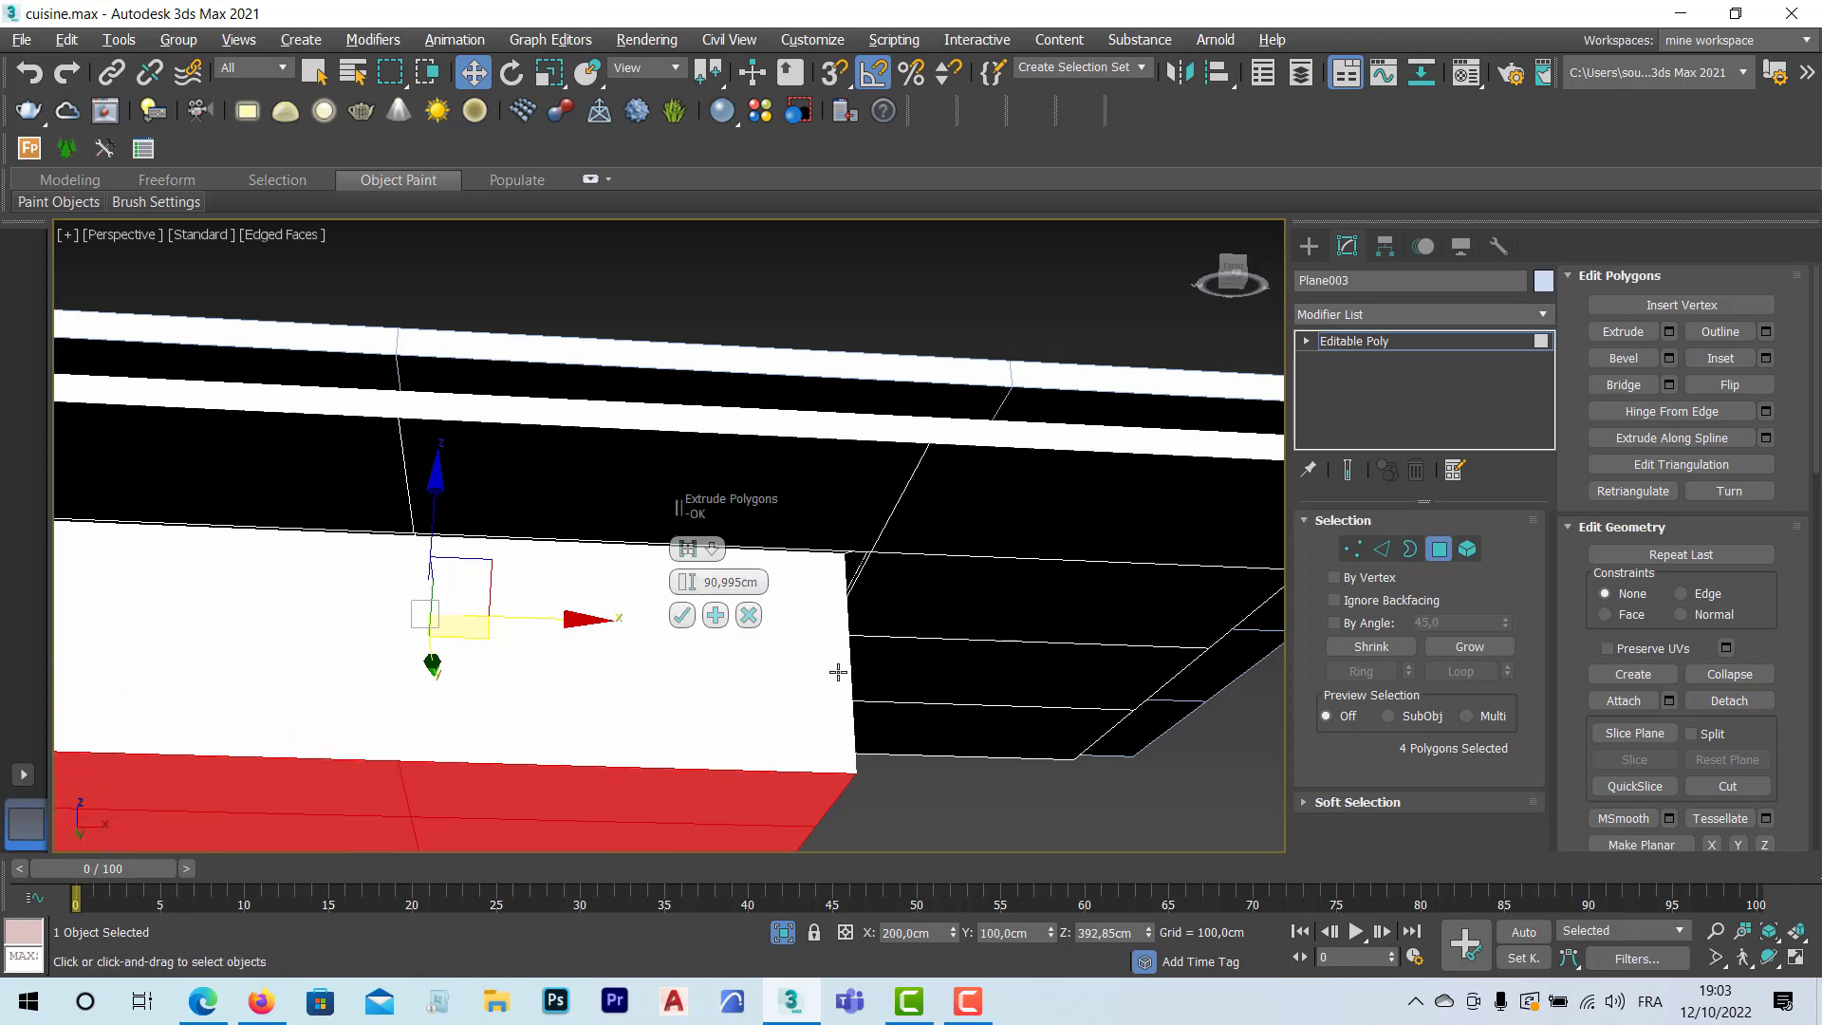
pyautogui.click(706, 588)
pyautogui.write('100')
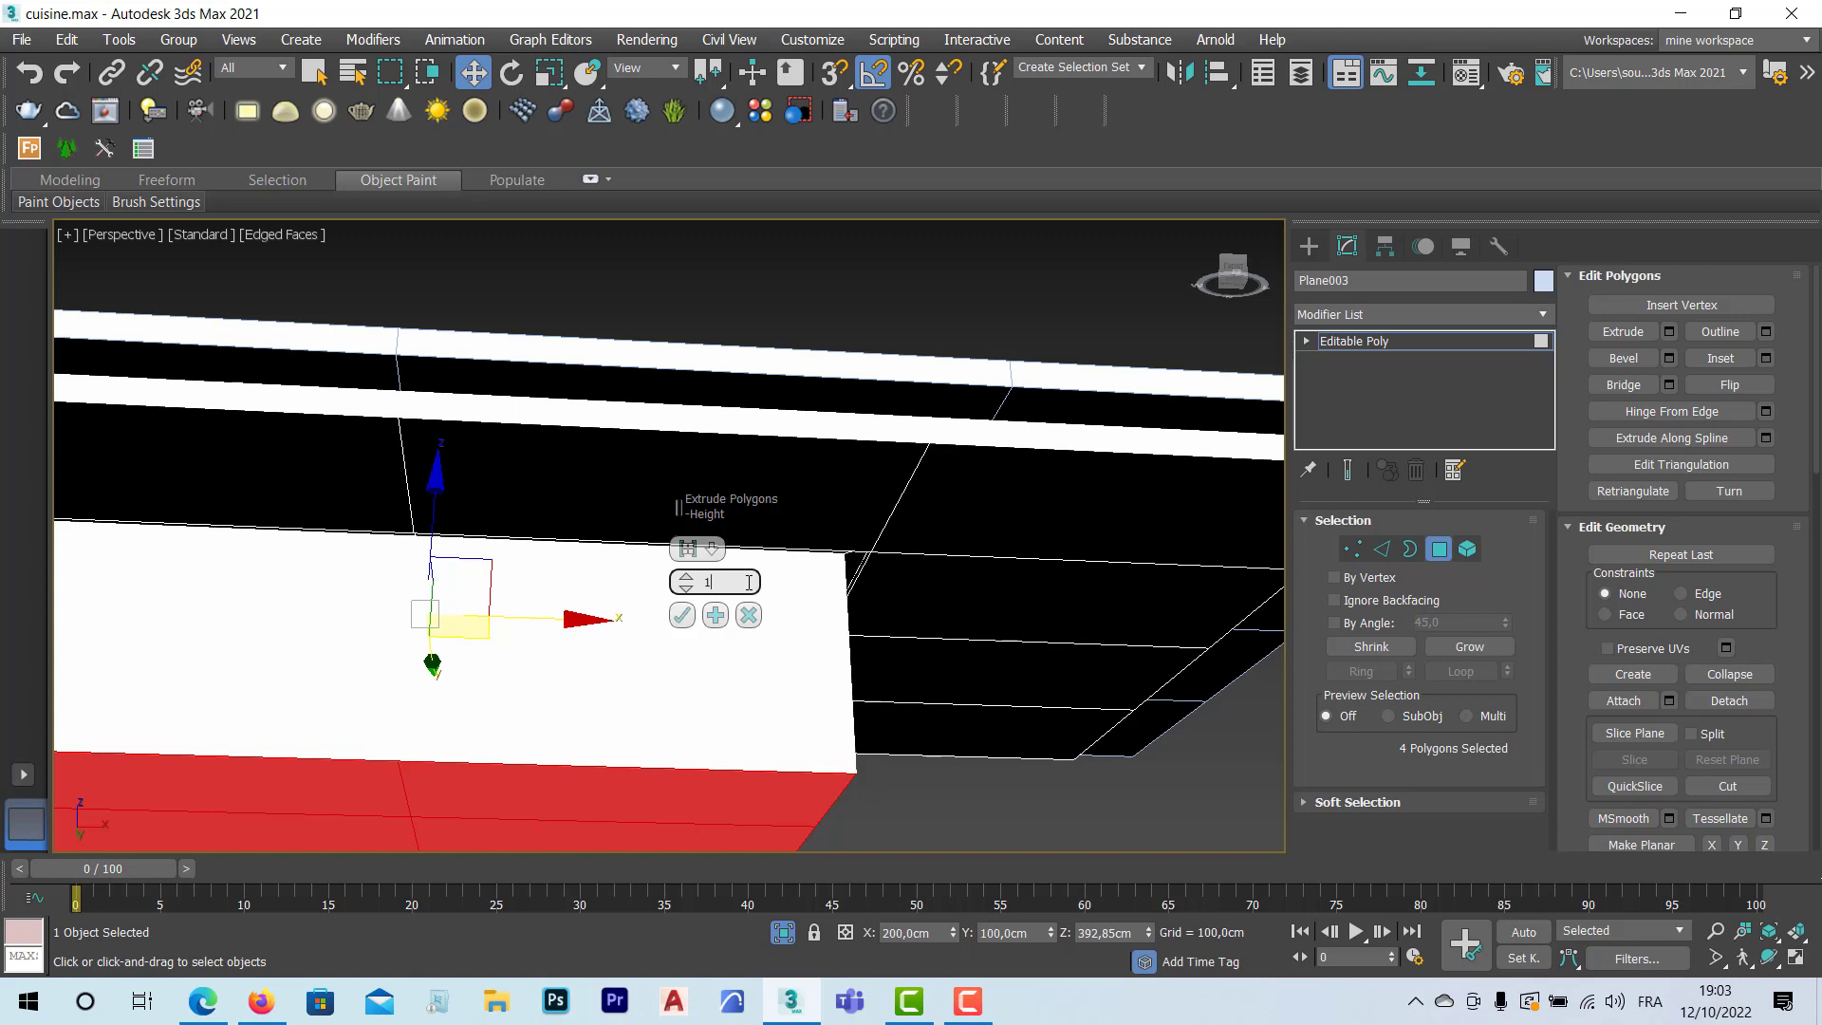
pyautogui.click(708, 553)
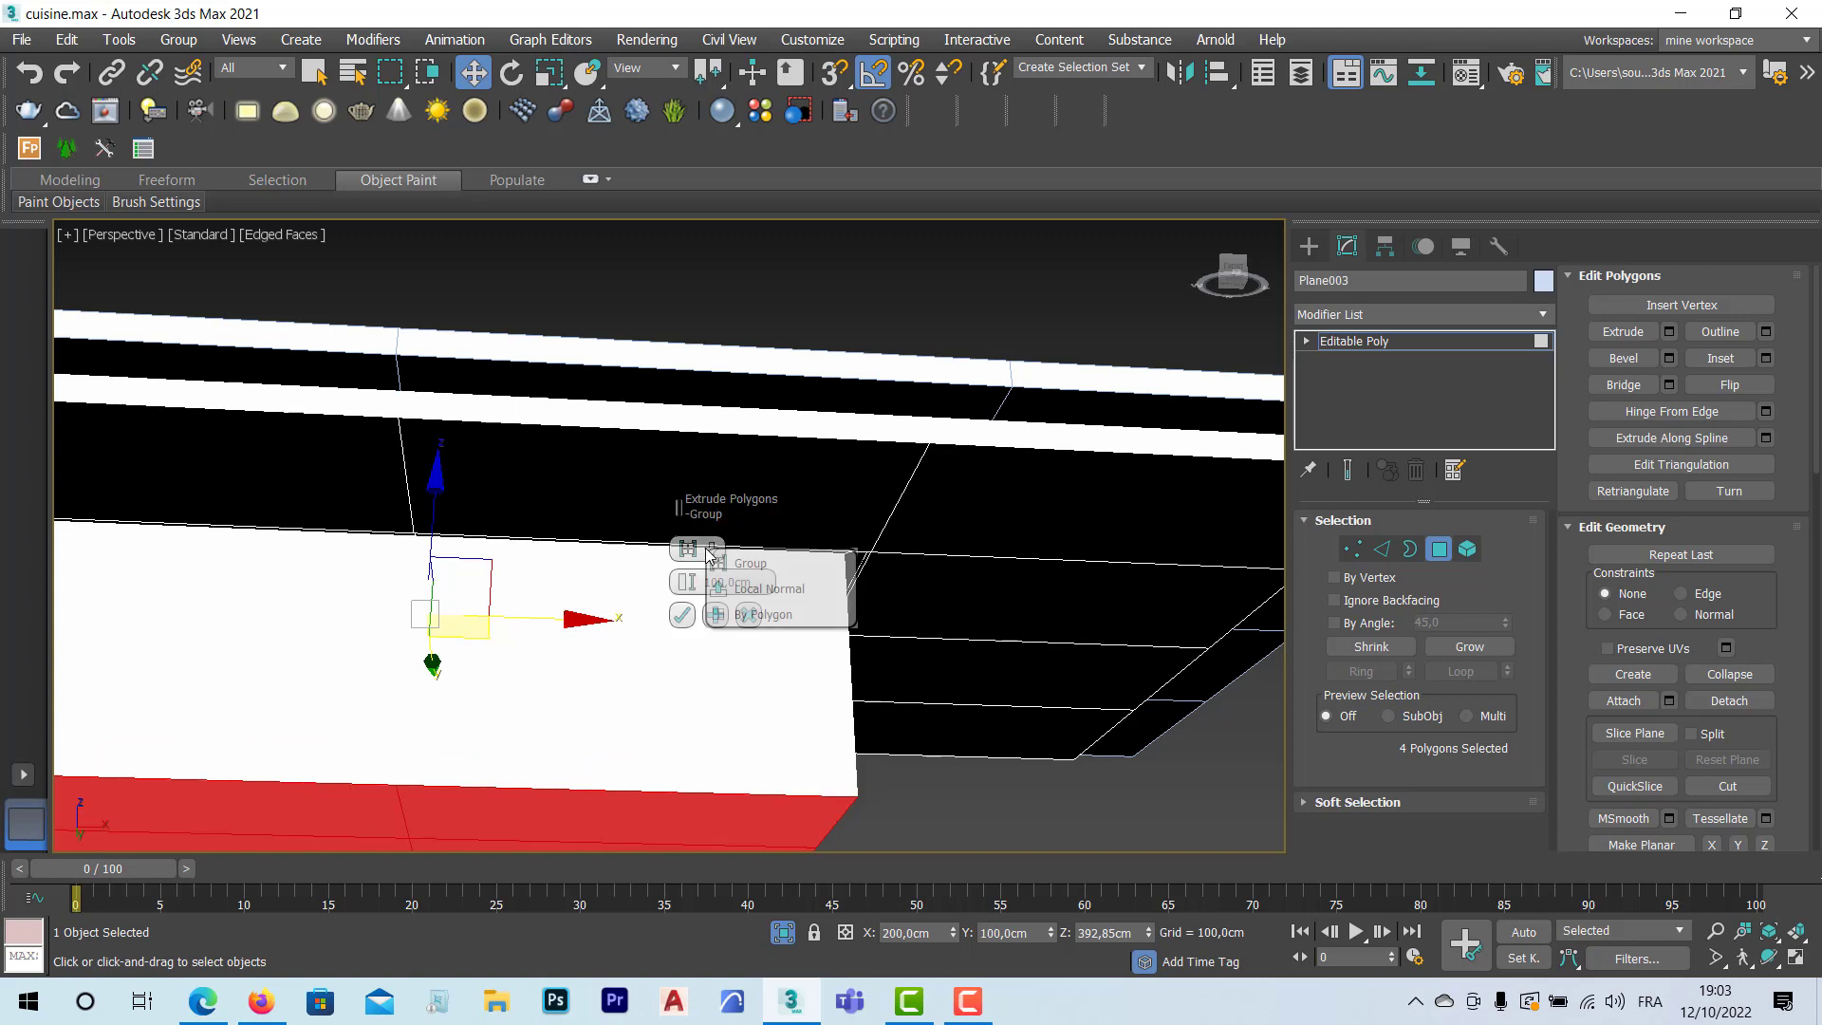
pyautogui.click(747, 615)
# Step: Compare the extruded block with the kitchen ceiling reference photo in Firefox, return to 3ds Max and apply the extrusion
pyautogui.moveTo(520, 679); pyautogui.dragTo(265, 522, button='middle')
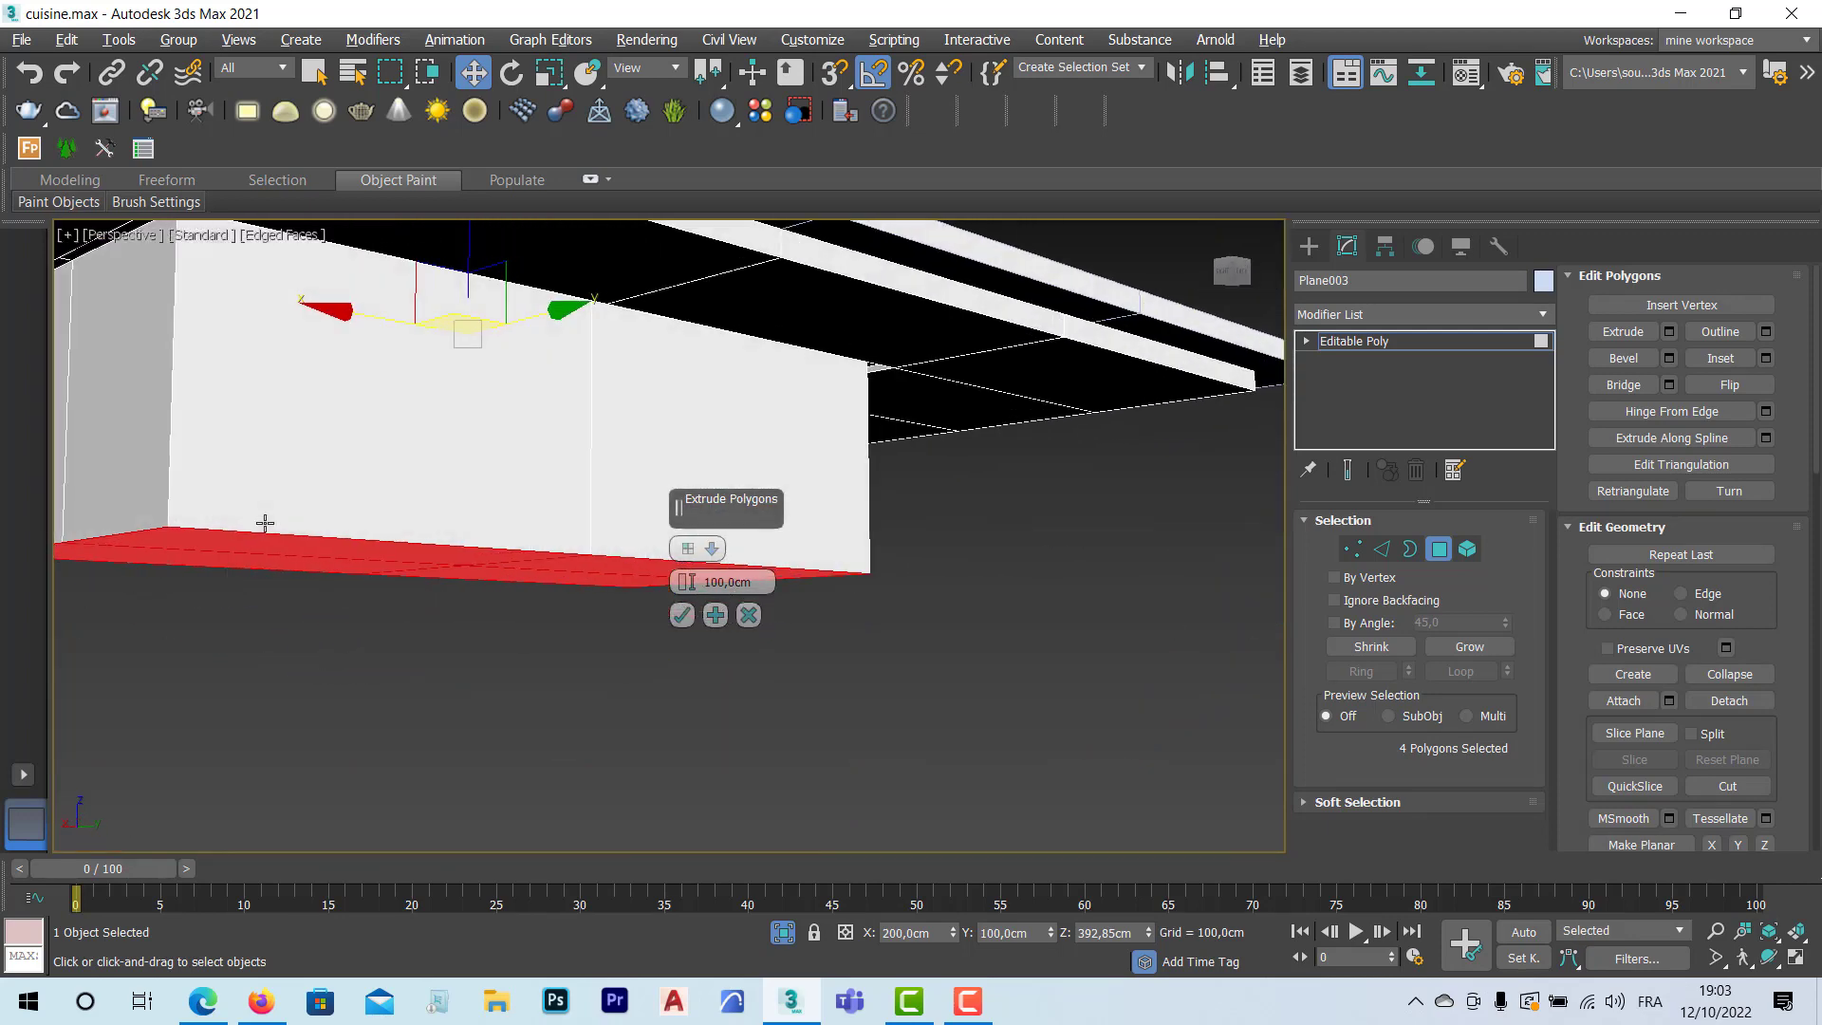
pyautogui.hotkey('alt', 'Tab')
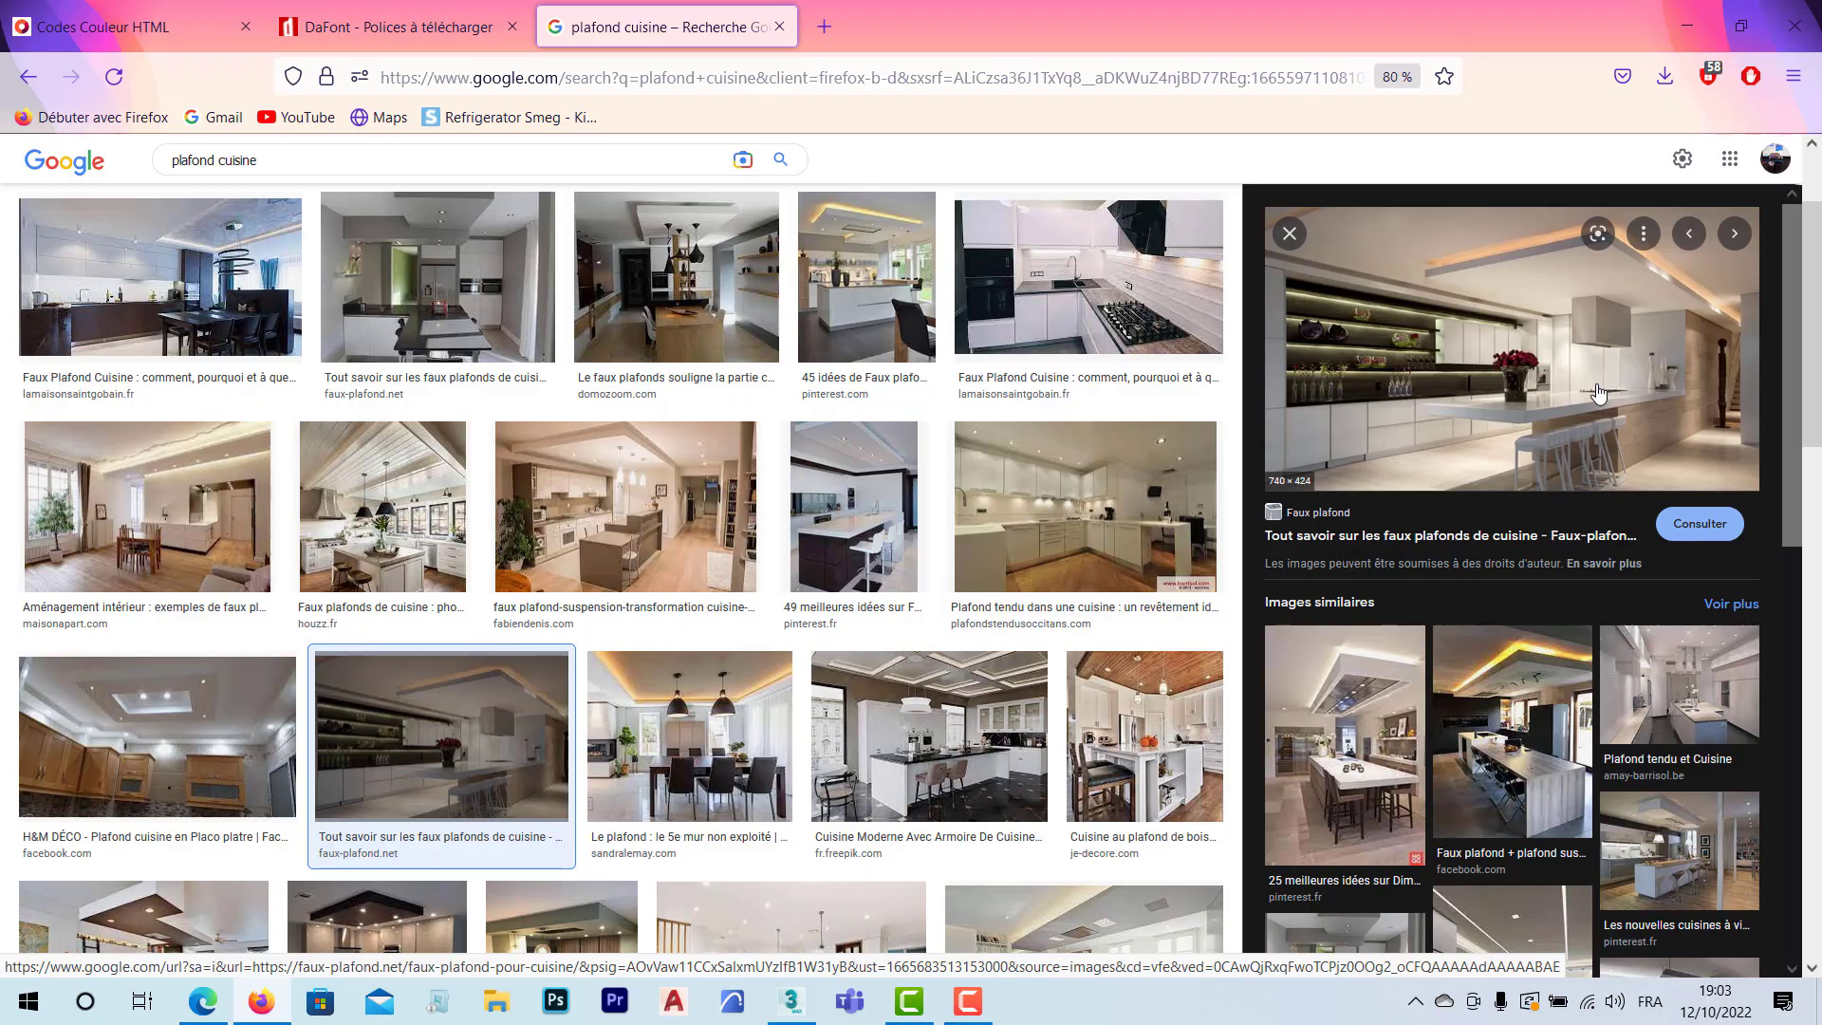
pyautogui.hotkey('alt', 'Tab')
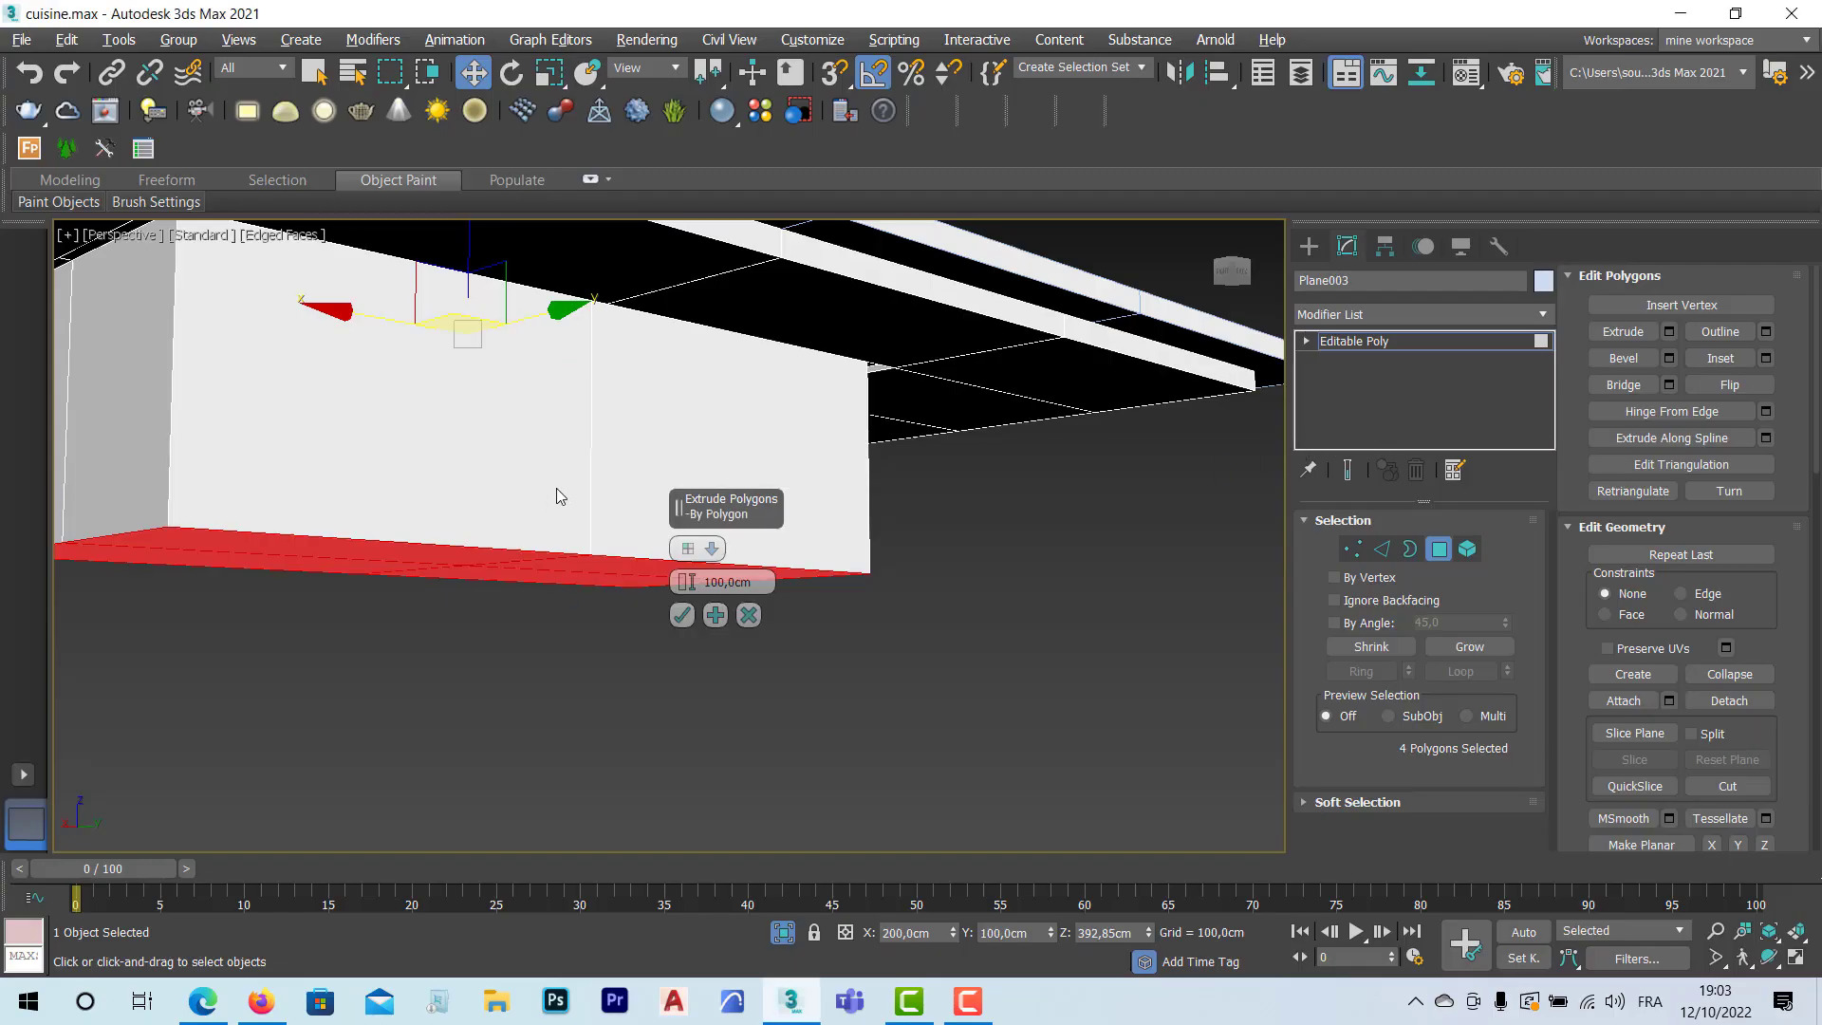
pyautogui.keyDown('alt'); pyautogui.moveTo(491, 447); pyautogui.dragTo(549, 402, button='middle'); pyautogui.keyUp('alt')
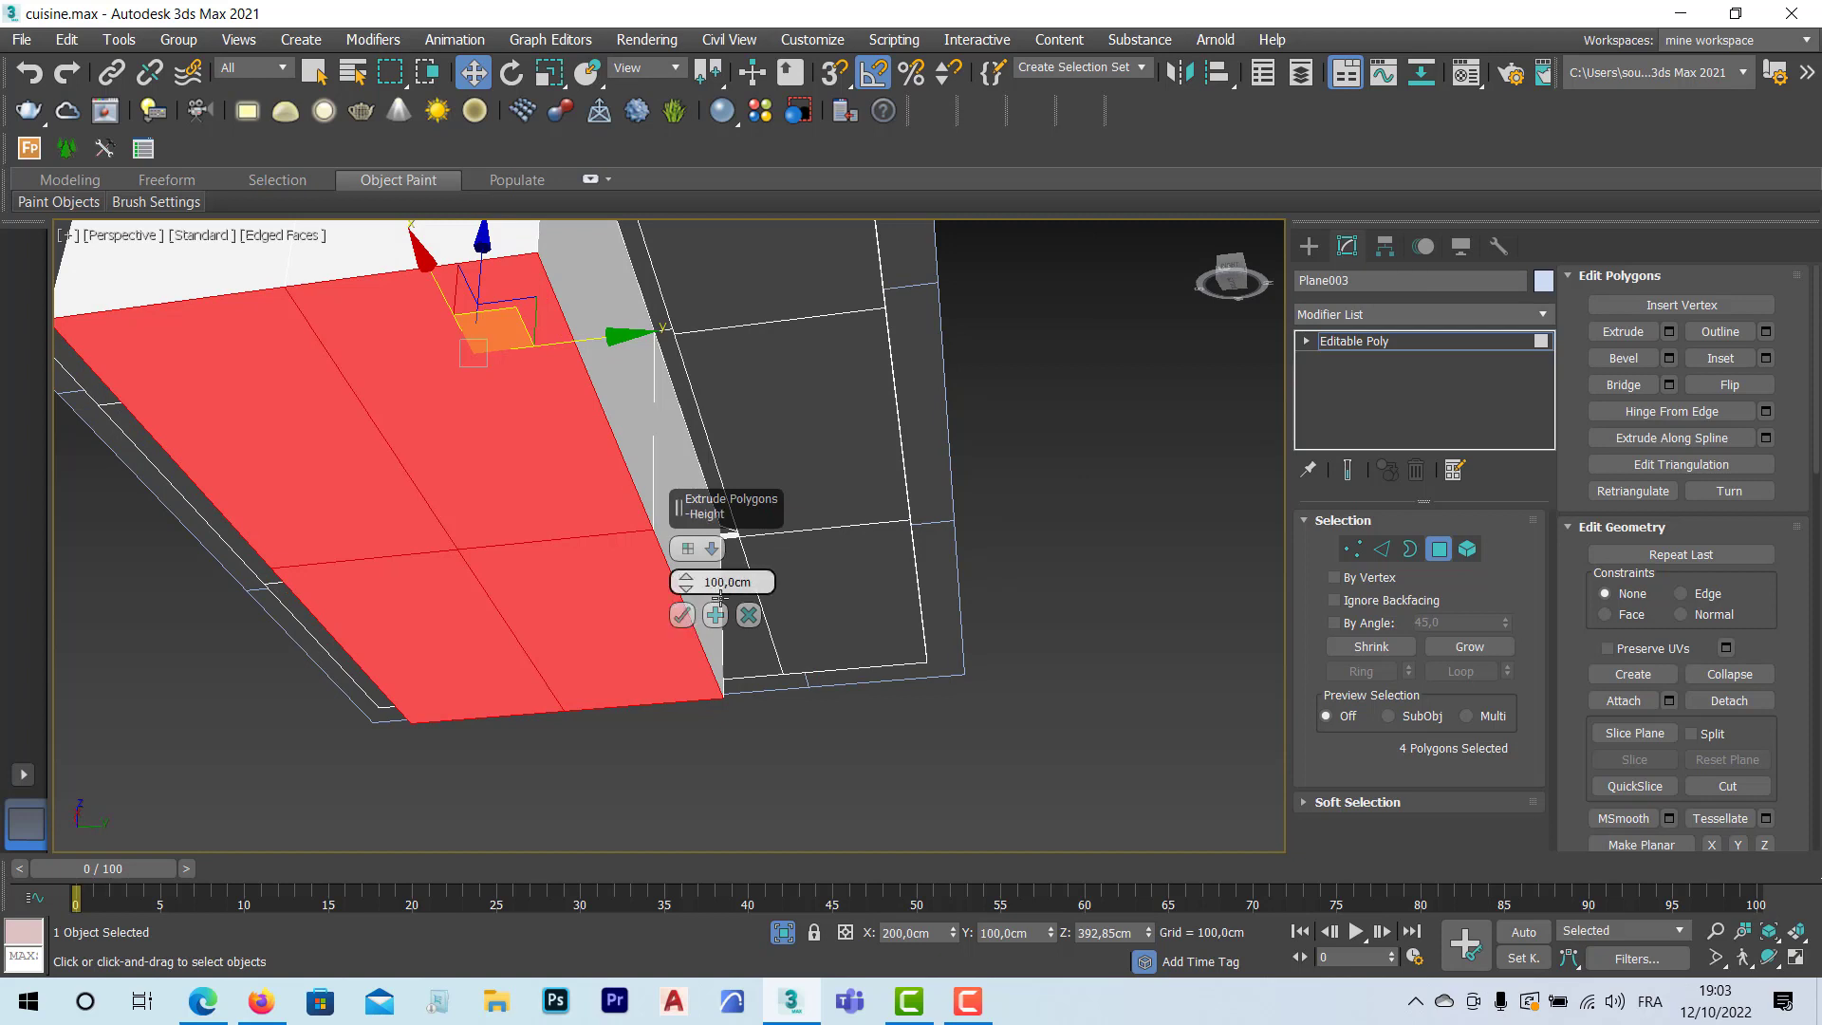
pyautogui.click(683, 616)
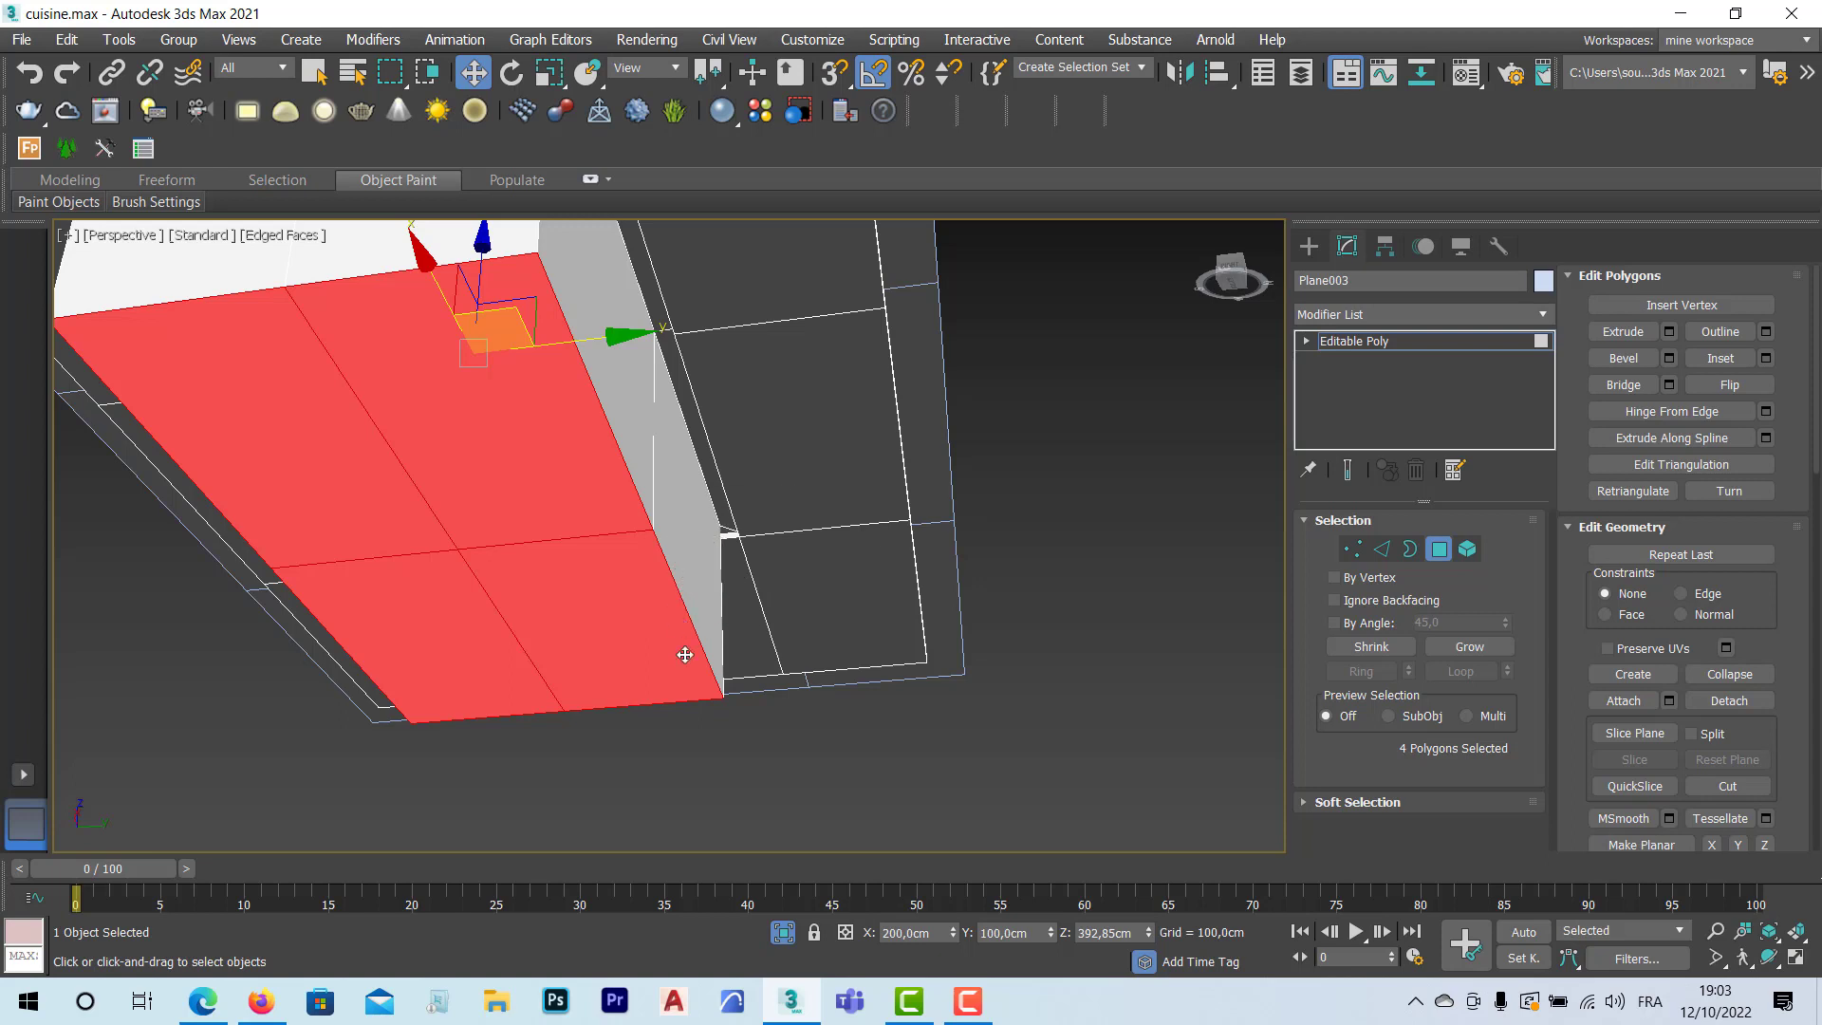
# Step: Start an Inset of the block's four bottom polygons and compare the By Polygon and Group types, ending on Group
pyautogui.moveTo(683, 645); pyautogui.dragTo(750, 702, button='middle')
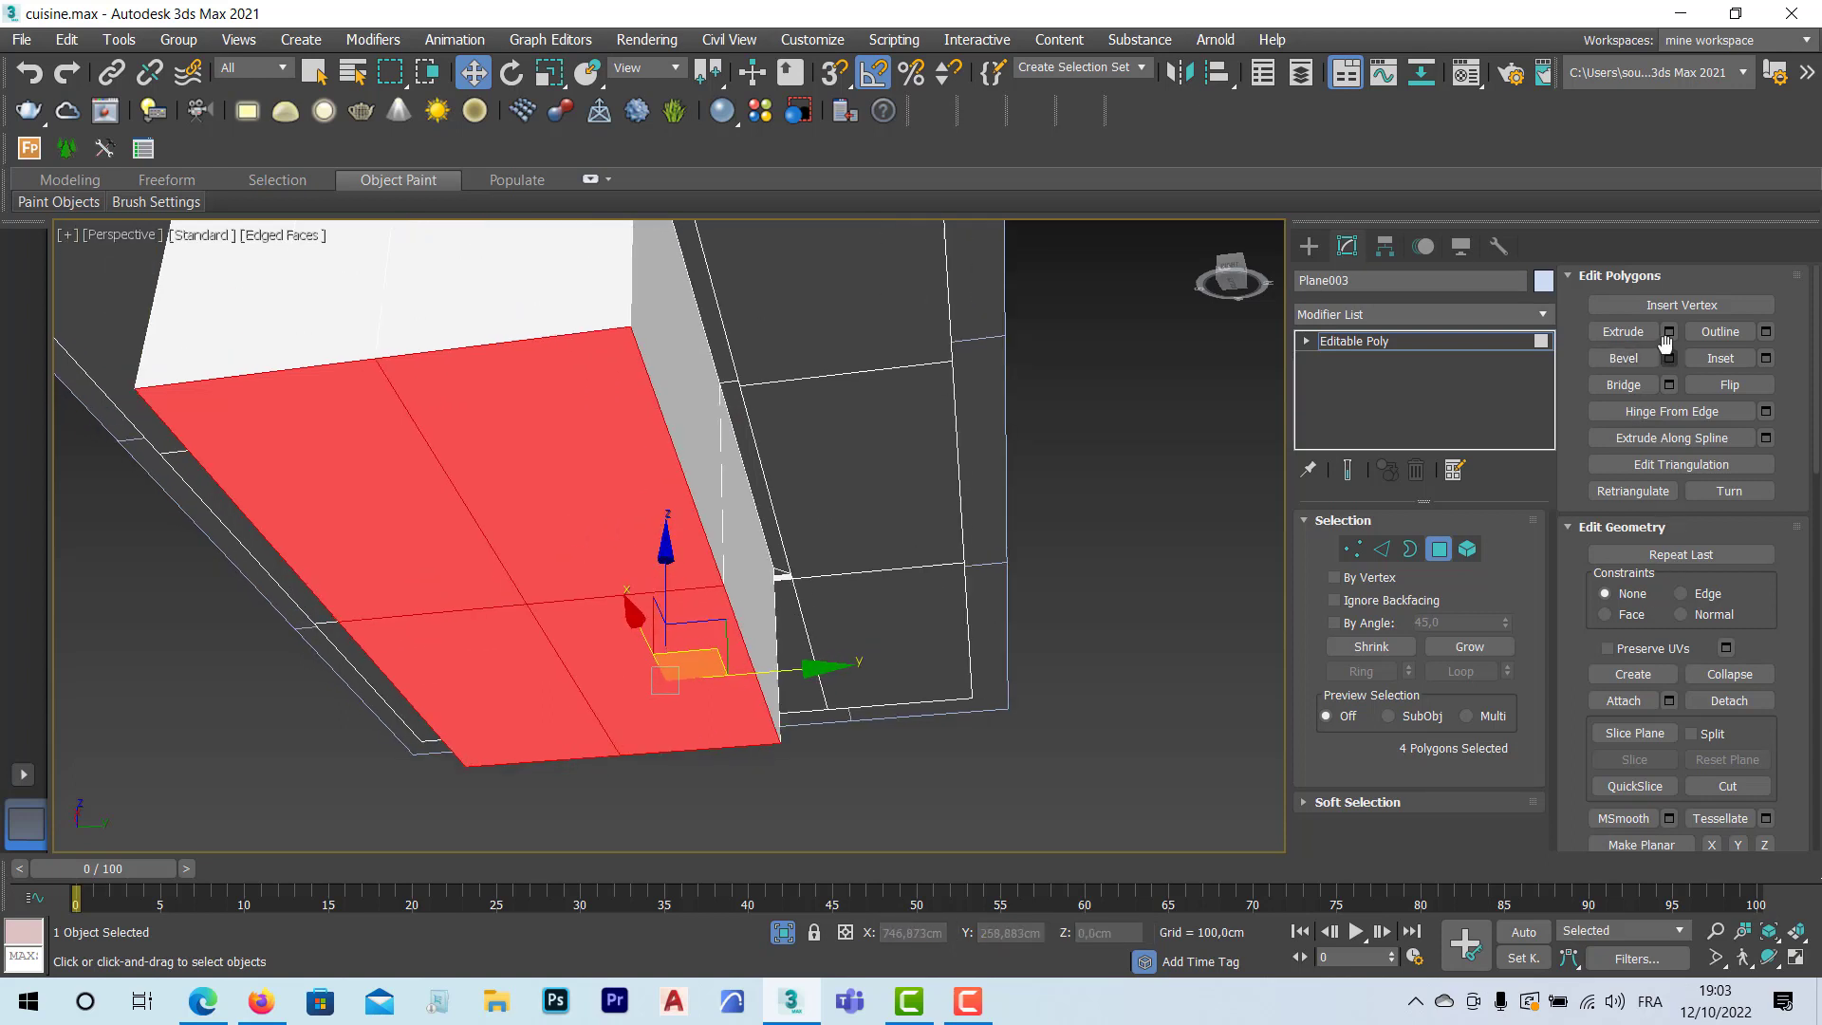
pyautogui.click(1766, 358)
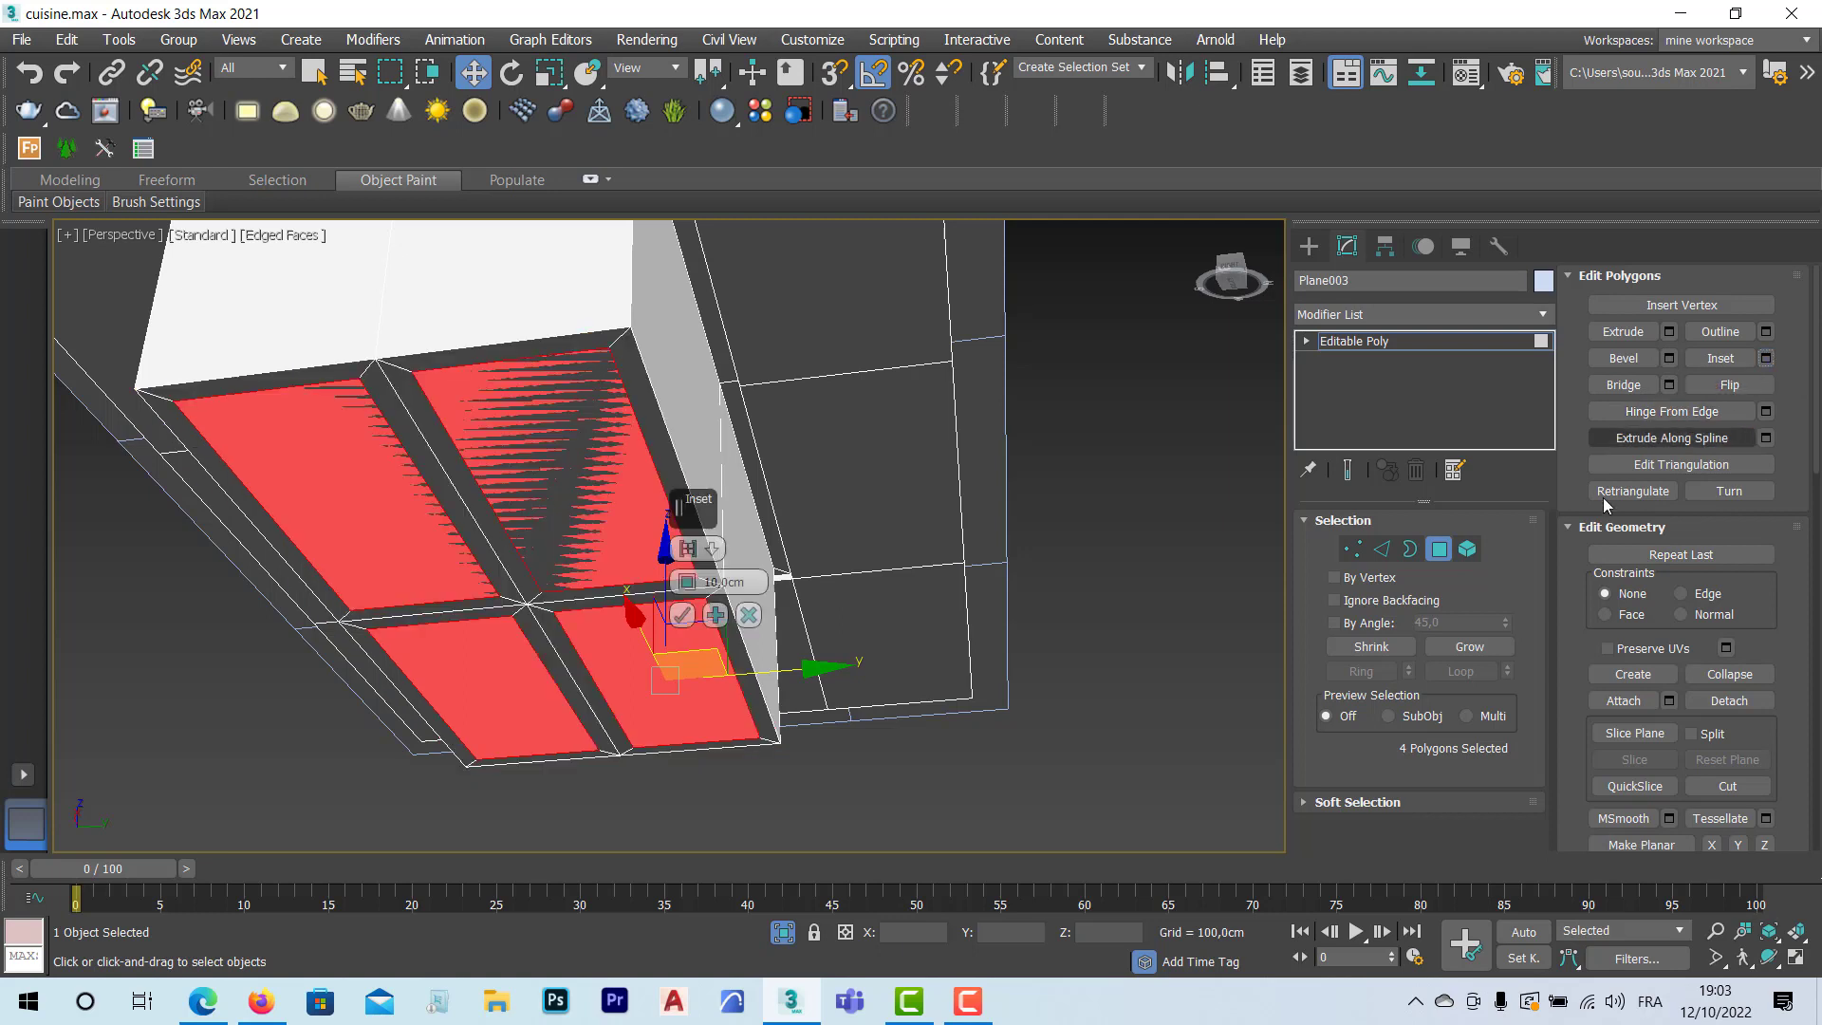
pyautogui.click(709, 550)
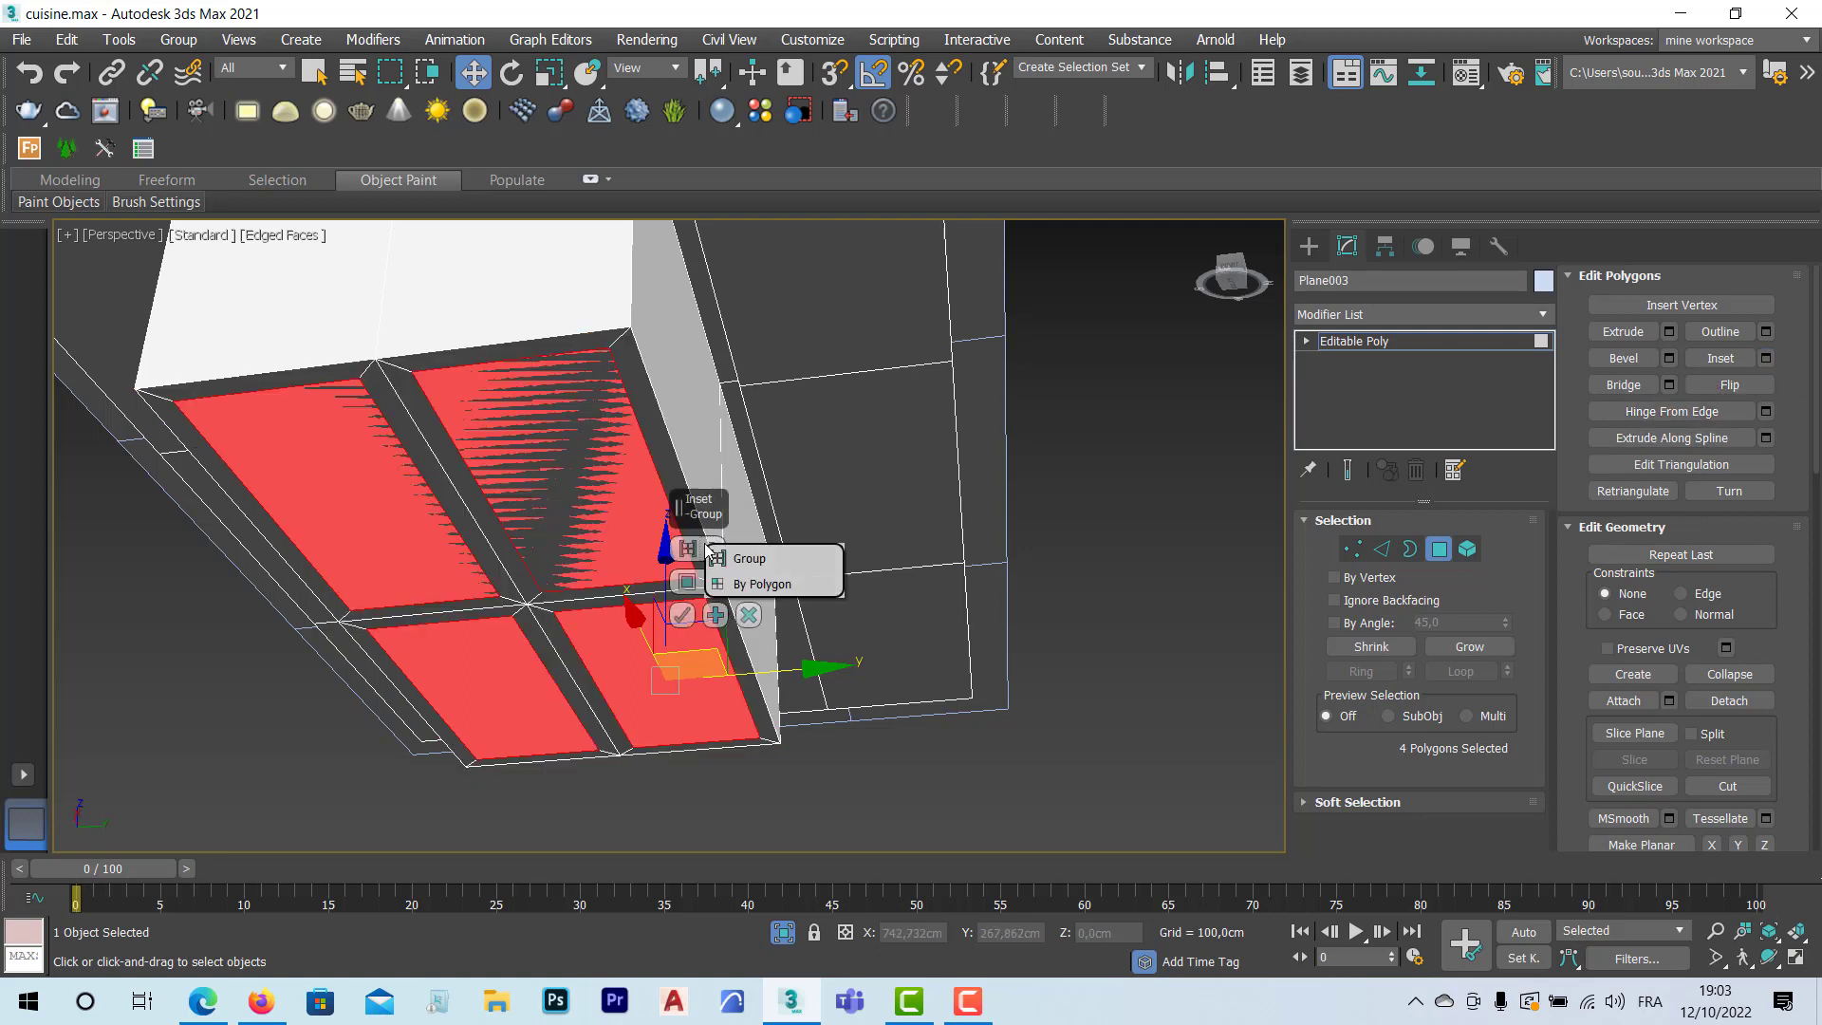
pyautogui.click(754, 582)
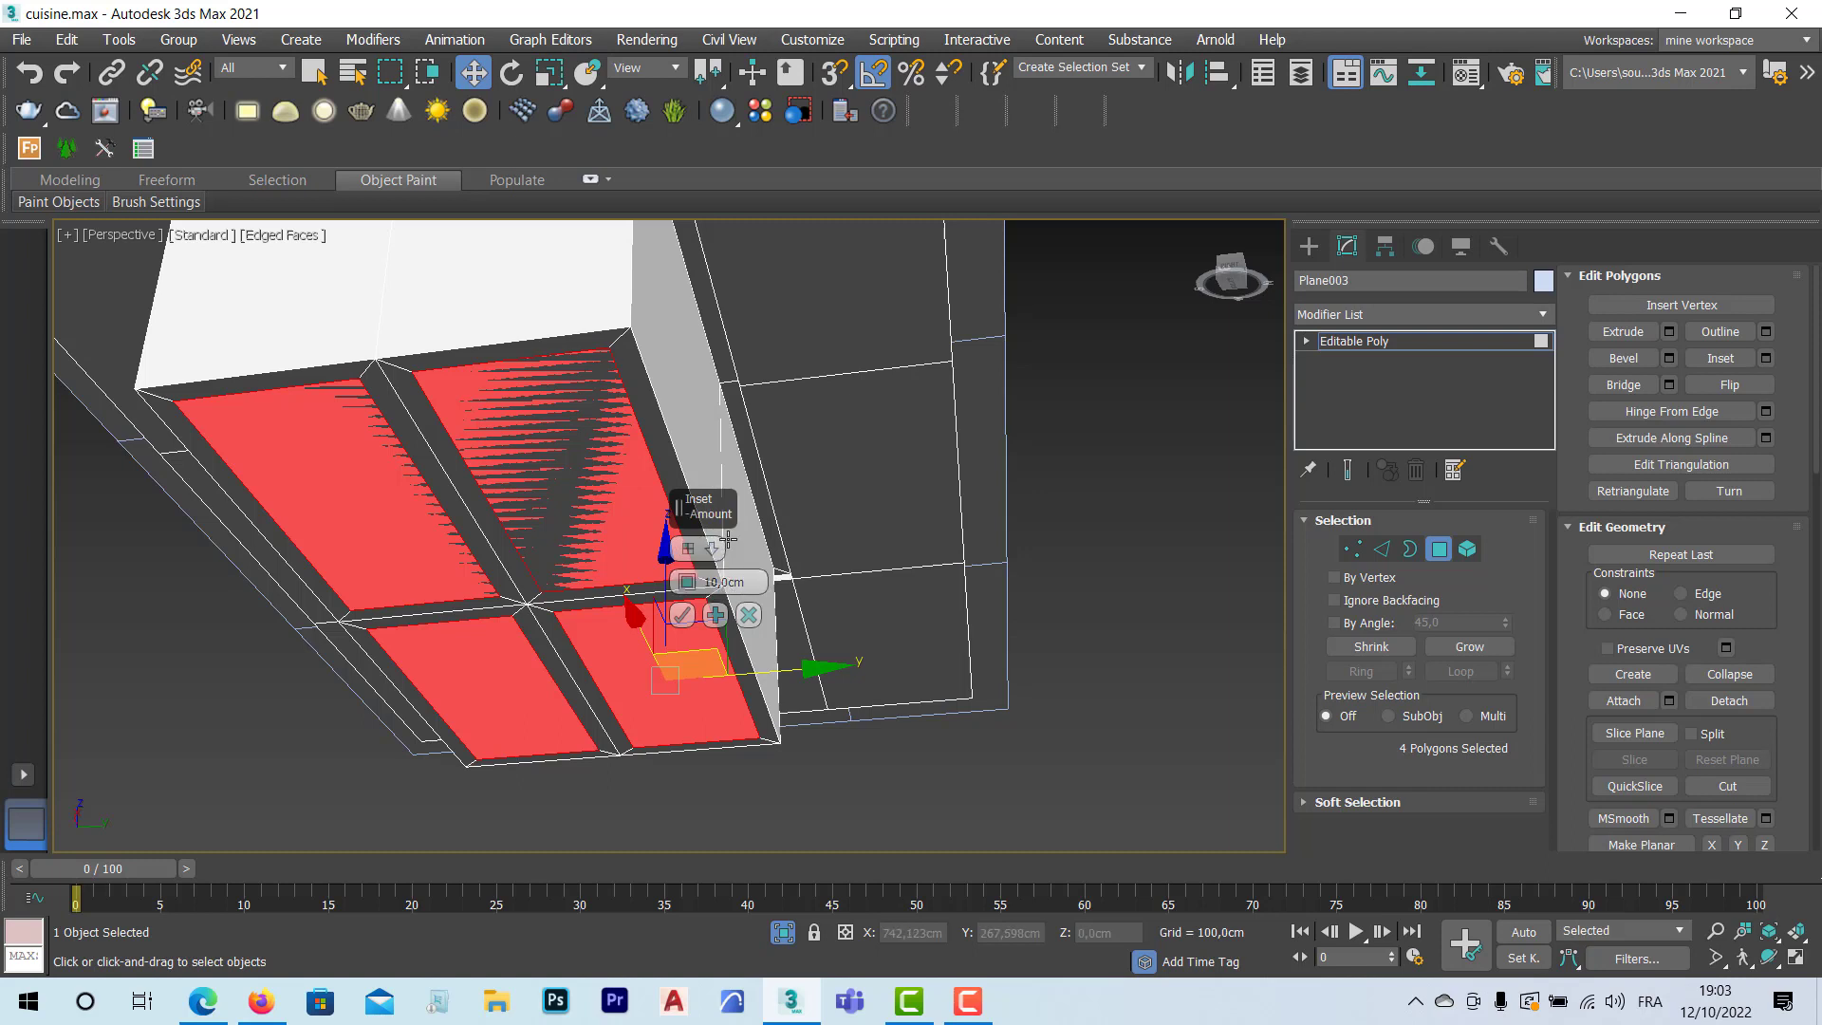
pyautogui.click(711, 549)
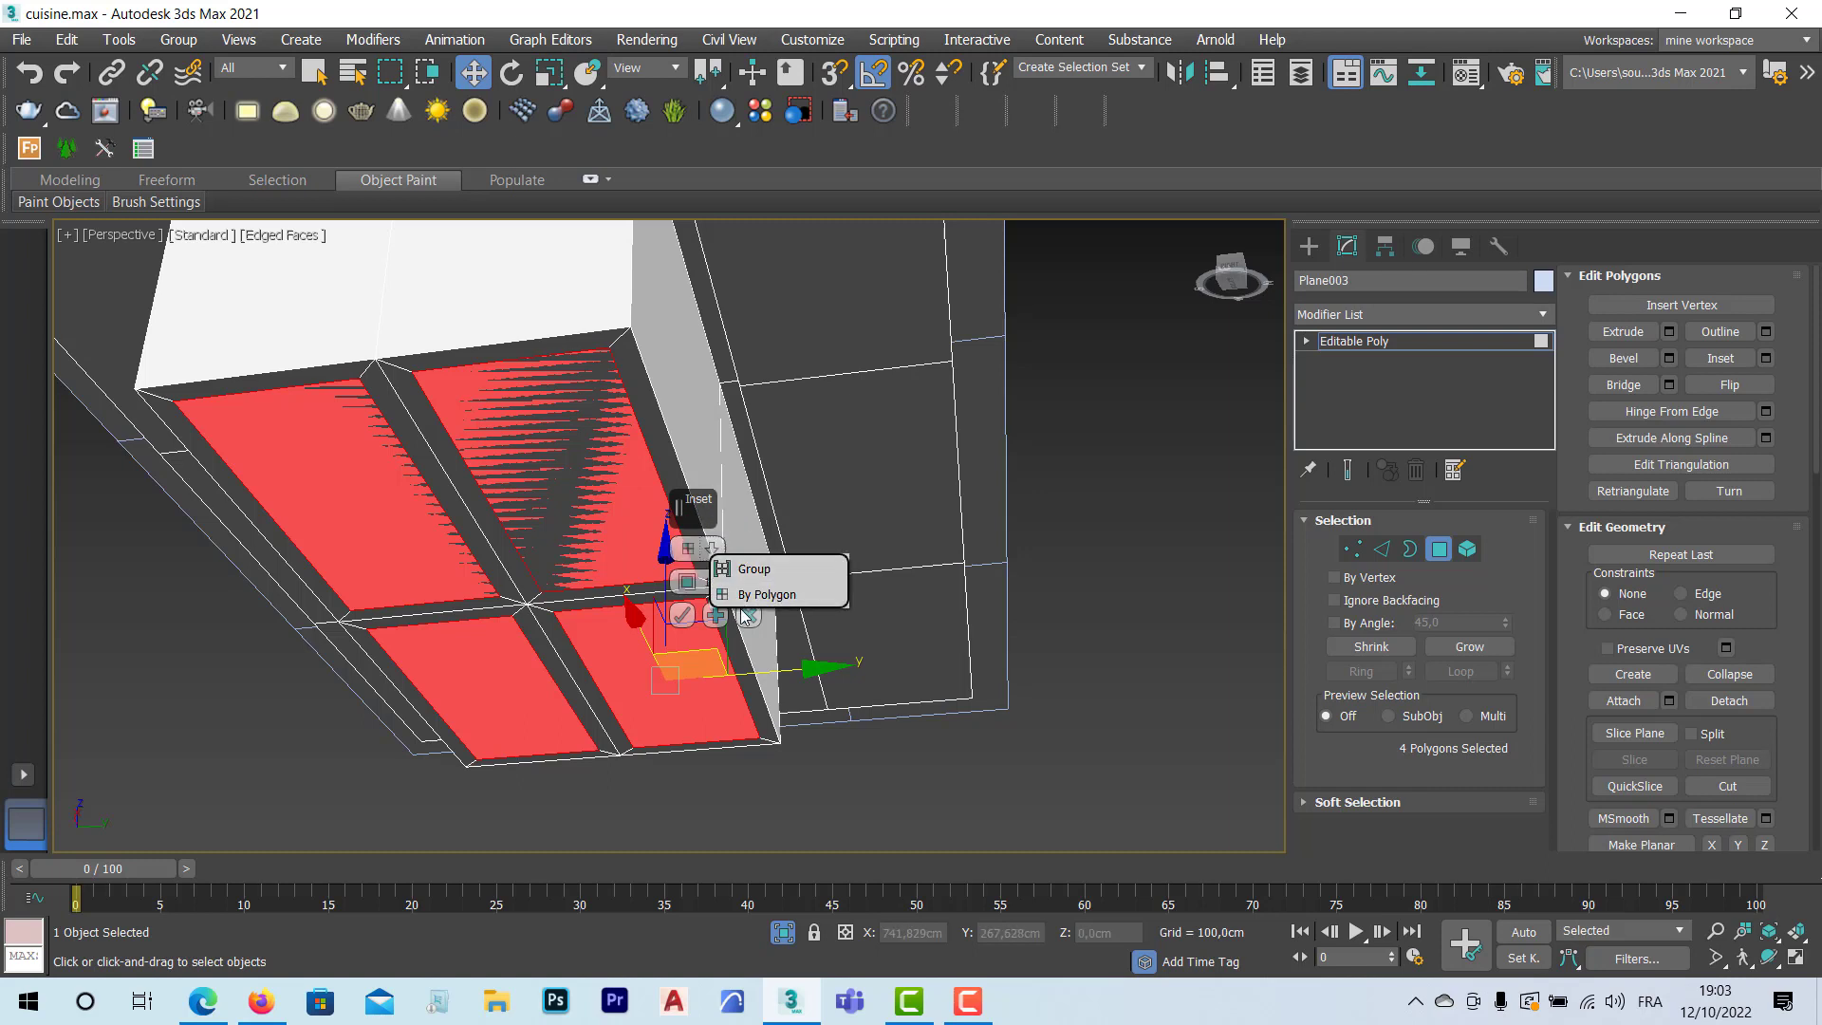
pyautogui.click(764, 594)
pyautogui.click(721, 554)
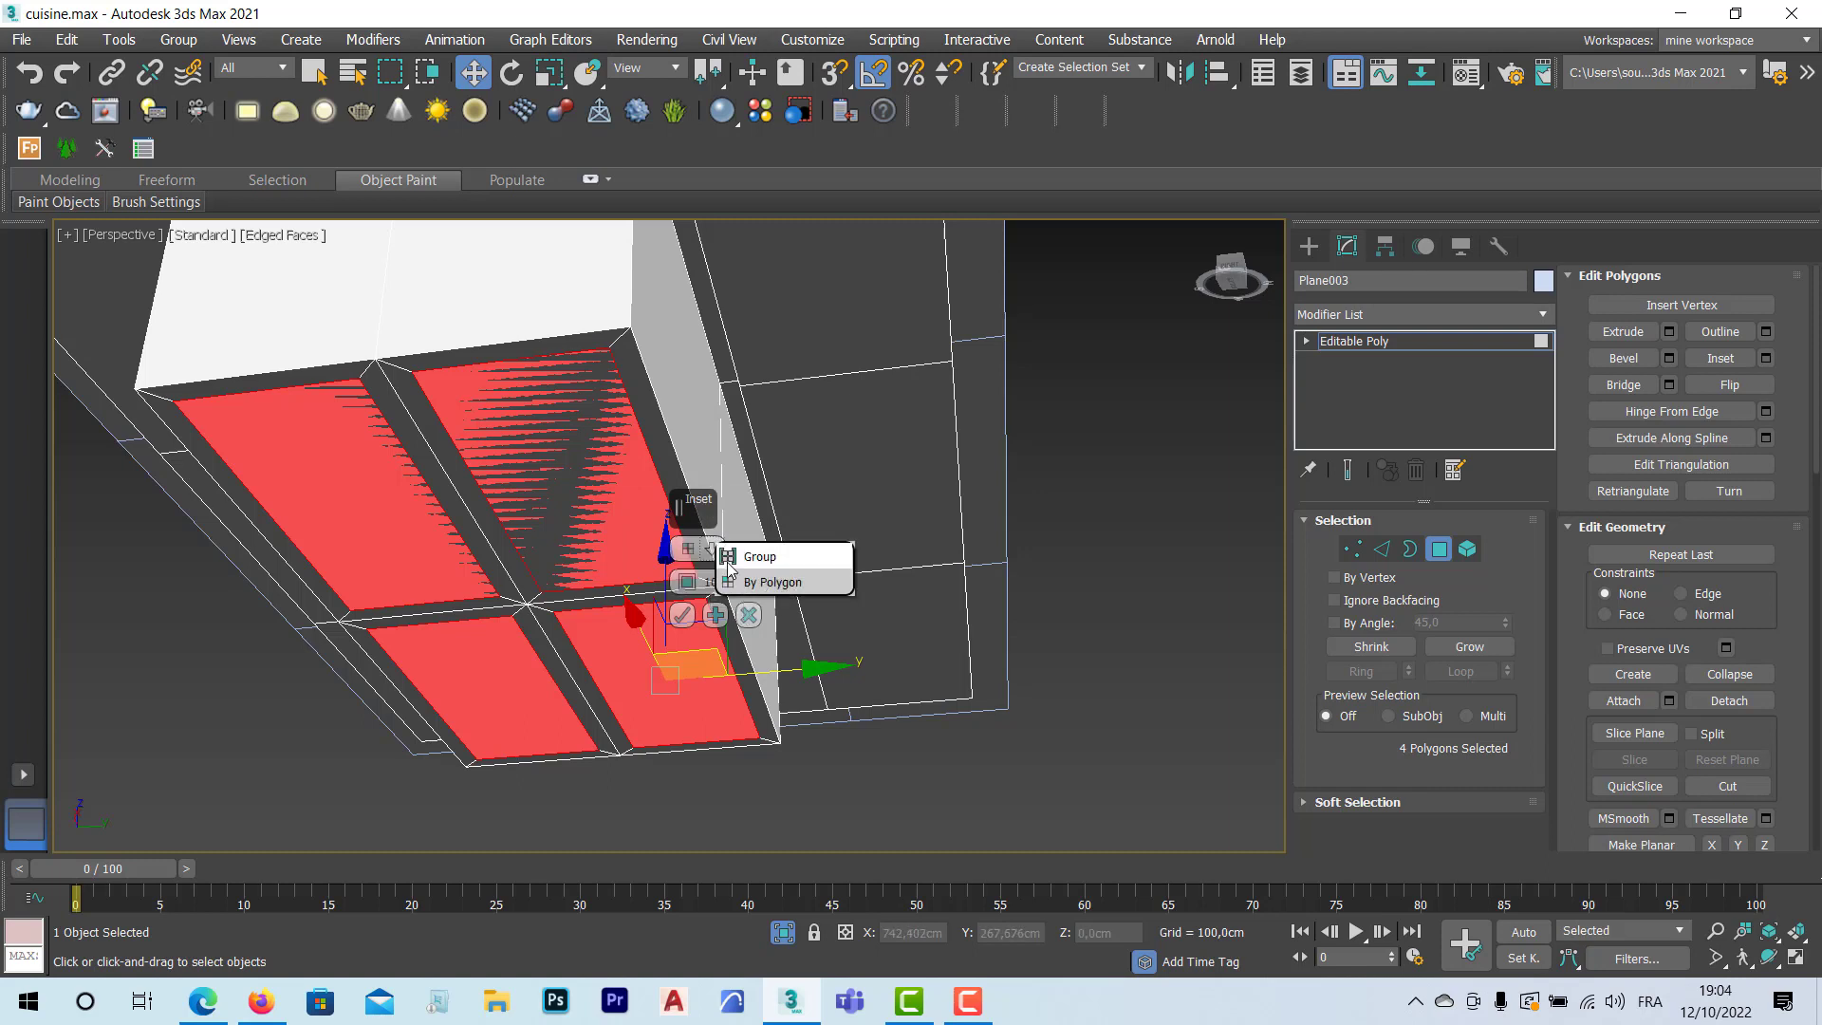
pyautogui.click(749, 556)
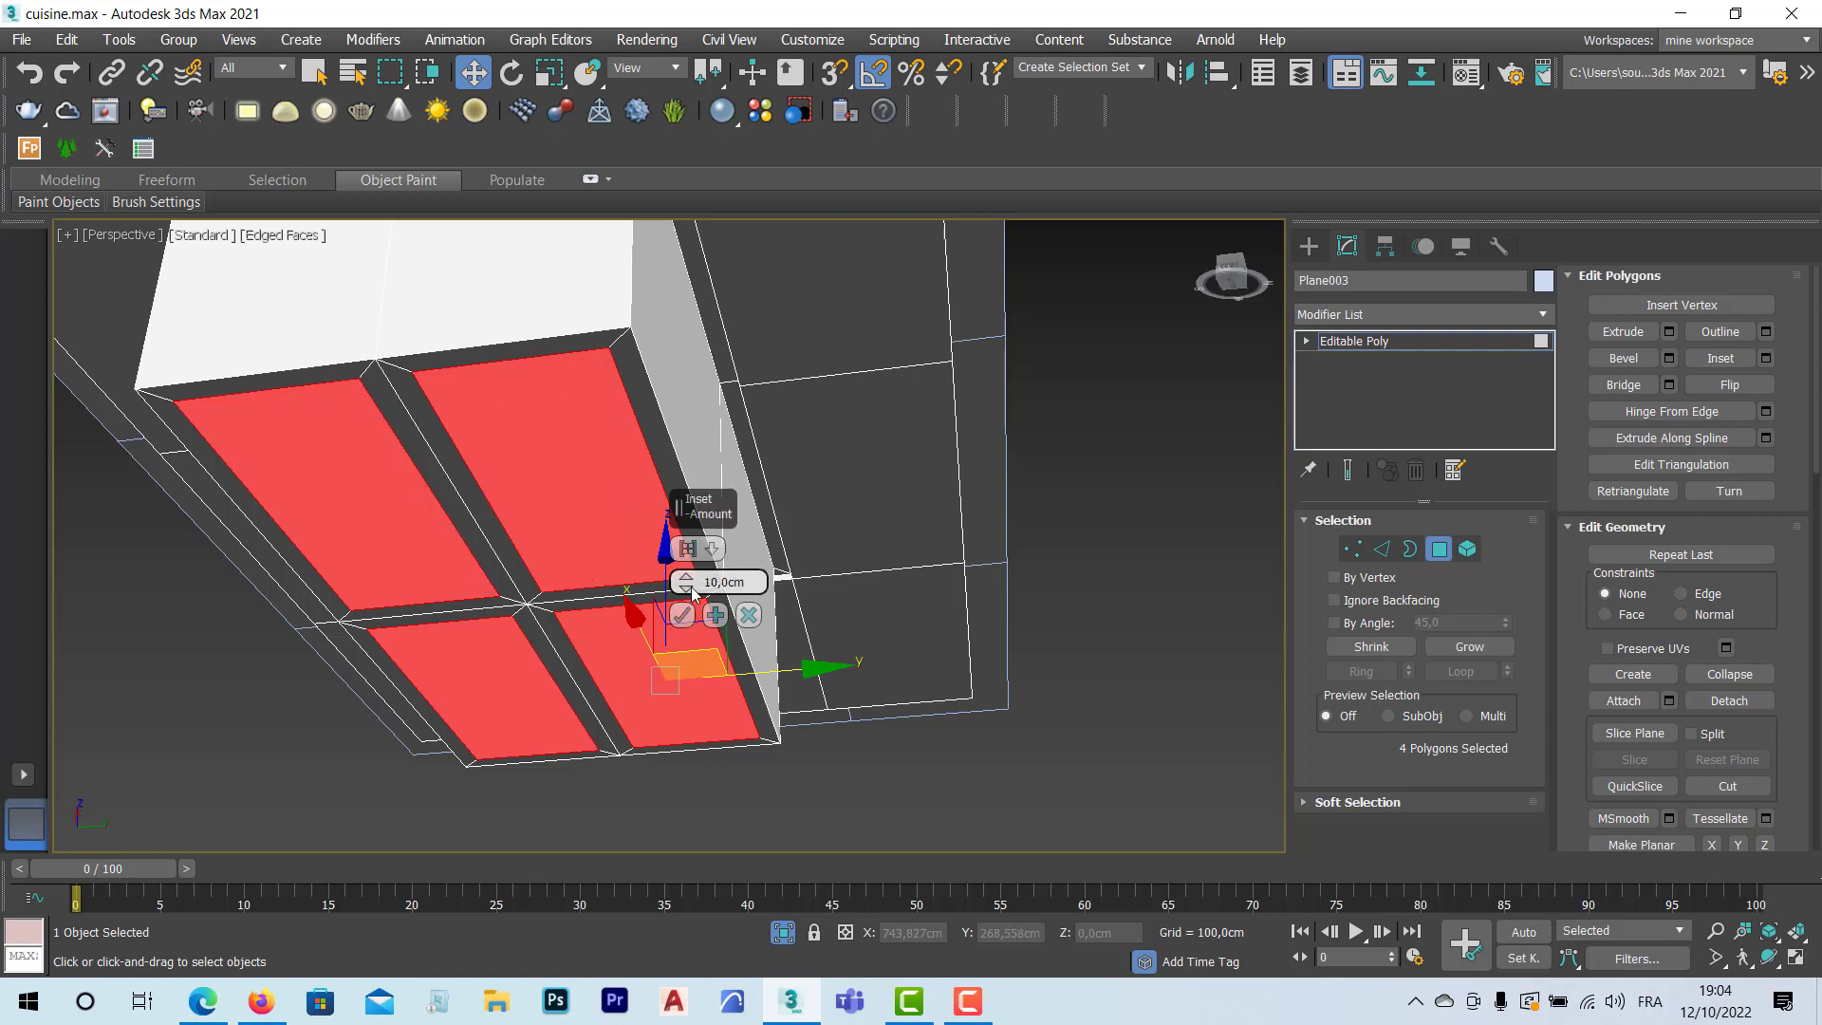
pyautogui.moveTo(687, 582); pyautogui.dragTo(691, 636)
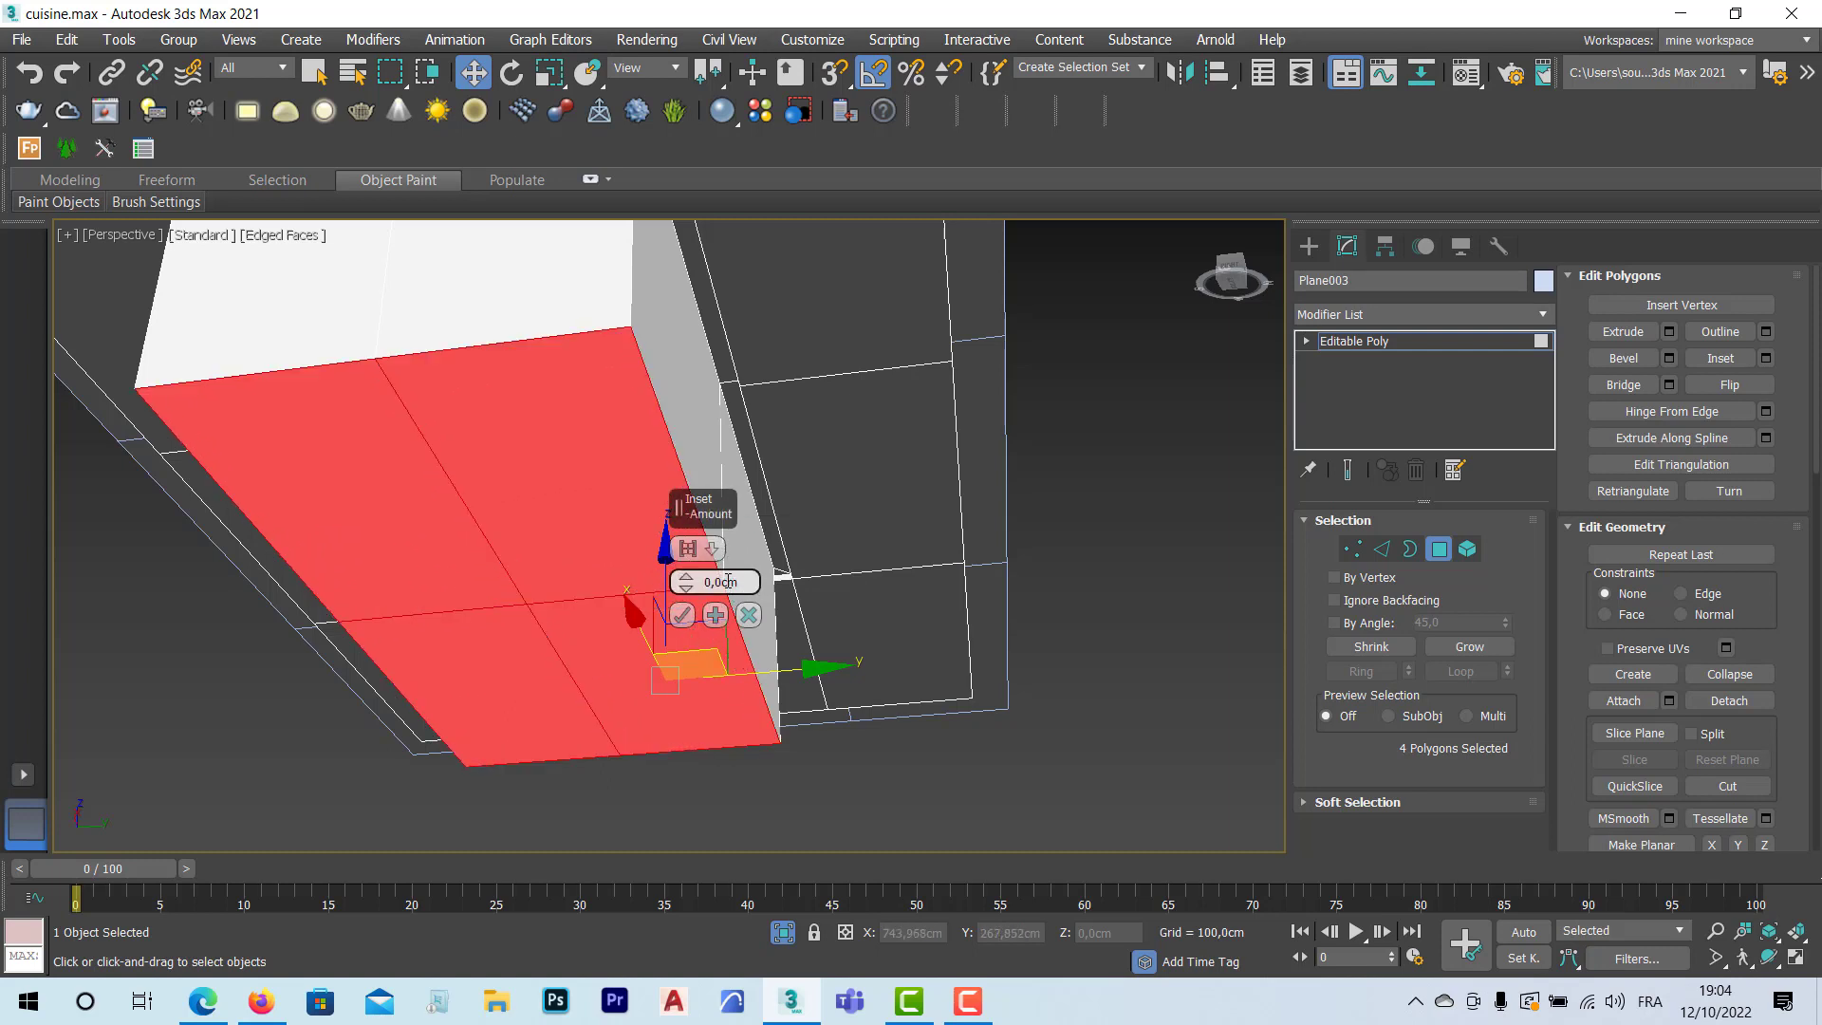
pyautogui.click(712, 548)
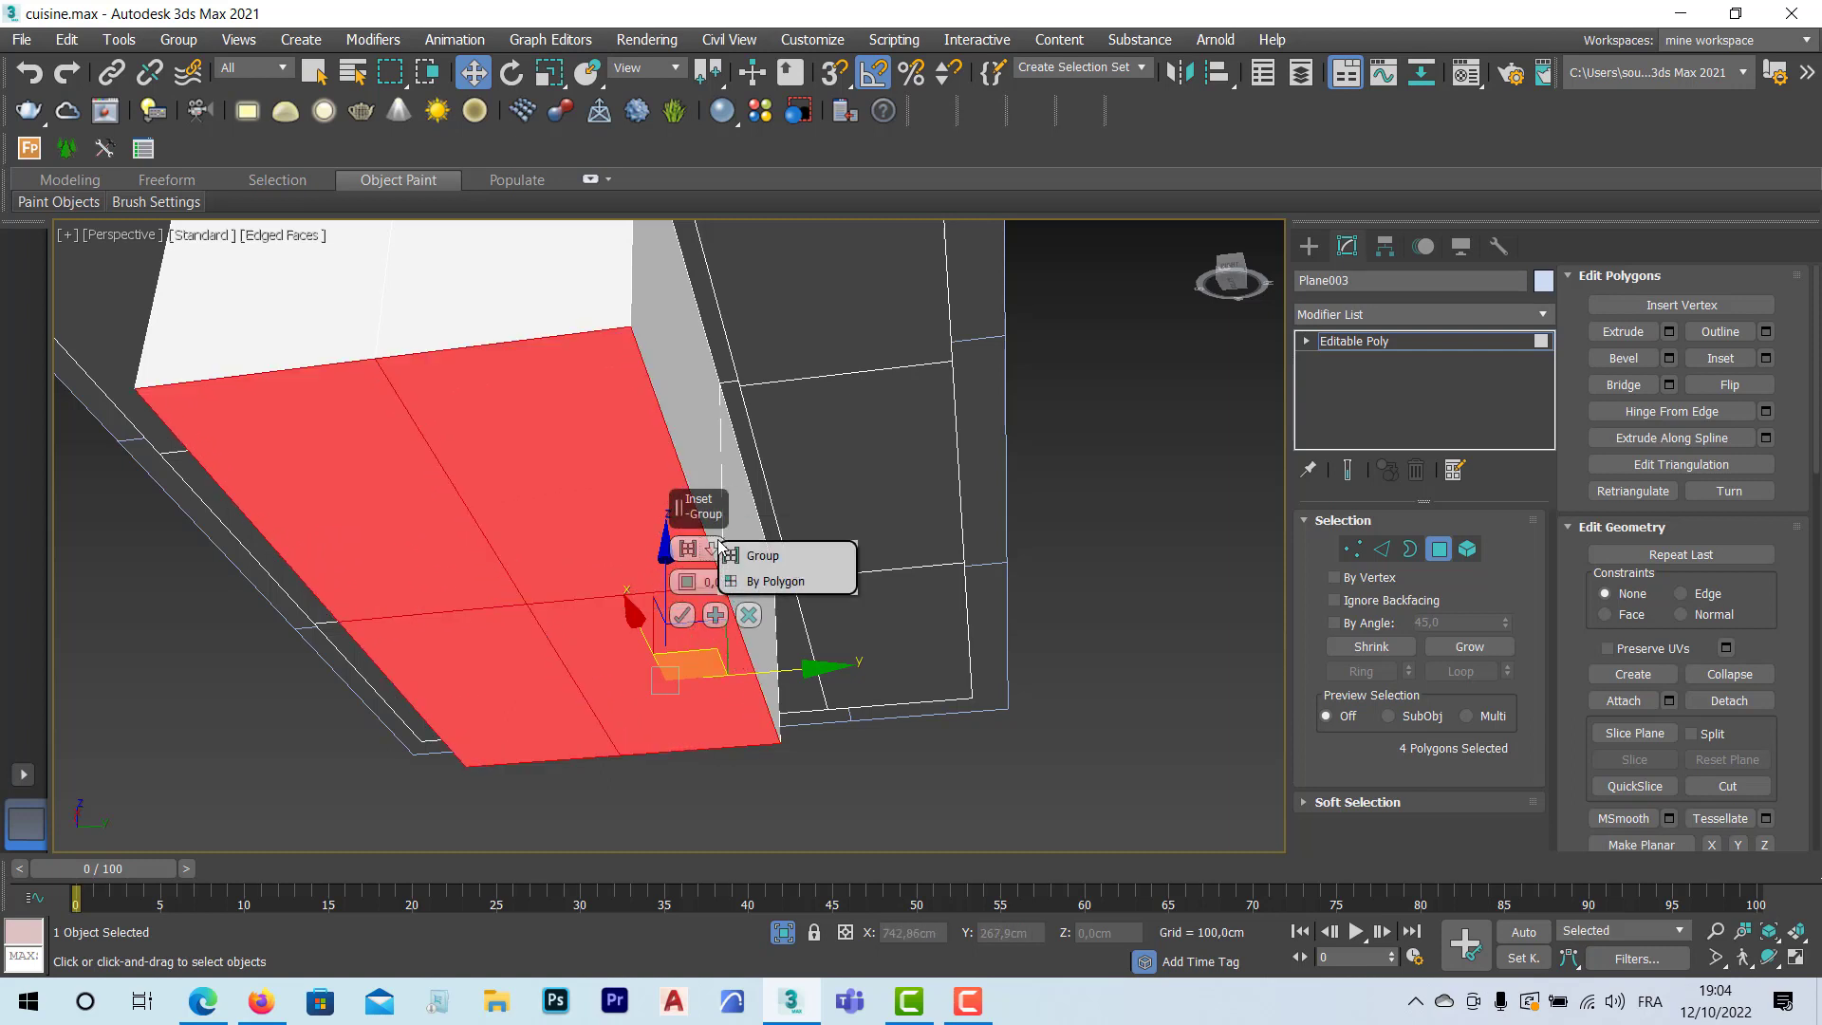
pyautogui.click(756, 581)
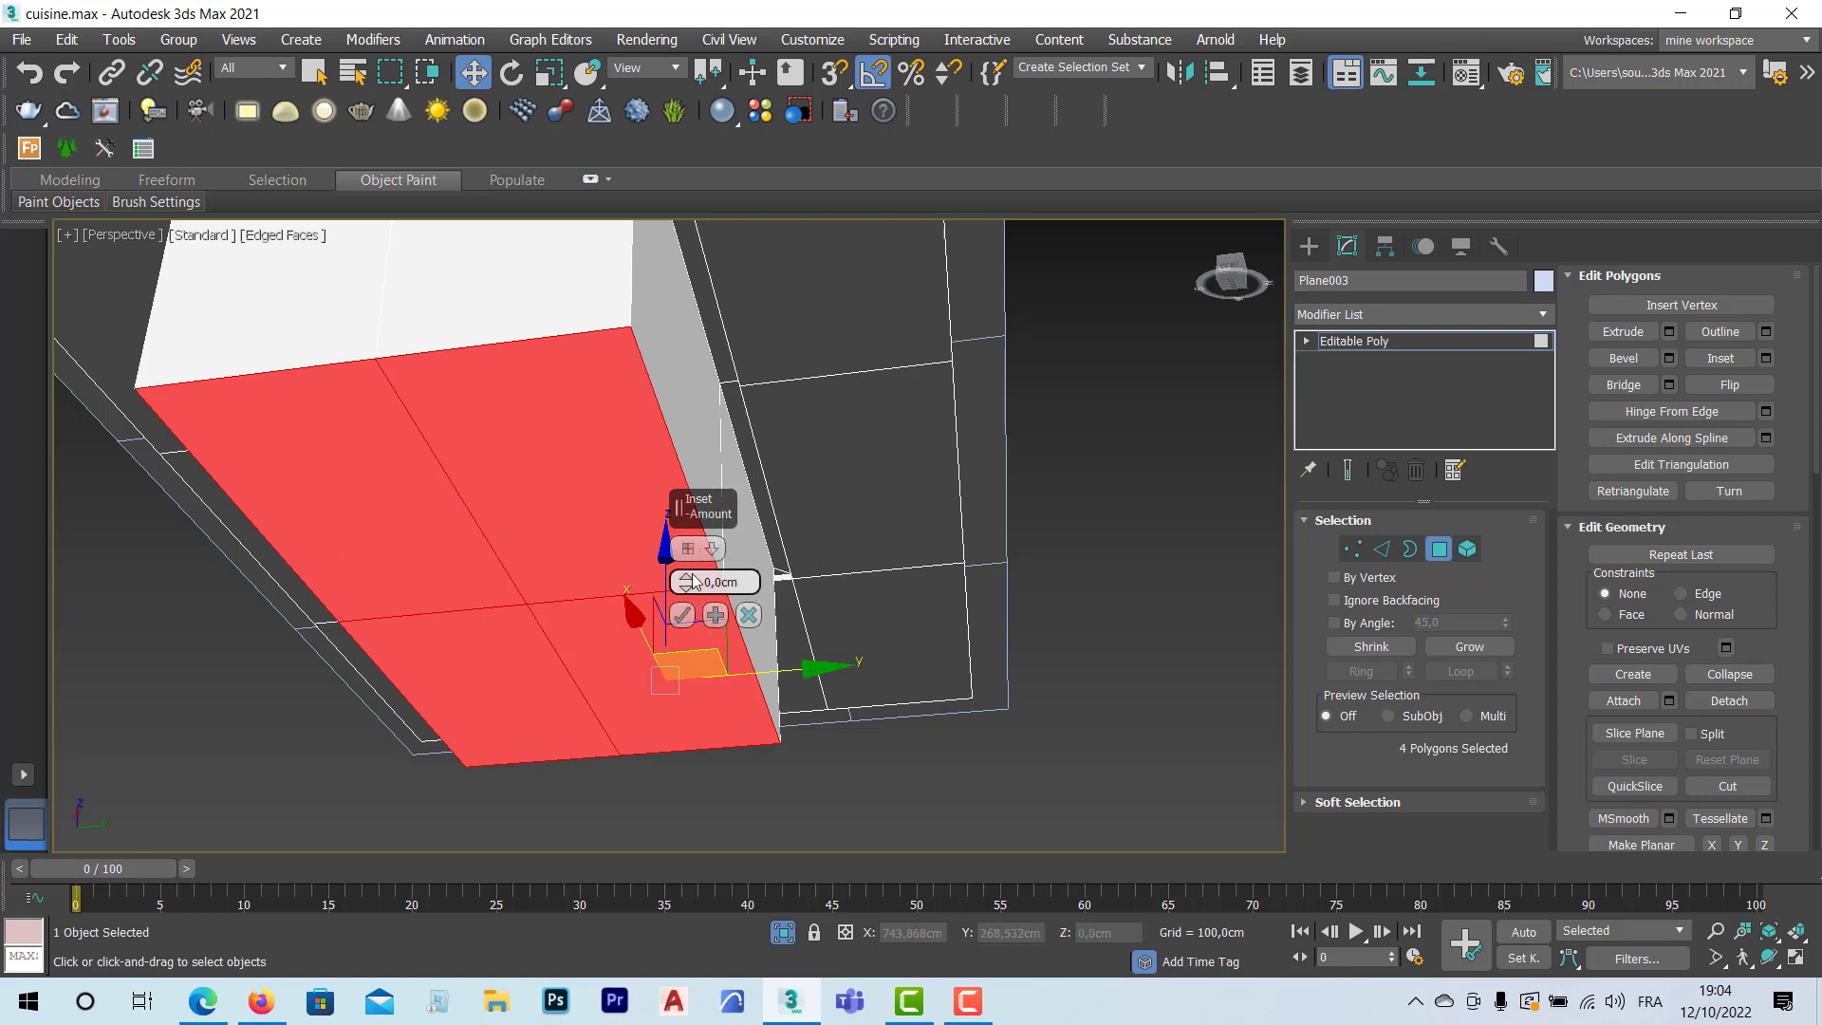
pyautogui.moveTo(693, 588); pyautogui.dragTo(693, 574)
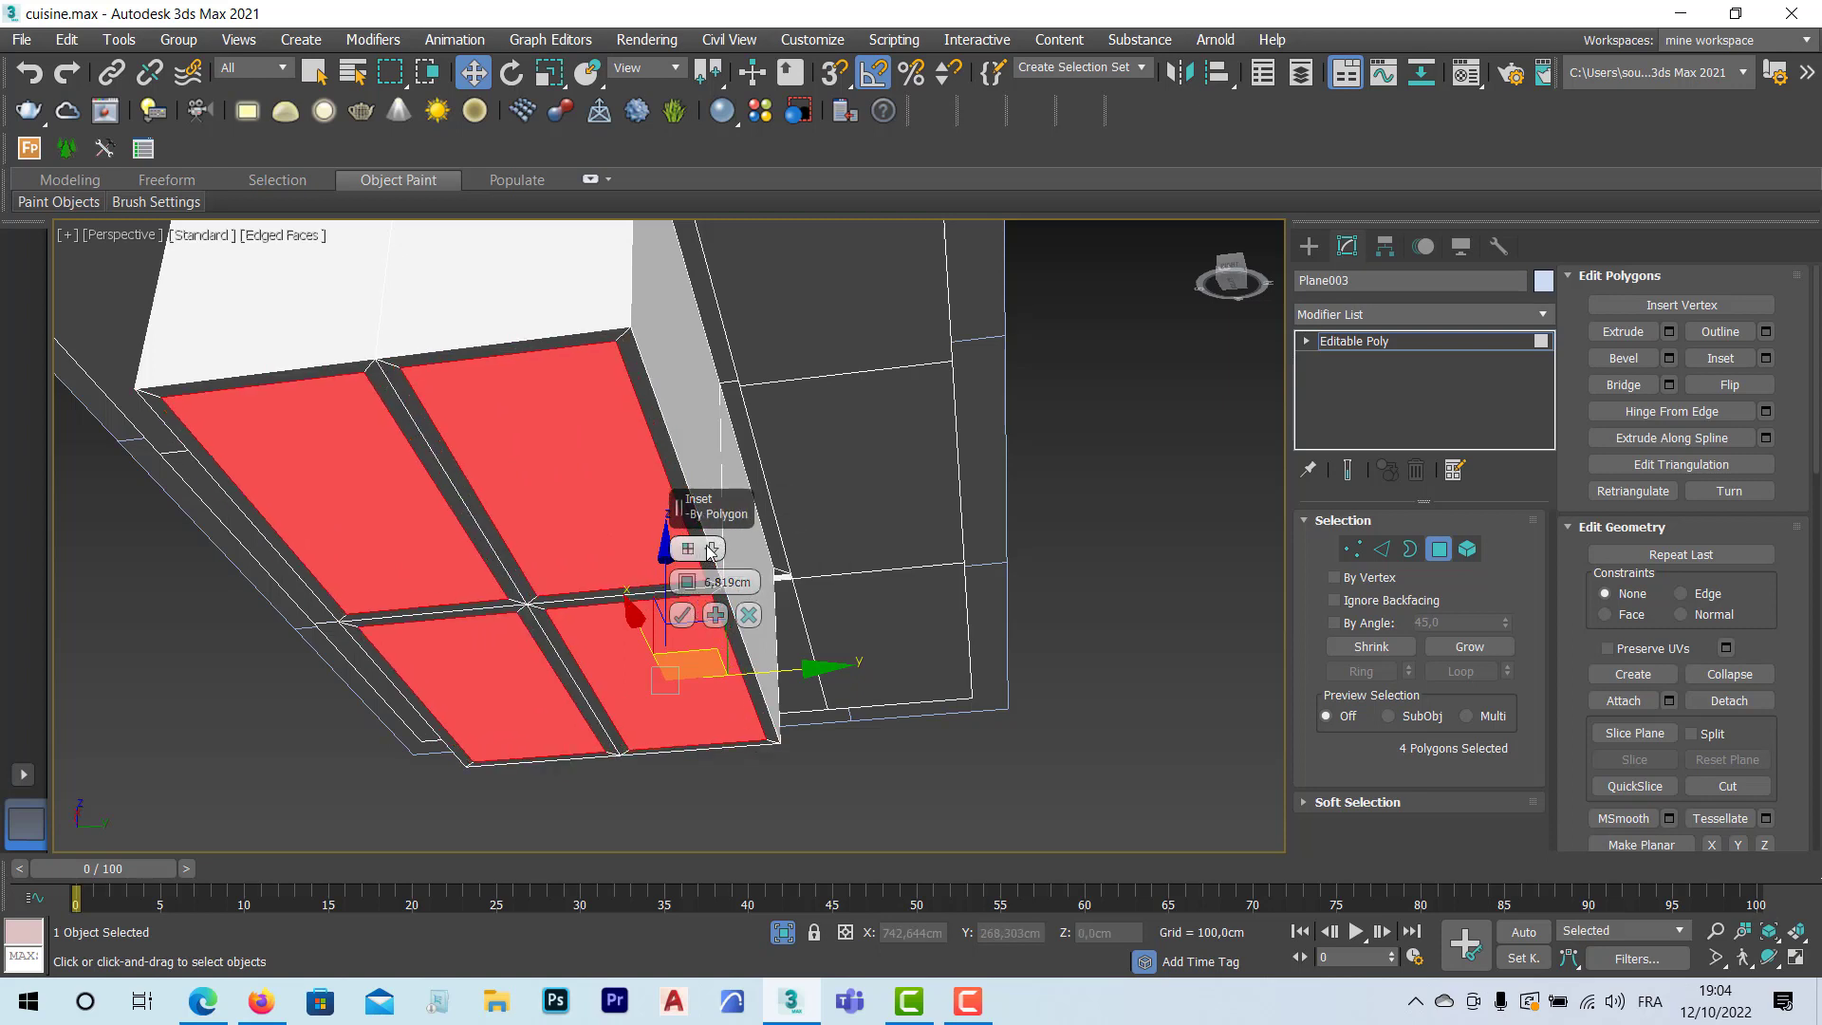
pyautogui.click(712, 548)
pyautogui.click(750, 560)
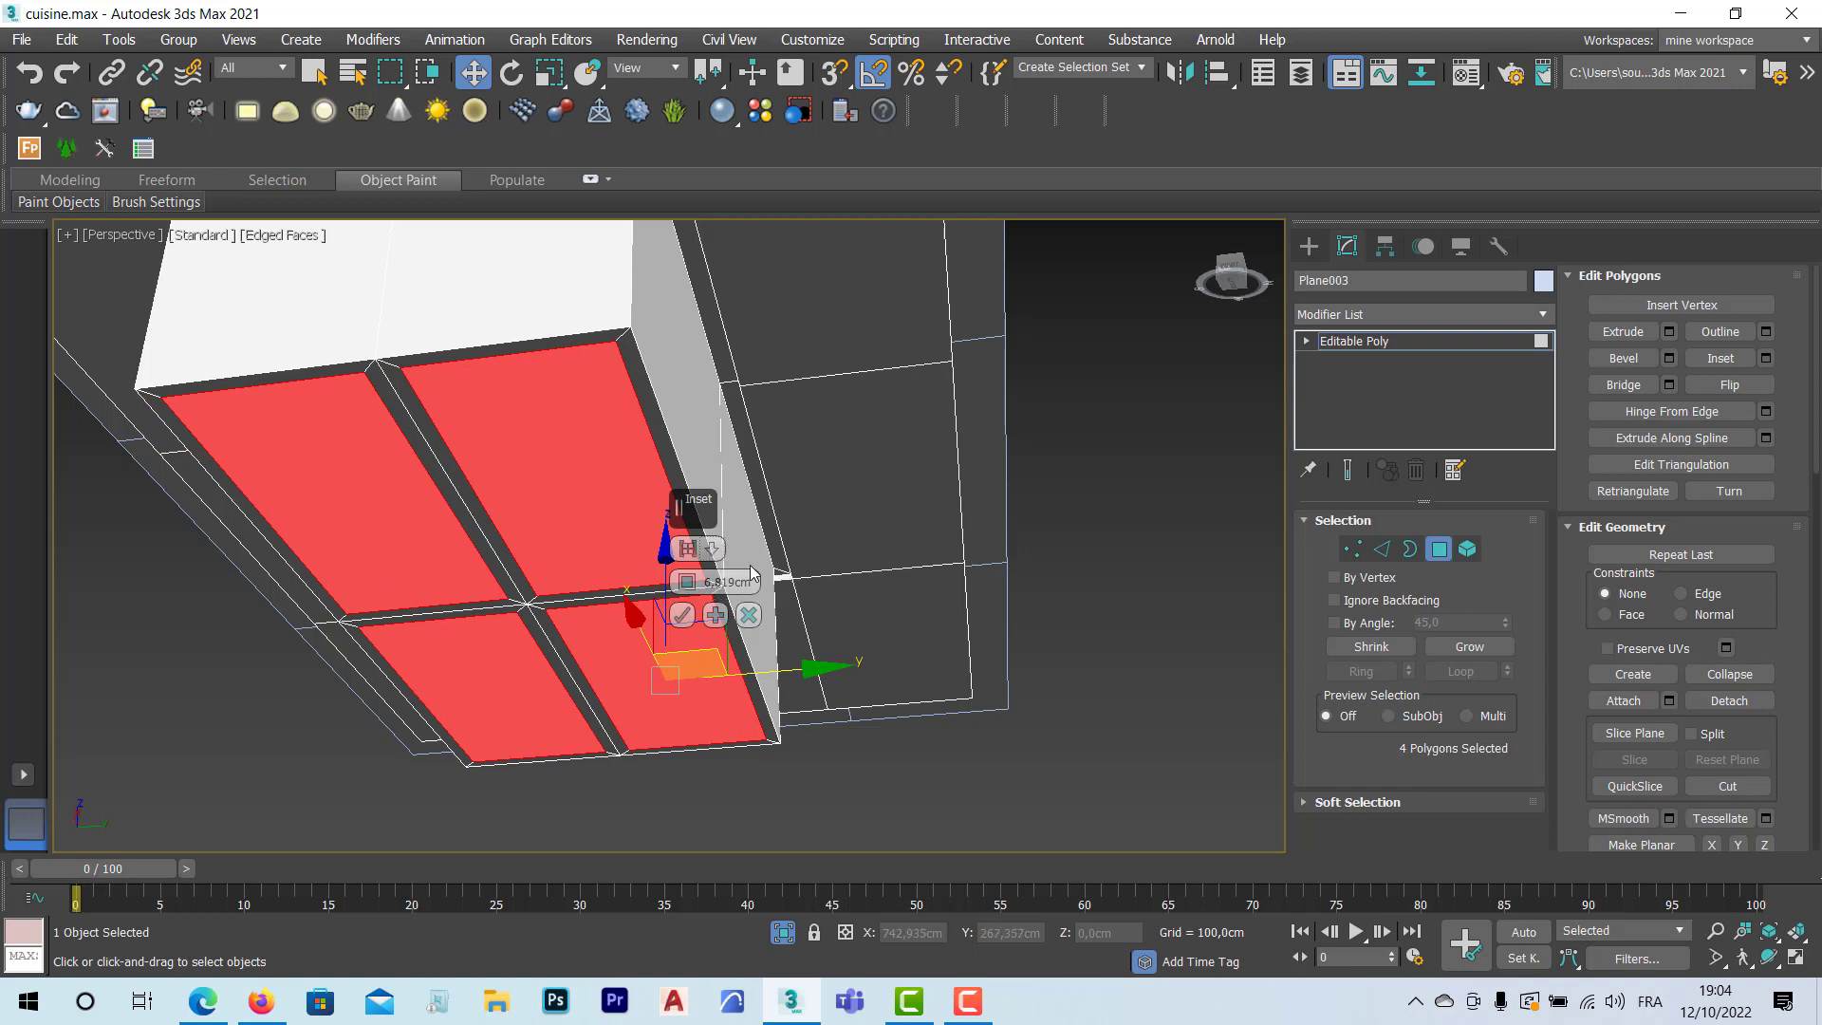
pyautogui.click(749, 615)
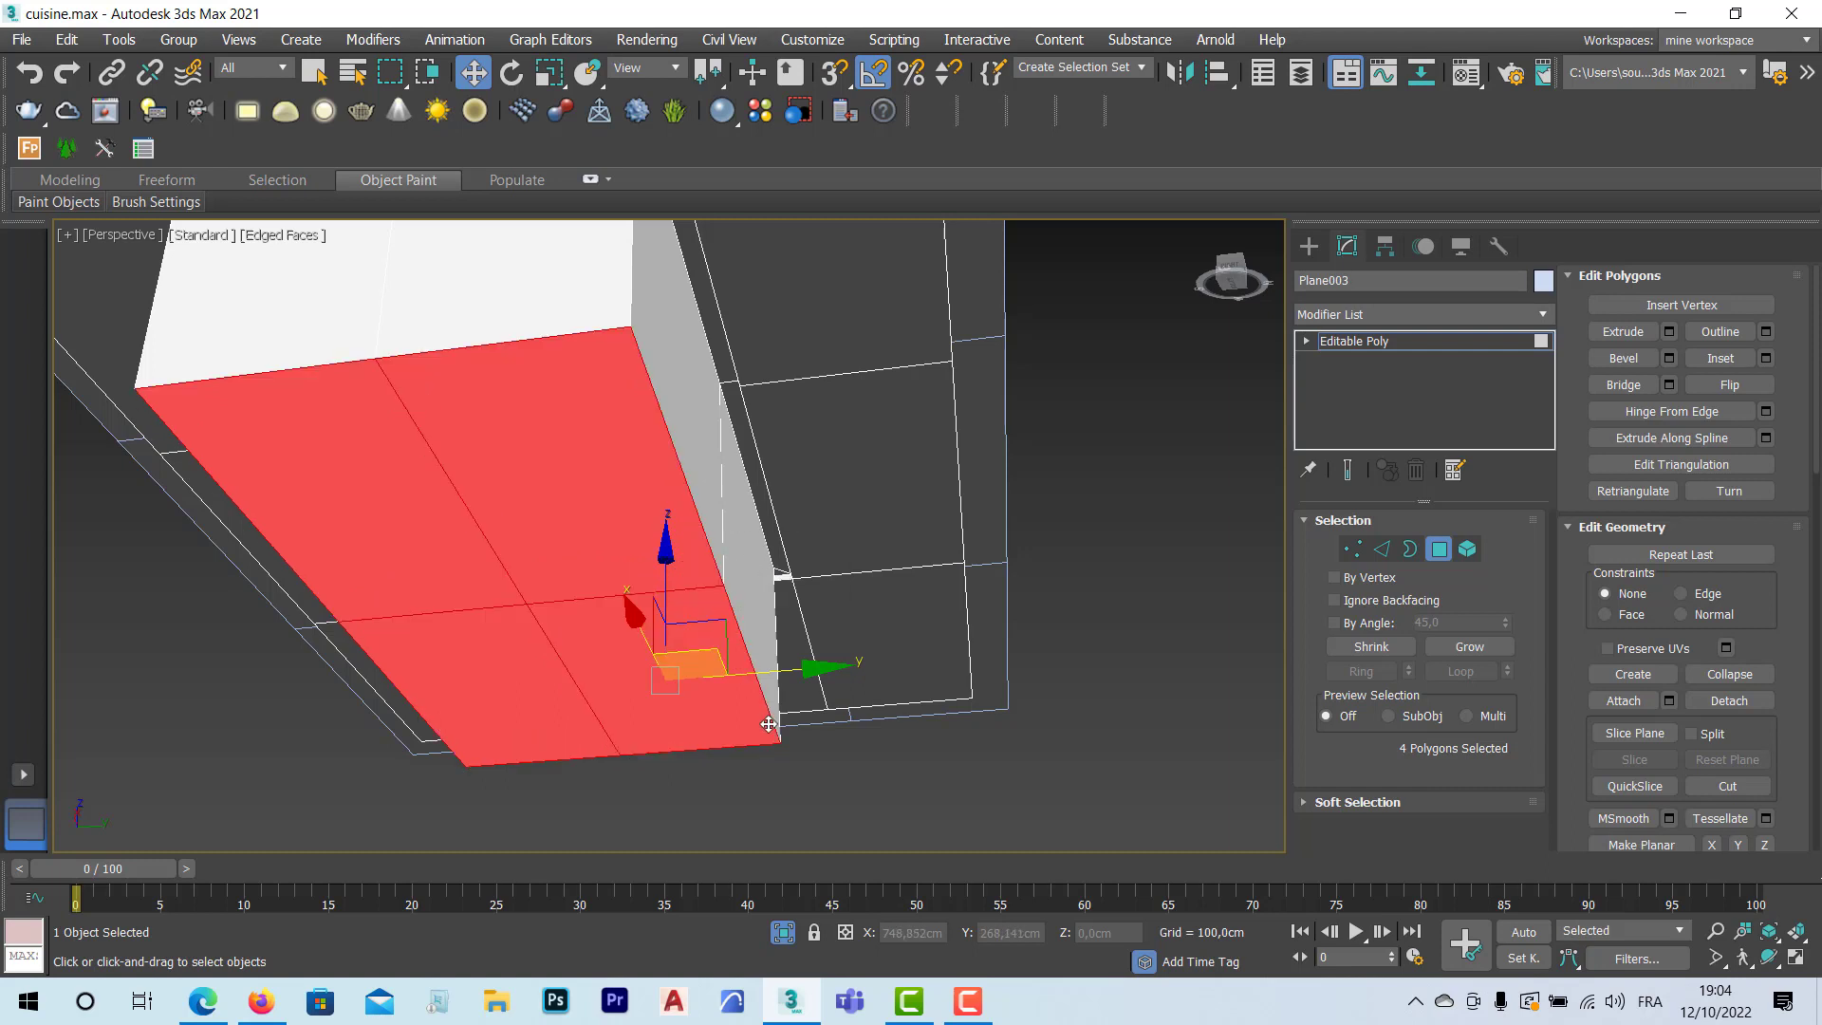
# Step: Clear the polygon selection and reselect the block's four bottom polygons
pyautogui.click(867, 800)
pyautogui.click(628, 685)
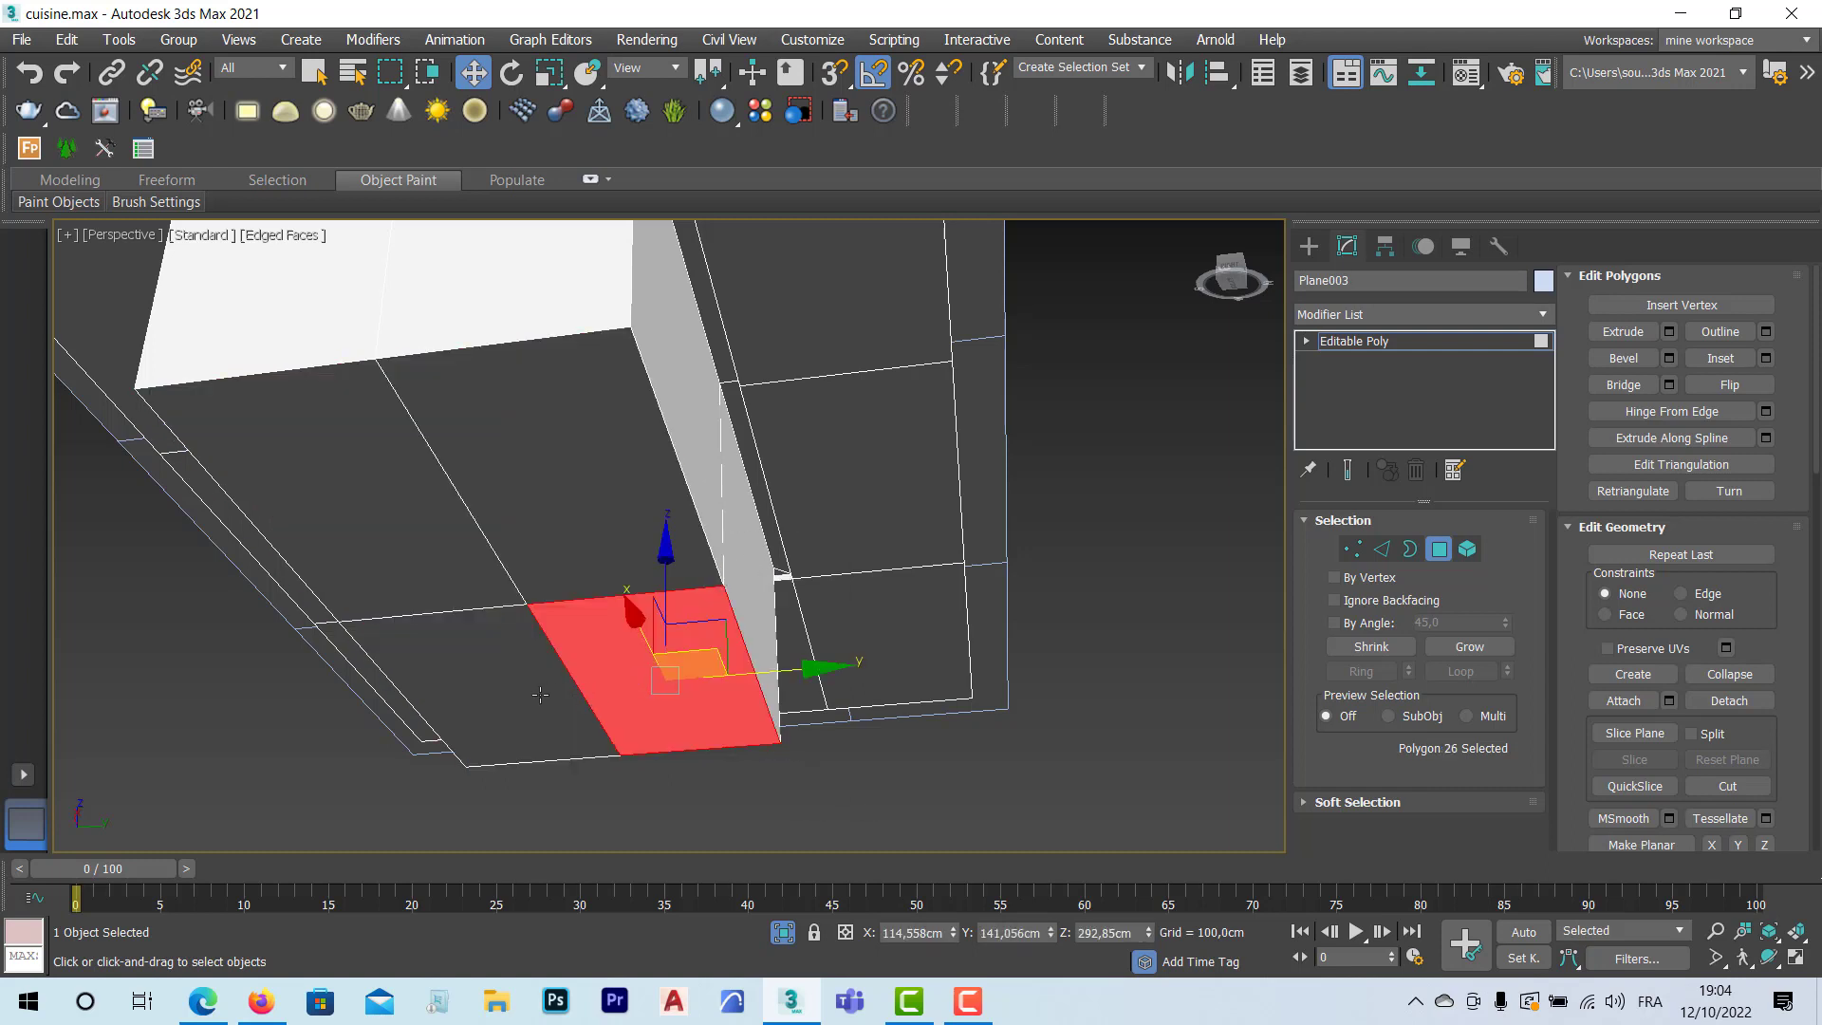
pyautogui.keyDown('ctrl'); pyautogui.click(540, 696); pyautogui.keyUp('ctrl')
pyautogui.keyDown('ctrl'); pyautogui.click(439, 521); pyautogui.keyUp('ctrl')
pyautogui.keyDown('ctrl'); pyautogui.click(551, 513); pyautogui.keyUp('ctrl')
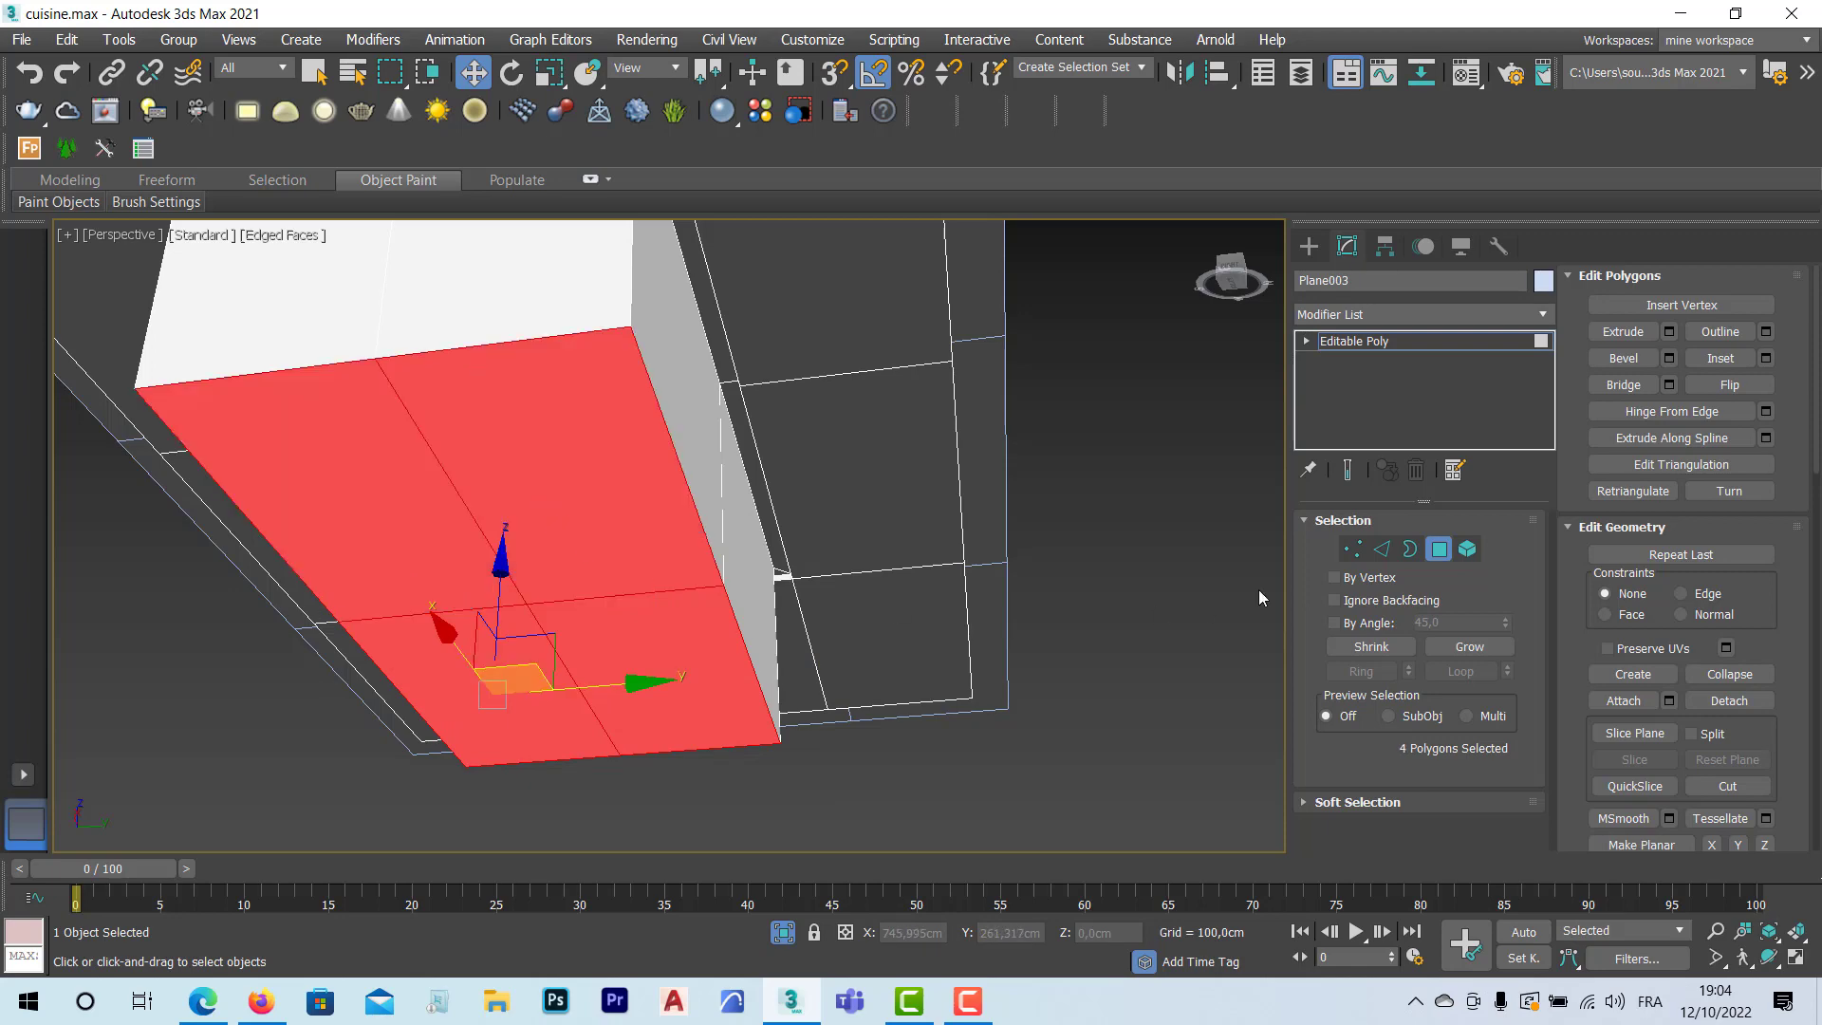
pyautogui.keyDown('alt'); pyautogui.moveTo(709, 570); pyautogui.dragTo(747, 553, button='middle'); pyautogui.keyUp('alt')
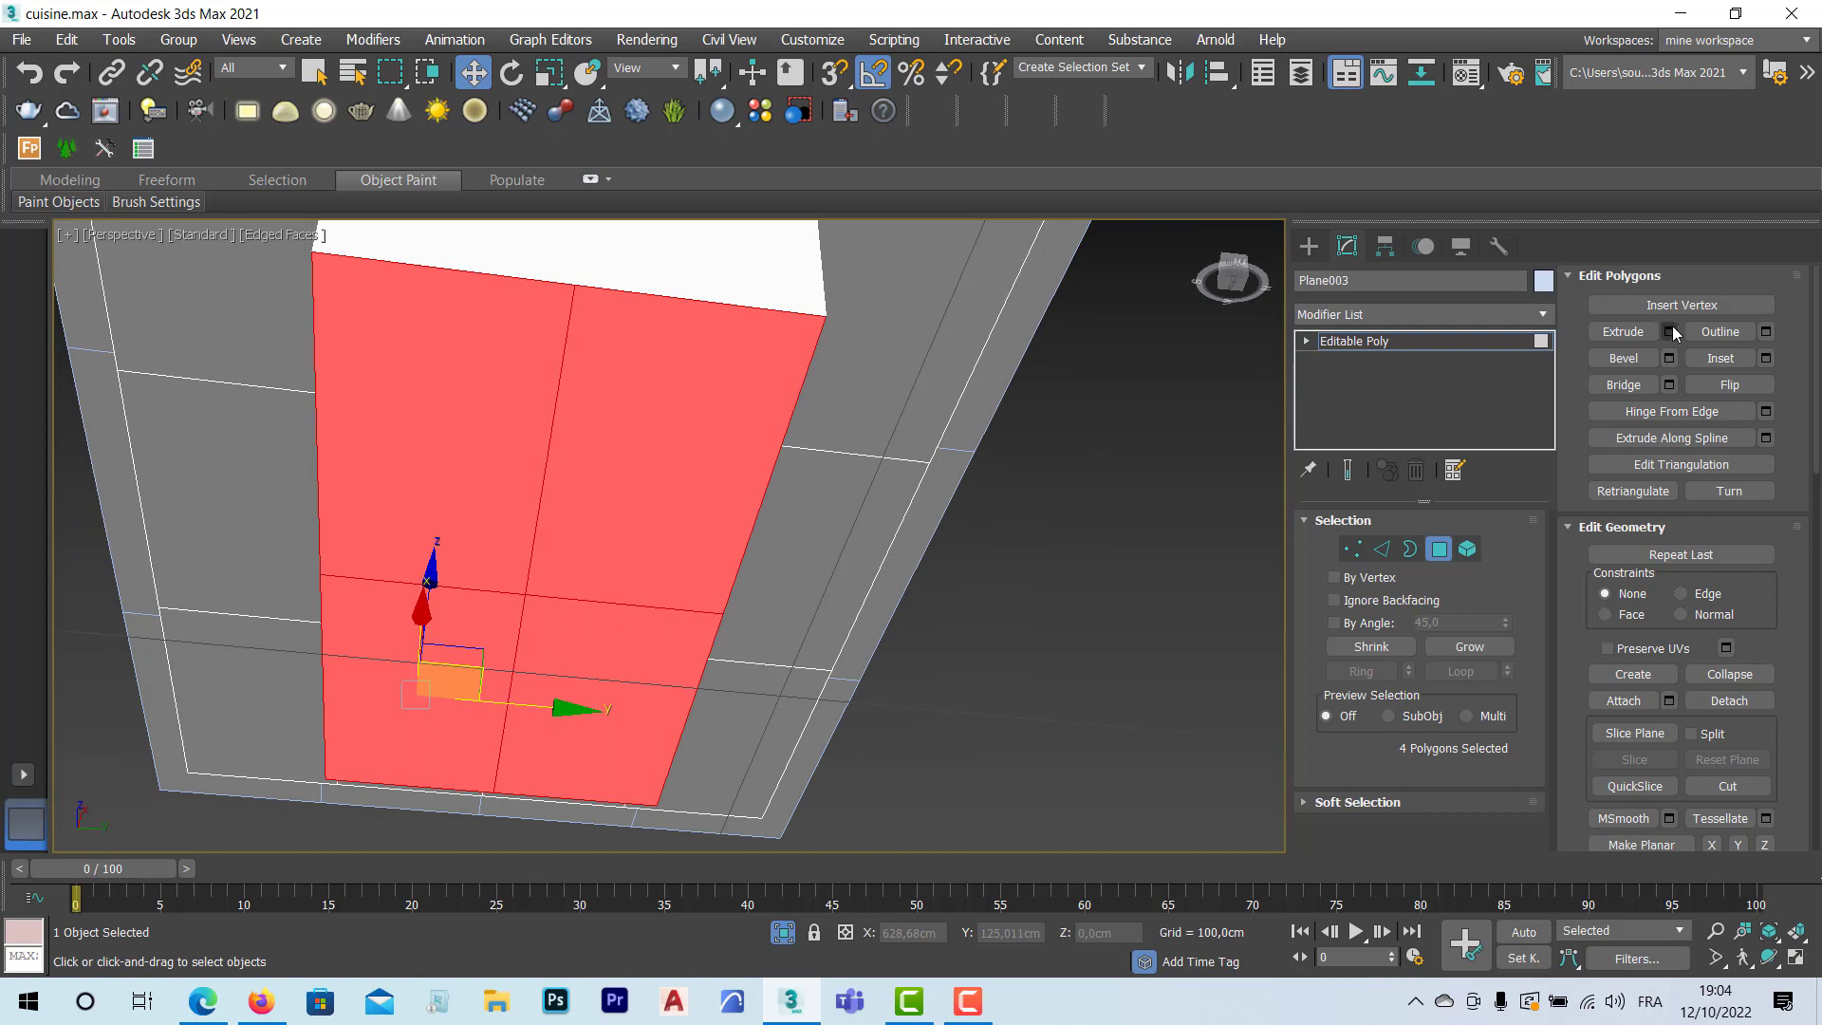
pyautogui.click(1765, 358)
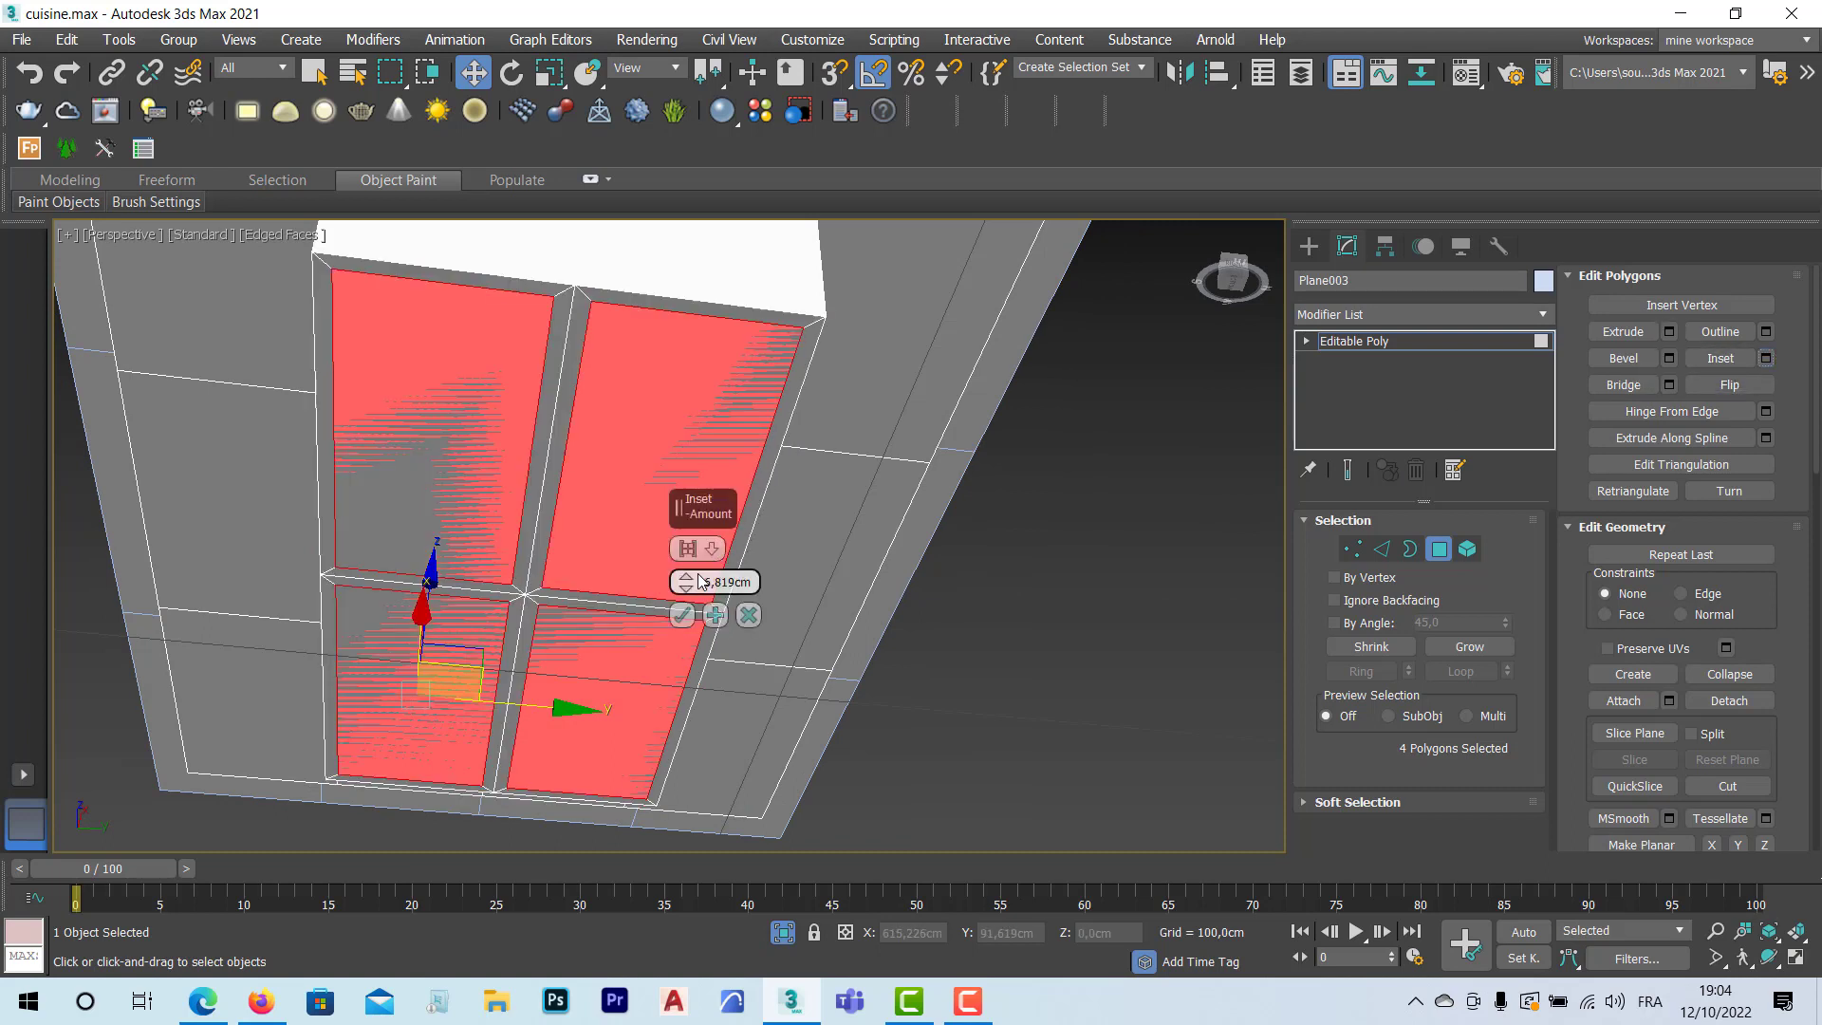
pyautogui.moveTo(685, 589); pyautogui.dragTo(685, 566)
pyautogui.click(714, 548)
pyautogui.click(736, 586)
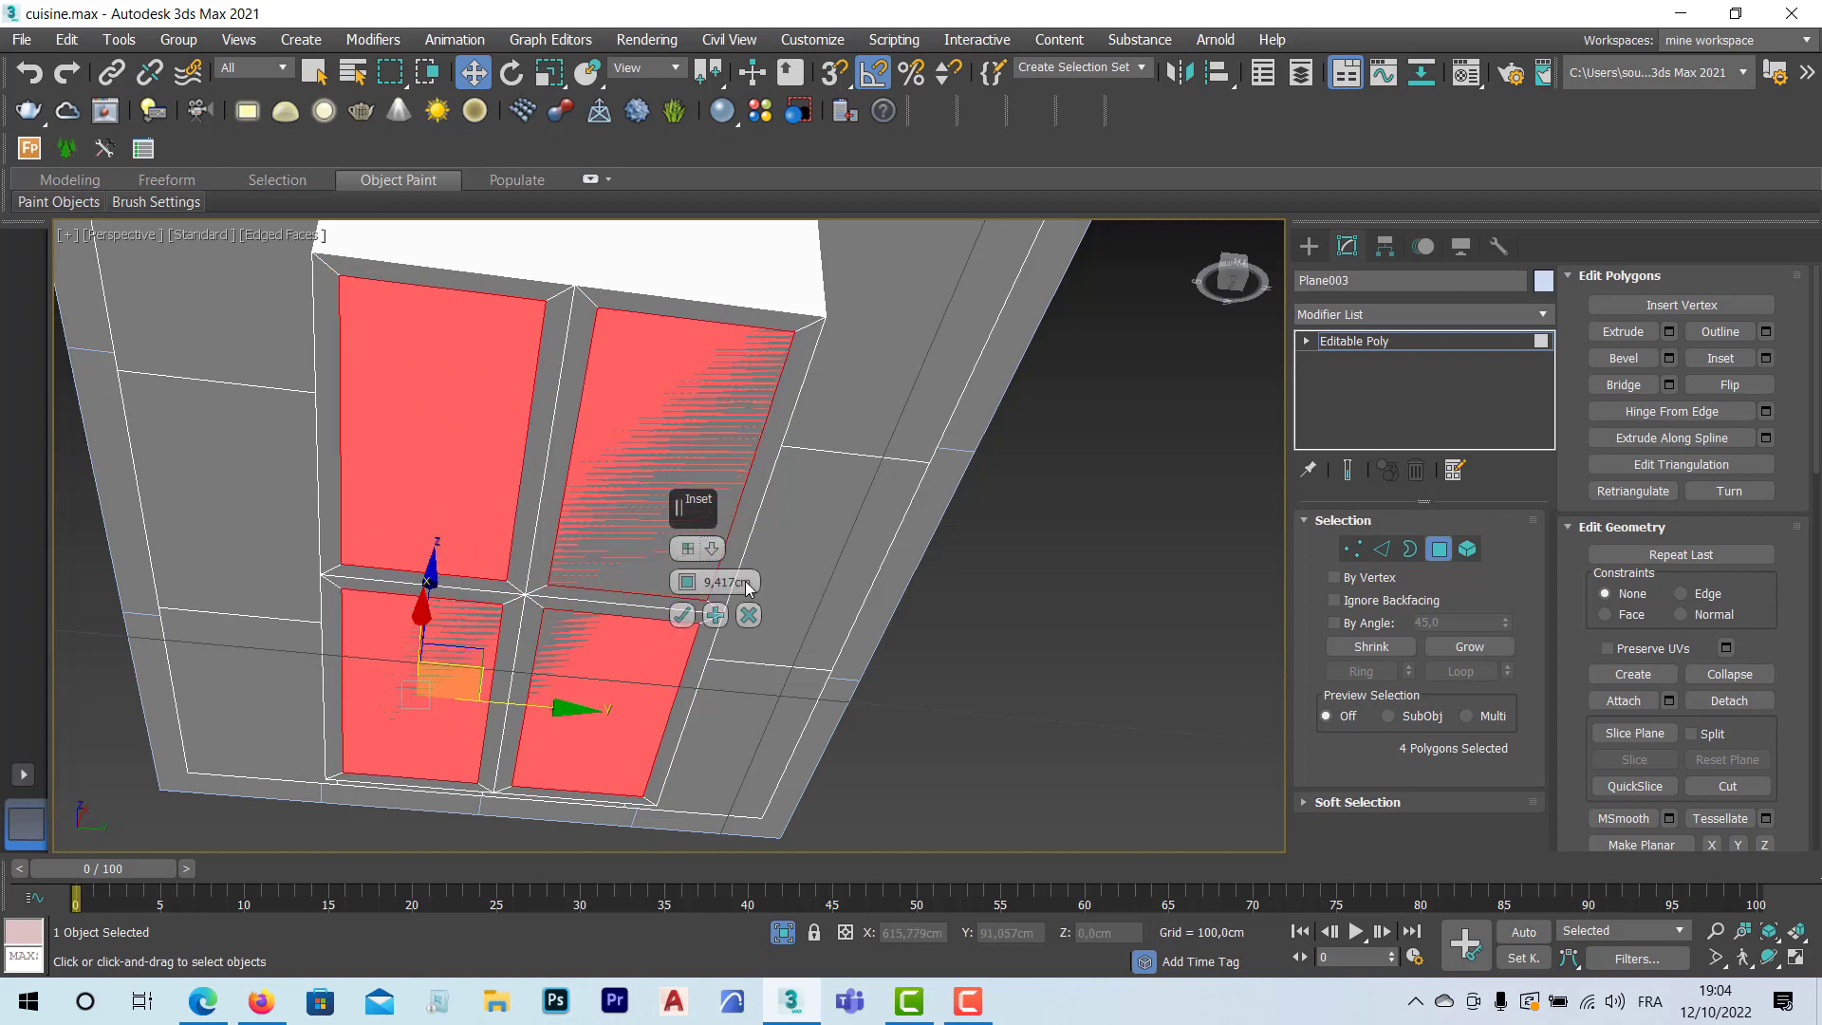
pyautogui.click(748, 617)
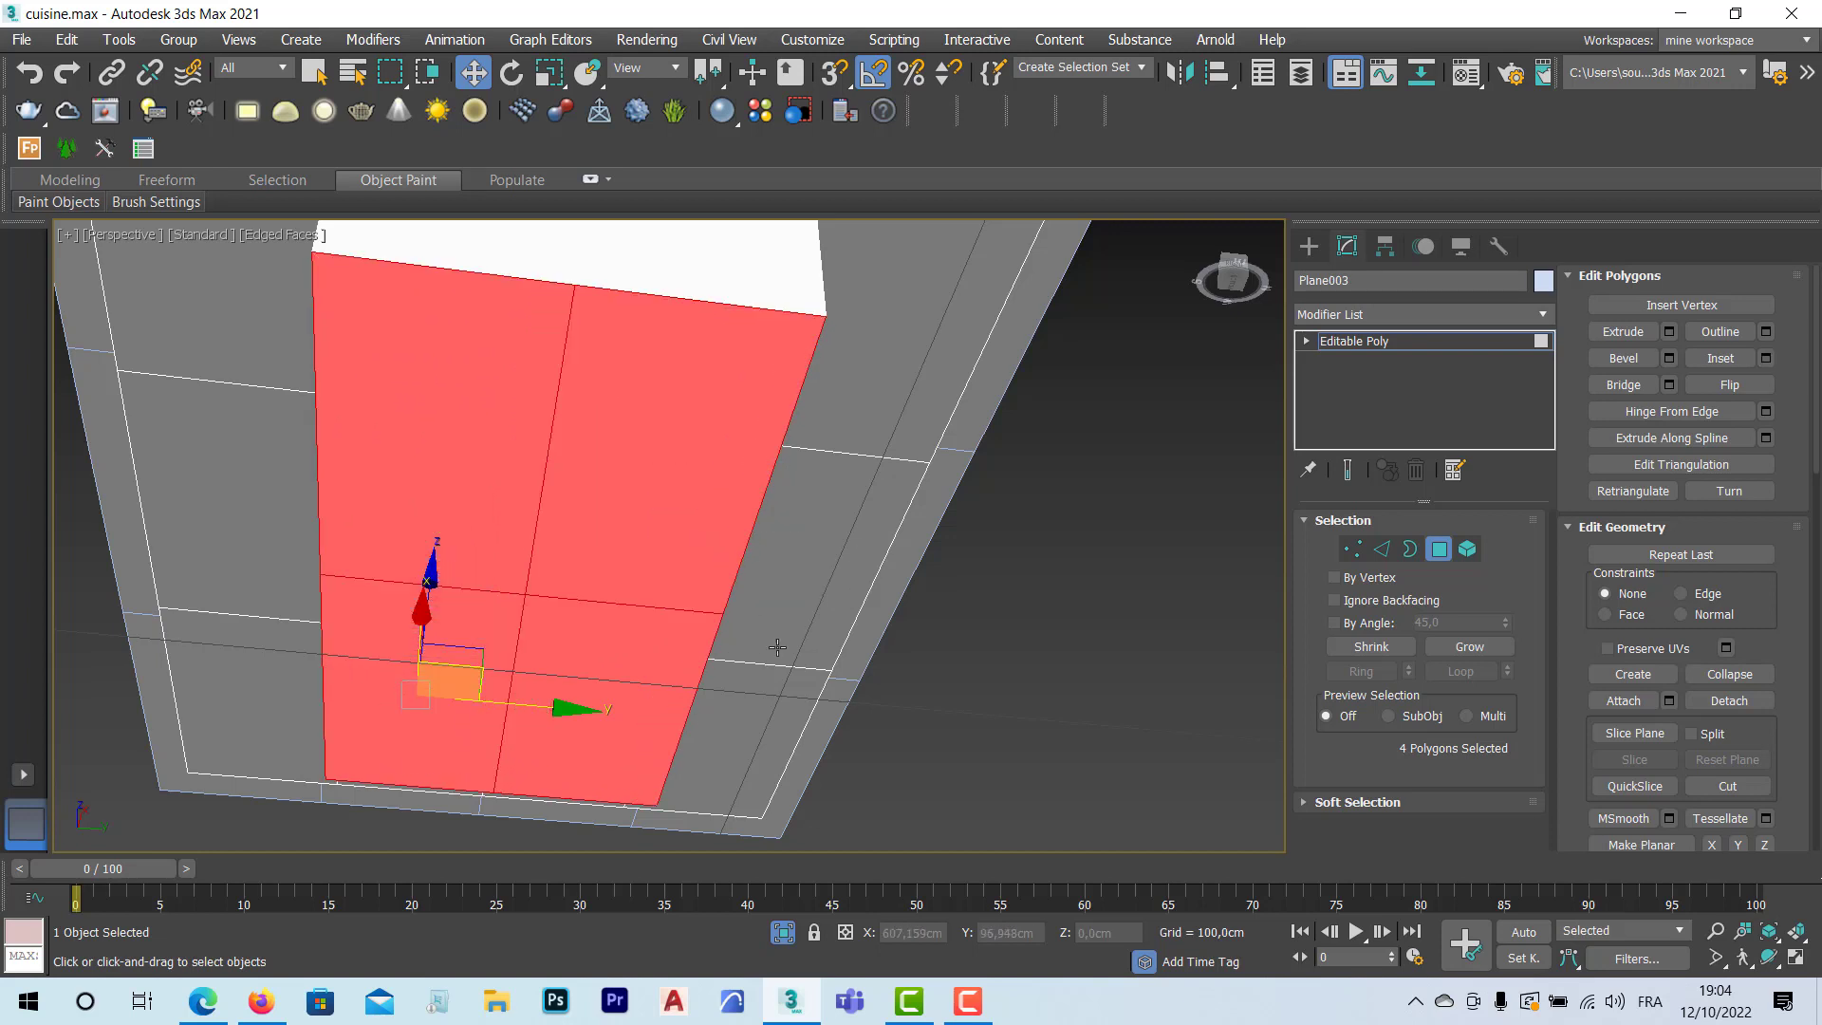
# Step: Select the four bottom polygons of the extruded block again and delete them to open its underside
pyautogui.keyDown('alt'); pyautogui.moveTo(714, 604); pyautogui.dragTo(617, 624, button='middle'); pyautogui.keyUp('alt')
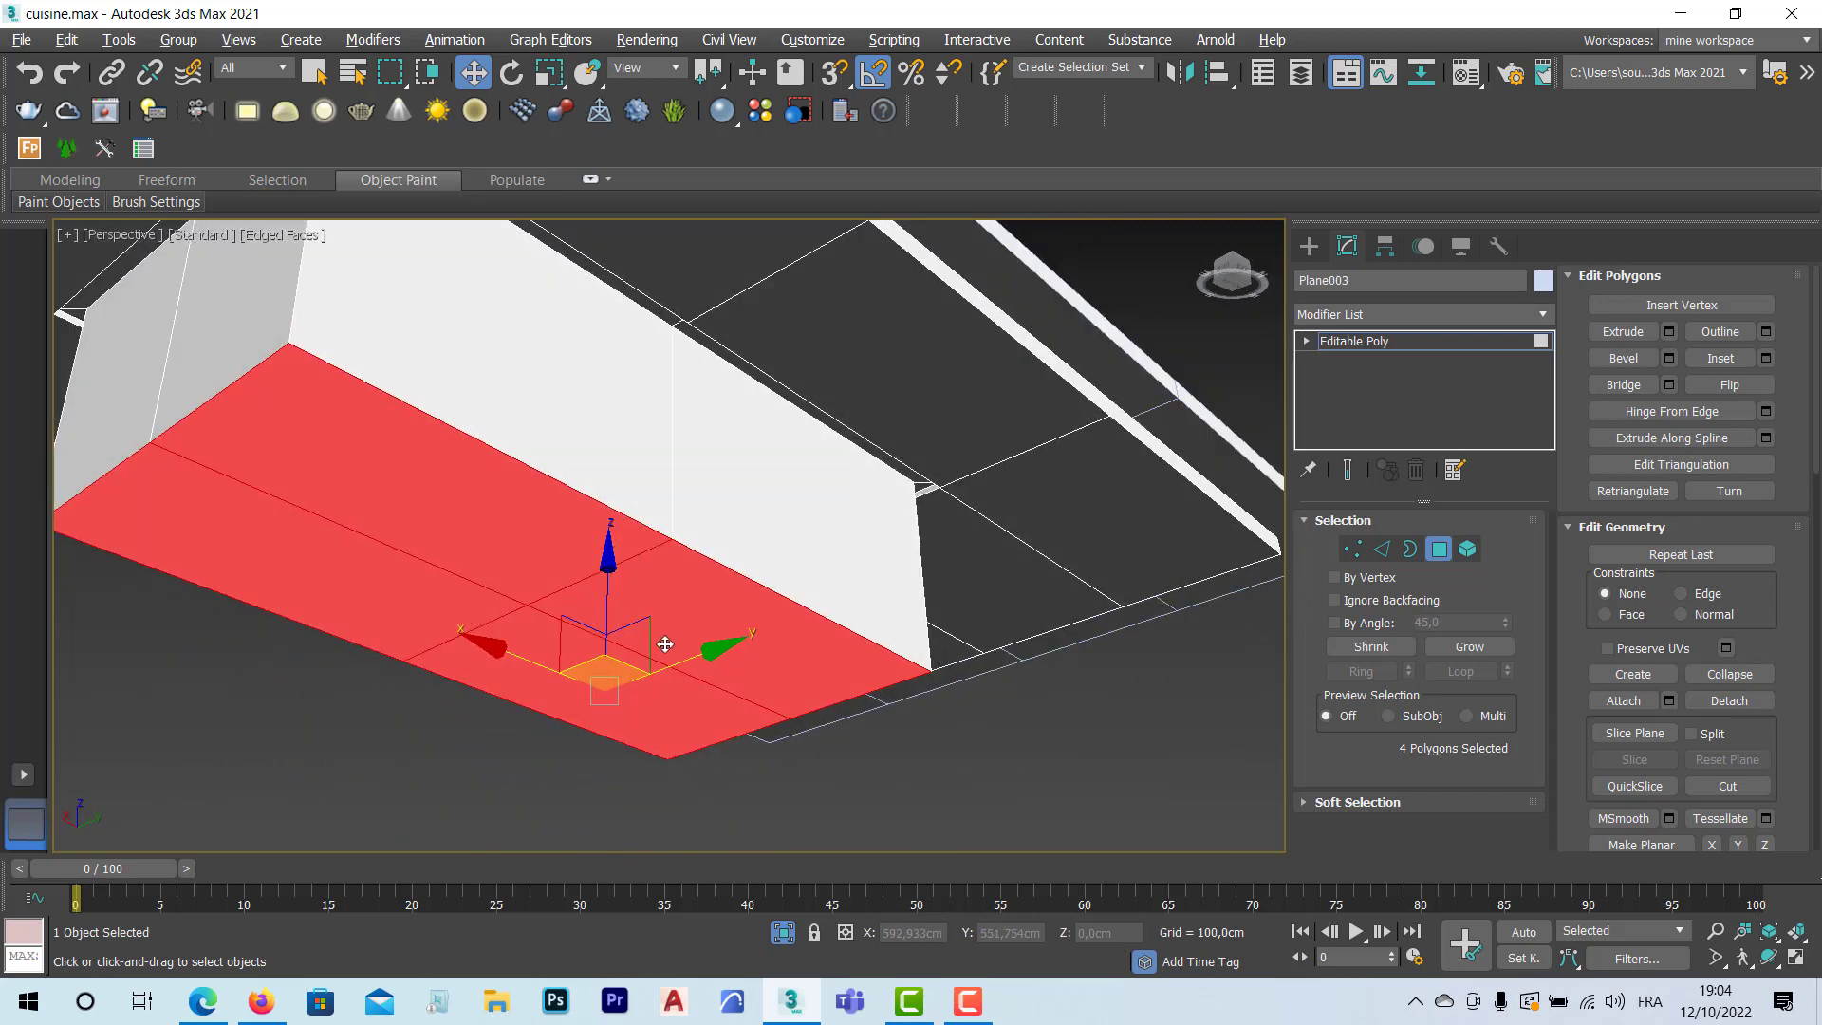
pyautogui.click(766, 786)
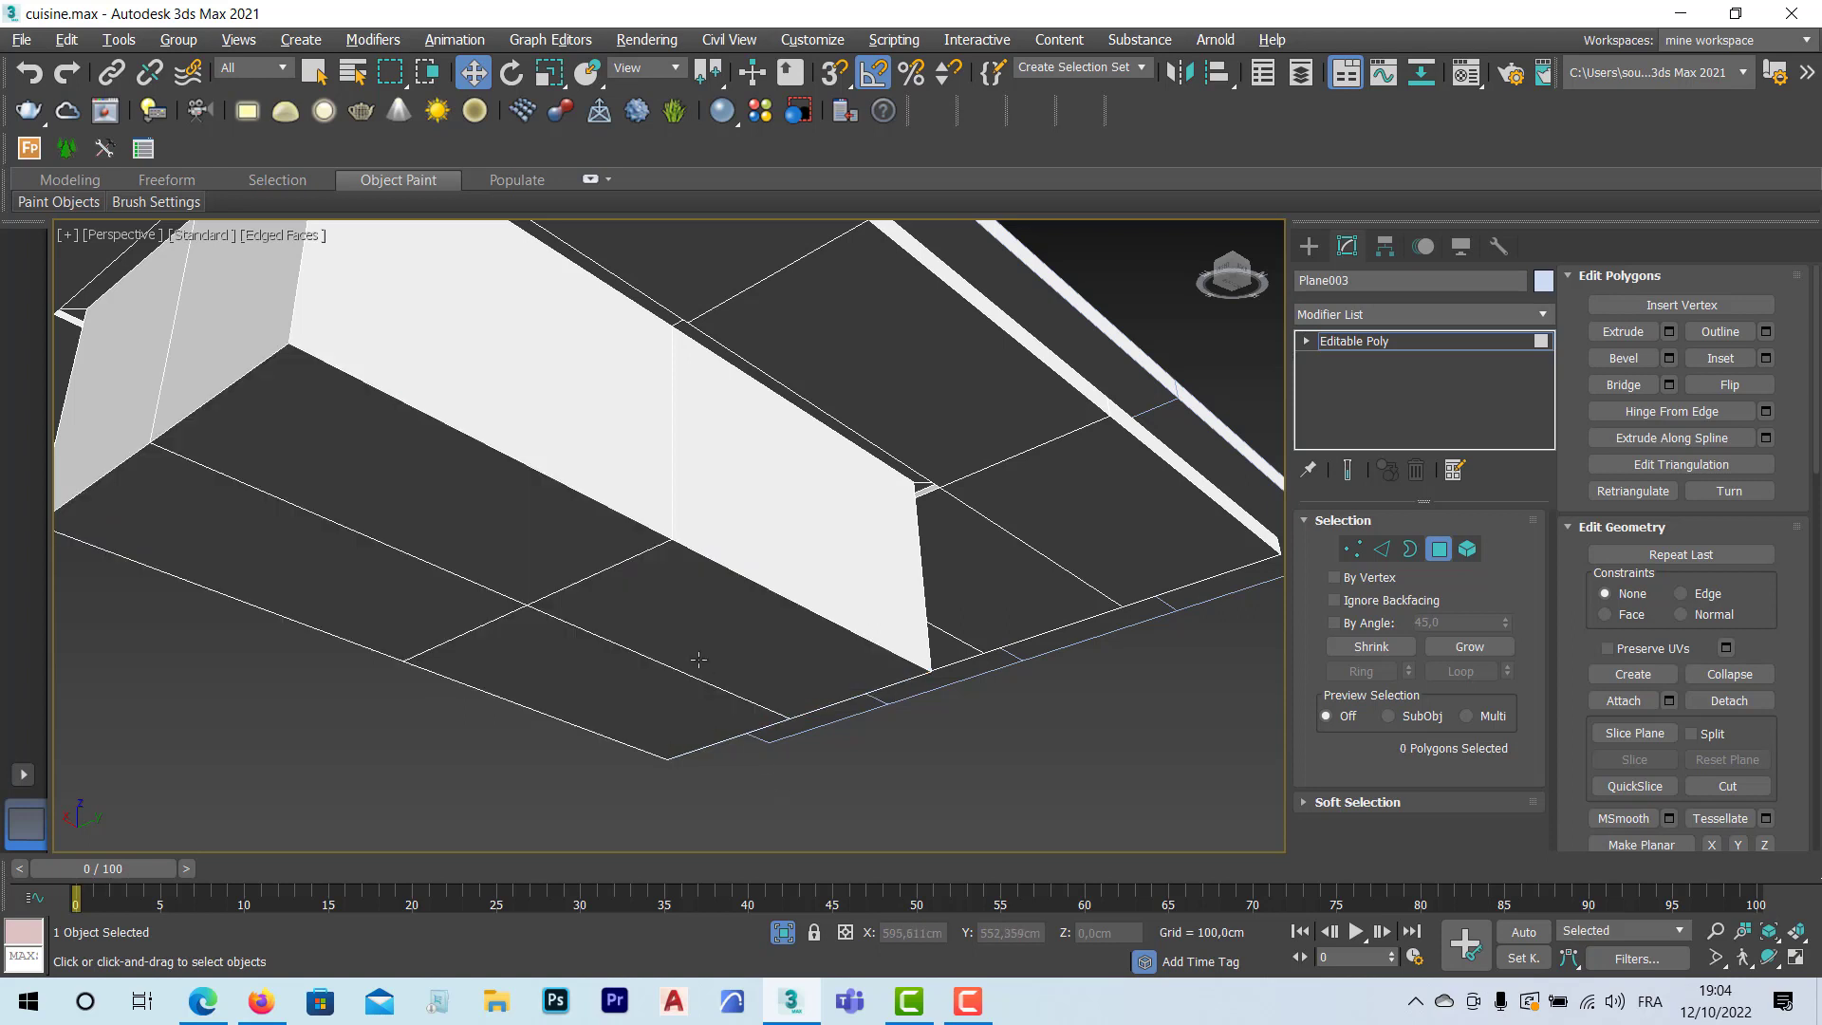
pyautogui.click(683, 647)
pyautogui.keyDown('ctrl'); pyautogui.click(607, 693); pyautogui.keyUp('ctrl')
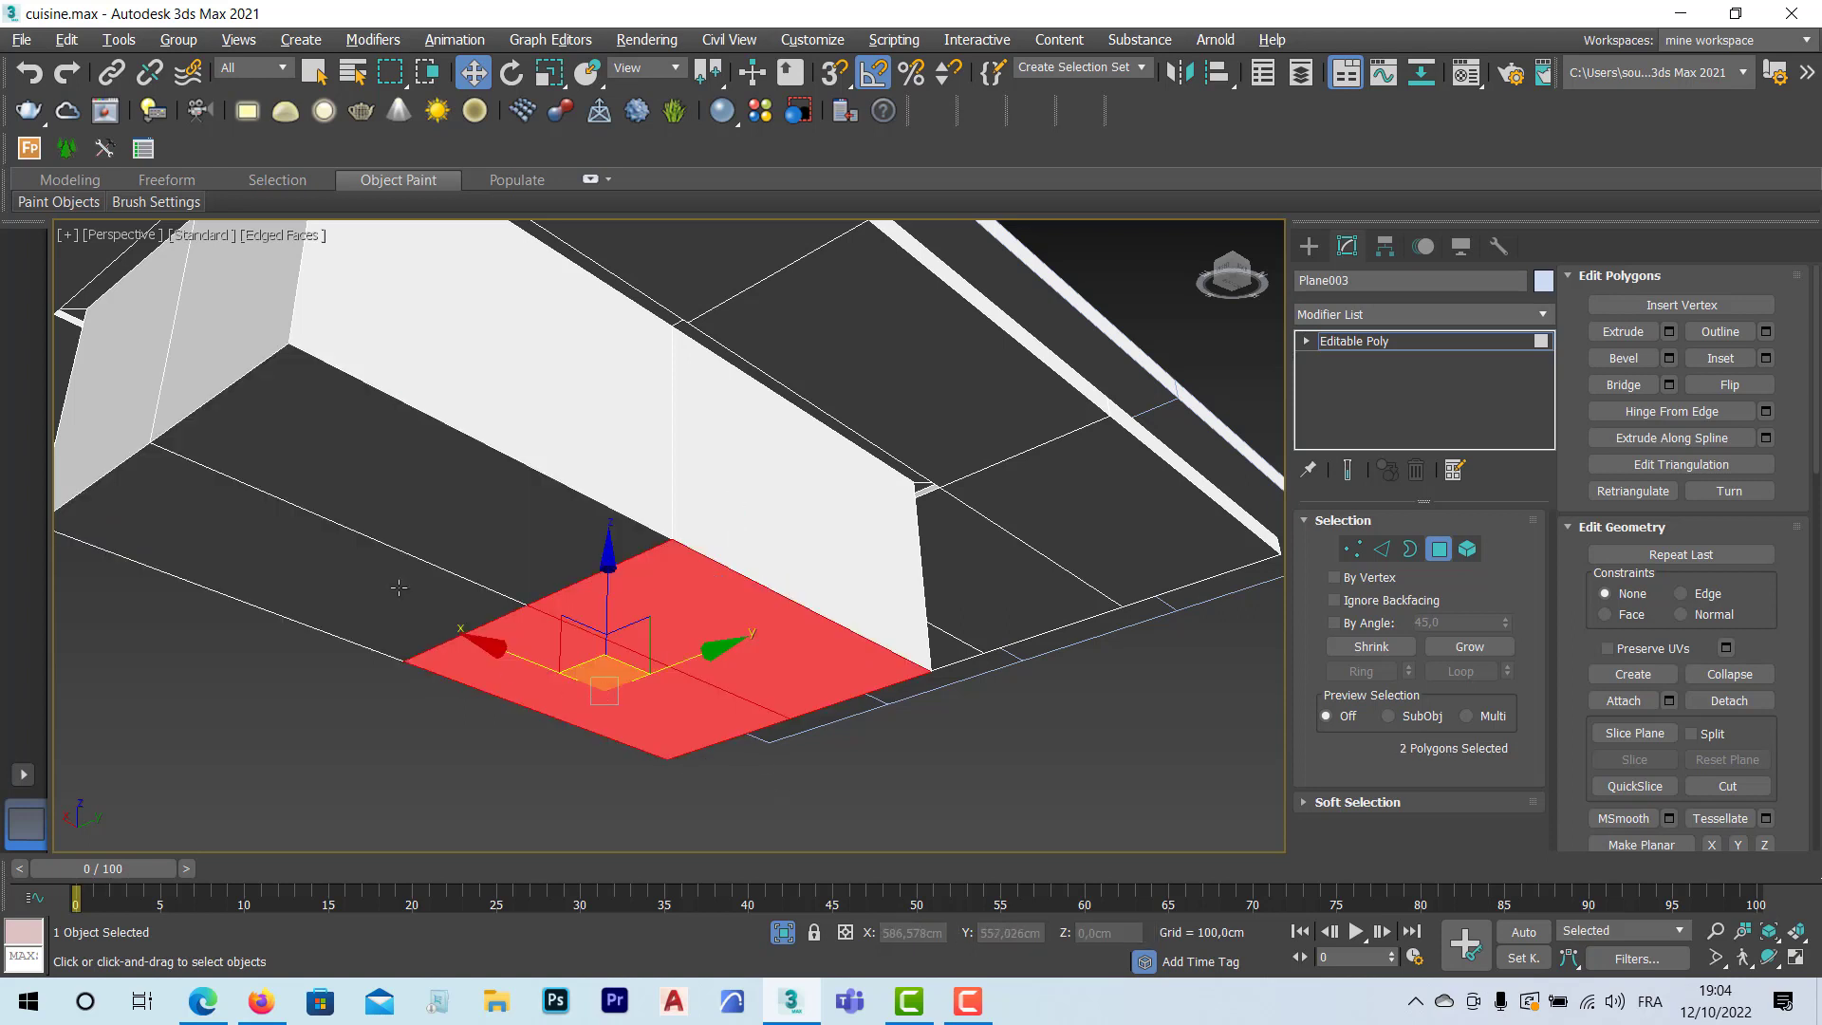
pyautogui.keyDown('ctrl'); pyautogui.click(358, 549); pyautogui.keyUp('ctrl')
pyautogui.keyDown('ctrl'); pyautogui.click(381, 504); pyautogui.keyUp('ctrl')
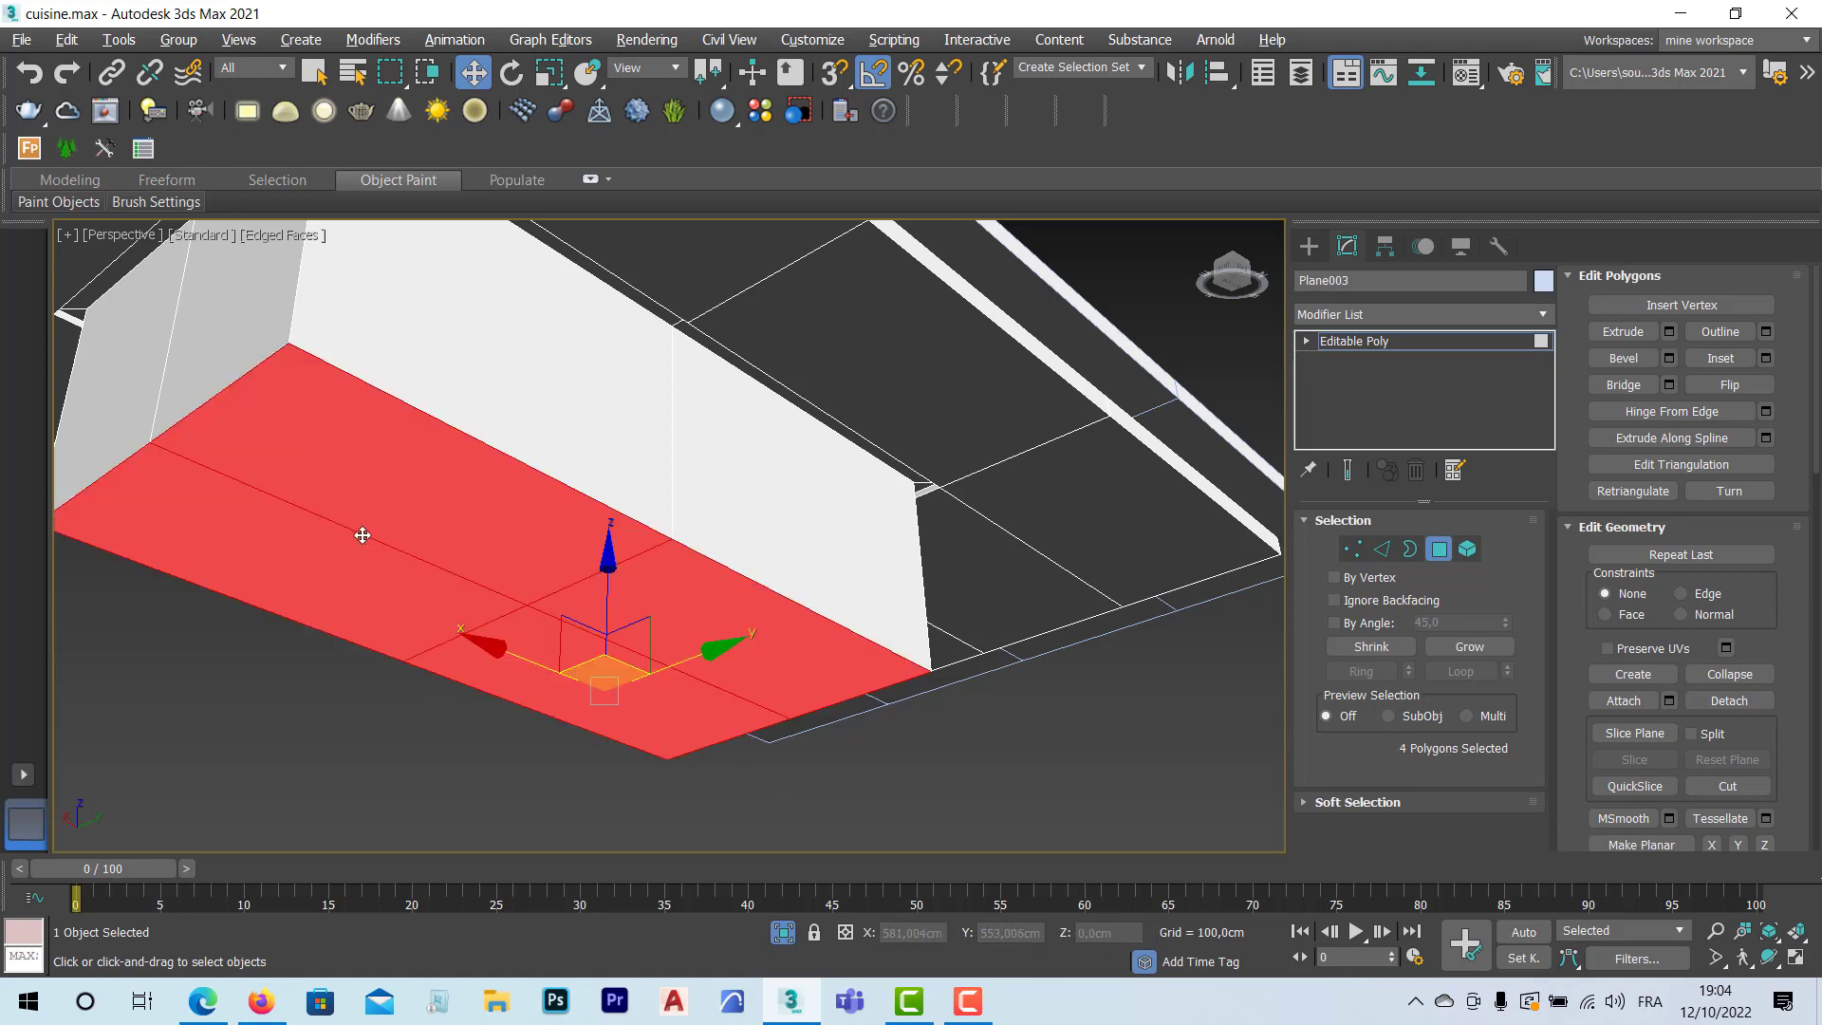
pyautogui.press('Delete')
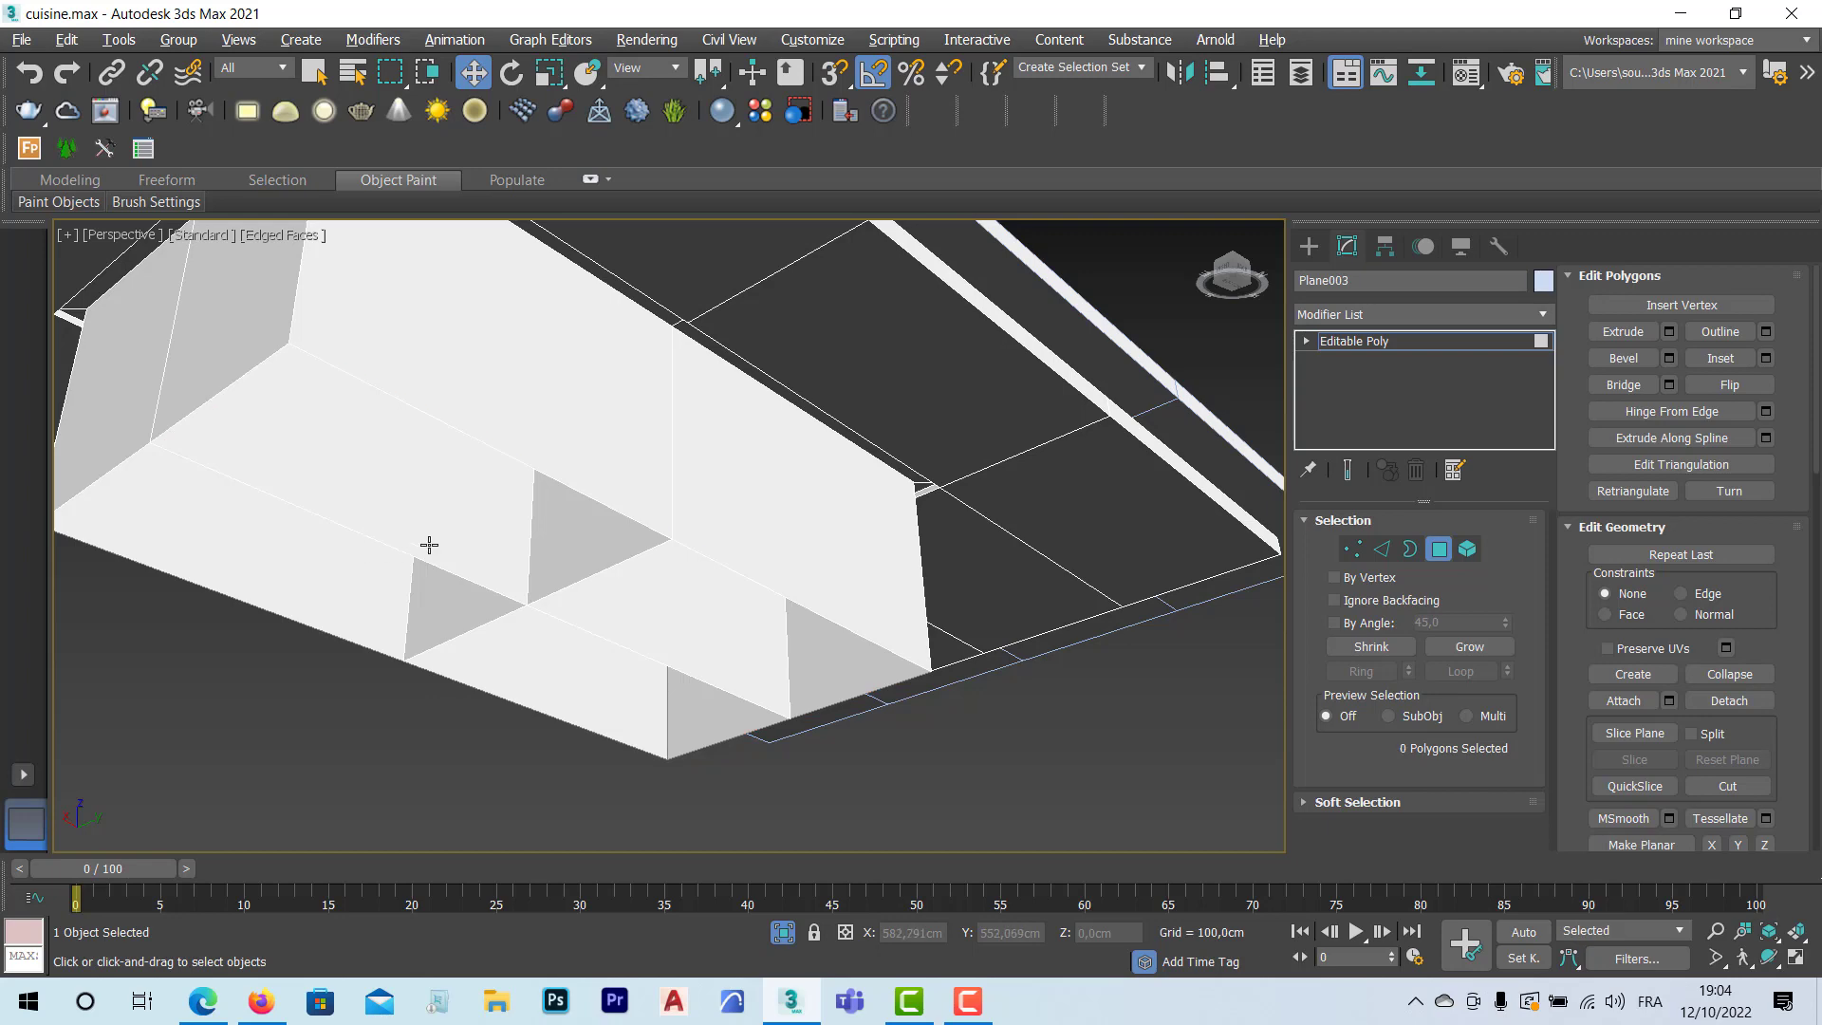
# Step: Select one face of each of the four interior partitions inside the opened block and delete them
pyautogui.keyDown('alt'); pyautogui.moveTo(492, 535); pyautogui.dragTo(595, 510, button='middle'); pyautogui.keyUp('alt')
pyautogui.click(596, 472)
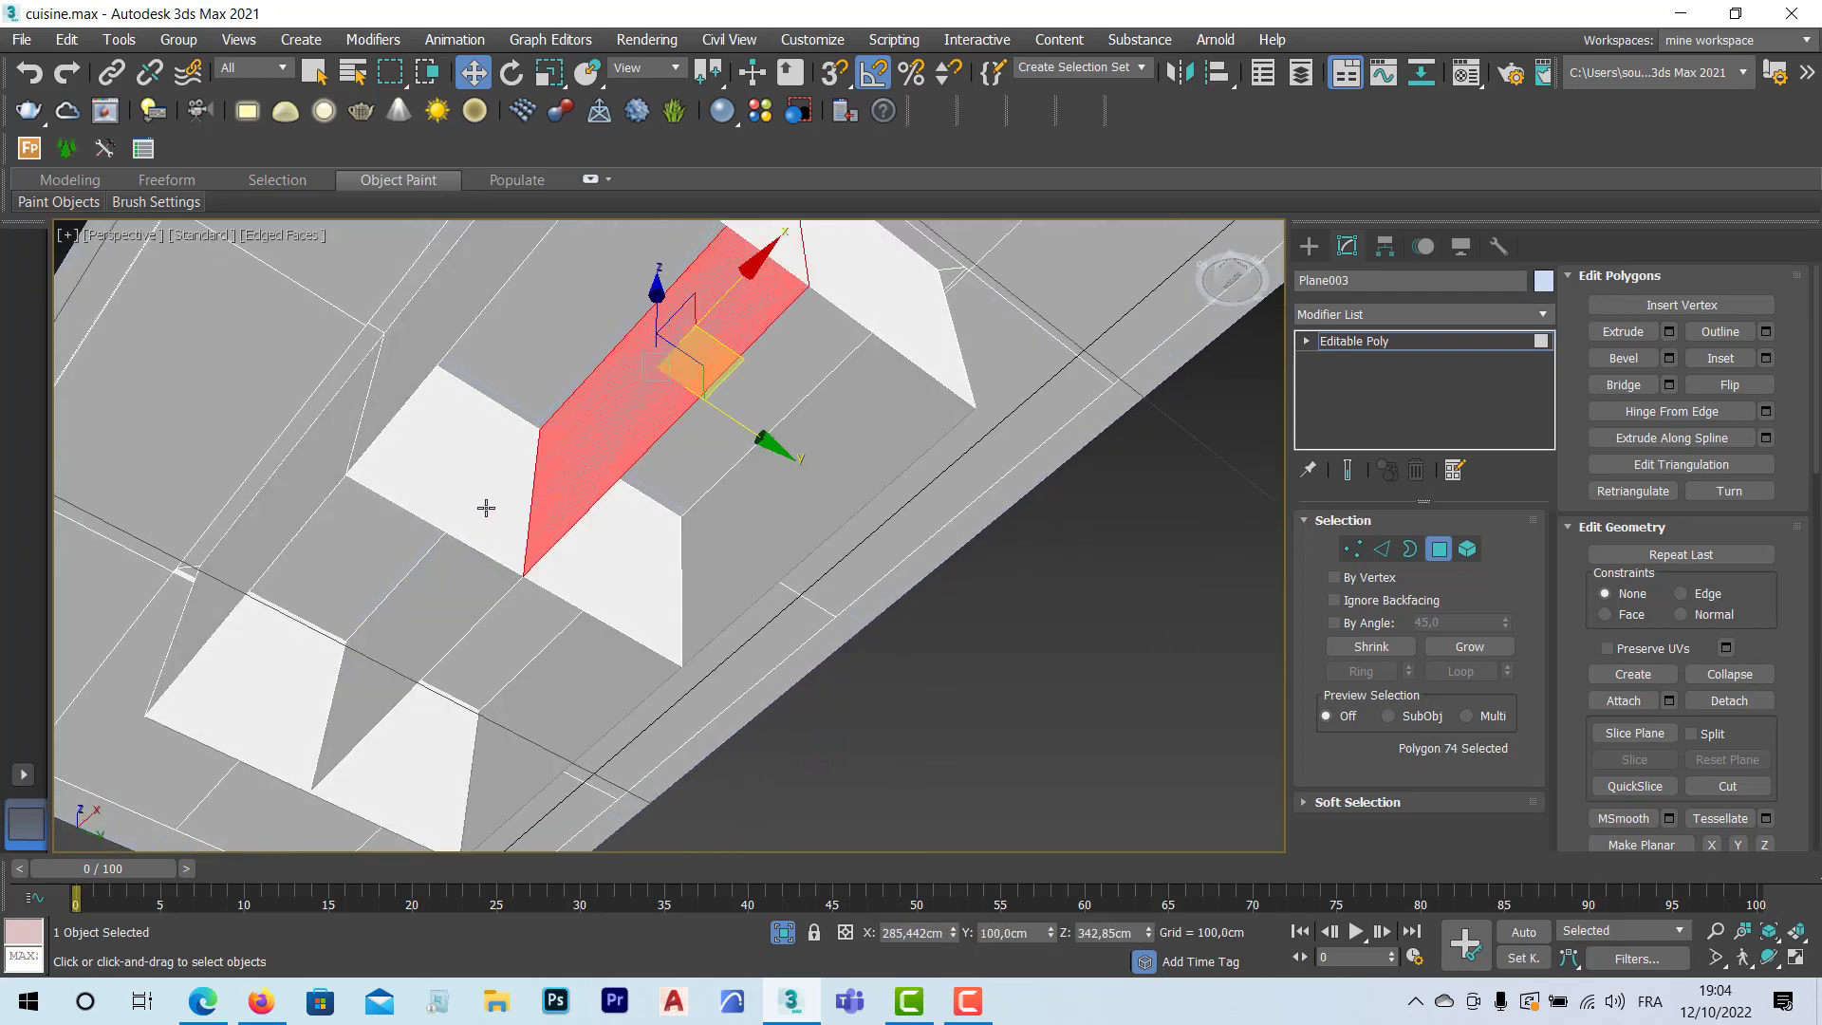
pyautogui.keyDown('ctrl'); pyautogui.click(486, 508); pyautogui.keyUp('ctrl')
pyautogui.keyDown('ctrl'); pyautogui.click(630, 582); pyautogui.keyUp('ctrl')
pyautogui.keyDown('ctrl'); pyautogui.click(446, 624); pyautogui.keyUp('ctrl')
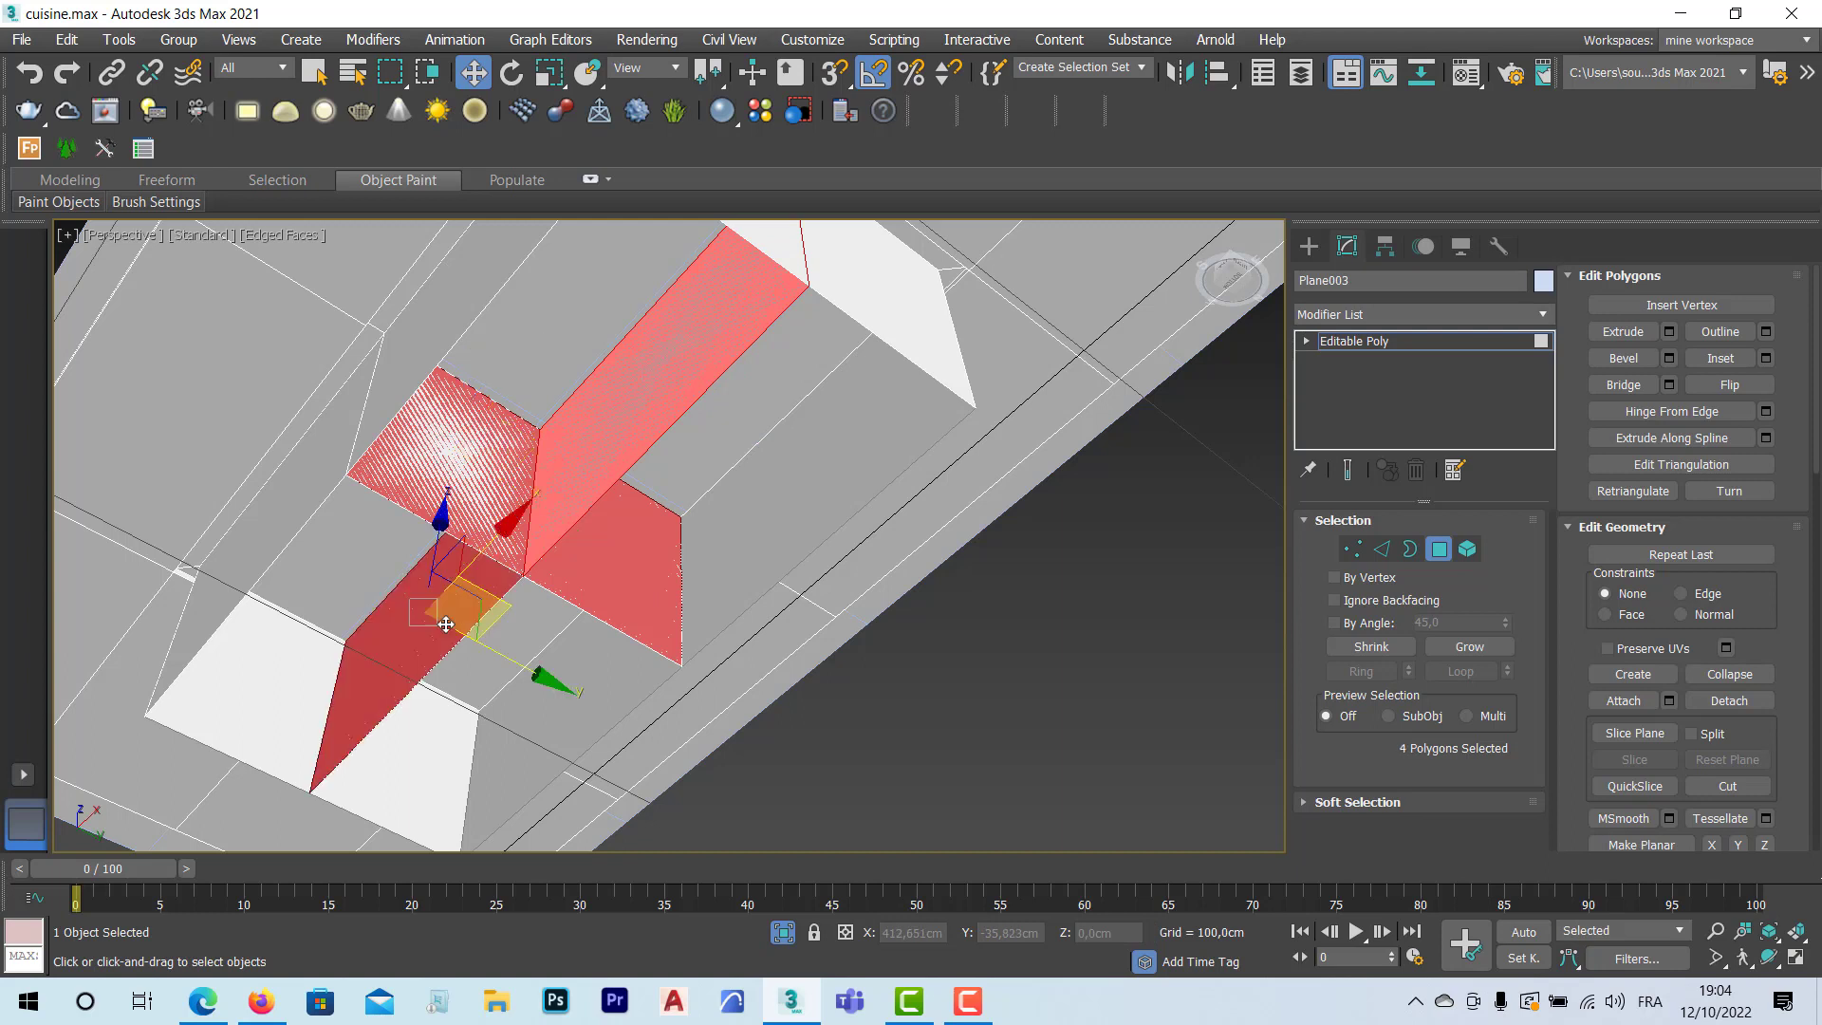
pyautogui.press('Delete')
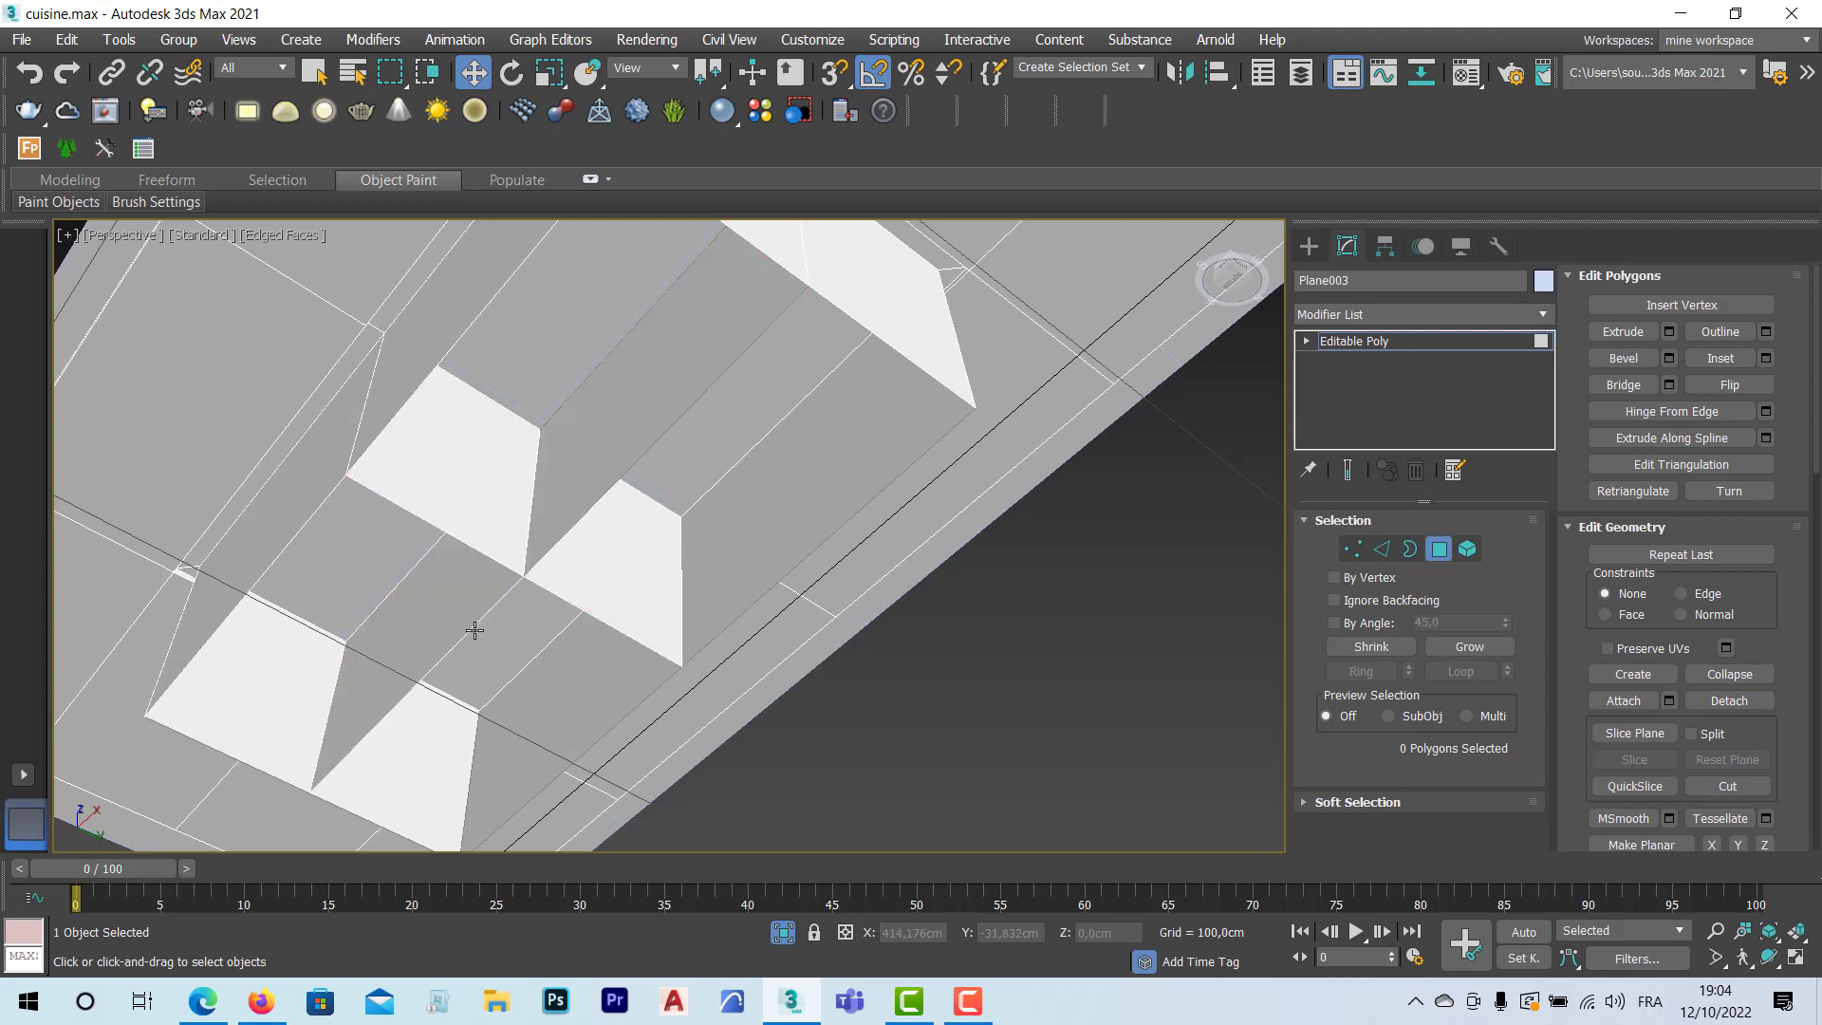
# Step: Delete the remaining partition faces inside the block, leaving only its outer side walls
pyautogui.click(556, 525)
pyautogui.press('Delete')
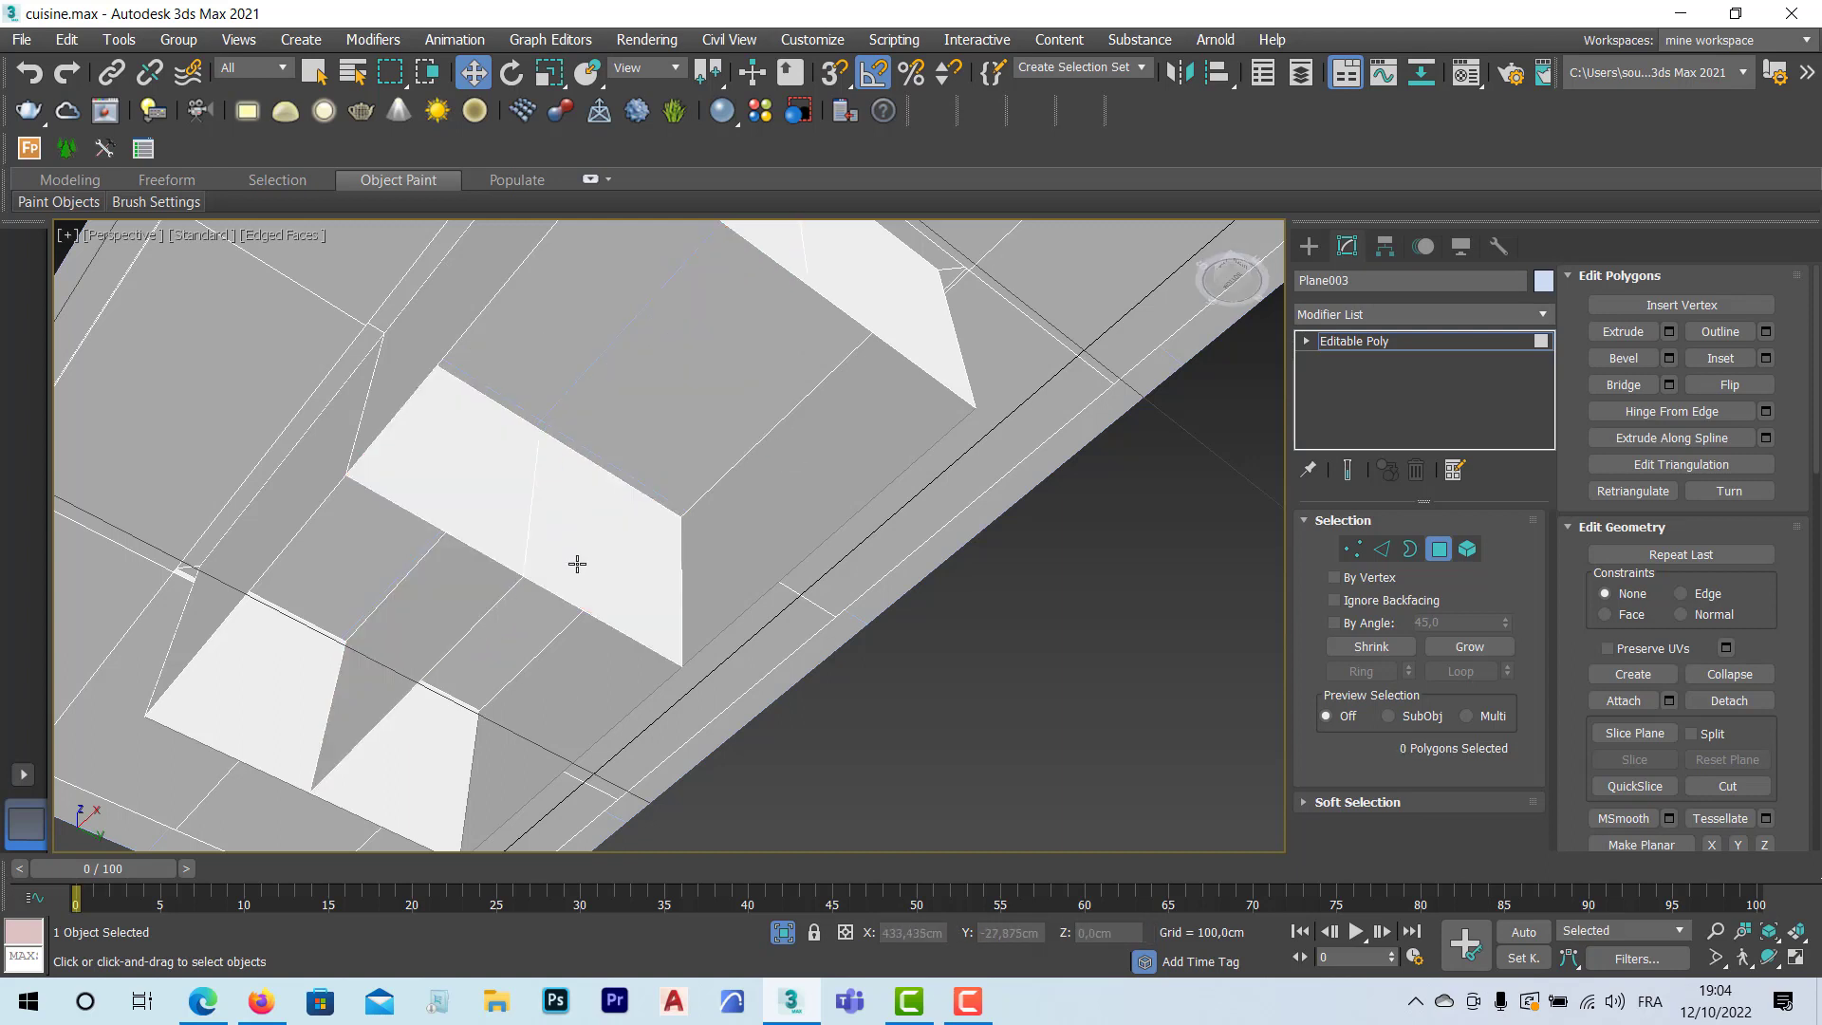
pyautogui.hotkey('ctrl', 'z')
pyautogui.hotkey('ctrl', 'z')
pyautogui.hotkey('ctrl', 'z')
pyautogui.hotkey('ctrl', 'z')
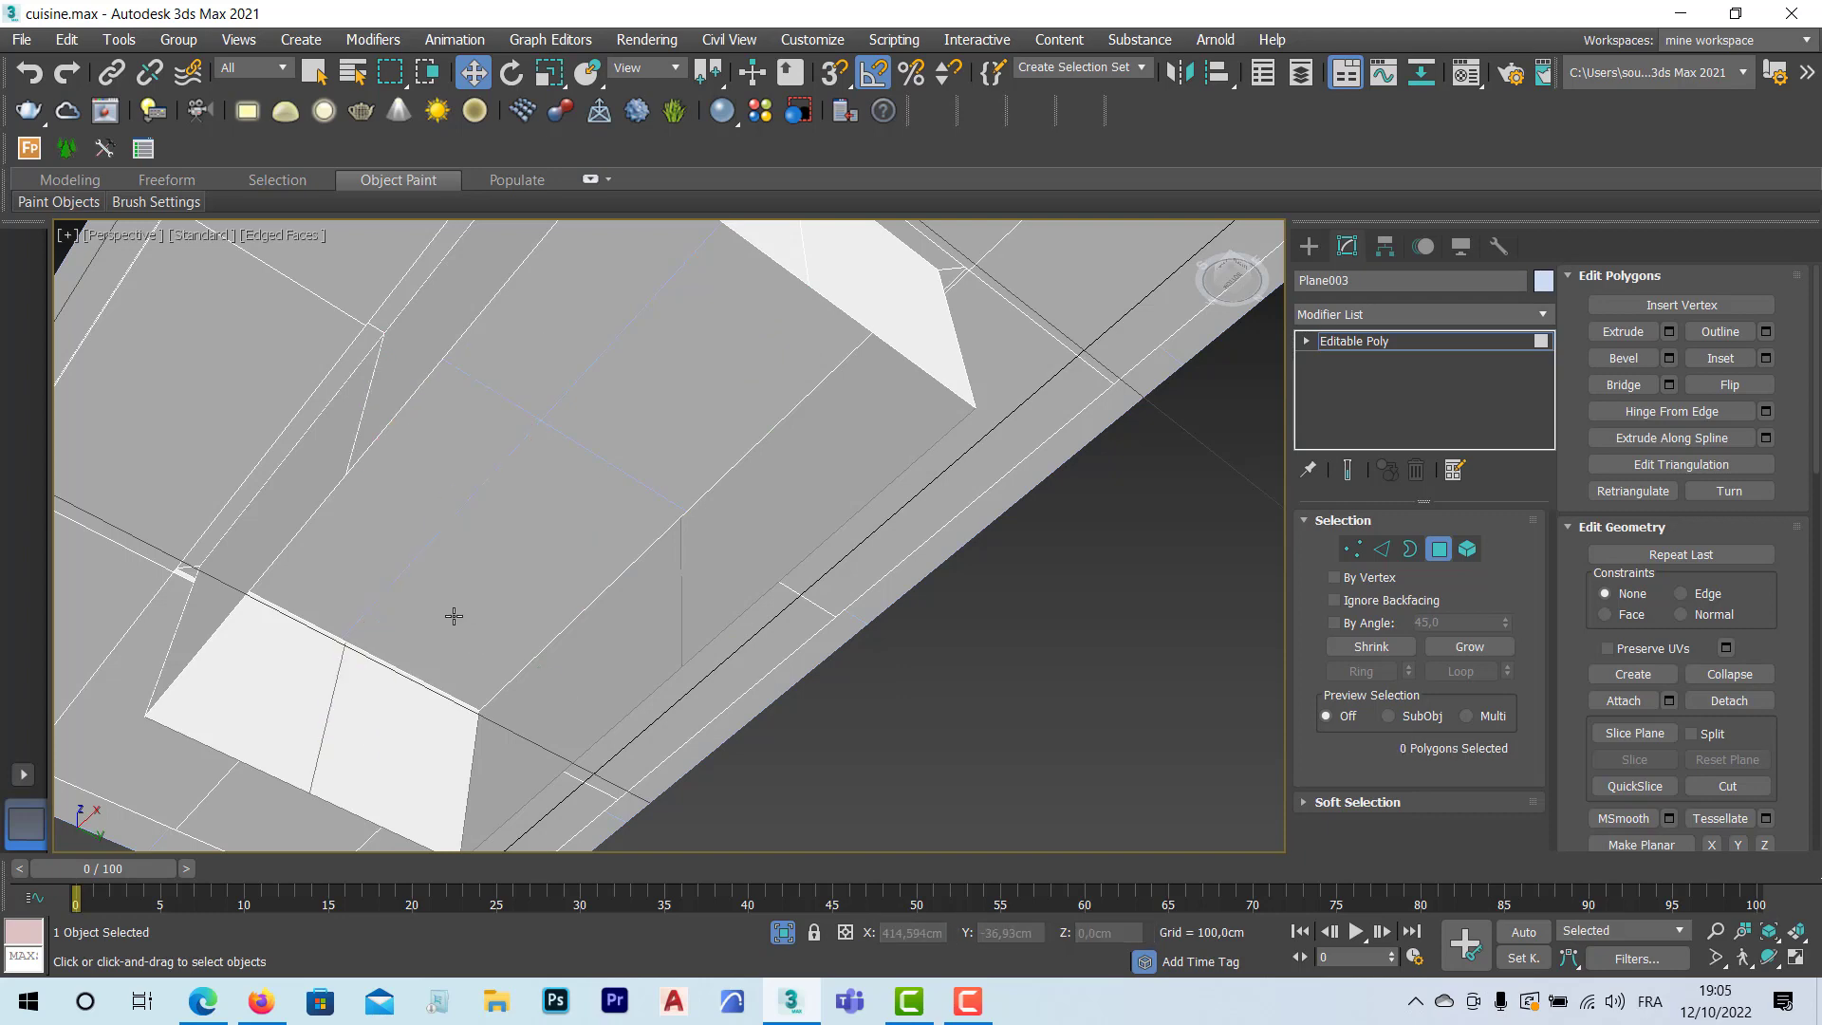
# Step: Select the open border edges of the hollow block at Border level
pyautogui.keyDown('alt'); pyautogui.moveTo(521, 586); pyautogui.dragTo(581, 618, button='middle'); pyautogui.keyUp('alt')
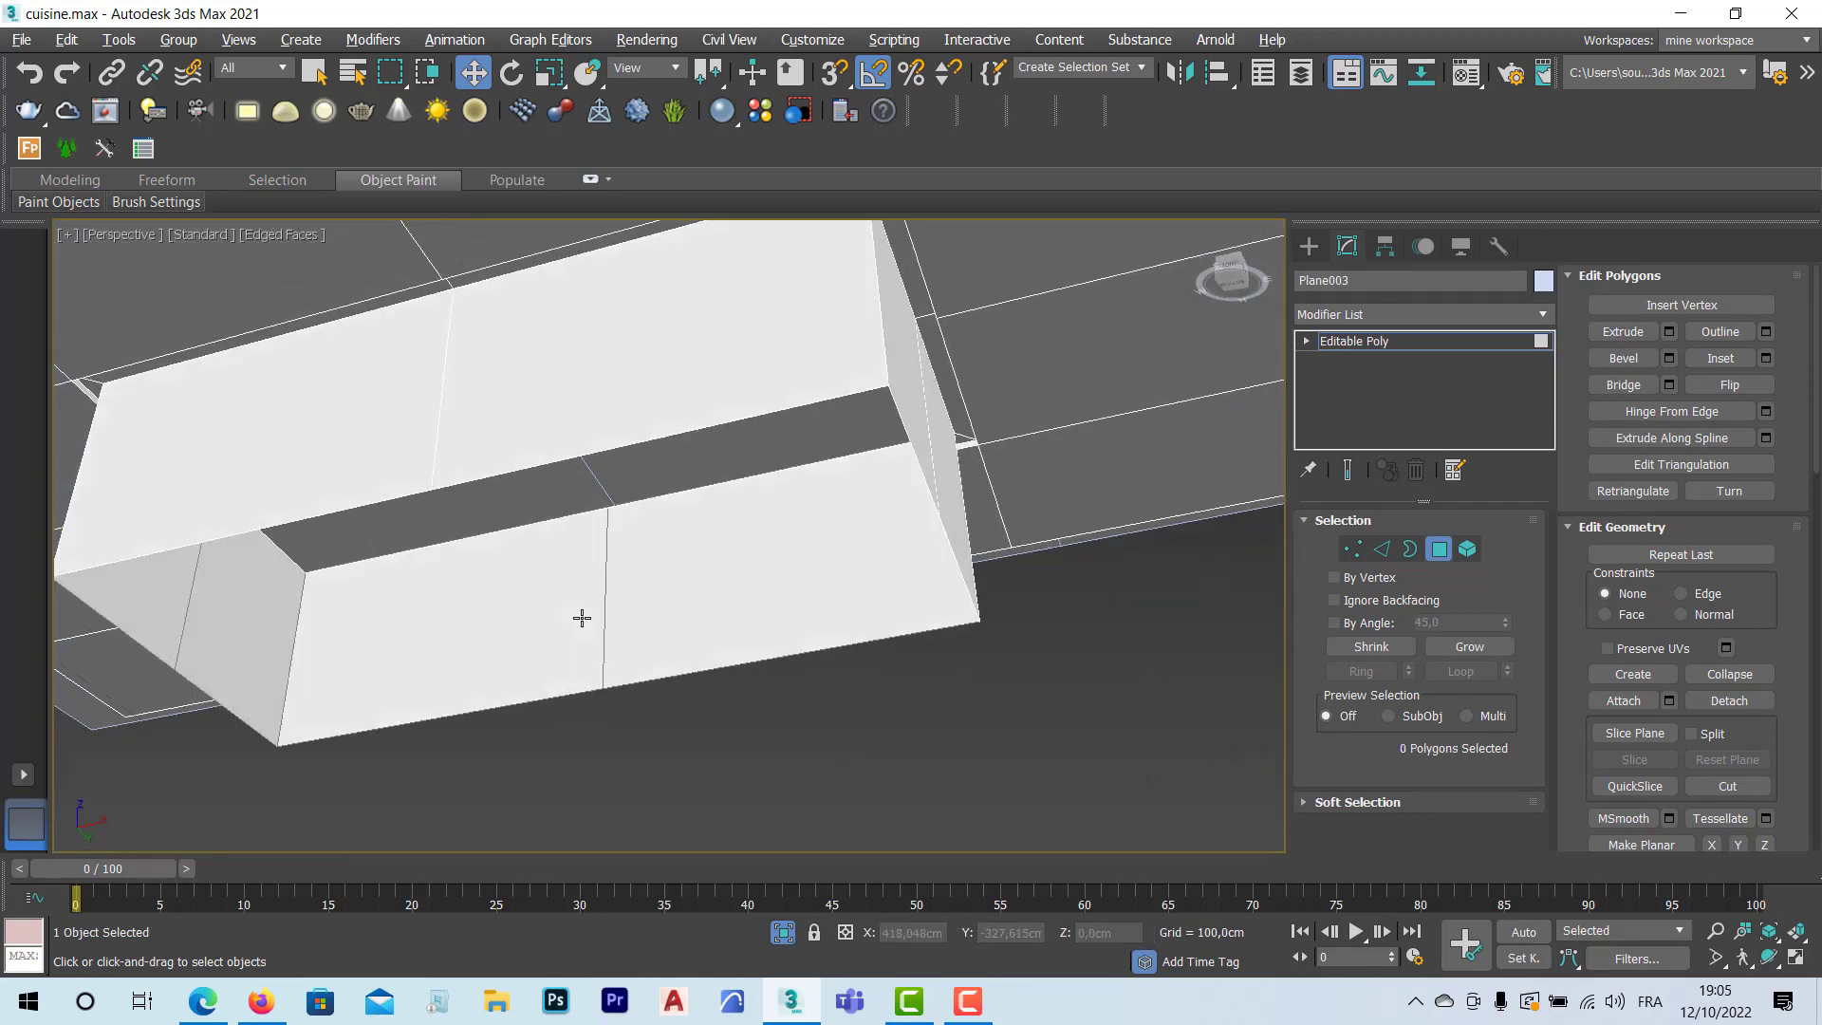
pyautogui.click(1410, 550)
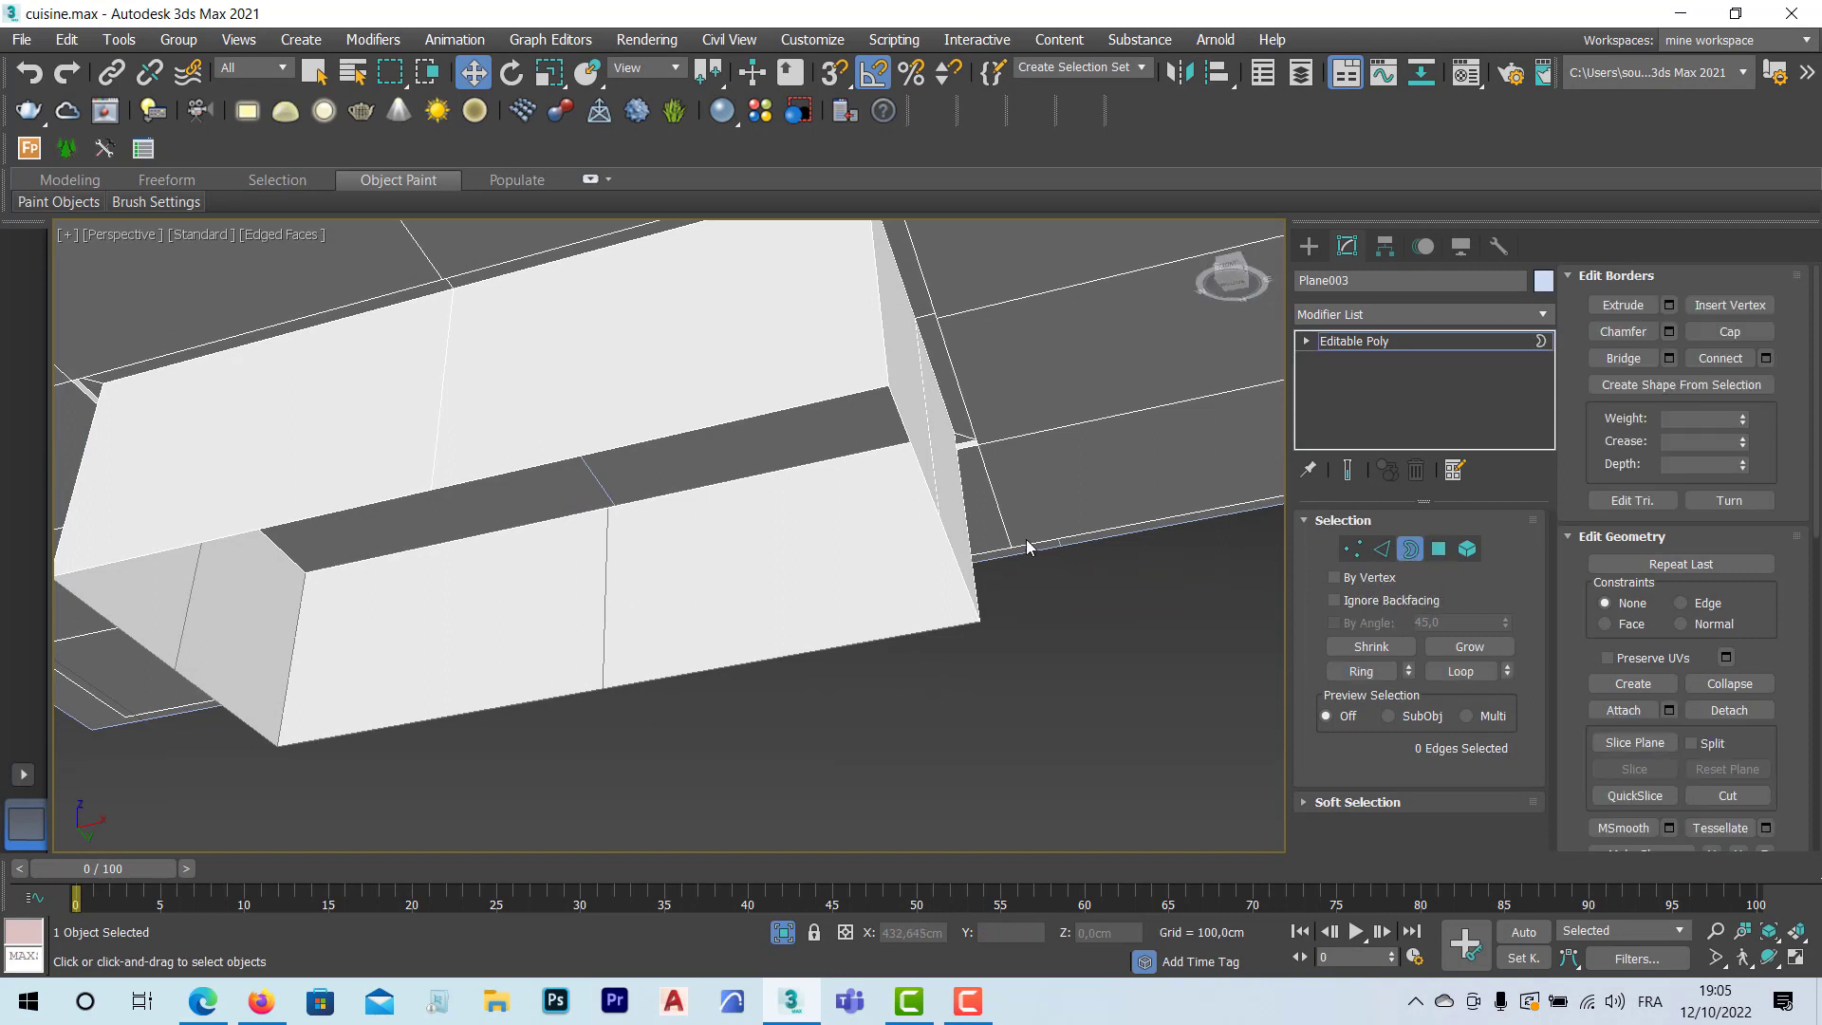
pyautogui.click(920, 471)
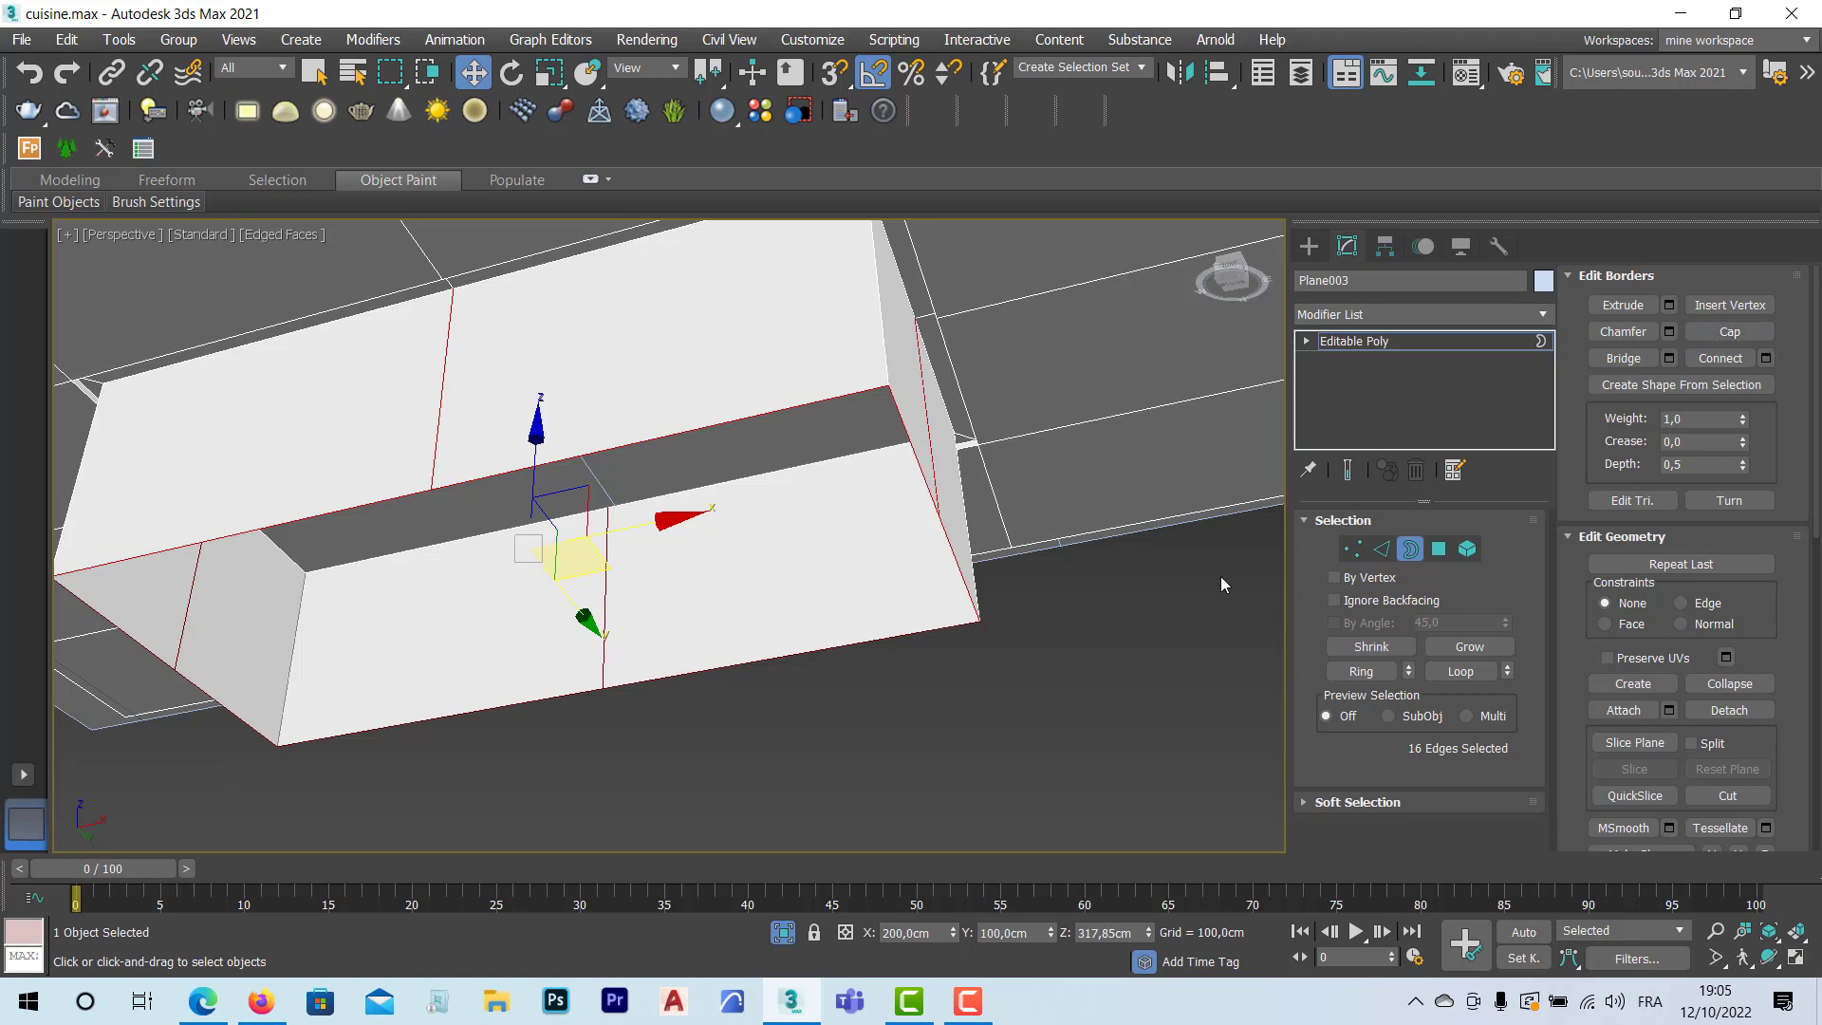
# Step: Switch to Polygon level and select all eight side-wall polygons around the hollow block
pyautogui.click(1437, 551)
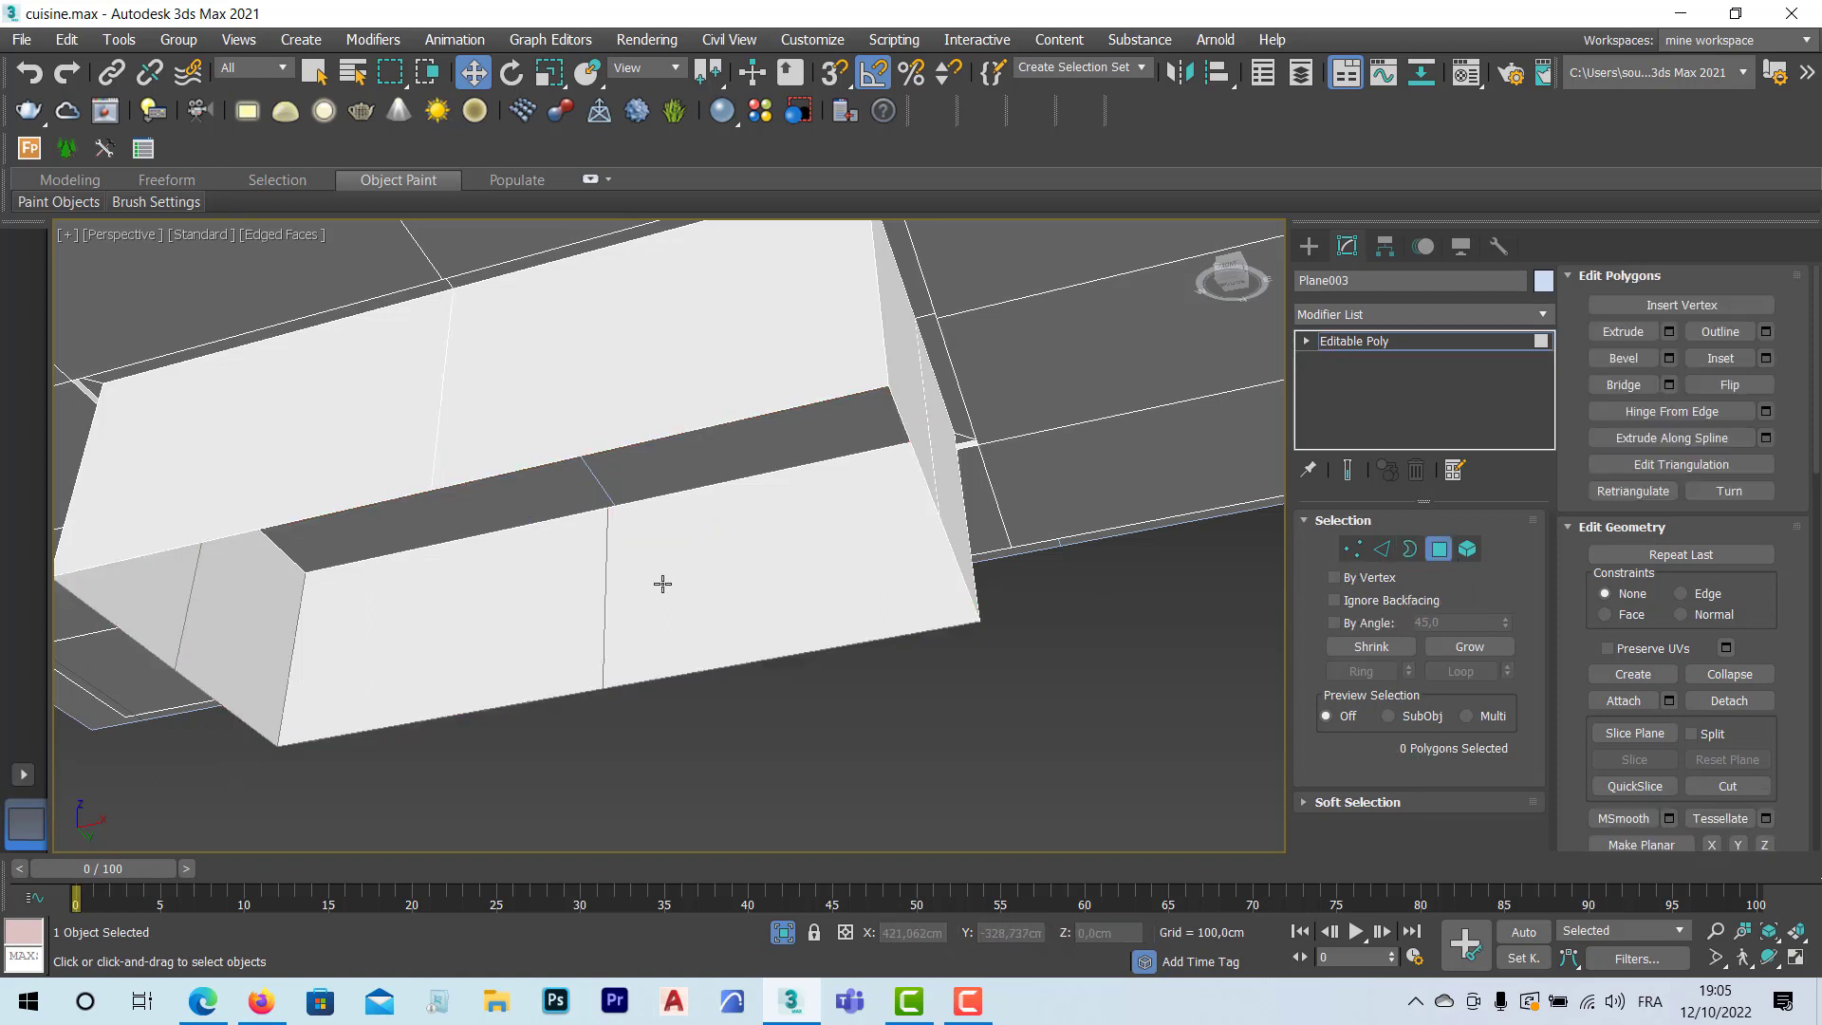
pyautogui.click(653, 591)
pyautogui.keyDown('ctrl'); pyautogui.click(517, 604); pyautogui.keyUp('ctrl')
pyautogui.keyDown('ctrl'); pyautogui.click(240, 631); pyautogui.keyUp('ctrl')
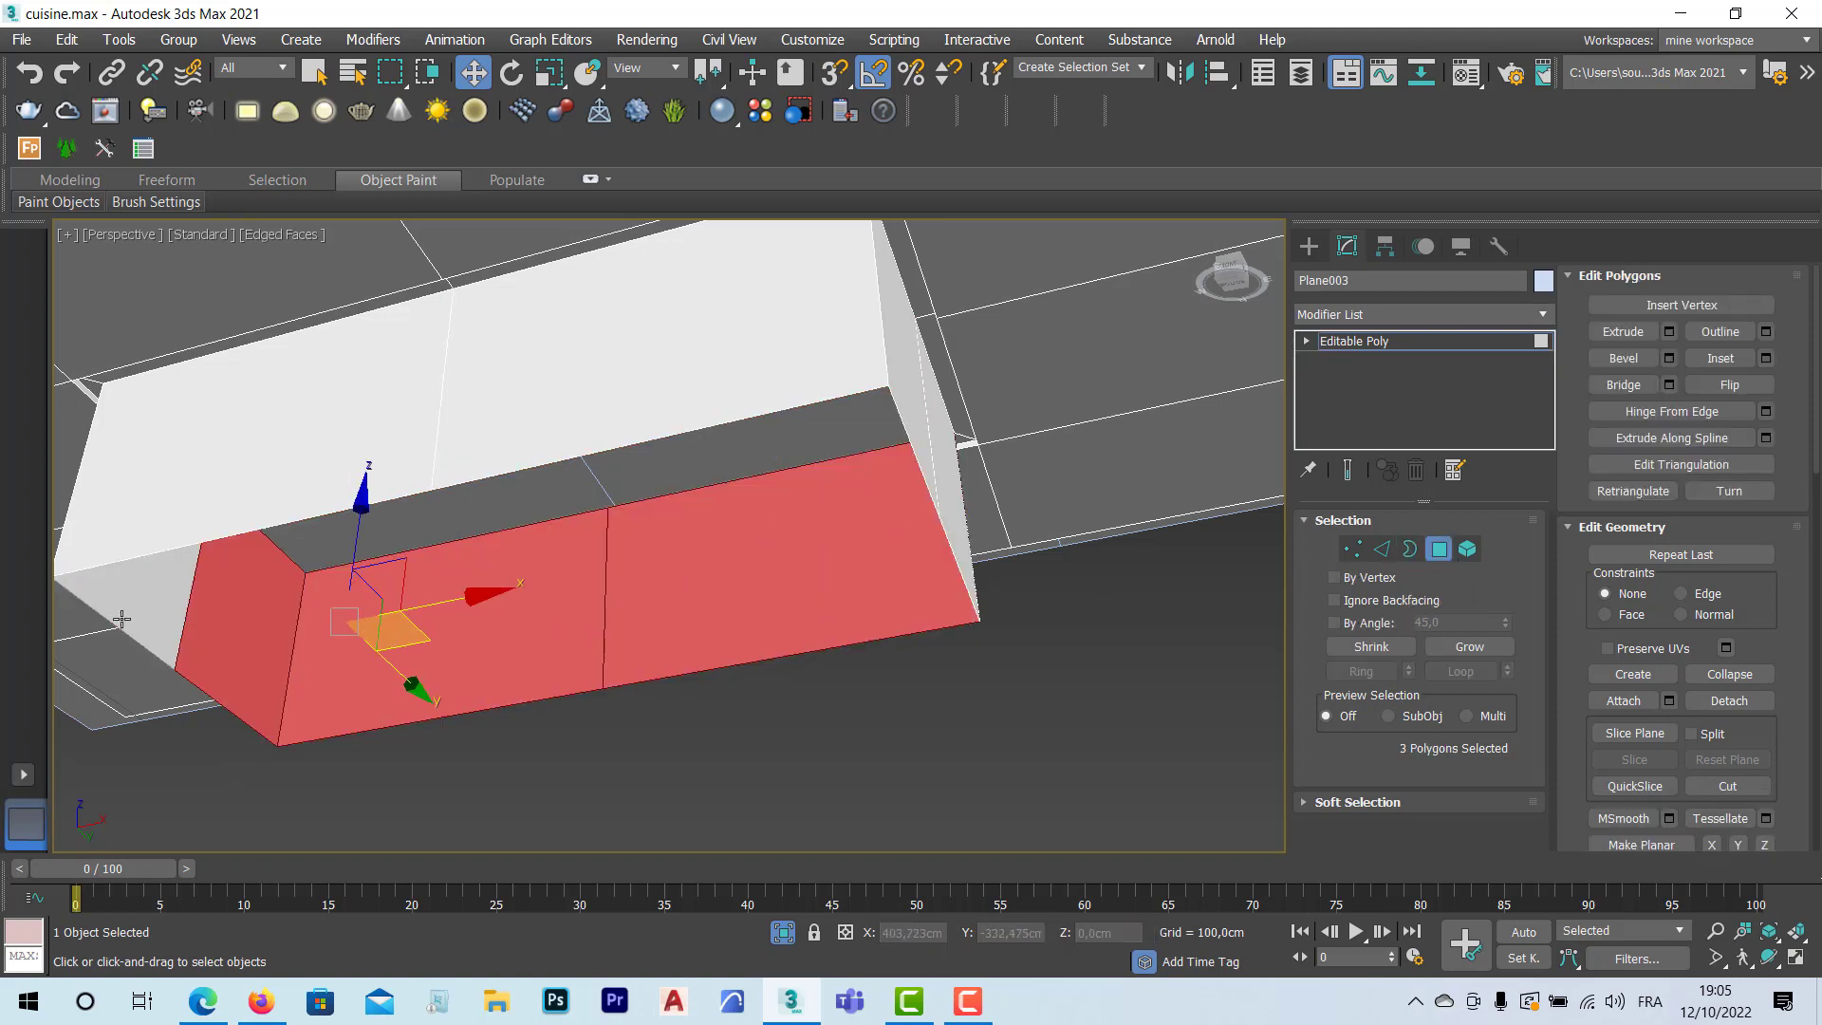
pyautogui.keyDown('ctrl'); pyautogui.click(123, 616); pyautogui.keyUp('ctrl')
pyautogui.keyDown('alt'); pyautogui.moveTo(467, 523); pyautogui.dragTo(307, 543, button='middle'); pyautogui.keyUp('alt')
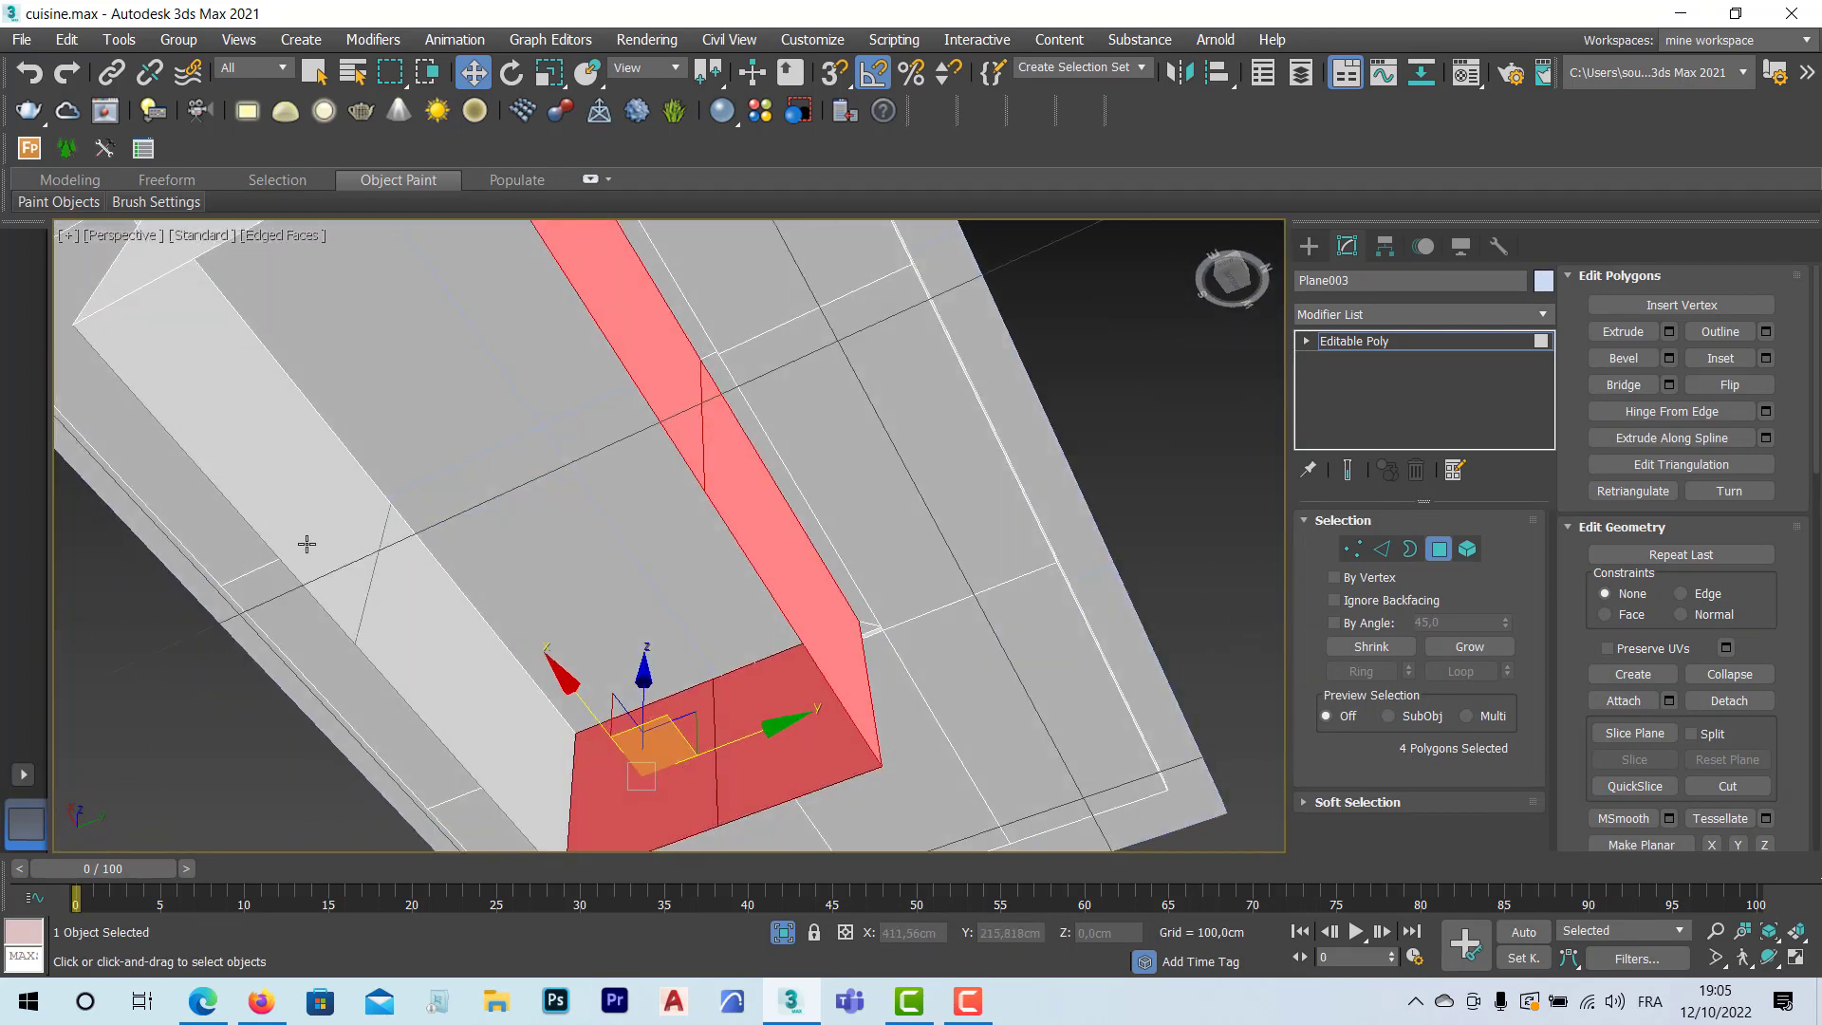
pyautogui.keyDown('ctrl'); pyautogui.click(437, 631); pyautogui.keyUp('ctrl')
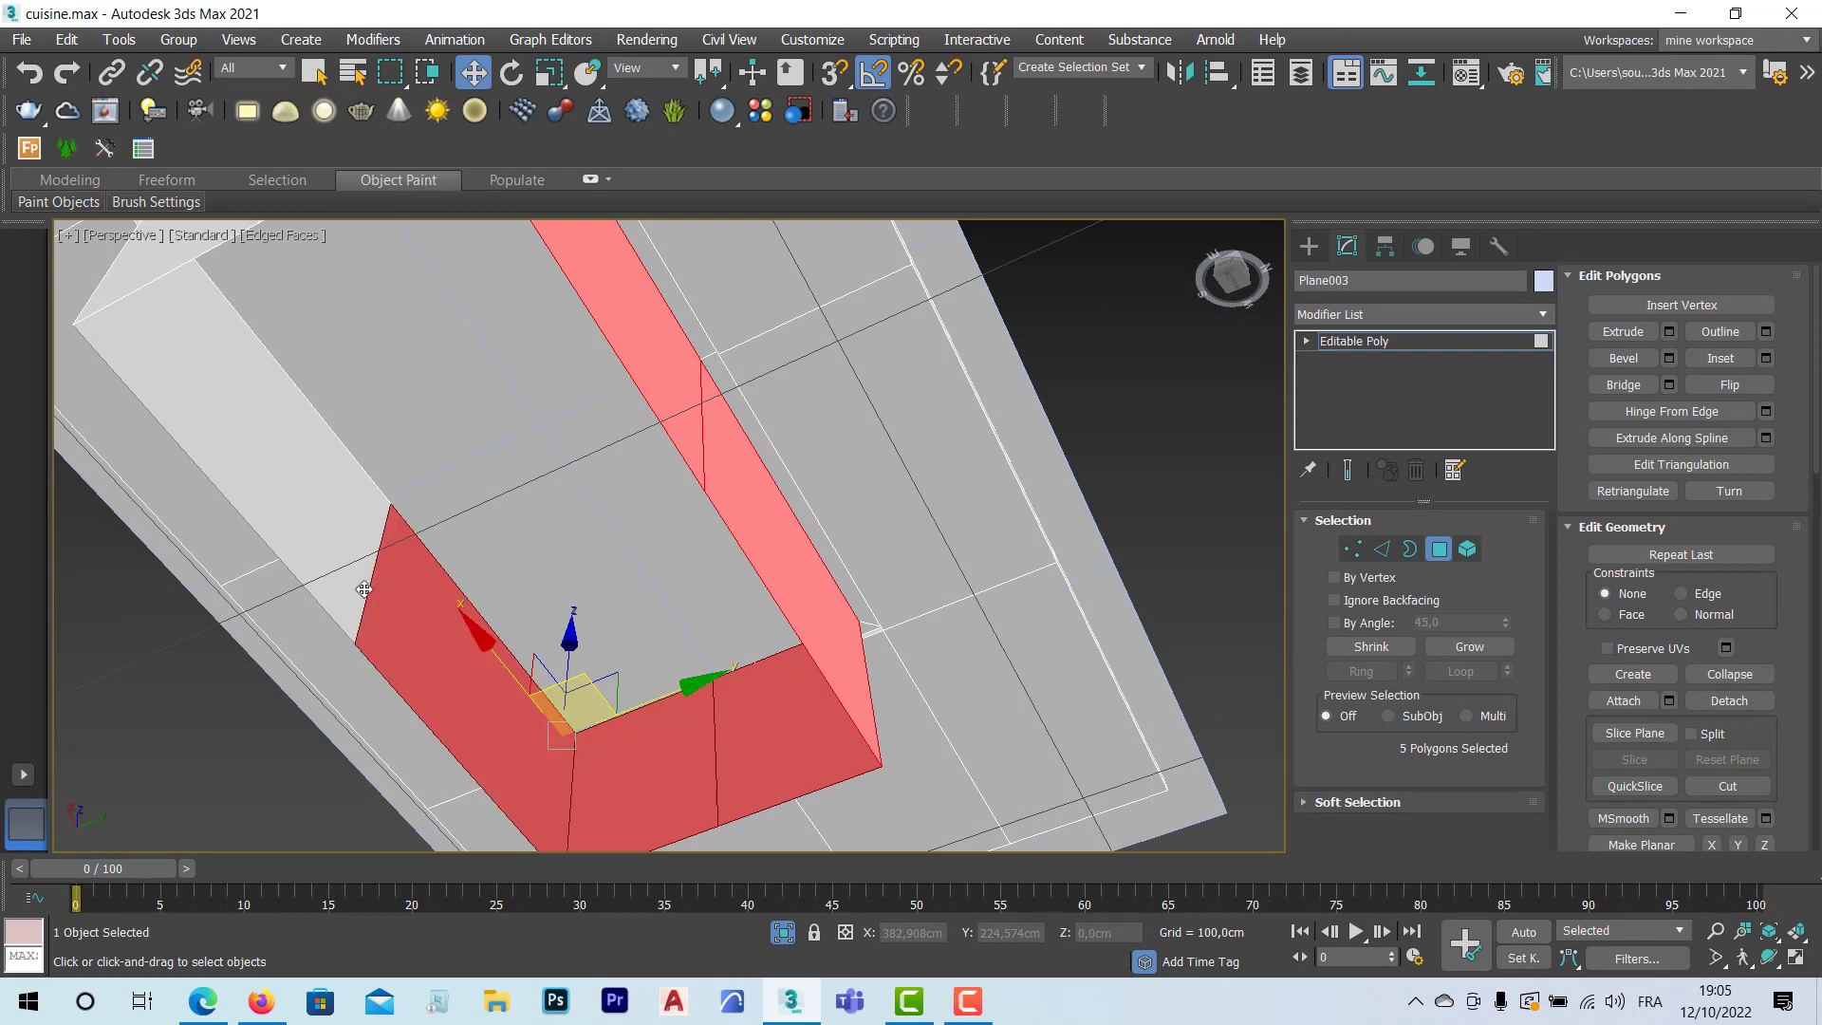
pyautogui.keyDown('ctrl'); pyautogui.click(310, 495); pyautogui.keyUp('ctrl')
pyautogui.keyDown('alt'); pyautogui.moveTo(319, 363); pyautogui.dragTo(215, 539, button='middle'); pyautogui.keyUp('alt')
pyautogui.keyDown('ctrl'); pyautogui.click(273, 648); pyautogui.keyUp('ctrl')
pyautogui.keyDown('ctrl'); pyautogui.click(340, 661); pyautogui.keyUp('ctrl')
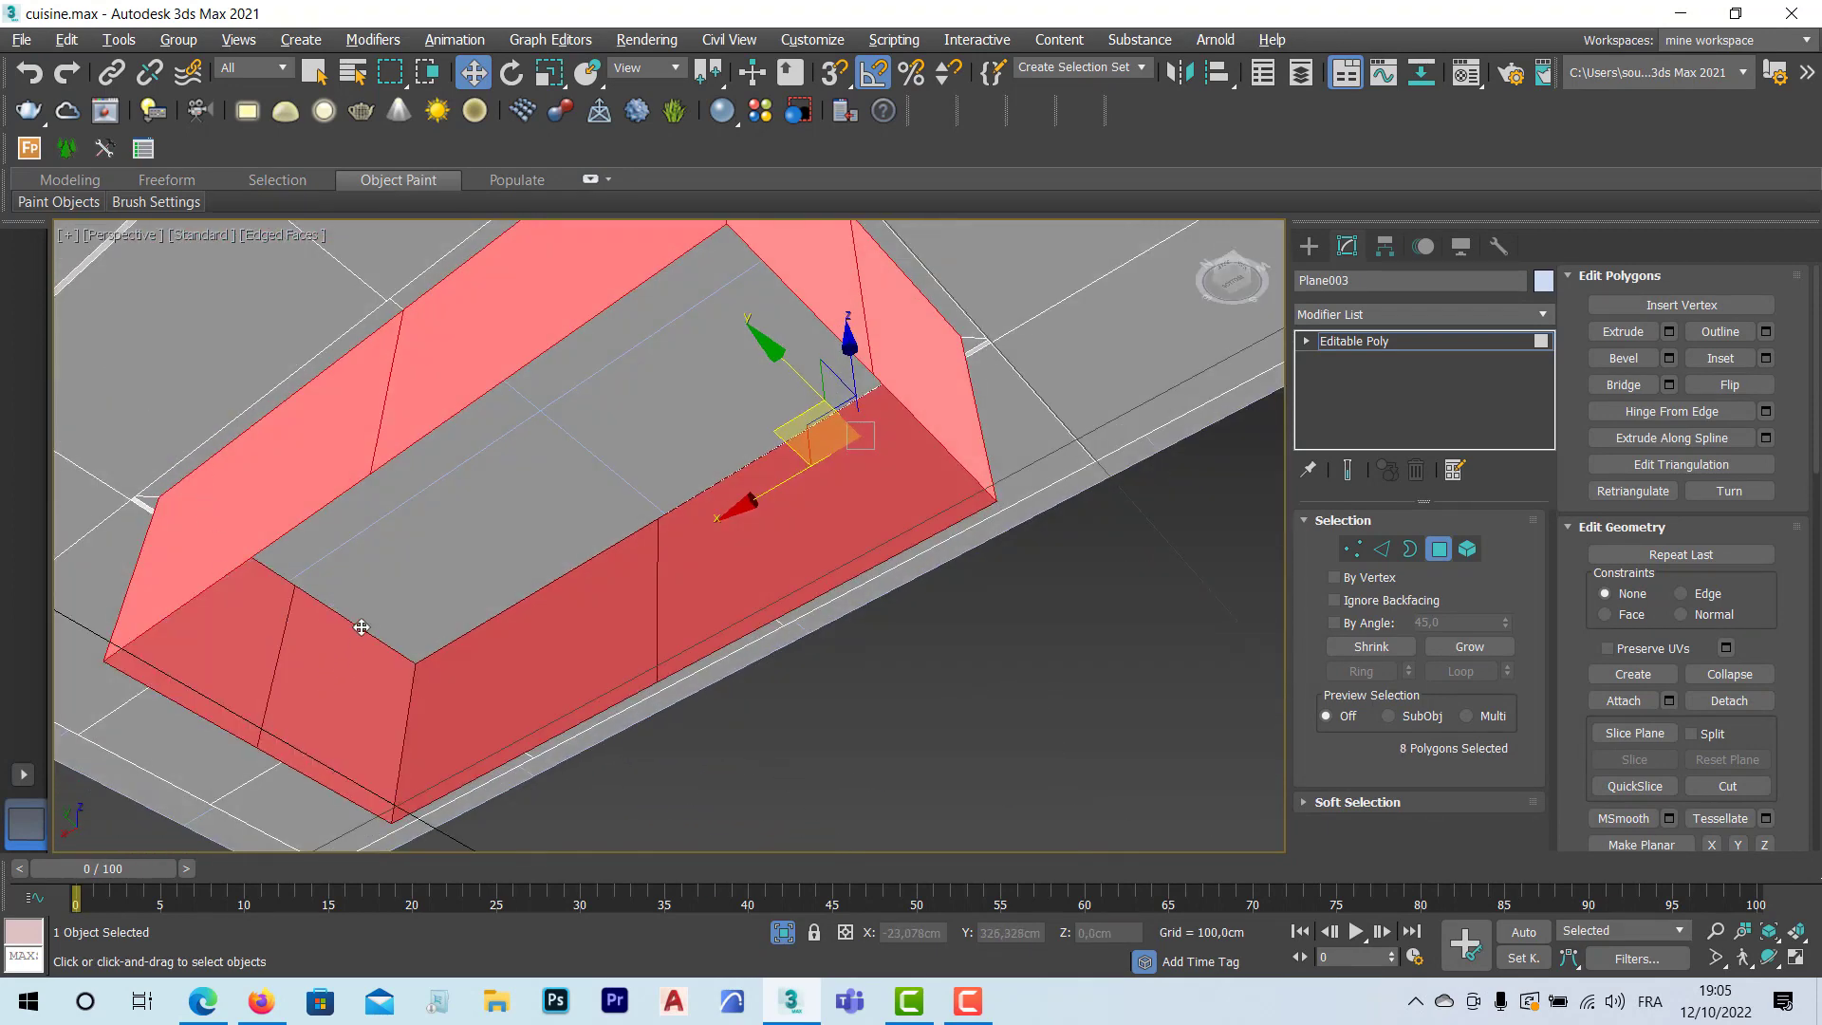
pyautogui.keyDown('alt'); pyautogui.moveTo(360, 628); pyautogui.dragTo(466, 660, button='middle'); pyautogui.keyUp('alt')
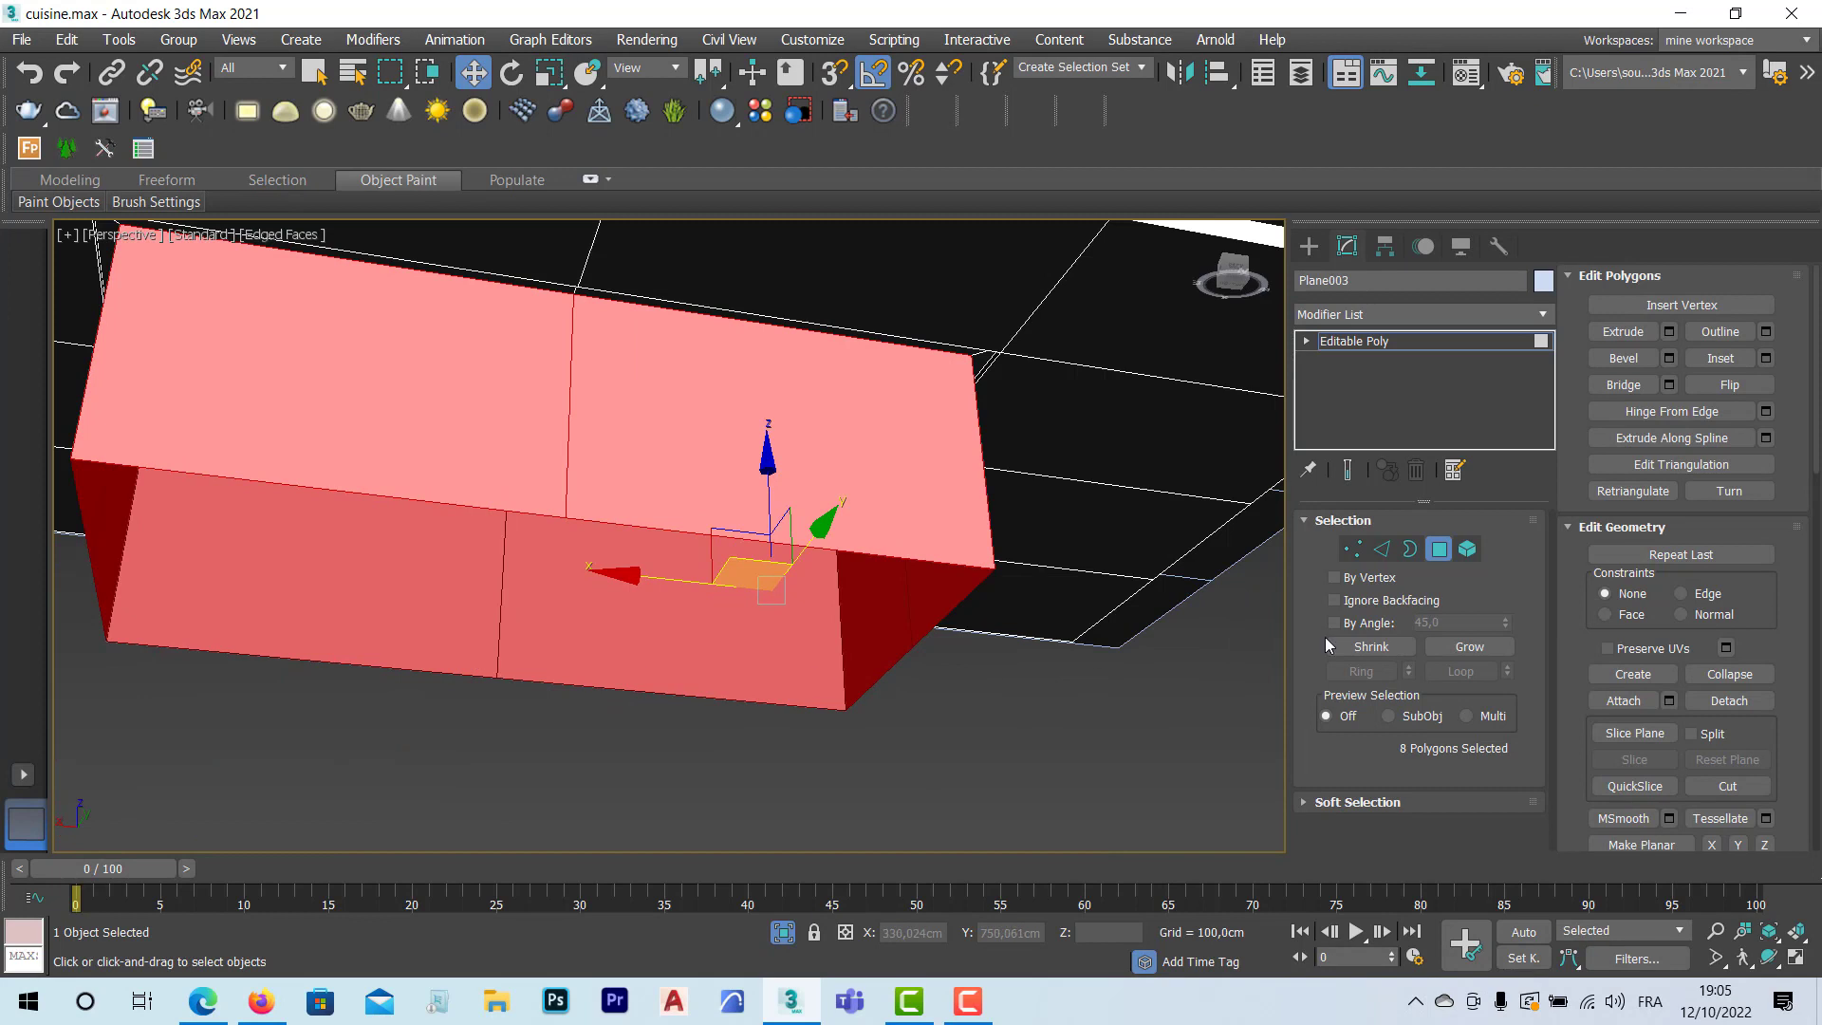
pyautogui.click(1669, 334)
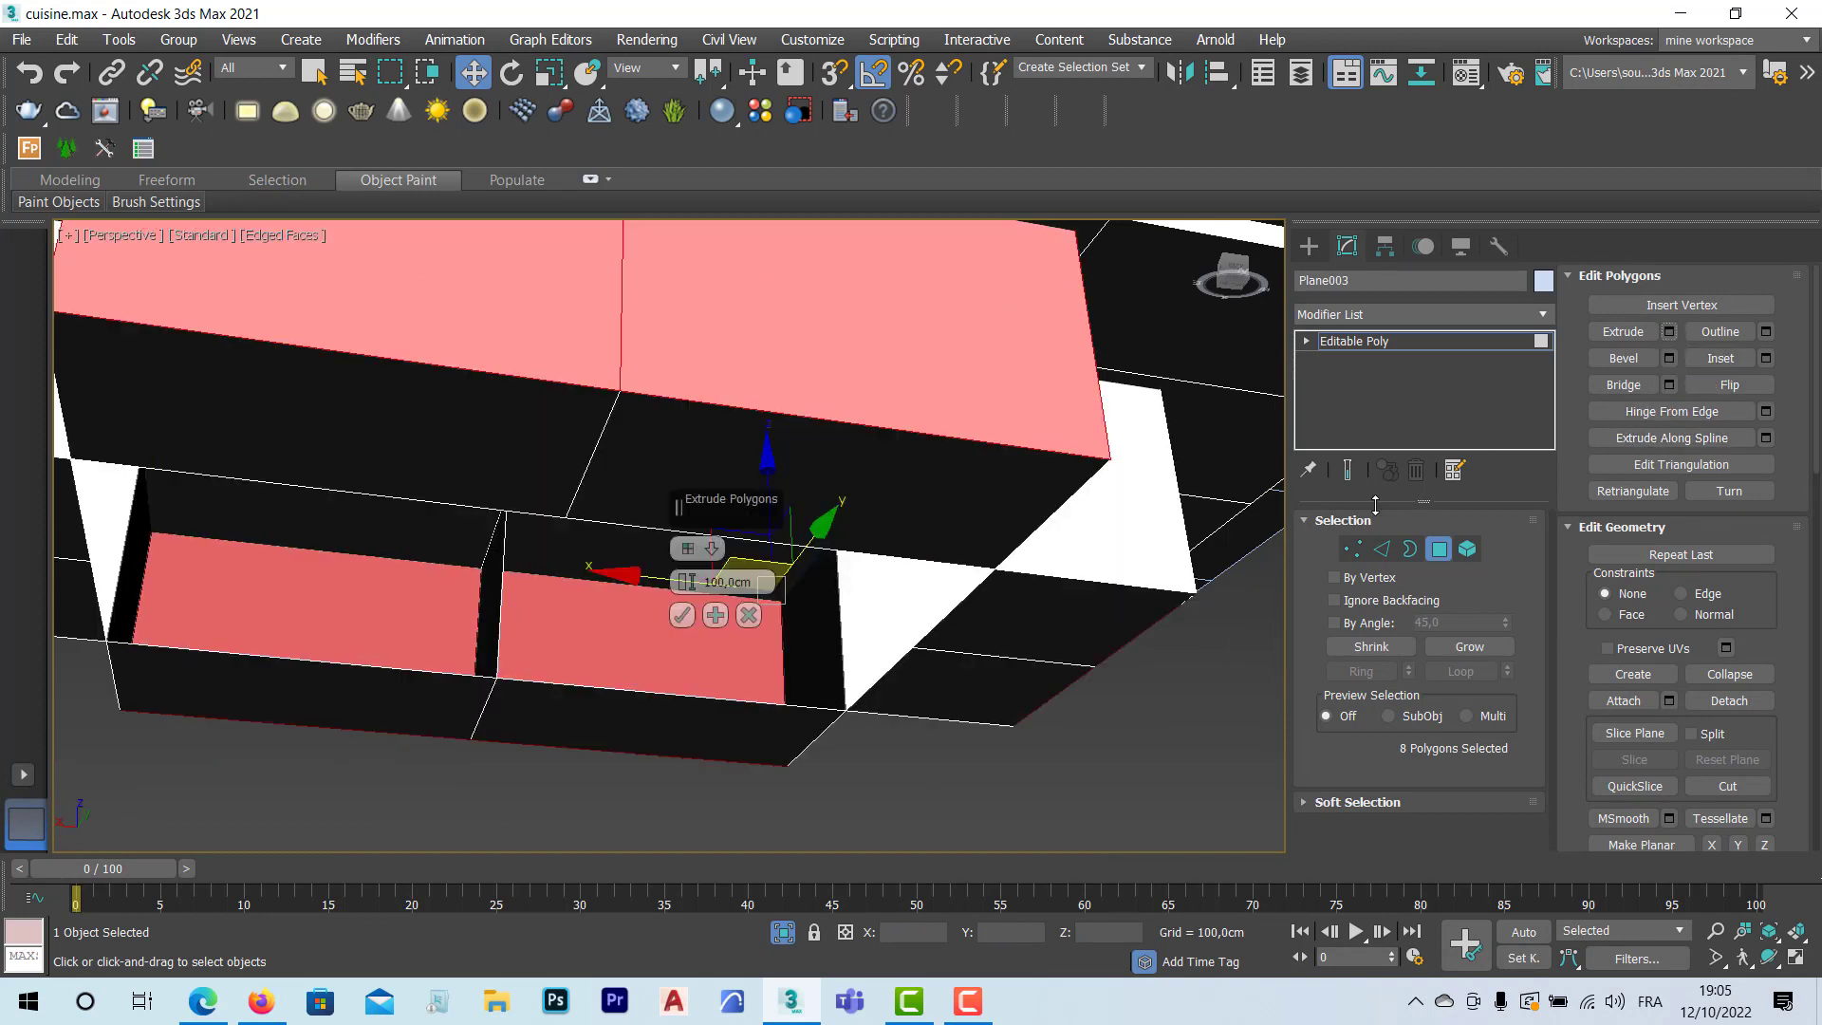
pyautogui.click(712, 547)
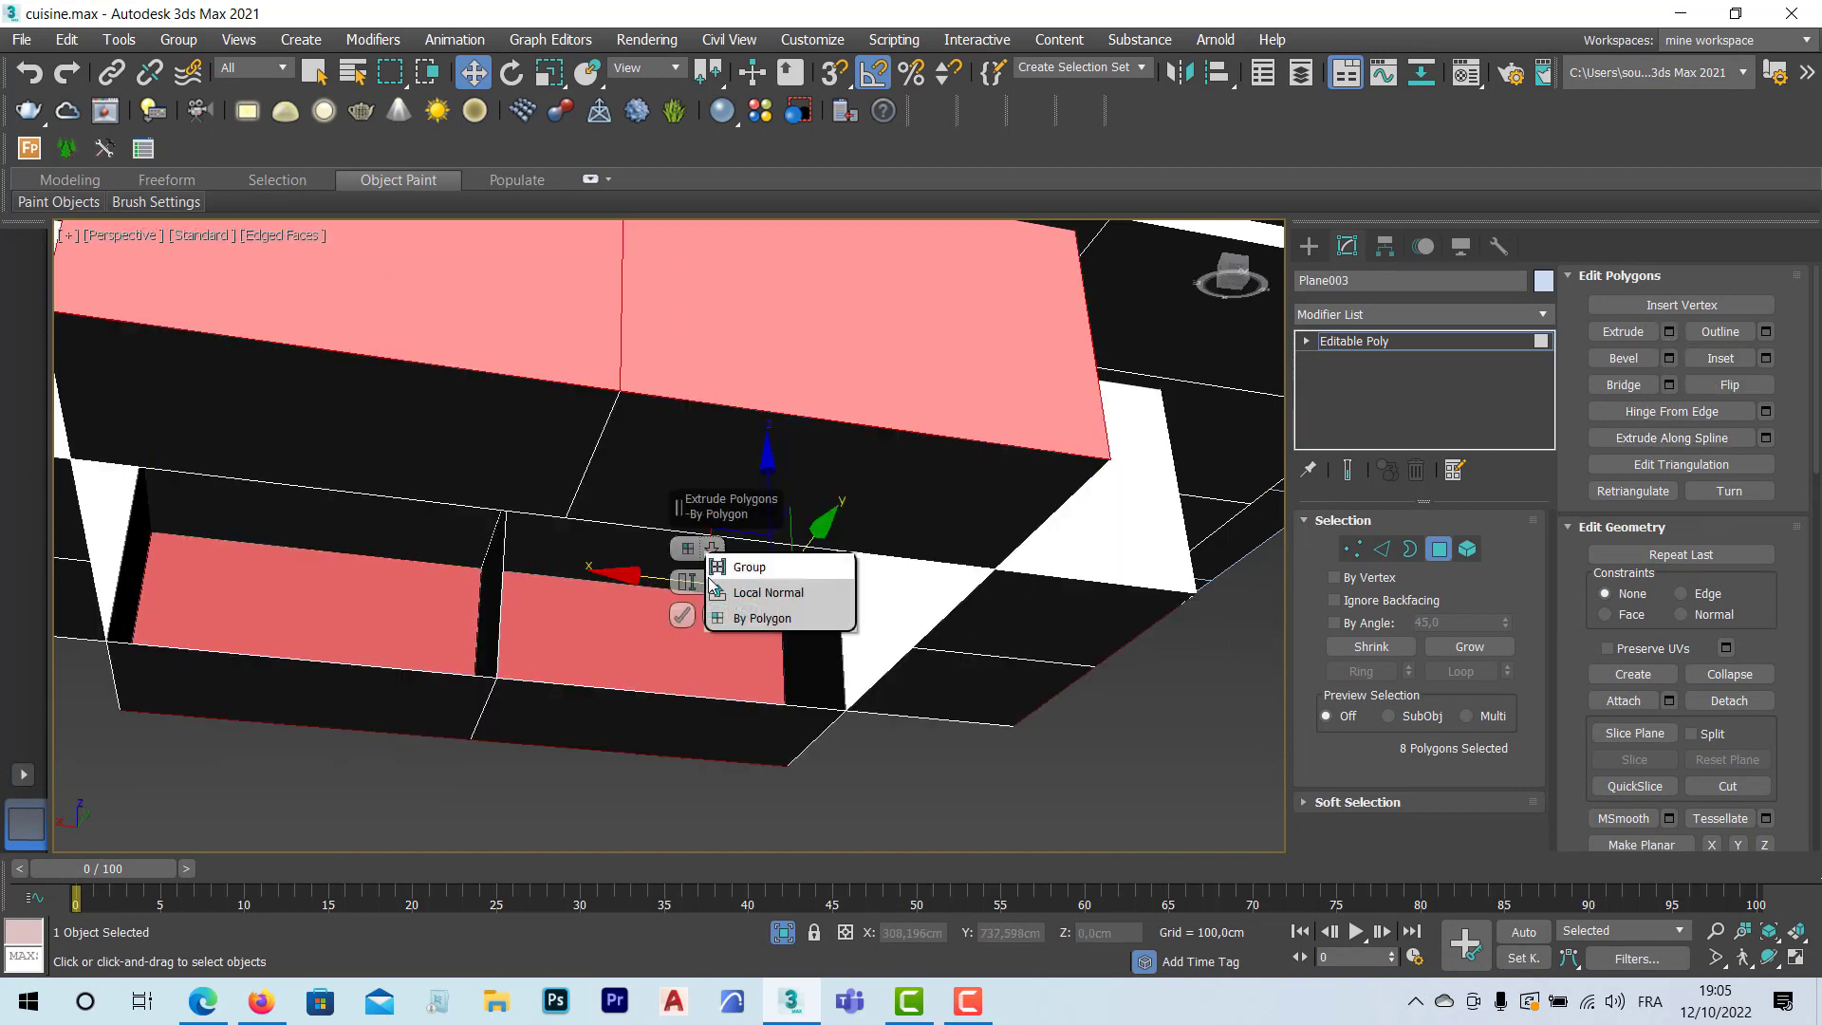
pyautogui.click(719, 596)
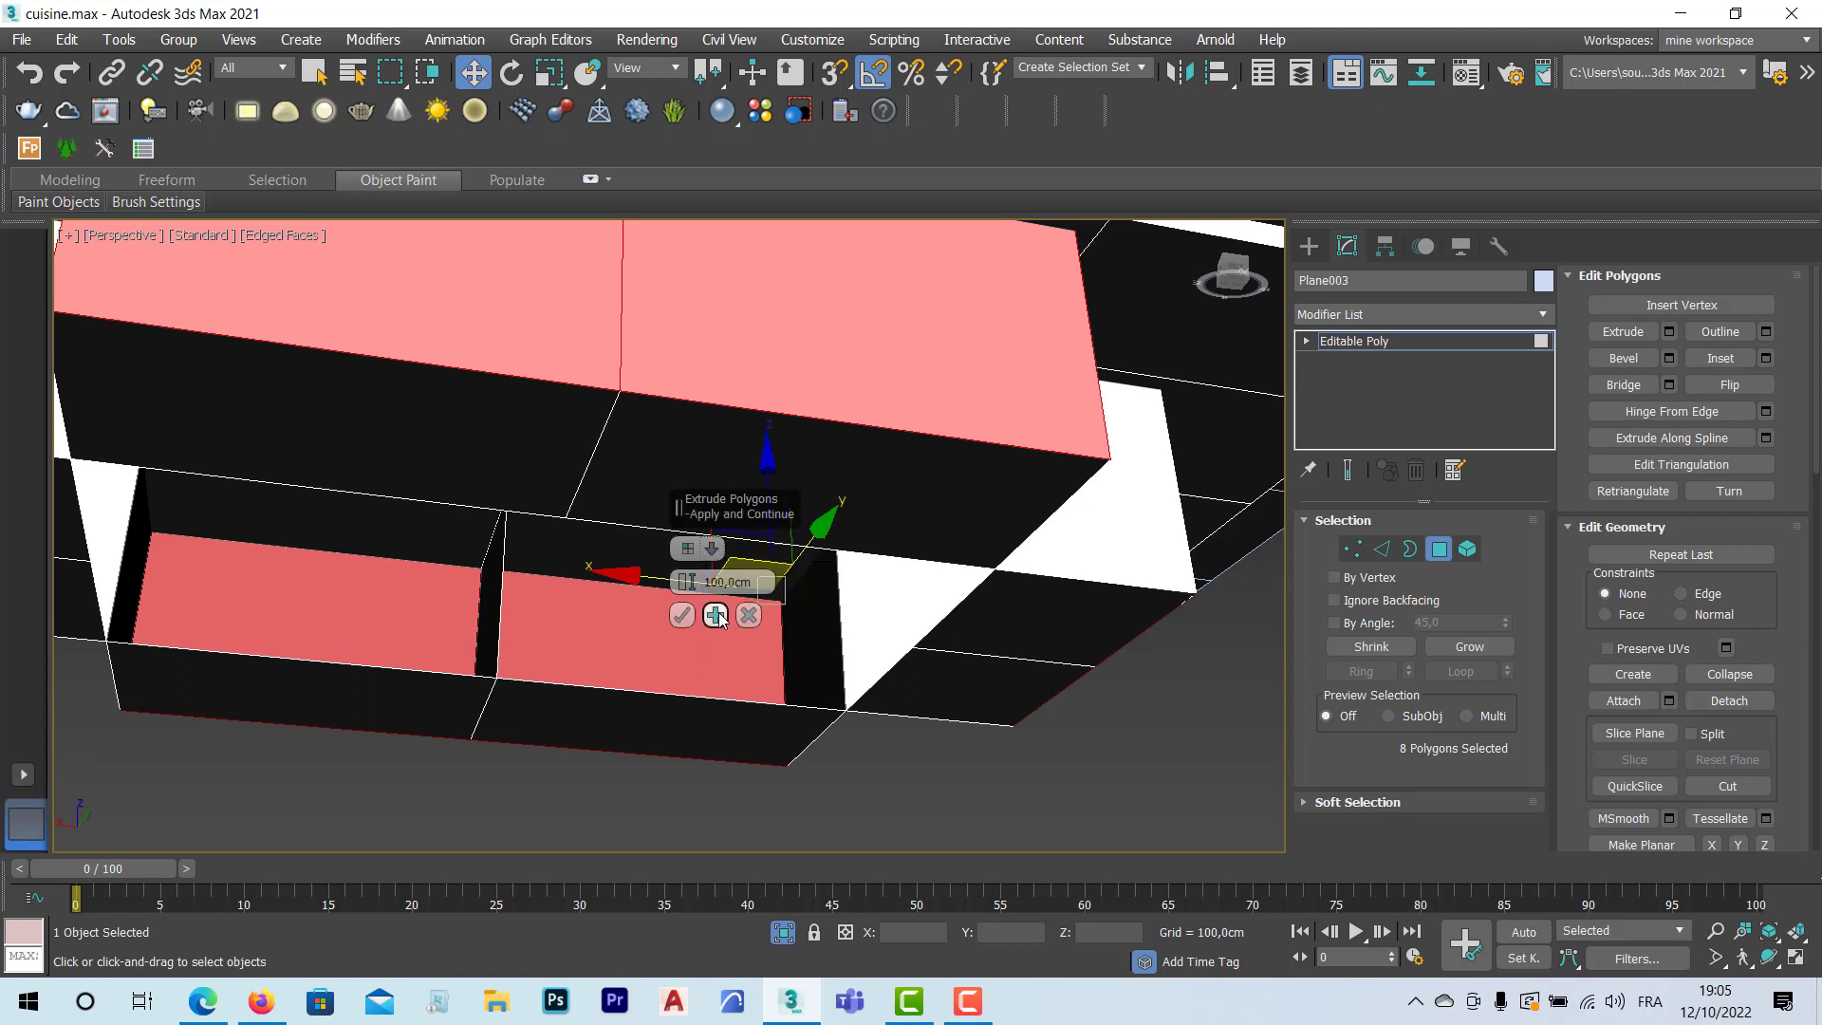
pyautogui.click(716, 549)
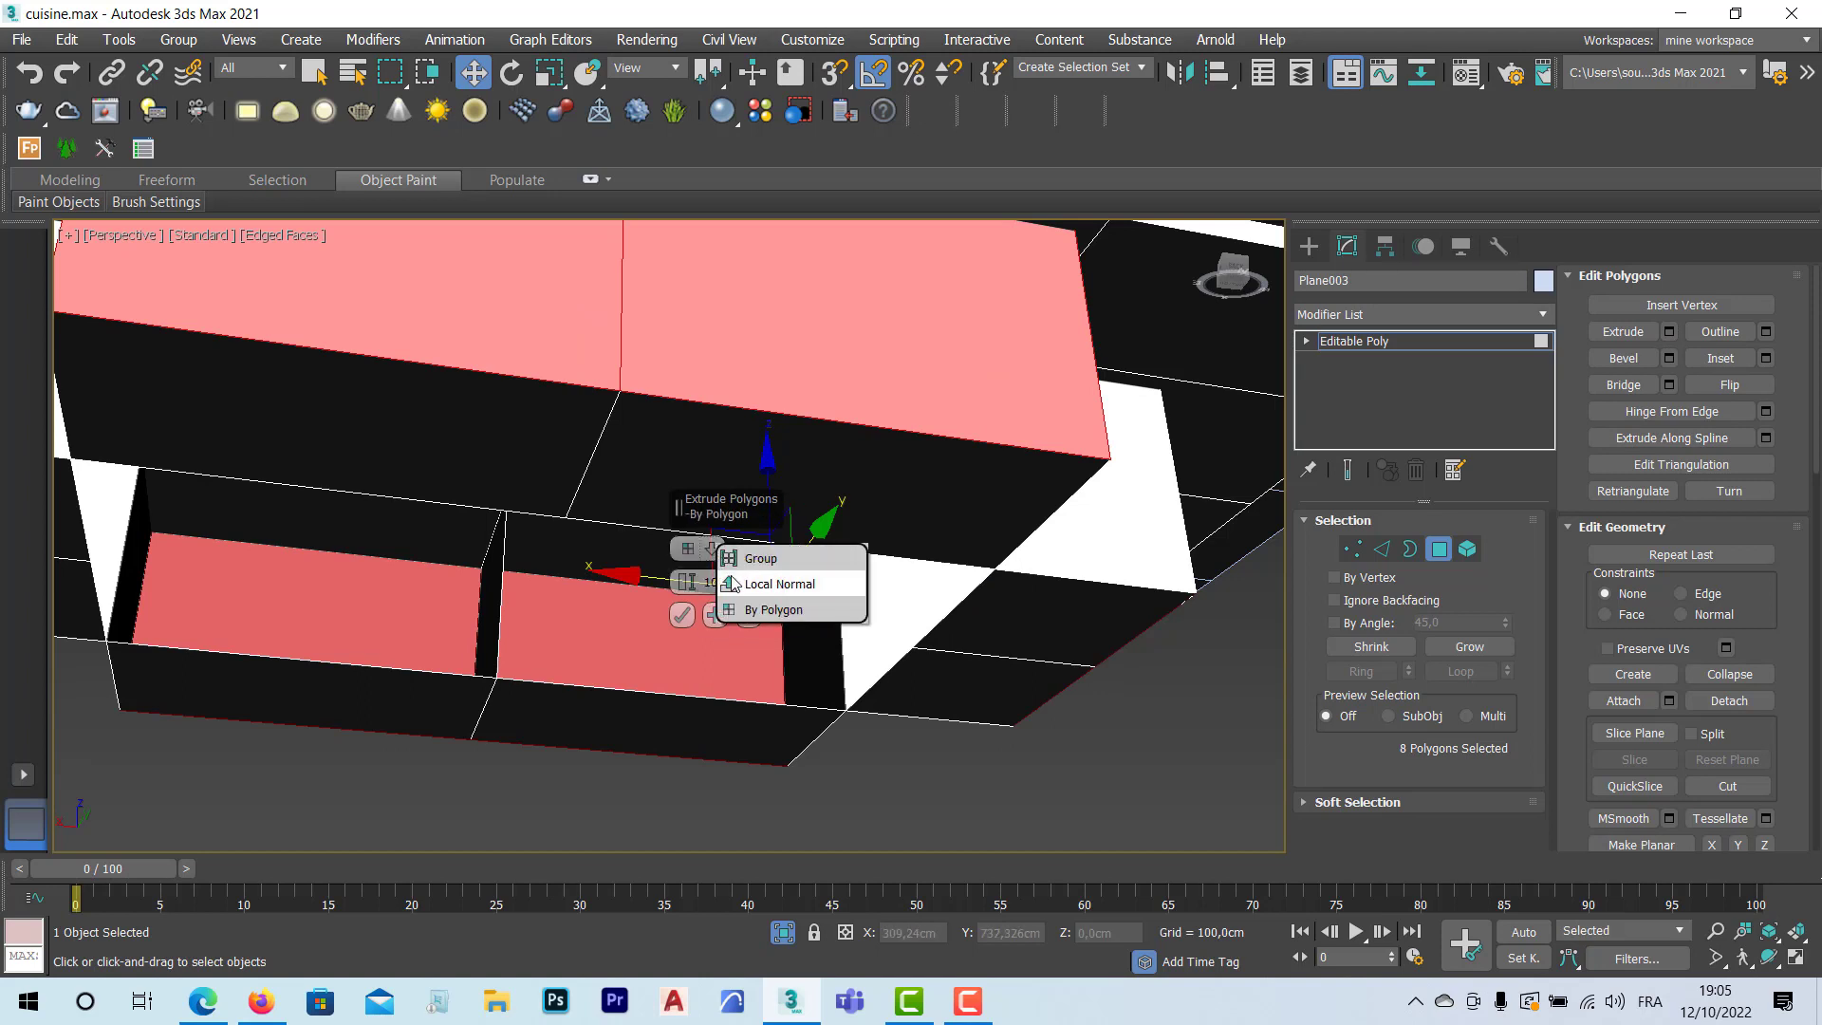
pyautogui.click(726, 558)
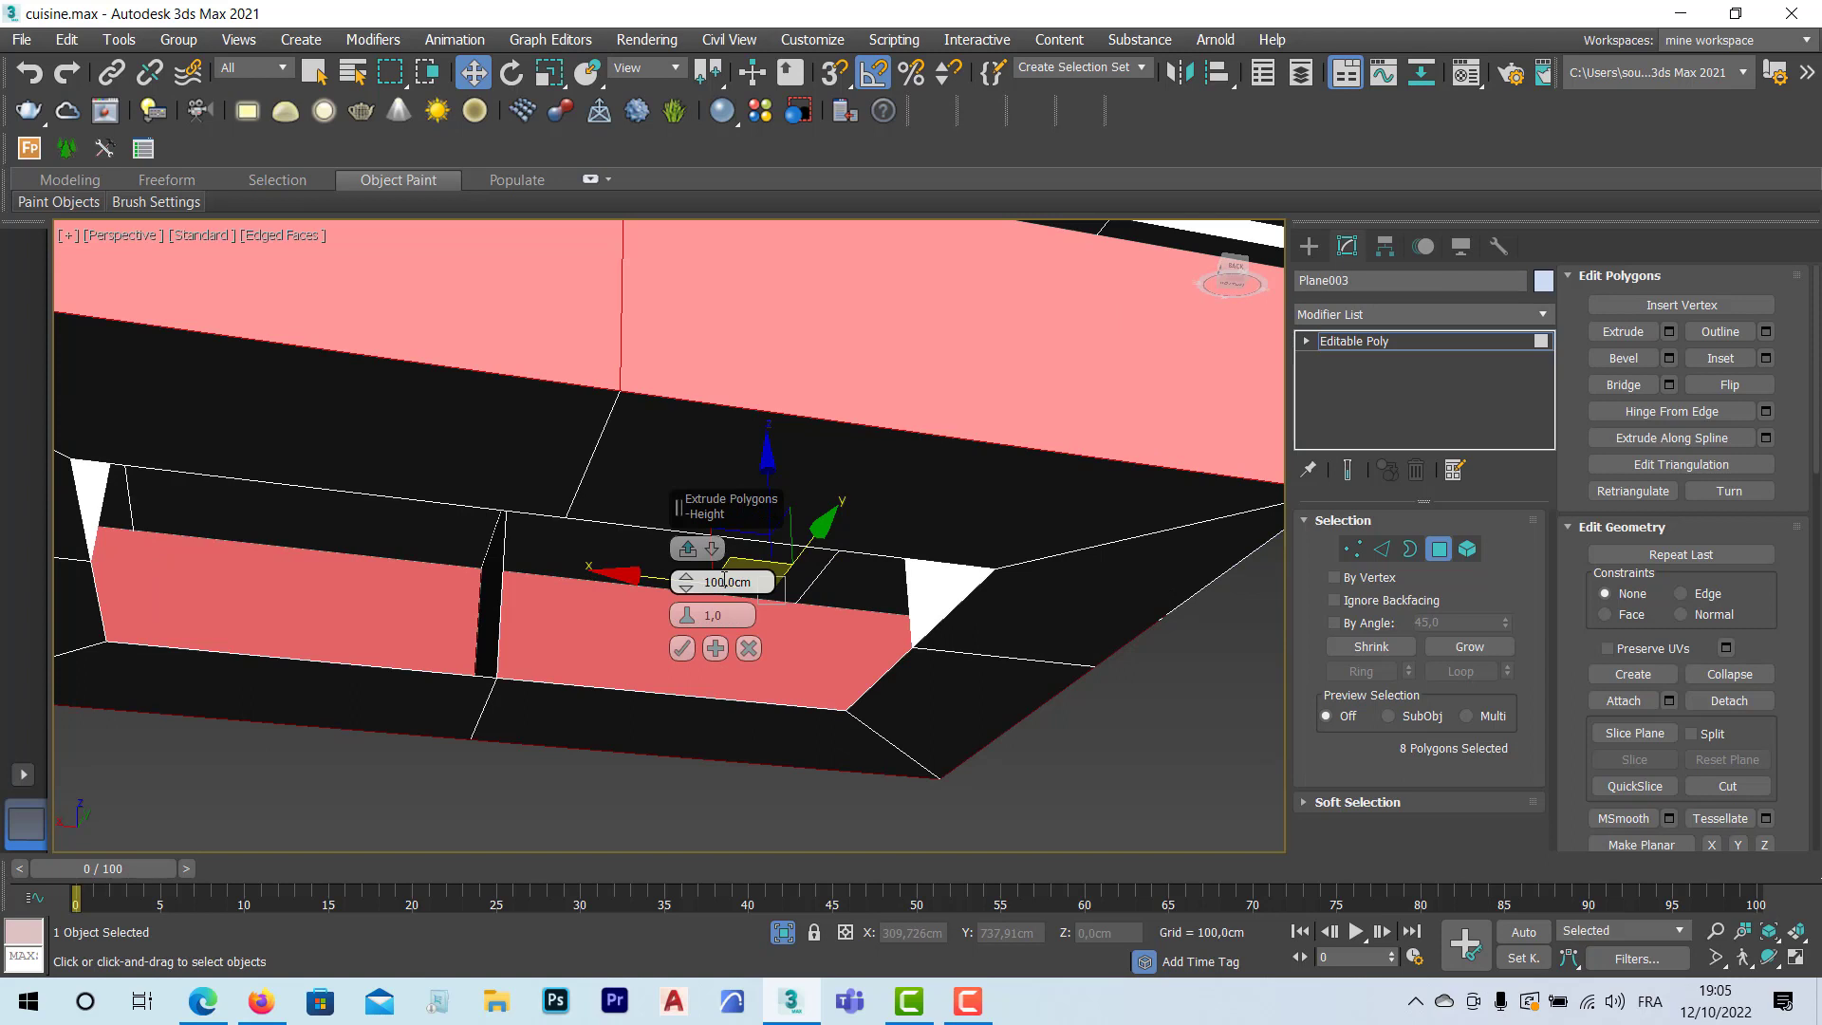
pyautogui.moveTo(690, 624); pyautogui.dragTo(688, 651)
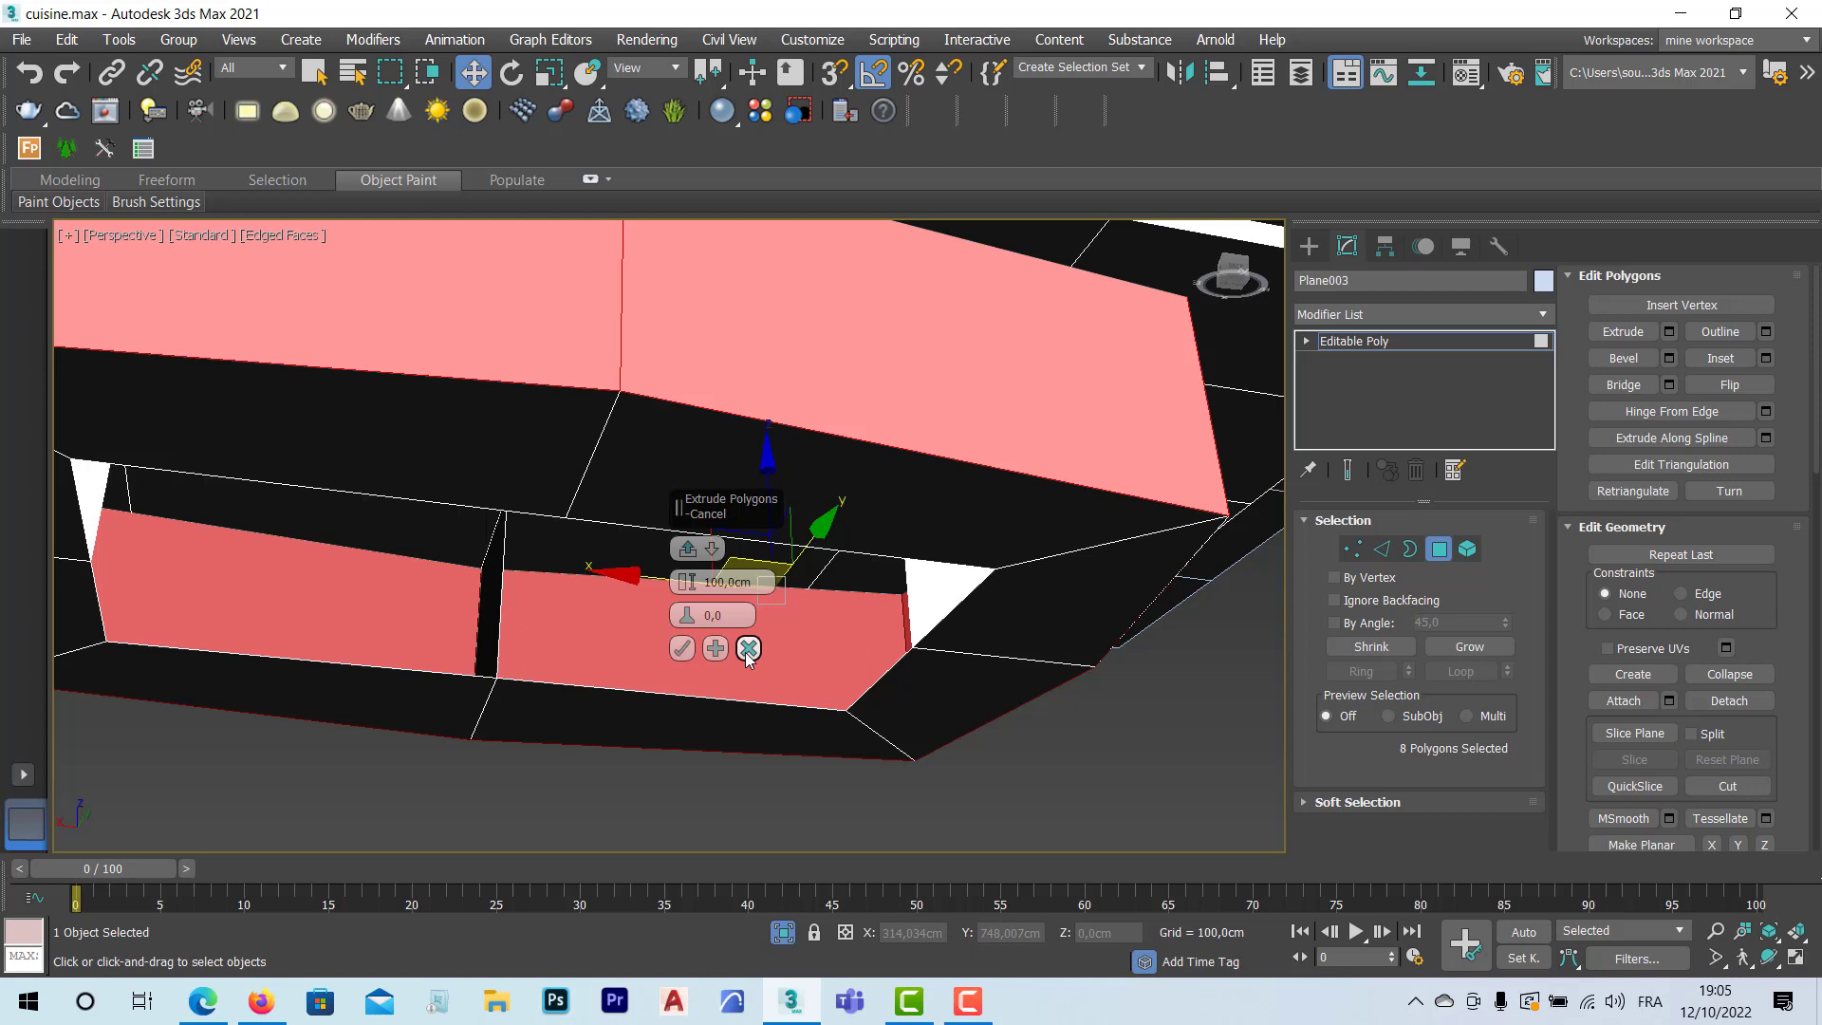
pyautogui.moveTo(691, 617); pyautogui.dragTo(686, 612)
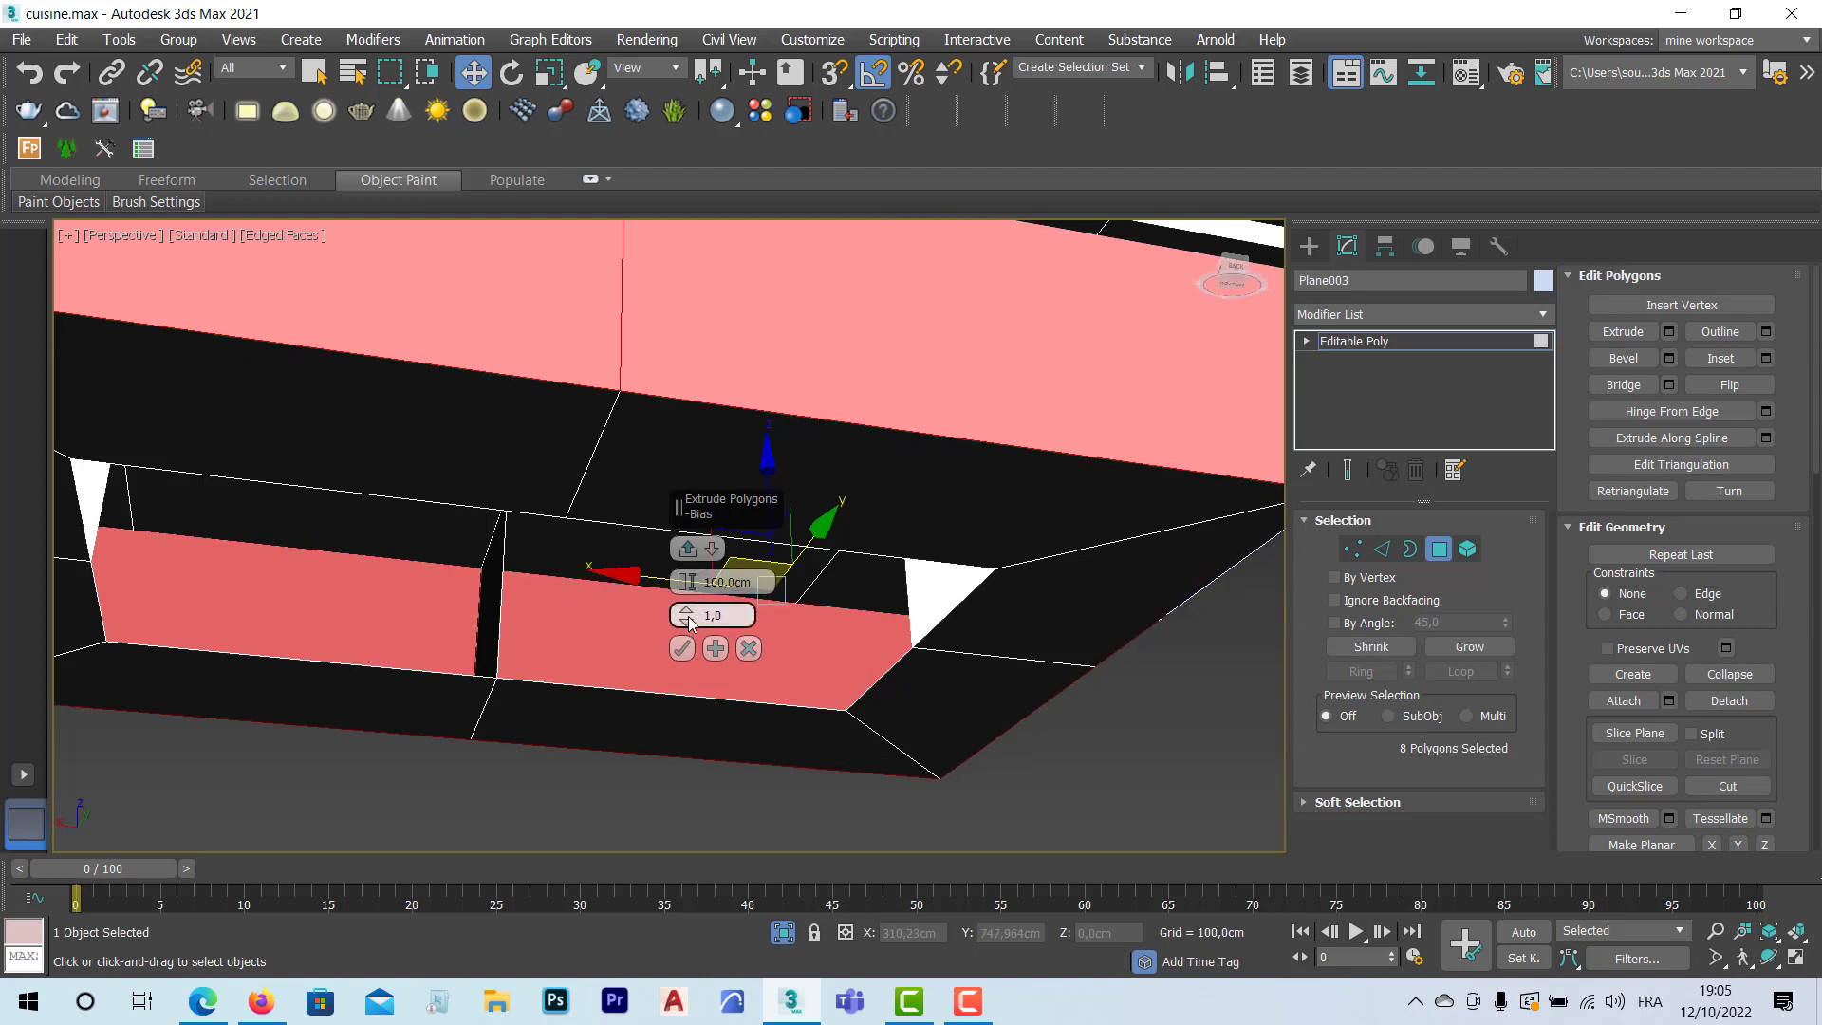
pyautogui.click(748, 648)
# Step: Leave Polygon level on the false ceiling object and activate the standard Box primitive
pyautogui.scroll(-5, 729, 619)
pyautogui.scroll(3, 525, 594)
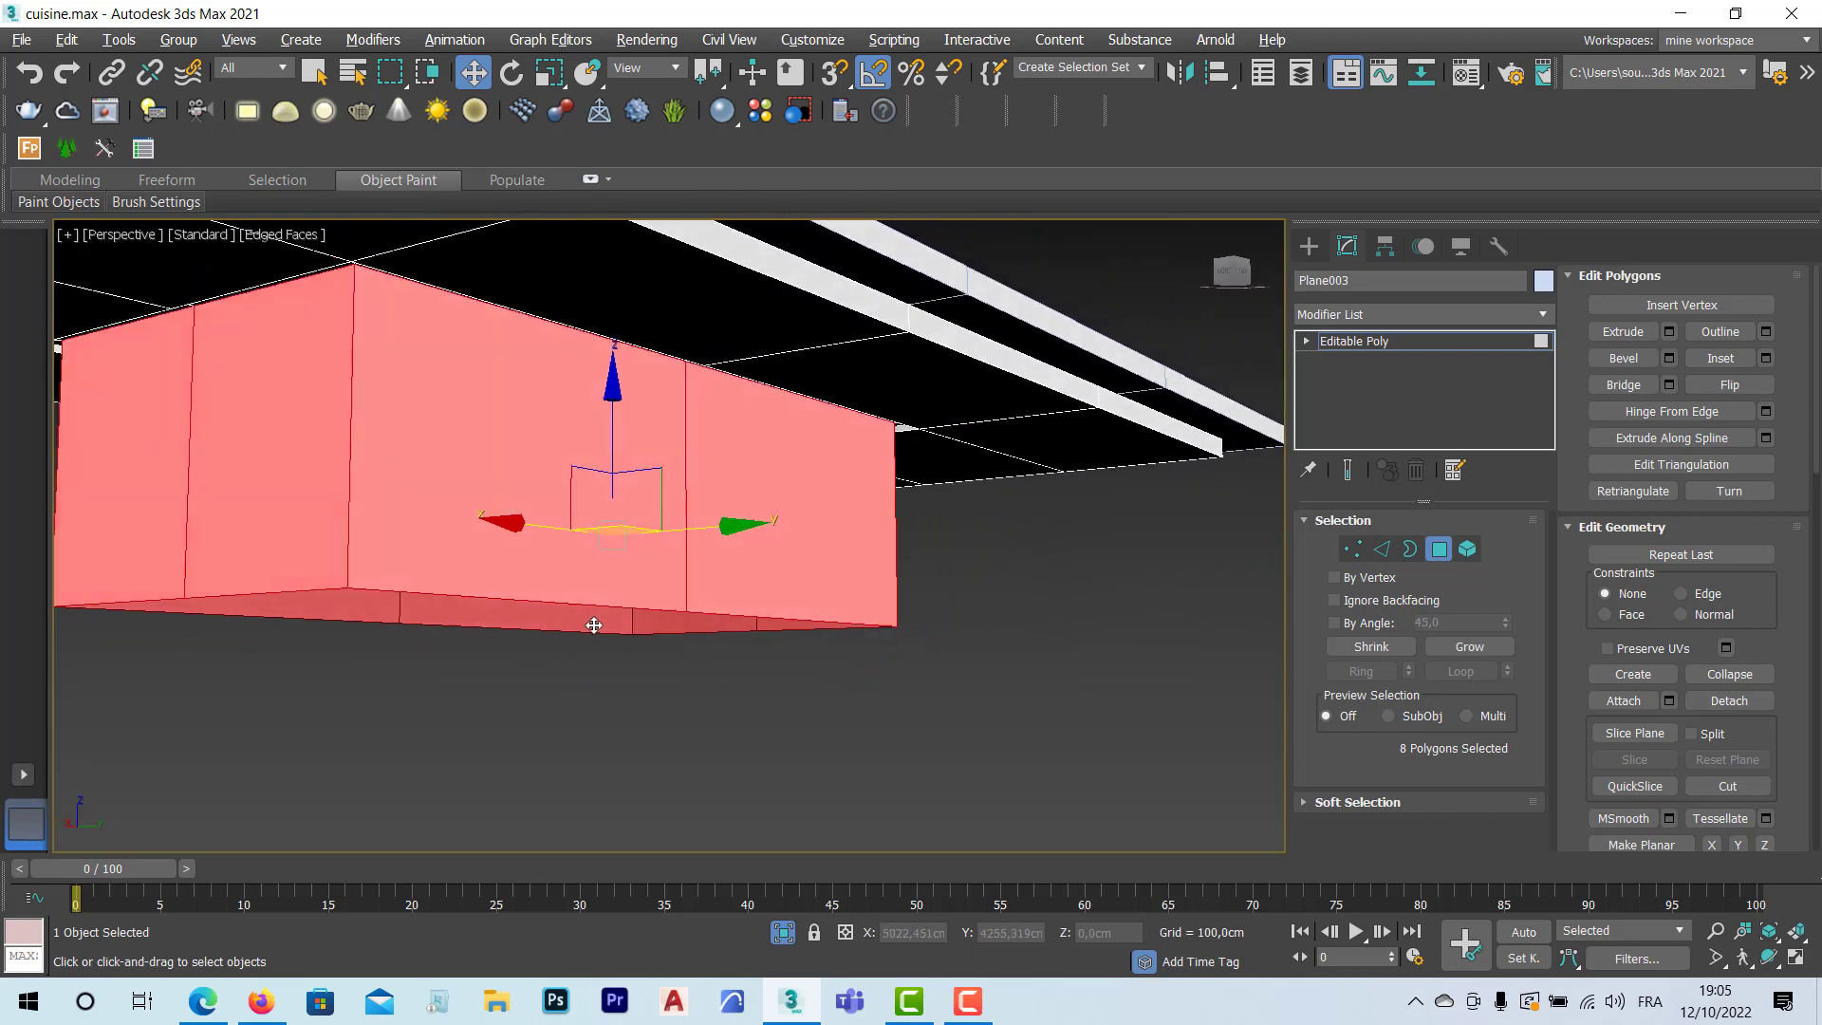
pyautogui.keyDown('alt'); pyautogui.moveTo(594, 626); pyautogui.dragTo(605, 626, button='middle'); pyautogui.keyUp('alt')
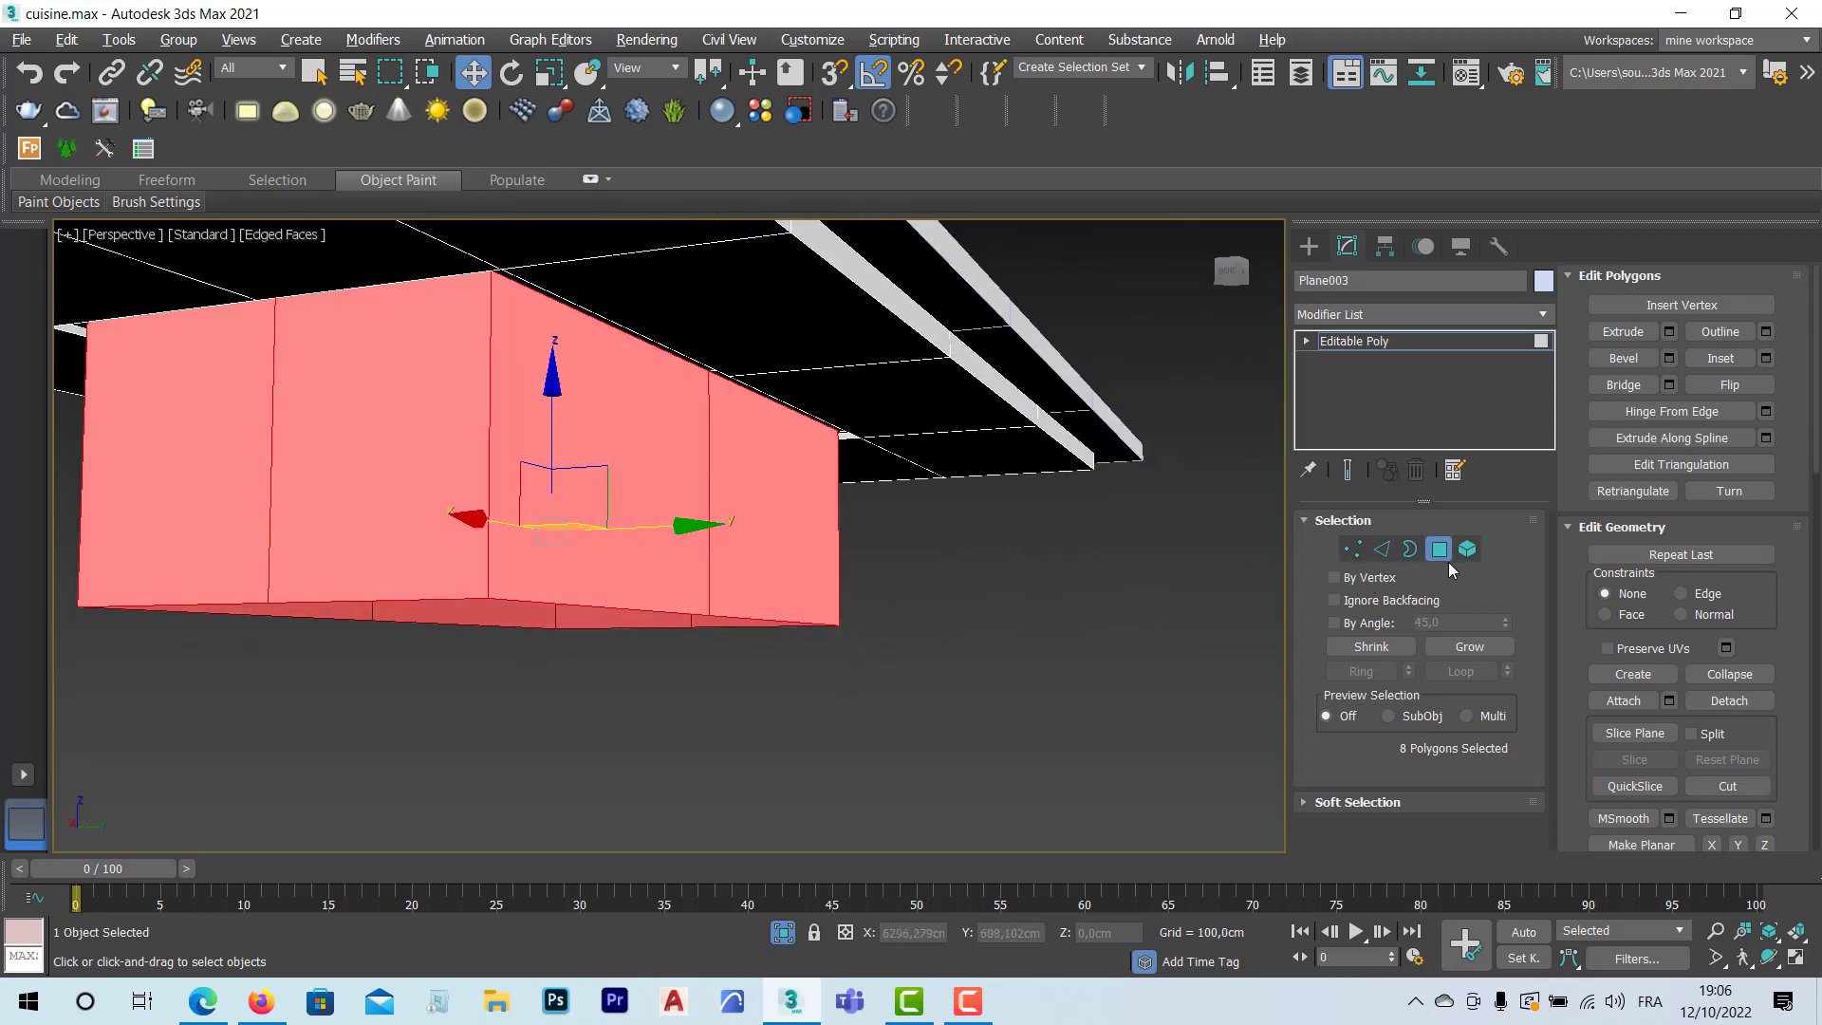
pyautogui.click(516, 601)
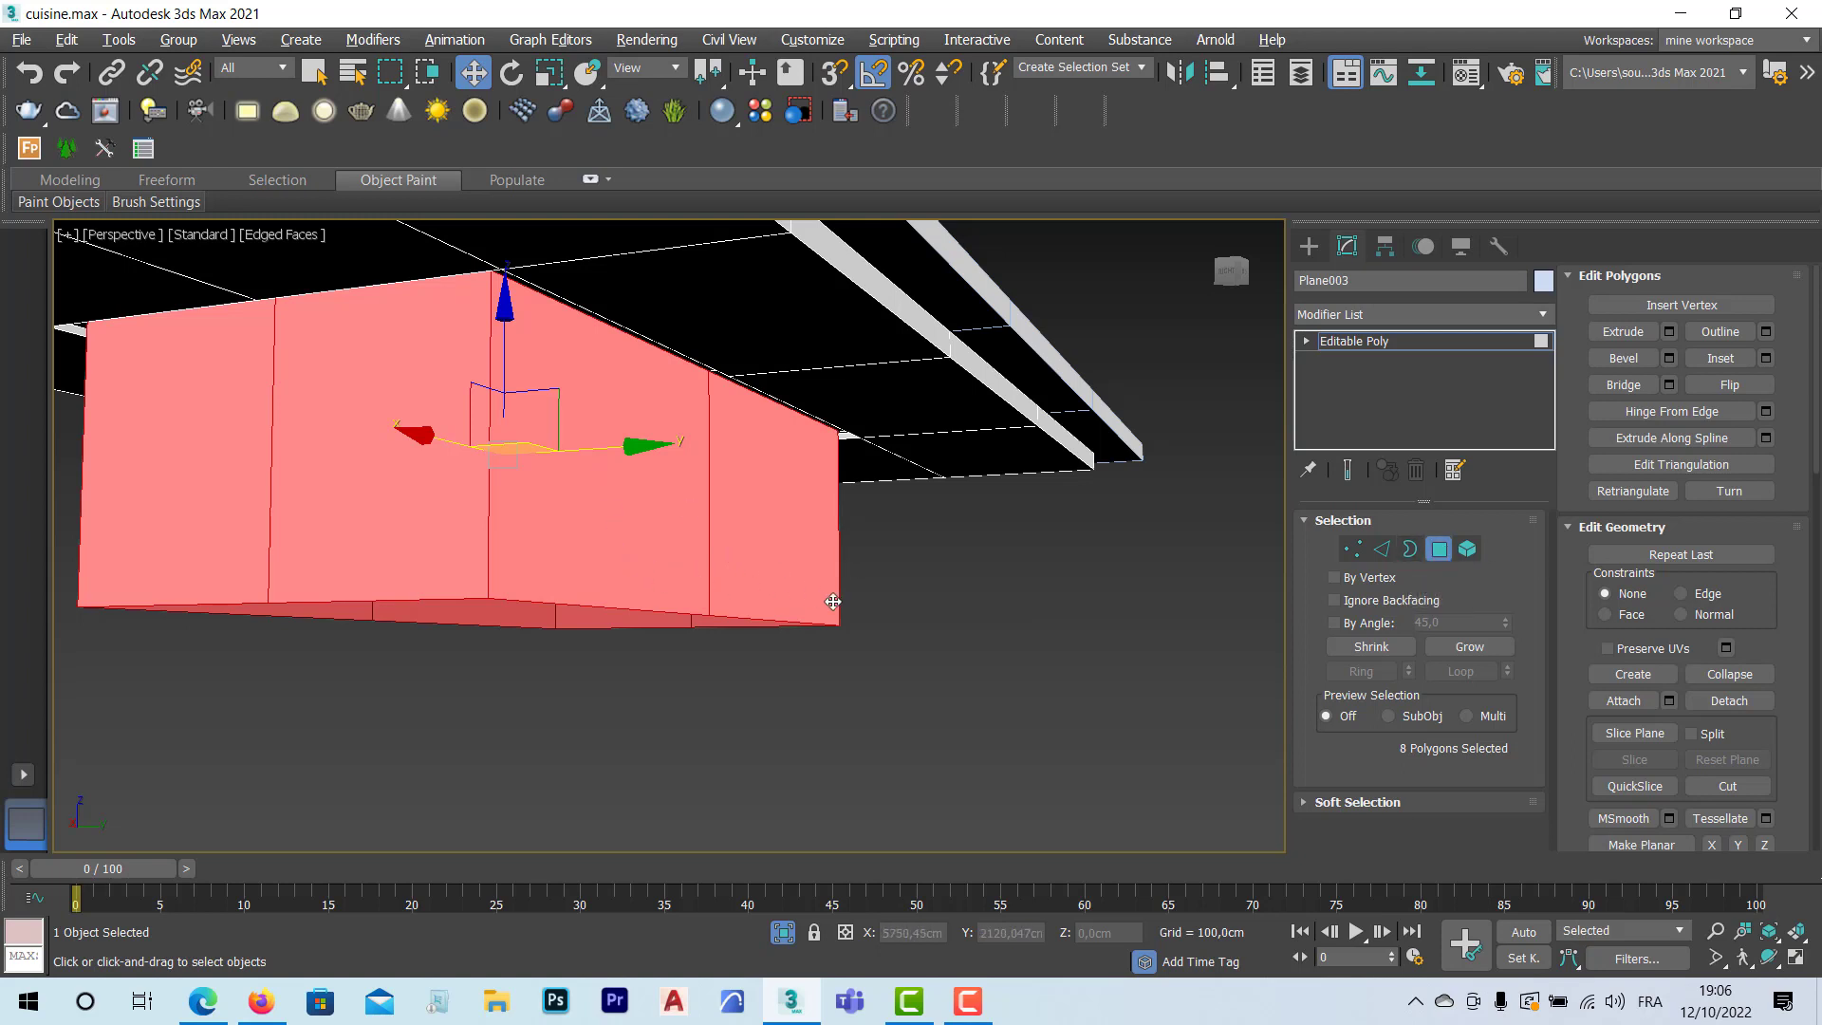
pyautogui.click(1438, 548)
pyautogui.scroll(-3, 489, 541)
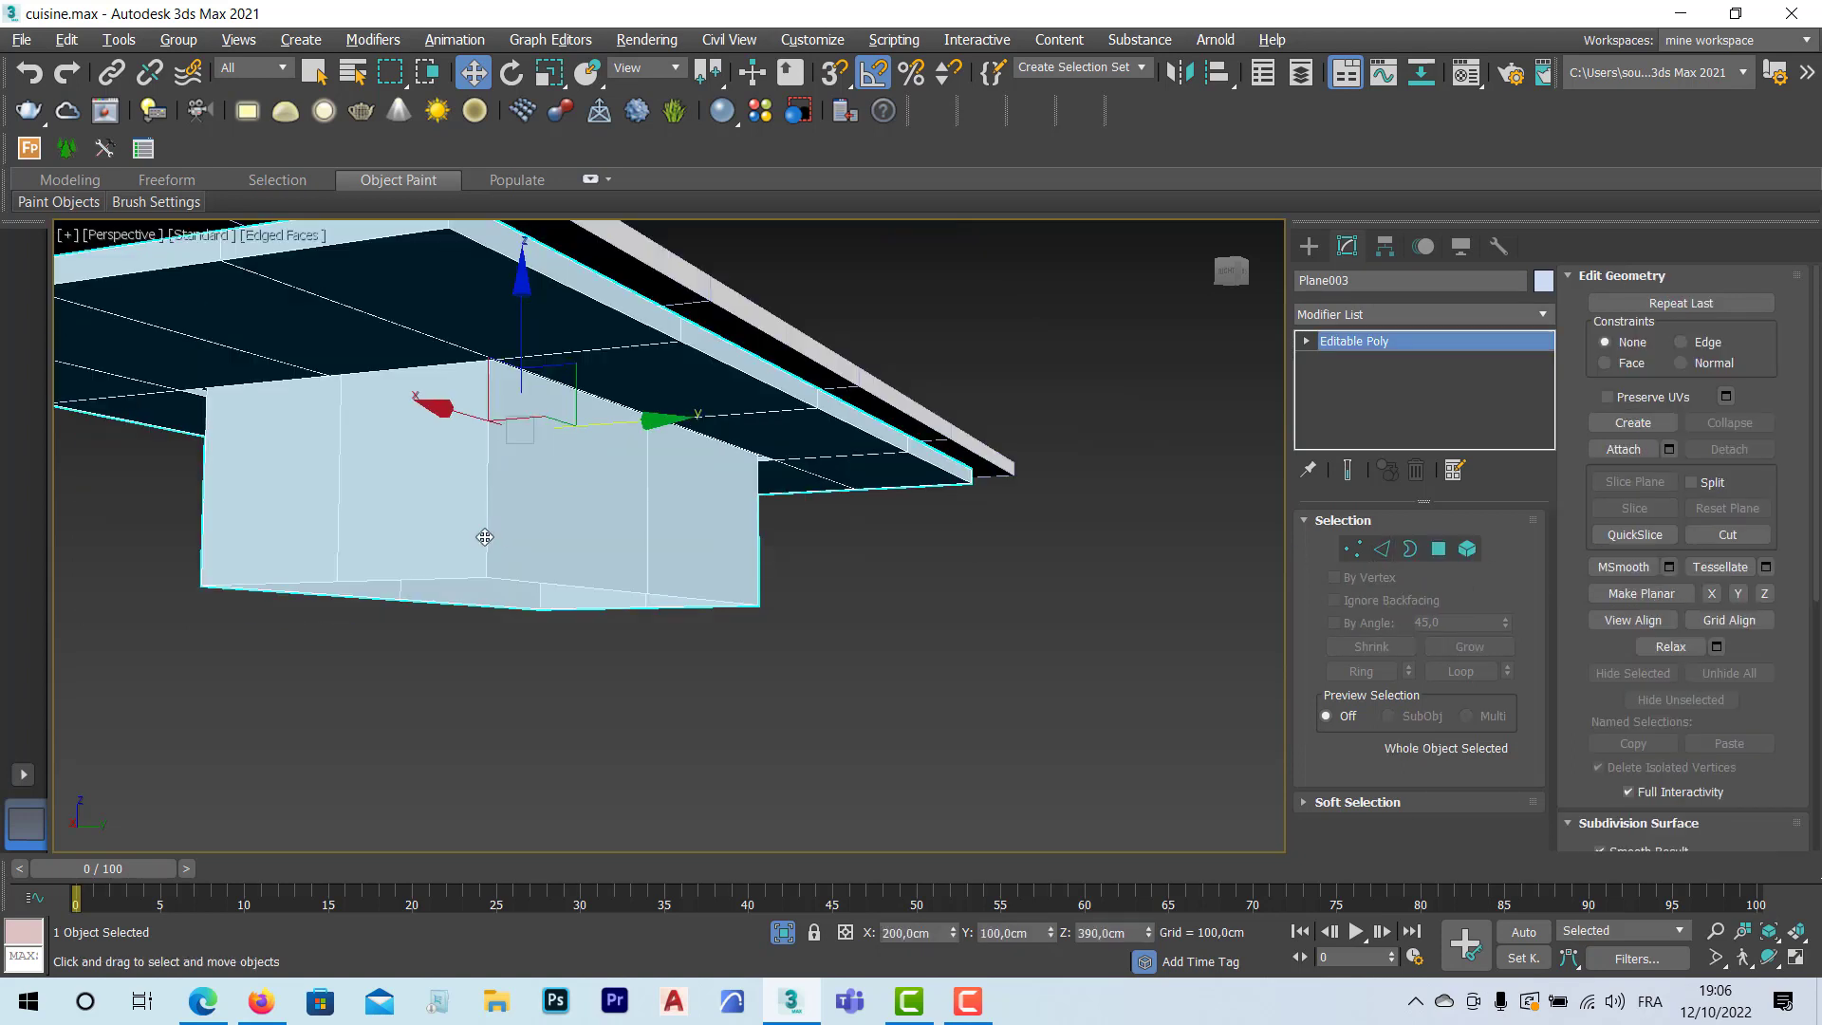
pyautogui.keyDown('alt'); pyautogui.moveTo(503, 558); pyautogui.dragTo(693, 424, button='middle'); pyautogui.keyUp('alt')
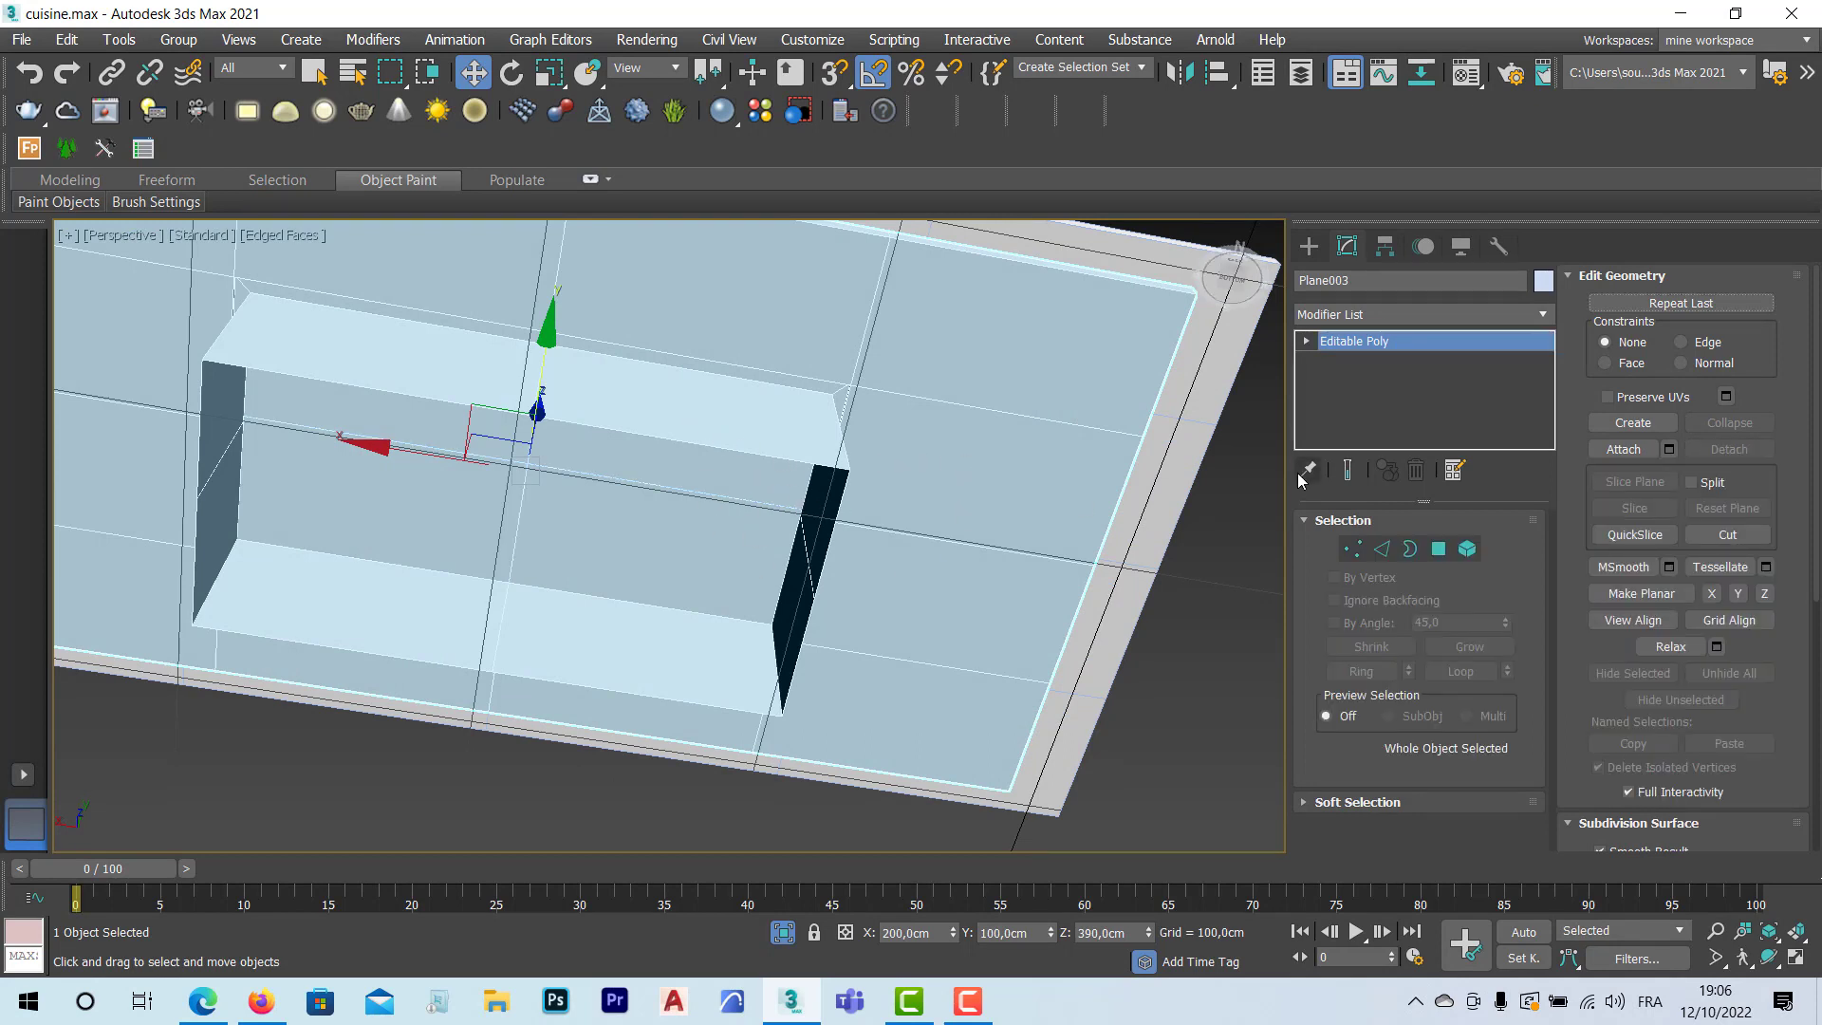
pyautogui.click(1311, 246)
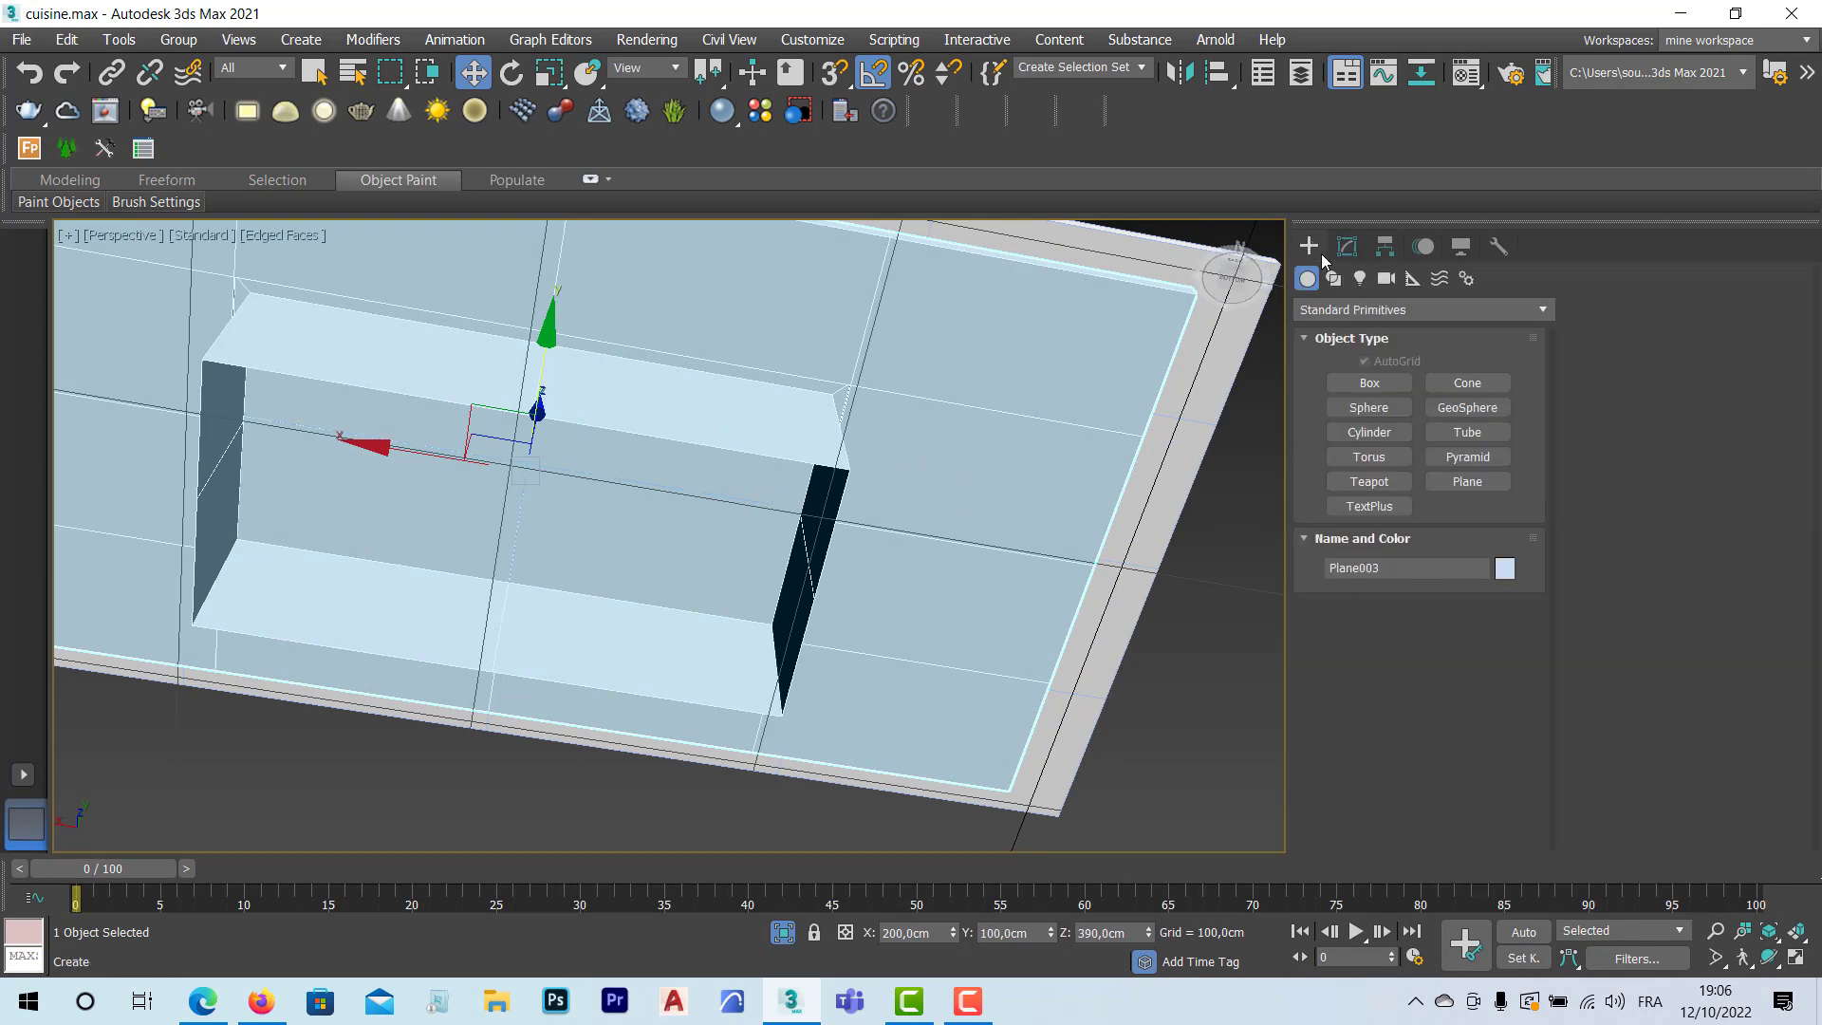
pyautogui.click(1370, 385)
pyautogui.keyDown('alt'); pyautogui.moveTo(977, 529); pyautogui.dragTo(573, 558, button='middle'); pyautogui.keyUp('alt')
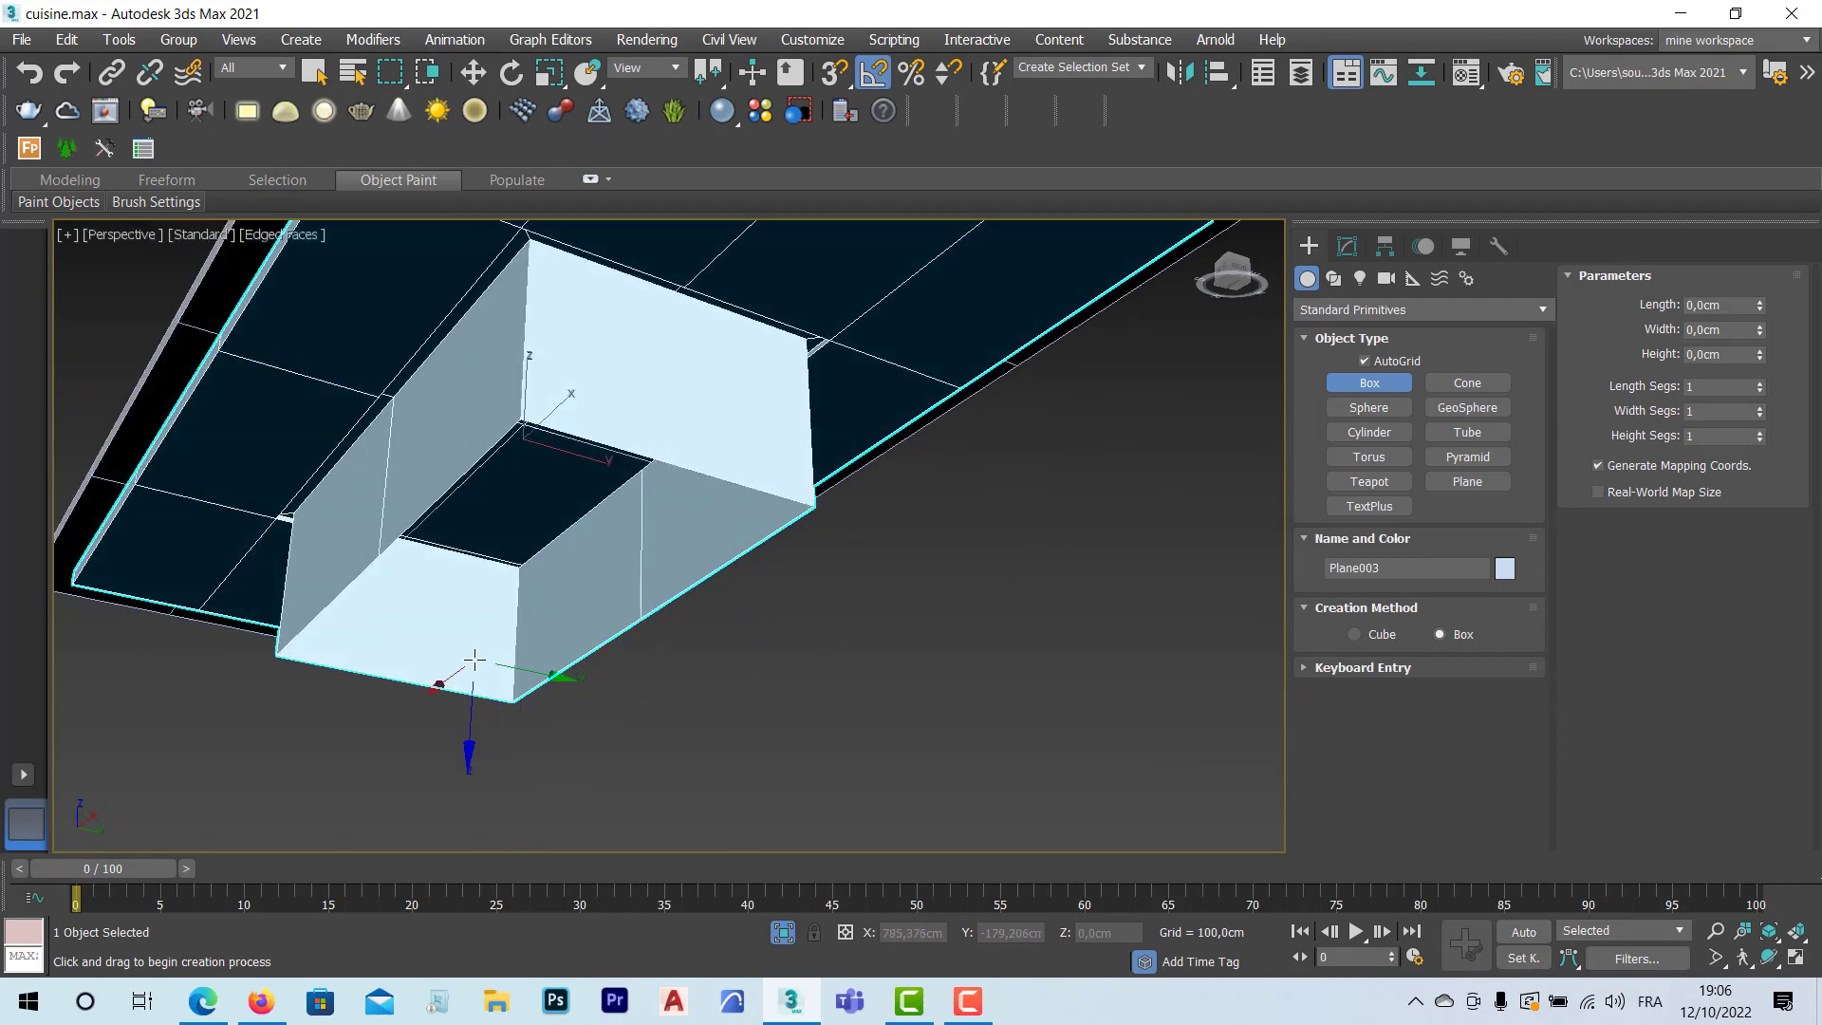
pyautogui.moveTo(475, 659); pyautogui.dragTo(479, 672)
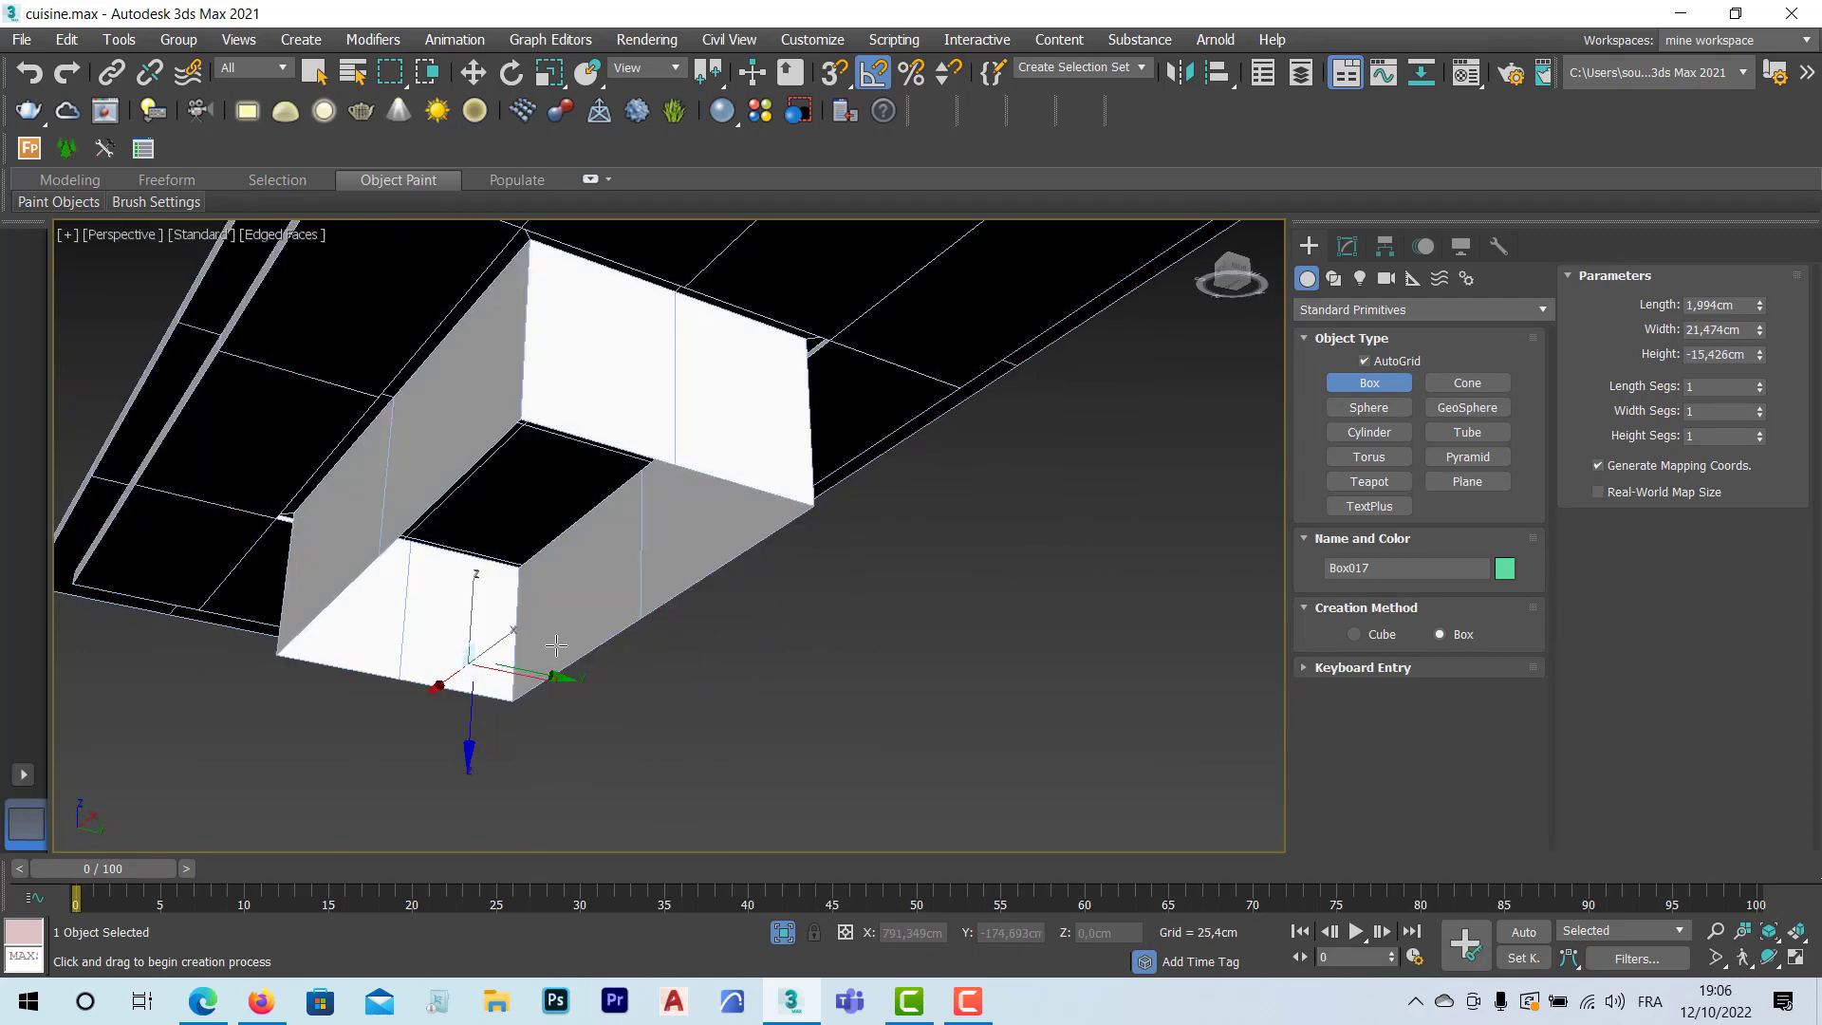
pyautogui.click(567, 604)
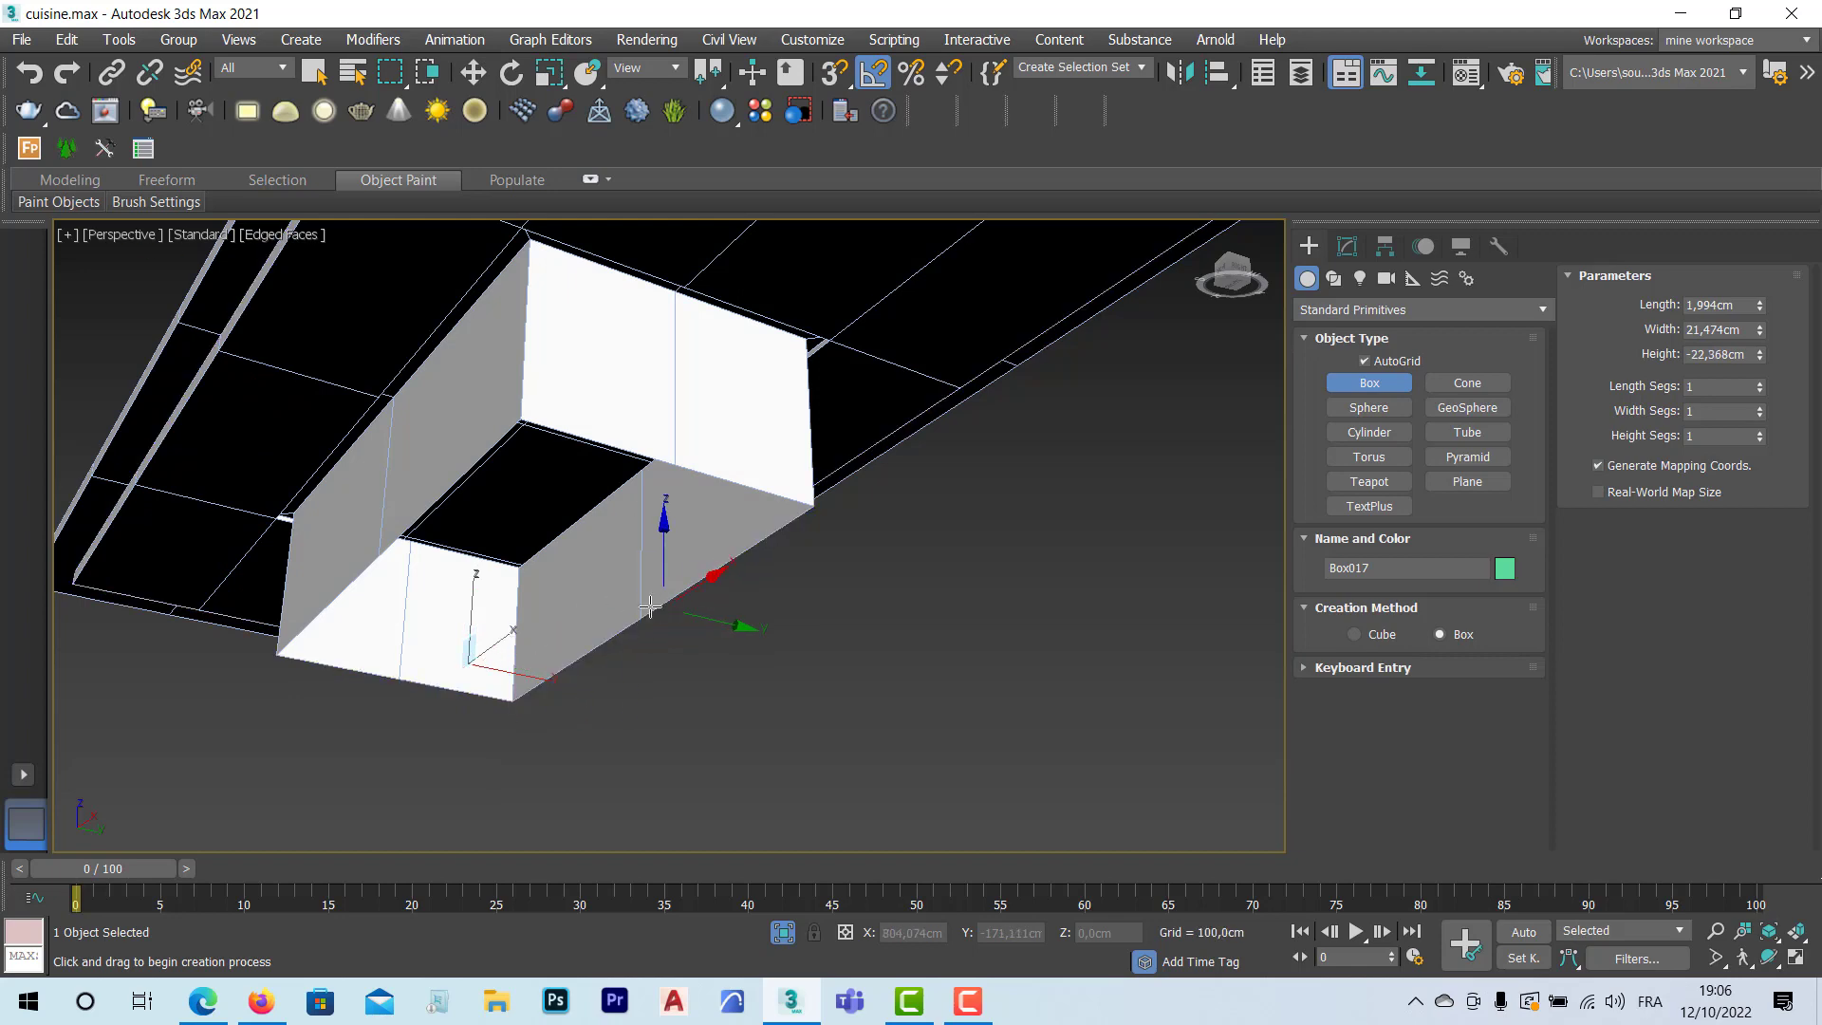
pyautogui.keyDown('alt'); pyautogui.moveTo(508, 630); pyautogui.dragTo(572, 584, button='middle'); pyautogui.keyUp('alt')
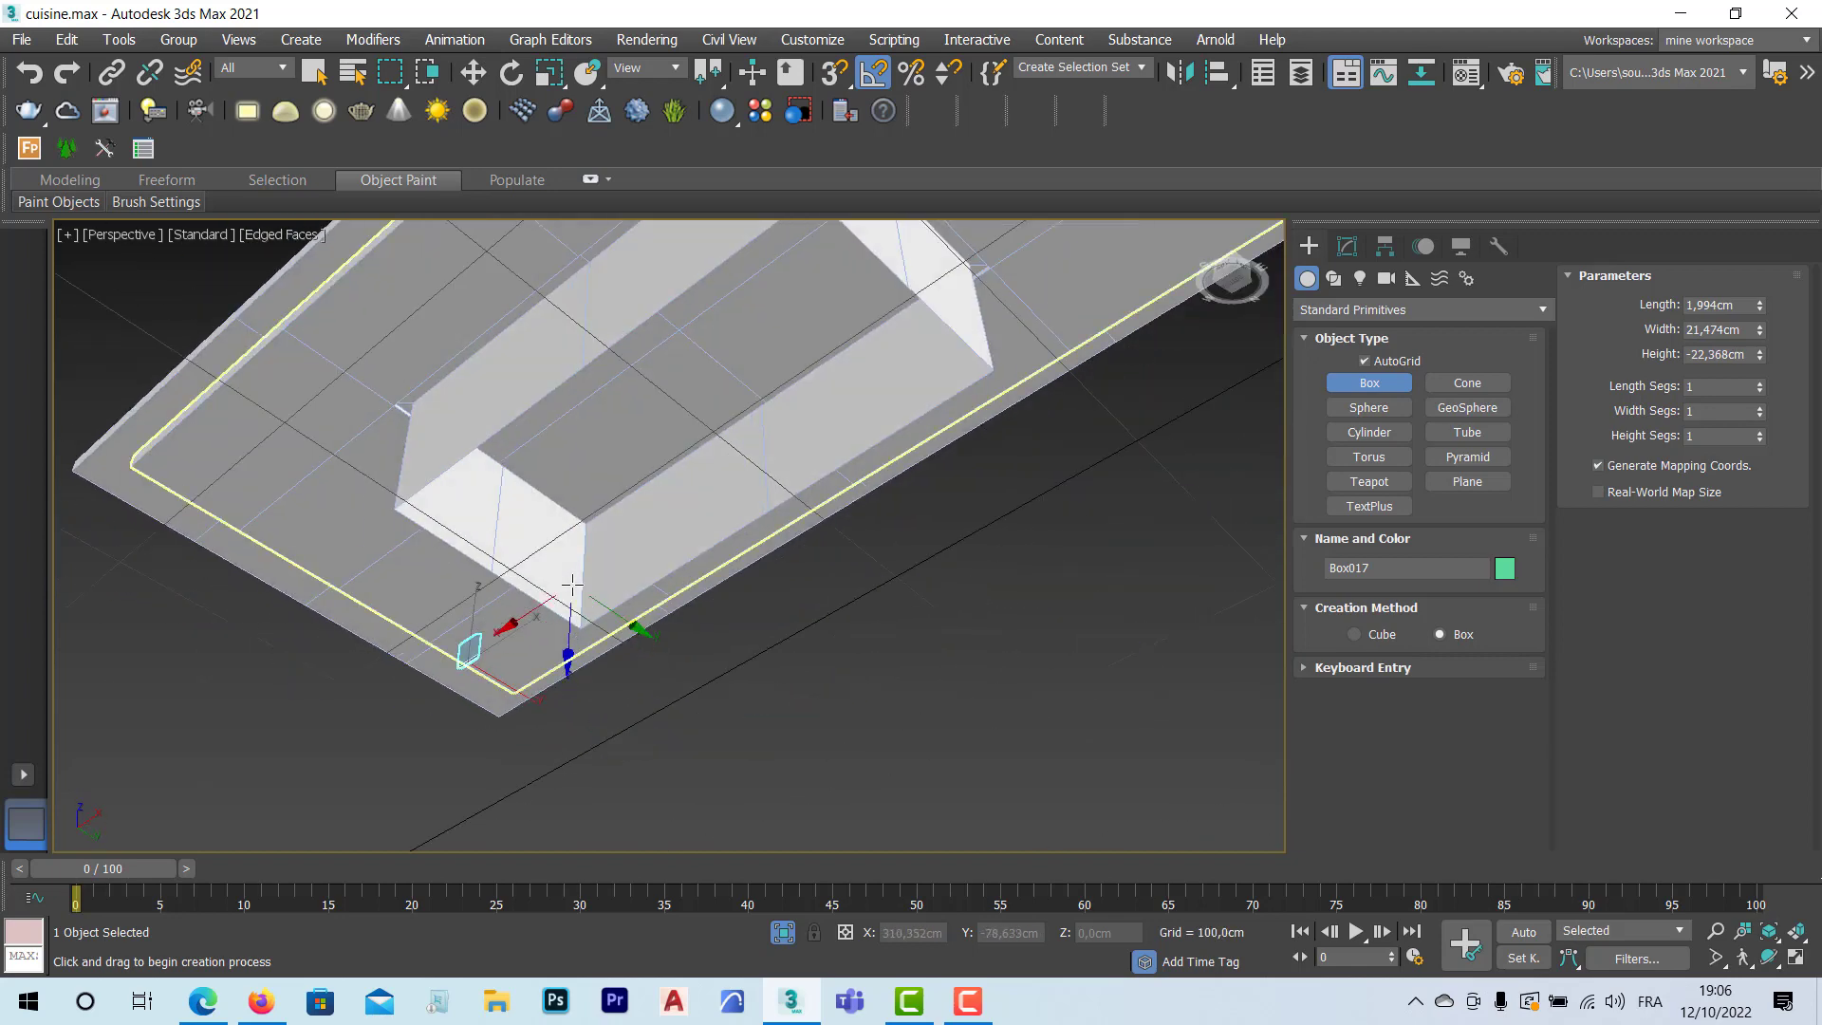
pyautogui.click(568, 578)
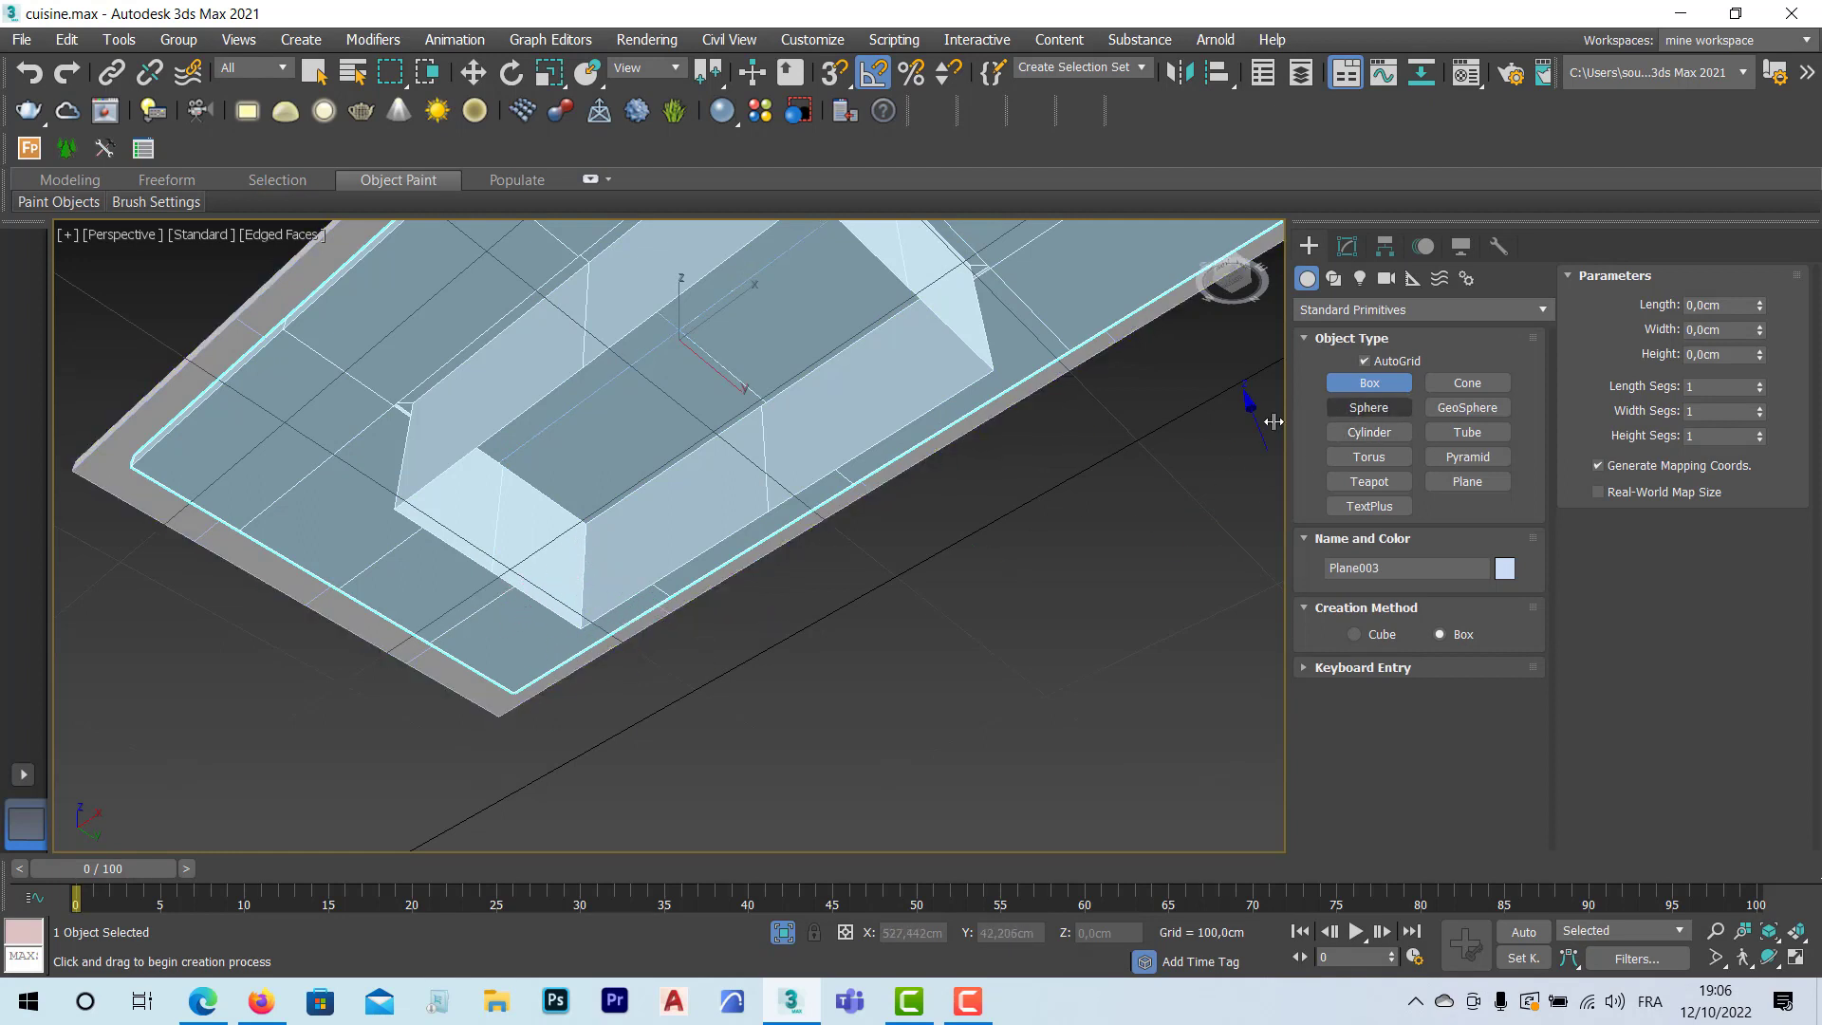
# Step: Turn off AutoGrid and draw a box in the Top view along the block's inner long side, about 9.8 by 343.8 cm and 5.5 cm high
pyautogui.hotkey('alt', 'w')
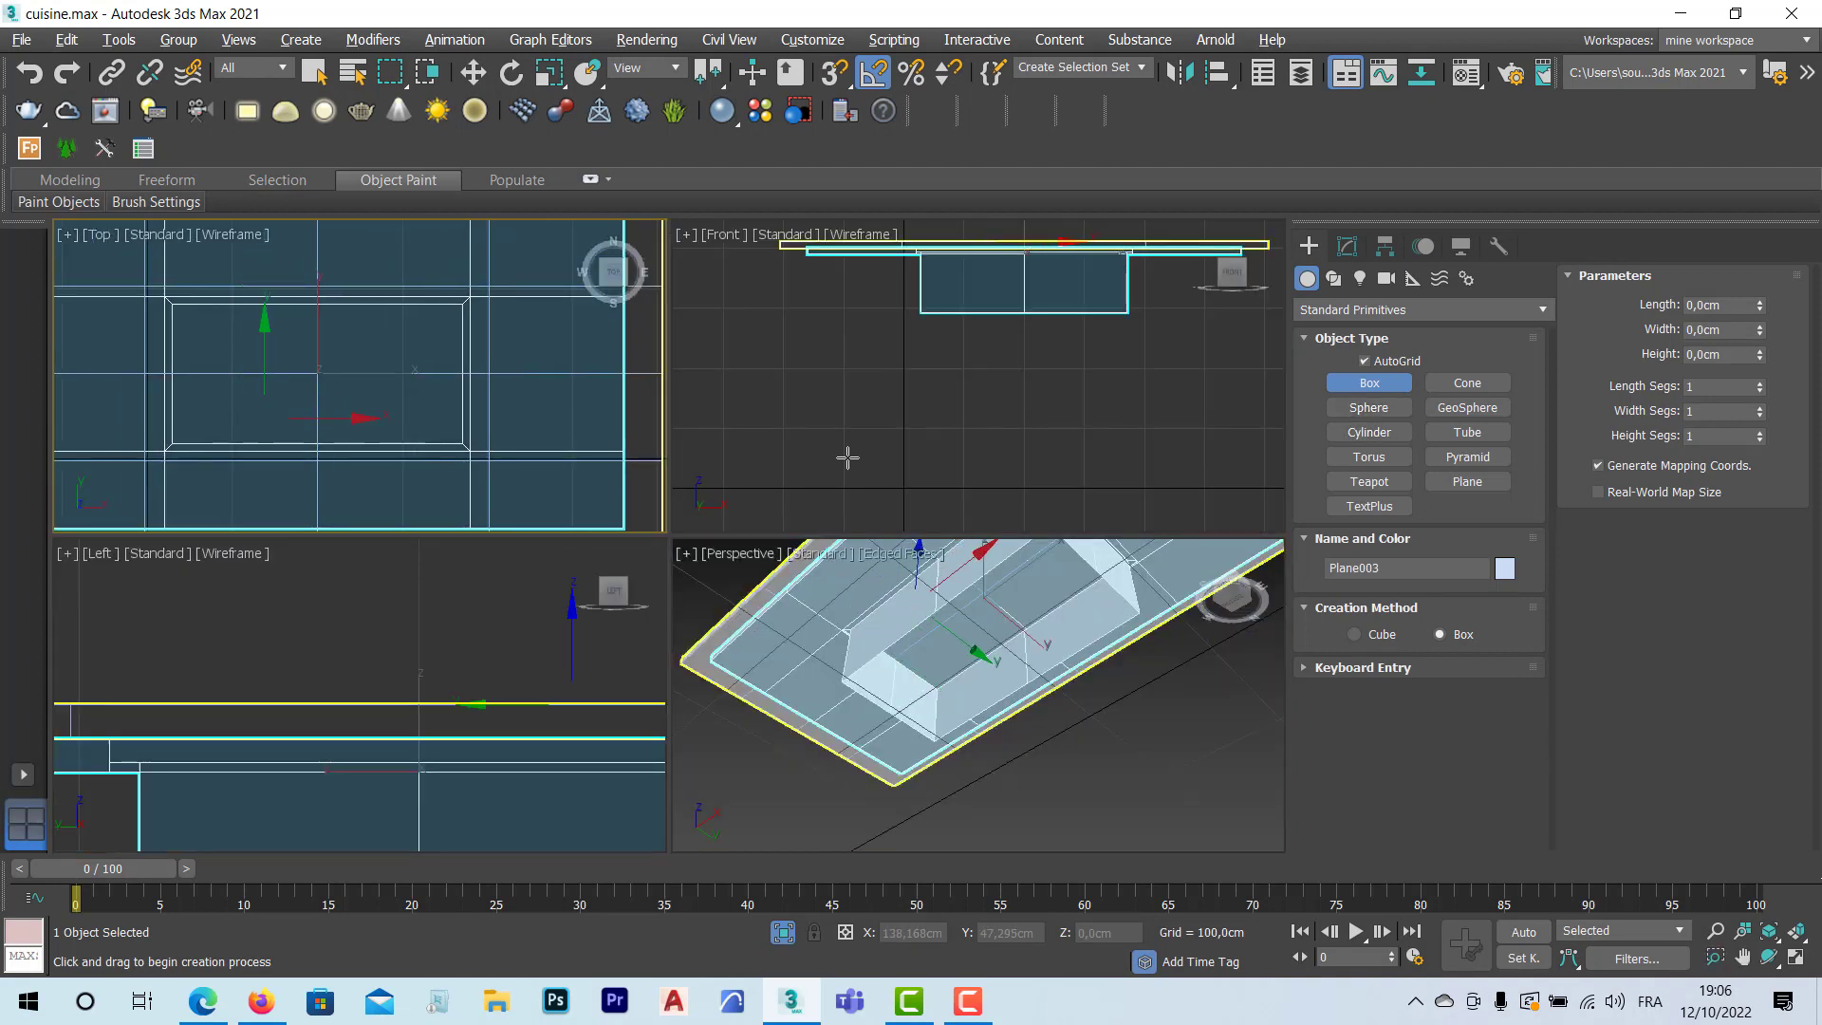
pyautogui.hotkey('alt', 'w')
pyautogui.click(1364, 362)
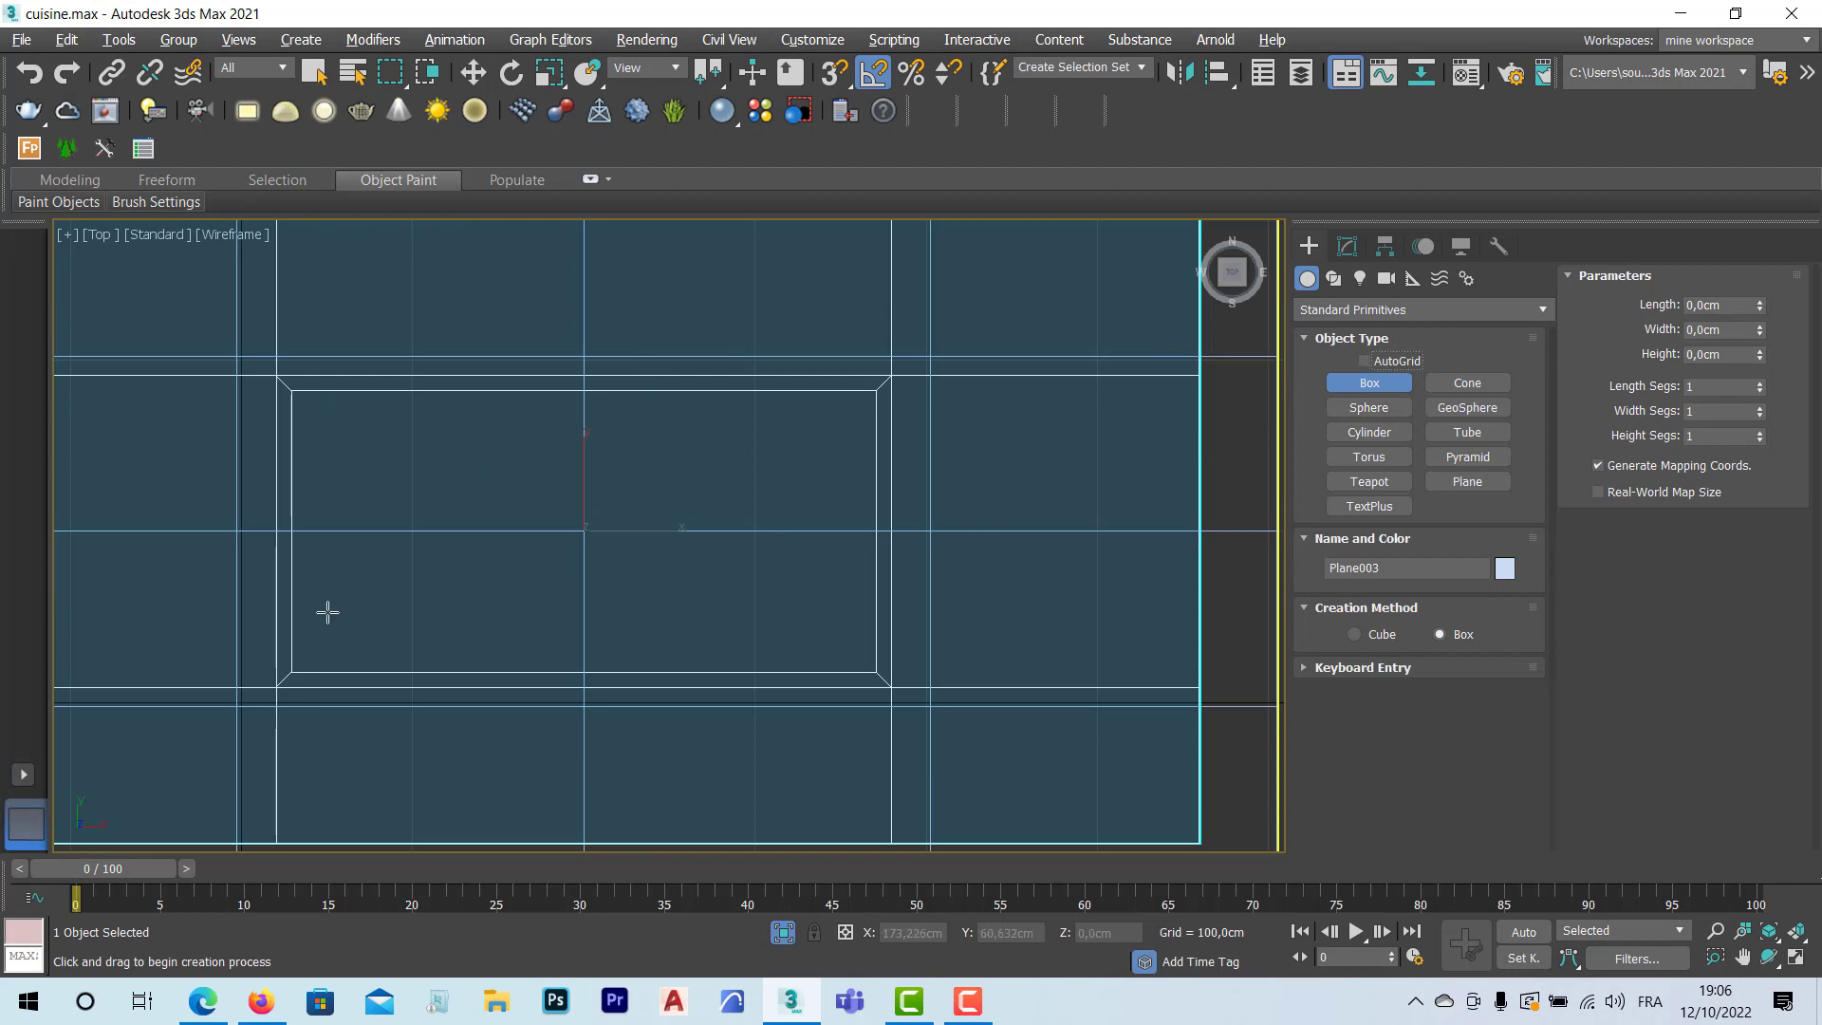
pyautogui.scroll(-2, 311, 612)
pyautogui.scroll(3, 322, 637)
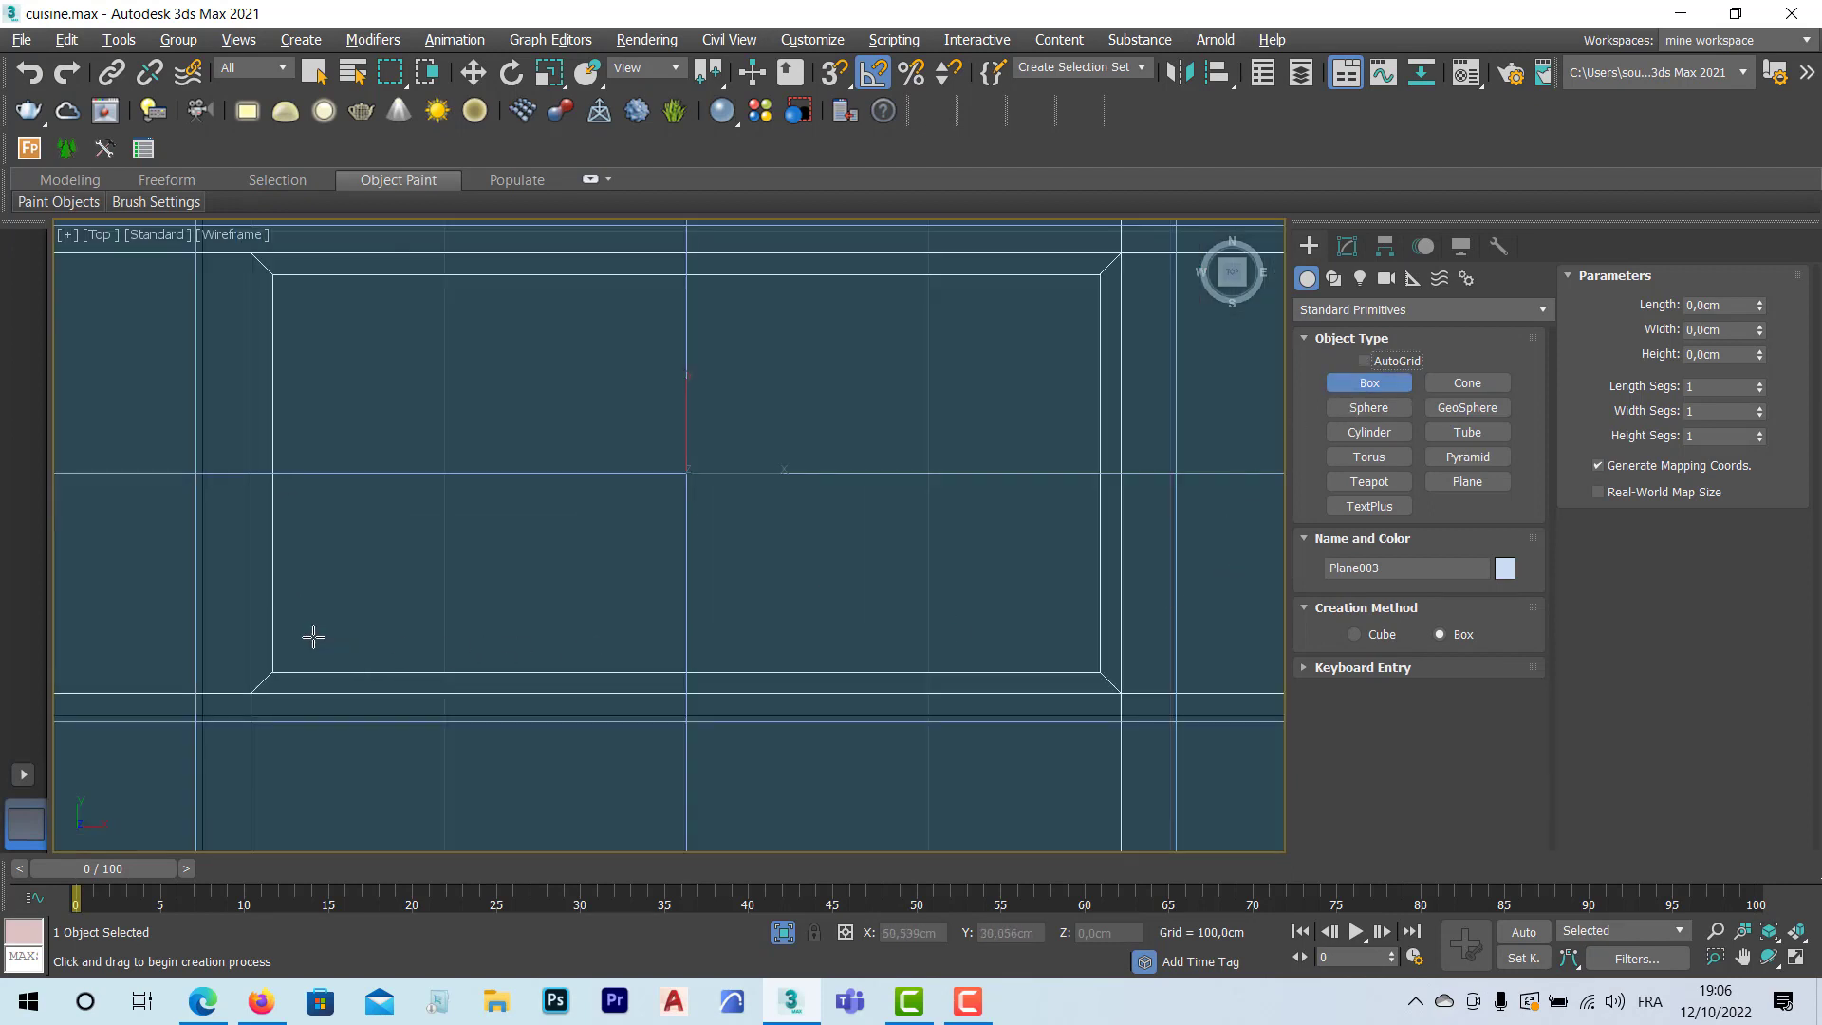
pyautogui.moveTo(272, 636); pyautogui.dragTo(1101, 656)
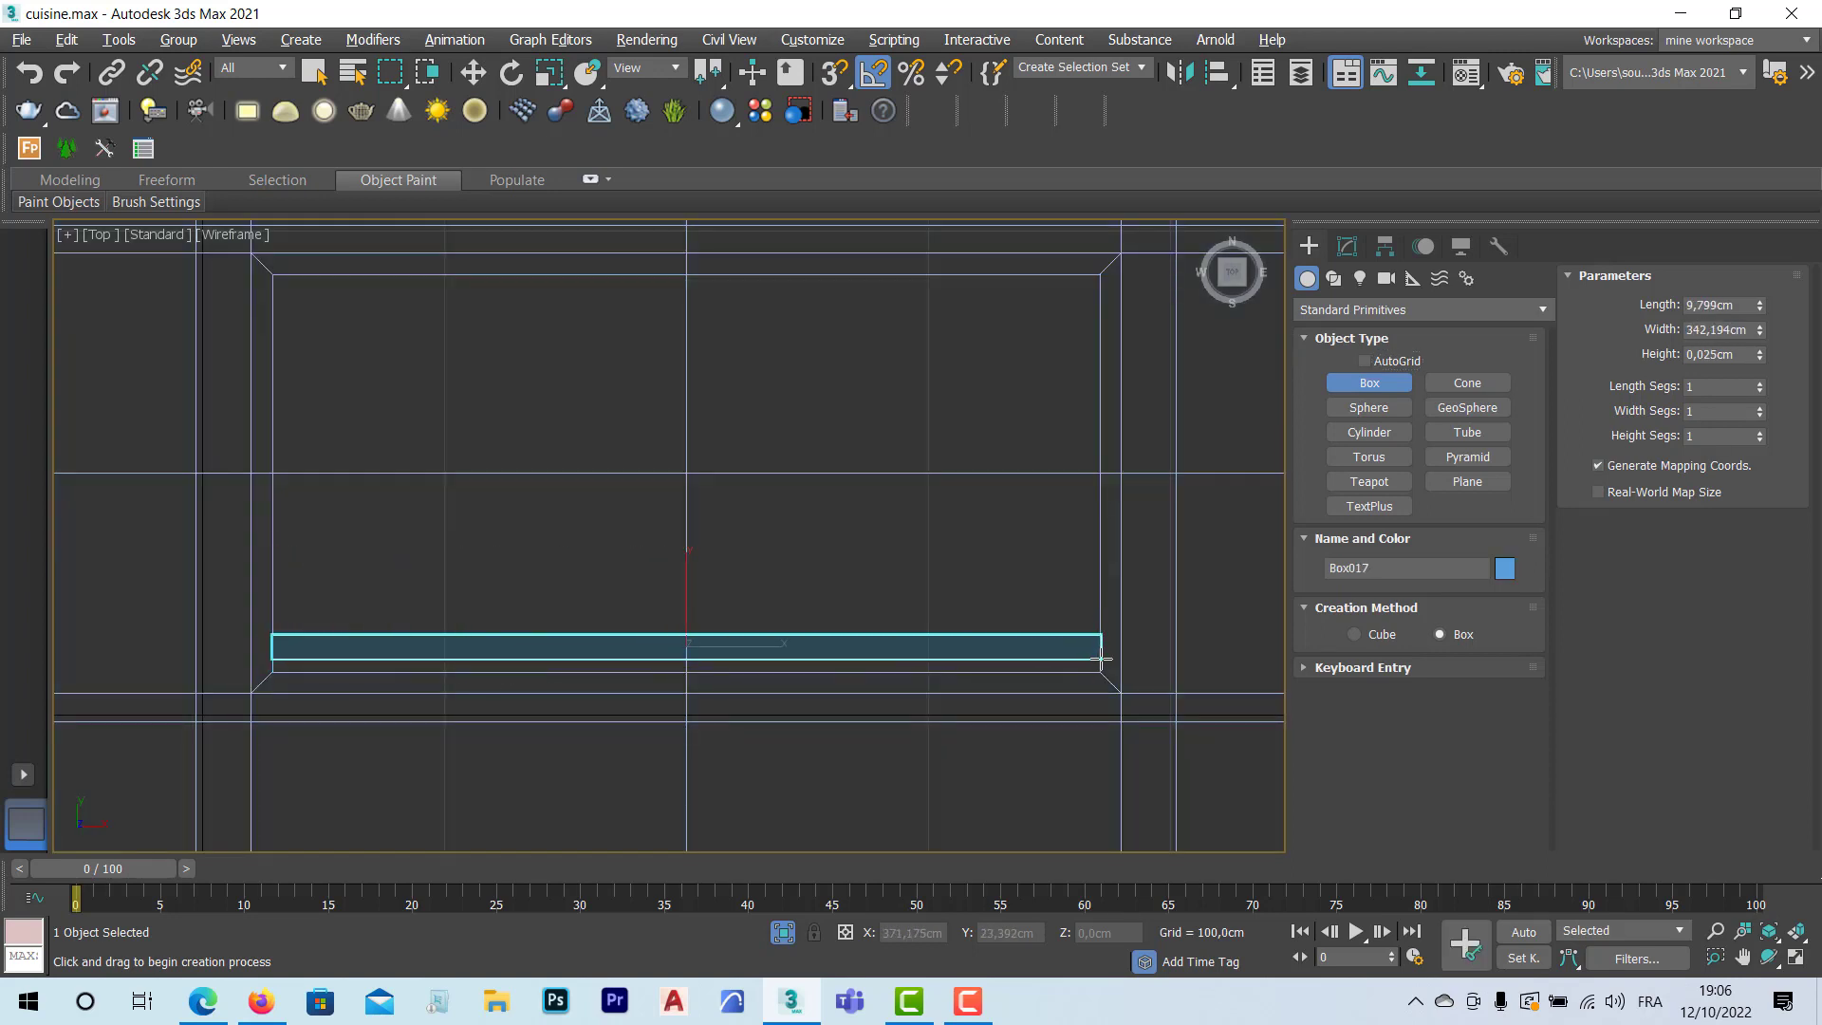
pyautogui.moveTo(1100, 656); pyautogui.dragTo(1104, 658)
# Step: Raise the new box vertically in the Left view to a Z position of about 303 cm, inside the block near its lower rim
pyautogui.hotkey('alt', 'w')
pyautogui.moveTo(997, 758); pyautogui.dragTo(977, 715, button='middle')
pyautogui.scroll(-5, 468, 683)
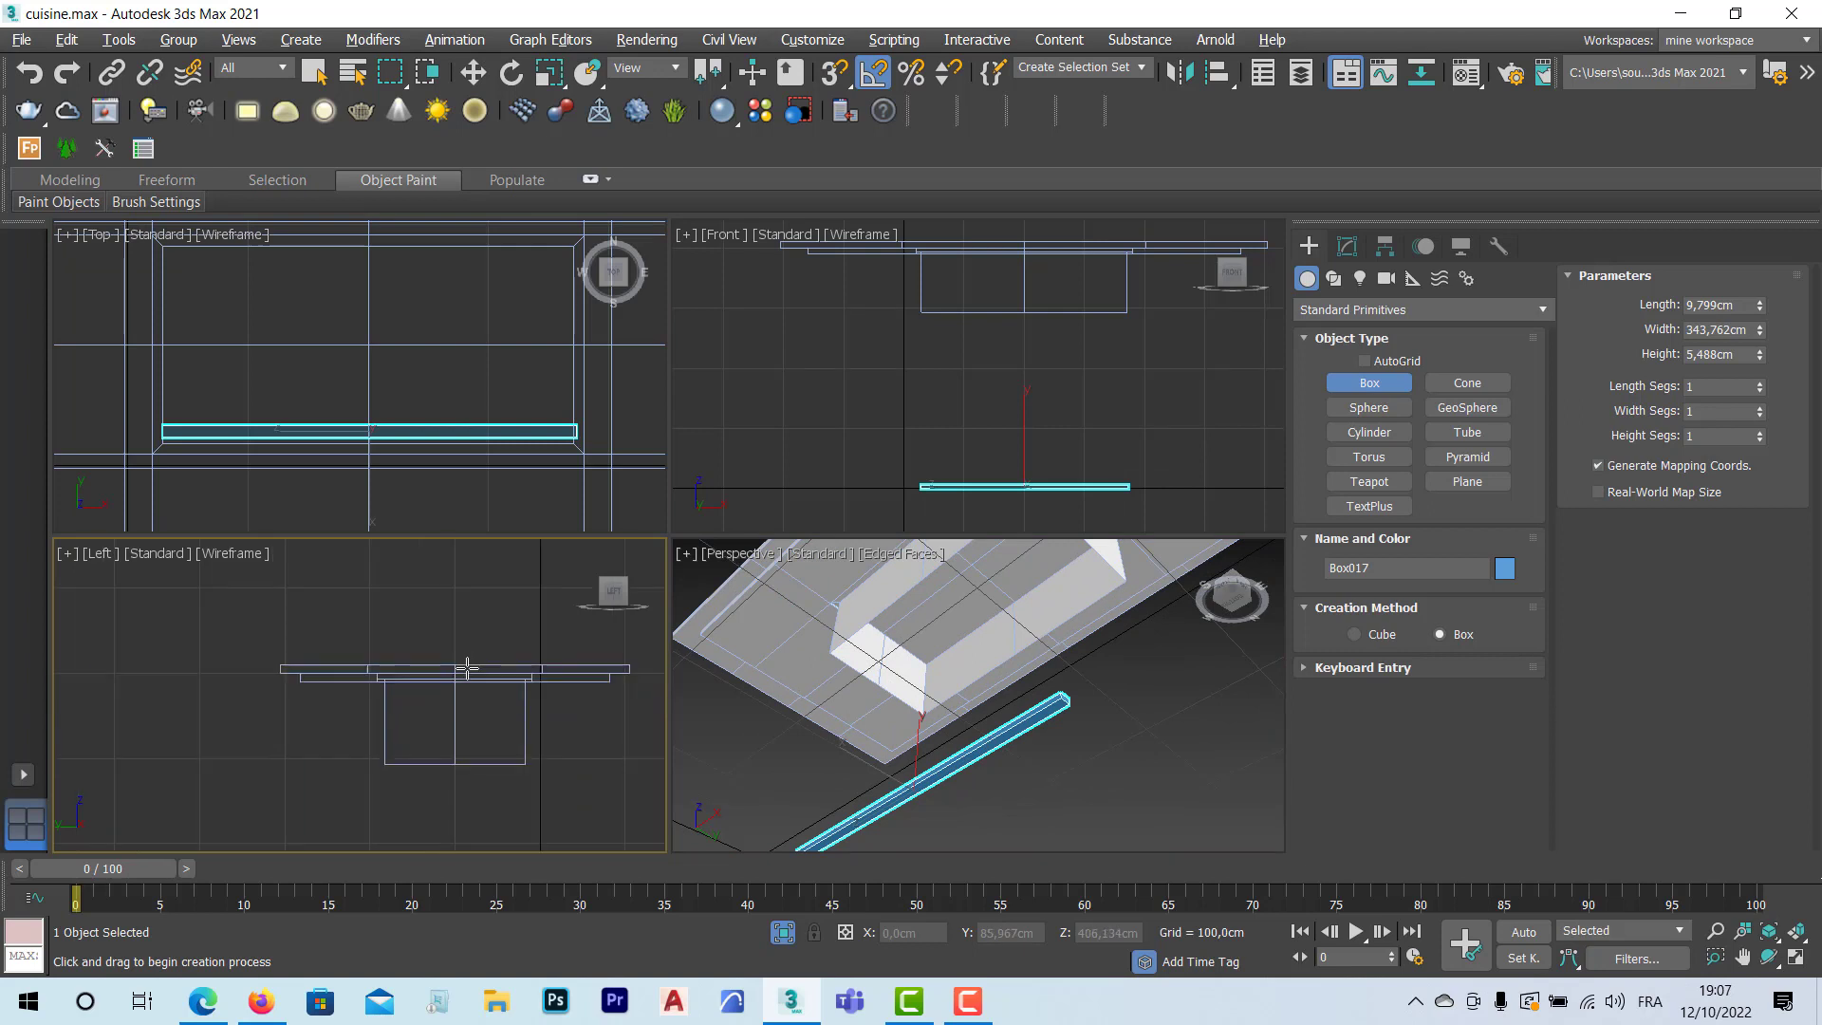
pyautogui.click(472, 72)
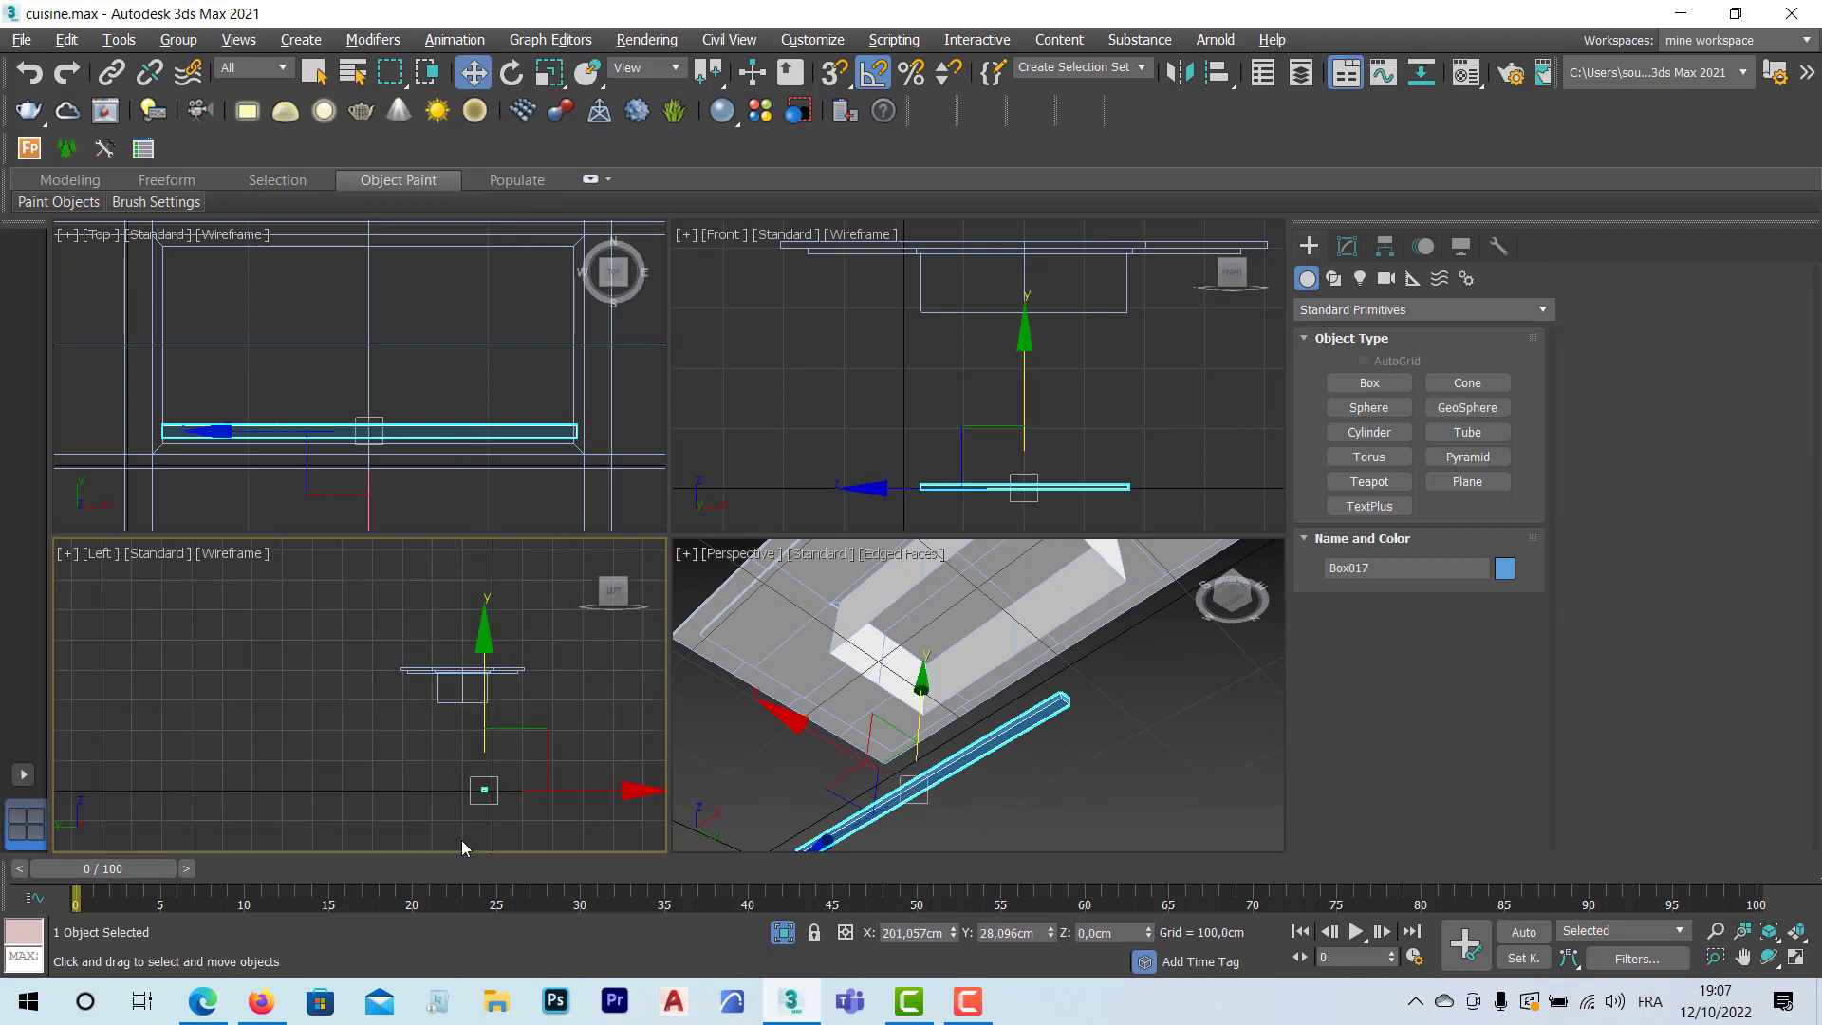
pyautogui.scroll(5, 463, 797)
pyautogui.moveTo(463, 793); pyautogui.dragTo(431, 818, button='middle')
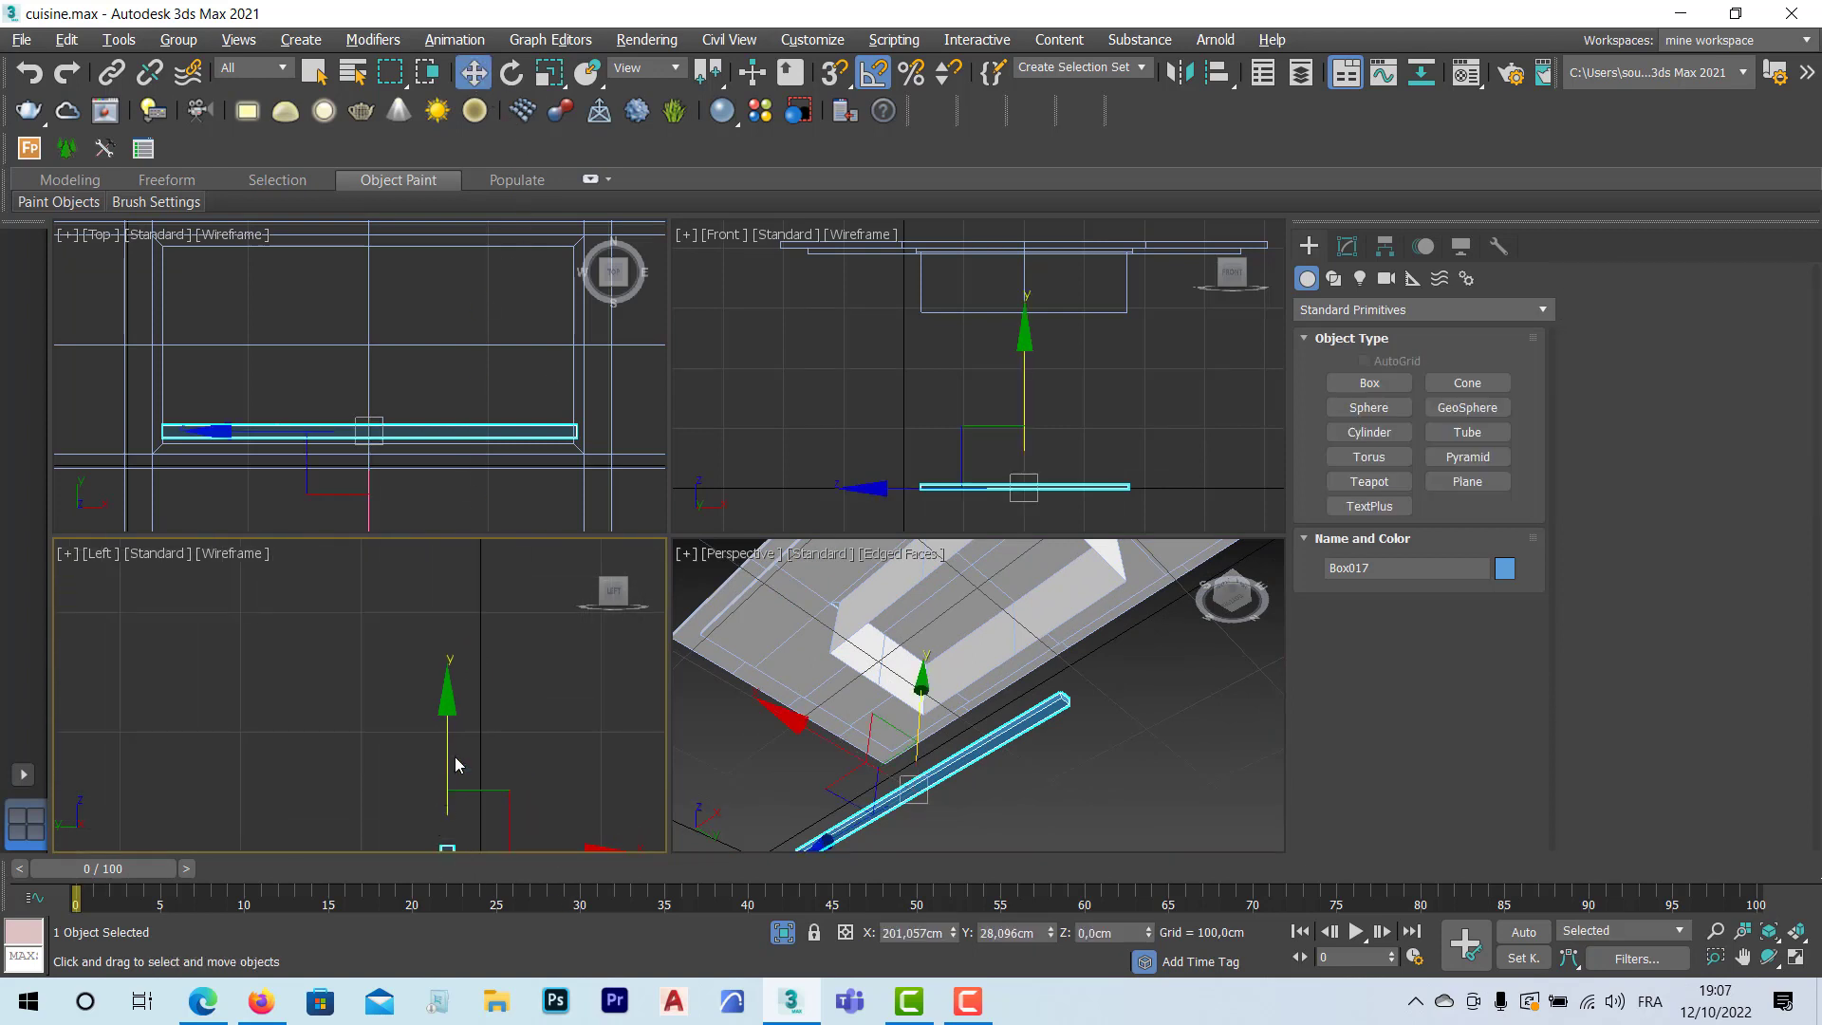
pyautogui.moveTo(451, 758); pyautogui.dragTo(448, 588)
pyautogui.moveTo(451, 634); pyautogui.dragTo(447, 803, button='middle')
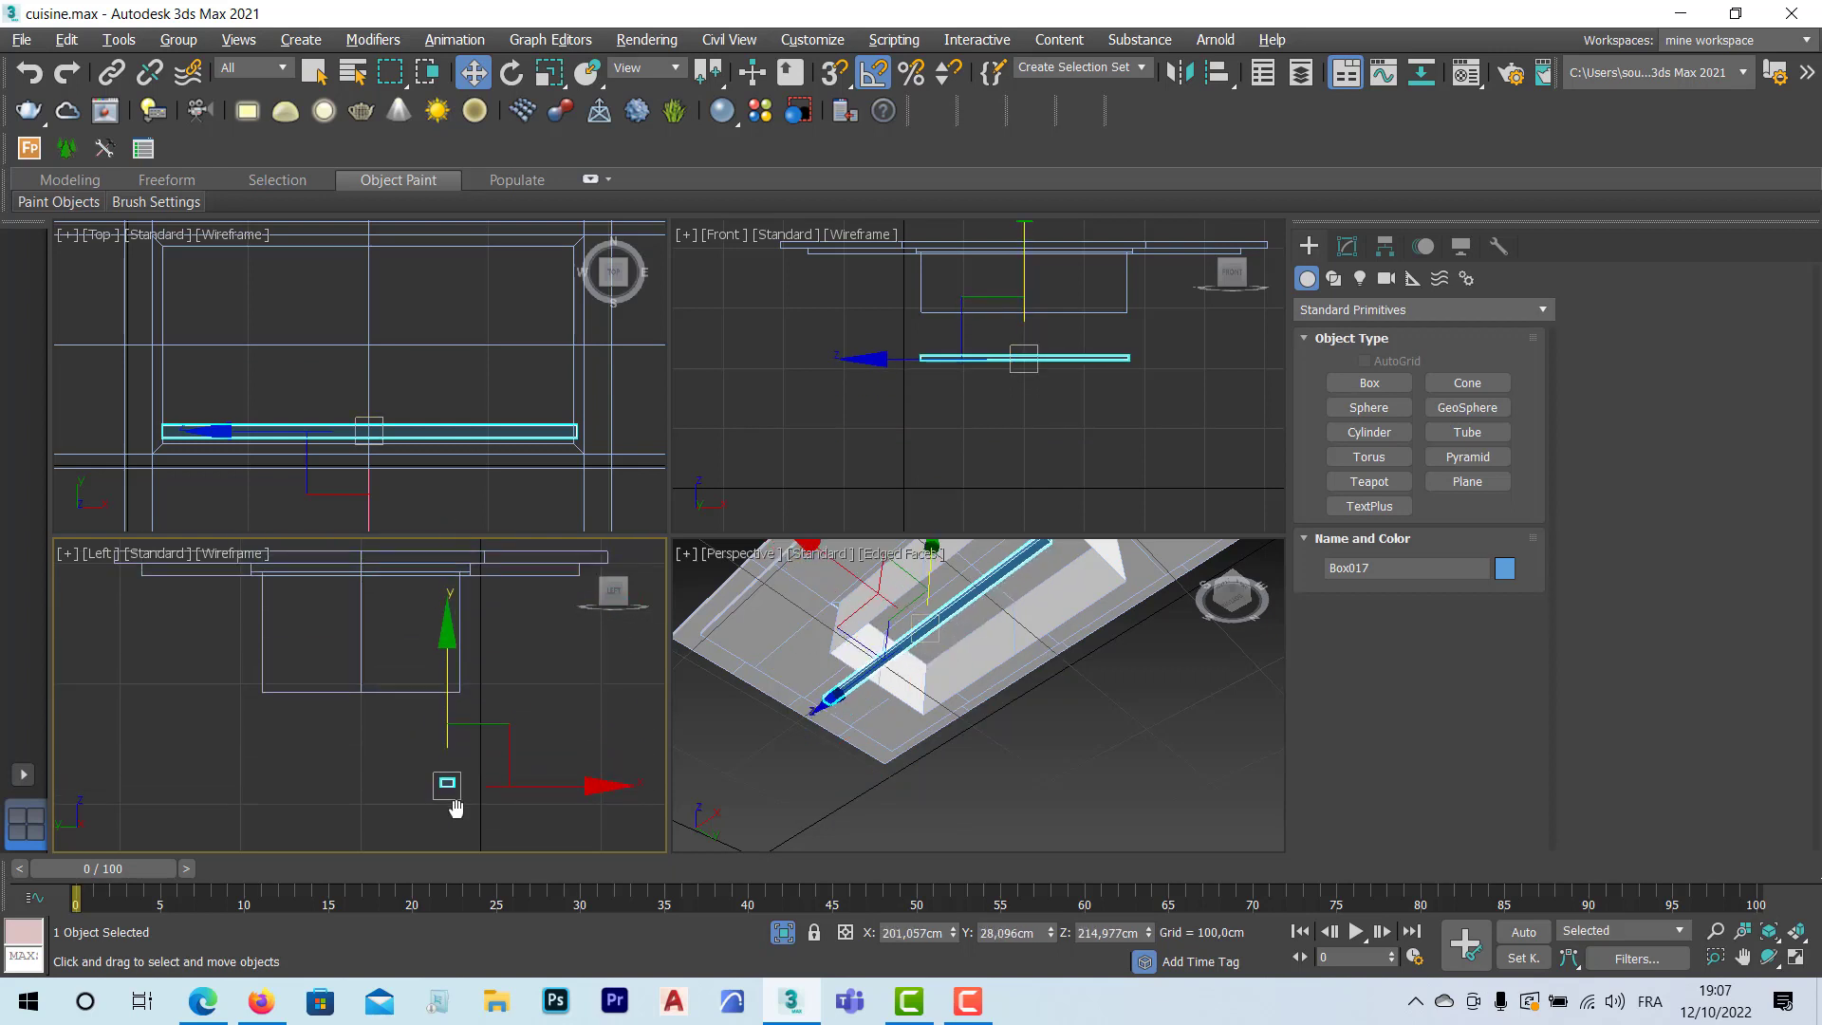
pyautogui.moveTo(448, 700); pyautogui.dragTo(442, 594)
# Step: Shift the box sideways against the block's long side wall, to a Y position of about 23.4 cm
pyautogui.moveTo(442, 594); pyautogui.dragTo(449, 674, button='middle')
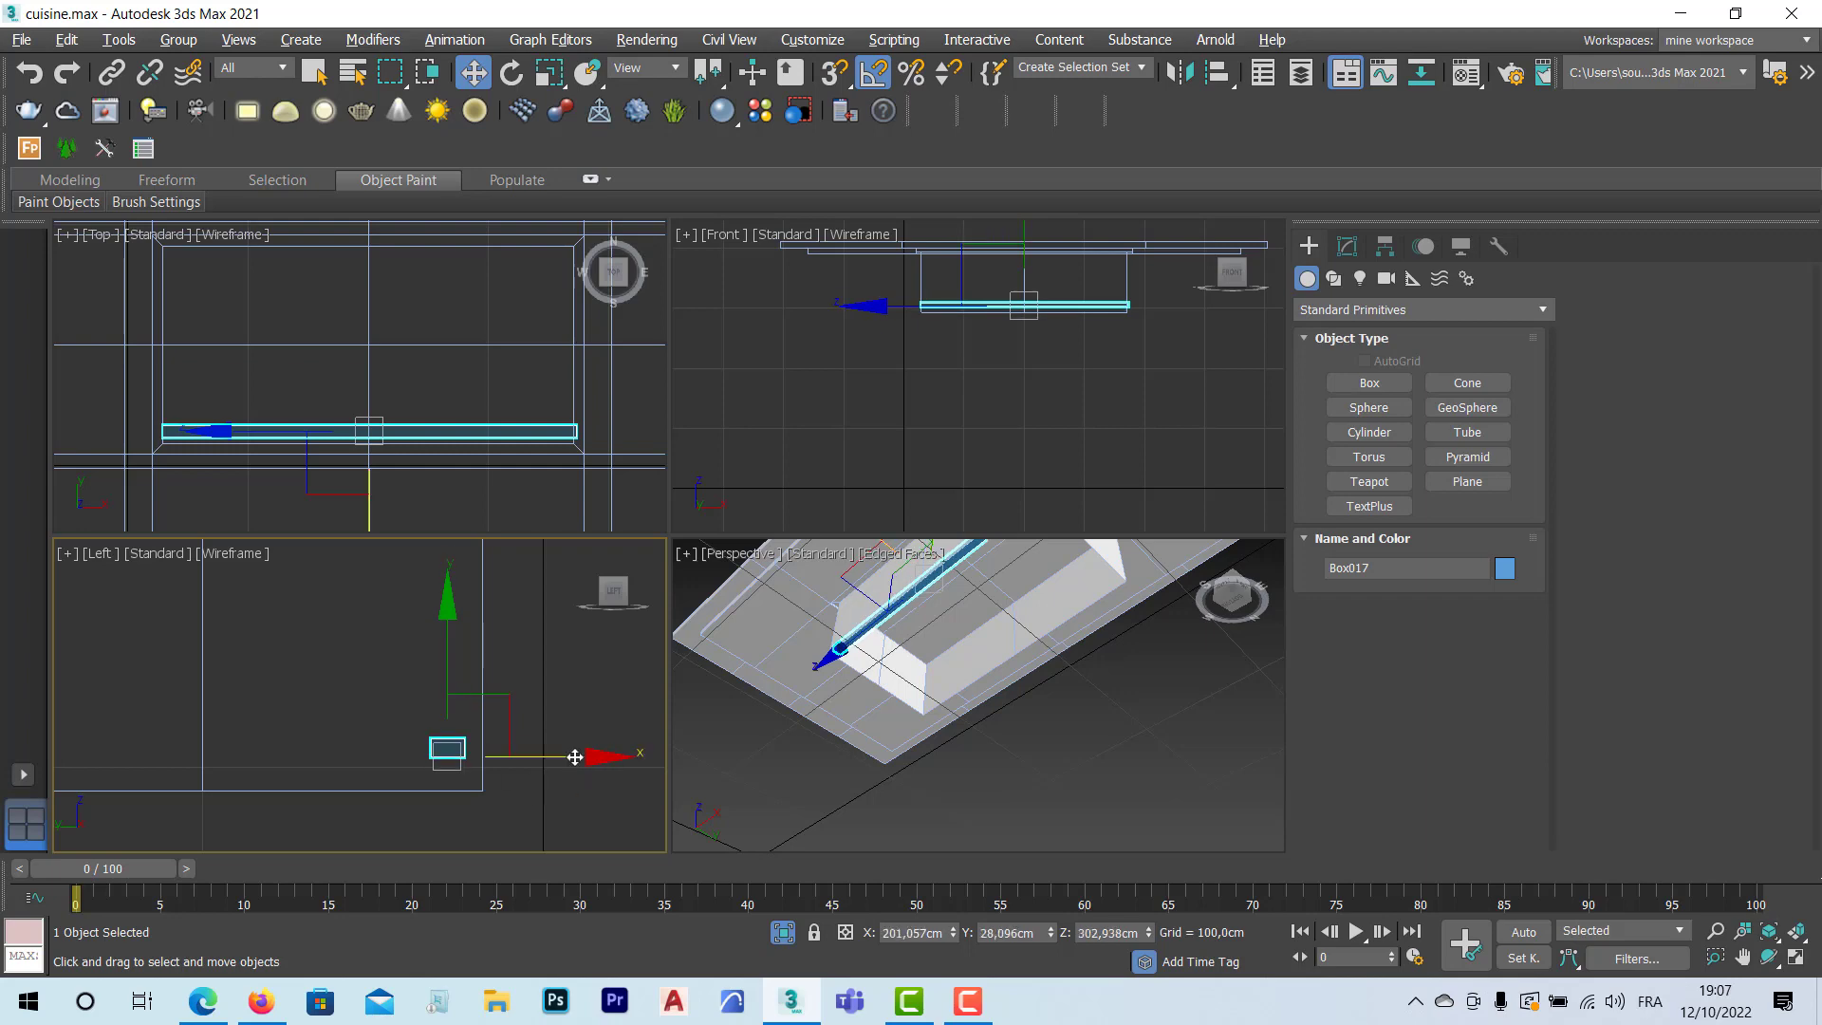
pyautogui.moveTo(576, 752); pyautogui.dragTo(590, 761)
pyautogui.moveTo(912, 665); pyautogui.dragTo(903, 706, button='middle')
pyautogui.hotkey('alt', 'w')
pyautogui.keyDown('alt'); pyautogui.moveTo(698, 445); pyautogui.dragTo(648, 431, button='middle'); pyautogui.keyUp('alt')
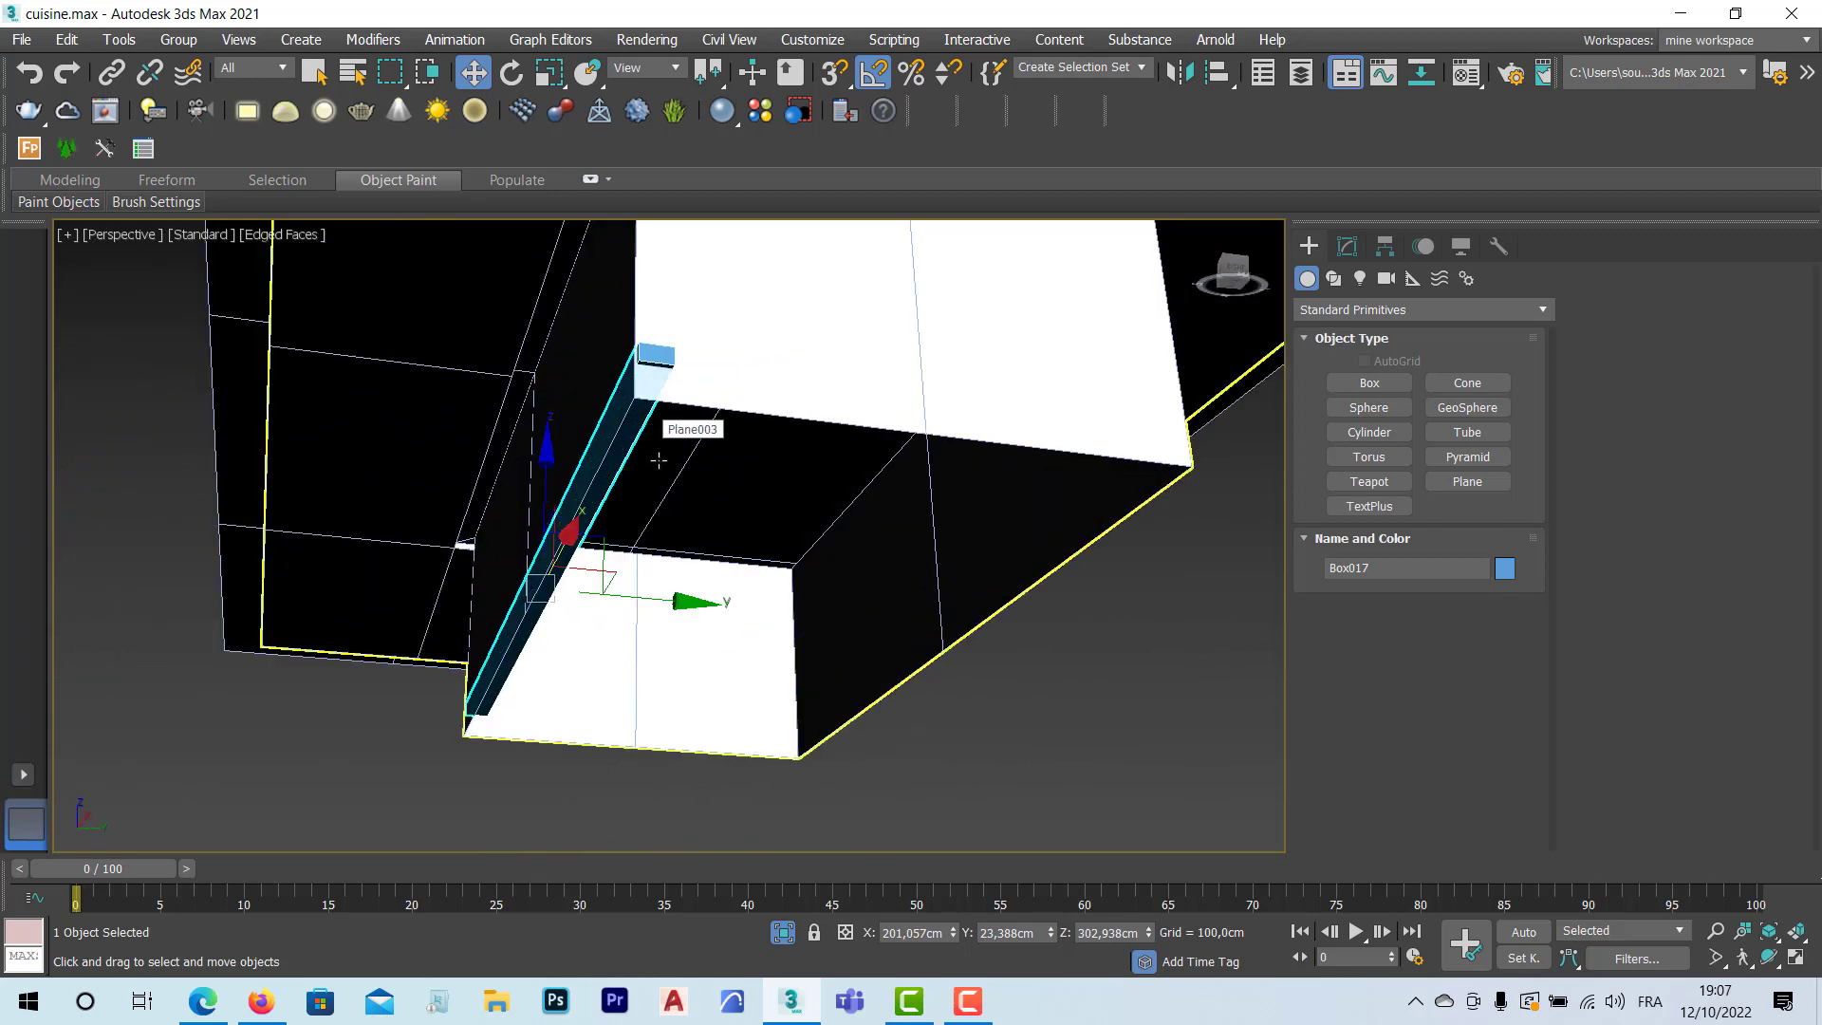
# Step: Reduce the box's width to about 336.9 cm so it fits between the block's end walls
pyautogui.click(1348, 248)
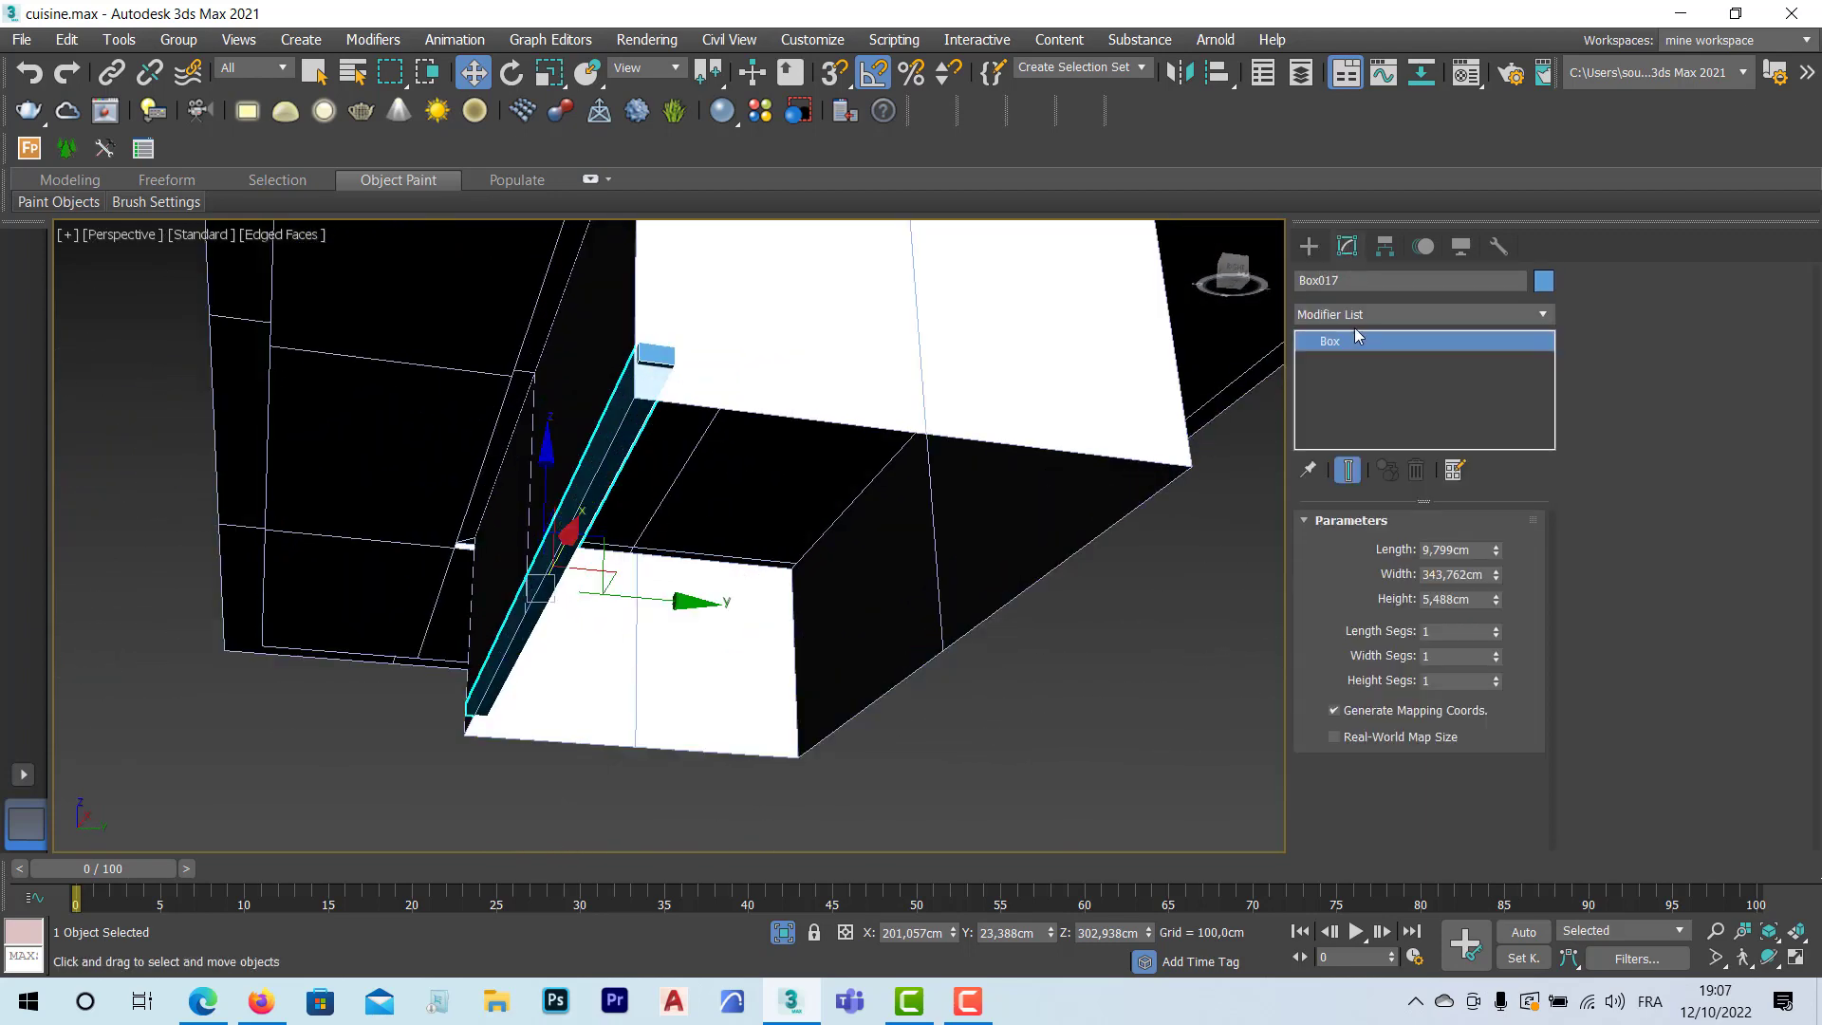
pyautogui.click(1496, 578)
pyautogui.click(1496, 578)
pyautogui.scroll(2, 685, 566)
pyautogui.keyDown('alt'); pyautogui.moveTo(685, 566); pyautogui.dragTo(576, 542, button='middle'); pyautogui.keyUp('alt')
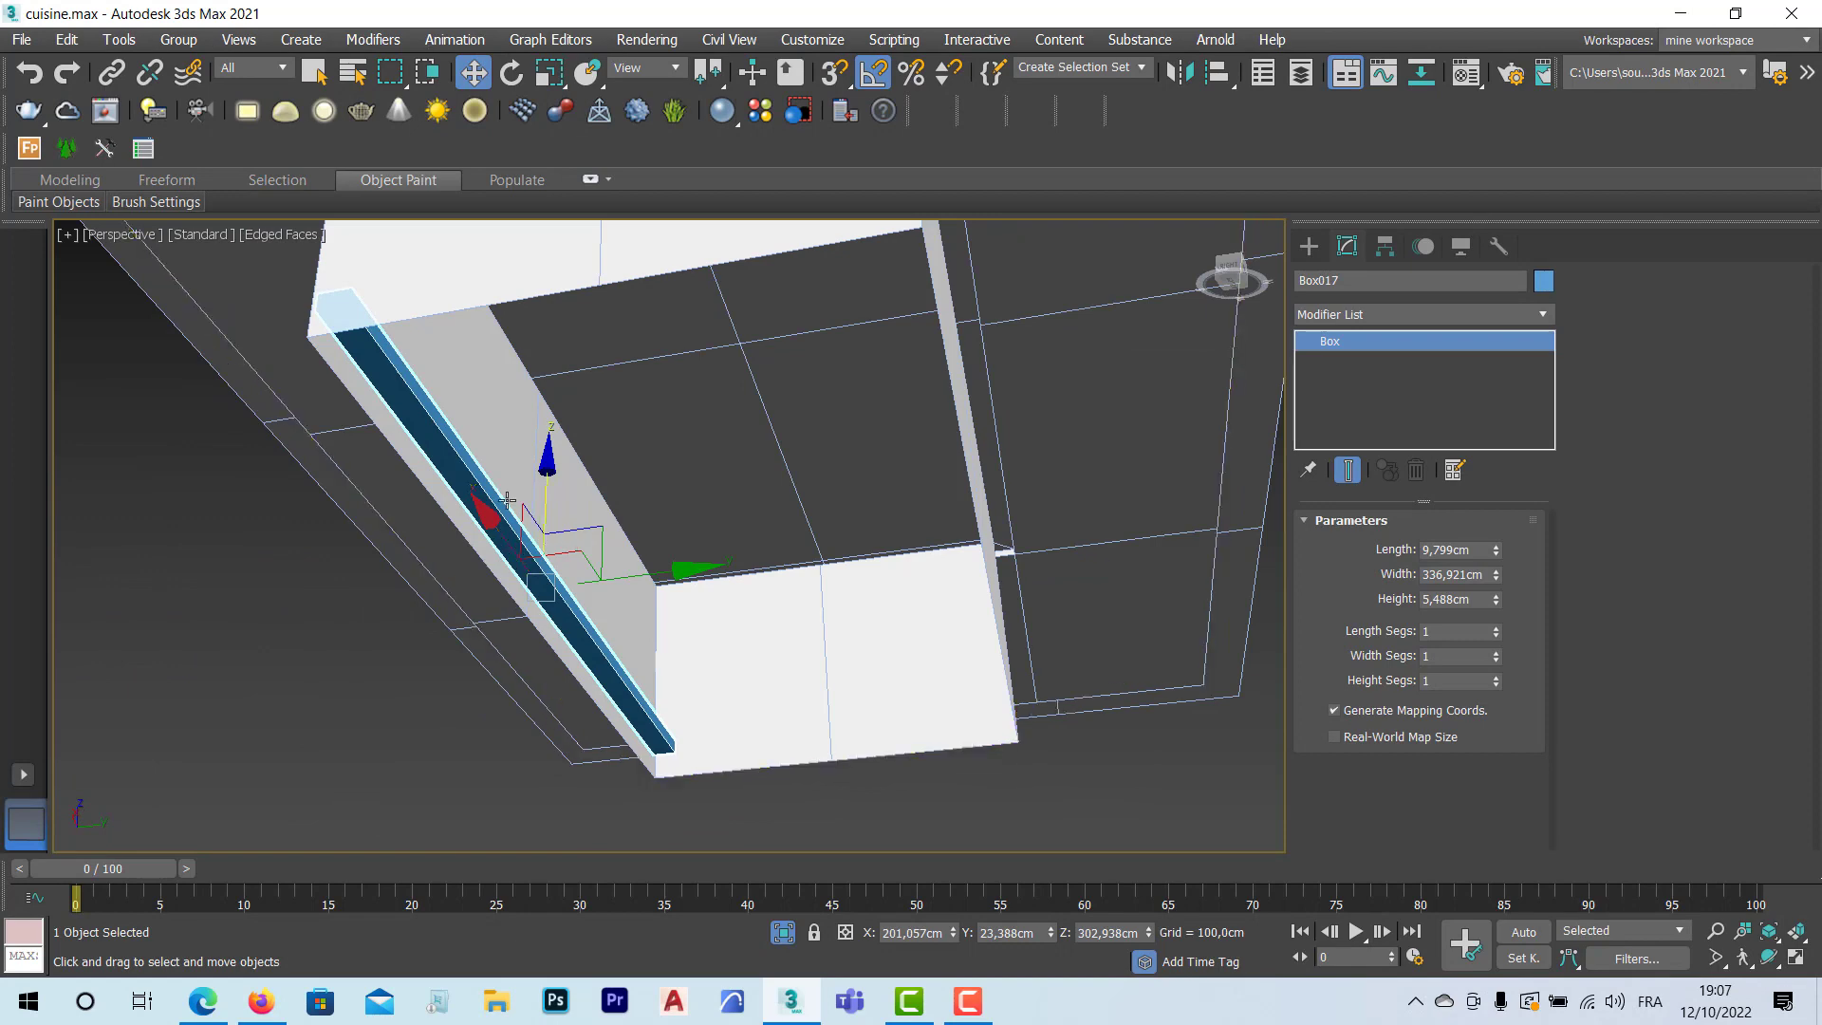
# Step: Set the box's height to 5 cm and its length to 1 cm
pyautogui.scroll(4, 493, 512)
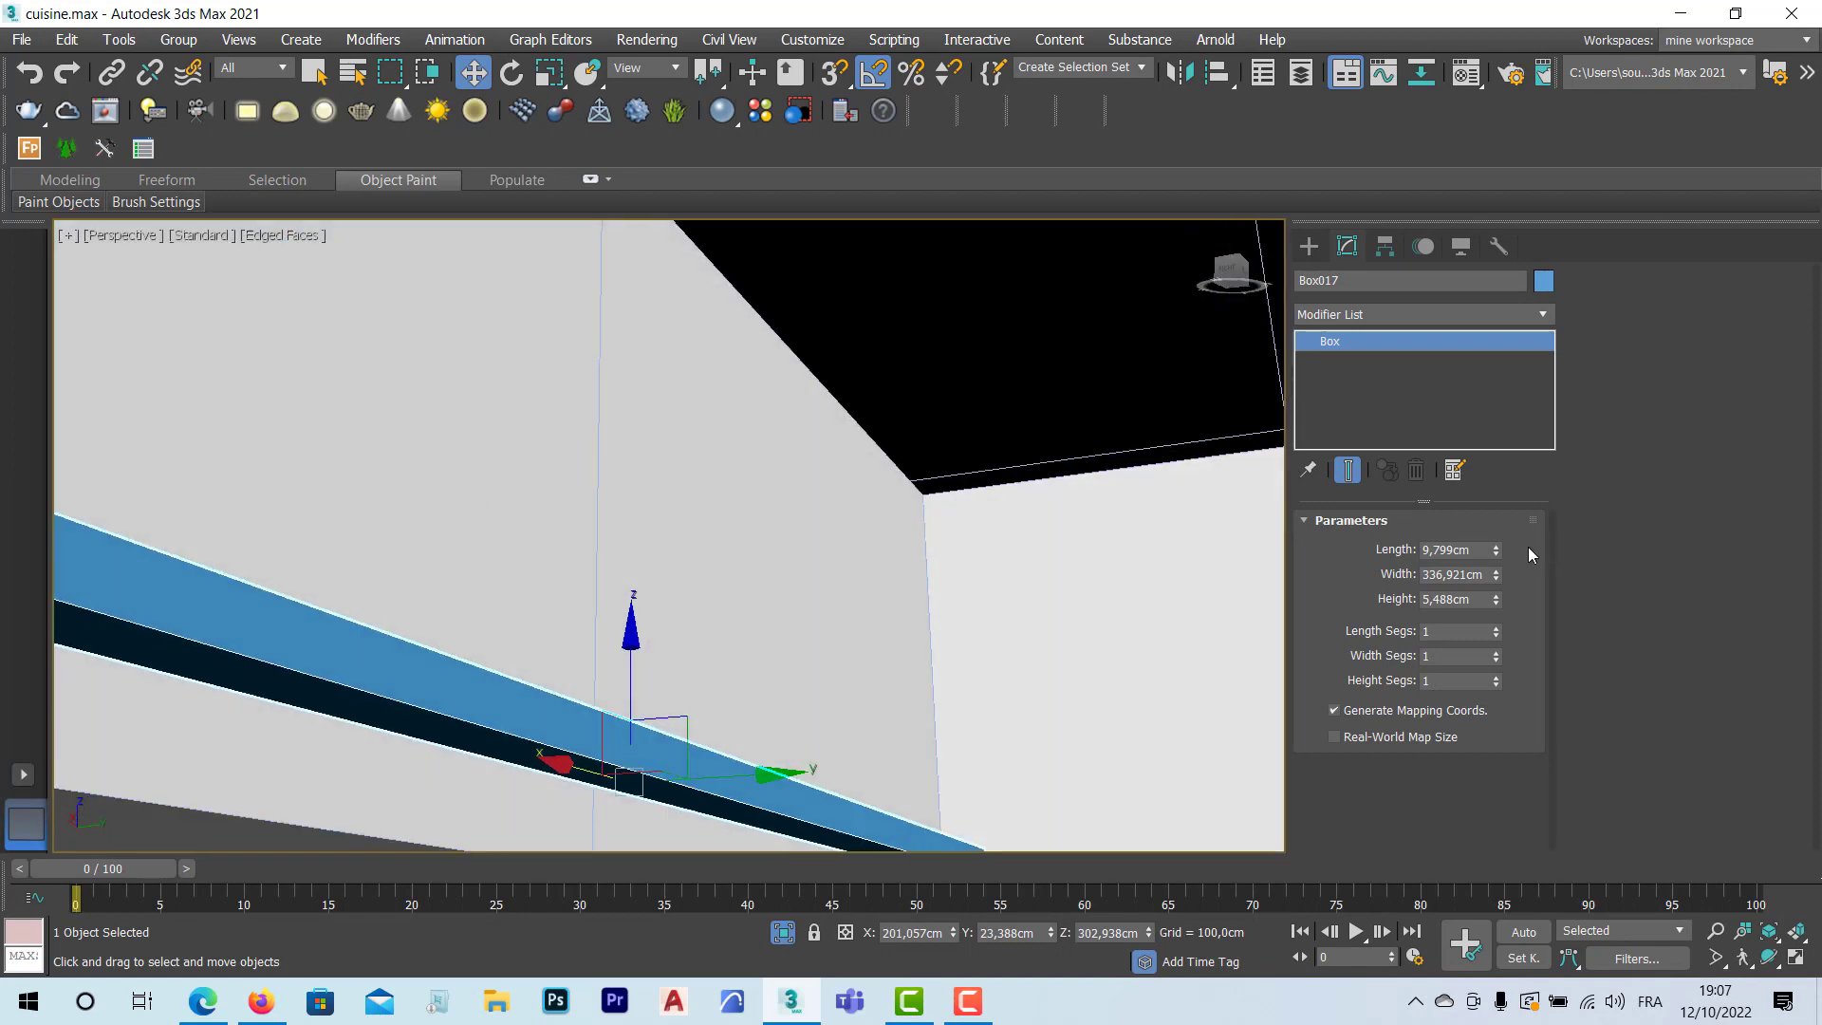
pyautogui.moveTo(1495, 601)
pyautogui.mouseDown()
pyautogui.moveTo(1495, 573)
pyautogui.moveTo(1495, 588)
pyautogui.mouseUp()
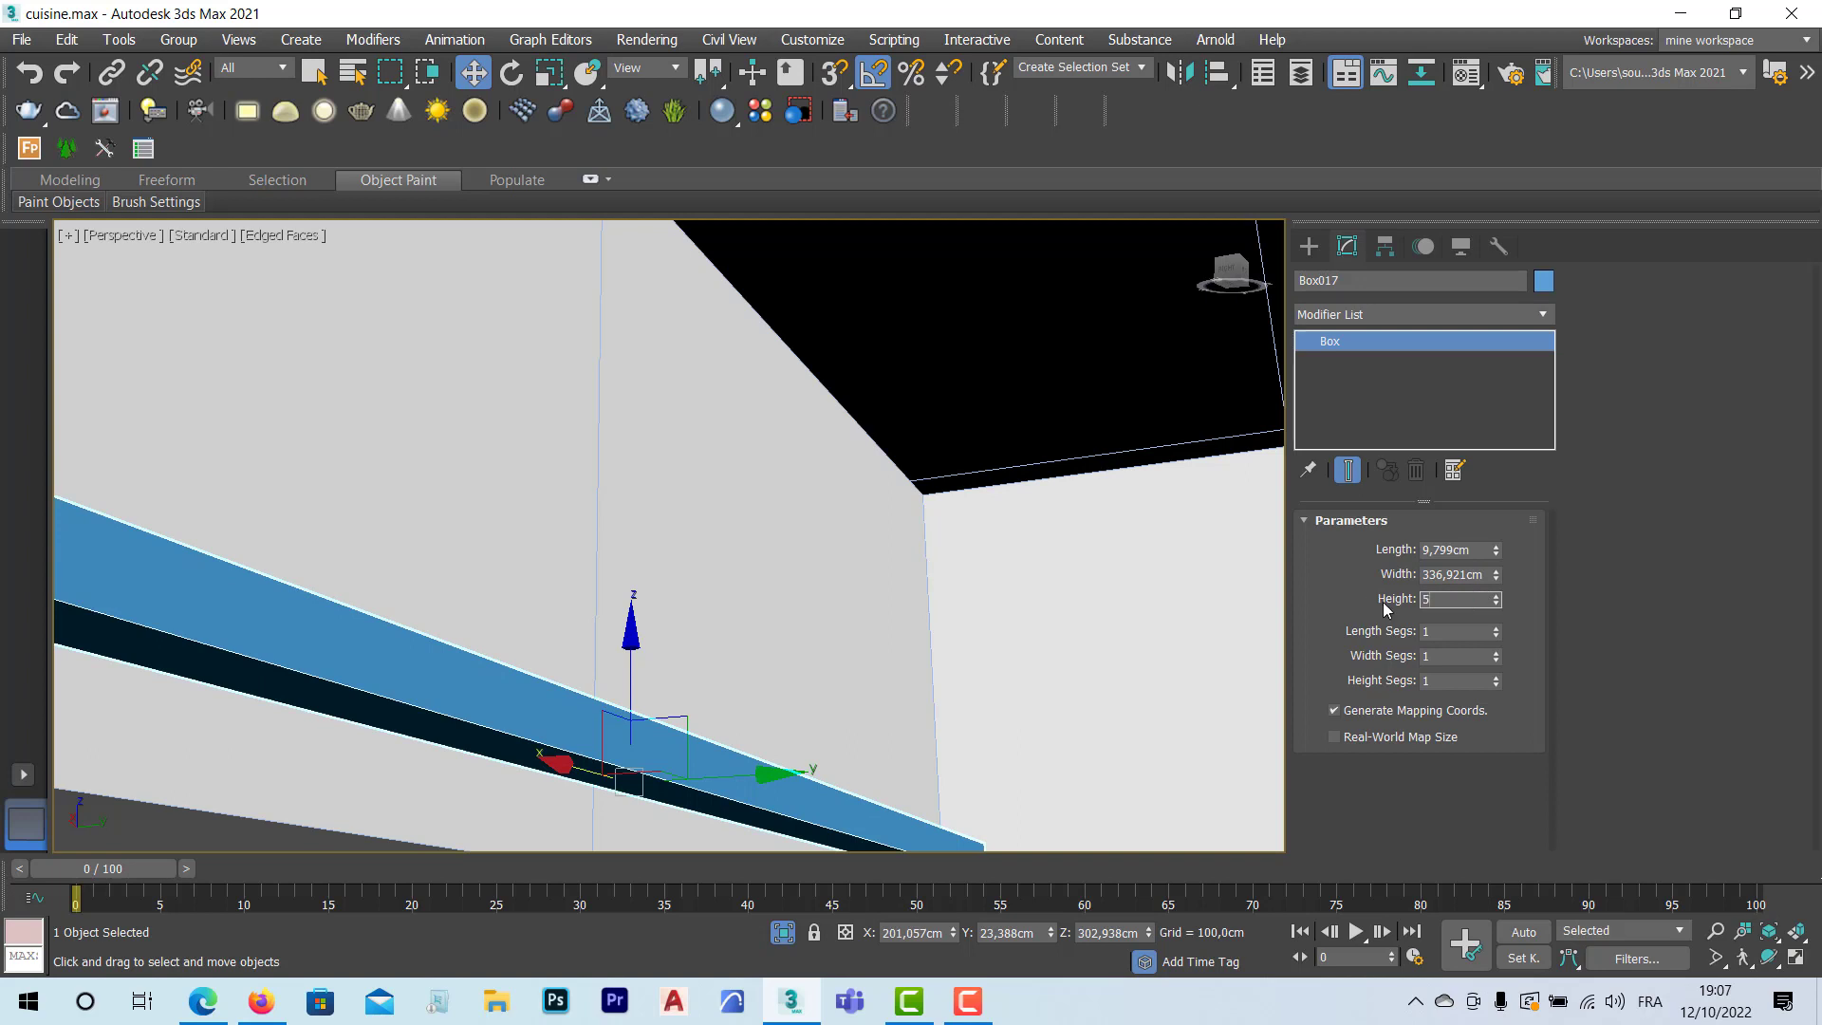
pyautogui.press('Return')
pyautogui.click(1482, 554)
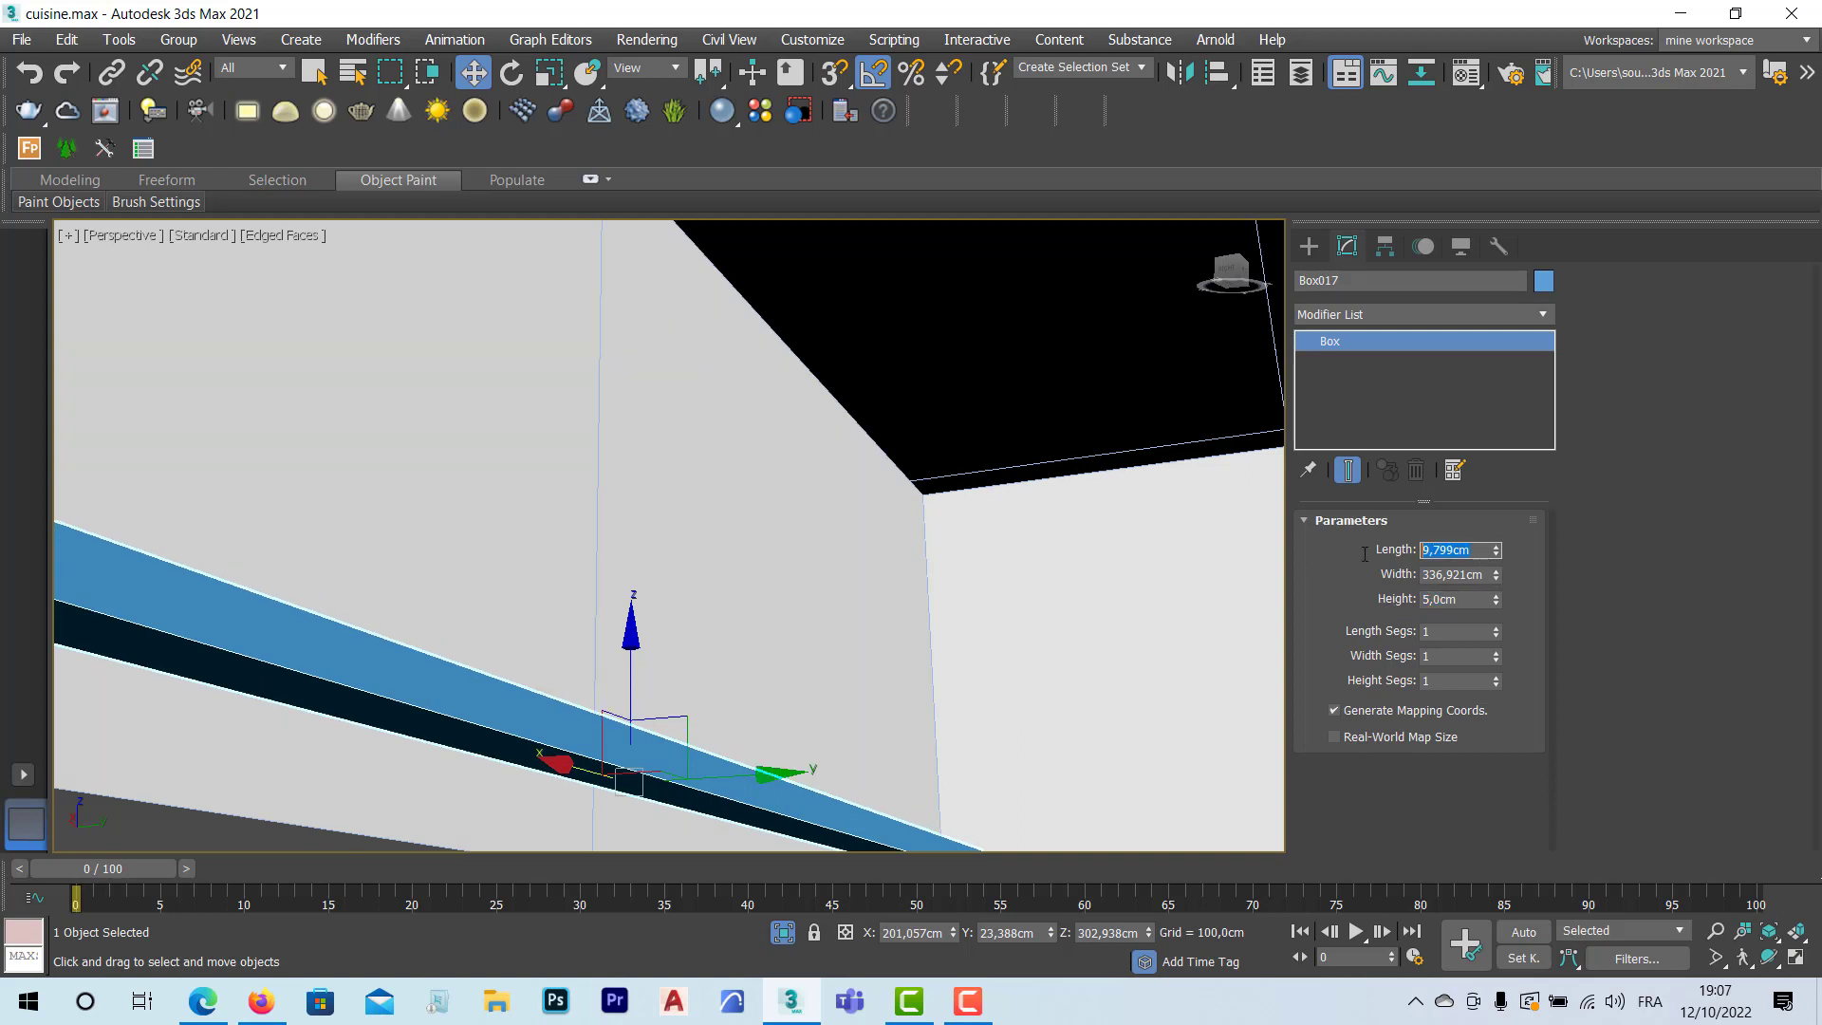
pyautogui.write('1')
pyautogui.press('Return')
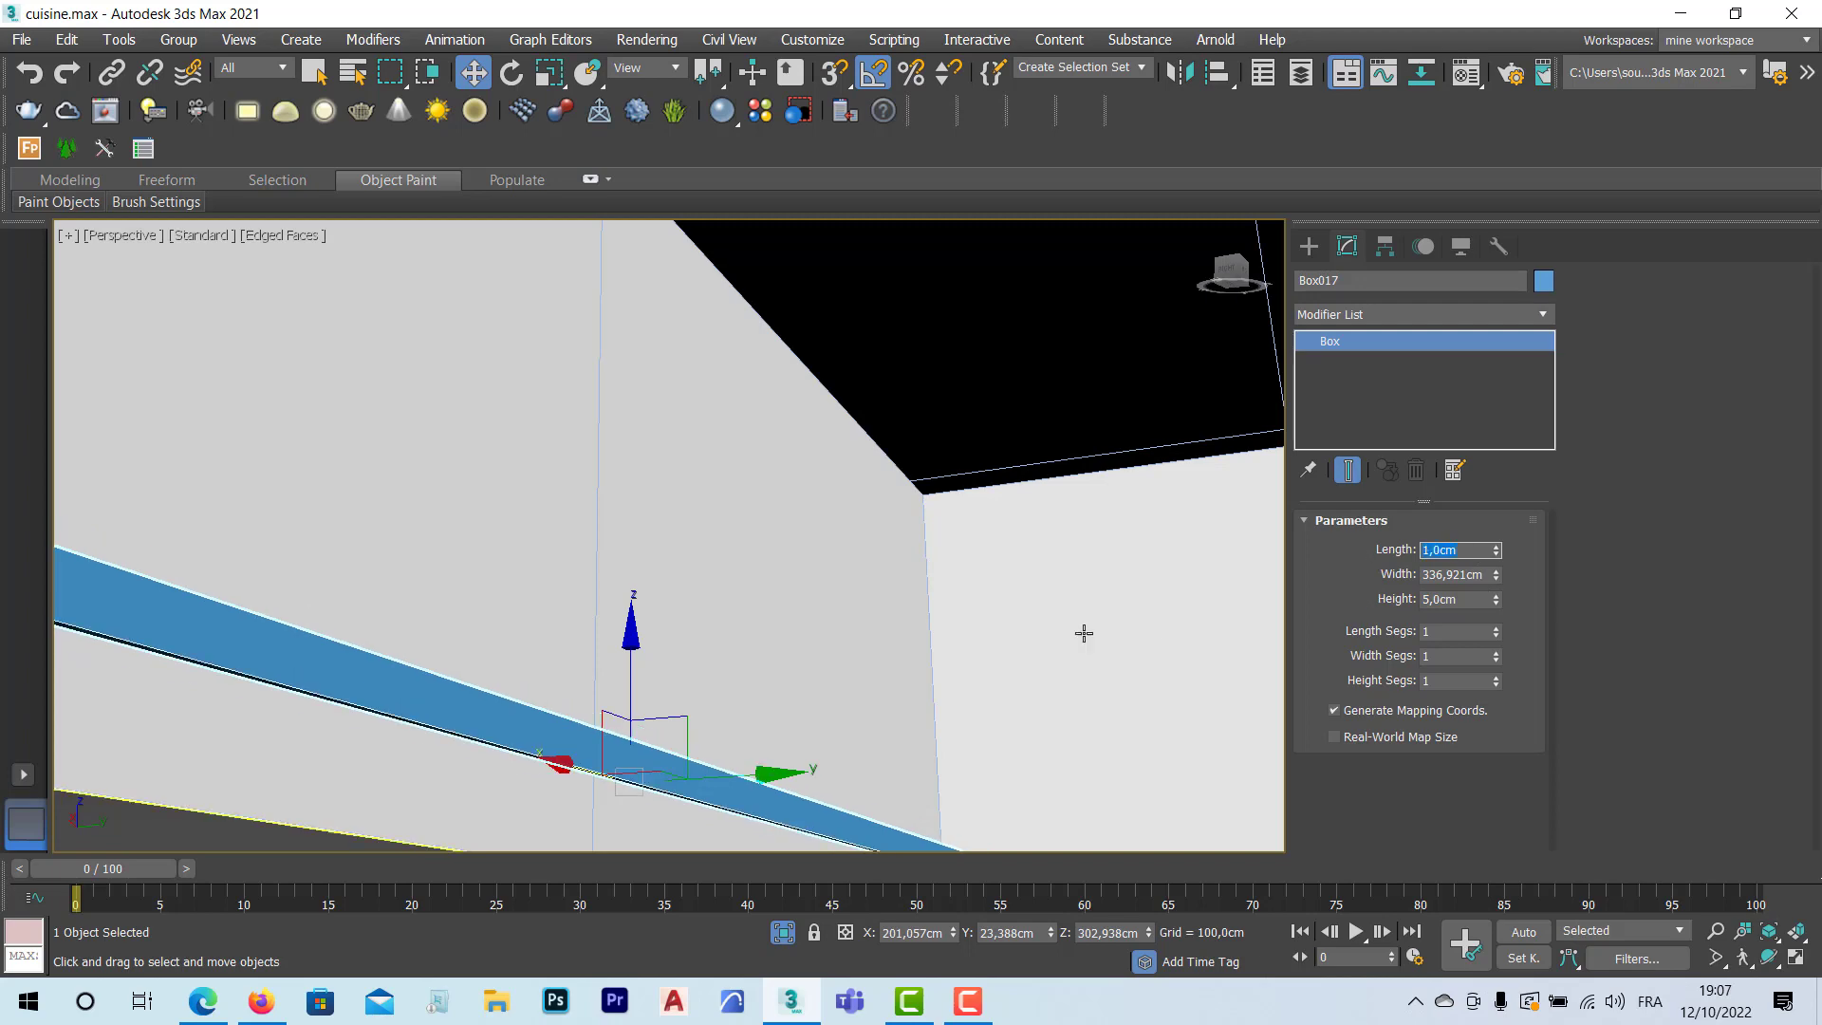
# Step: Shift the thin box along Y closer to the hollow block's long side wall, to a Y position of about 20.7 cm
pyautogui.moveTo(555, 721); pyautogui.dragTo(614, 718, button='middle')
pyautogui.scroll(-3, 614, 718)
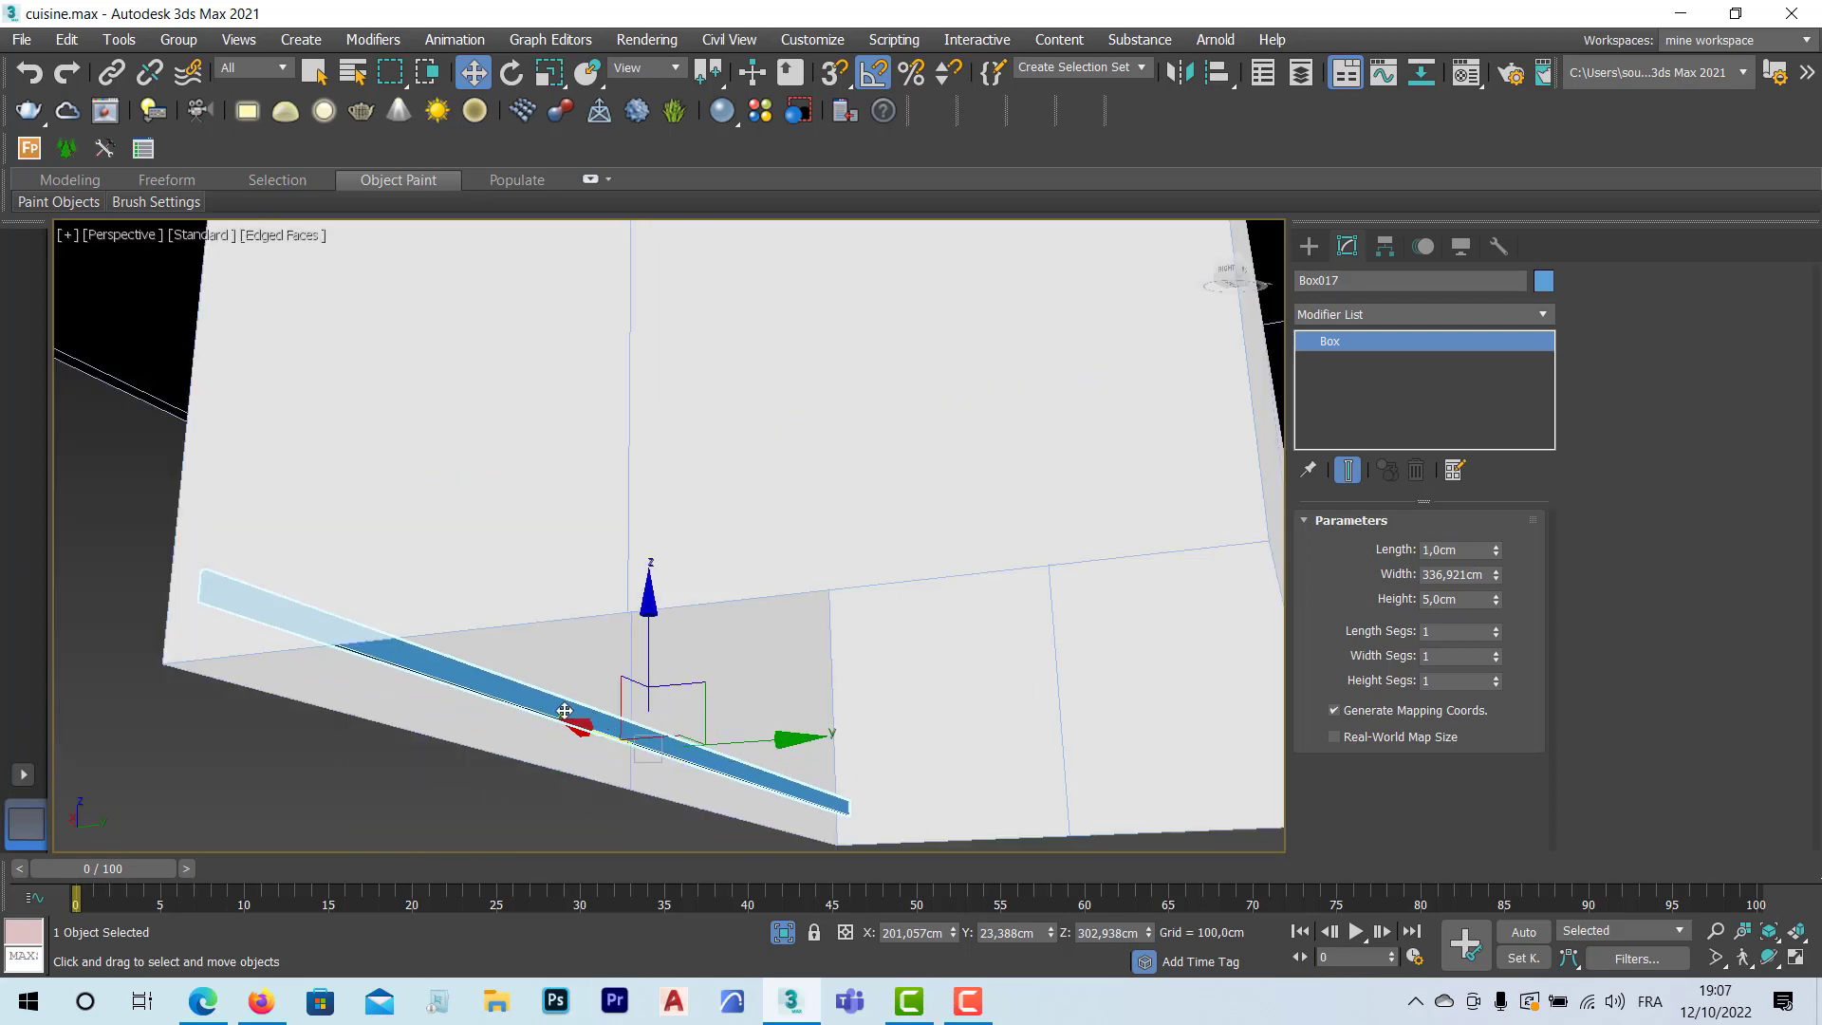
pyautogui.scroll(8, 595, 678)
pyautogui.scroll(1, 595, 675)
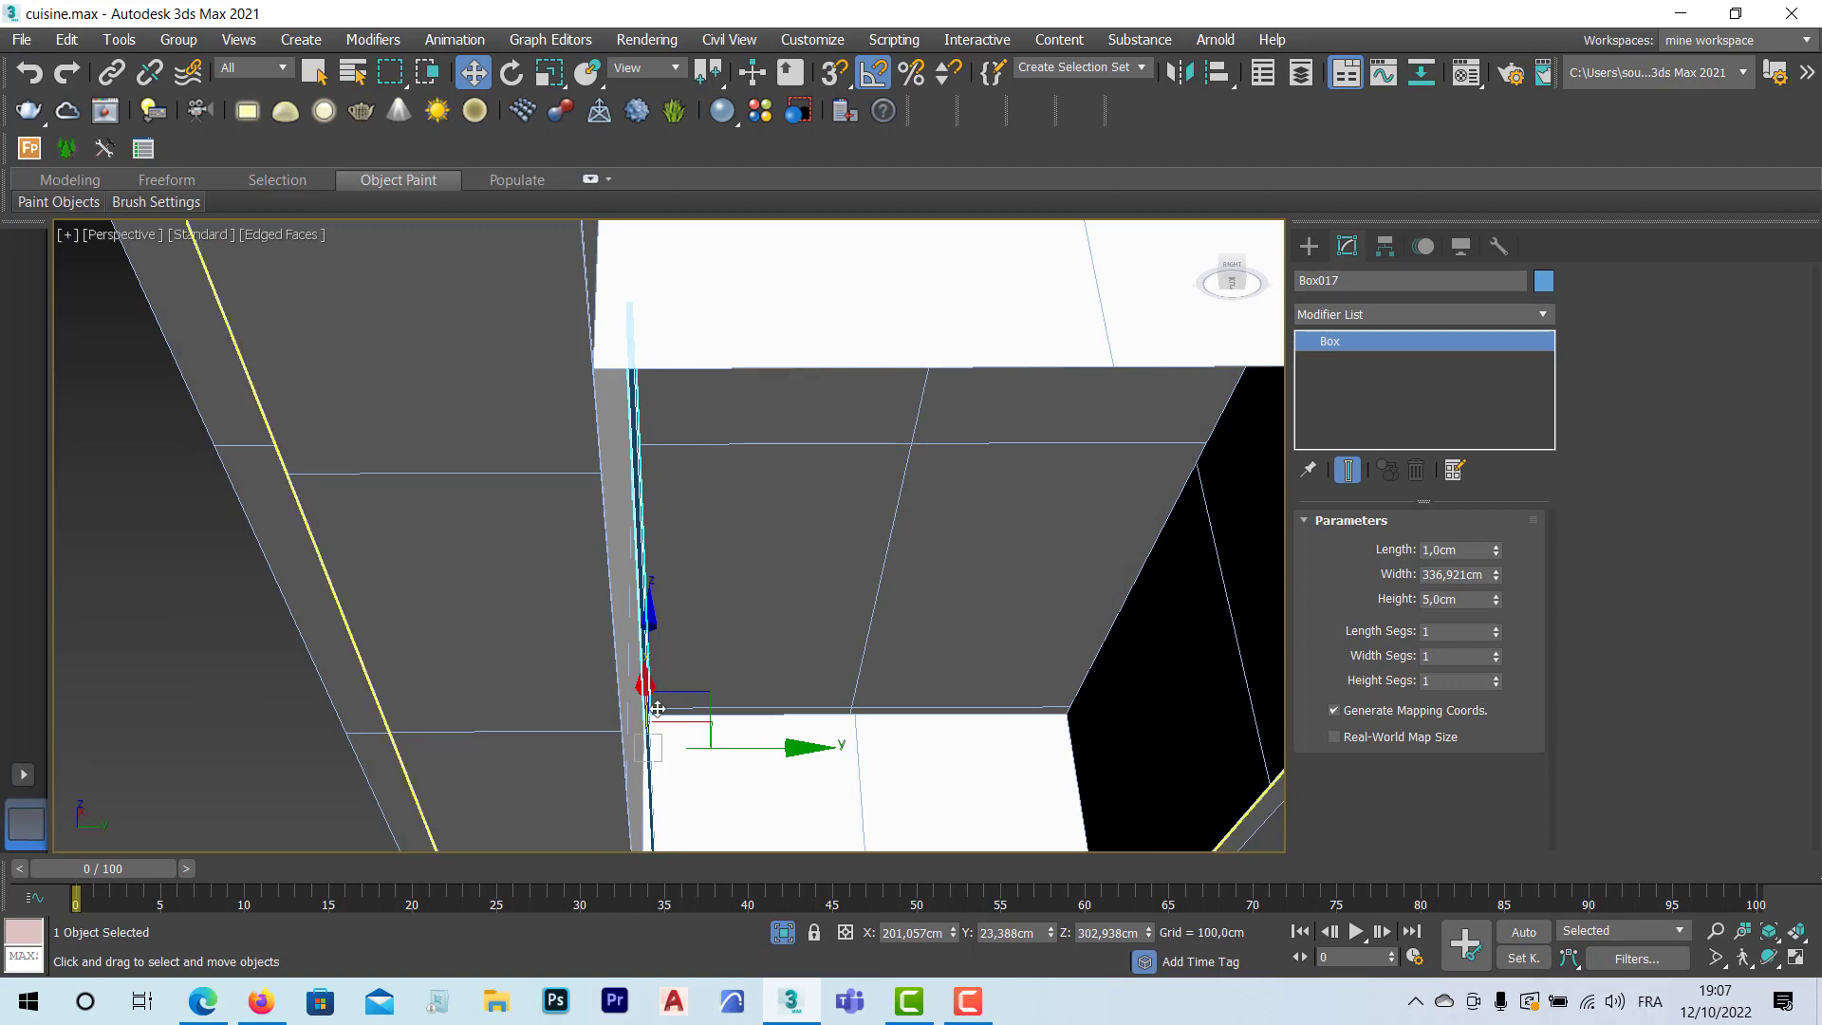
pyautogui.moveTo(798, 749); pyautogui.dragTo(791, 748)
pyautogui.keyDown('alt'); pyautogui.moveTo(729, 642); pyautogui.dragTo(678, 634, button='middle'); pyautogui.keyUp('alt')
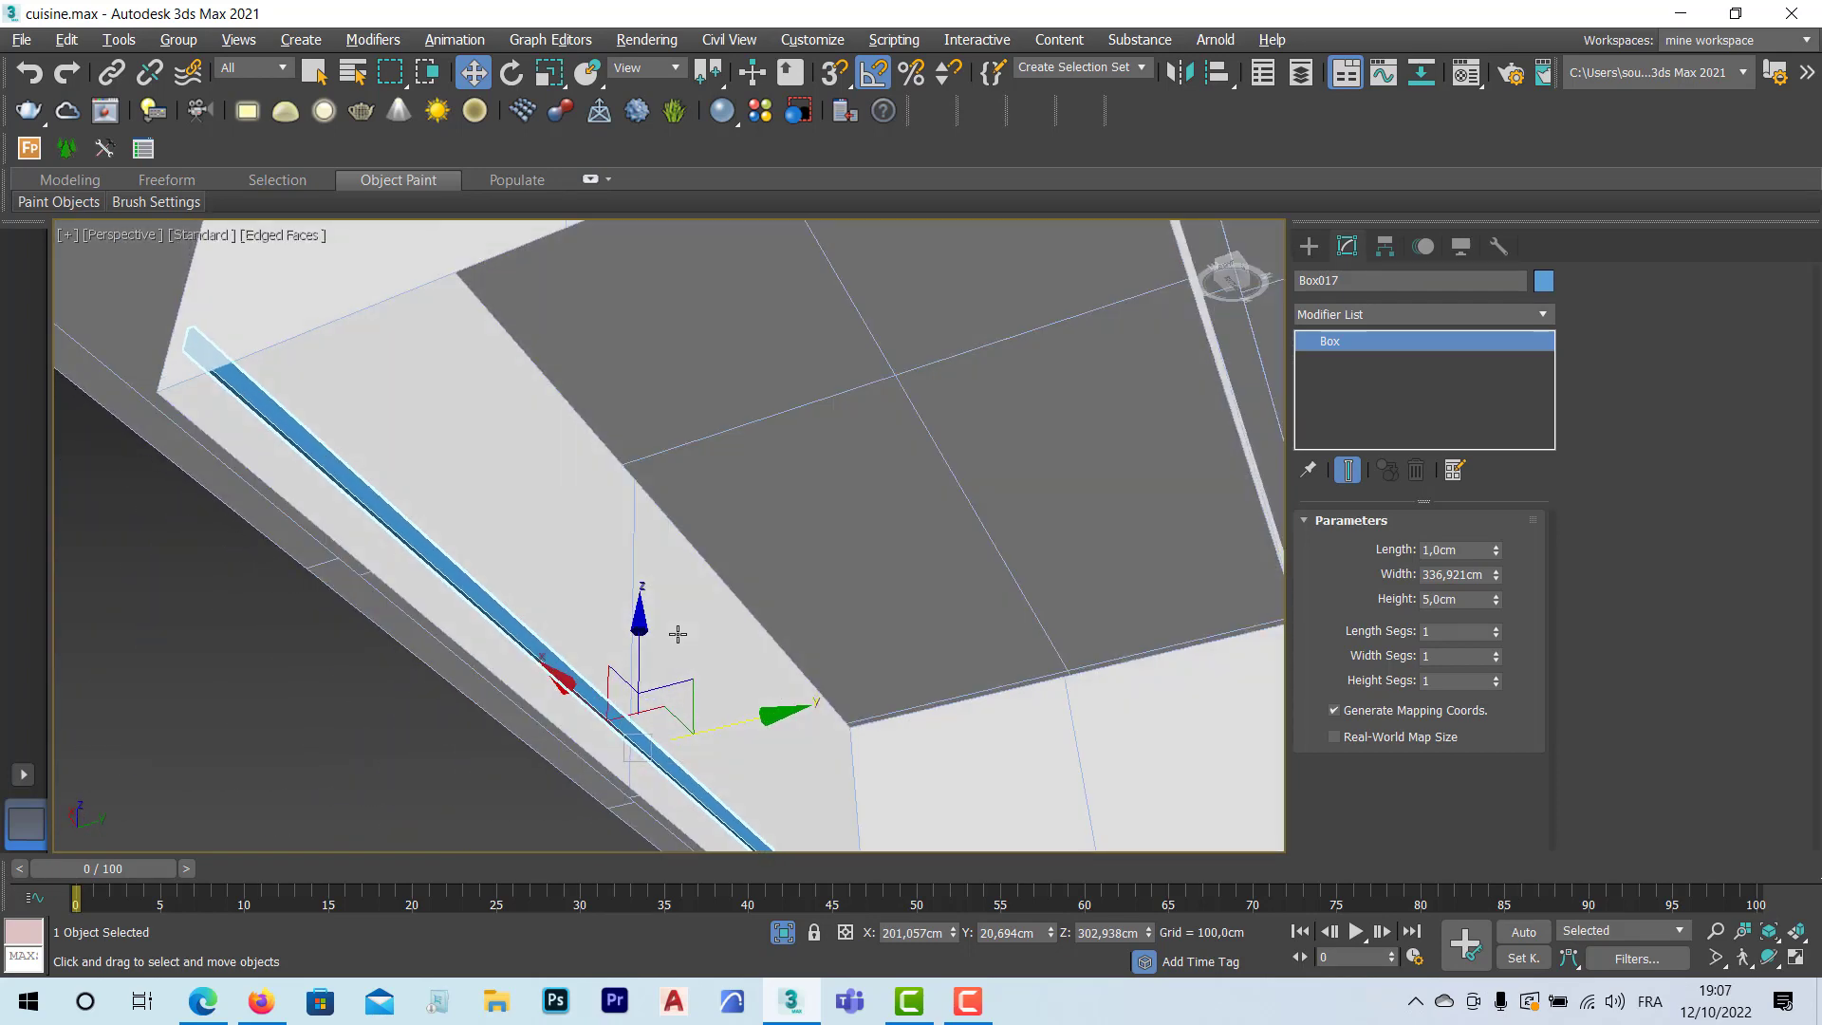
pyautogui.scroll(1, 520, 549)
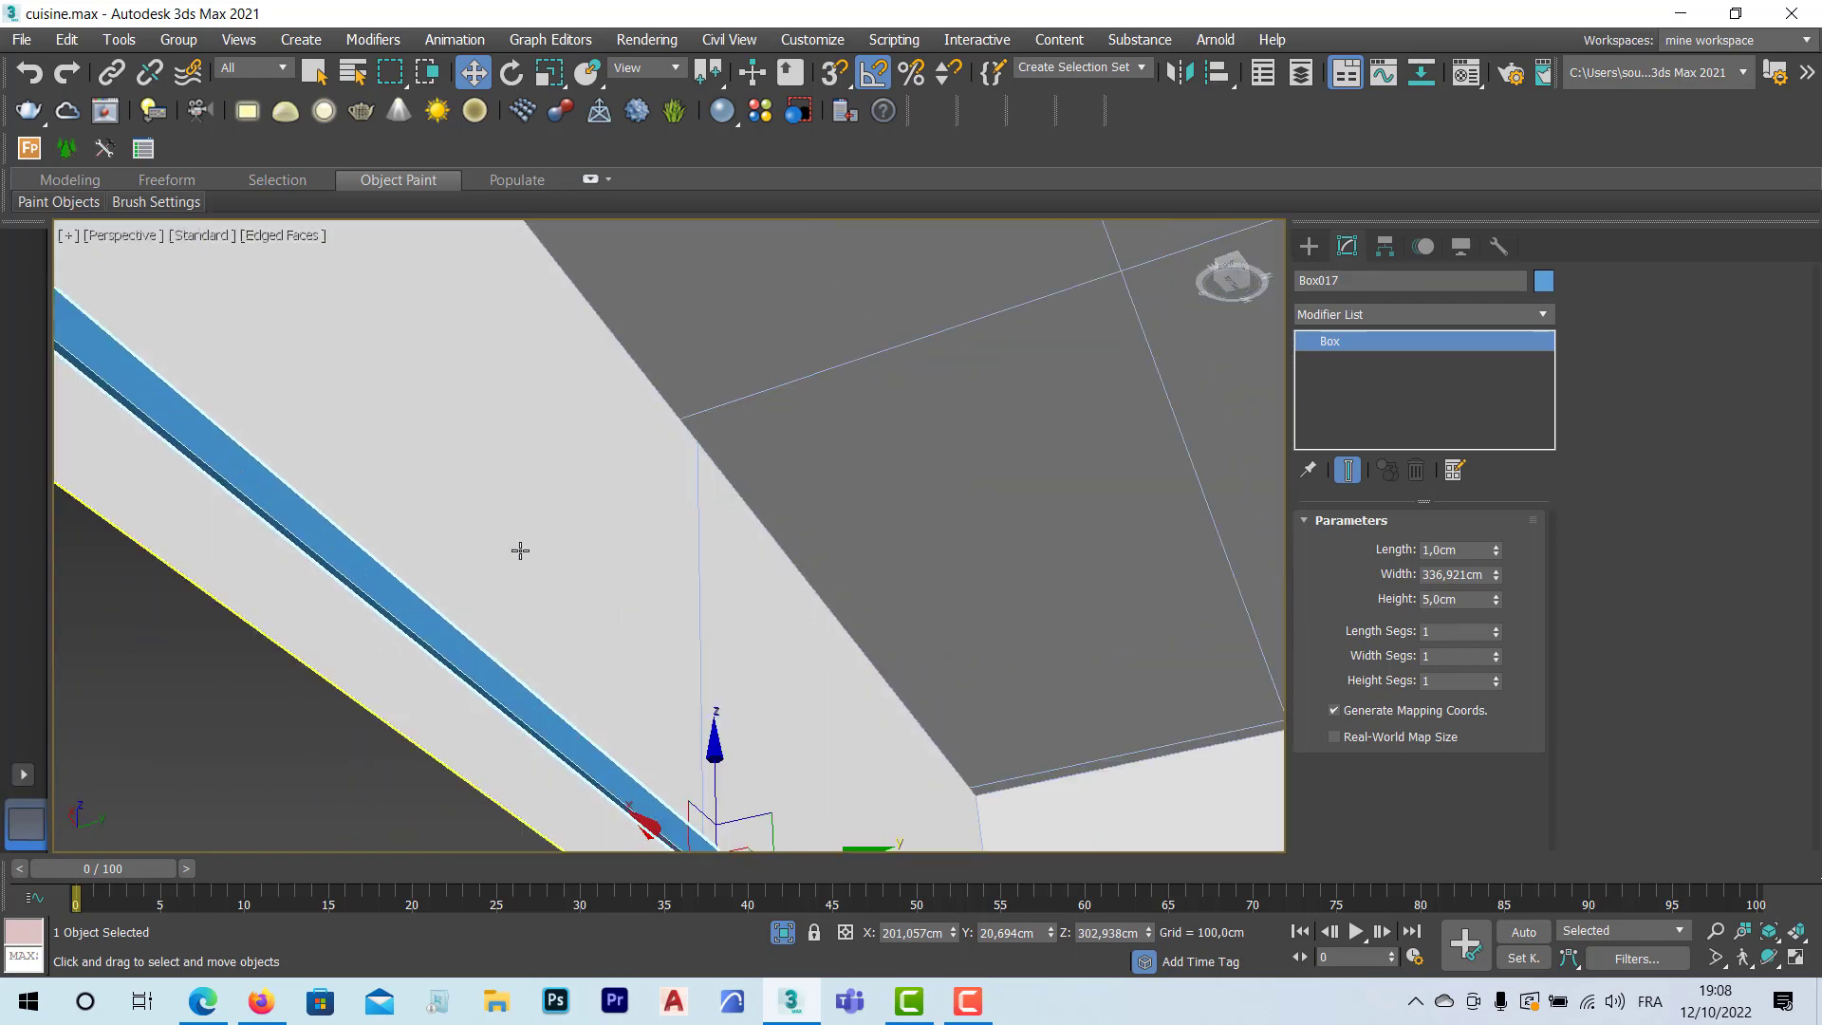
pyautogui.scroll(-1, 520, 551)
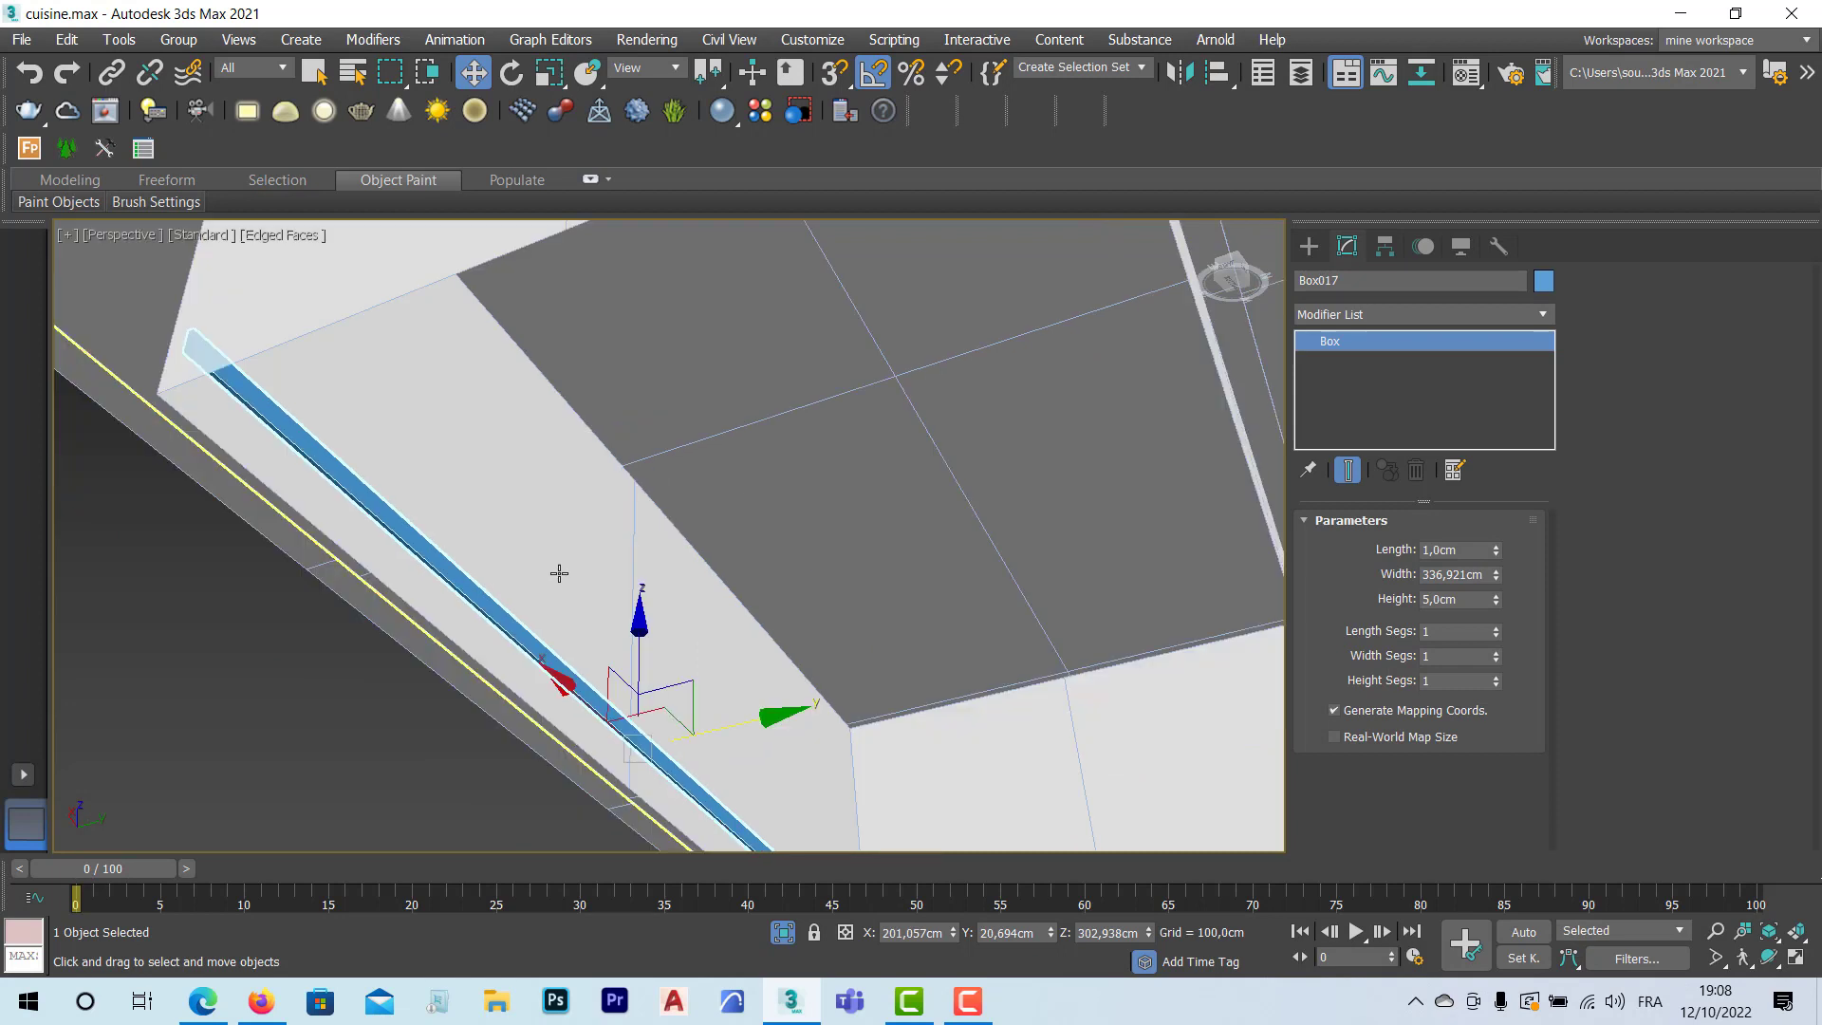
# Step: Start an array of the thin box using instances, with the live preview turned on
pyautogui.moveTo(777, 653); pyautogui.dragTo(723, 614, button='middle')
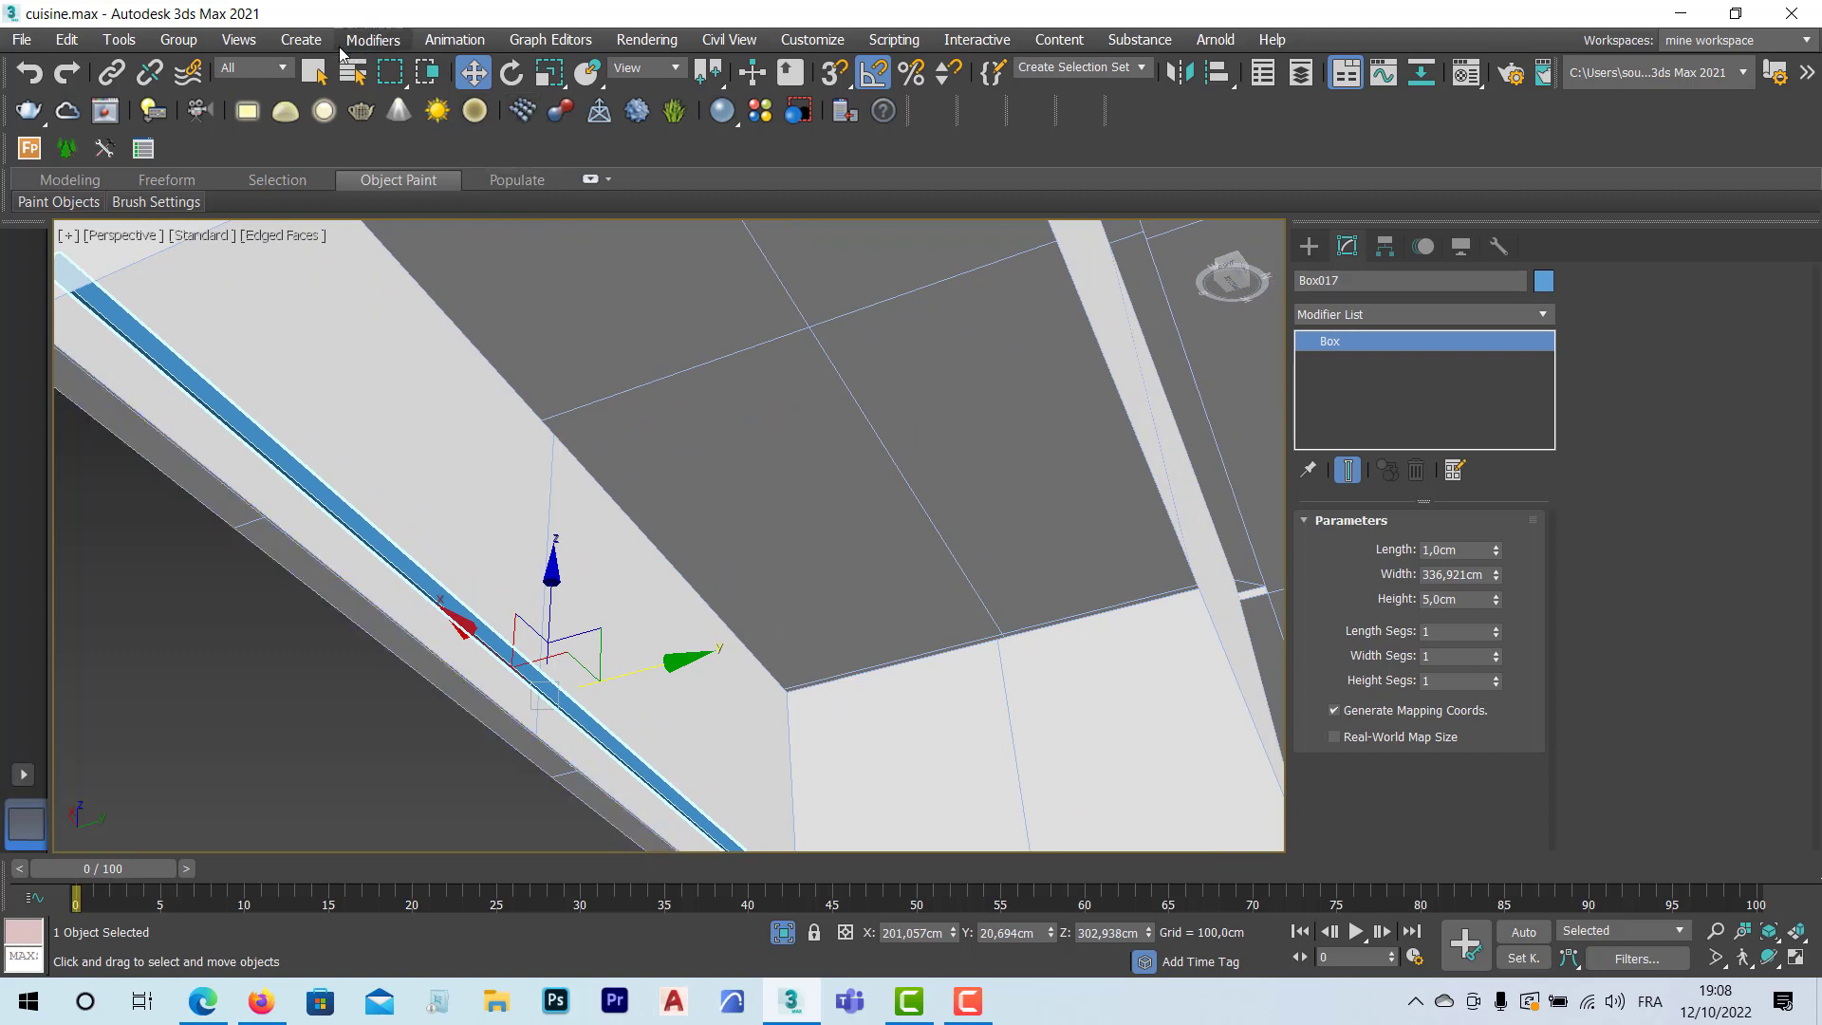
pyautogui.click(112, 50)
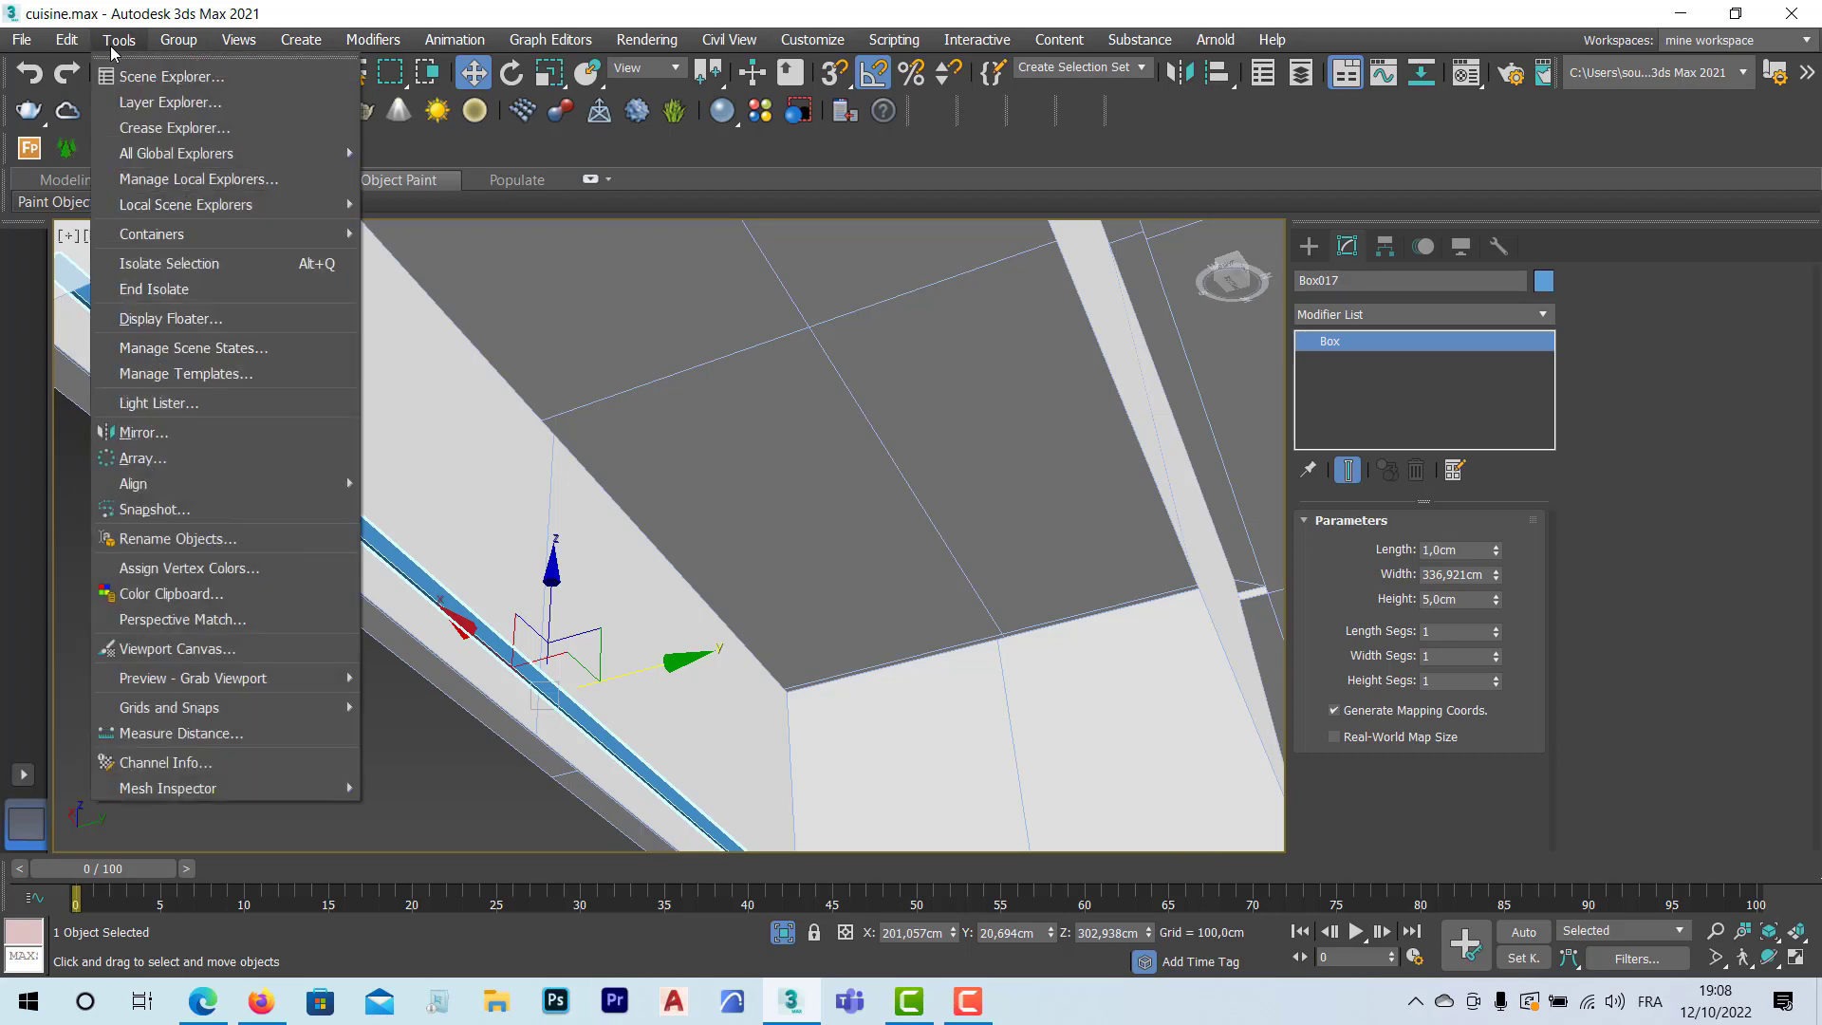
pyautogui.click(218, 457)
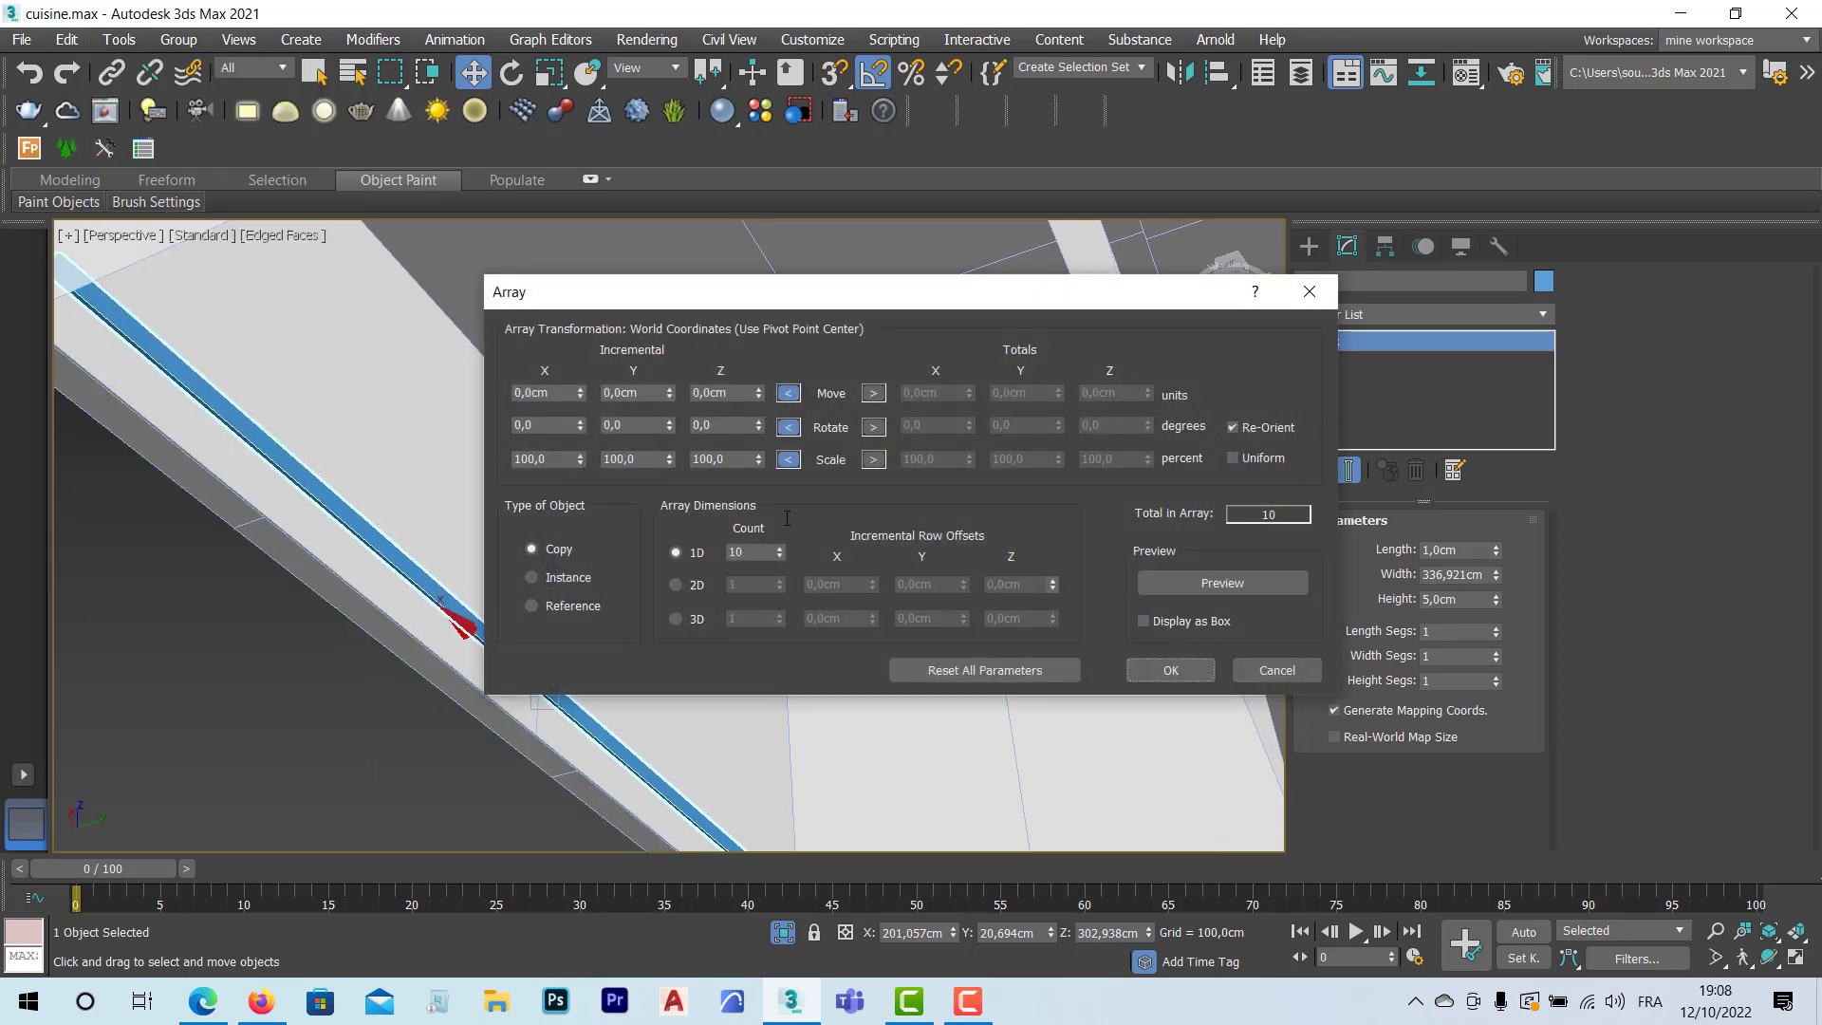
pyautogui.moveTo(919, 297); pyautogui.dragTo(1278, 65)
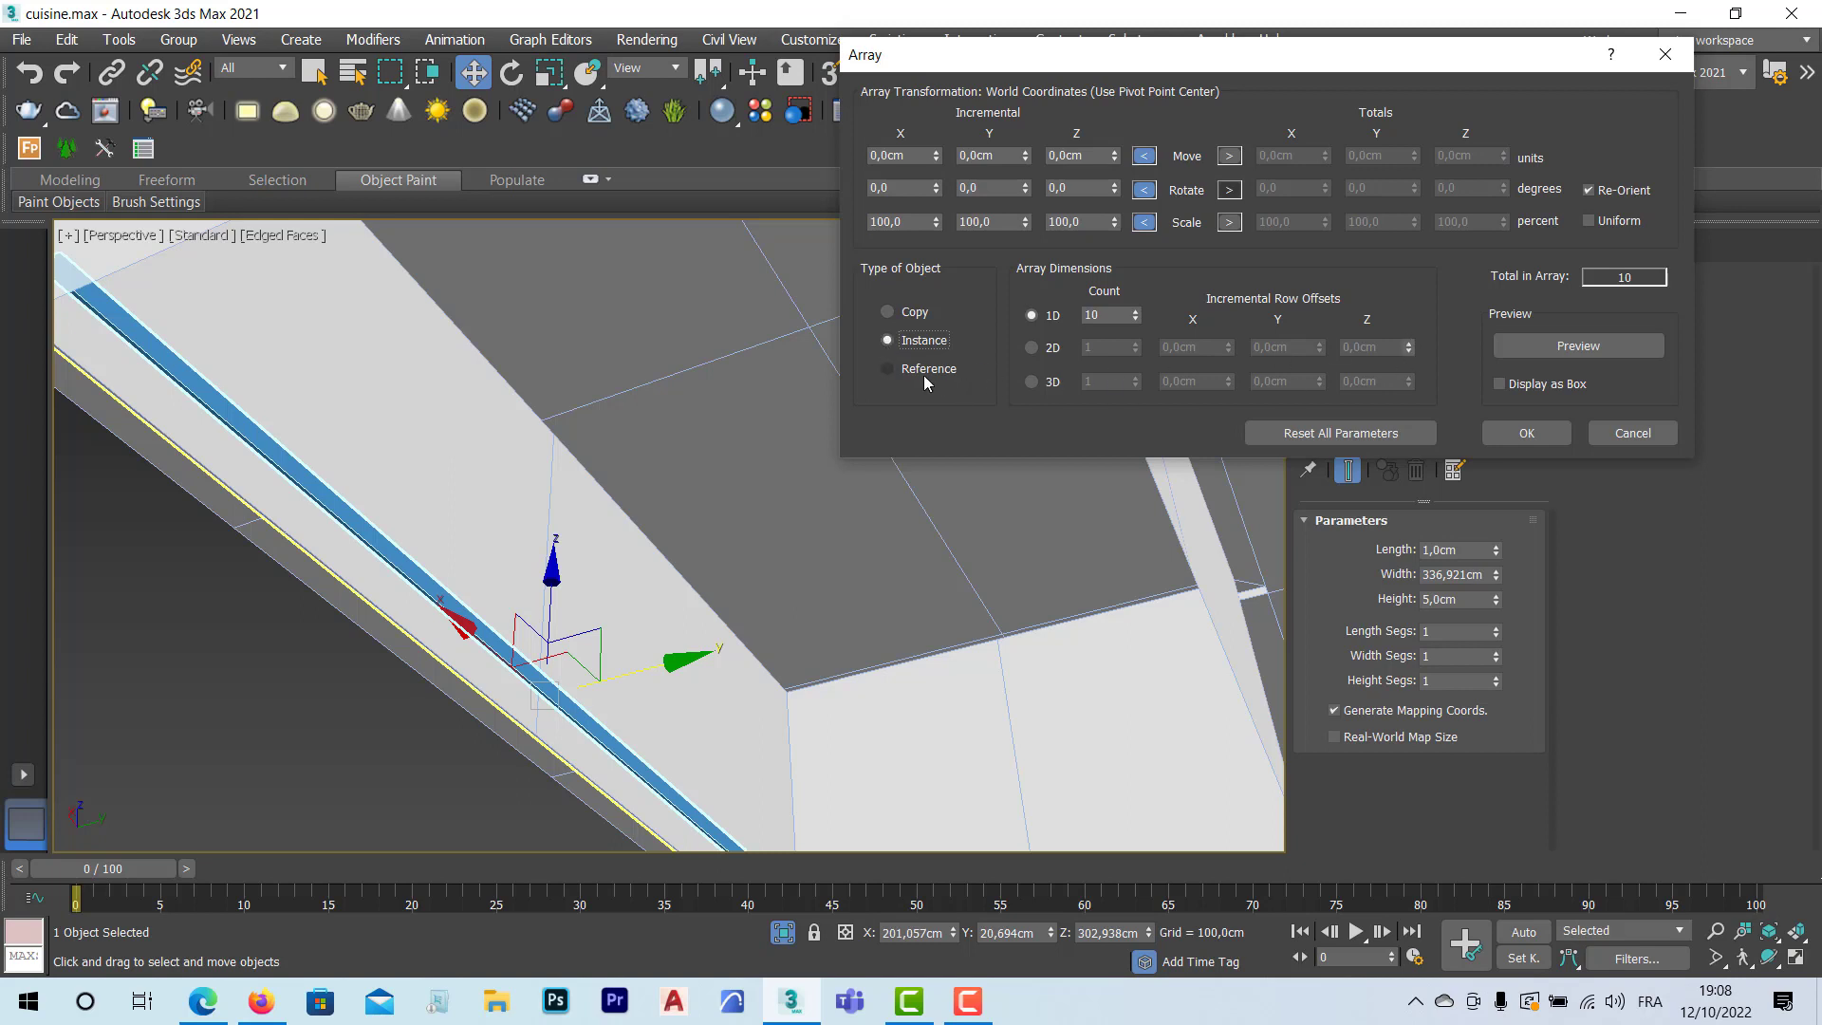
pyautogui.click(1567, 347)
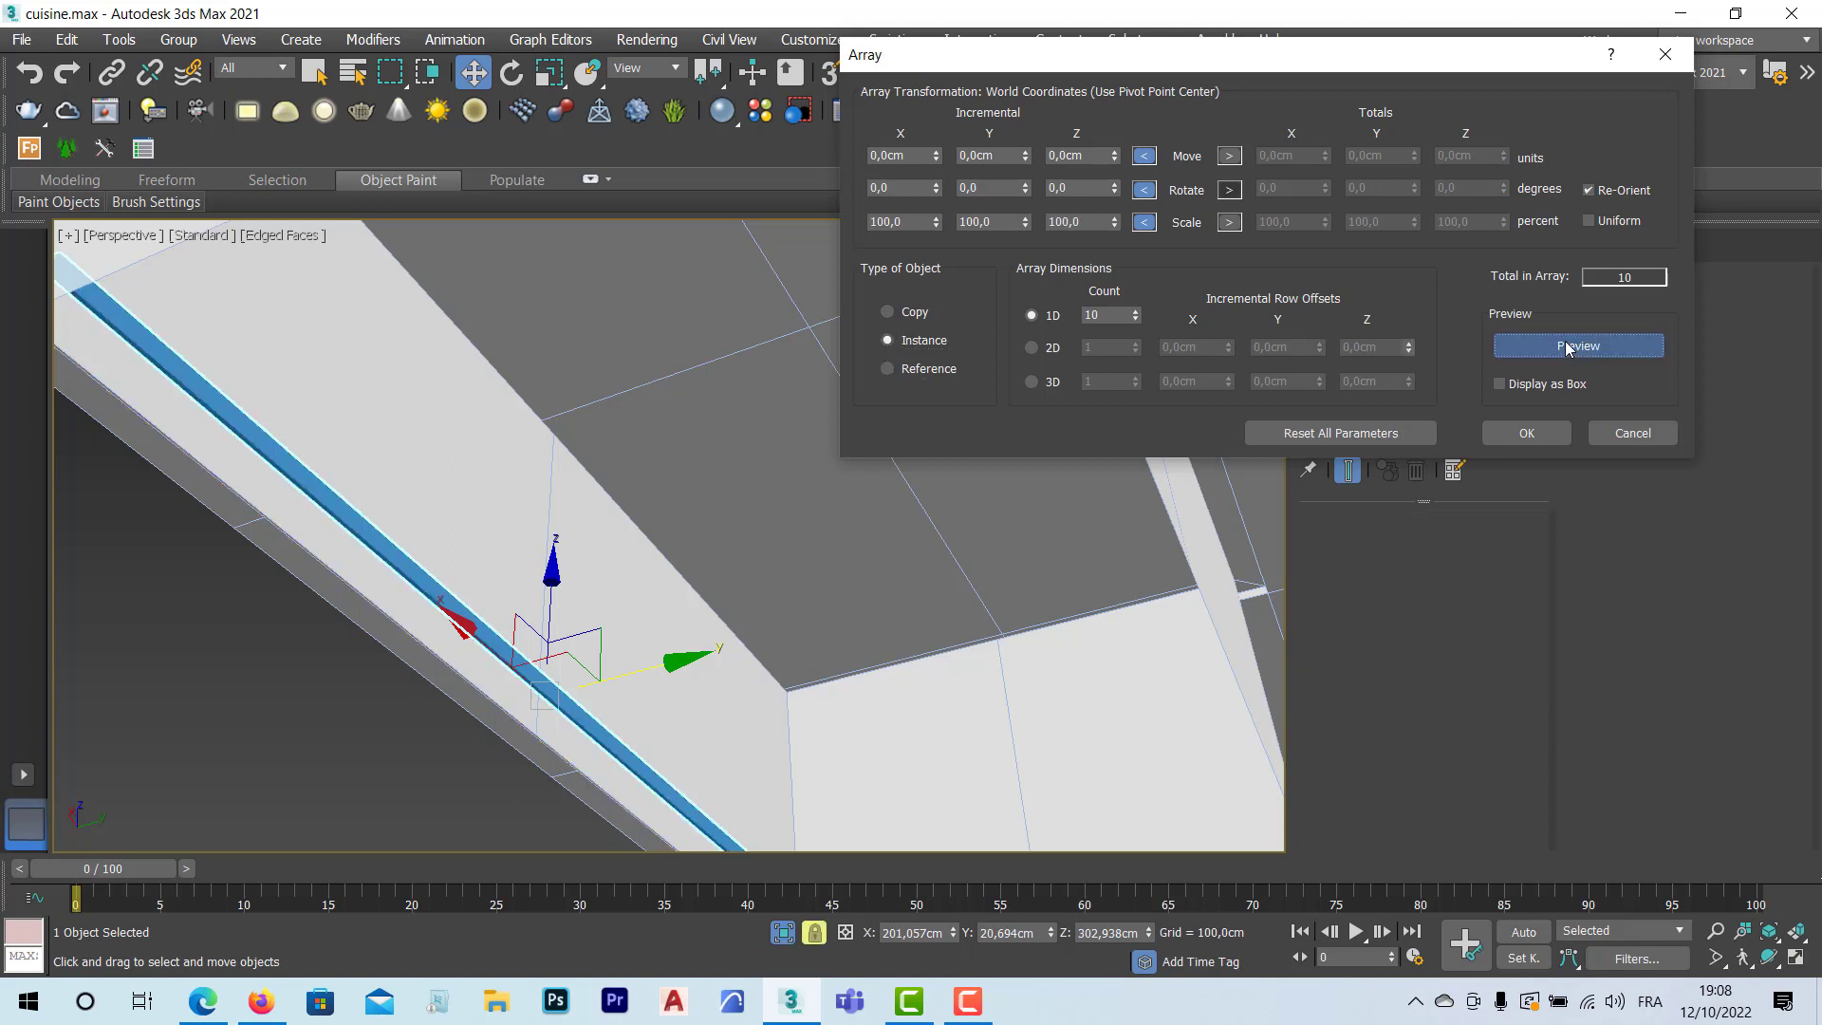
# Step: Set the array's incremental Y move to 2 cm
pyautogui.click(1024, 152)
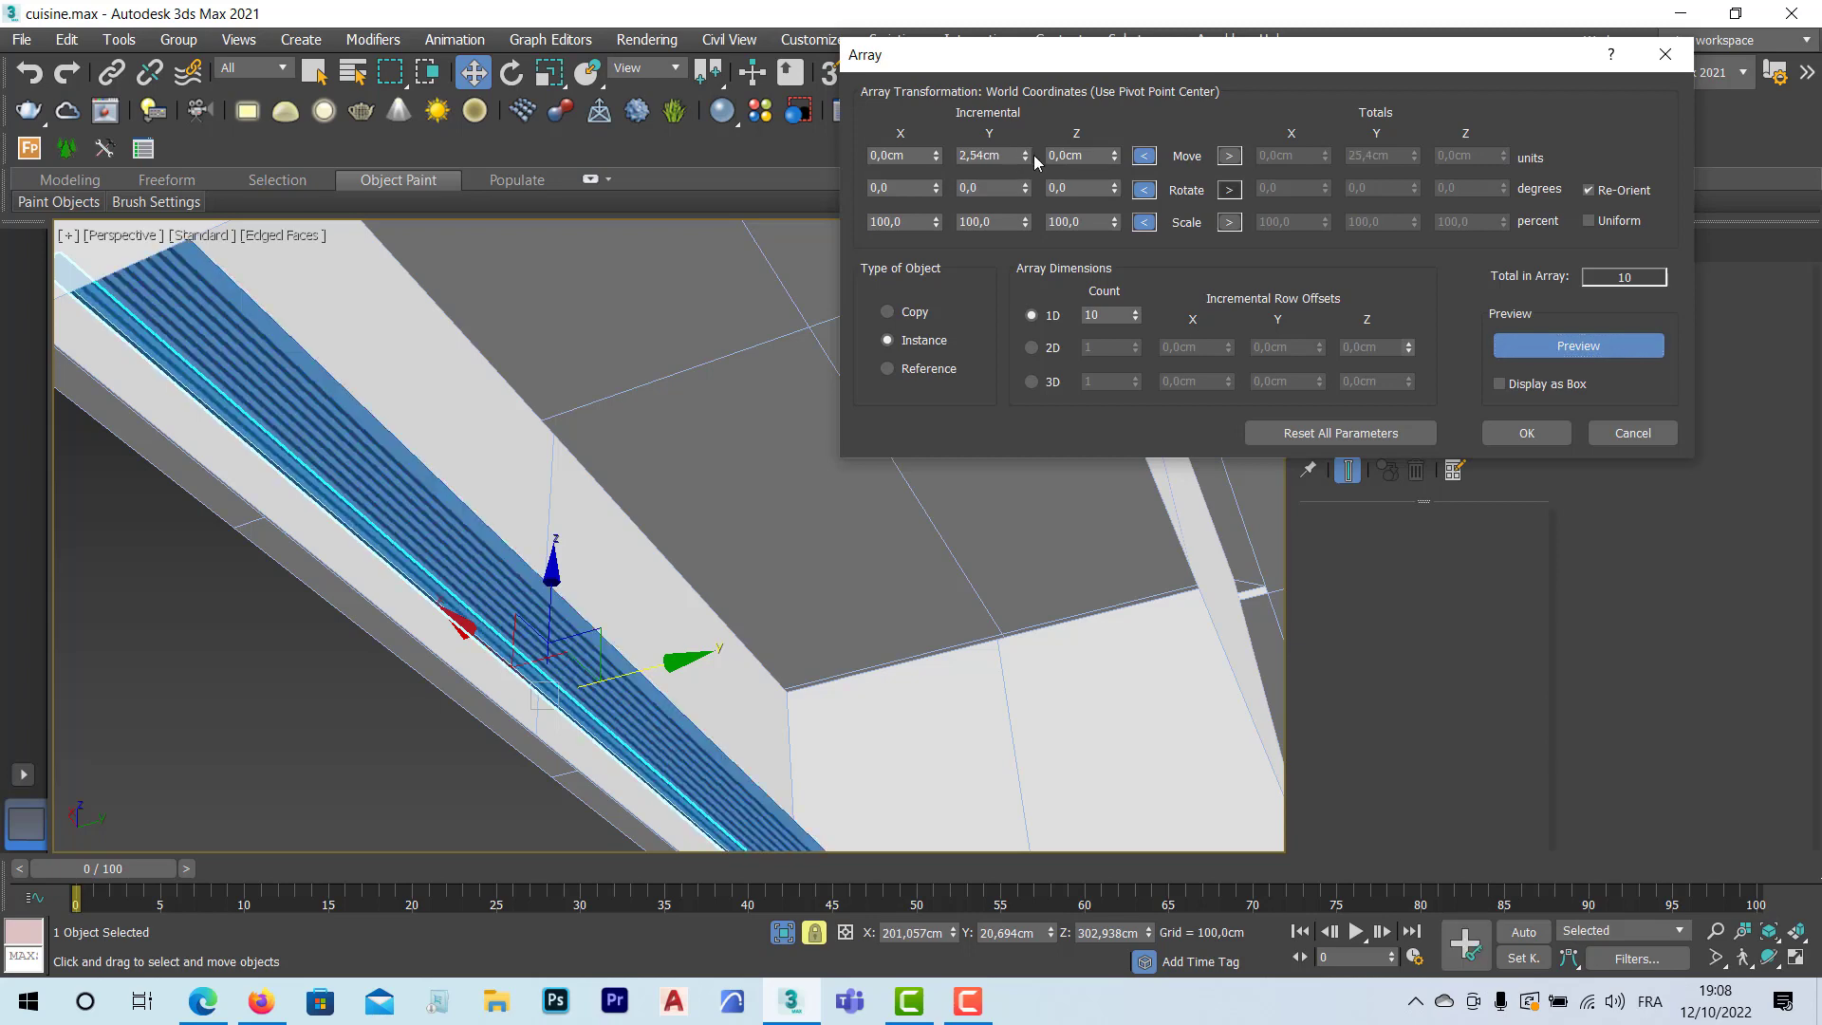
pyautogui.click(1027, 152)
pyautogui.click(1027, 152)
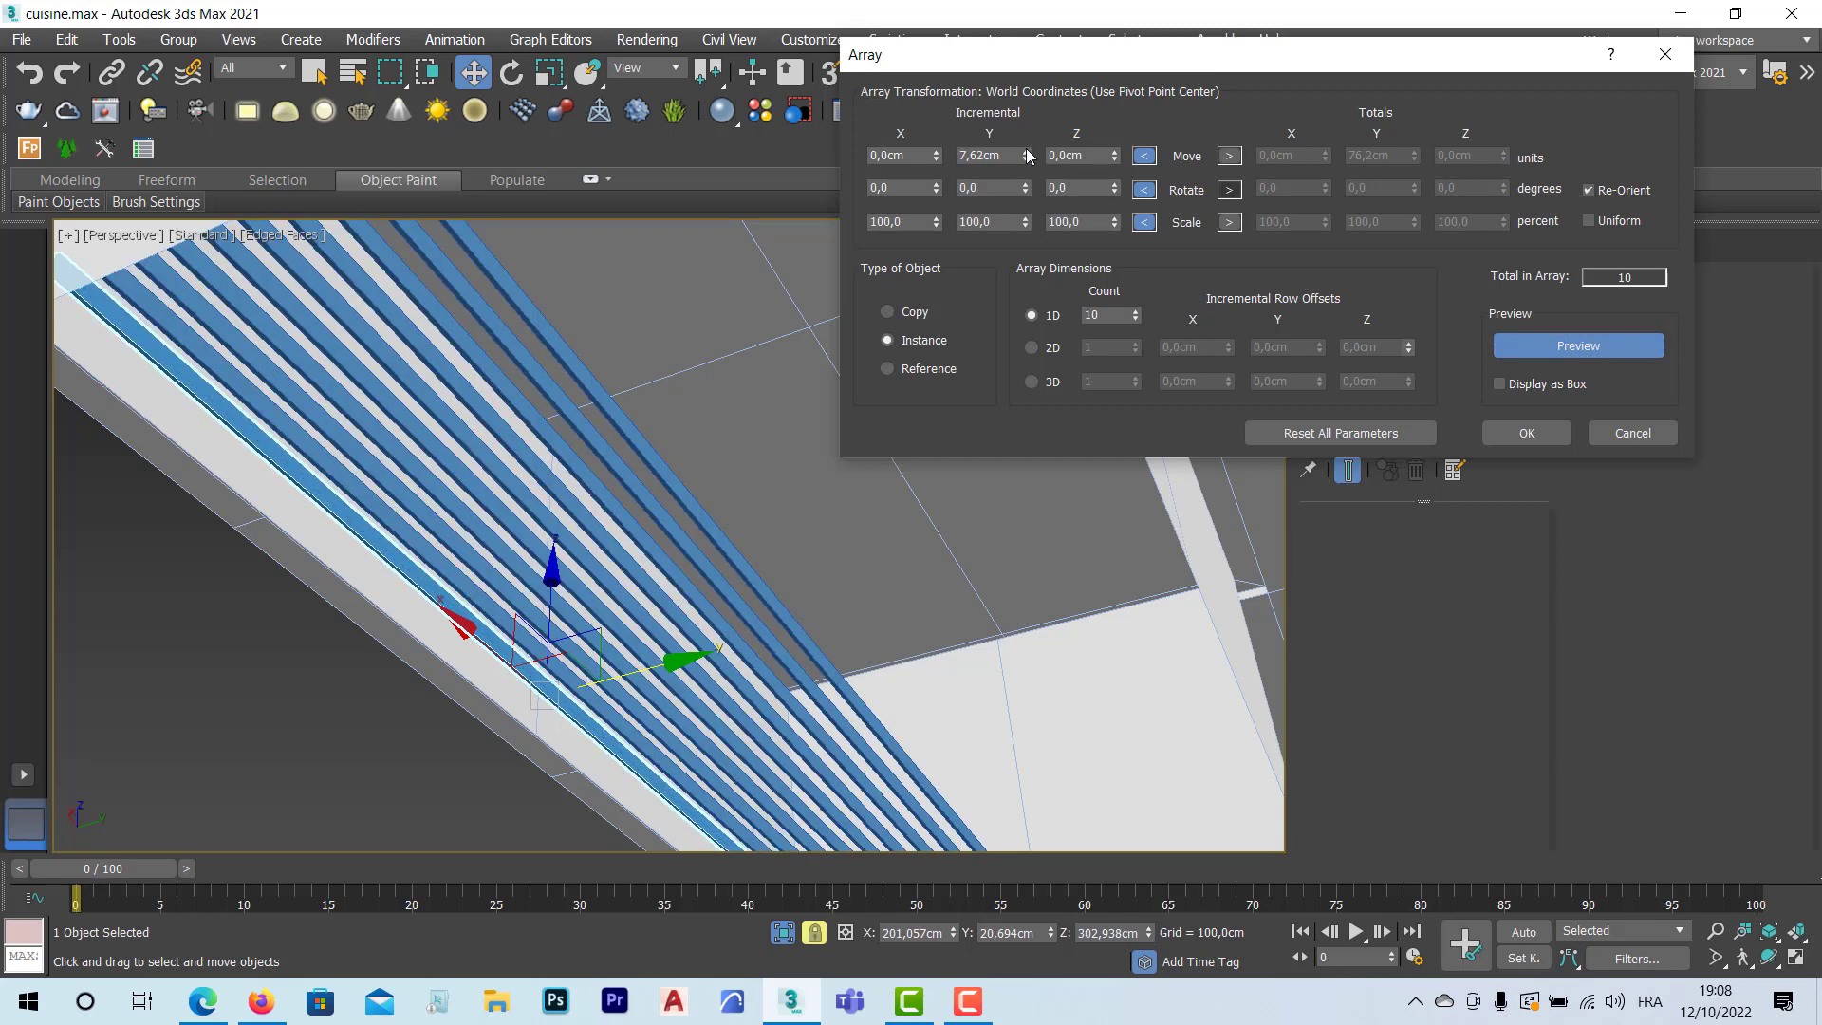
pyautogui.click(1026, 160)
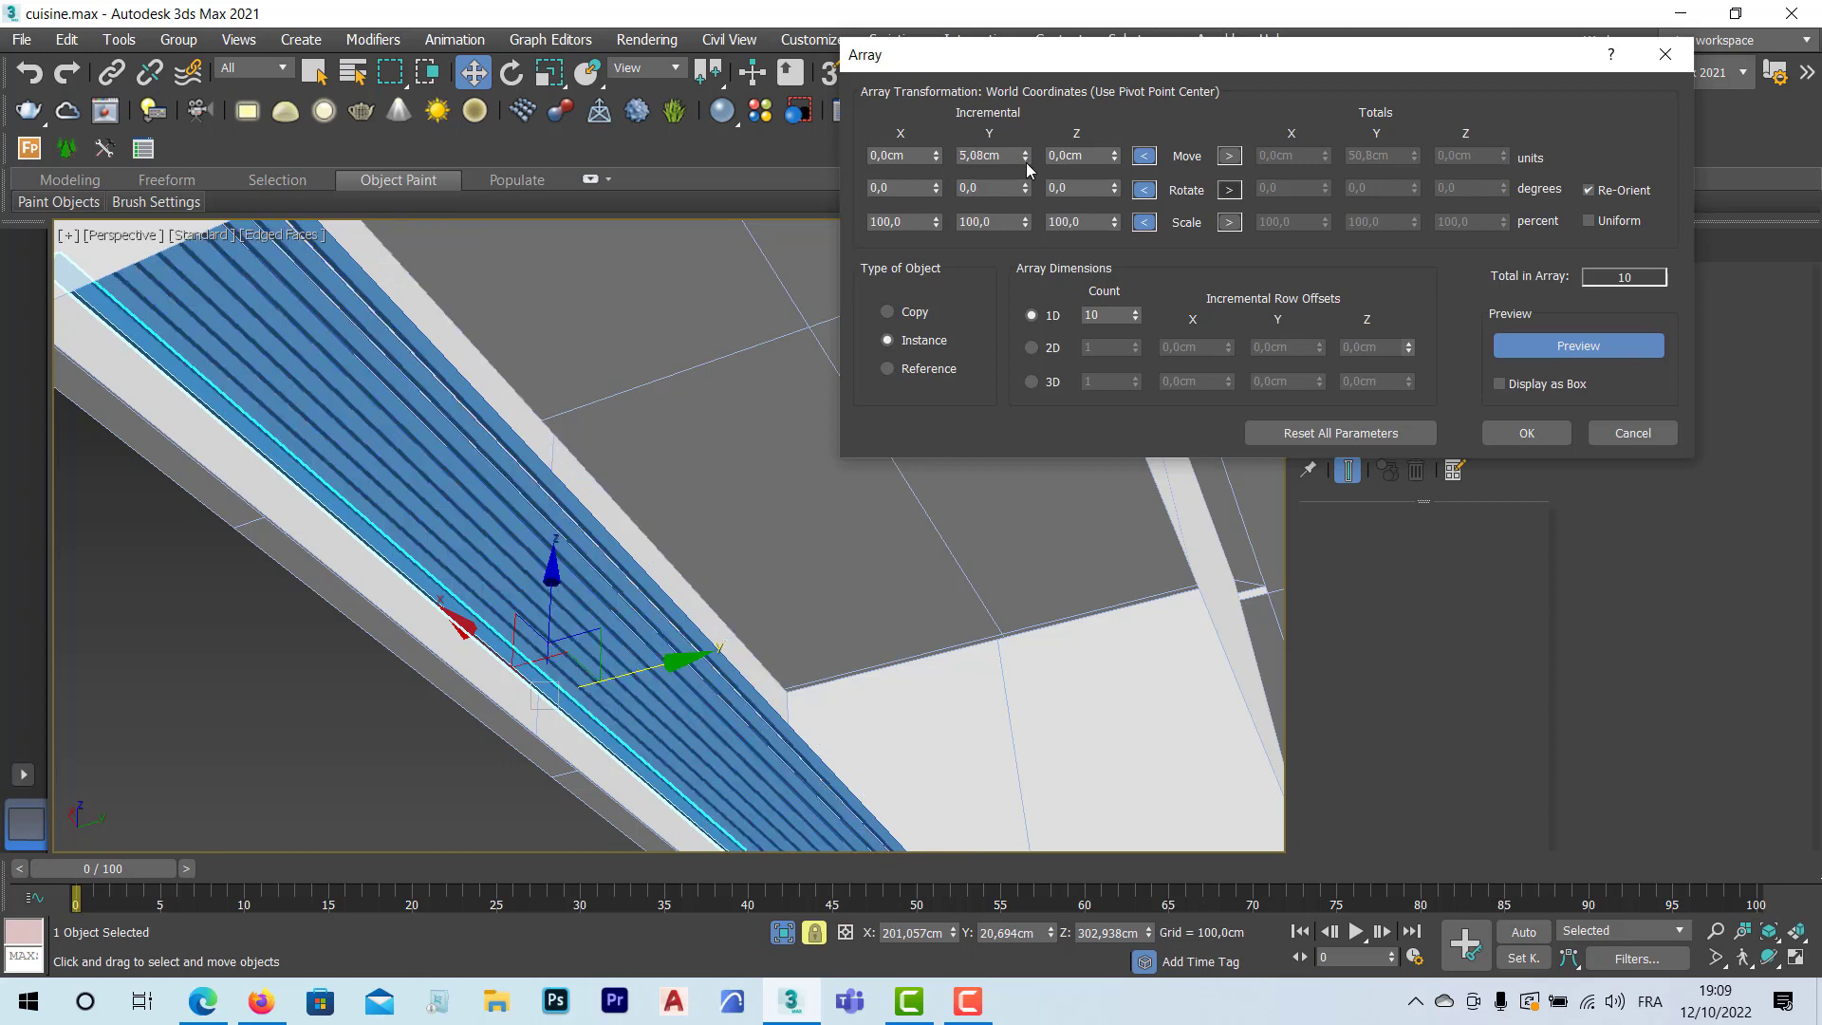
pyautogui.click(980, 155)
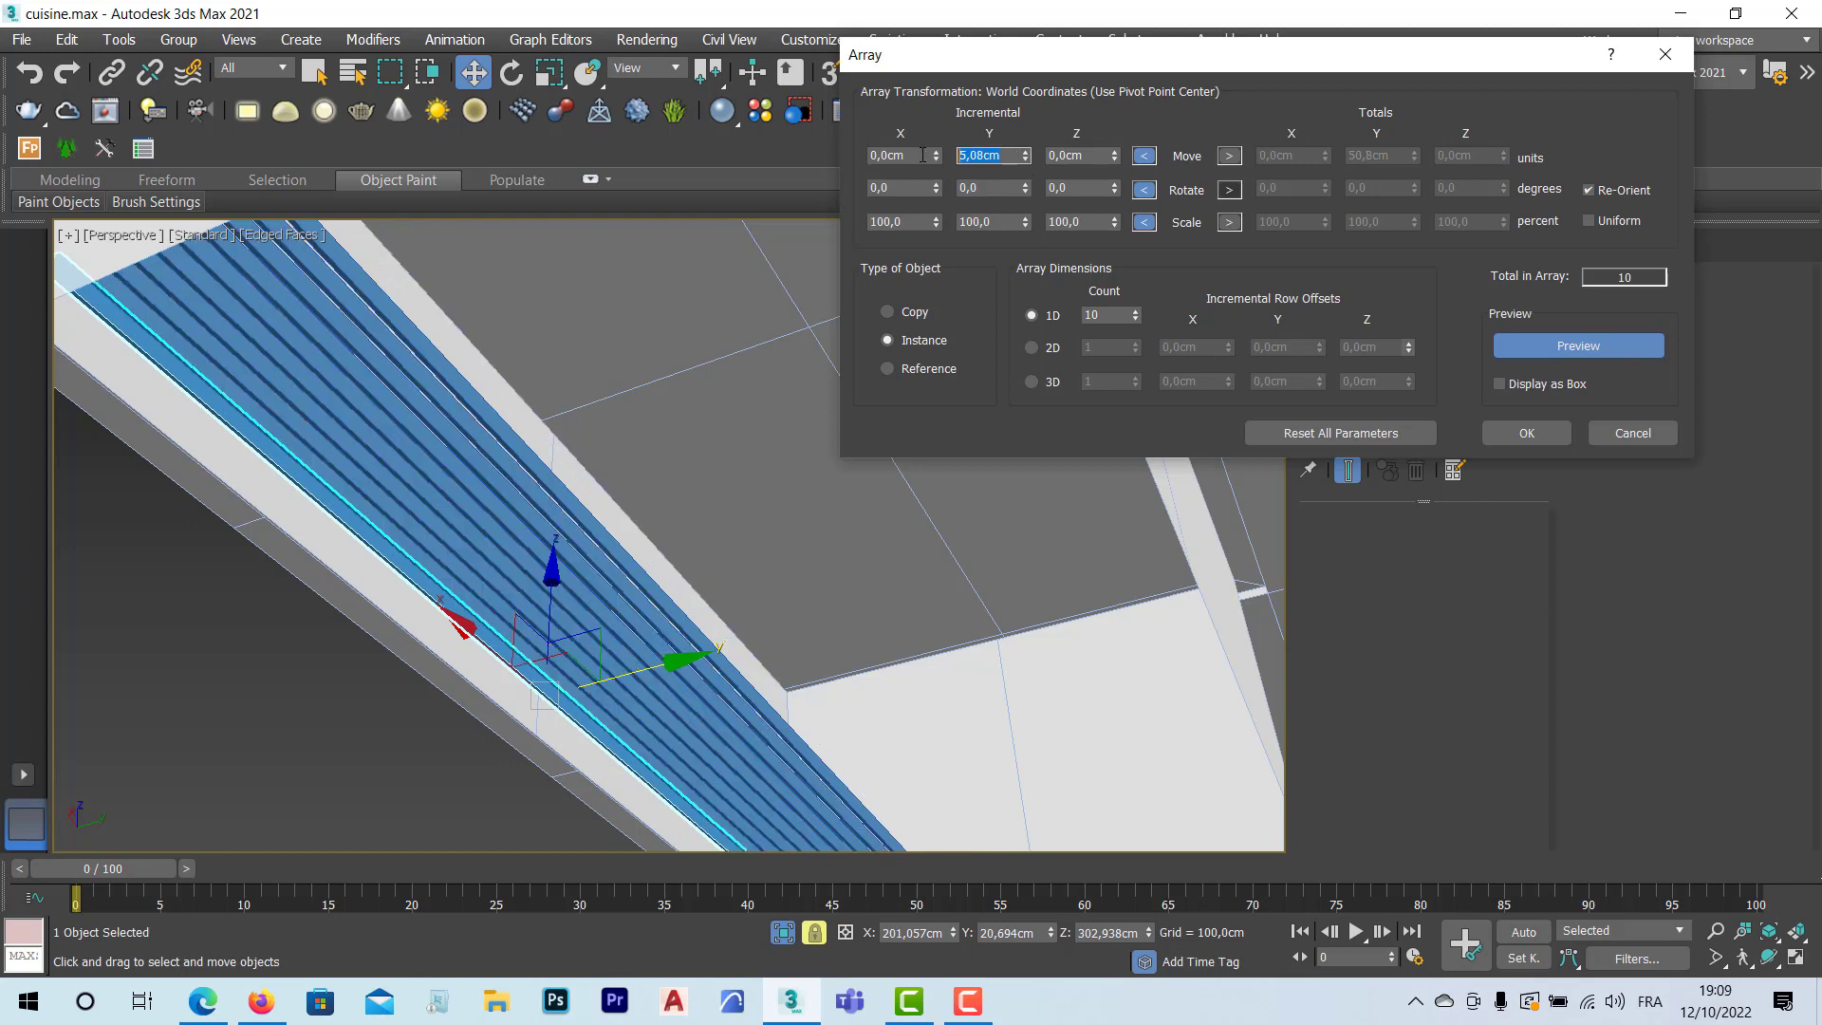
pyautogui.write('2')
pyautogui.click(1063, 157)
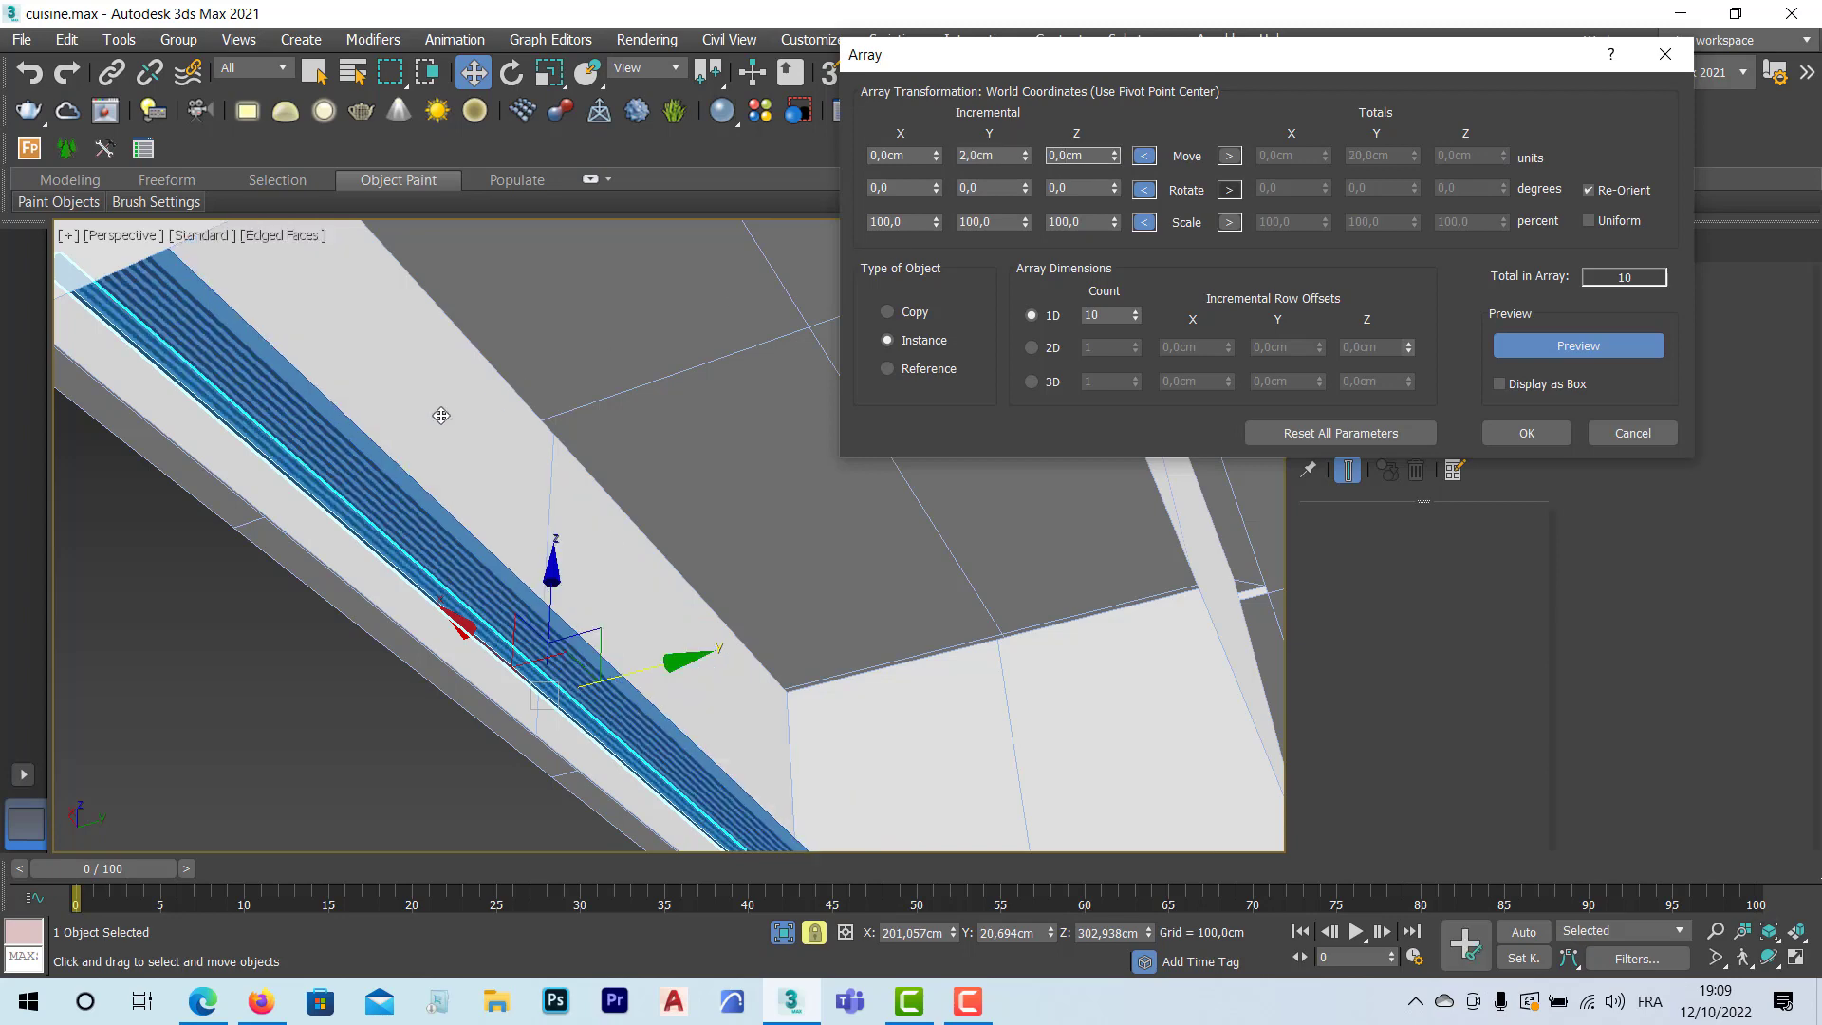
# Step: Set the 1D count to 81 so the slats fill the block's opening, and create the array
pyautogui.keyDown('alt'); pyautogui.moveTo(441, 416); pyautogui.dragTo(480, 410, button='middle'); pyautogui.keyUp('alt')
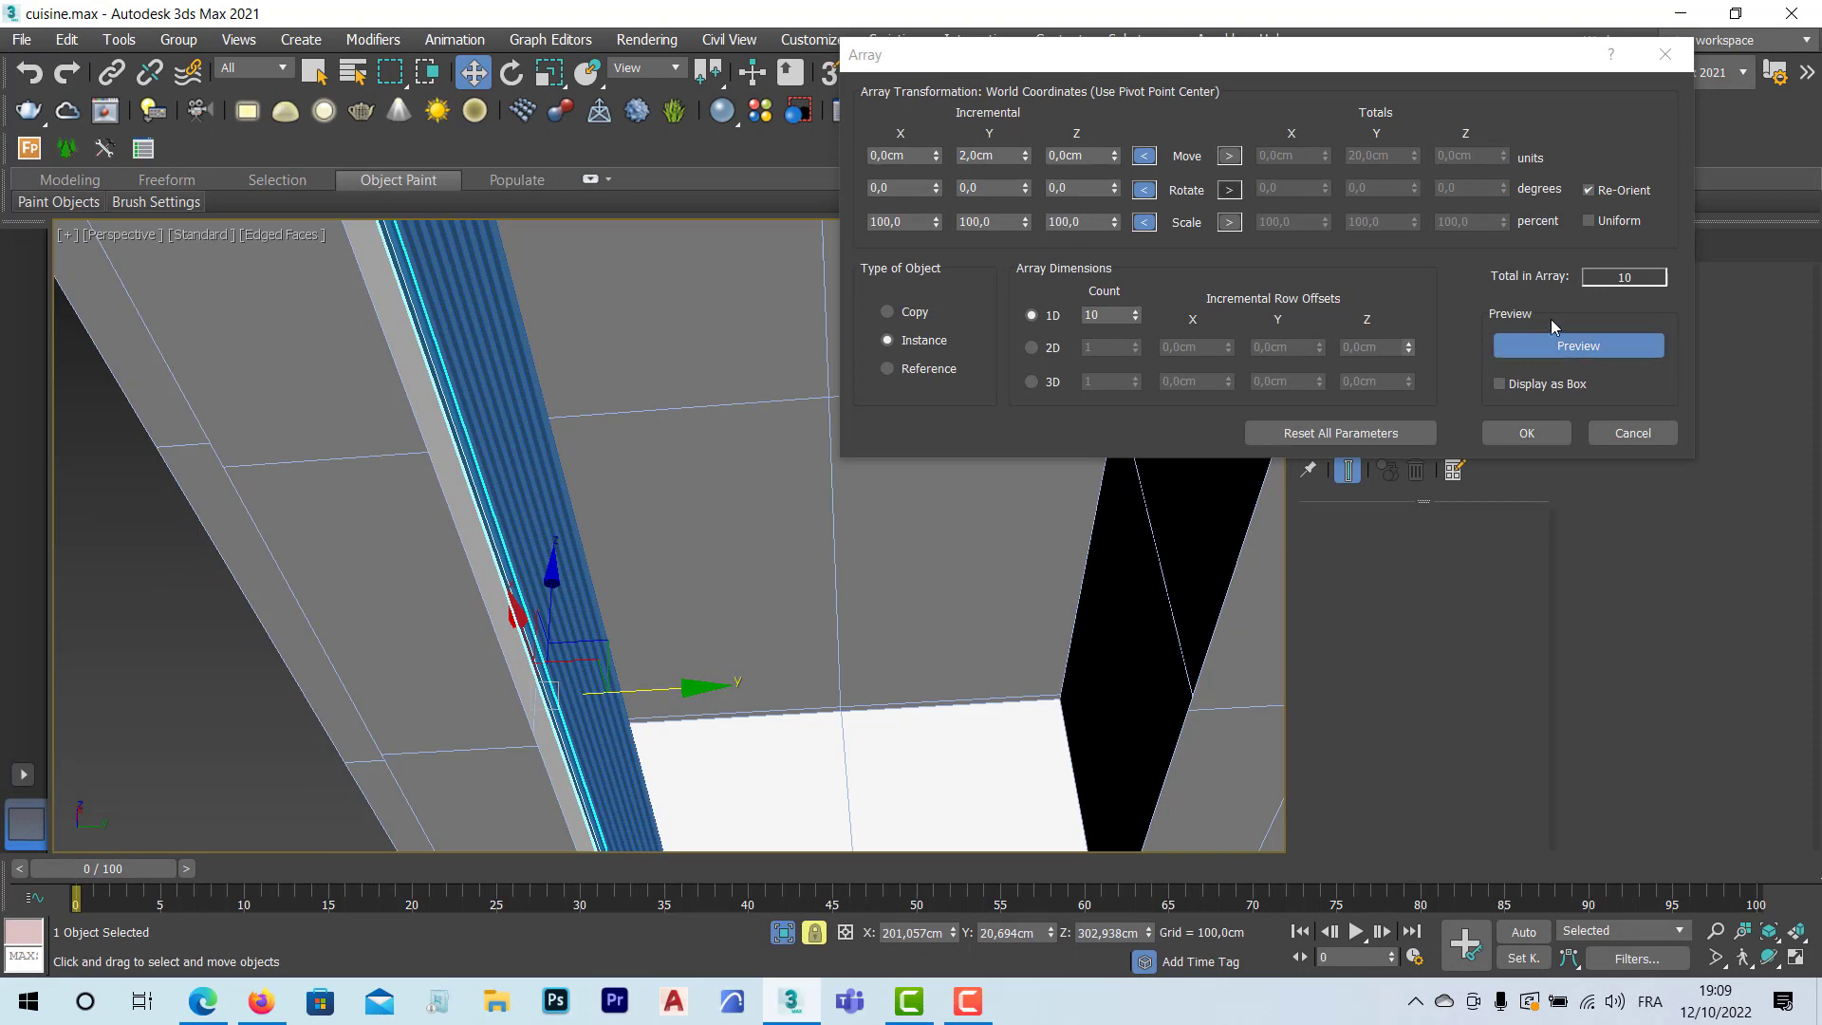
pyautogui.click(1628, 276)
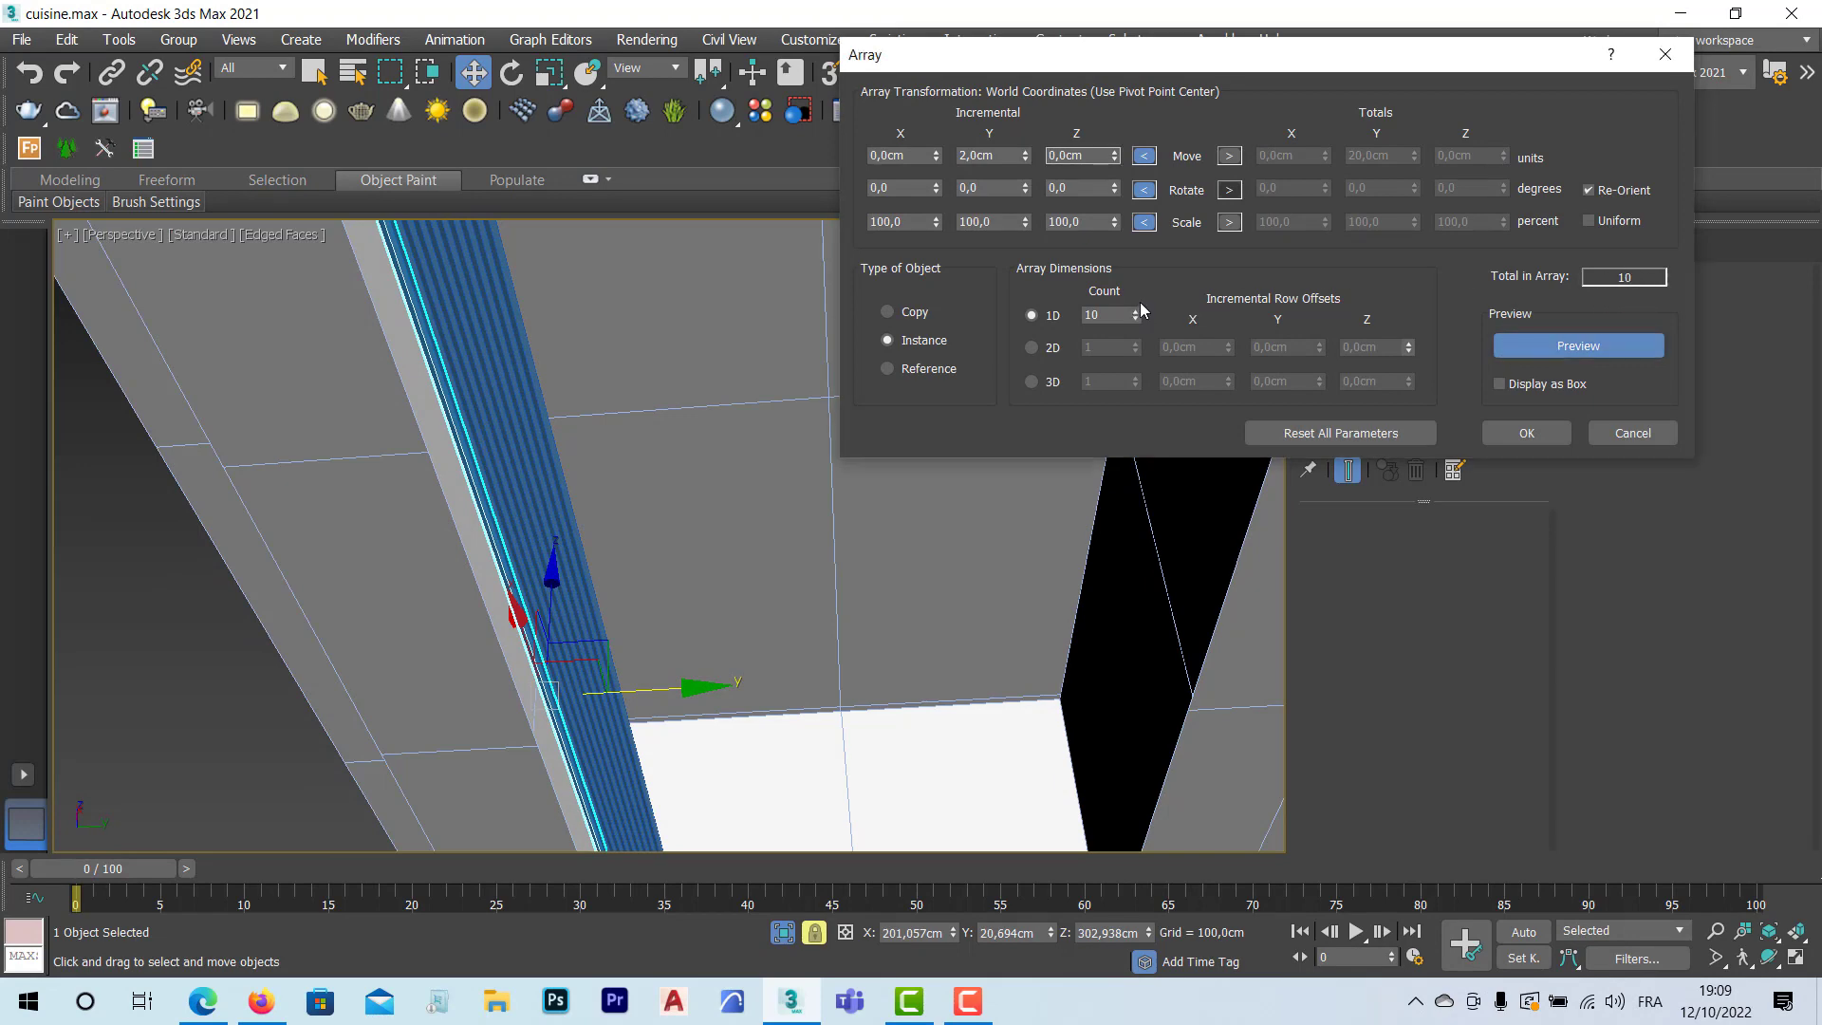
pyautogui.moveTo(1137, 310); pyautogui.dragTo(1136, 310)
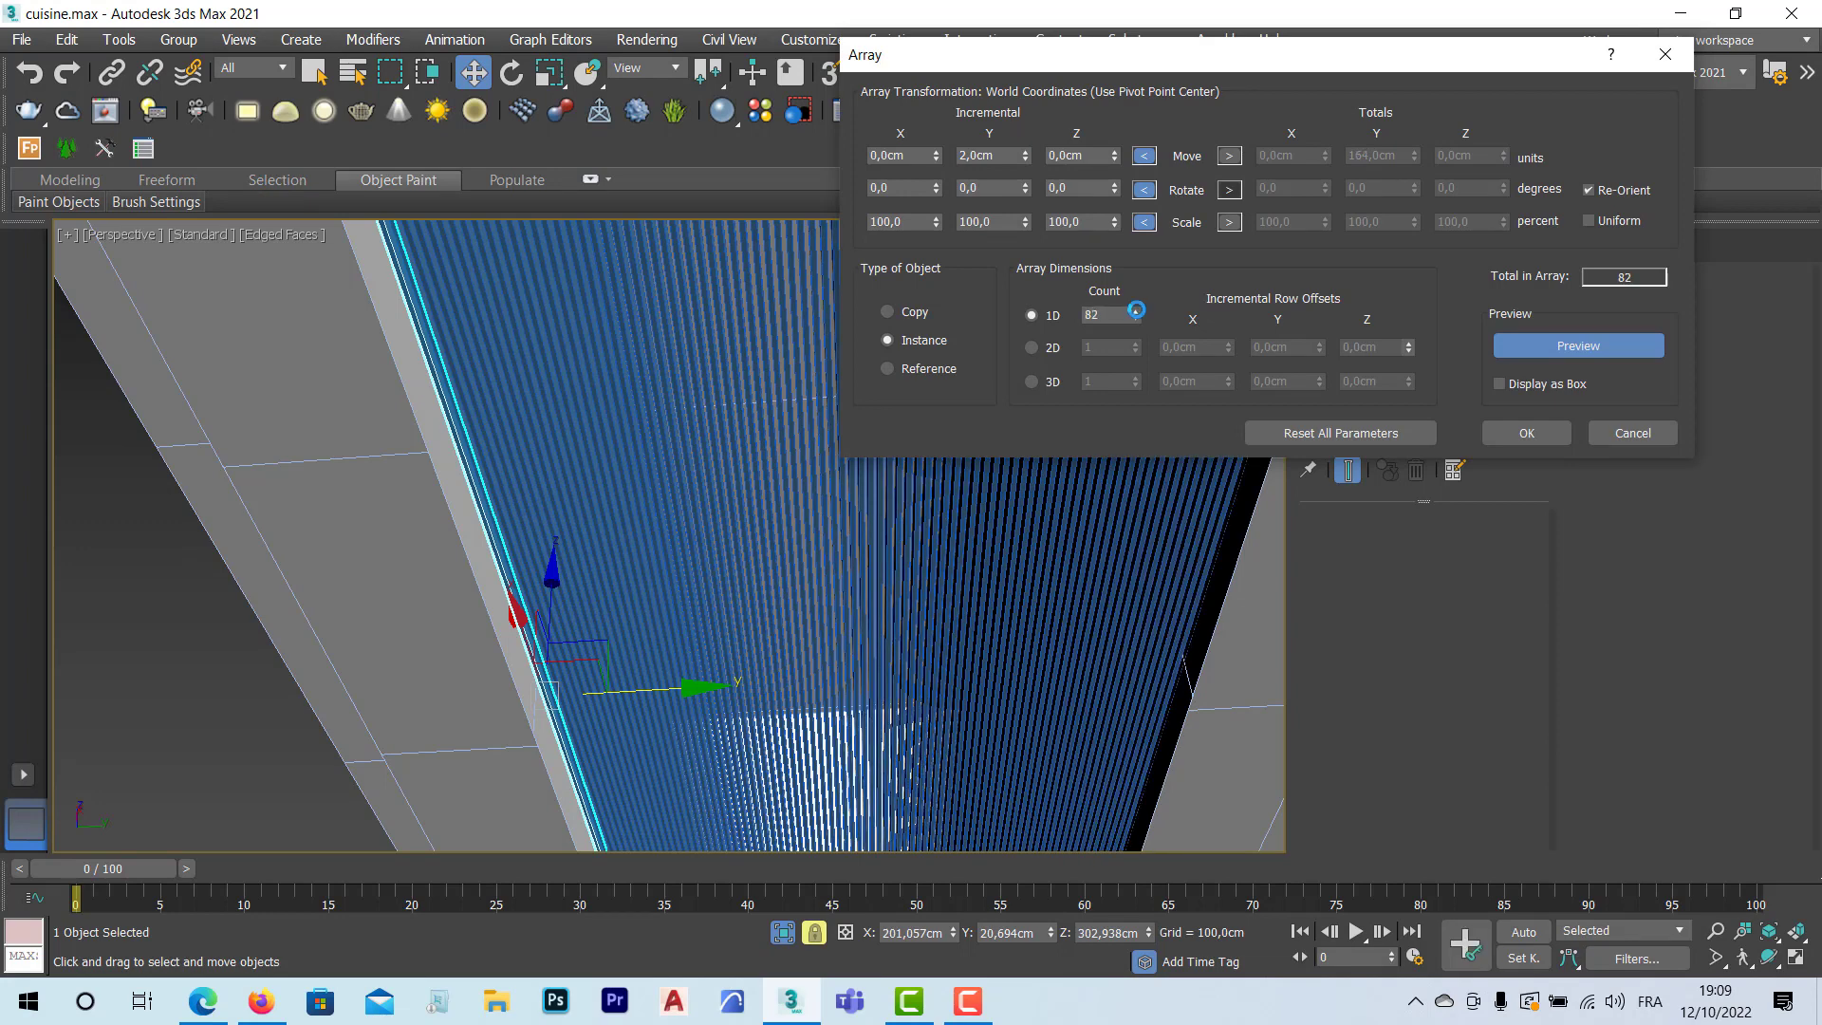
pyautogui.keyDown('alt'); pyautogui.moveTo(1092, 577); pyautogui.dragTo(1008, 607, button='middle'); pyautogui.keyUp('alt')
pyautogui.click(1136, 320)
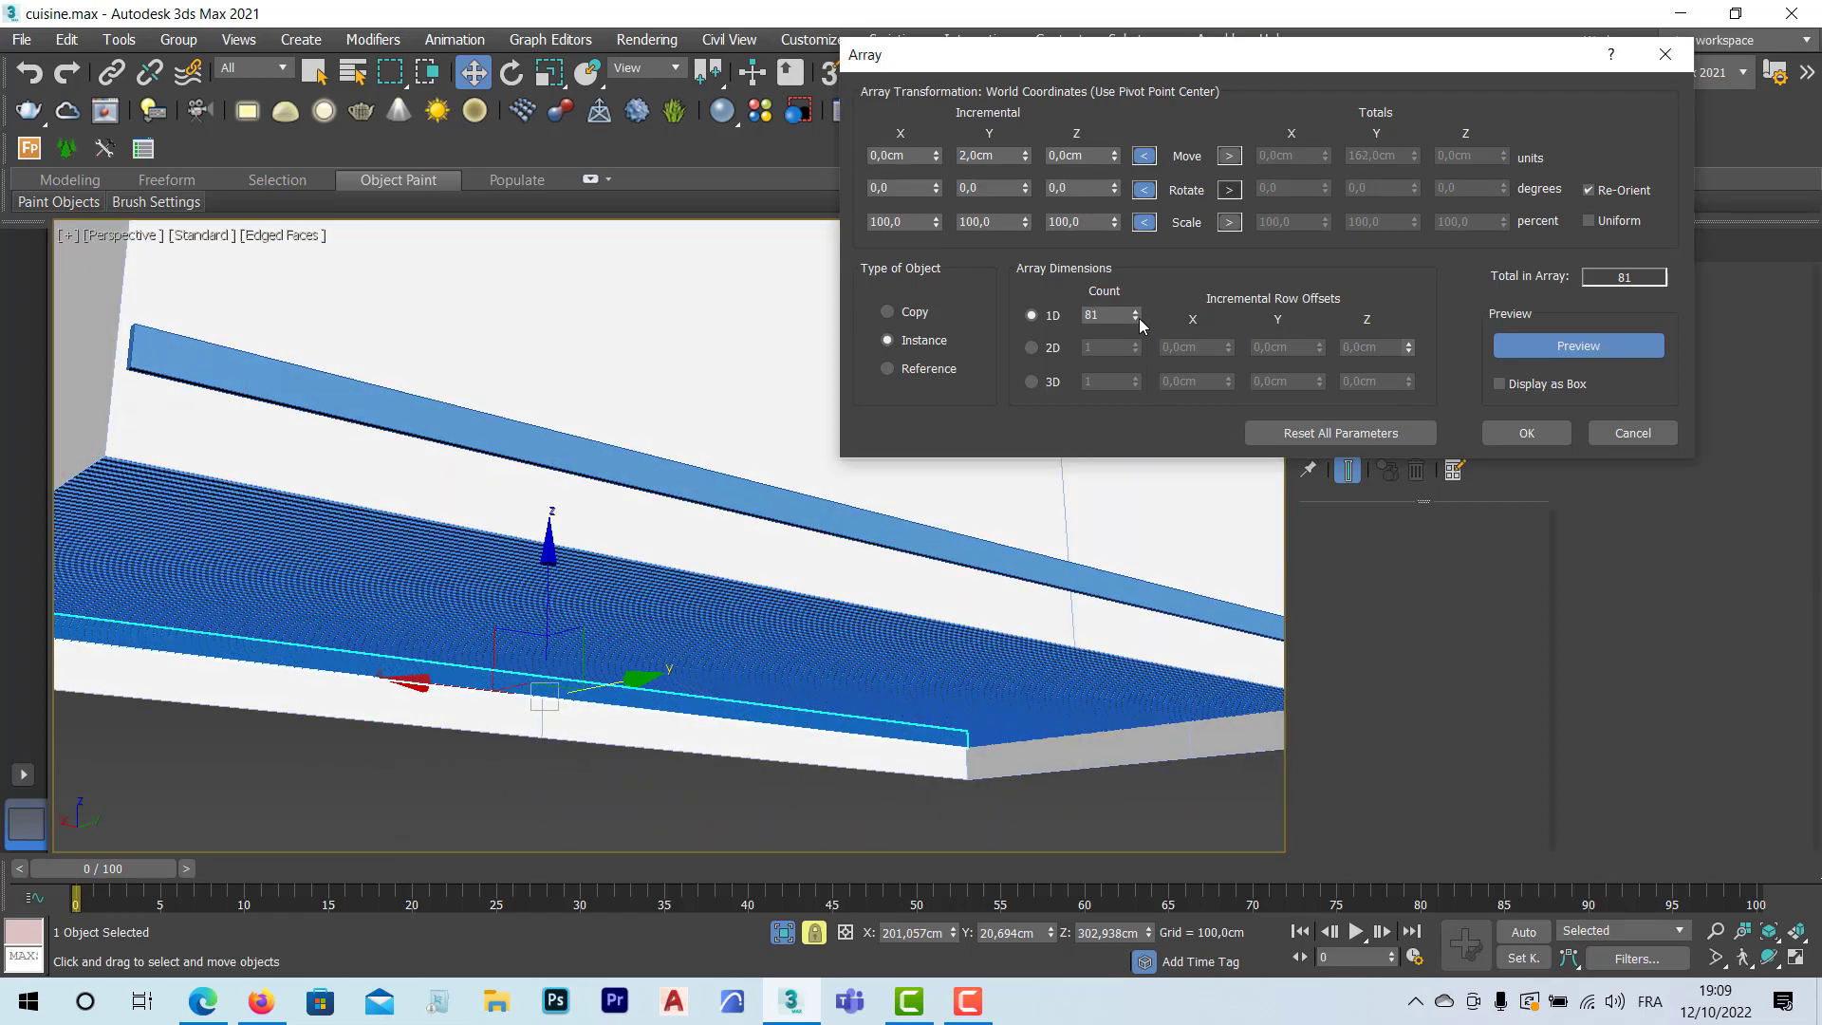
pyautogui.keyDown('alt'); pyautogui.moveTo(461, 518); pyautogui.dragTo(503, 494, button='middle'); pyautogui.keyUp('alt')
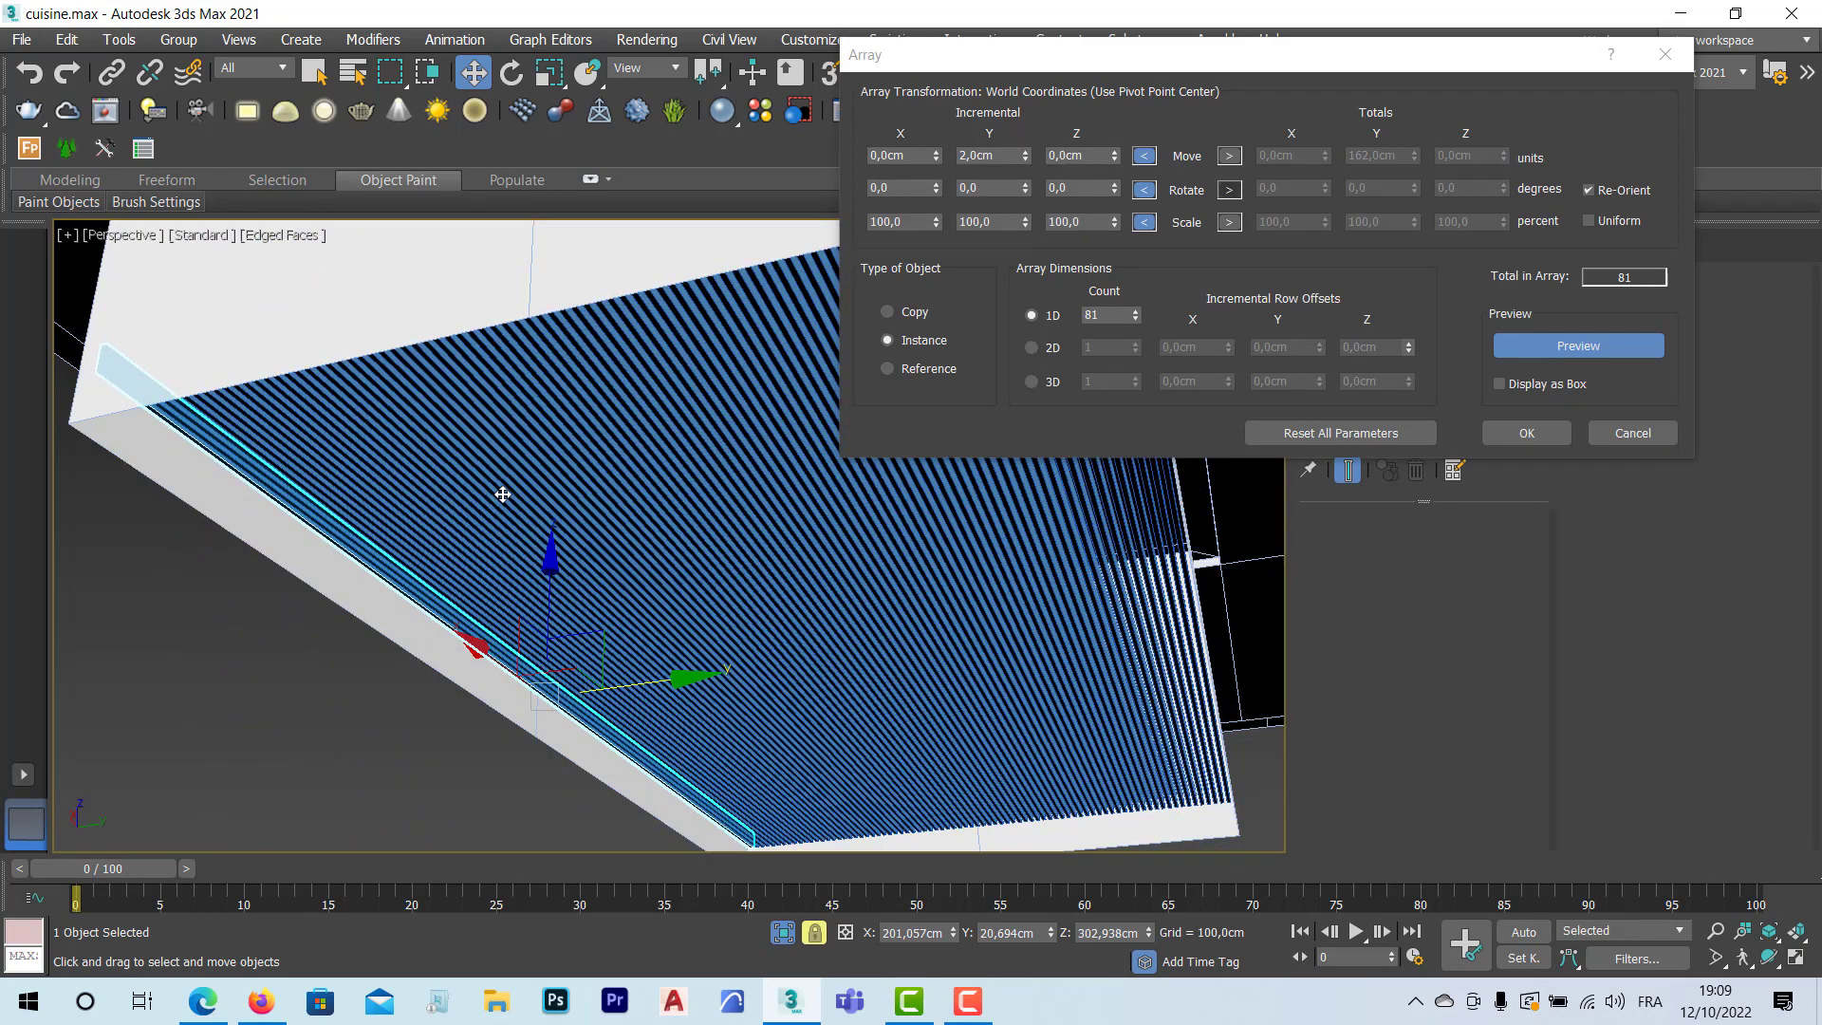
pyautogui.click(1524, 434)
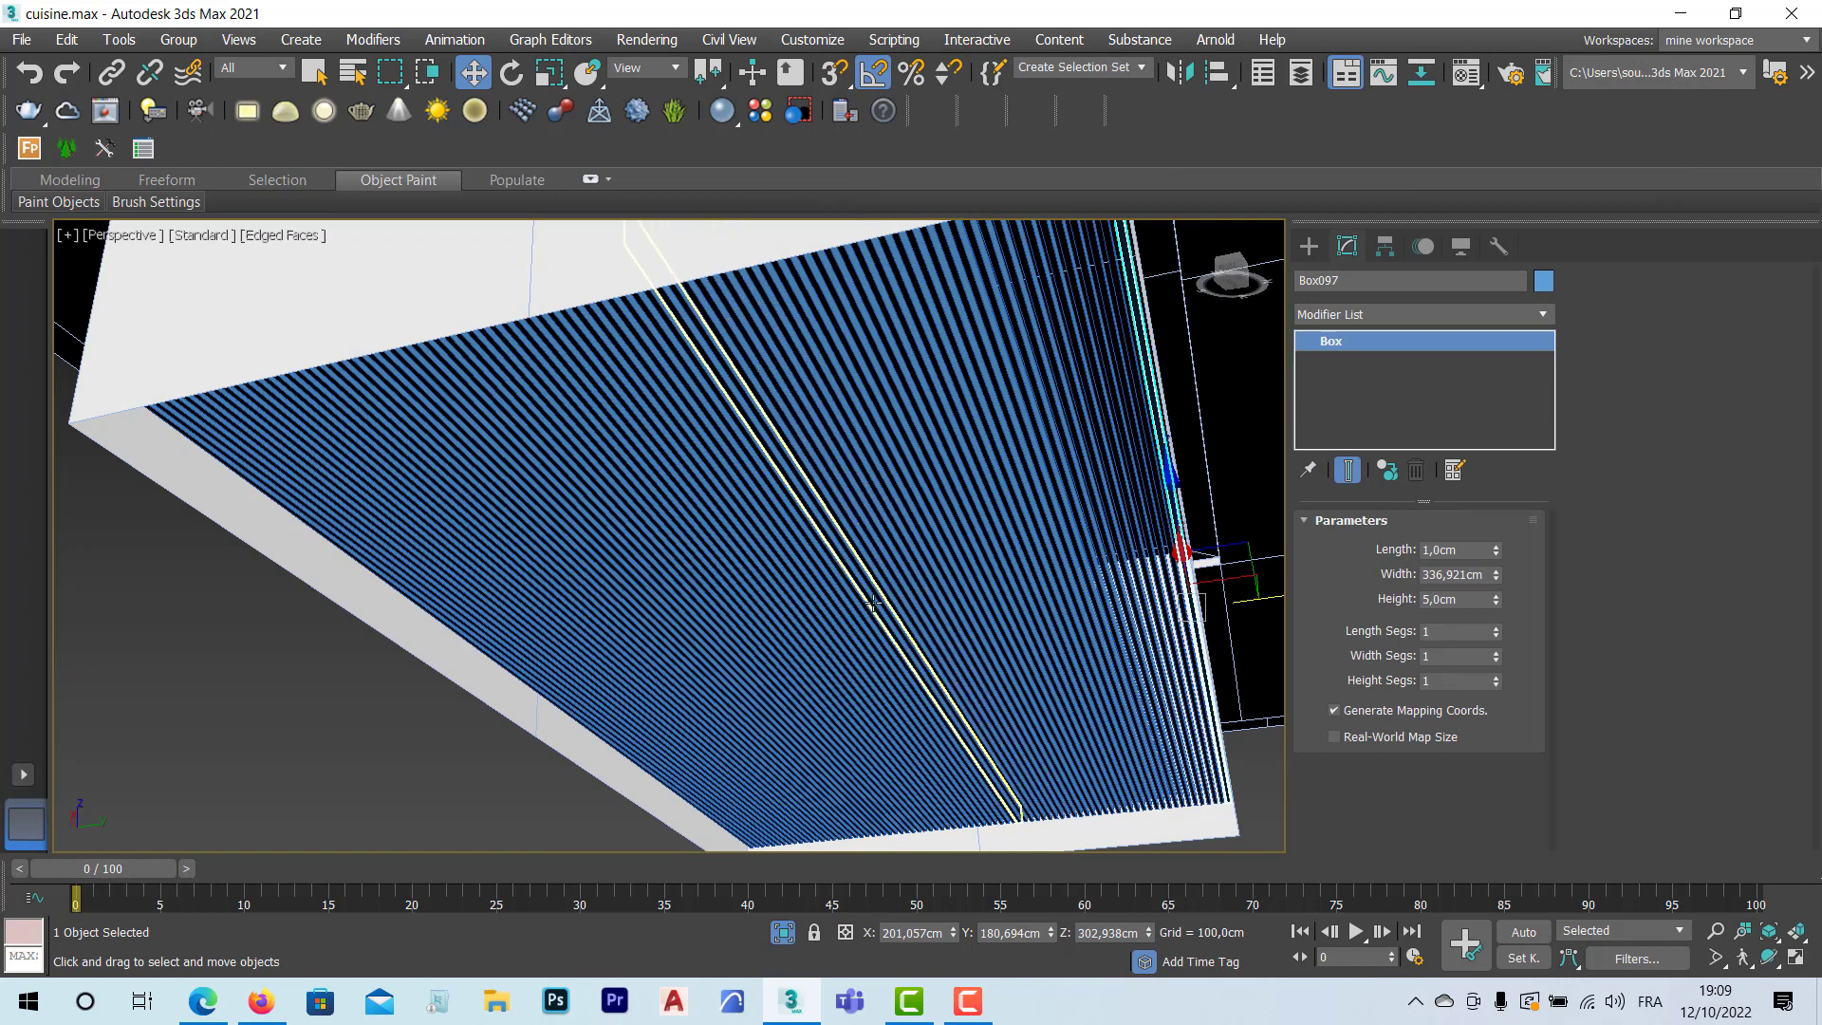
# Step: Pick one slat and extend the selection to all similar slats, trying a vertical move and cancelling it
pyautogui.keyDown('alt'); pyautogui.moveTo(873, 603); pyautogui.dragTo(683, 569, button='middle'); pyautogui.keyUp('alt')
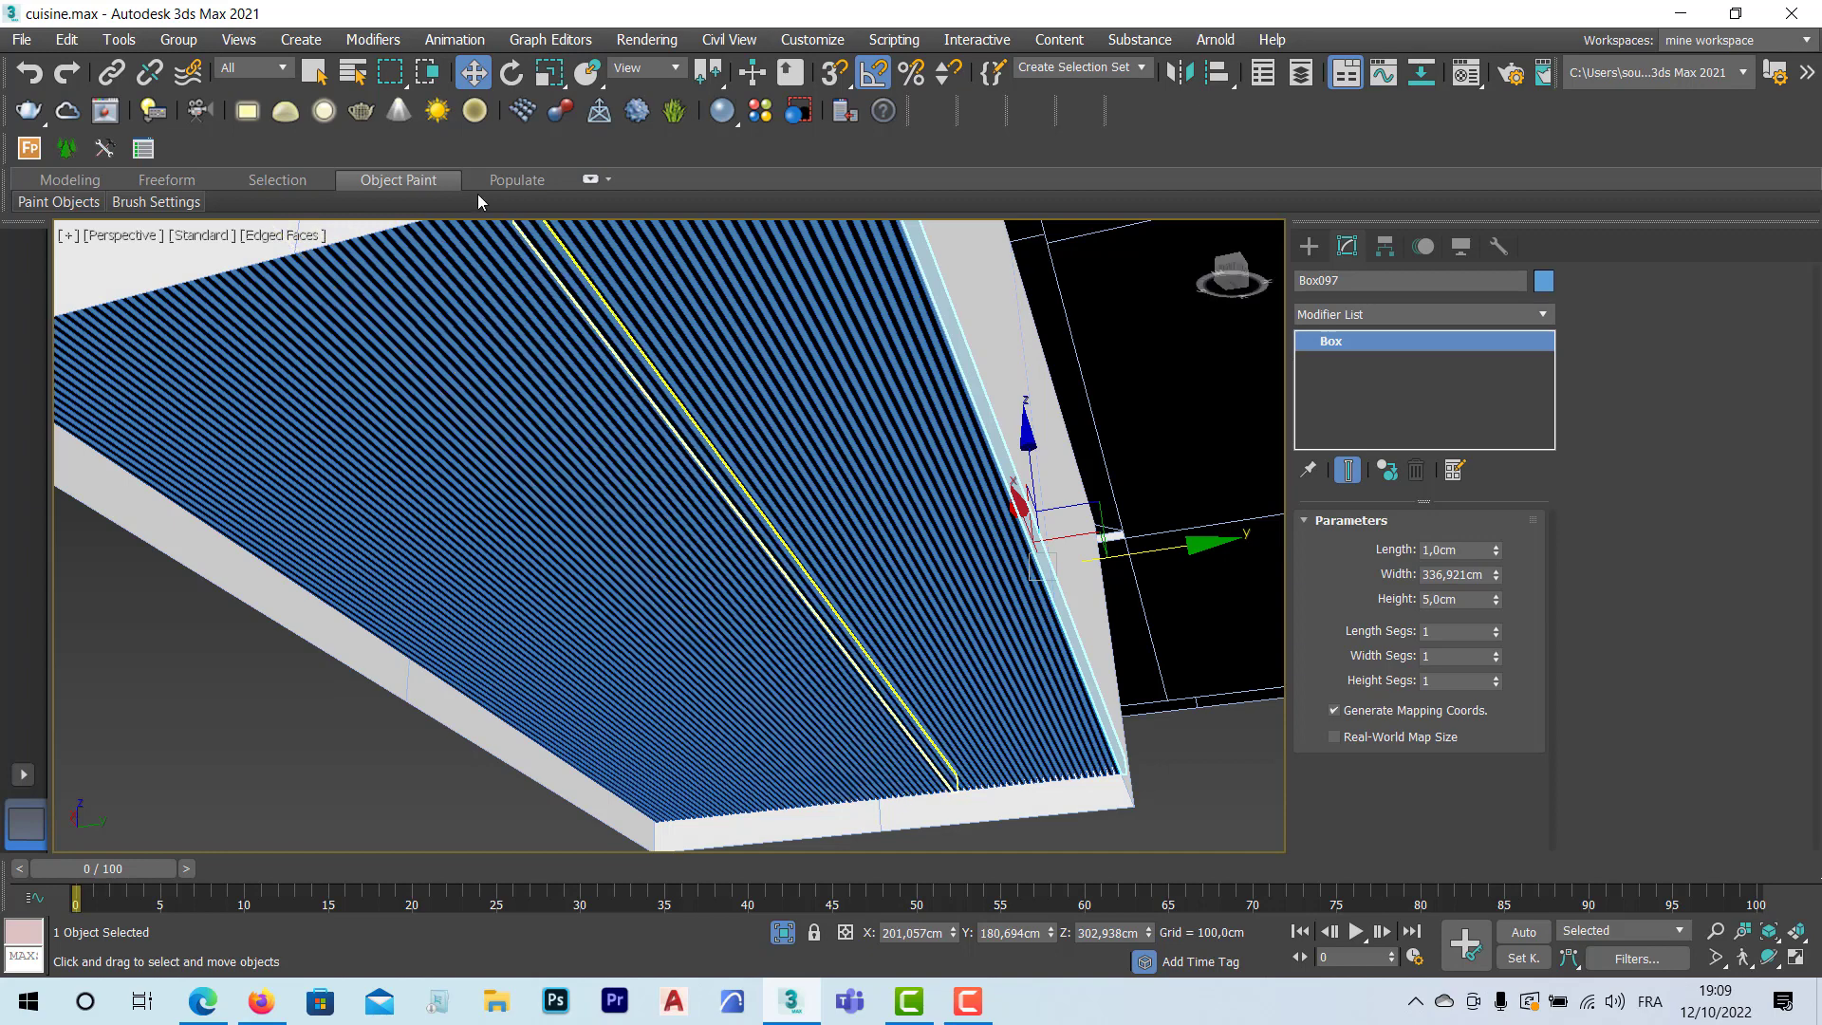
pyautogui.click(648, 490)
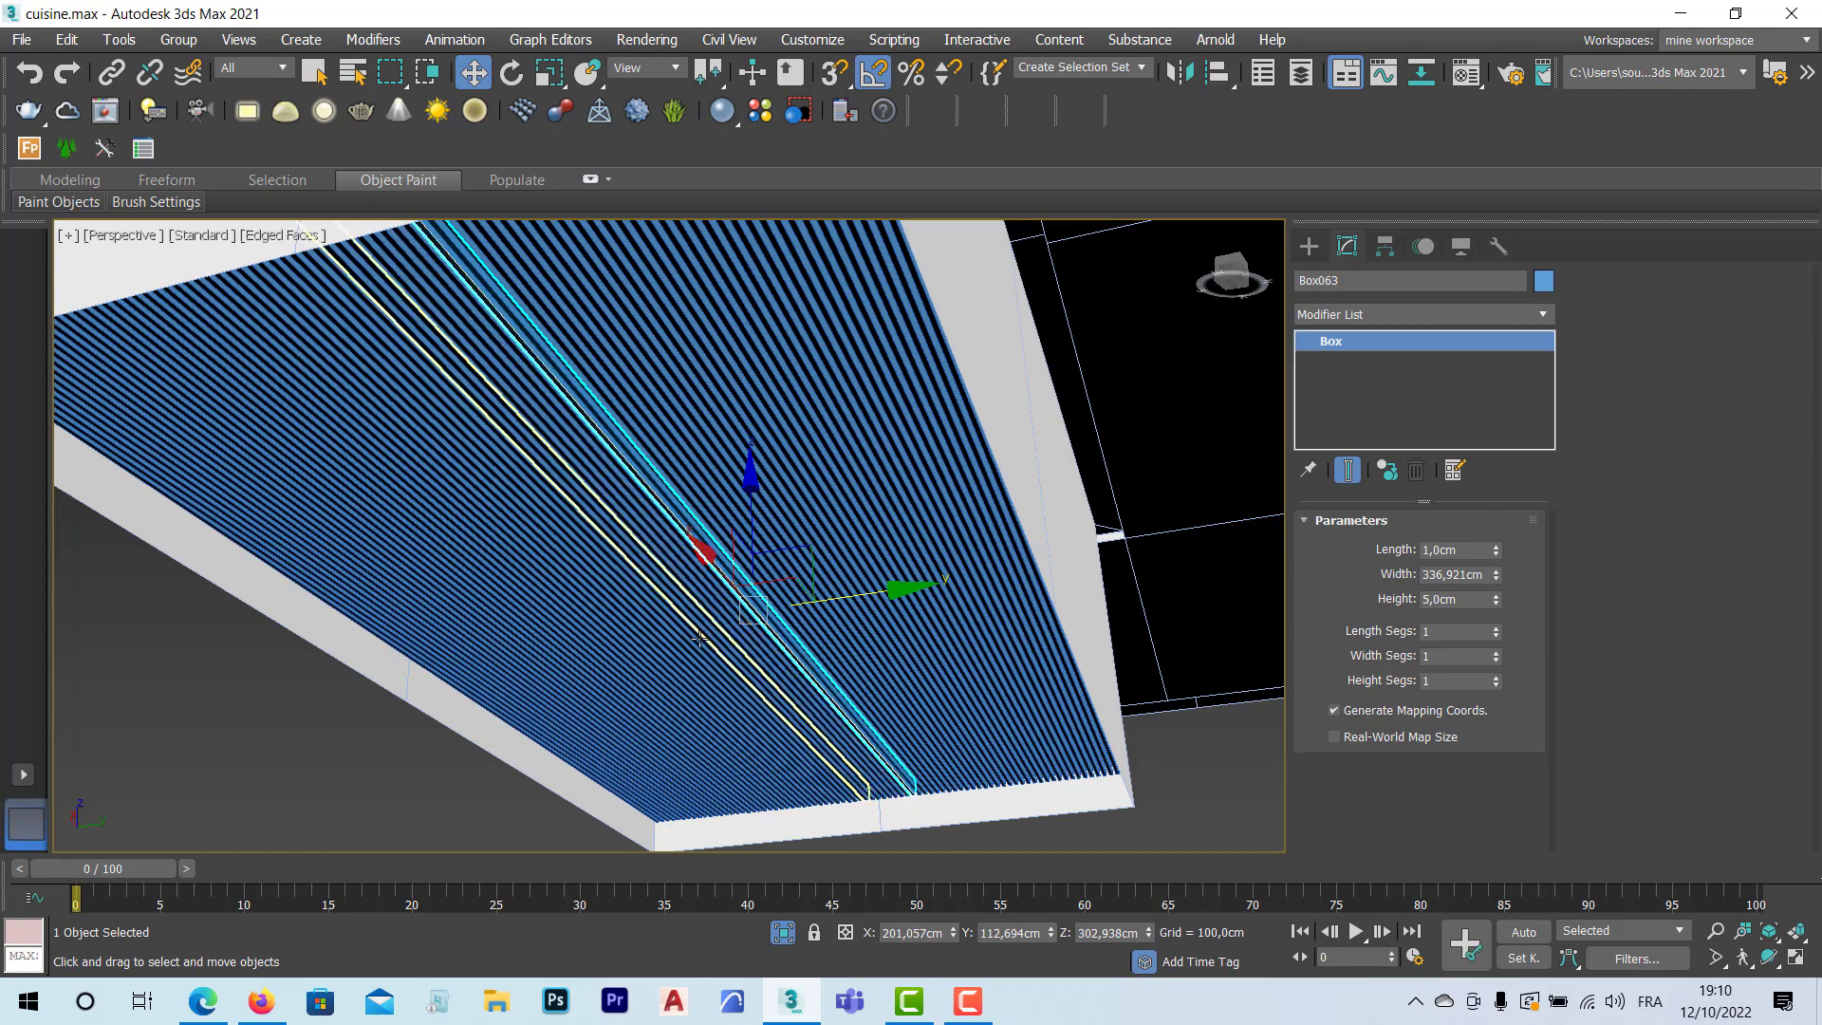
pyautogui.rightClick(1136, 594)
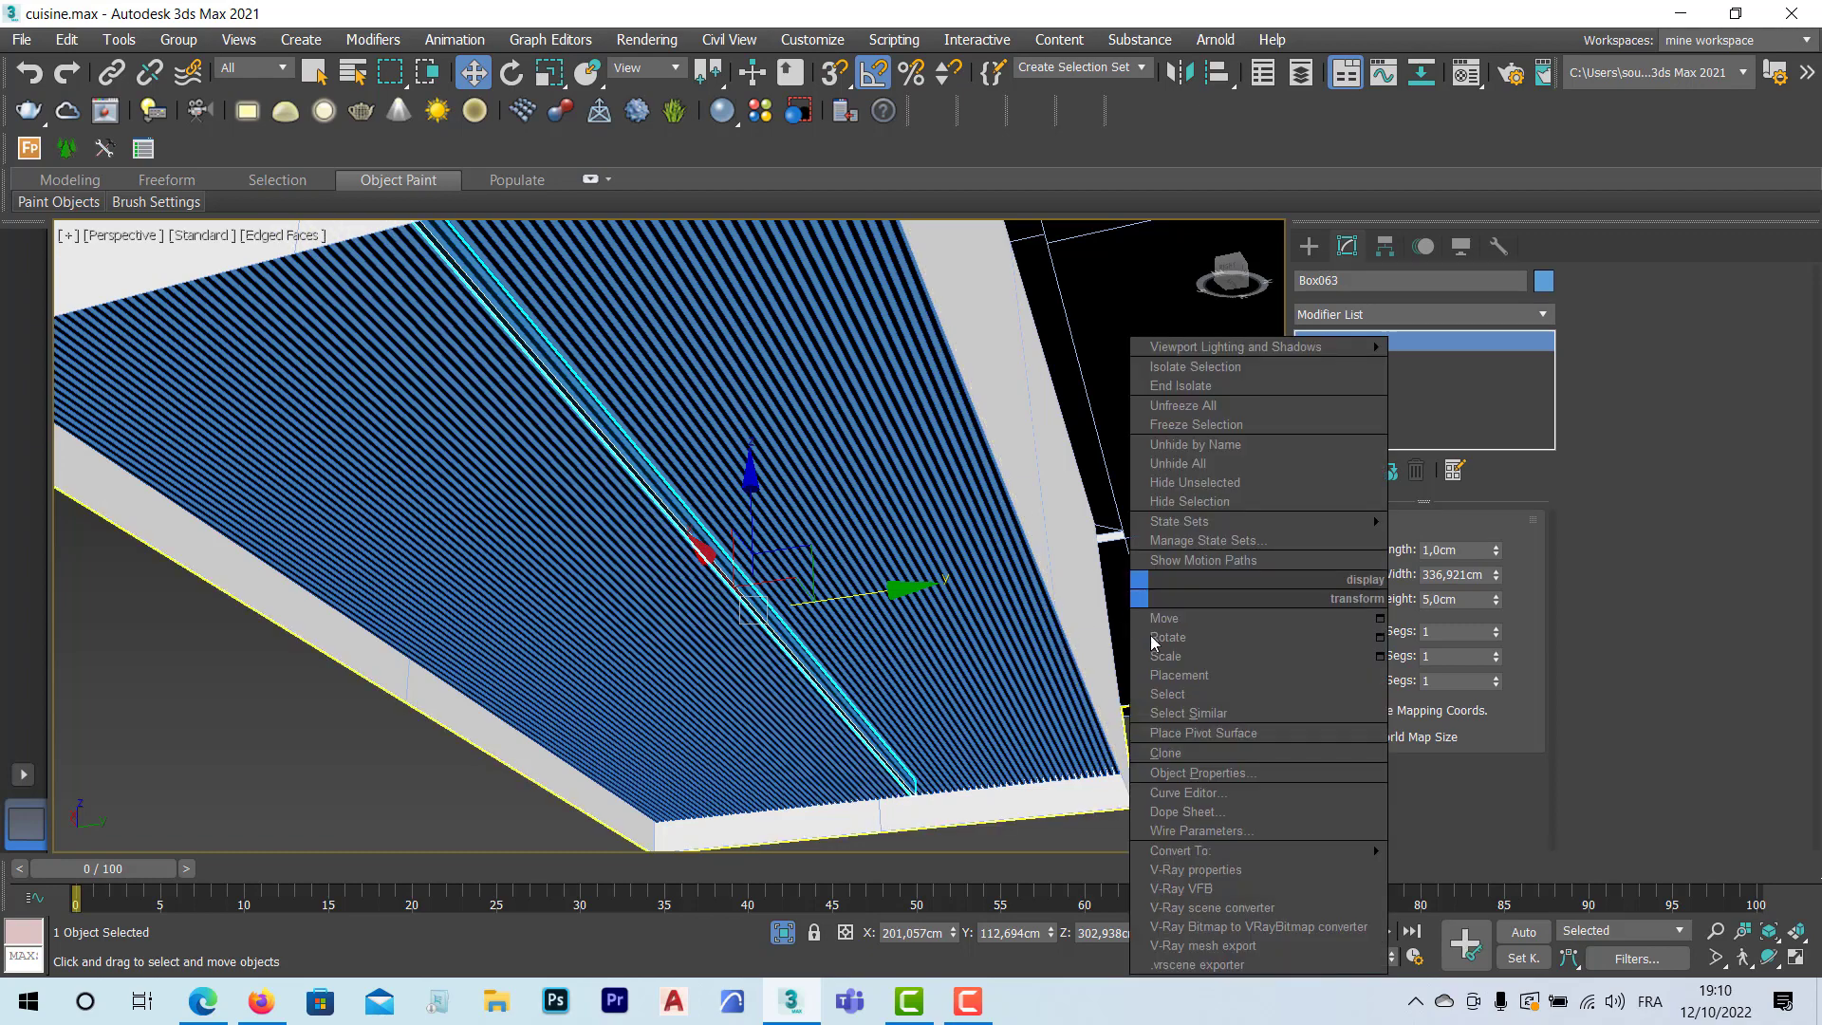
pyautogui.click(1188, 714)
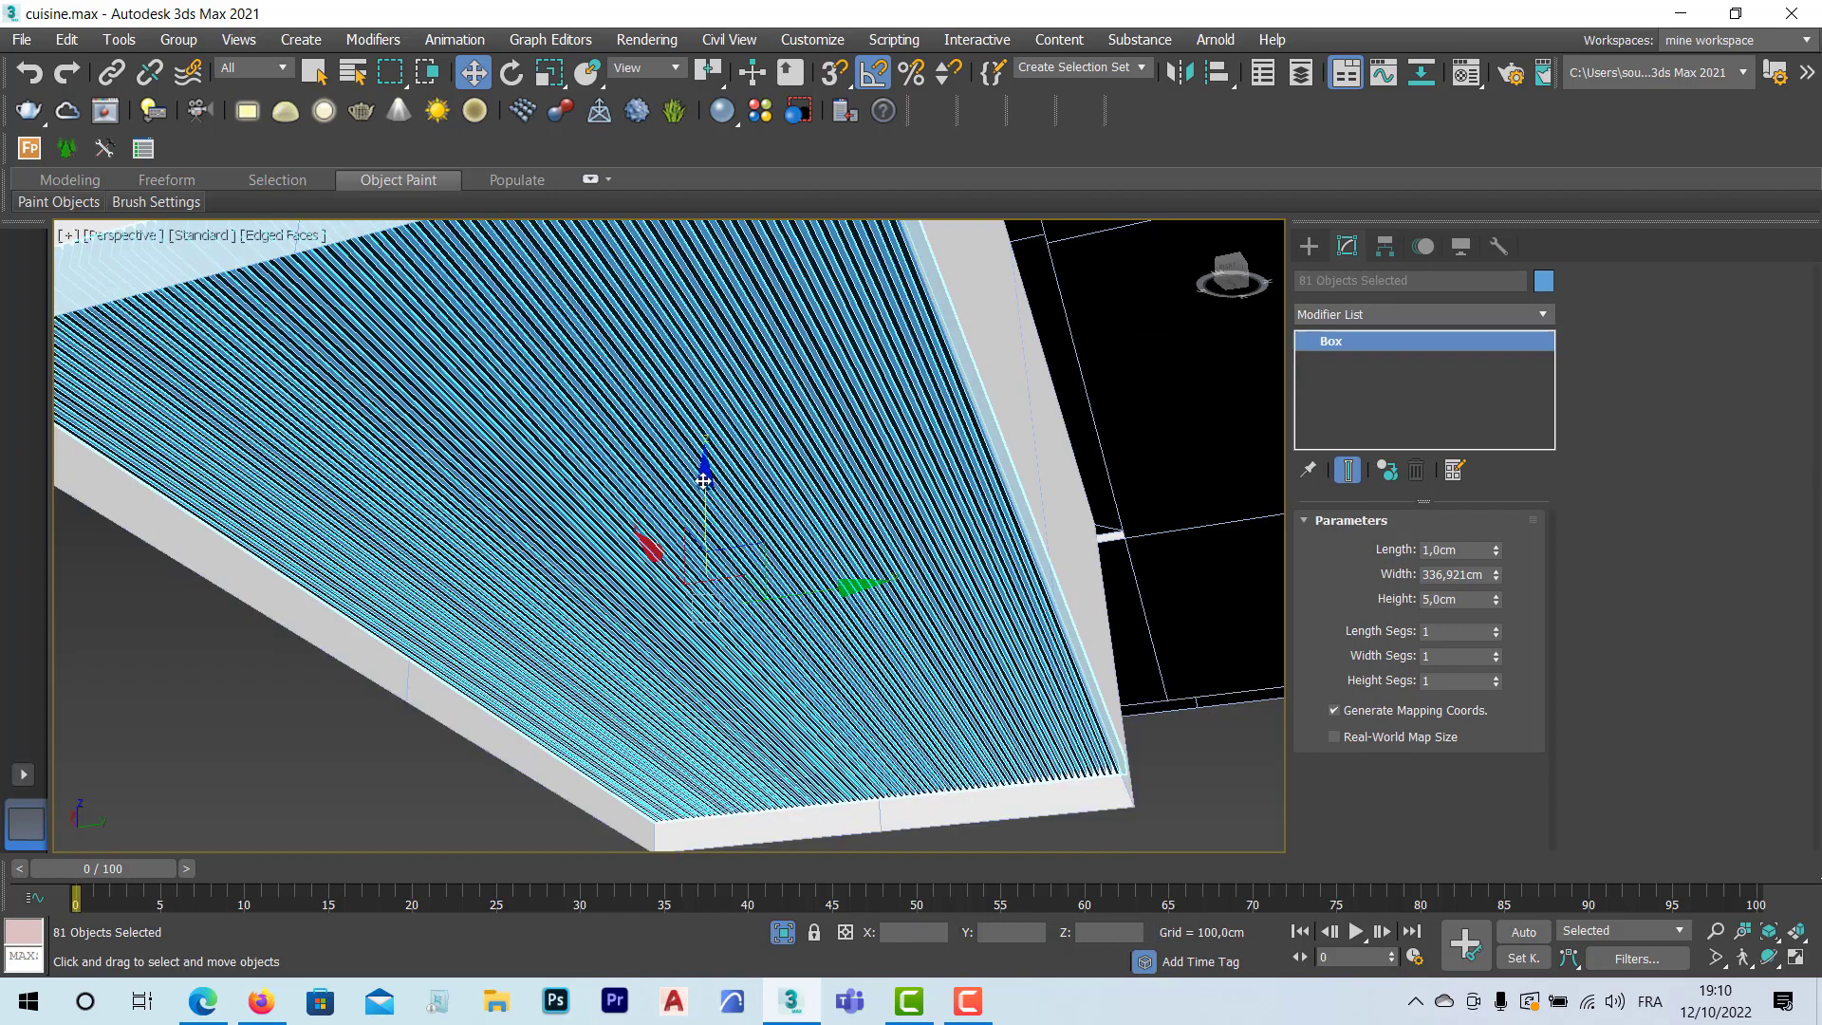
pyautogui.moveTo(703, 479); pyautogui.dragTo(708, 556)
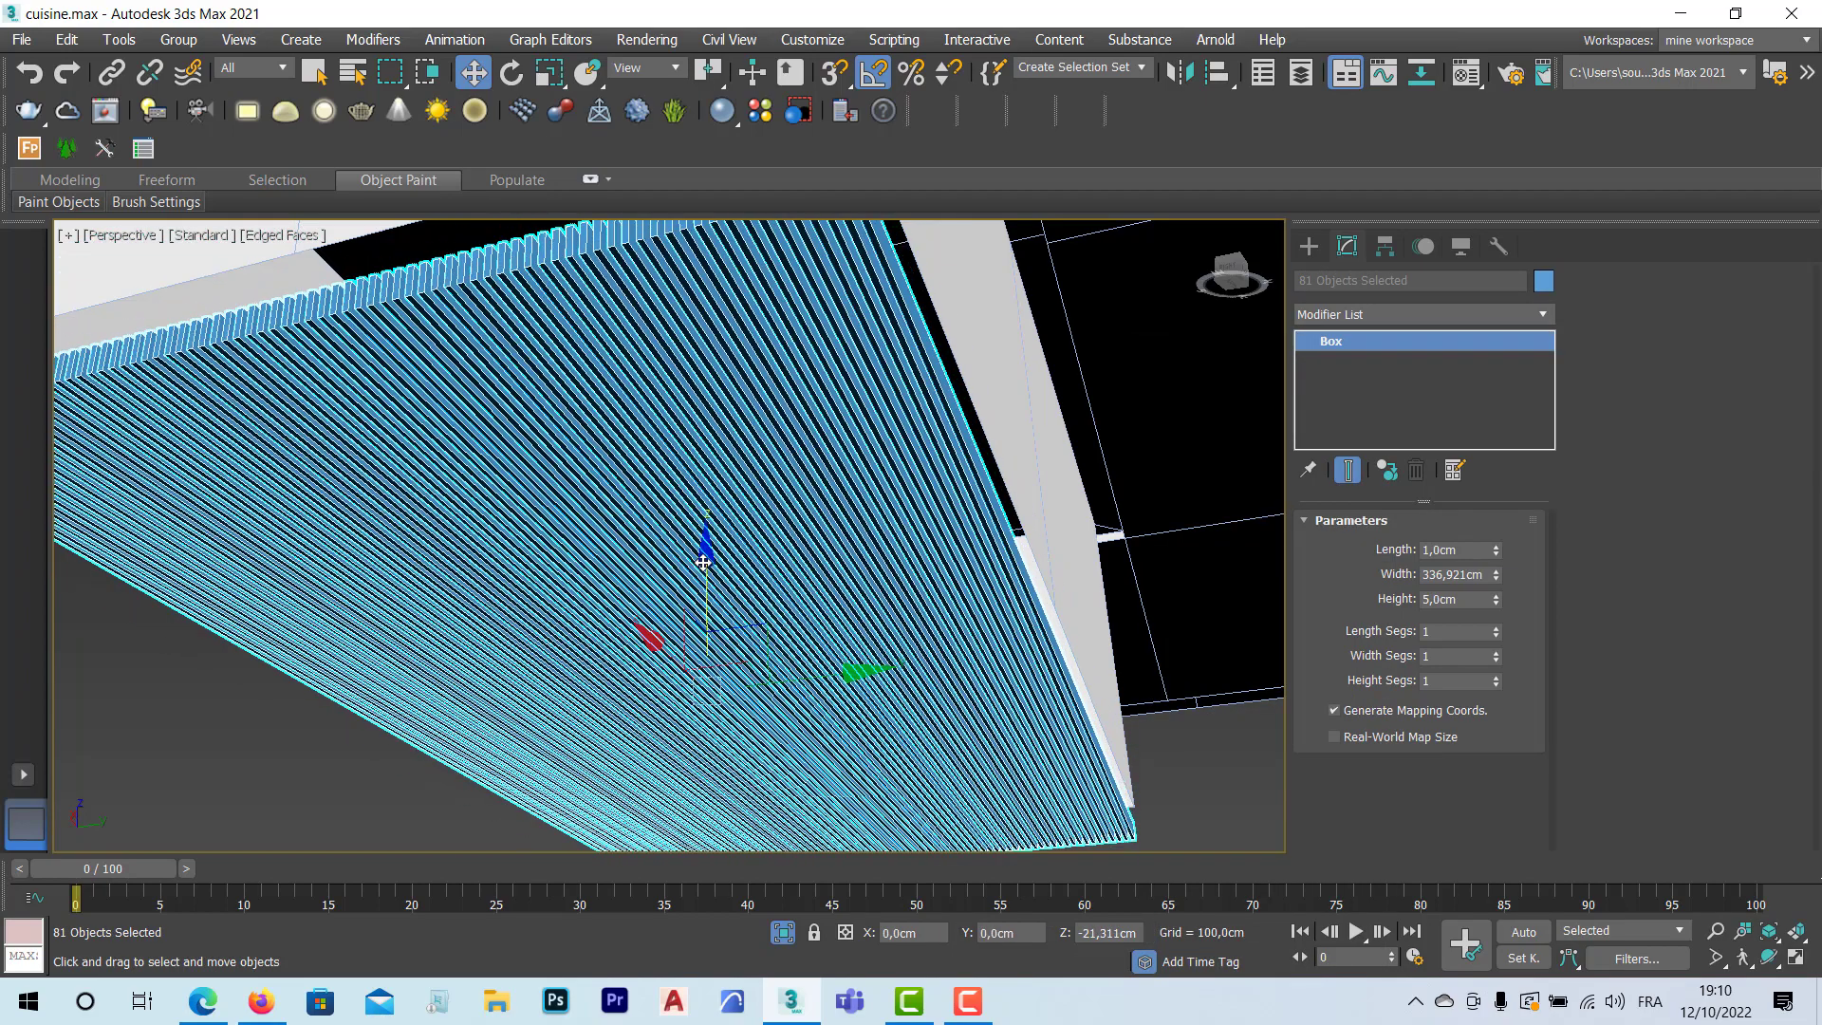
pyautogui.rightClick(708, 564)
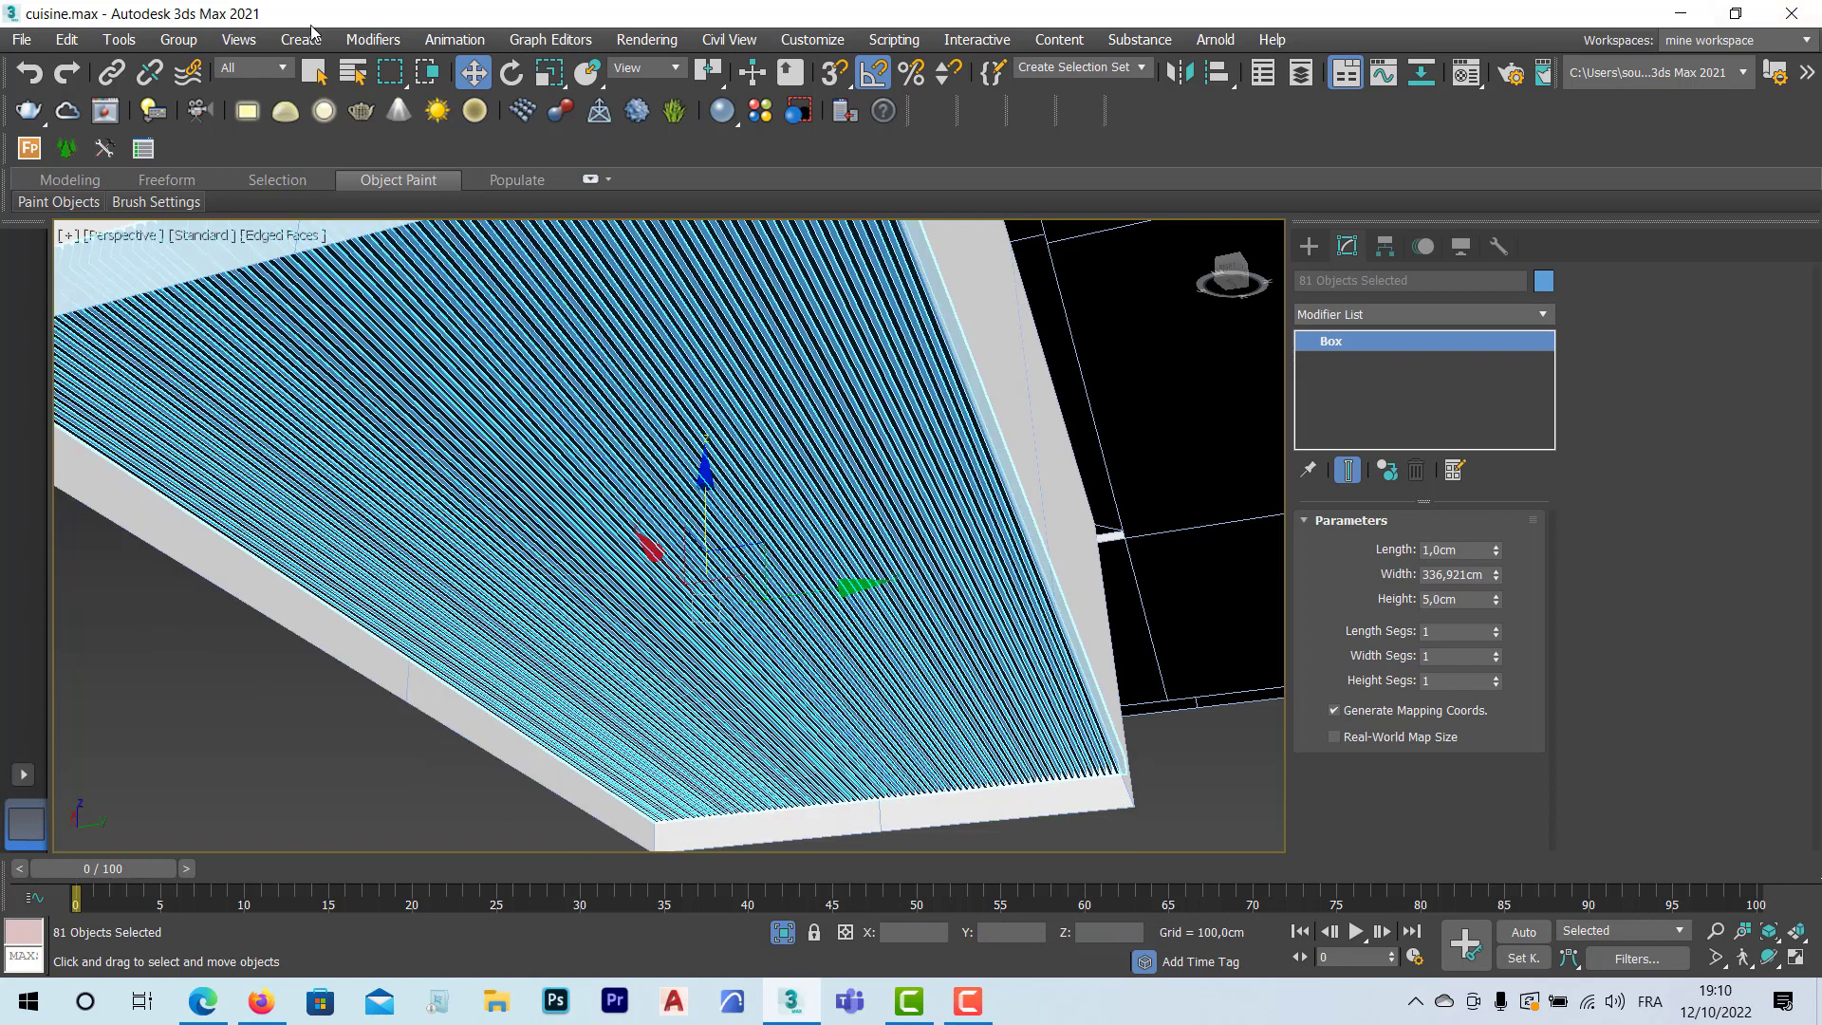
# Step: Group all the selected slats under the default name and test the group with a vertical move
pyautogui.click(178, 39)
pyautogui.click(218, 80)
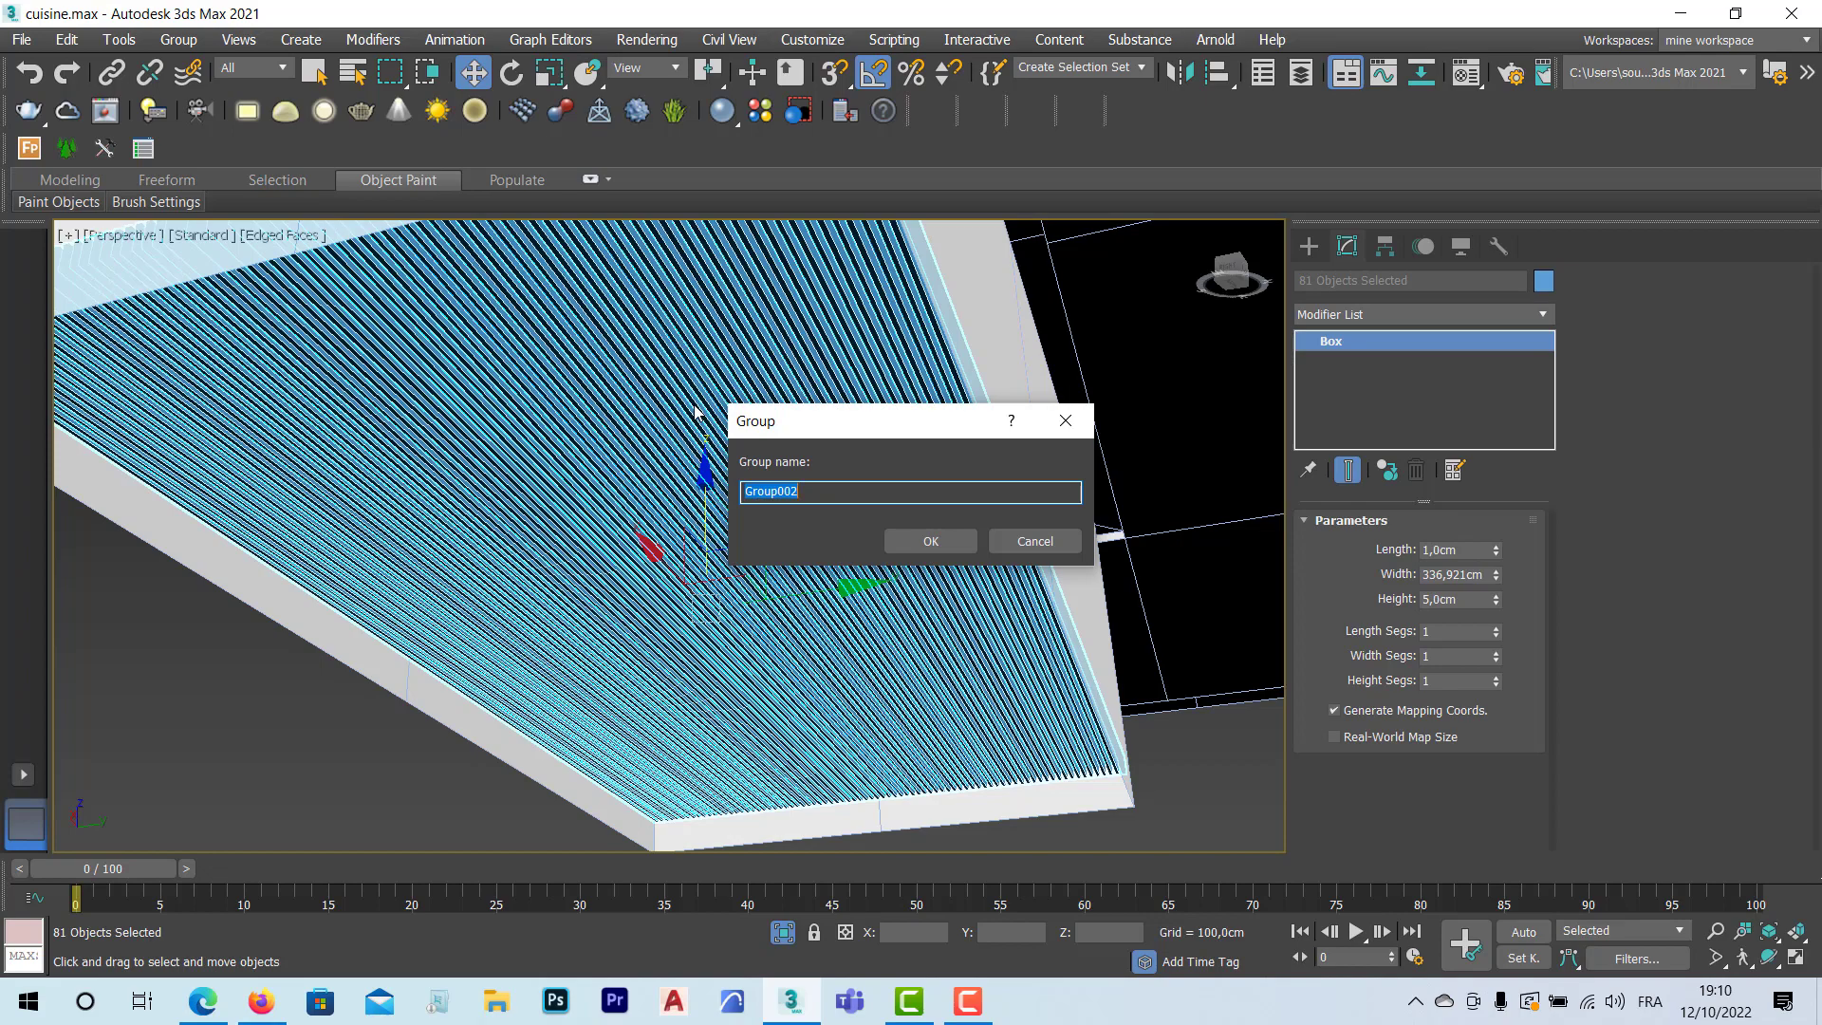
pyautogui.click(931, 541)
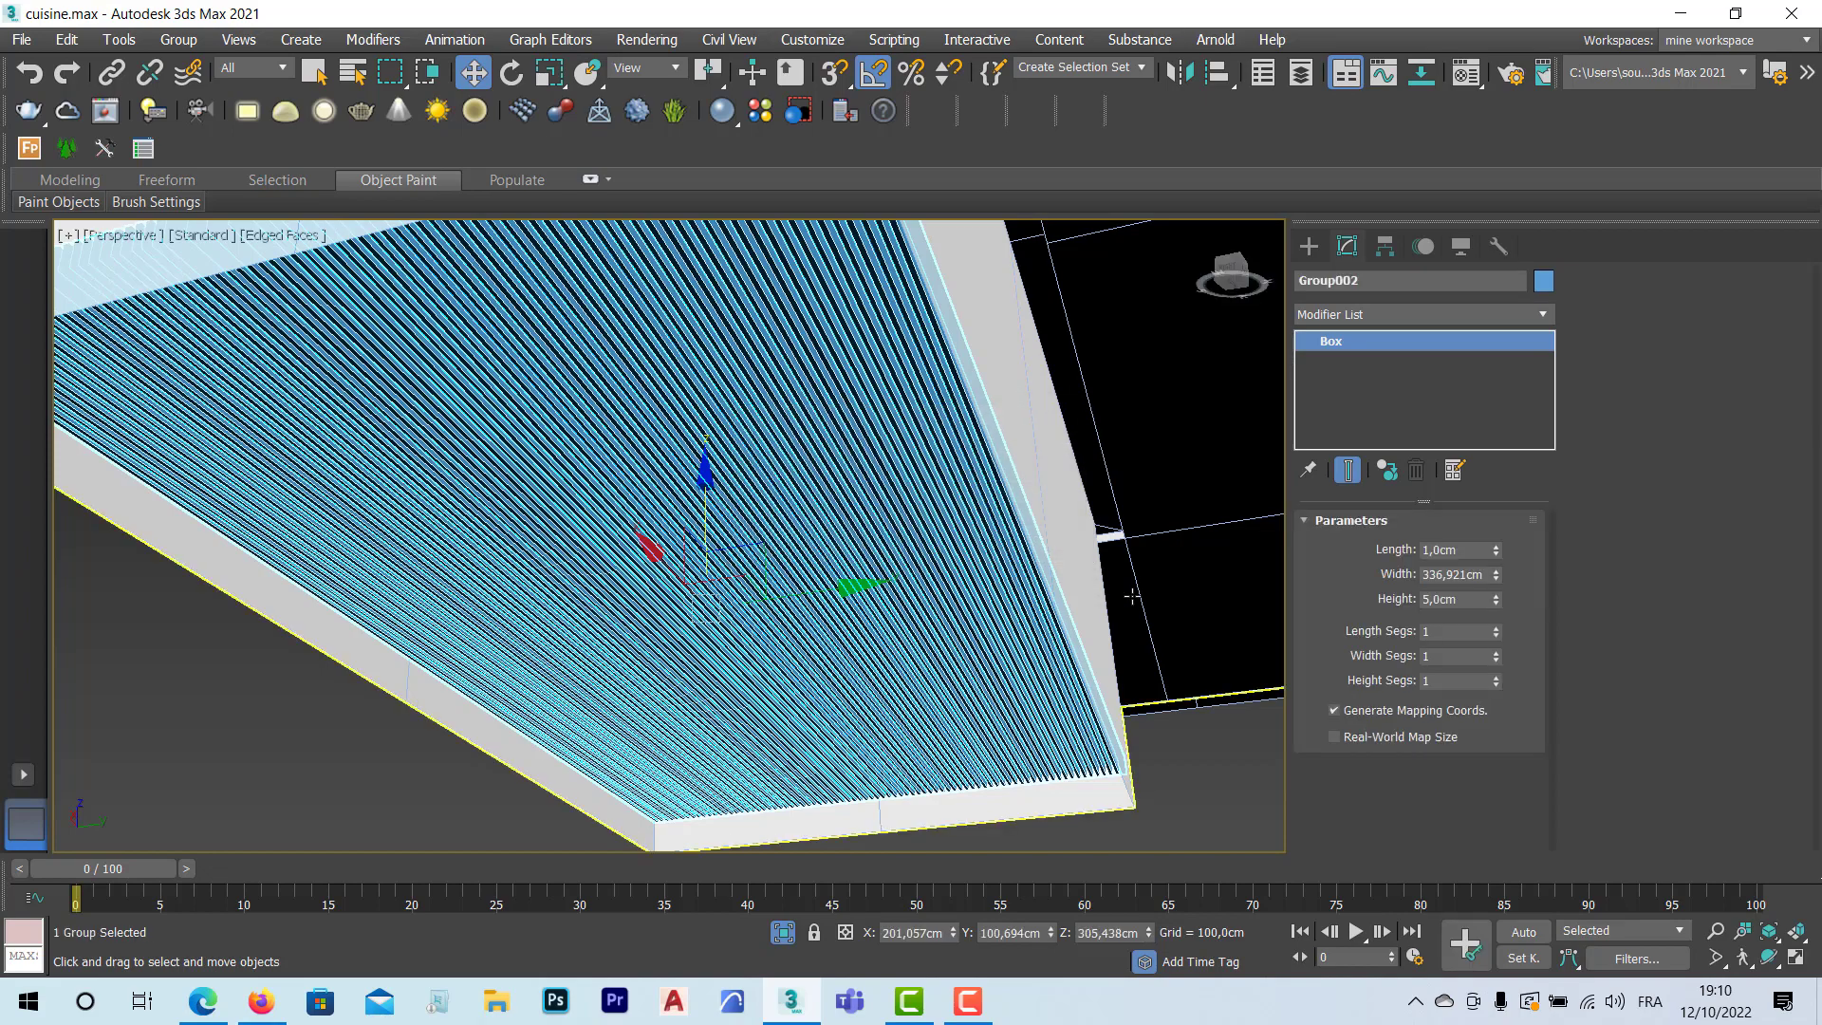
pyautogui.click(876, 605)
pyautogui.click(877, 604)
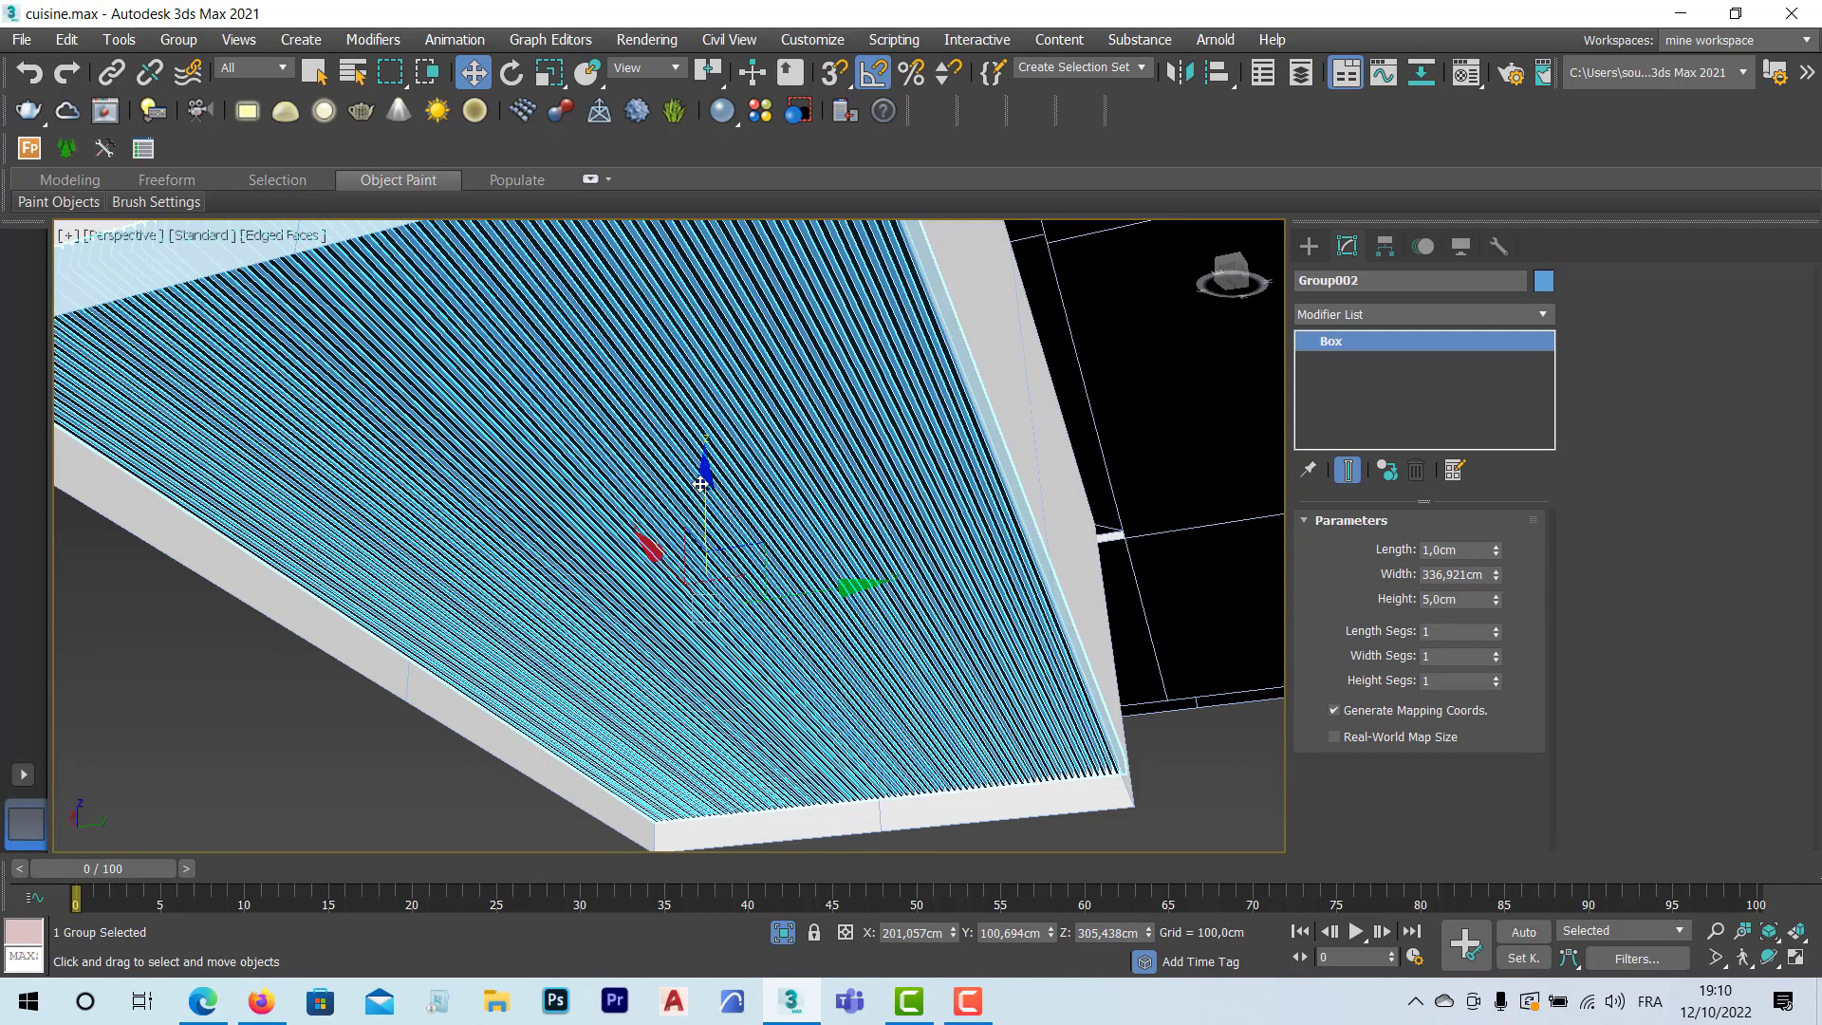
pyautogui.moveTo(700, 483); pyautogui.dragTo(700, 537)
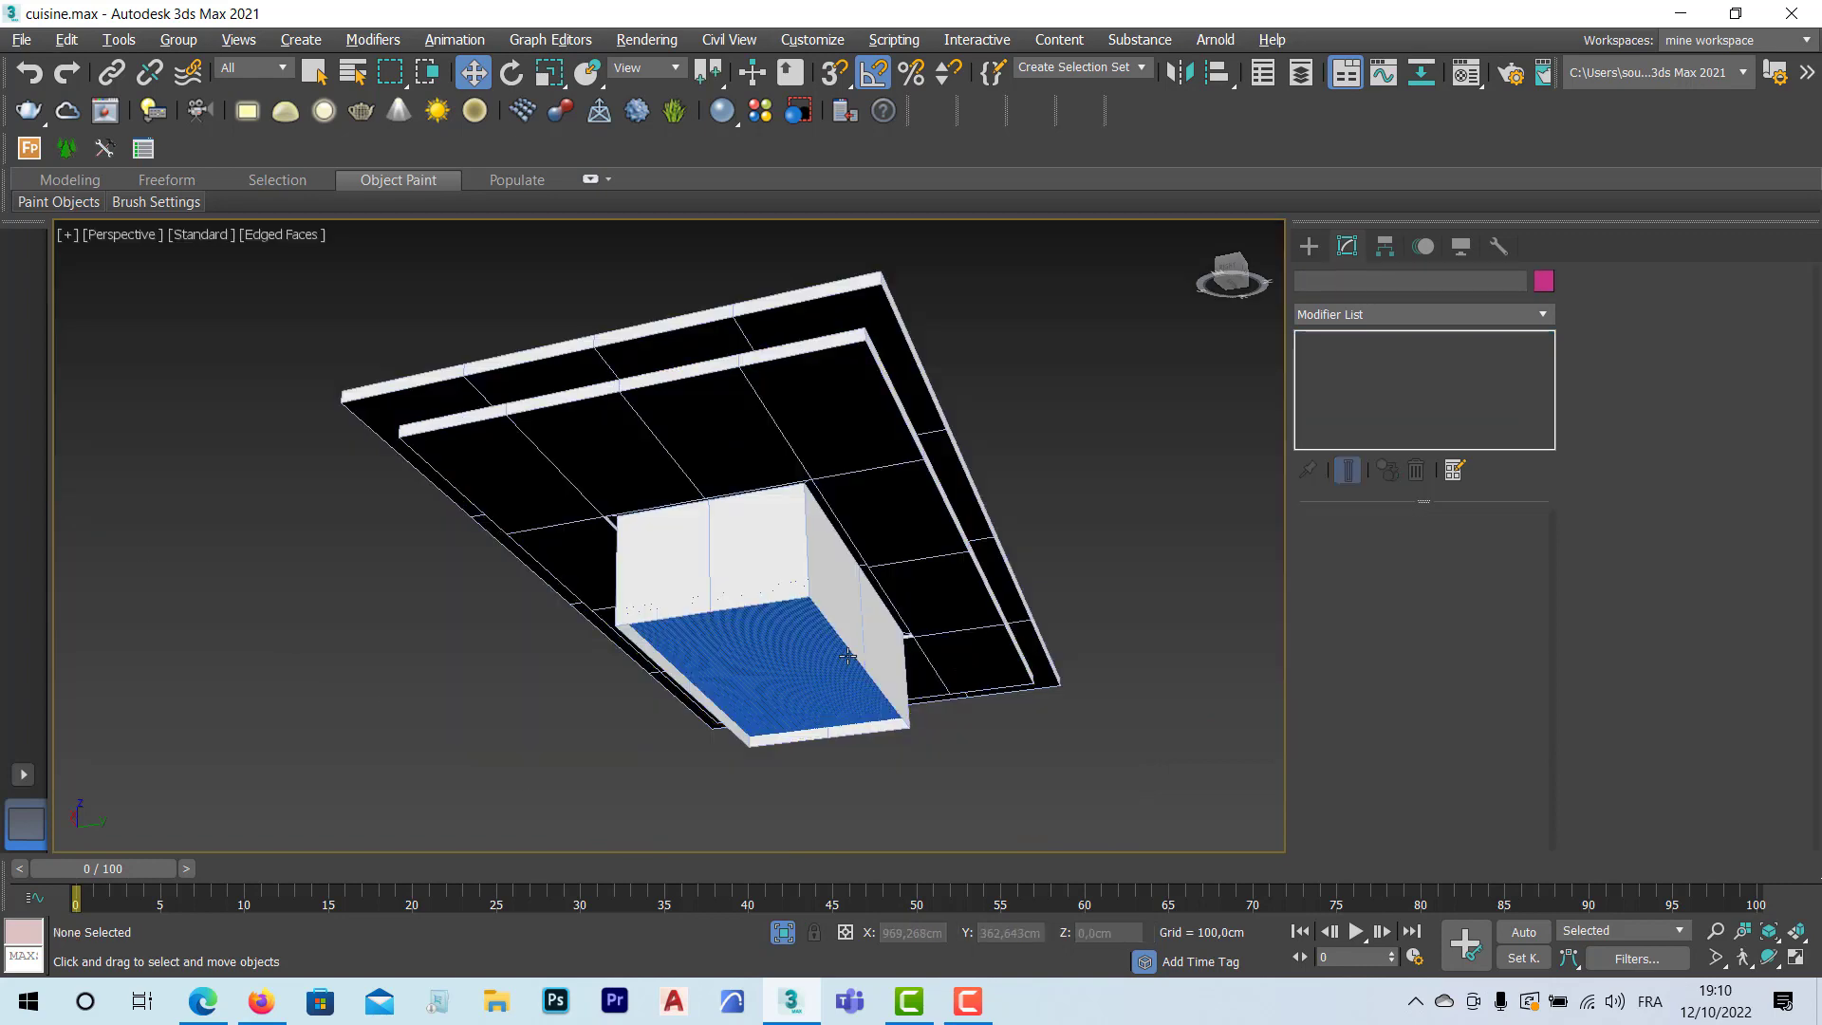
# Step: End the isolation of the ceiling and view the slatted block within the full kitchen scene
pyautogui.keyDown('alt'); pyautogui.moveTo(865, 656); pyautogui.dragTo(758, 625, button='middle'); pyautogui.keyUp('alt')
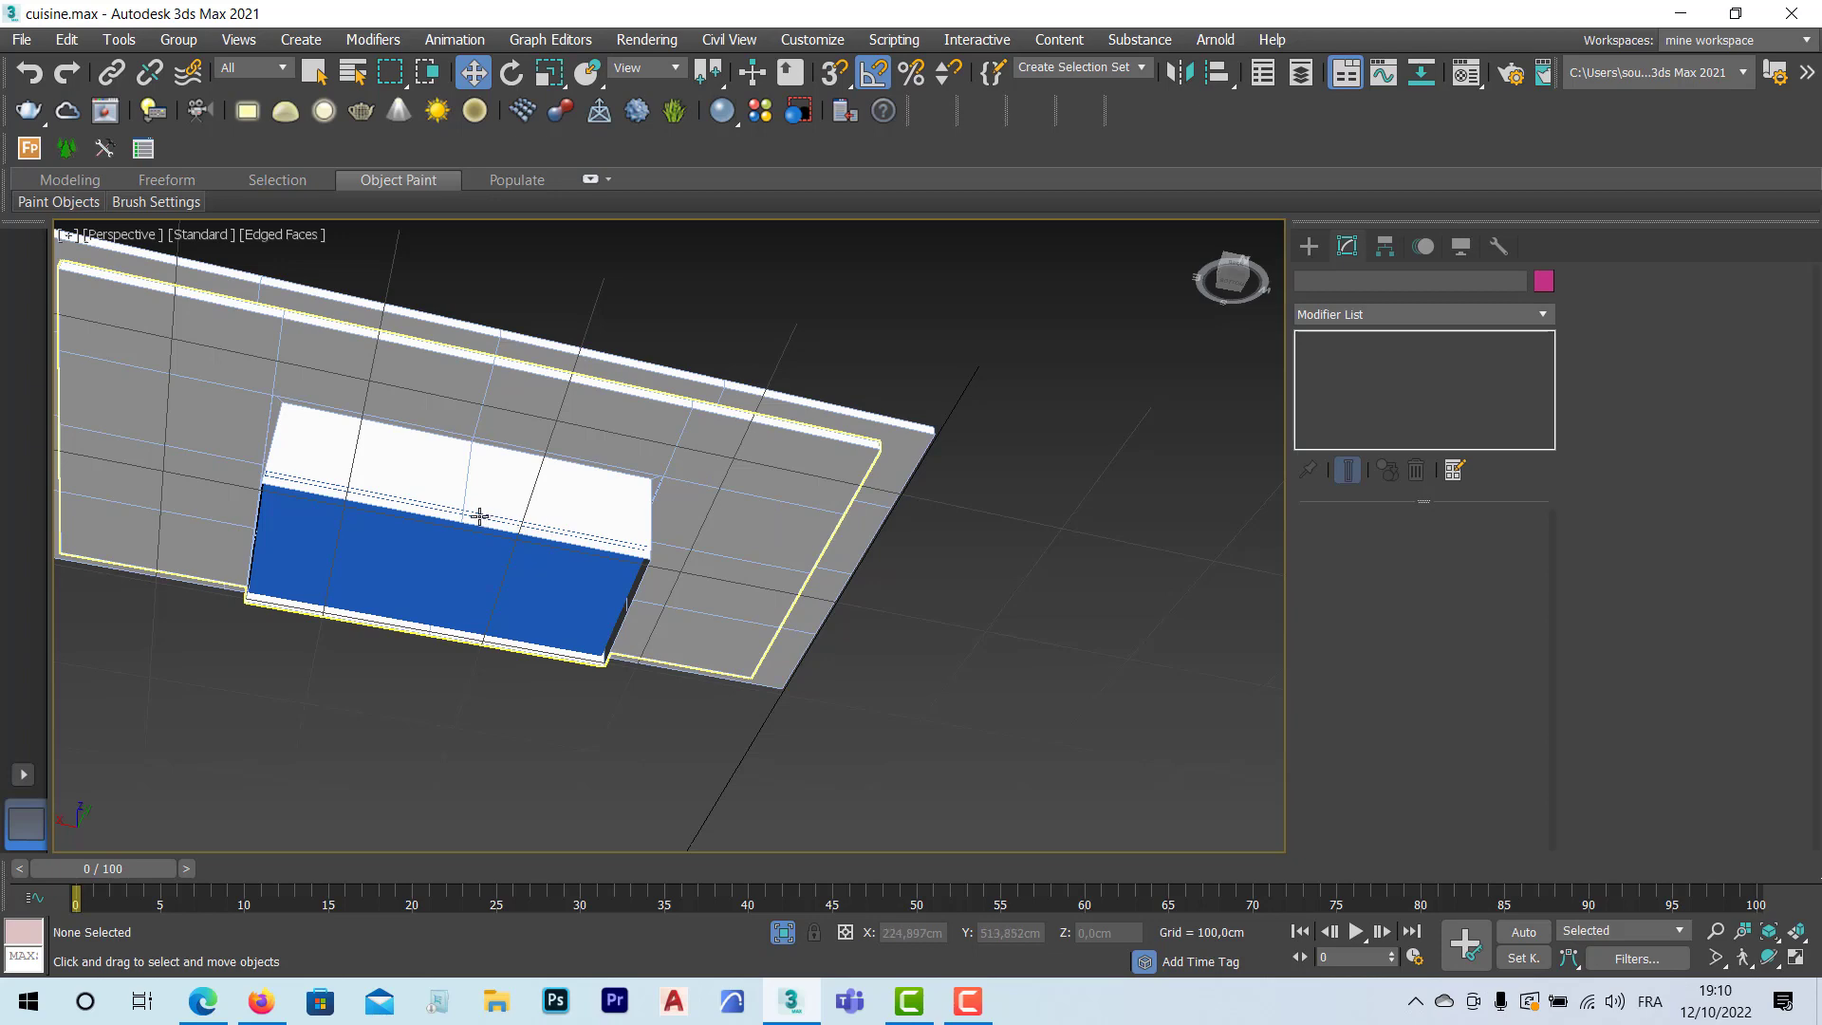
pyautogui.keyDown('alt'); pyautogui.moveTo(450, 511); pyautogui.dragTo(513, 542, button='middle'); pyautogui.keyUp('alt')
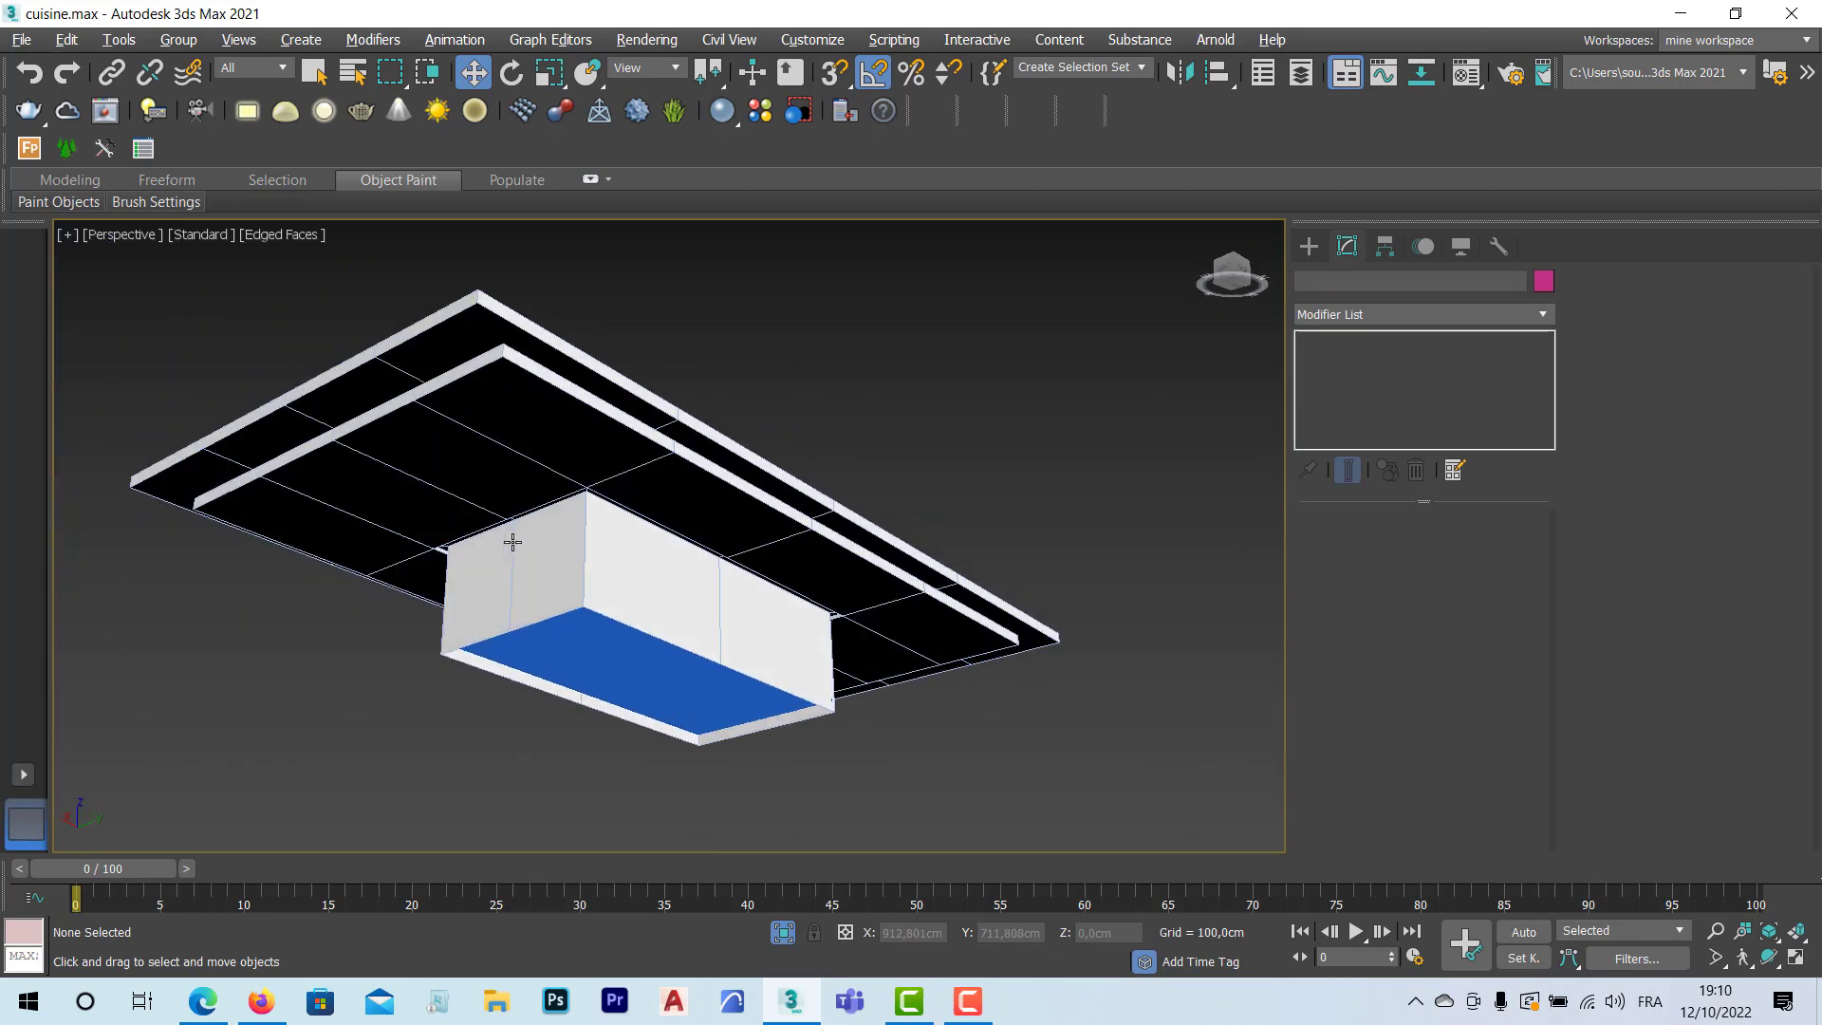
pyautogui.click(784, 932)
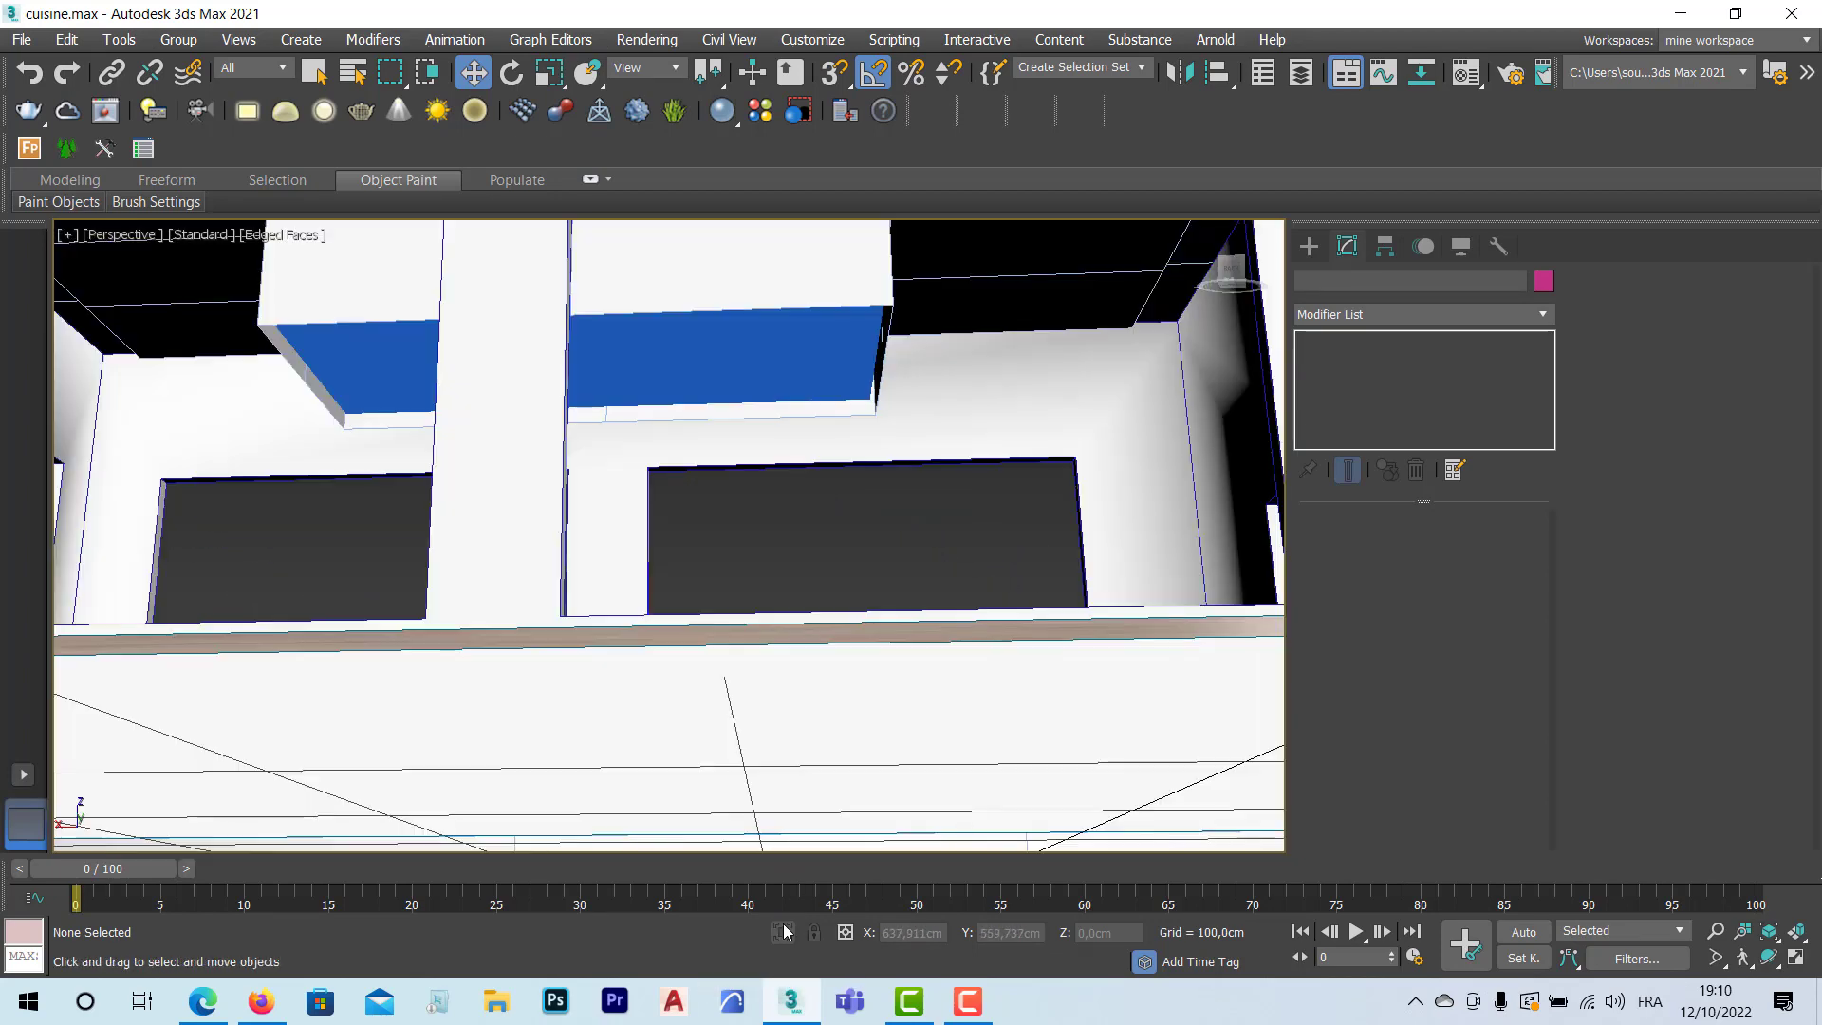
pyautogui.keyDown('alt'); pyautogui.moveTo(734, 524); pyautogui.dragTo(674, 550, button='middle'); pyautogui.keyUp('alt')
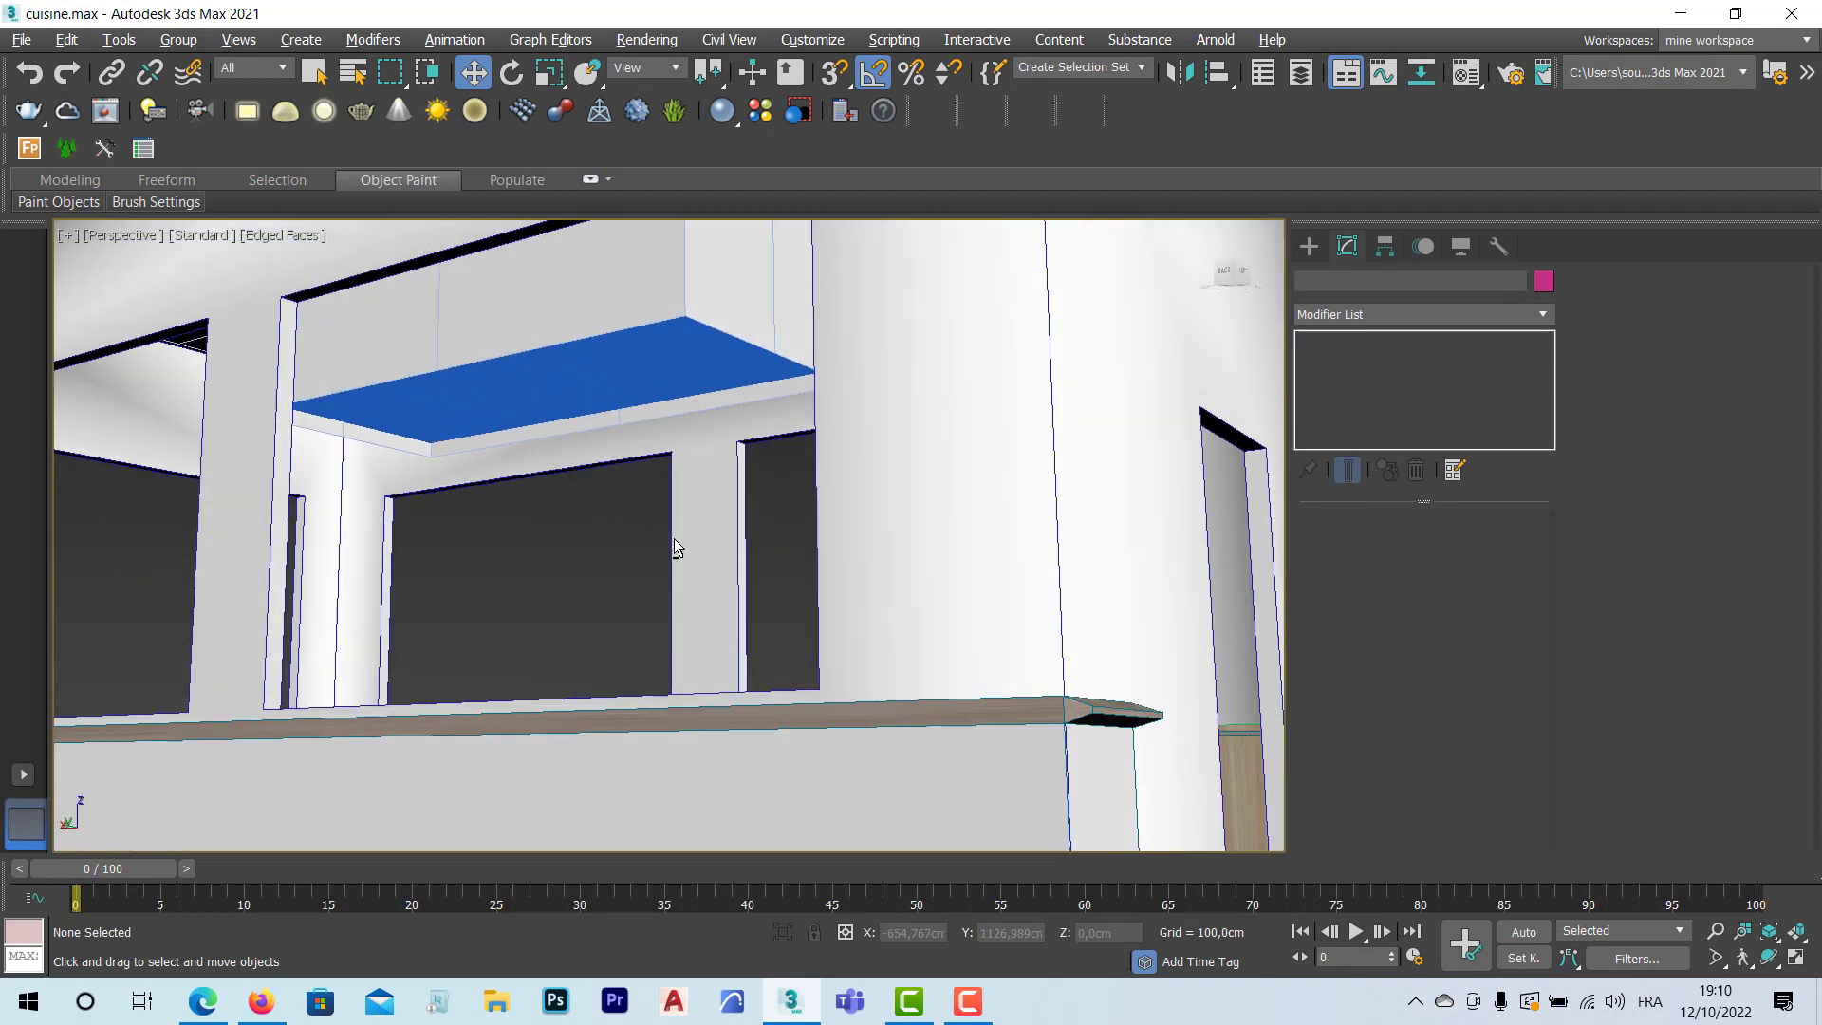
# Step: Select the kitchen wall object and examine the MUR material in the Material Editor
pyautogui.click(968, 1003)
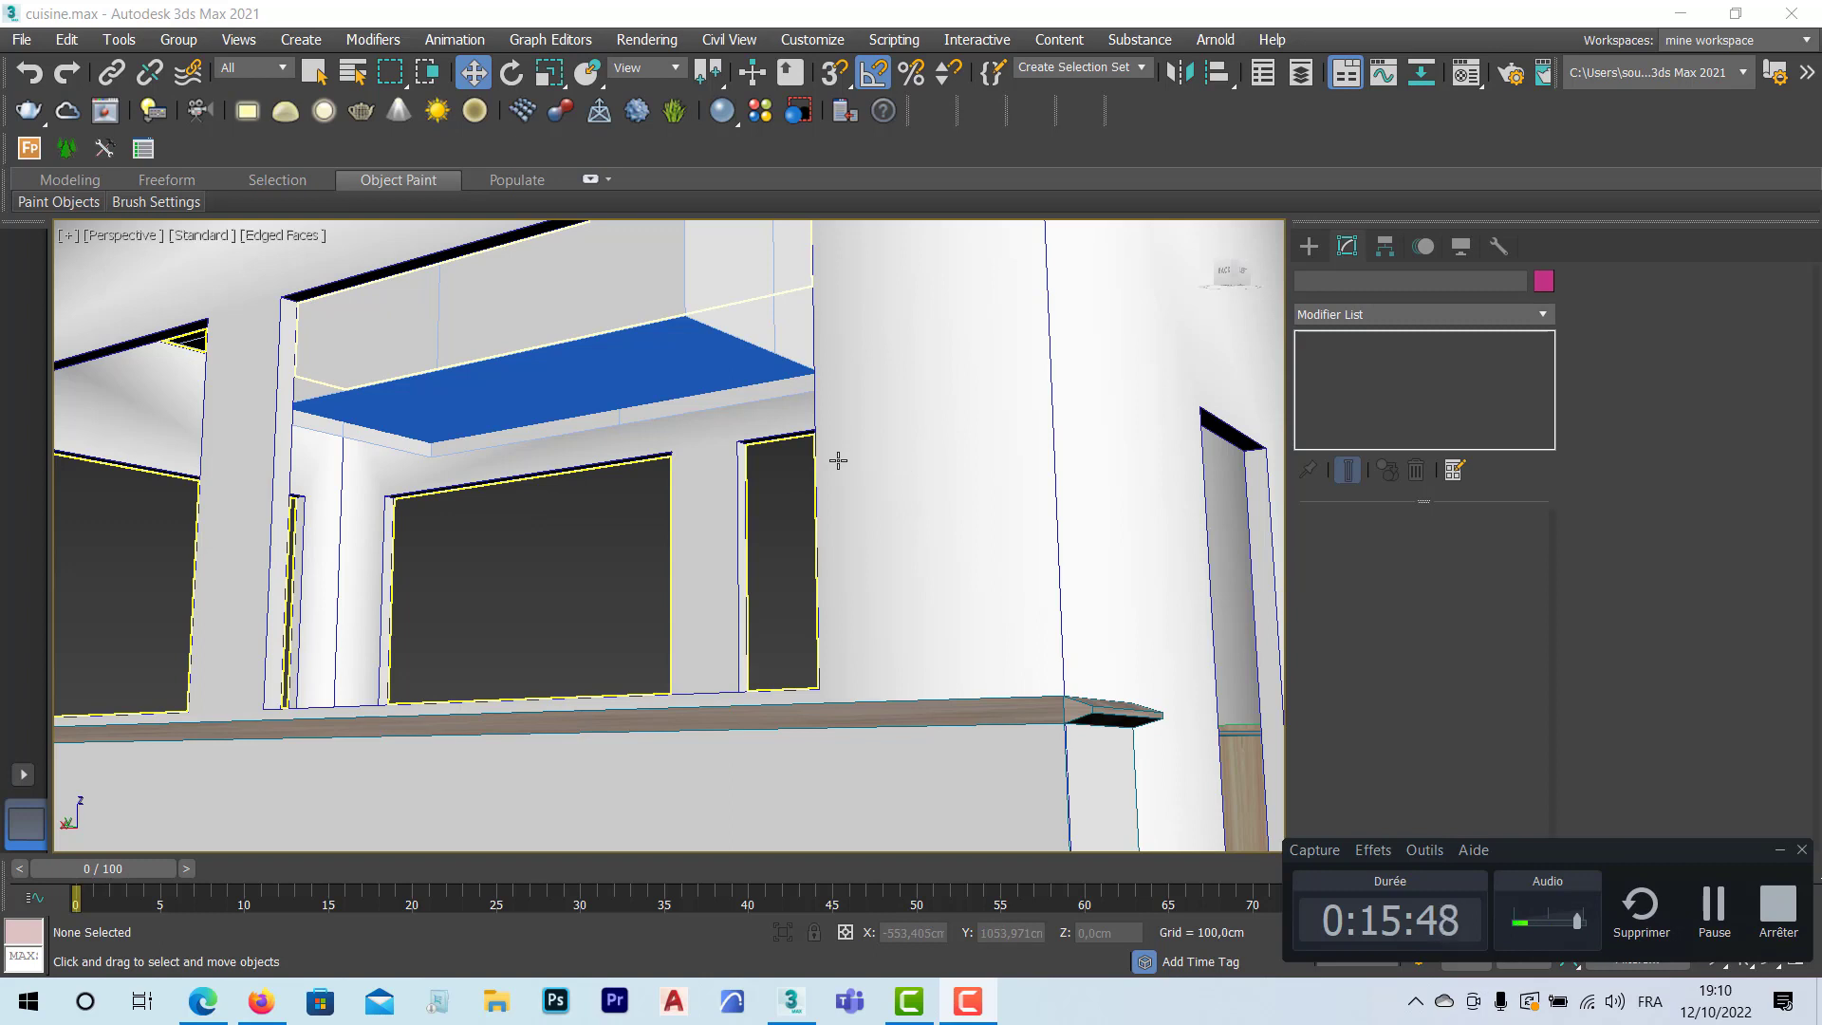
pyautogui.keyDown('alt'); pyautogui.moveTo(874, 395); pyautogui.dragTo(432, 407, button='middle'); pyautogui.keyUp('alt')
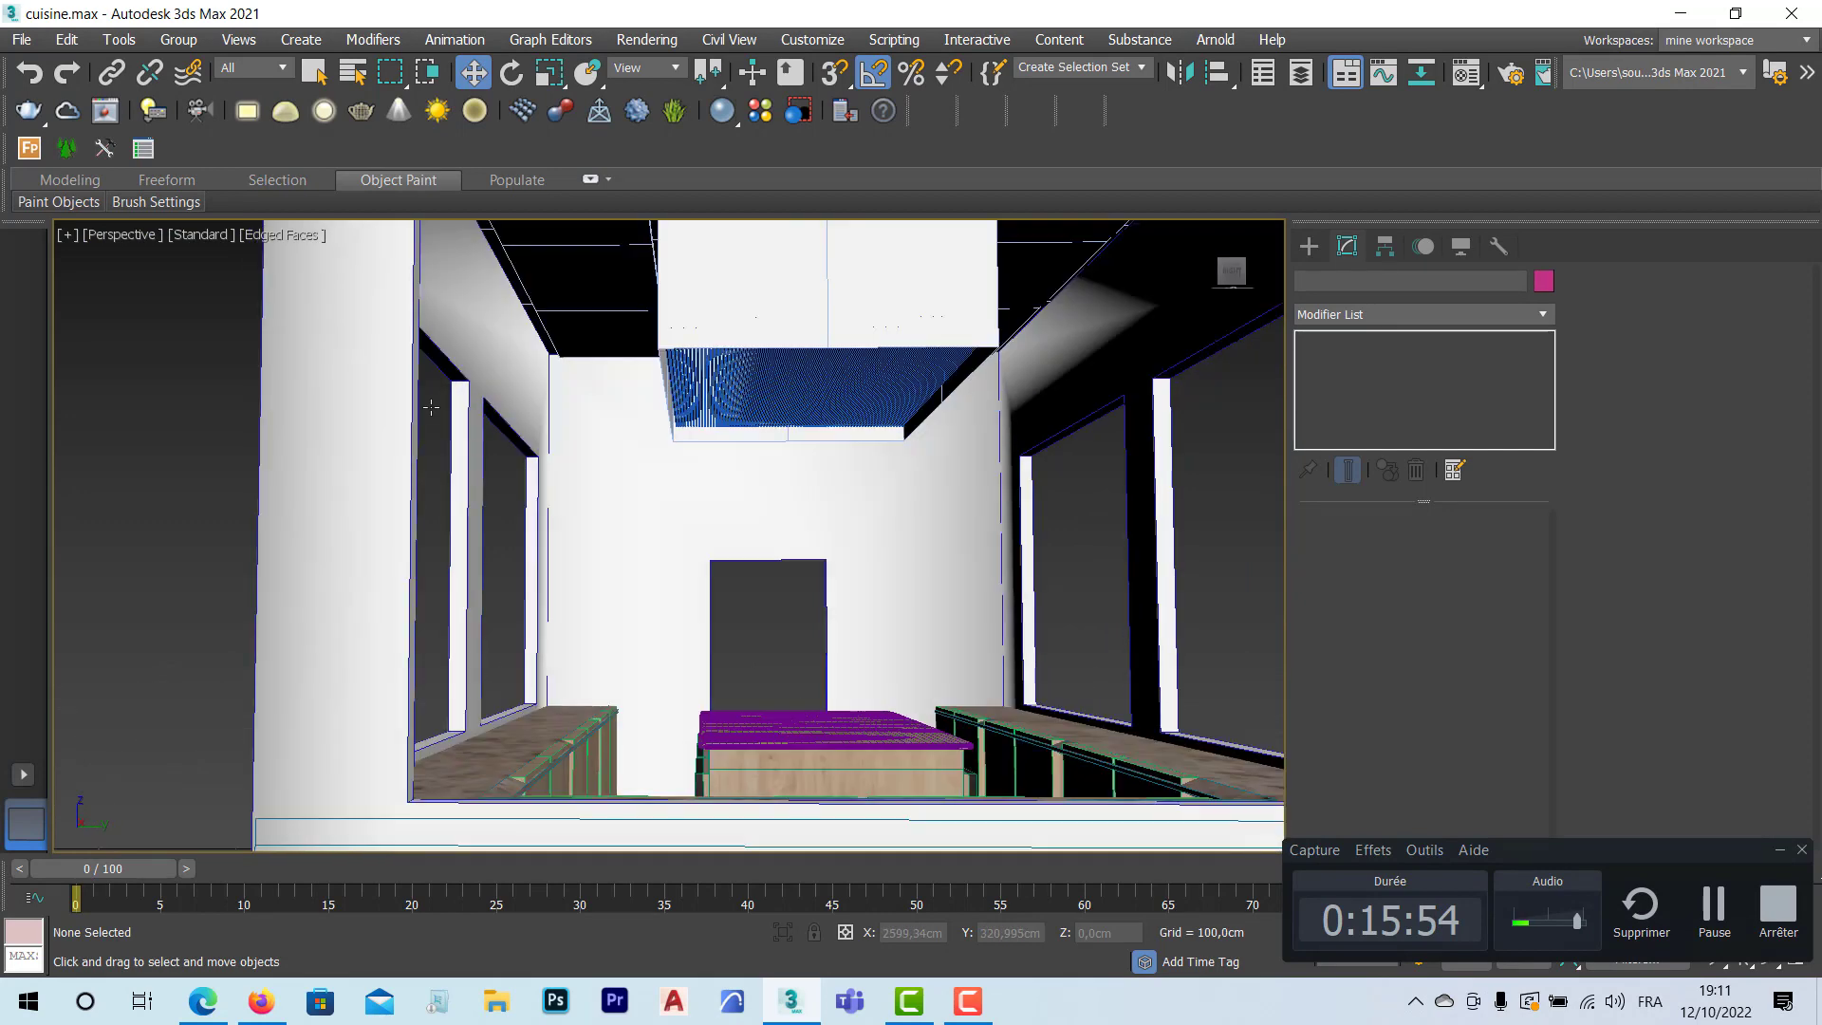
pyautogui.click(861, 531)
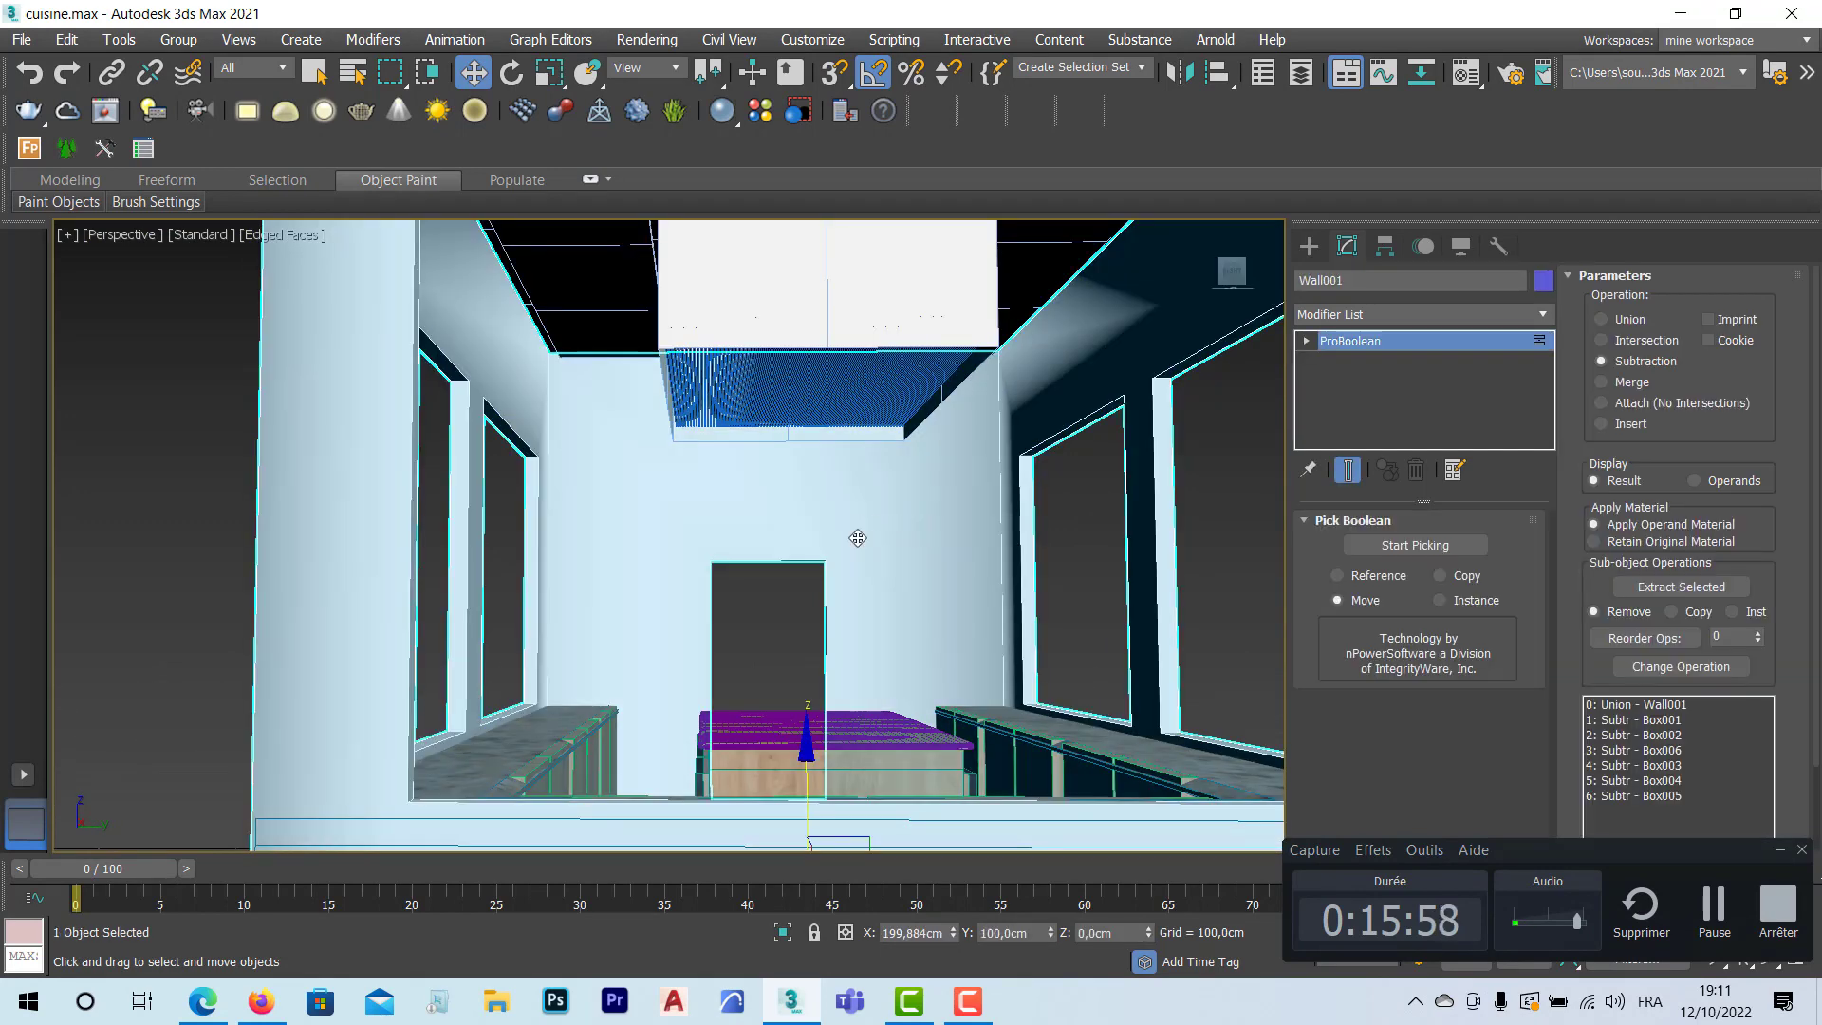
pyautogui.press('m')
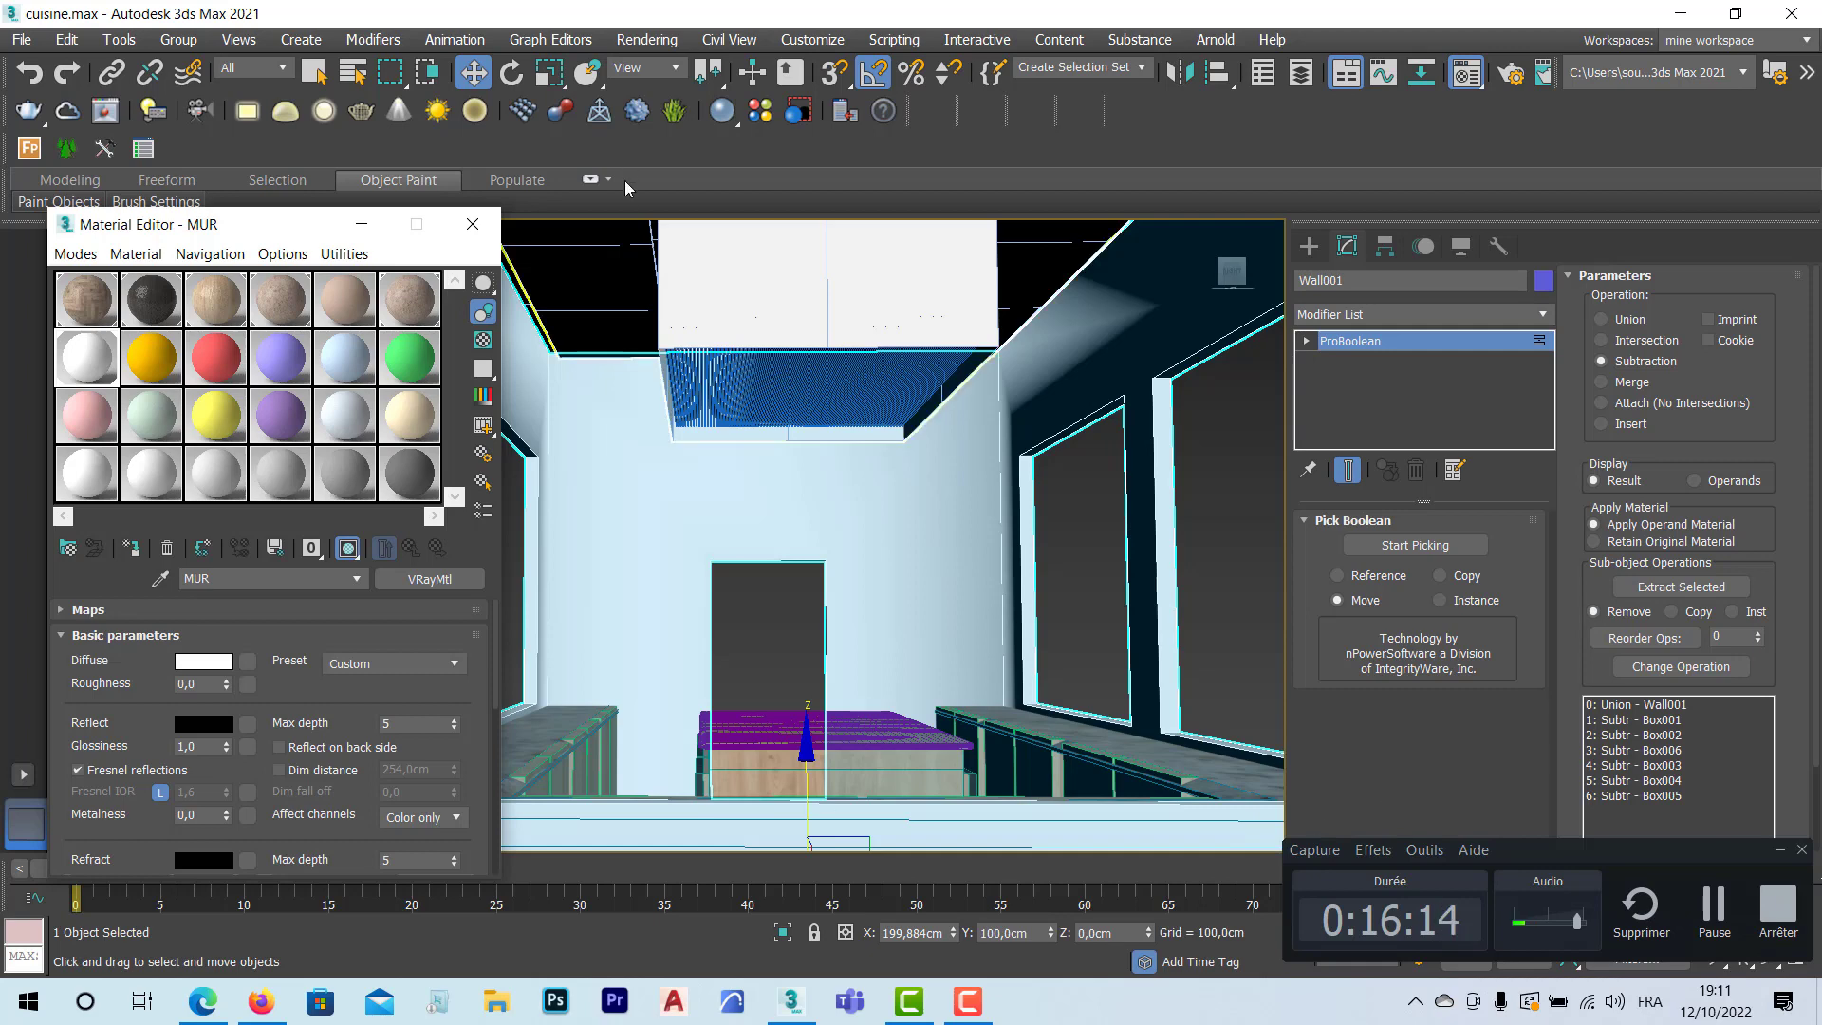
pyautogui.click(848, 523)
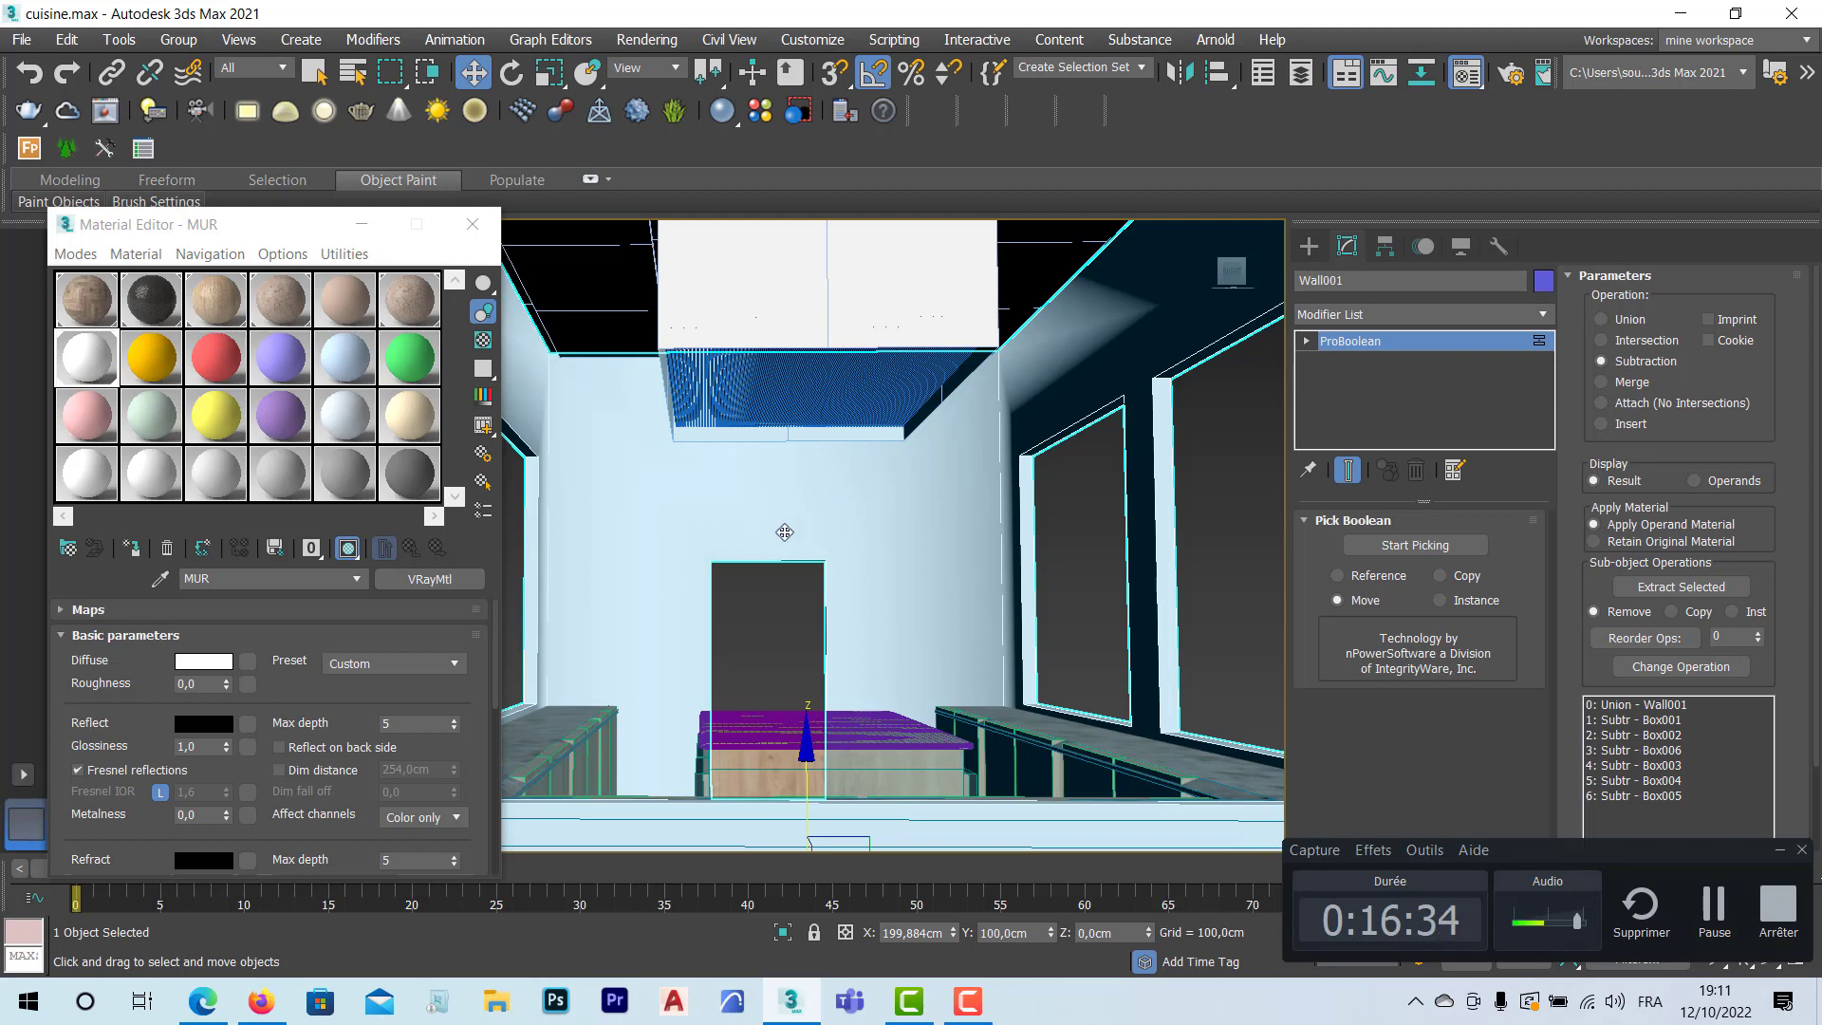
pyautogui.click(360, 228)
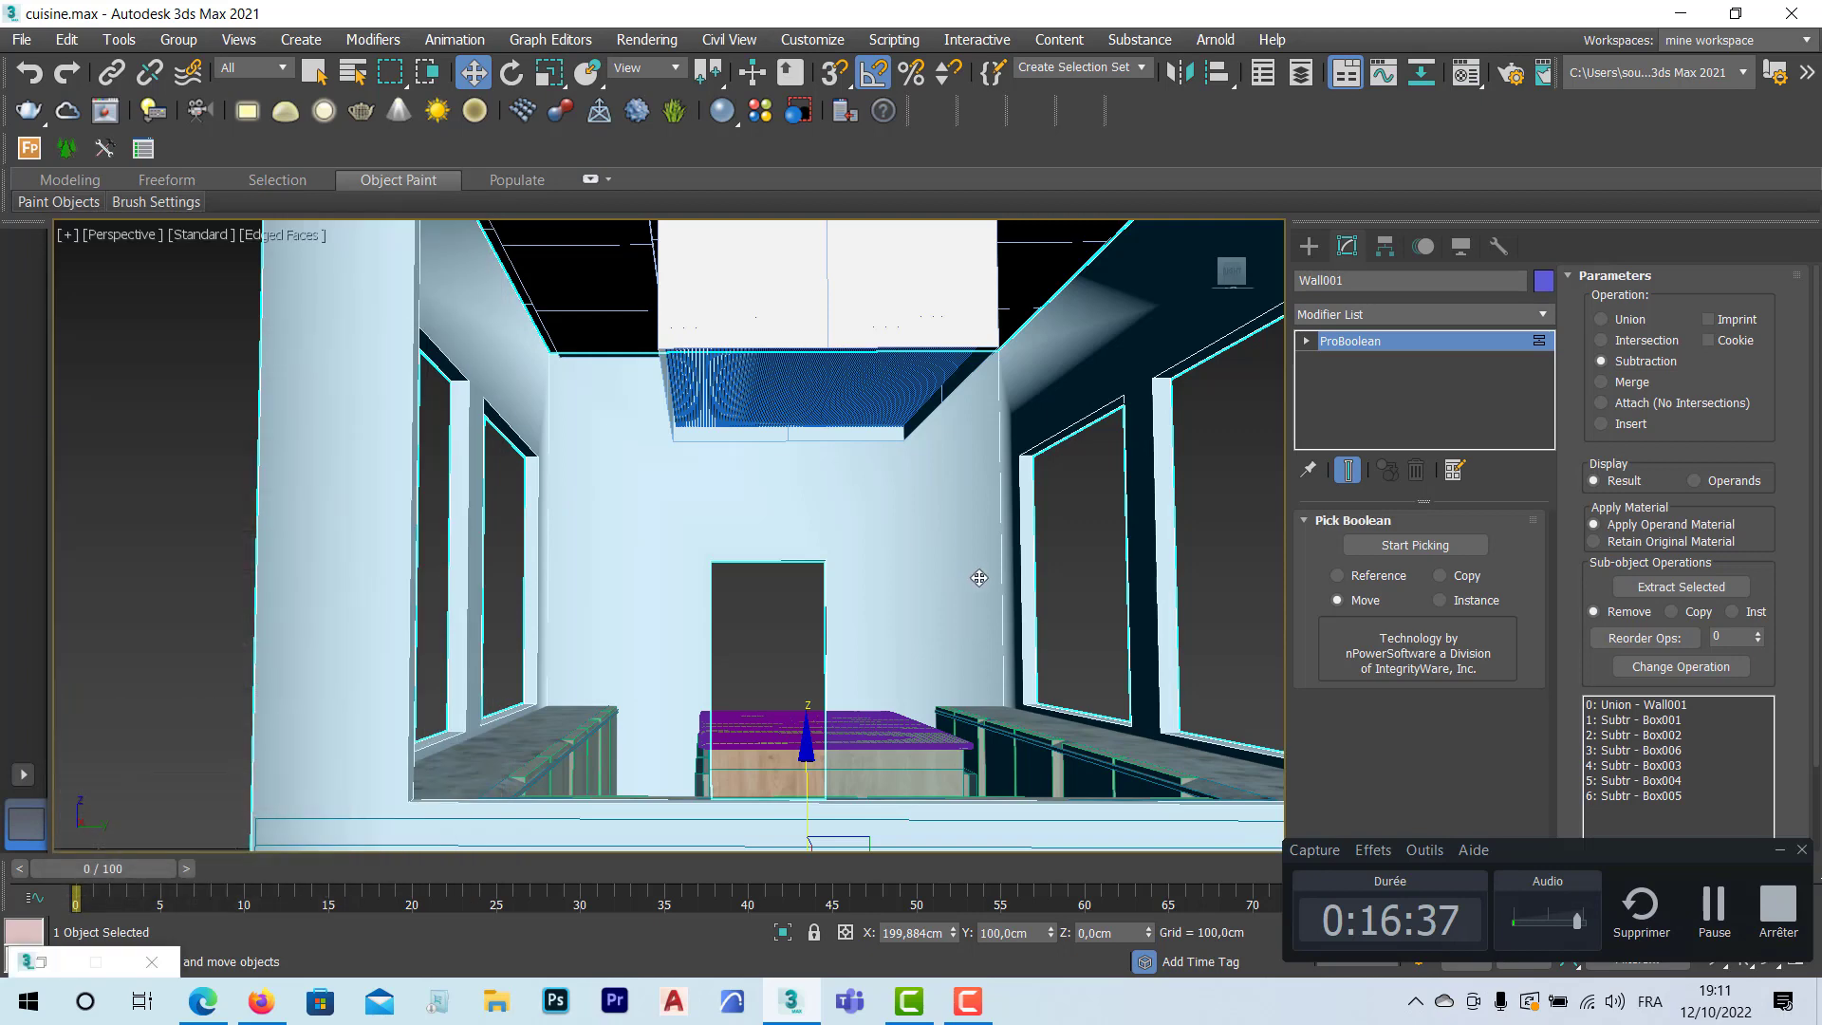
# Step: Isolate the wall object and bring the inner face of the doorway wall into view from above
pyautogui.click(782, 933)
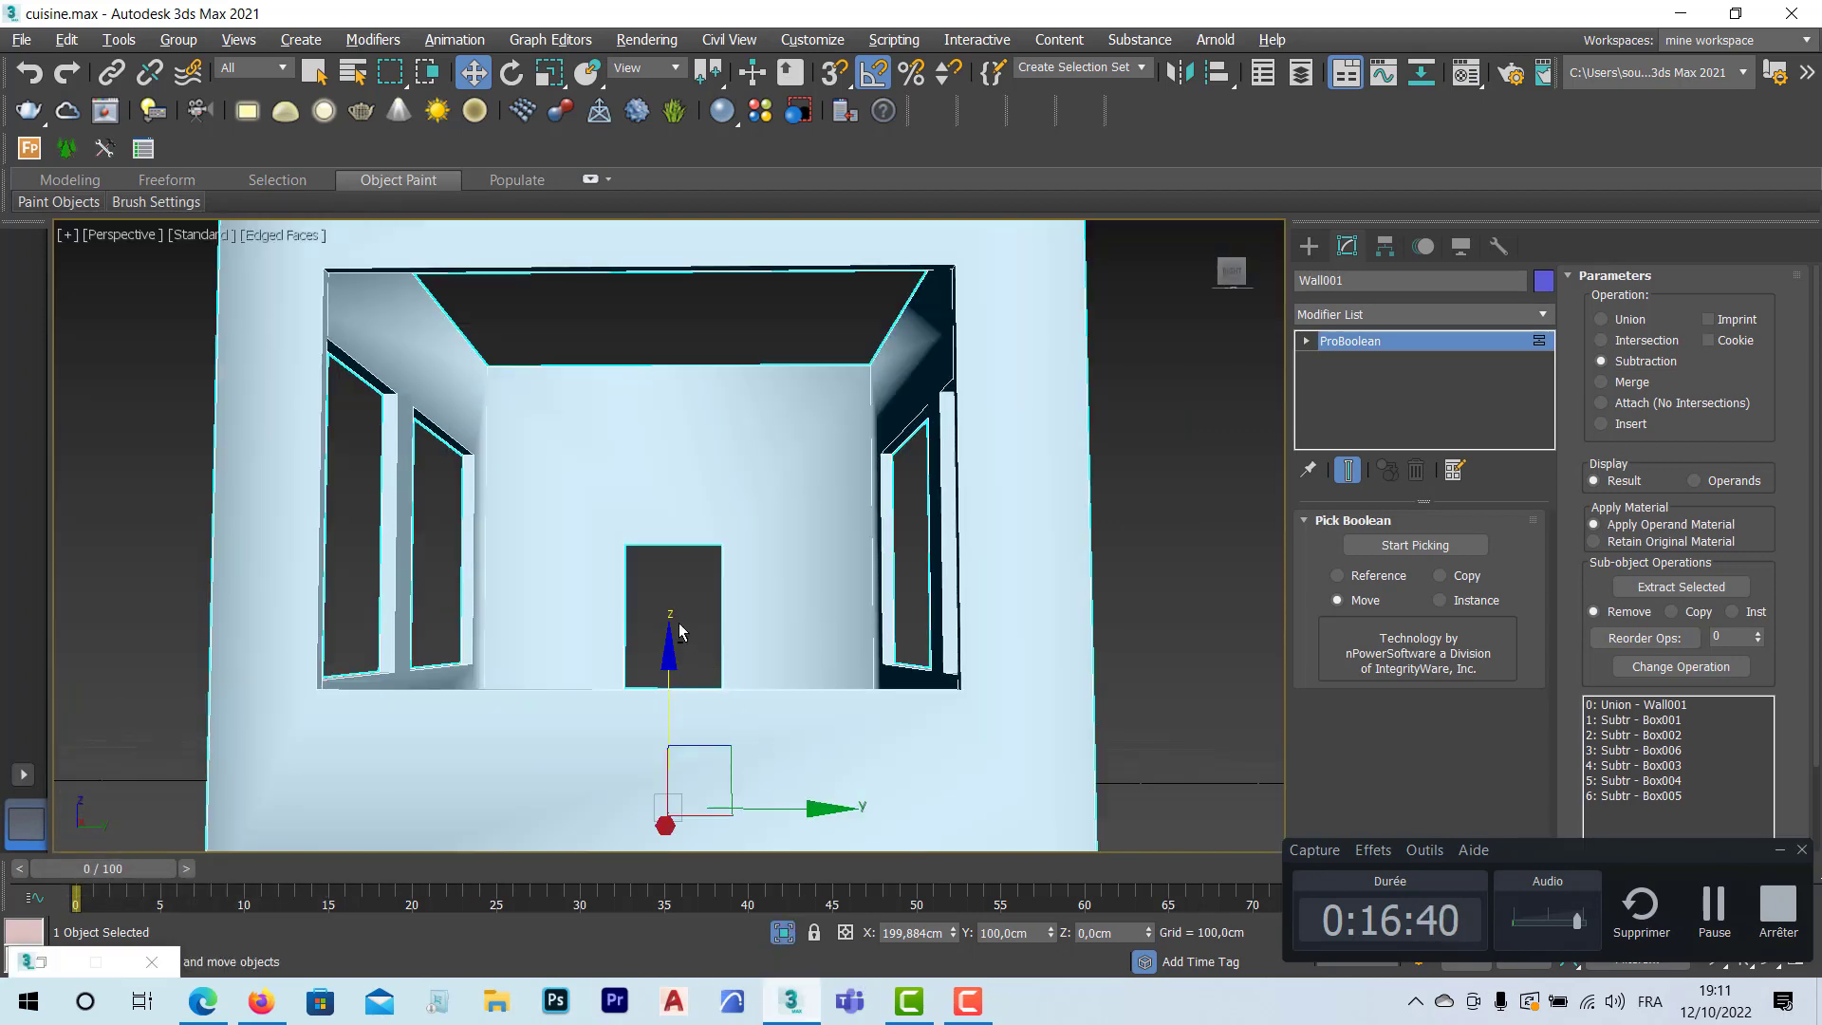
pyautogui.keyDown('alt'); pyautogui.moveTo(679, 630); pyautogui.dragTo(691, 706, button='middle'); pyautogui.keyUp('alt')
pyautogui.scroll(-4, 680, 618)
pyautogui.moveTo(692, 443); pyautogui.dragTo(689, 743, button='middle')
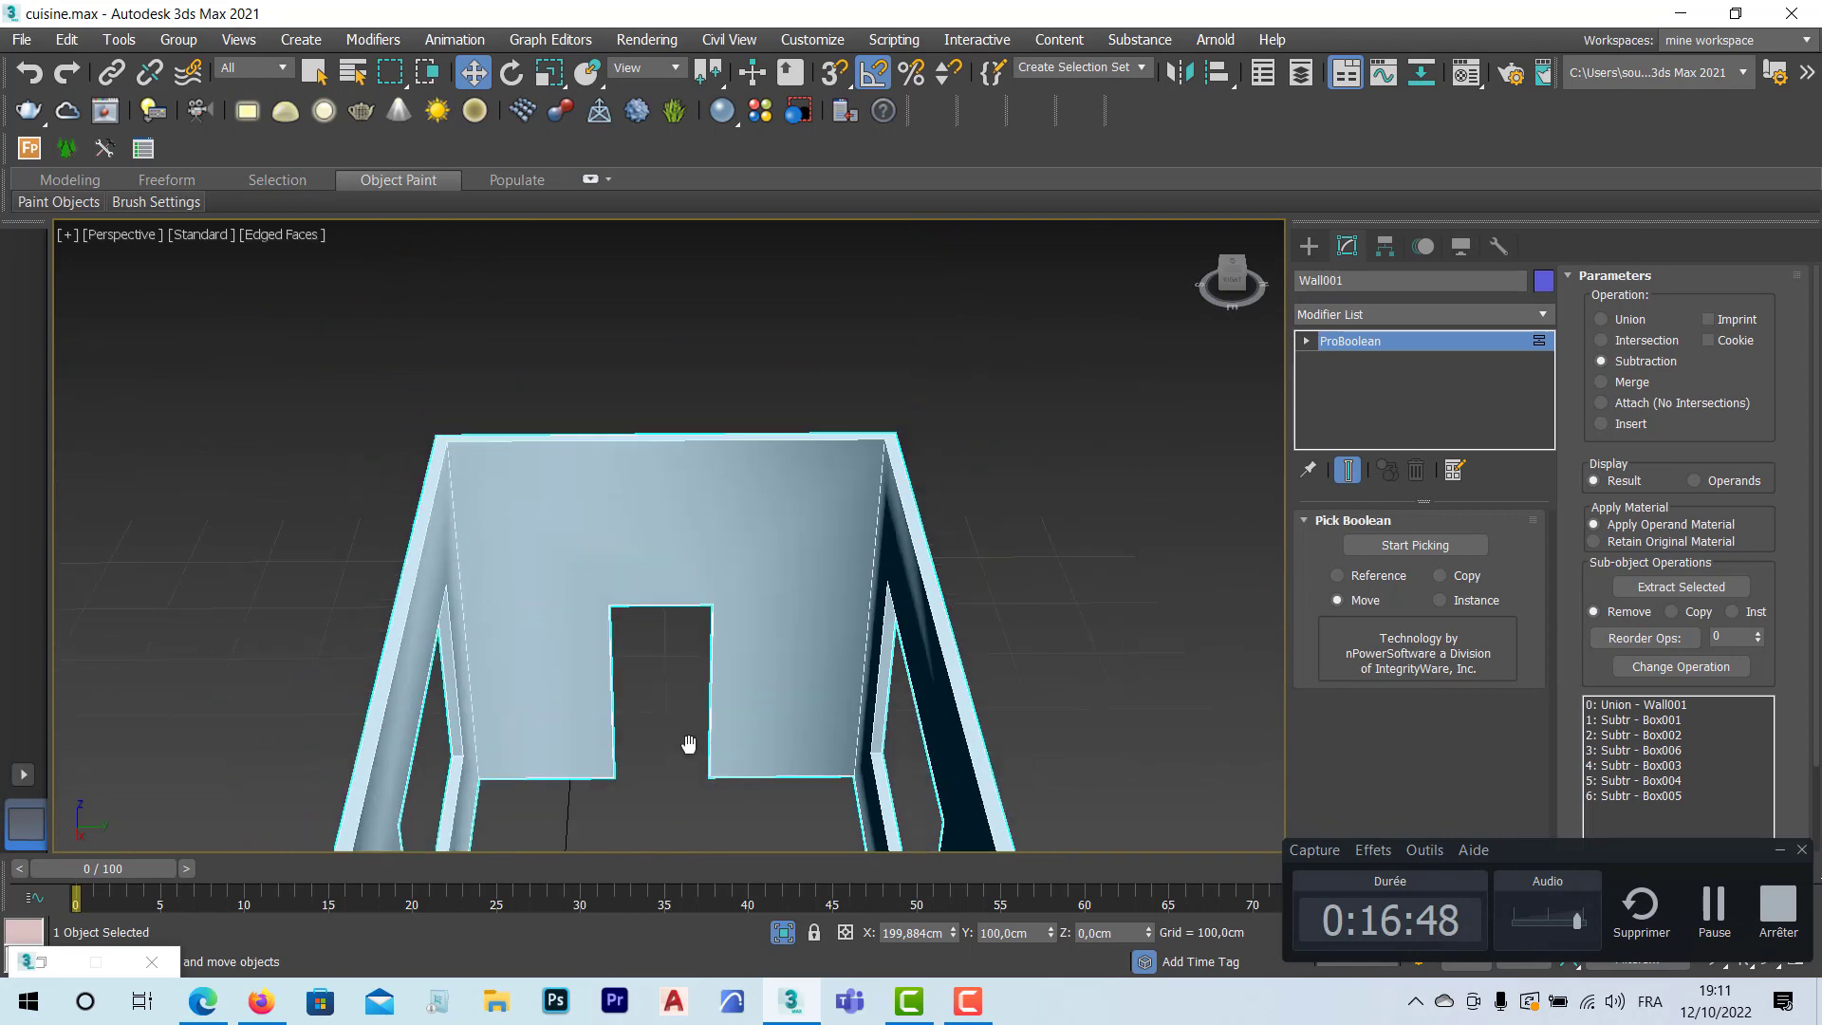
pyautogui.scroll(3, 690, 664)
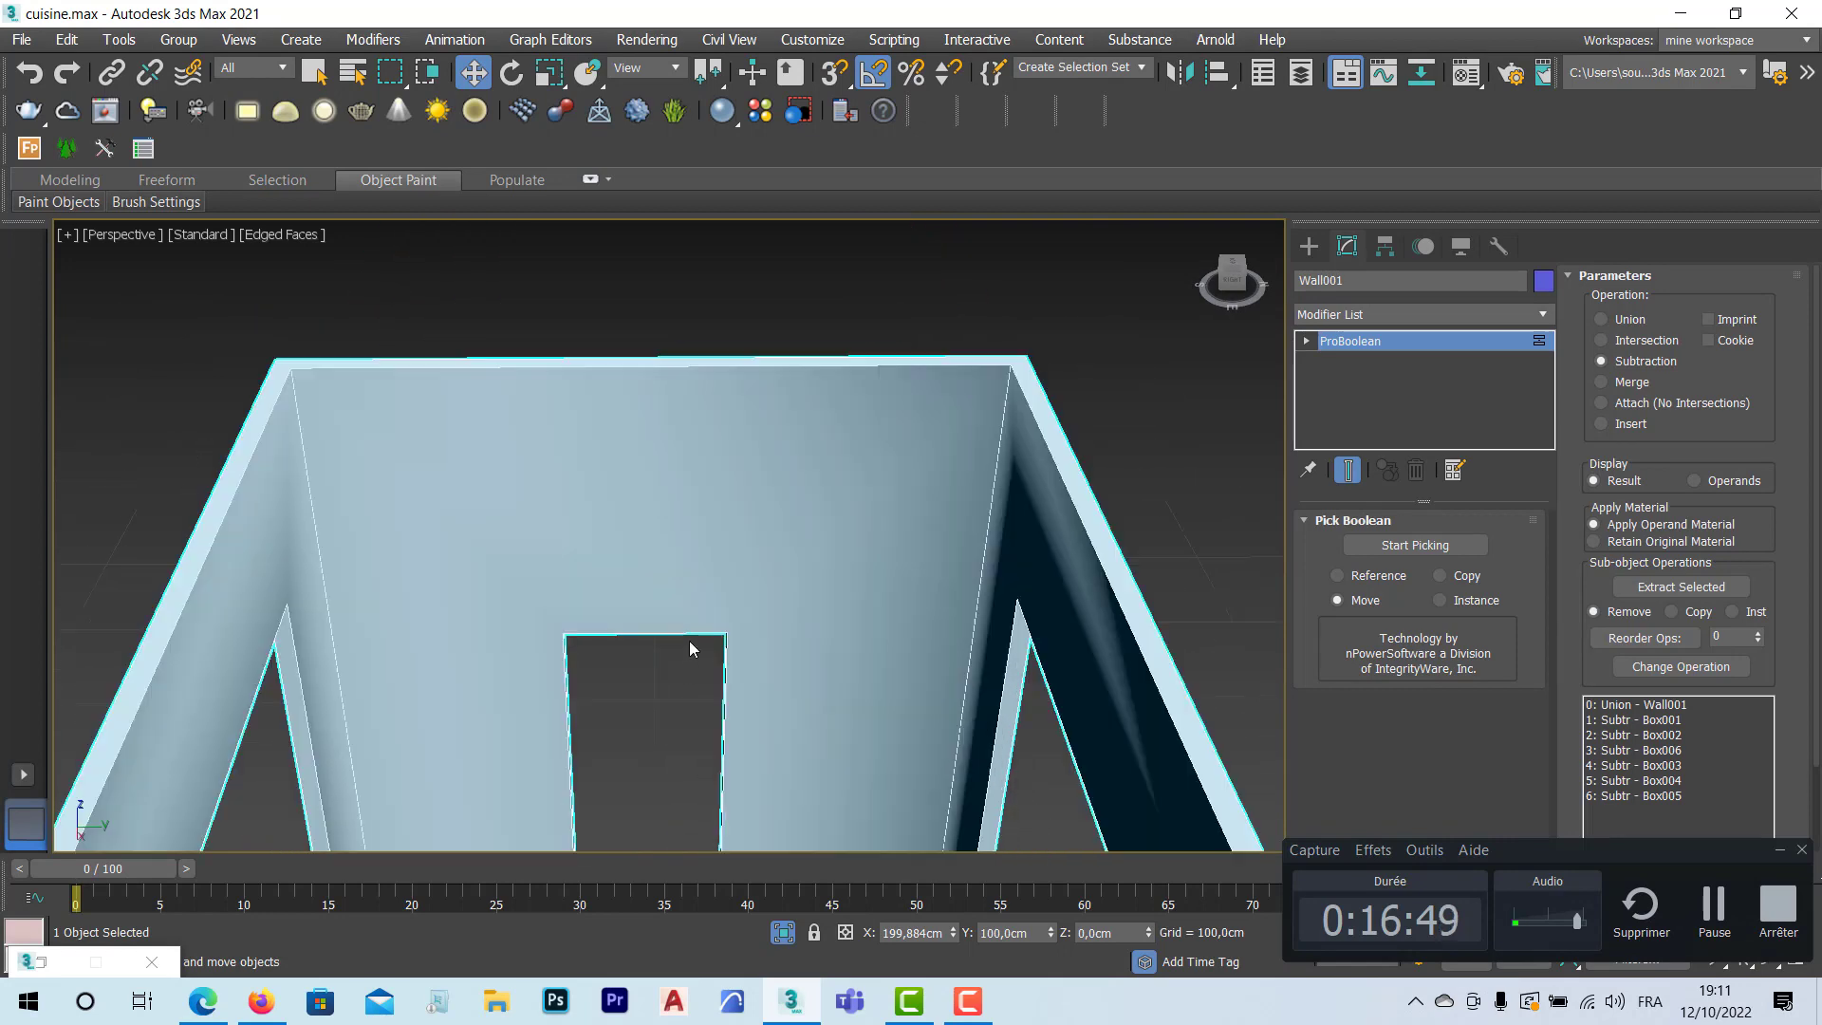
# Step: Try the Plane tool with AutoGrid on the inner face of the doorway wall
pyautogui.click(1308, 246)
pyautogui.click(1376, 382)
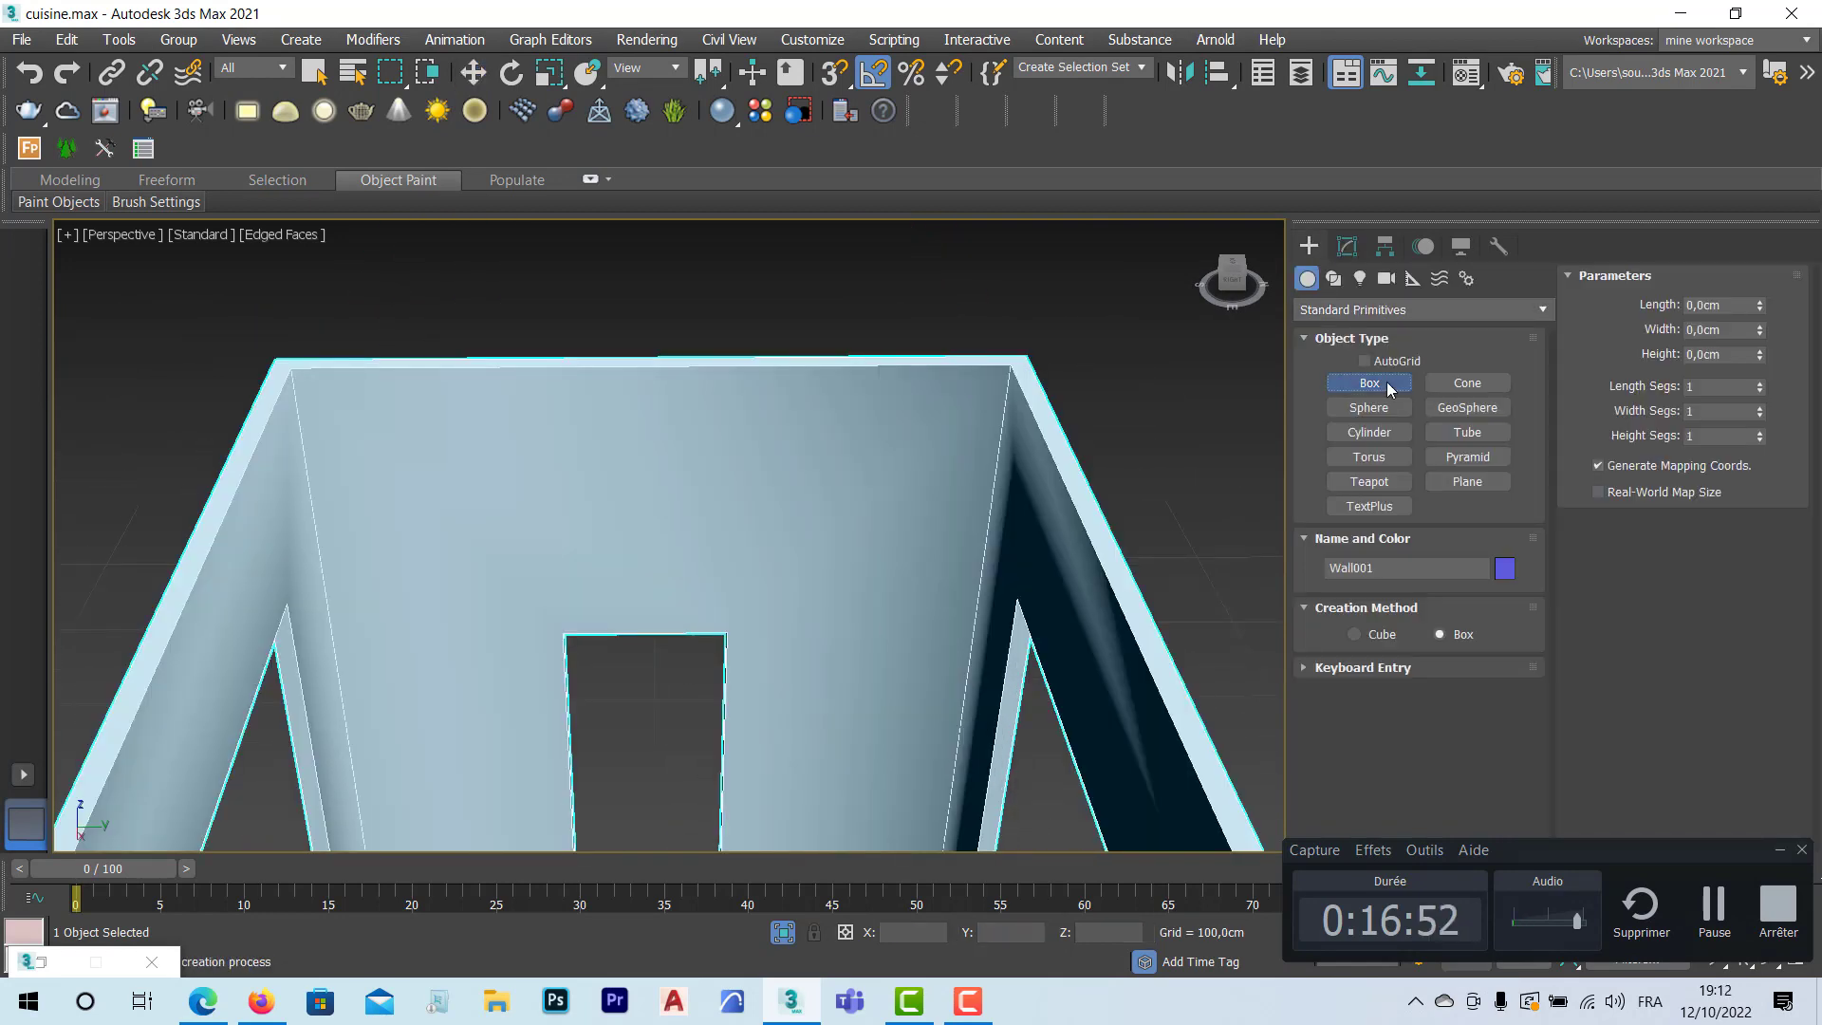
pyautogui.click(1469, 482)
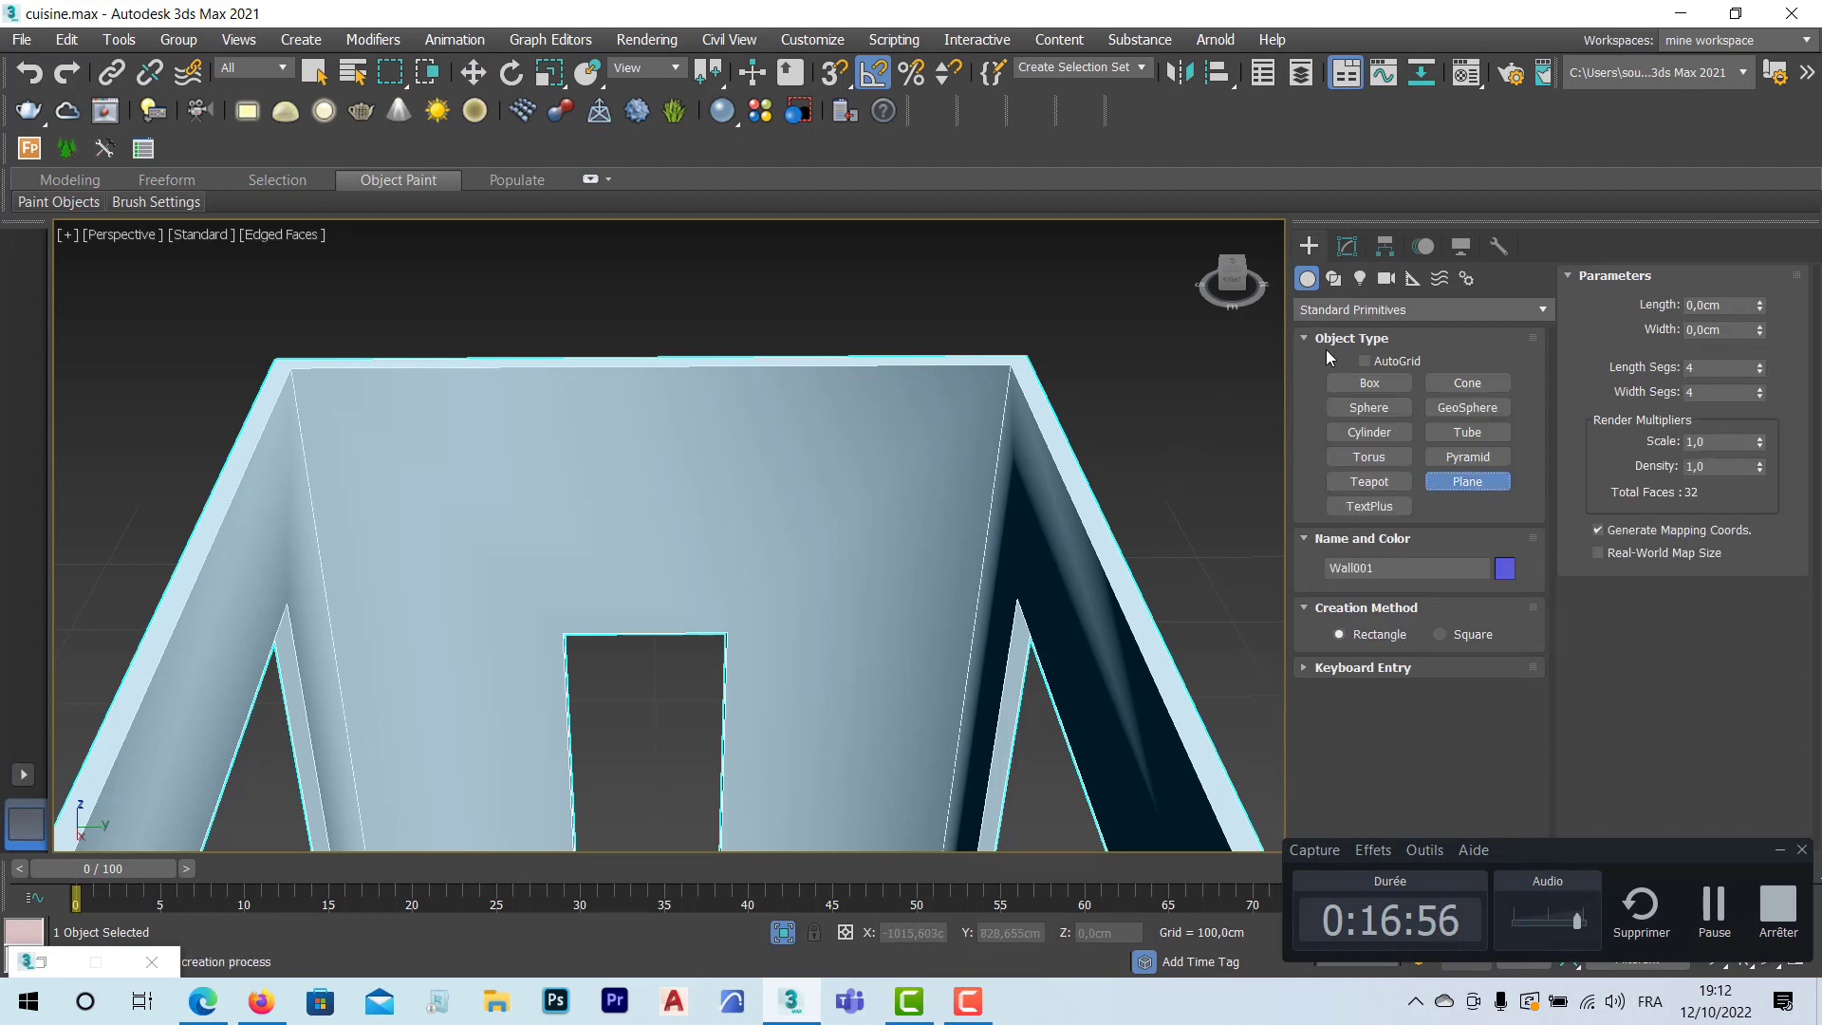
pyautogui.click(1363, 361)
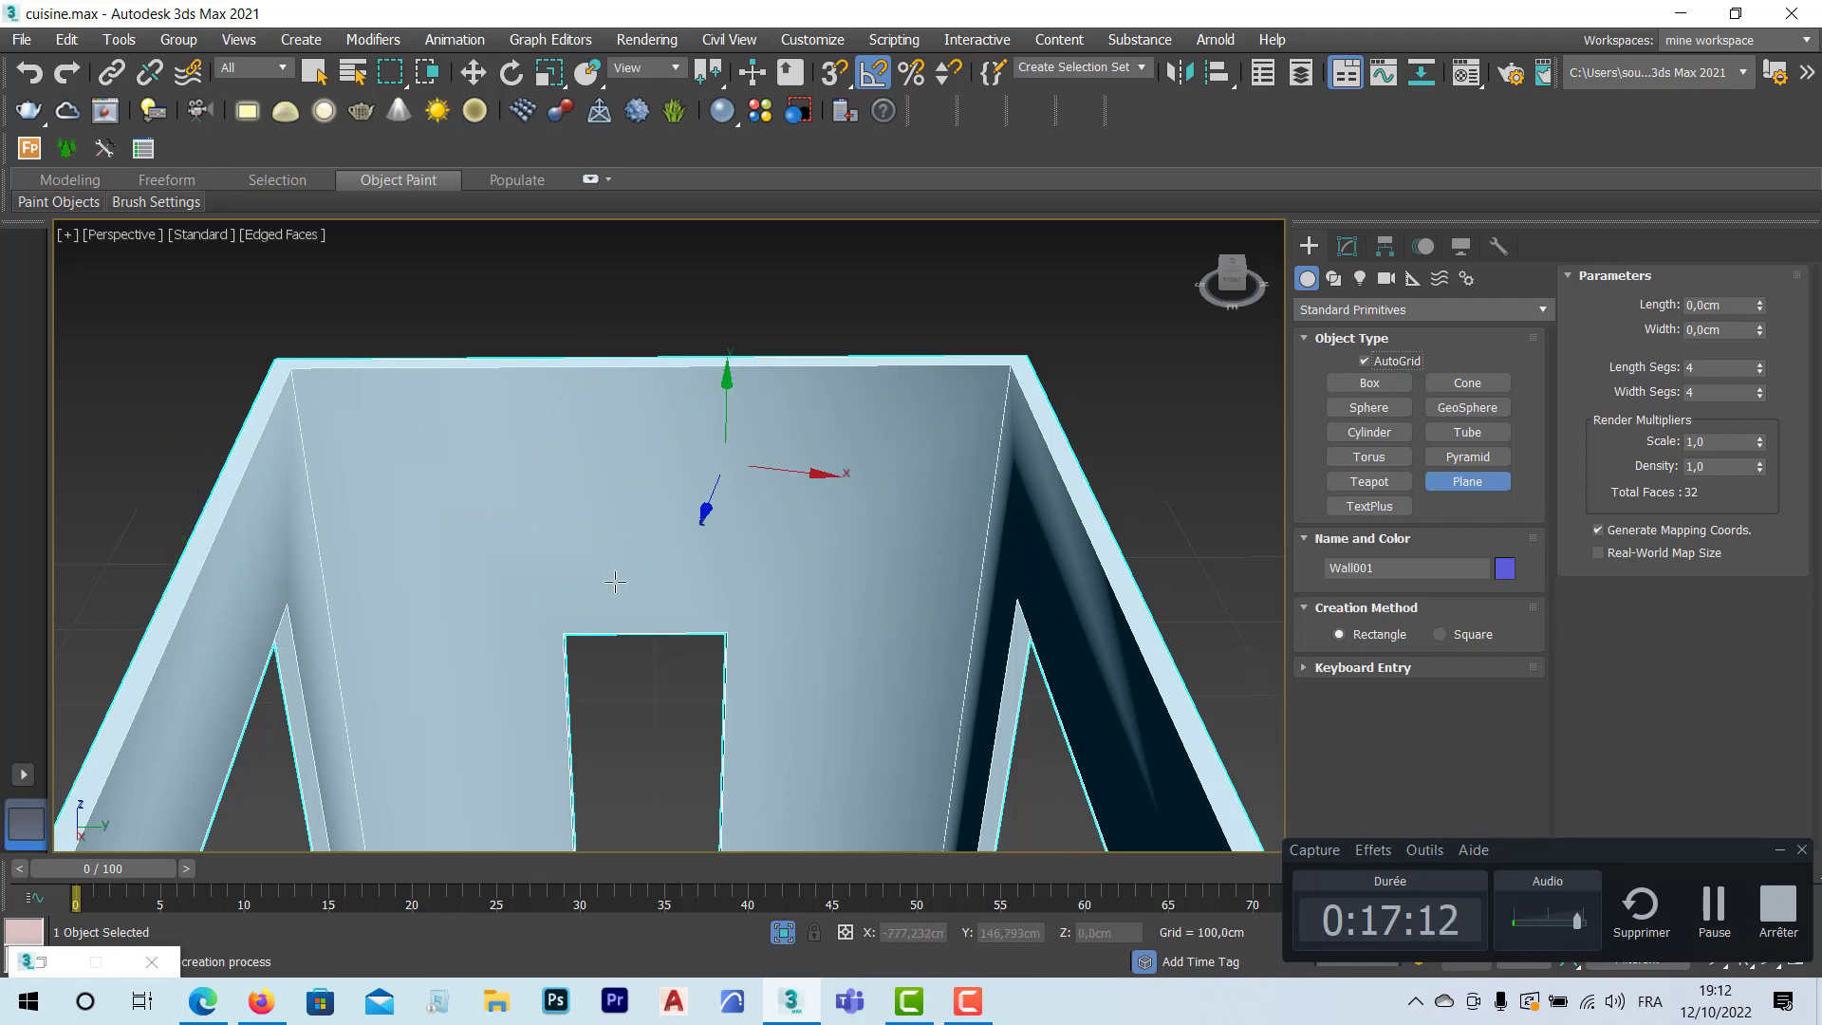
pyautogui.click(1473, 484)
# Step: Try drawing a plane about 403 cm by 143 cm over the wall section beside the doorway in the Left view
pyautogui.hotkey('alt', 'w')
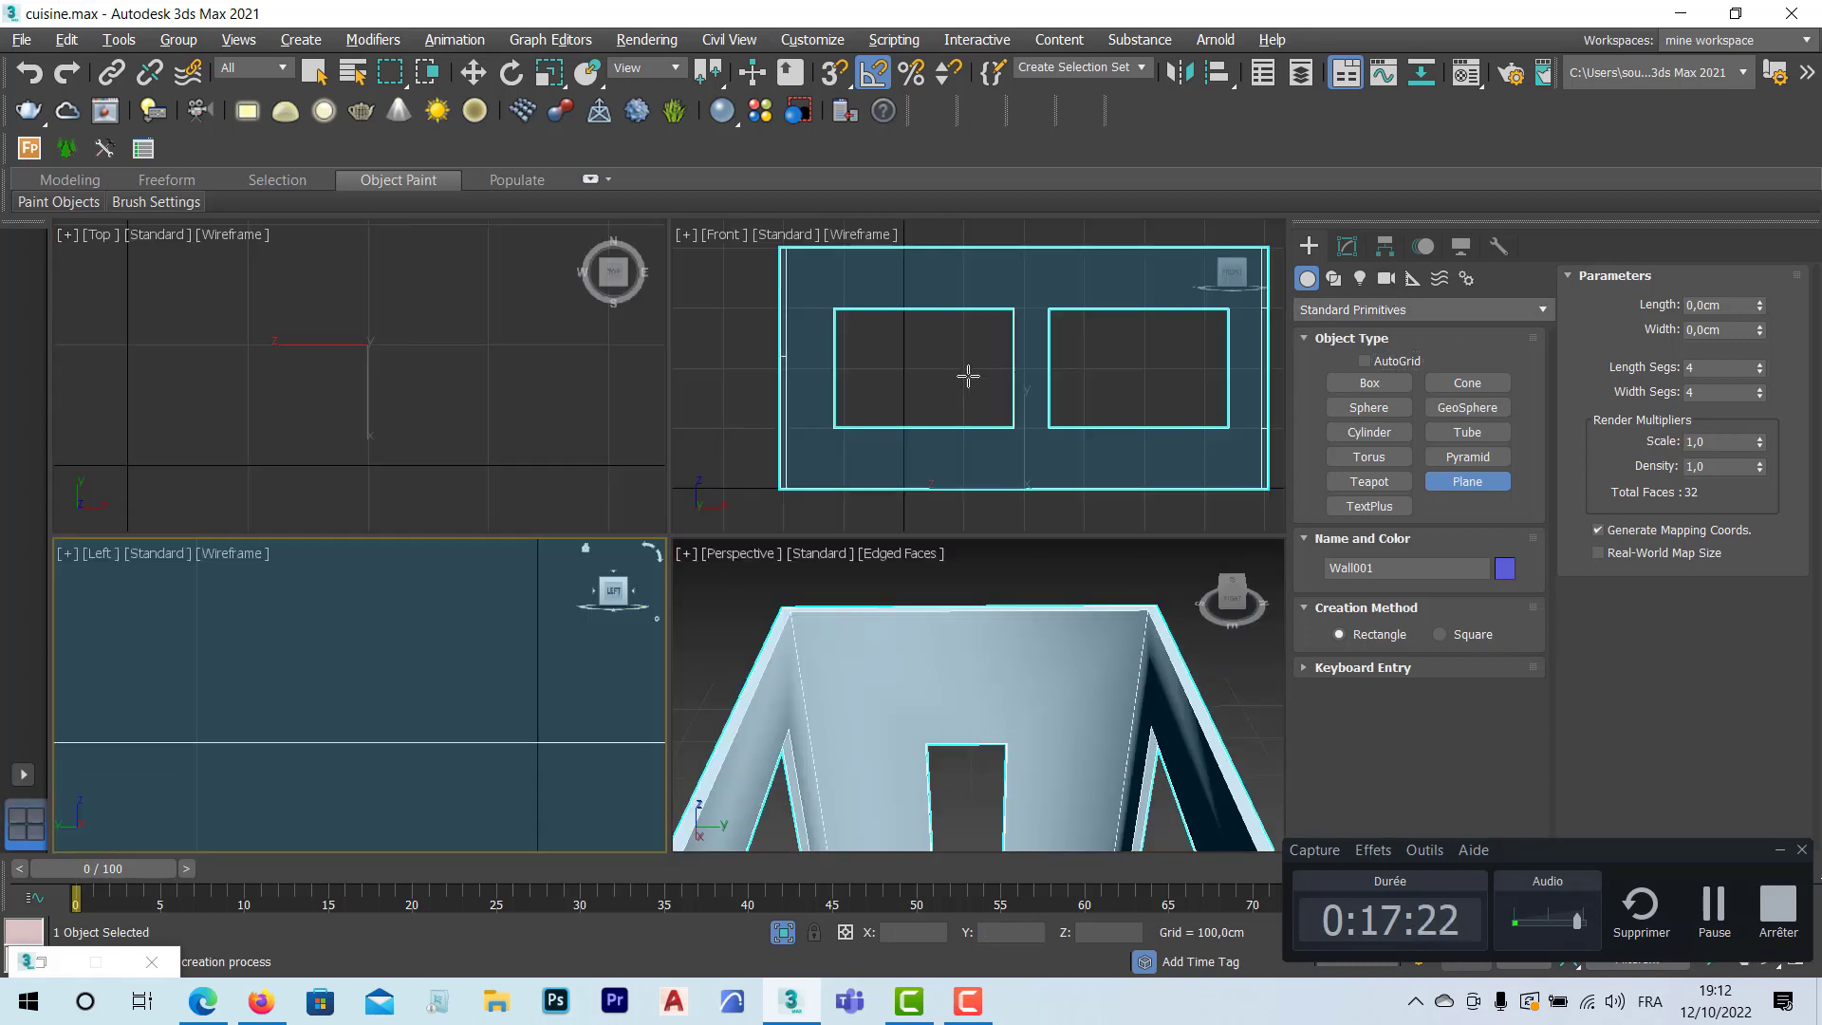
pyautogui.scroll(-6, 414, 670)
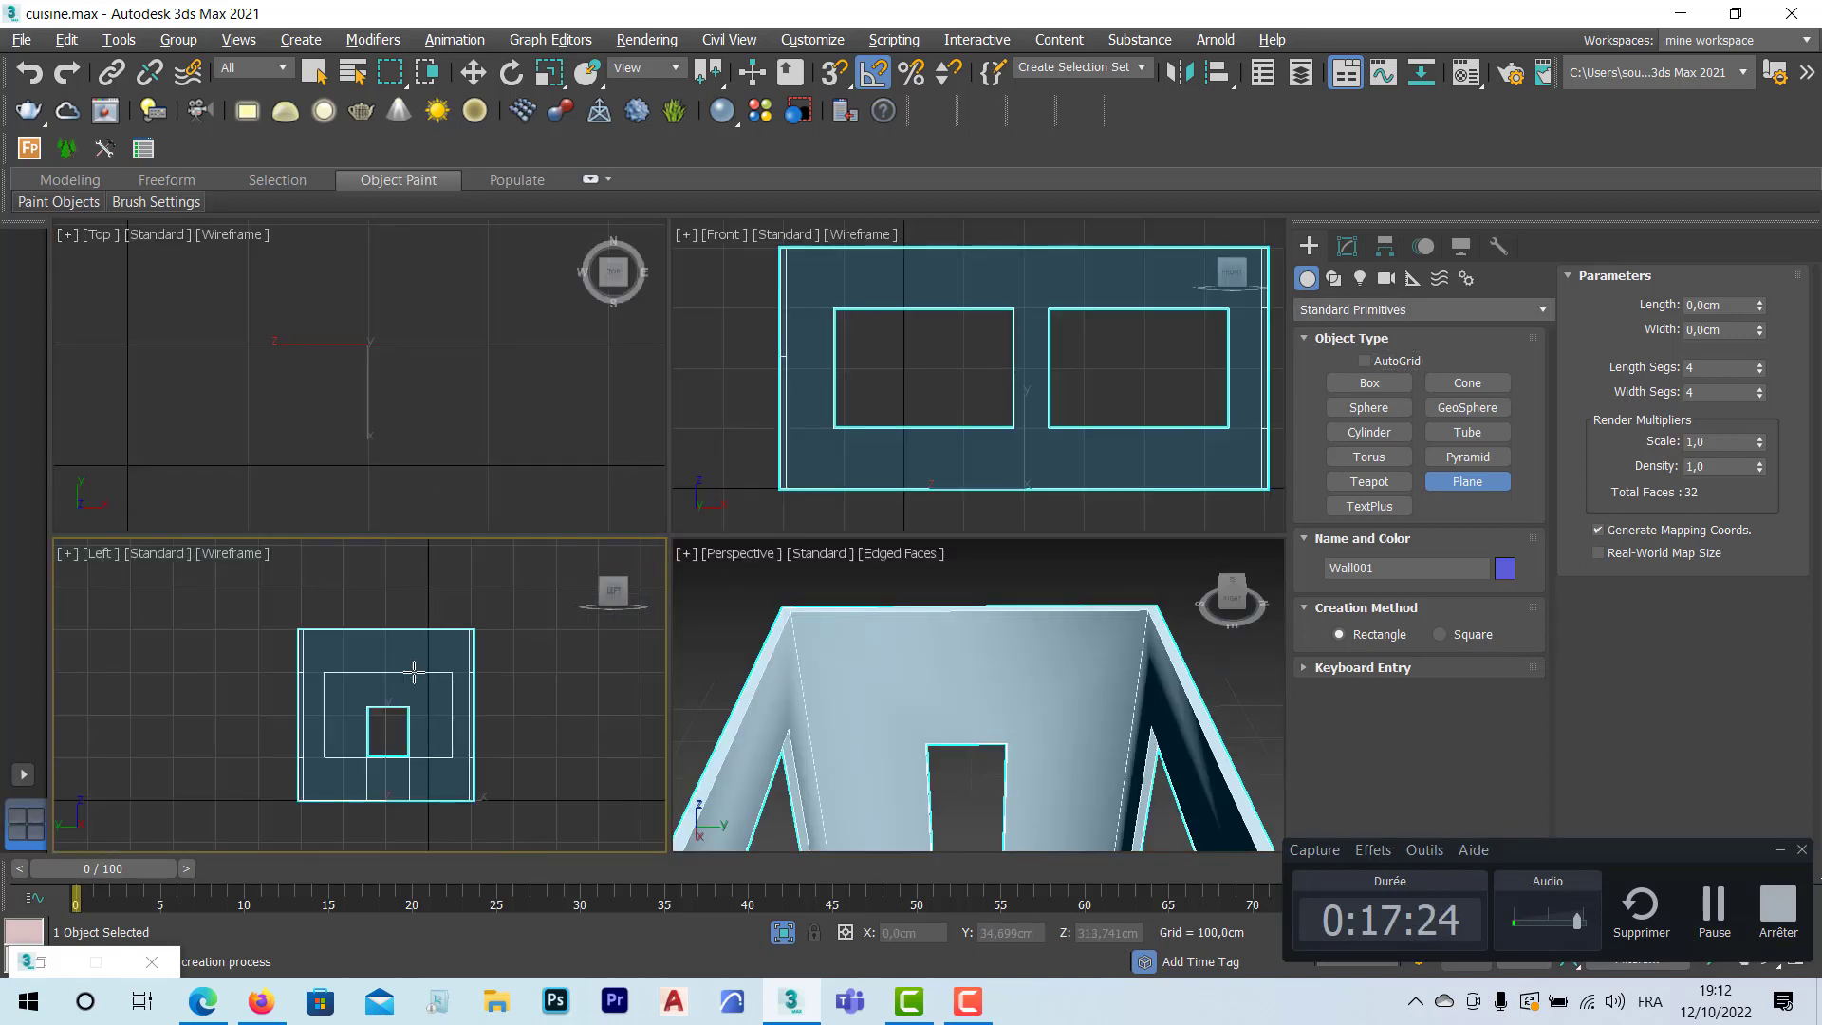
pyautogui.moveTo(413, 671); pyautogui.dragTo(428, 672, button='middle')
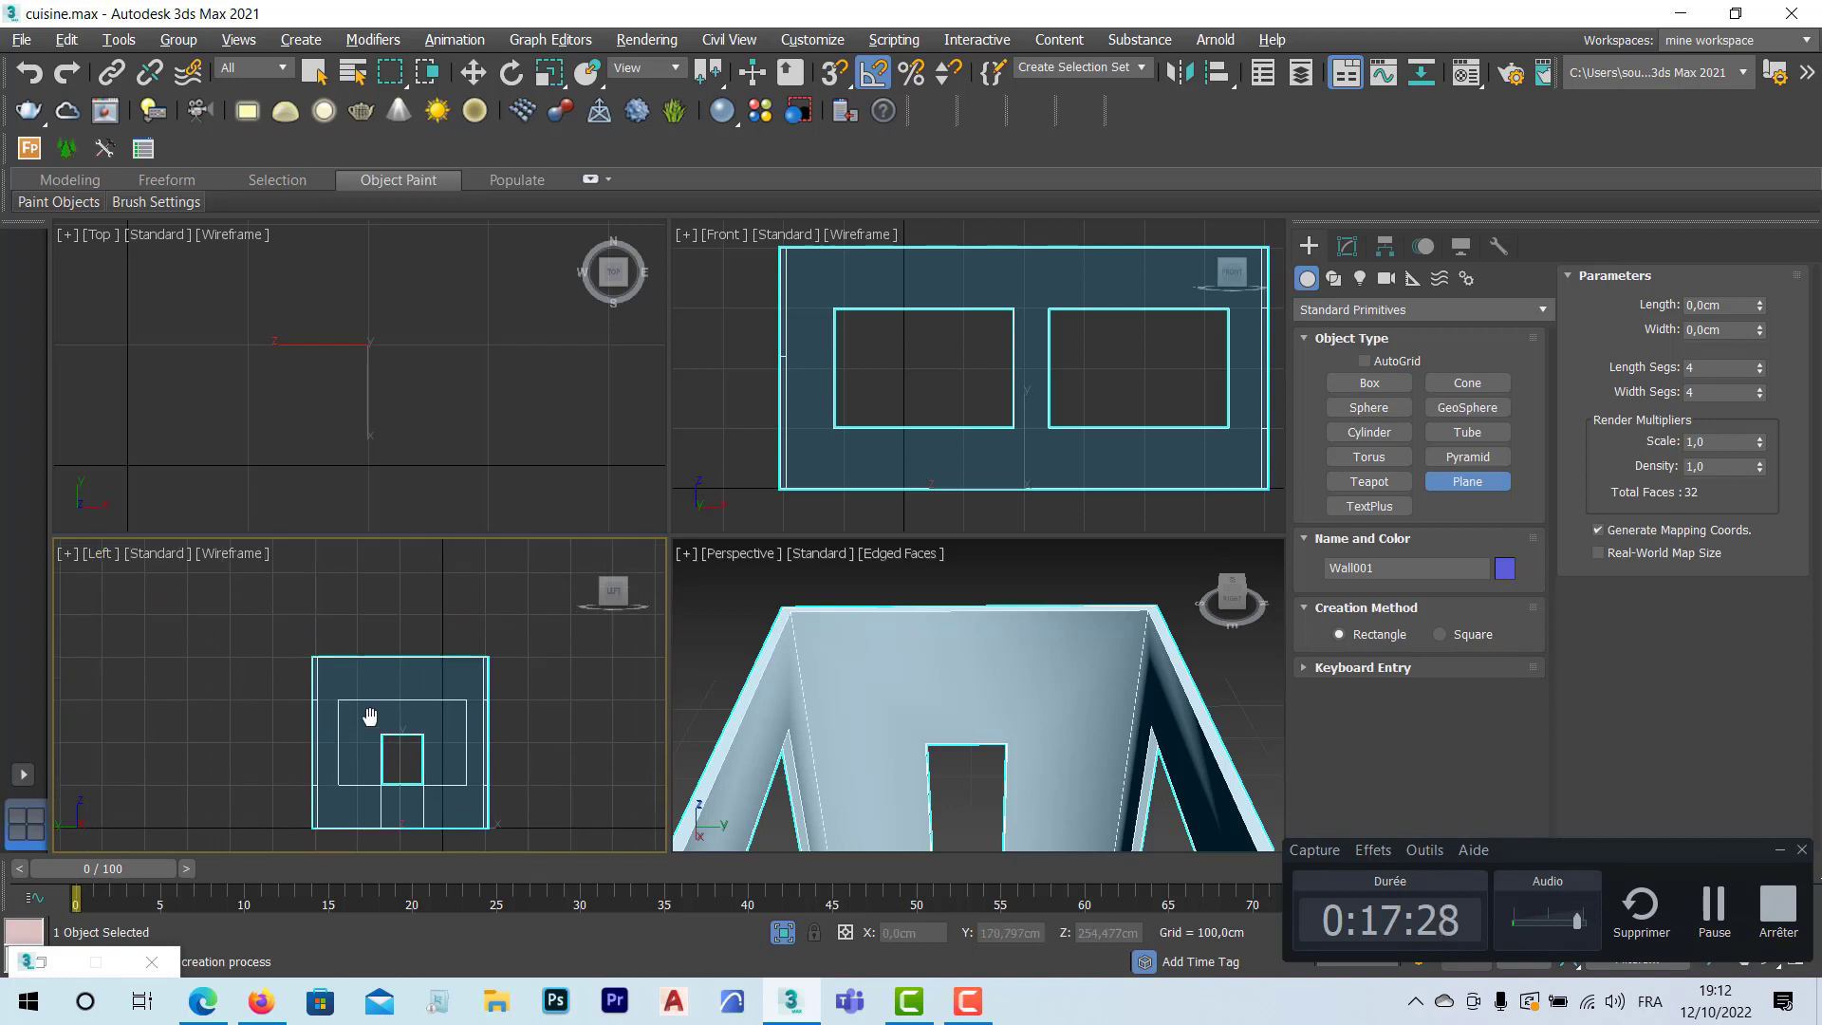
pyautogui.hotkey('alt', 'w')
pyautogui.scroll(5, 711, 656)
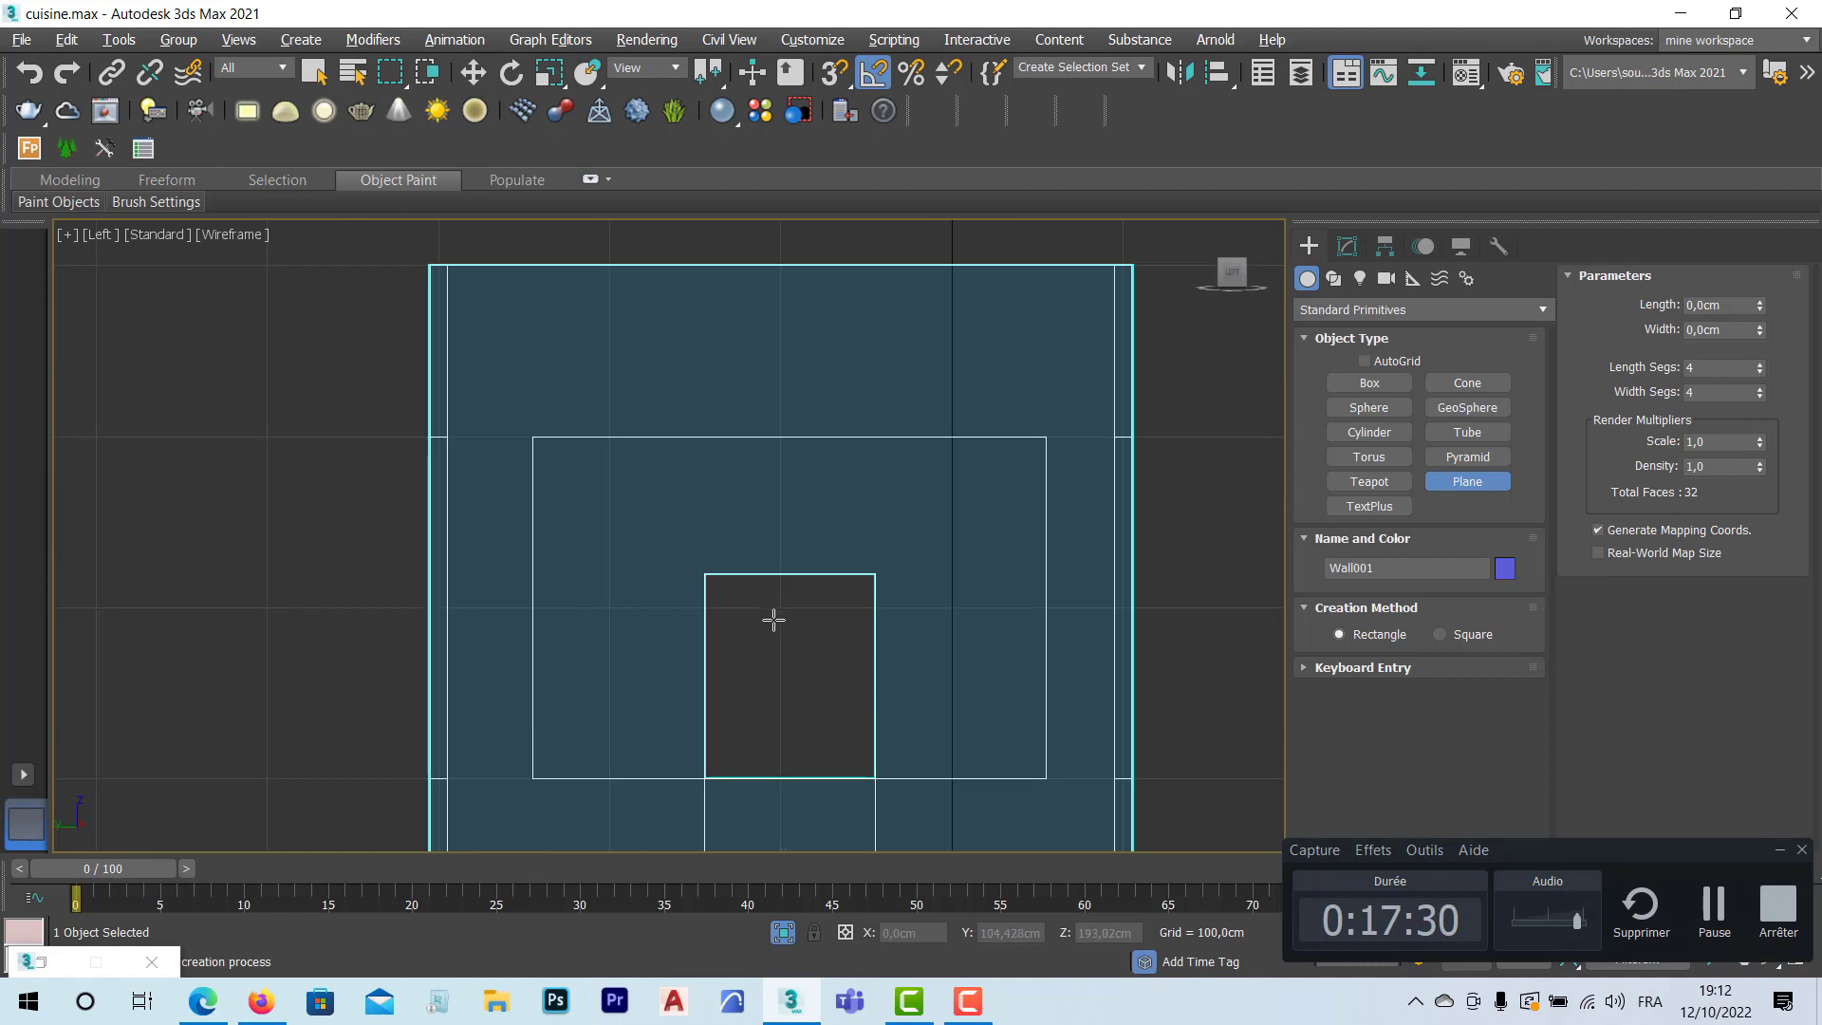
pyautogui.moveTo(772, 617); pyautogui.dragTo(611, 605, button='middle')
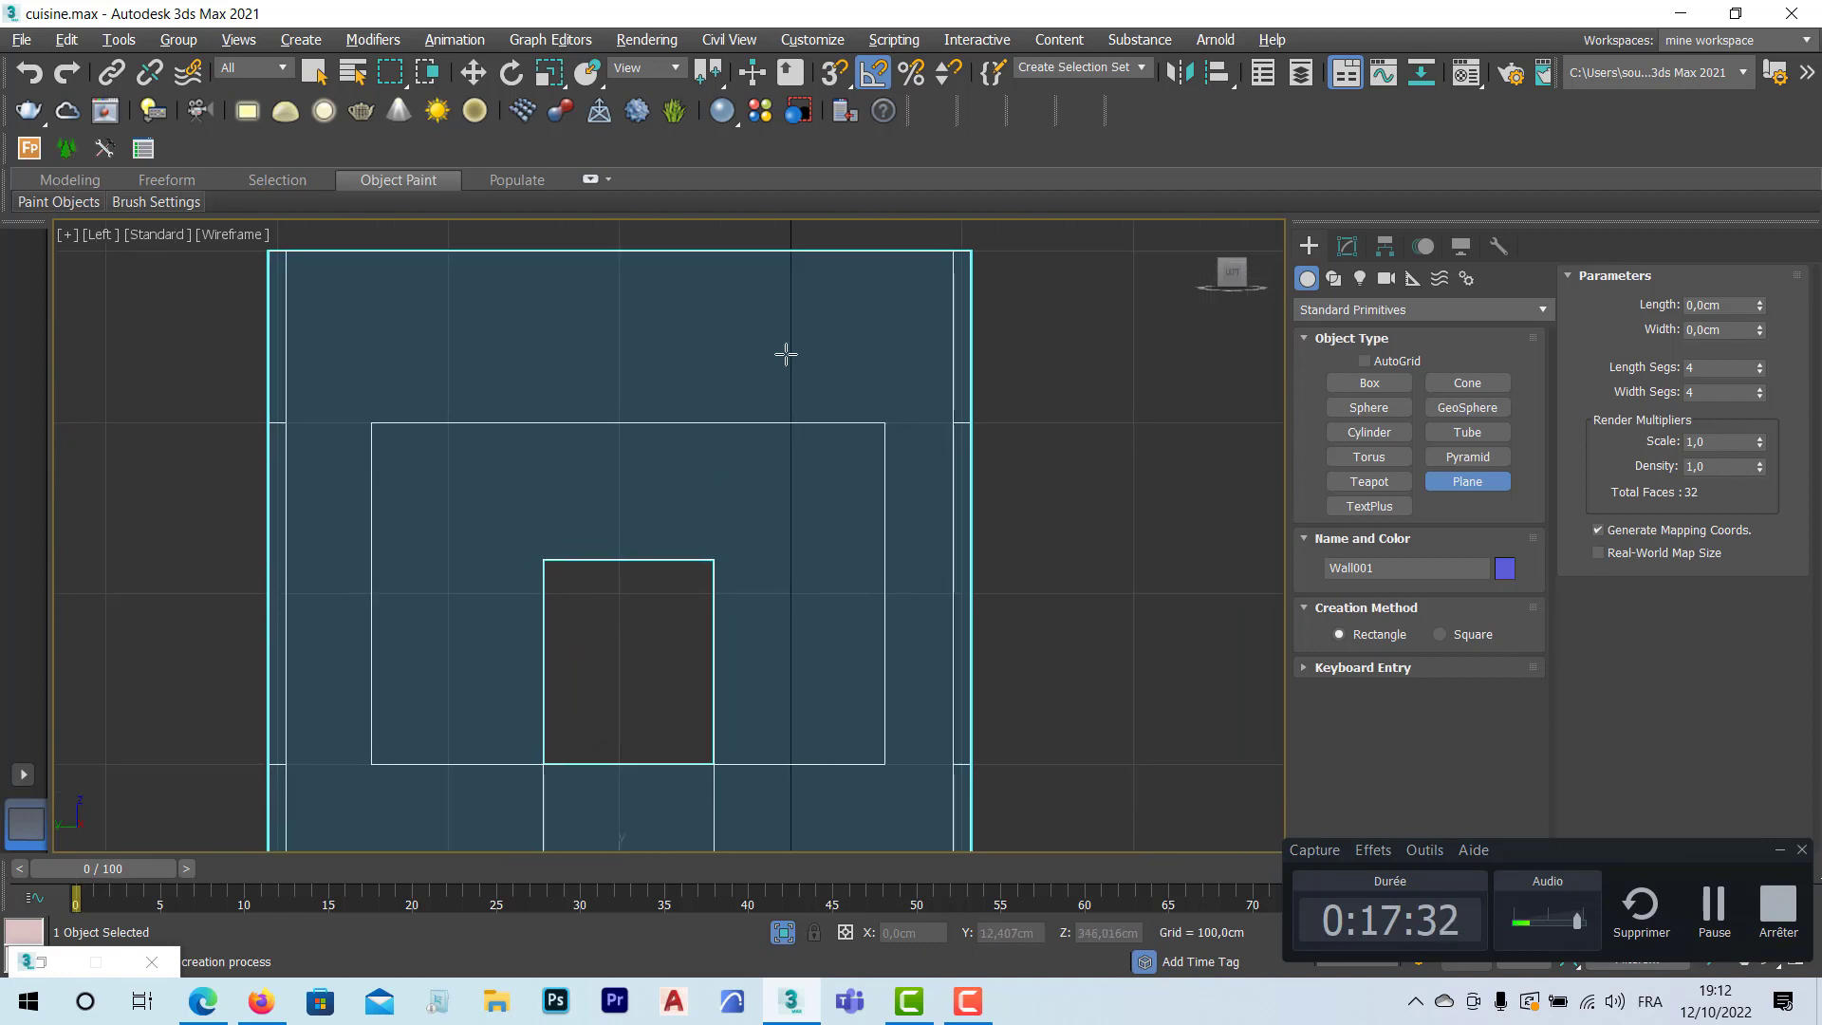
pyautogui.scroll(-2, 795, 375)
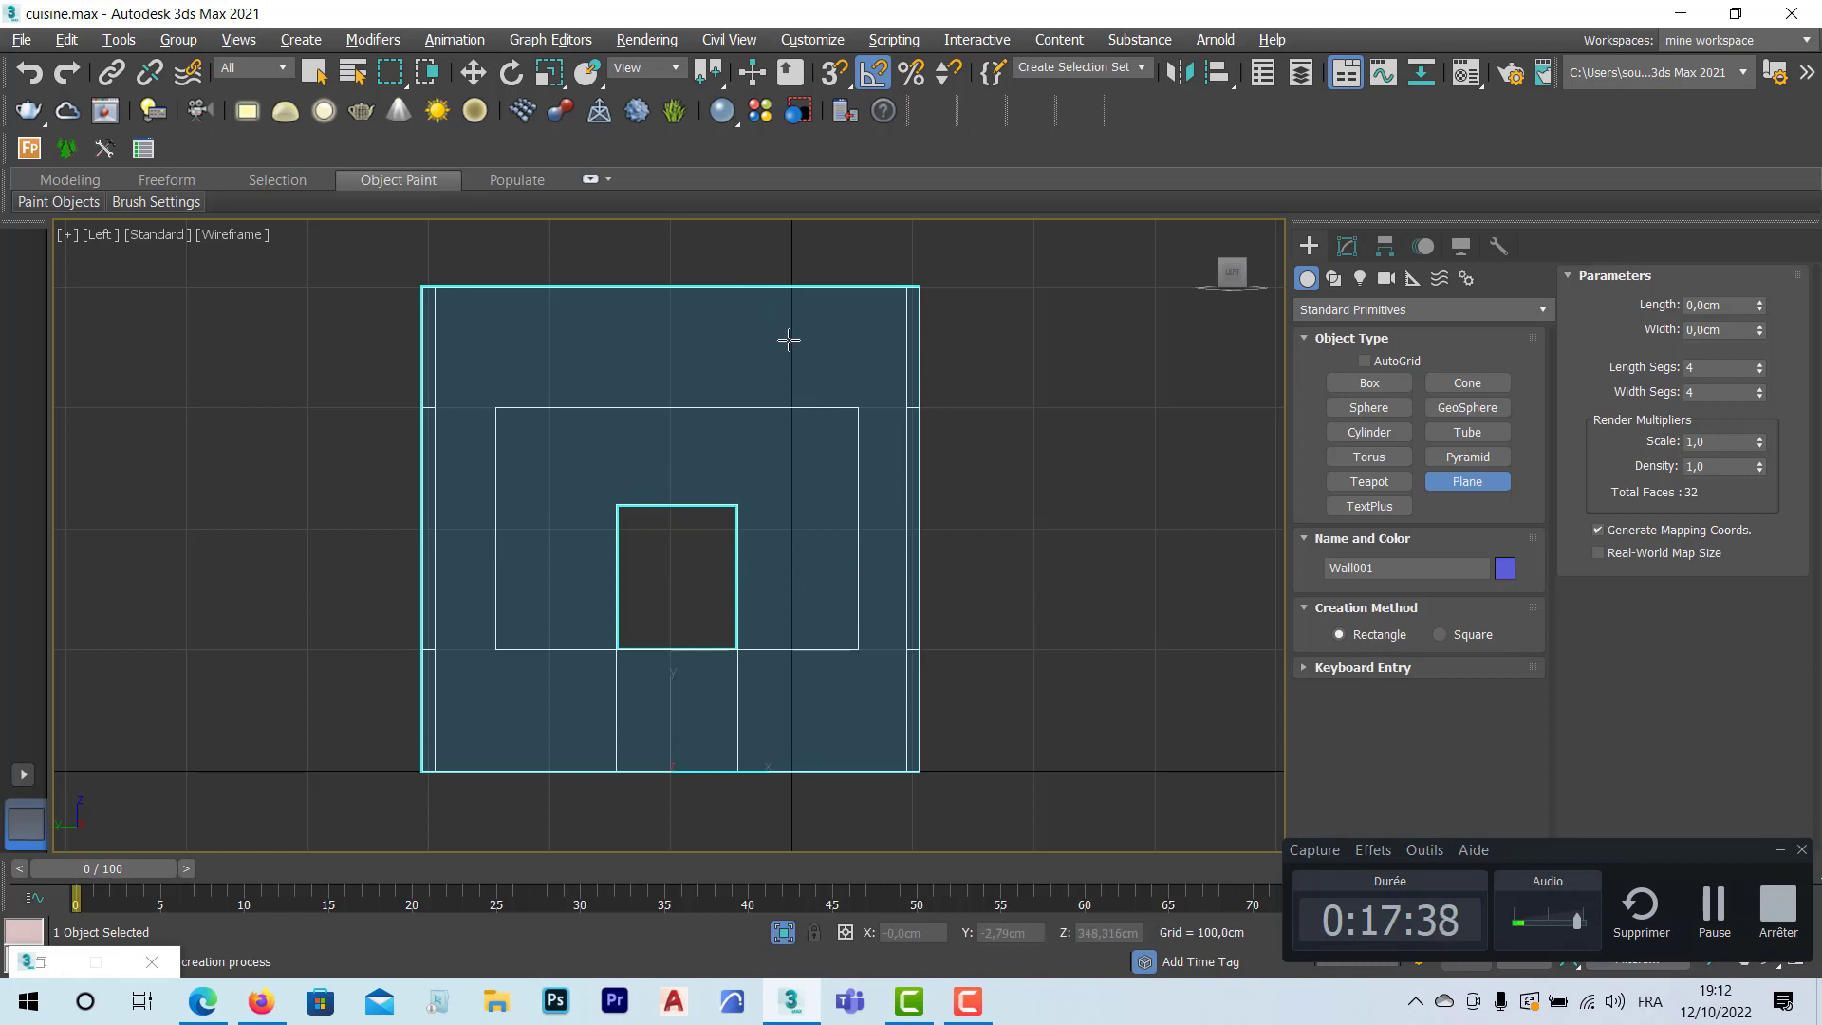
pyautogui.moveTo(753, 287); pyautogui.dragTo(925, 776)
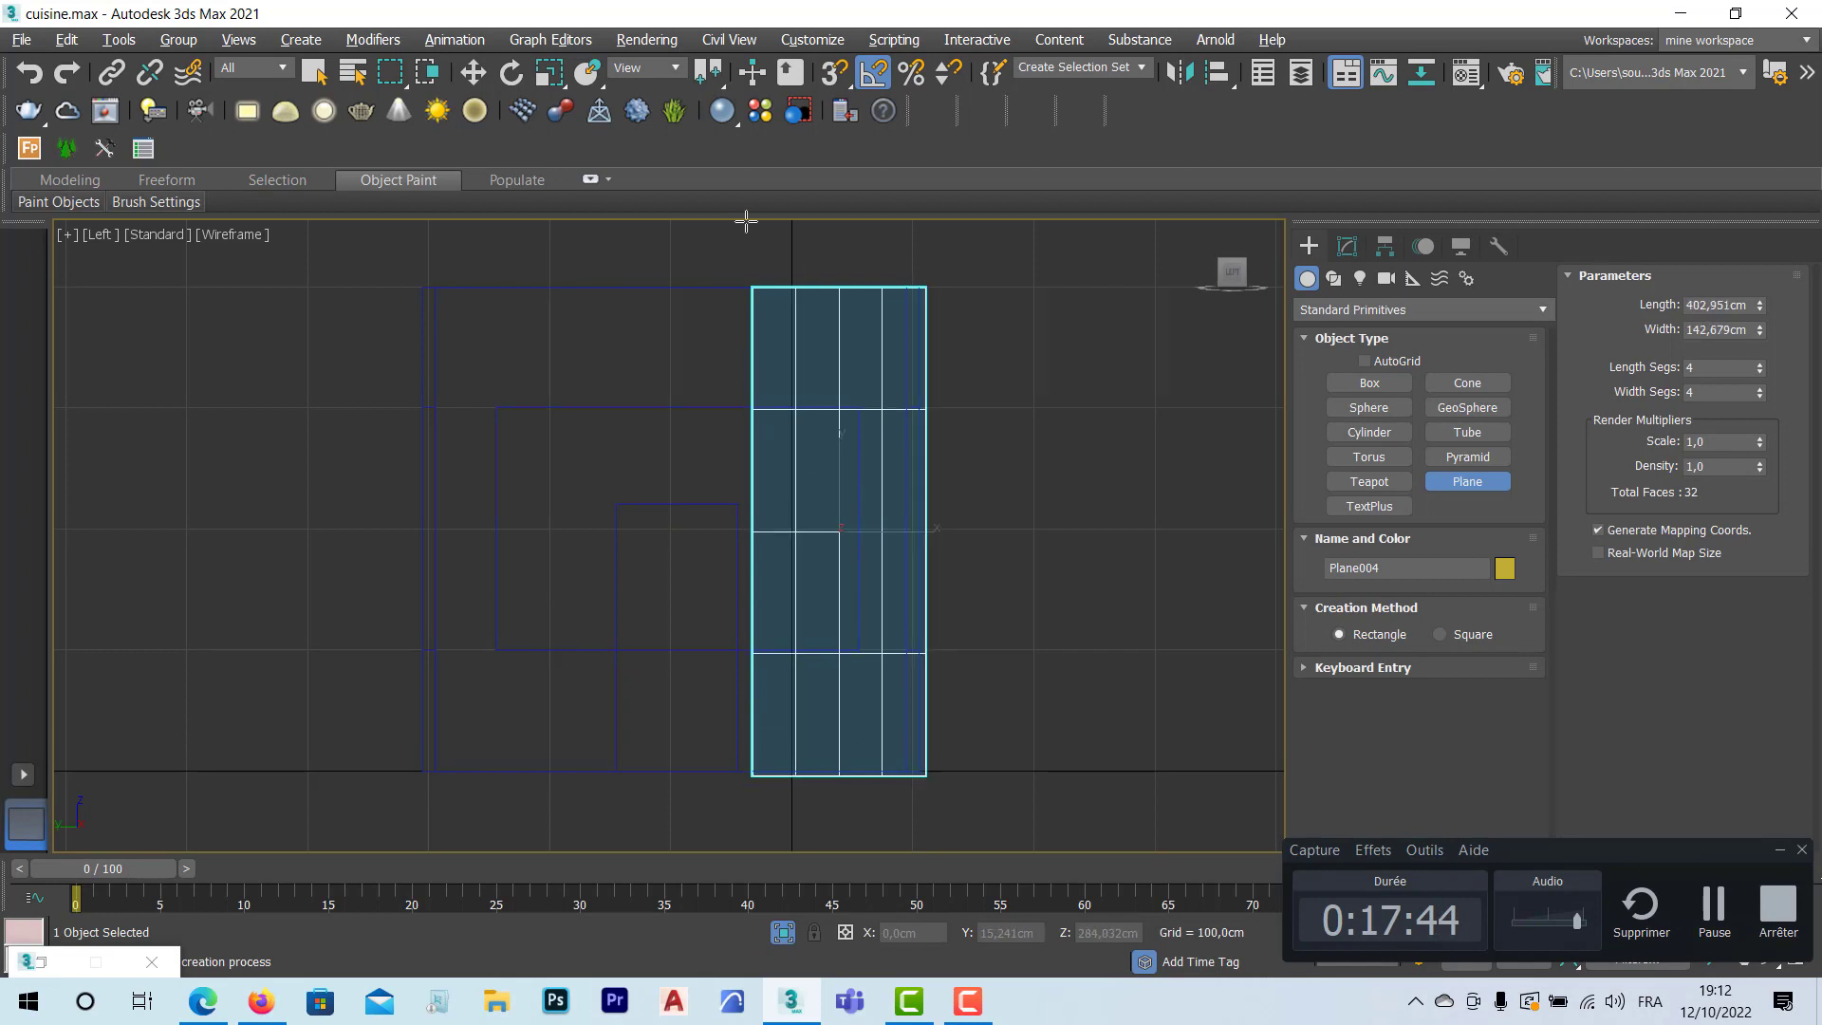
# Step: Move the freehand plane sideways to line it up with the wall's outer edge, then delete it
pyautogui.click(474, 72)
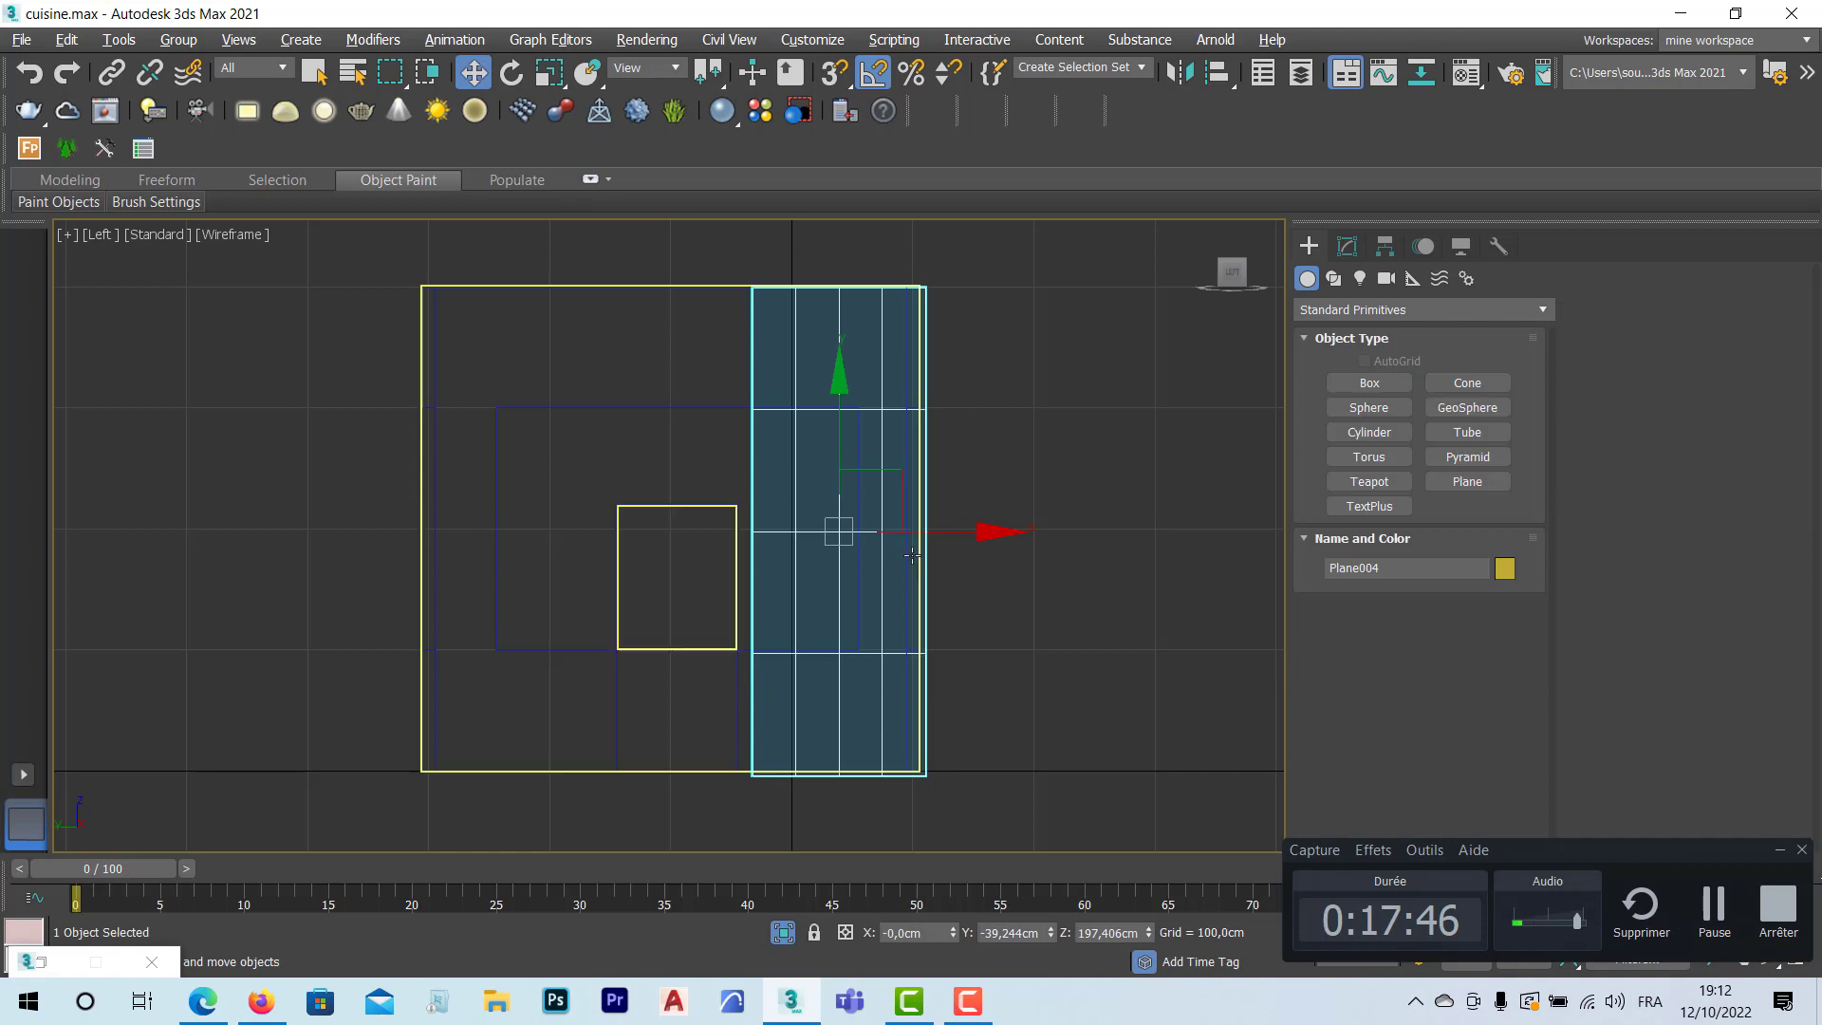
pyautogui.moveTo(967, 528); pyautogui.dragTo(964, 529)
pyautogui.scroll(2, 902, 589)
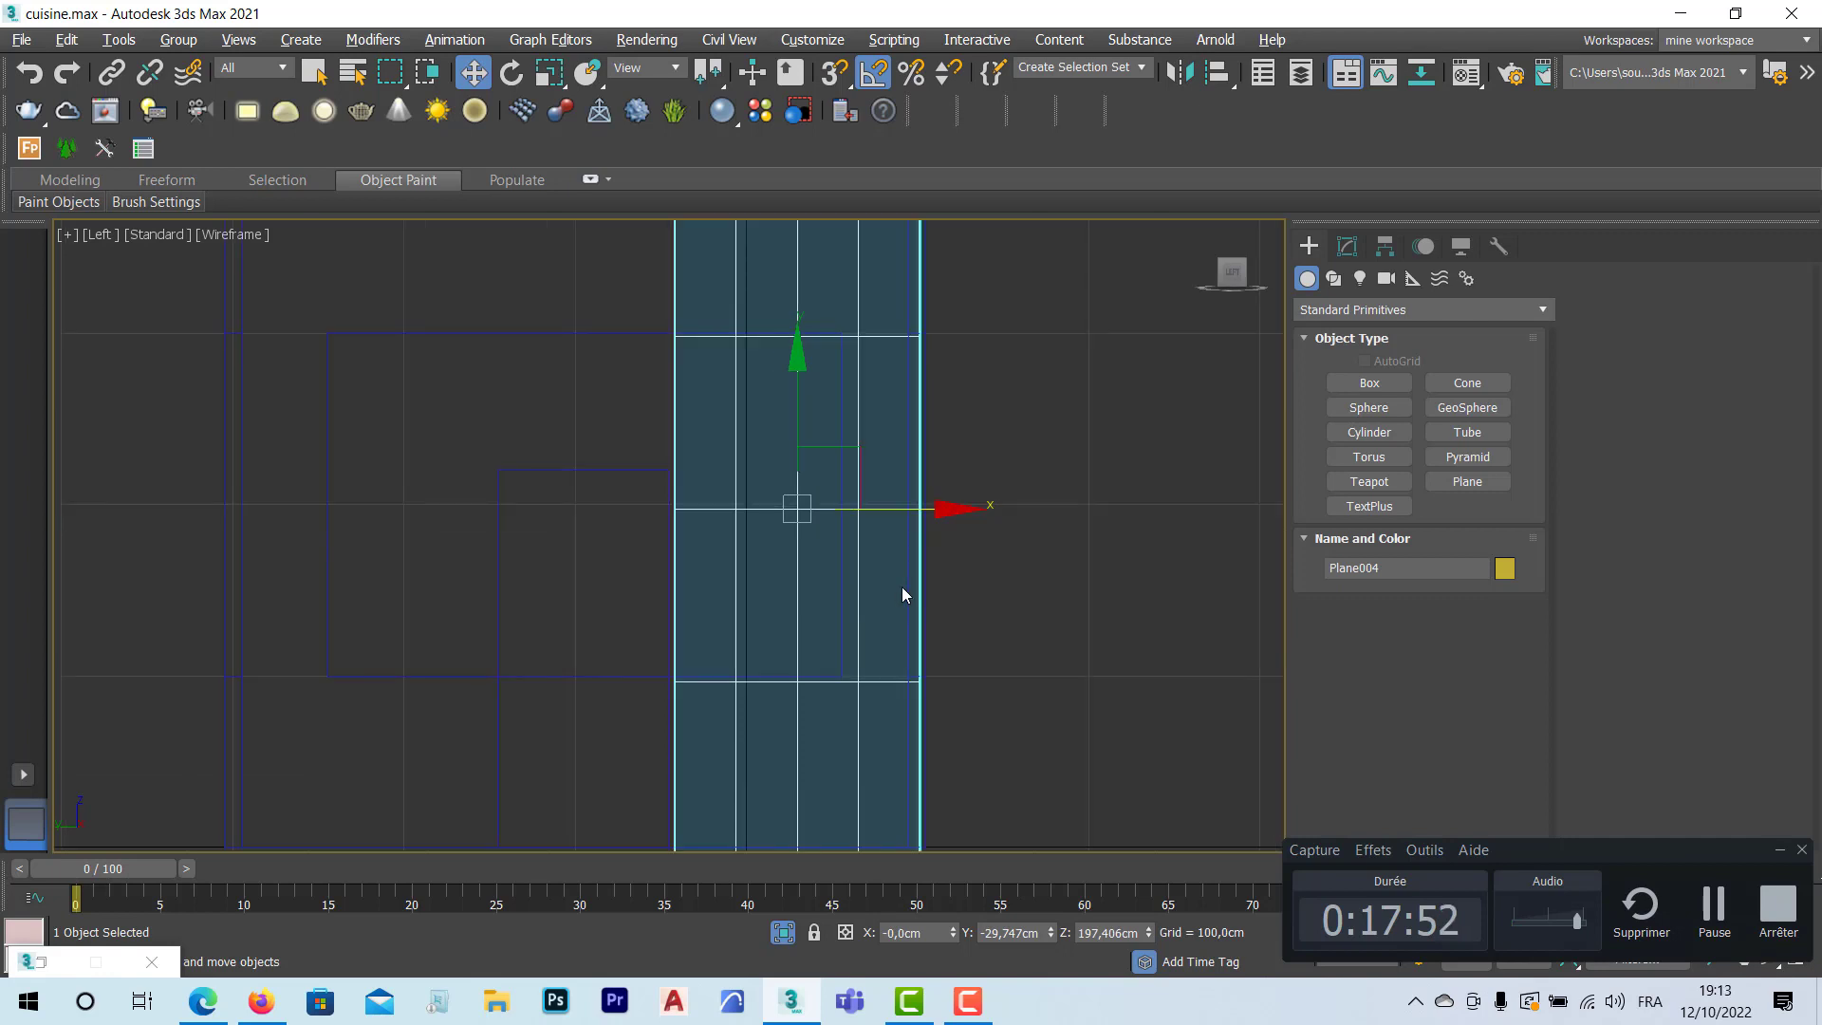
pyautogui.moveTo(862, 414); pyautogui.dragTo(855, 626, button='middle')
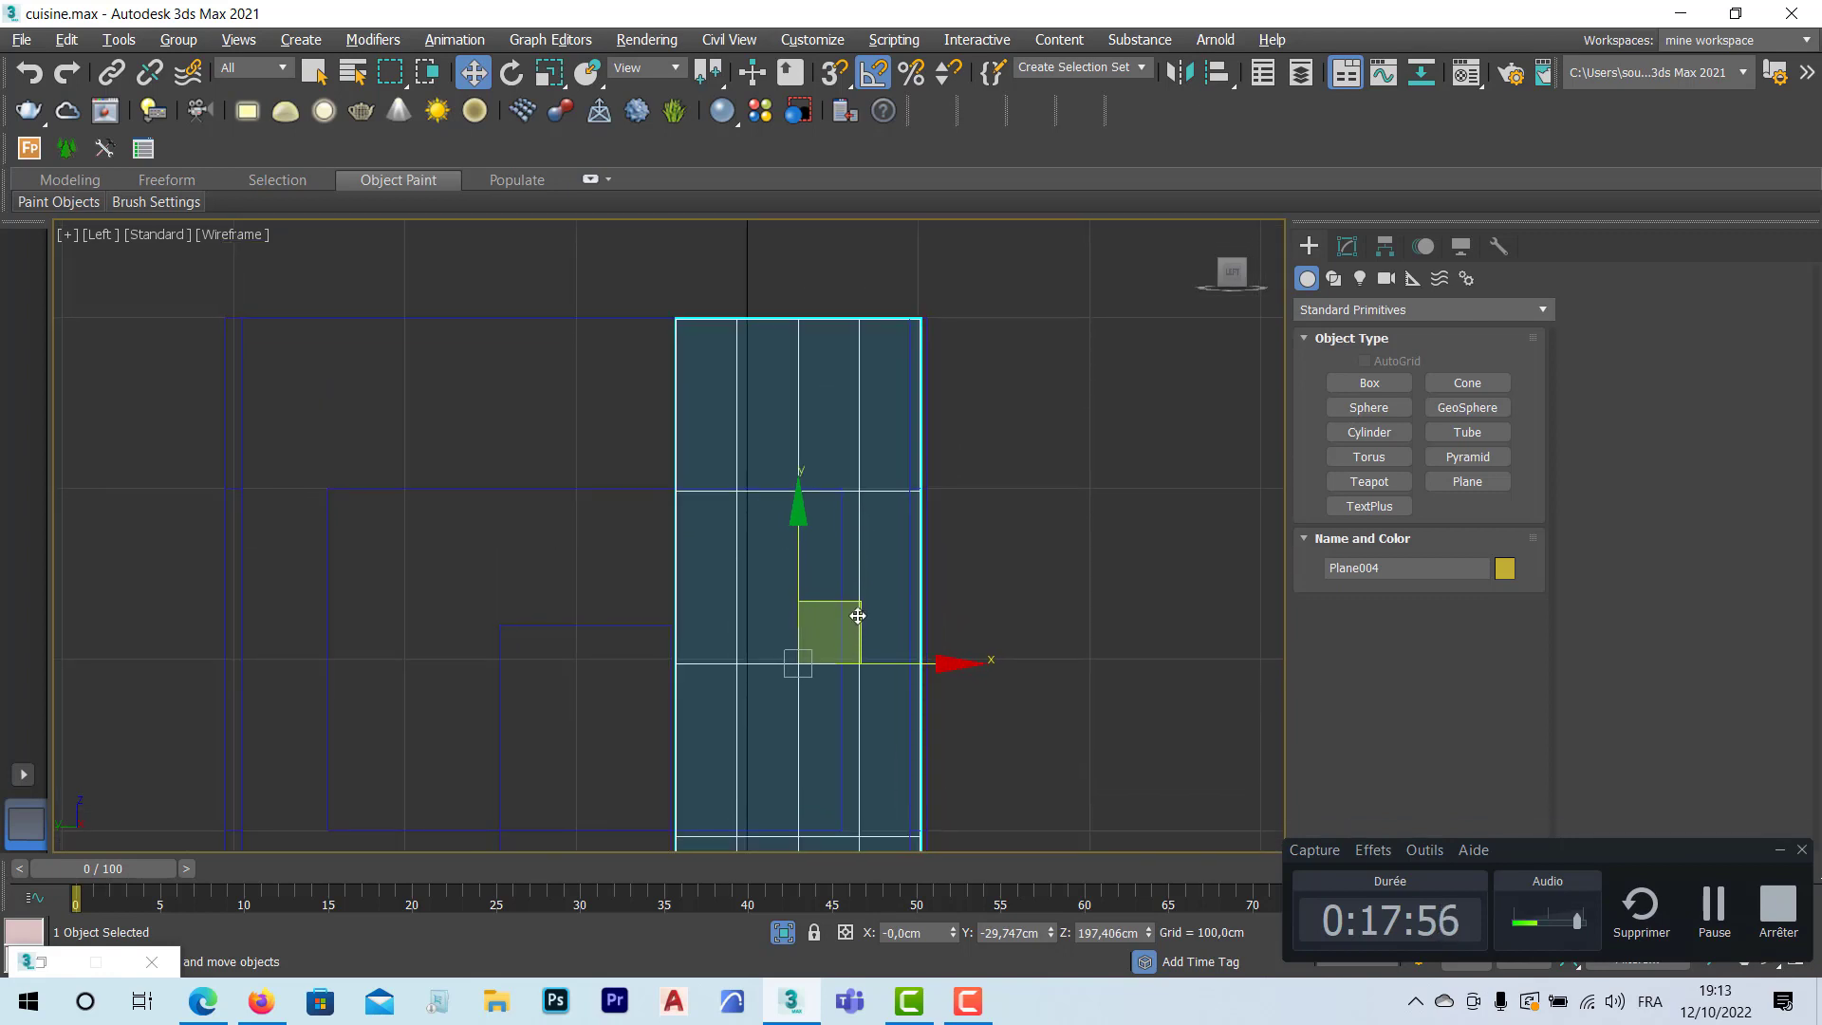
pyautogui.press('Delete')
# Step: Turn off angle snapping and enable 3D snapping with only Vertex checked, keeping the Plane tool ready
pyautogui.click(1489, 484)
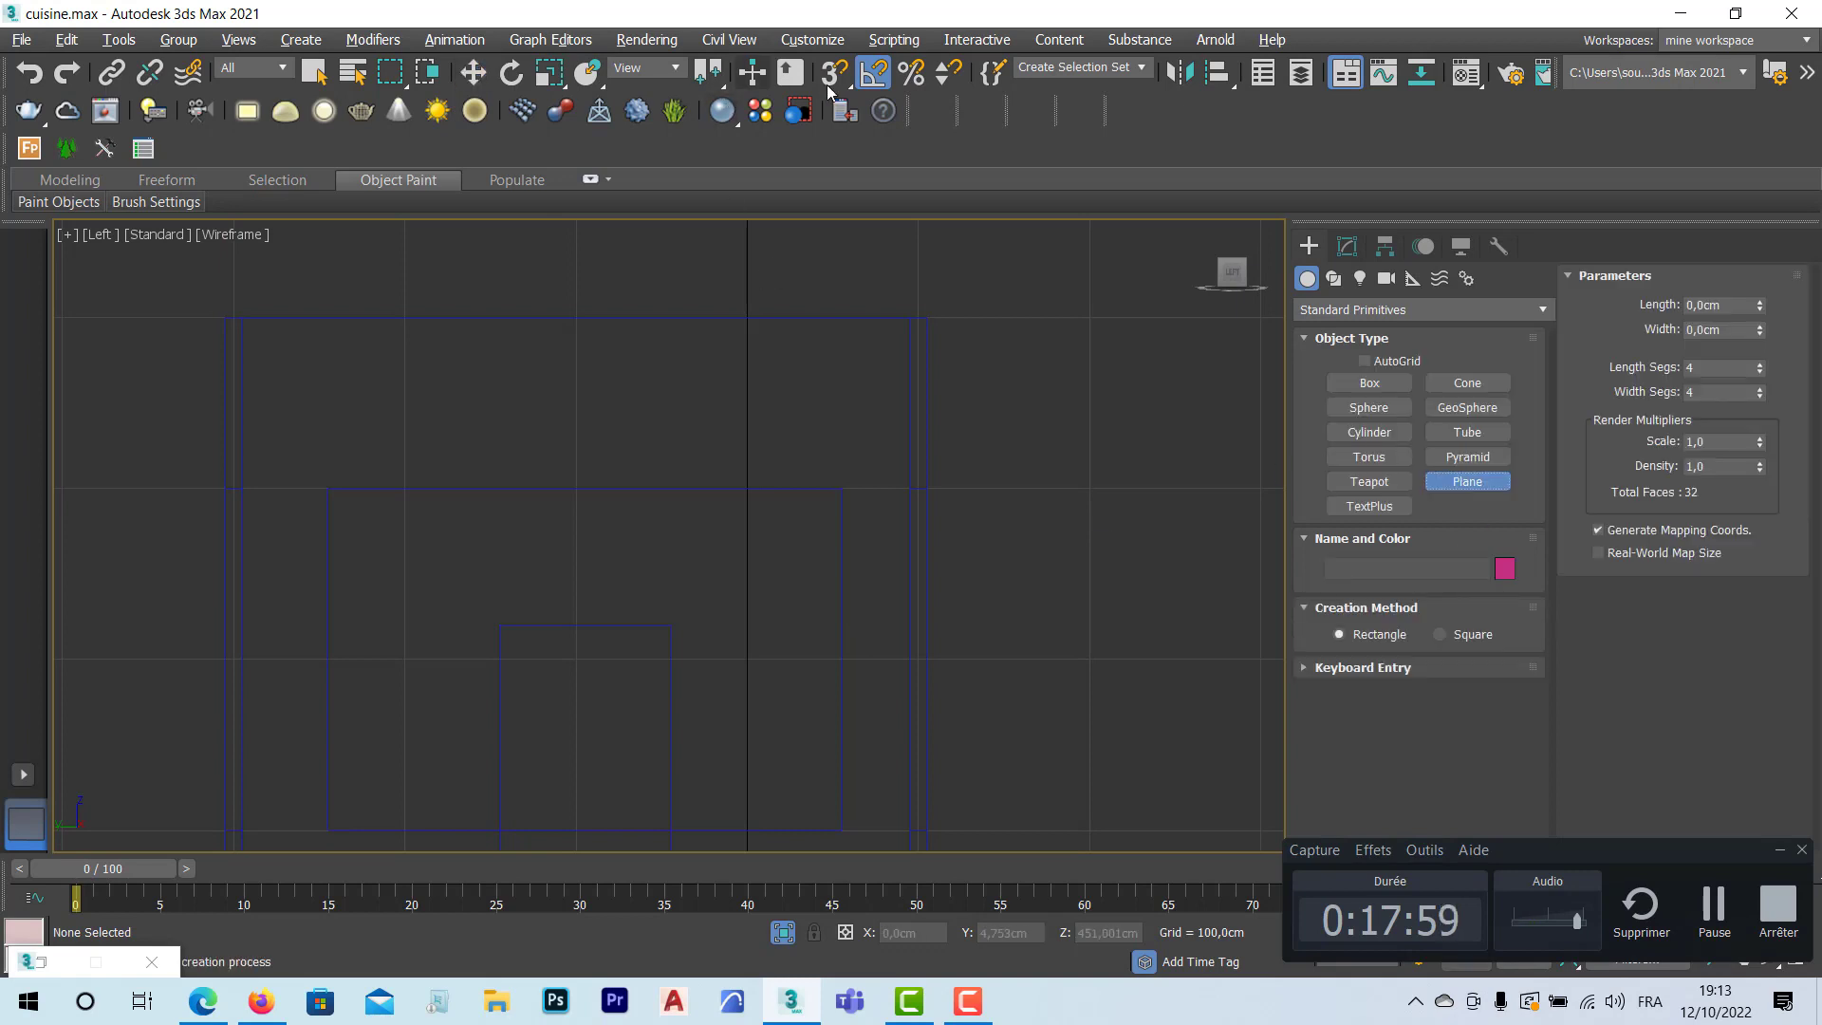
pyautogui.press('a')
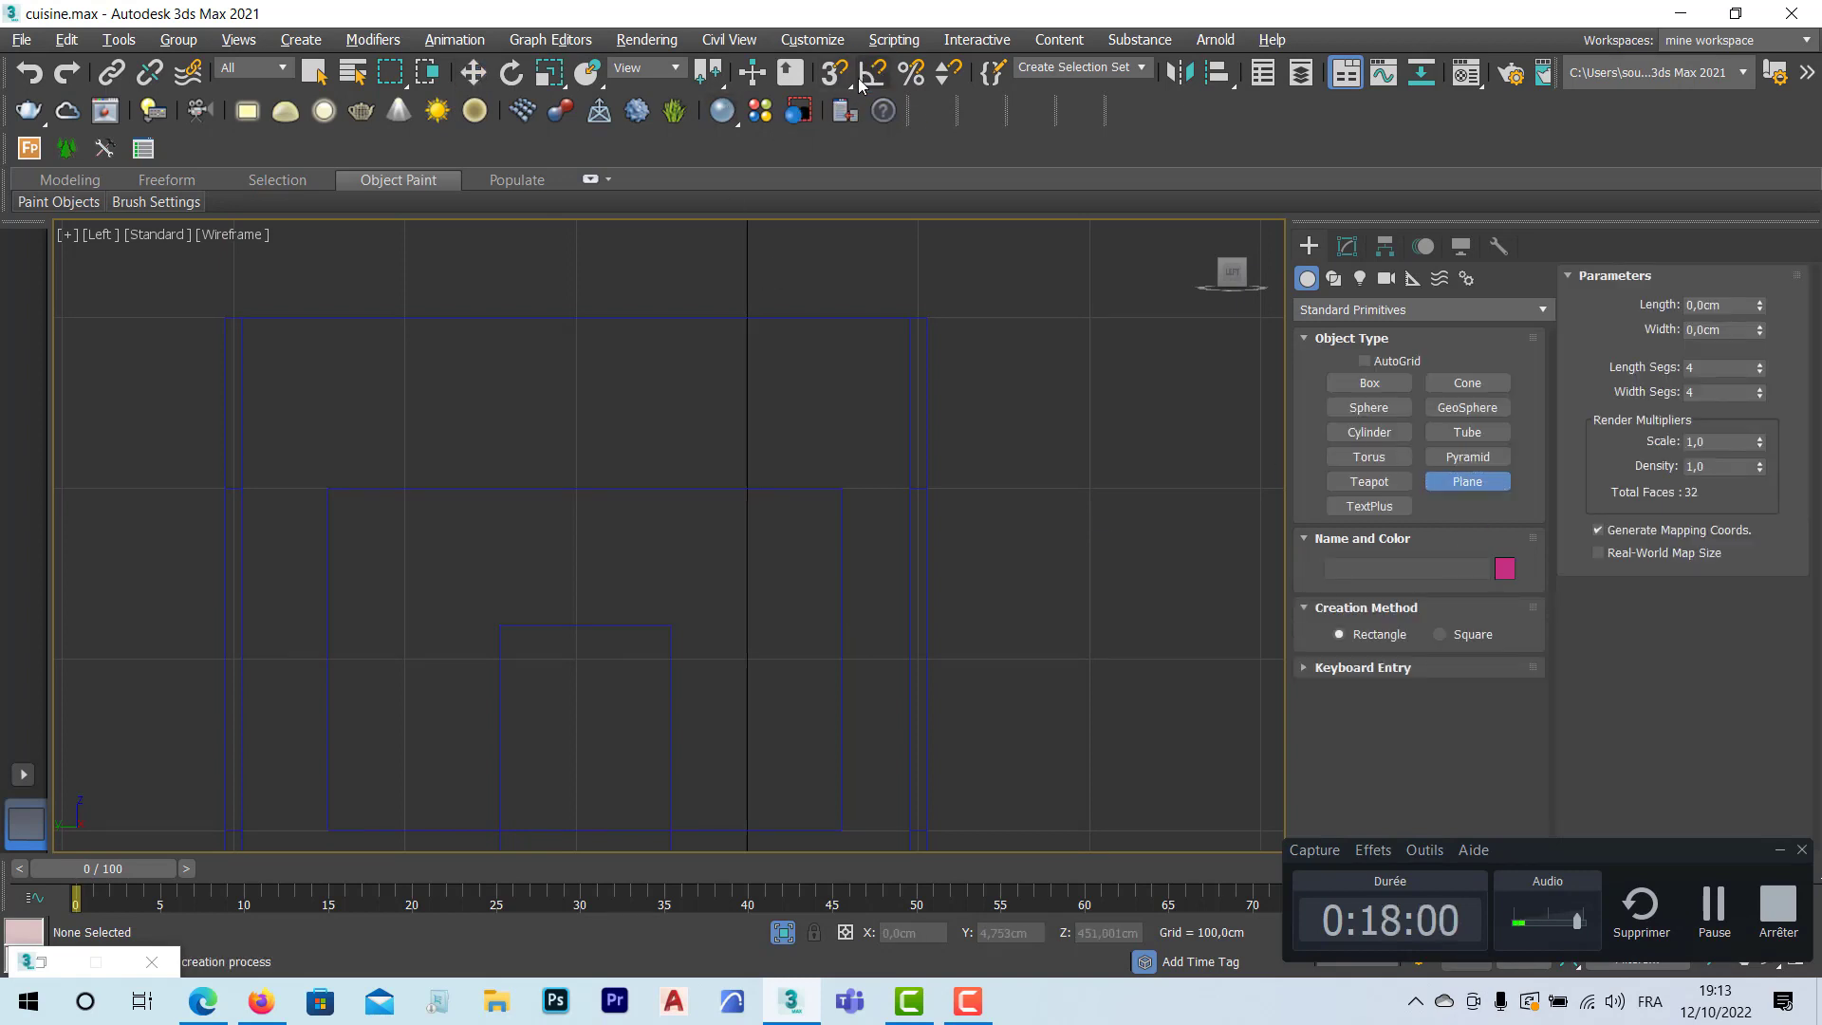
pyautogui.click(833, 76)
pyautogui.rightClick(833, 80)
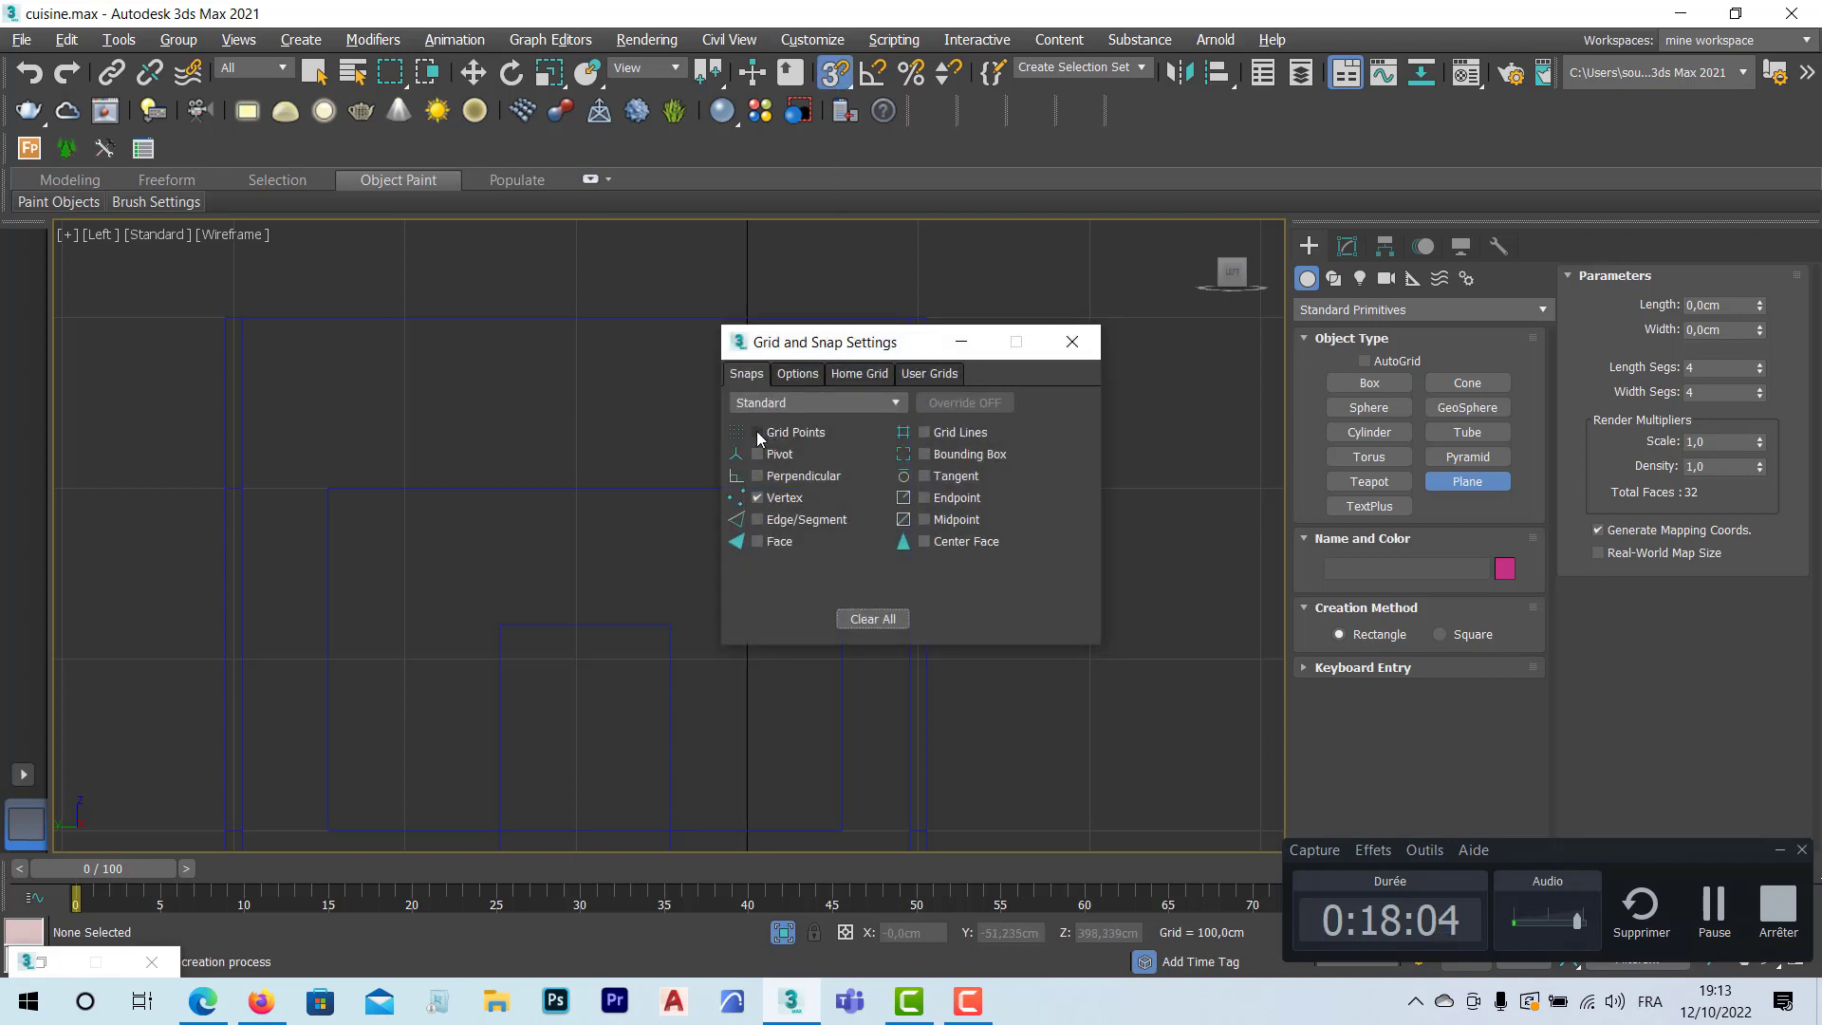
pyautogui.click(757, 497)
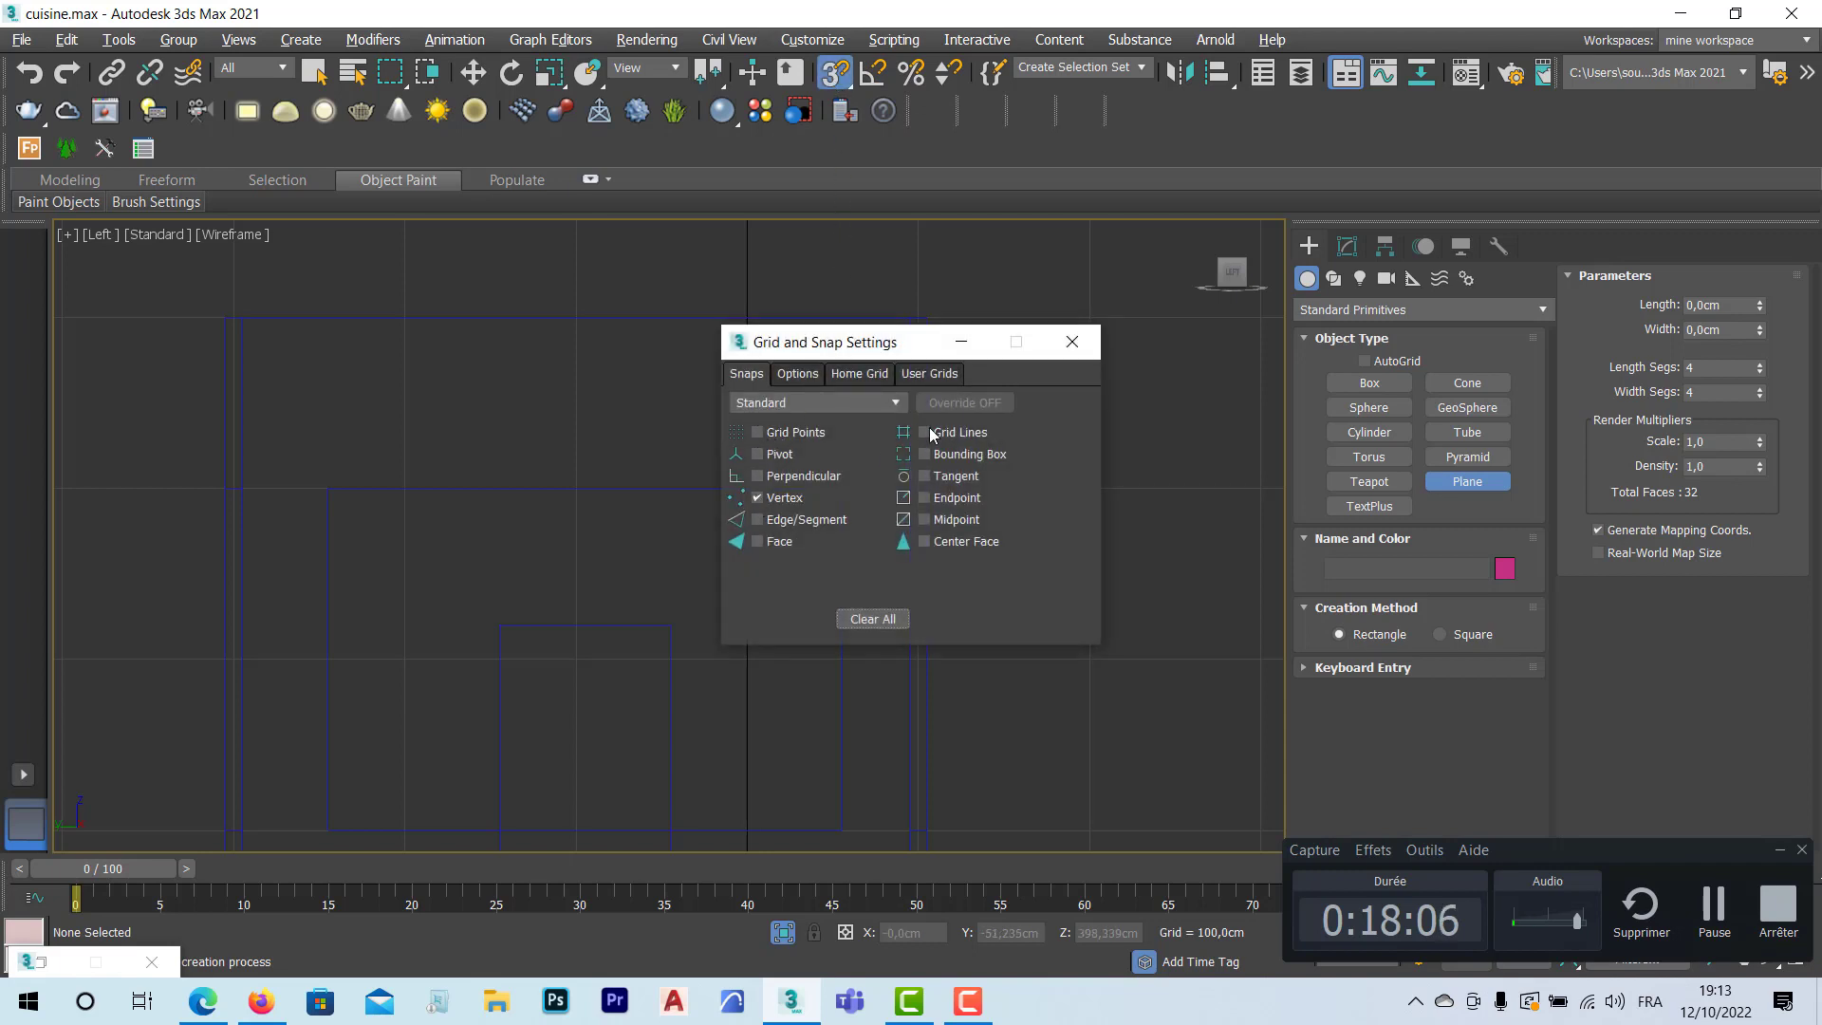
pyautogui.click(1078, 345)
# Step: Try drawing a vertex-snapped plane from the doorway wall's lower corner in the Perspective view, then delete it
pyautogui.hotkey('alt', 'w')
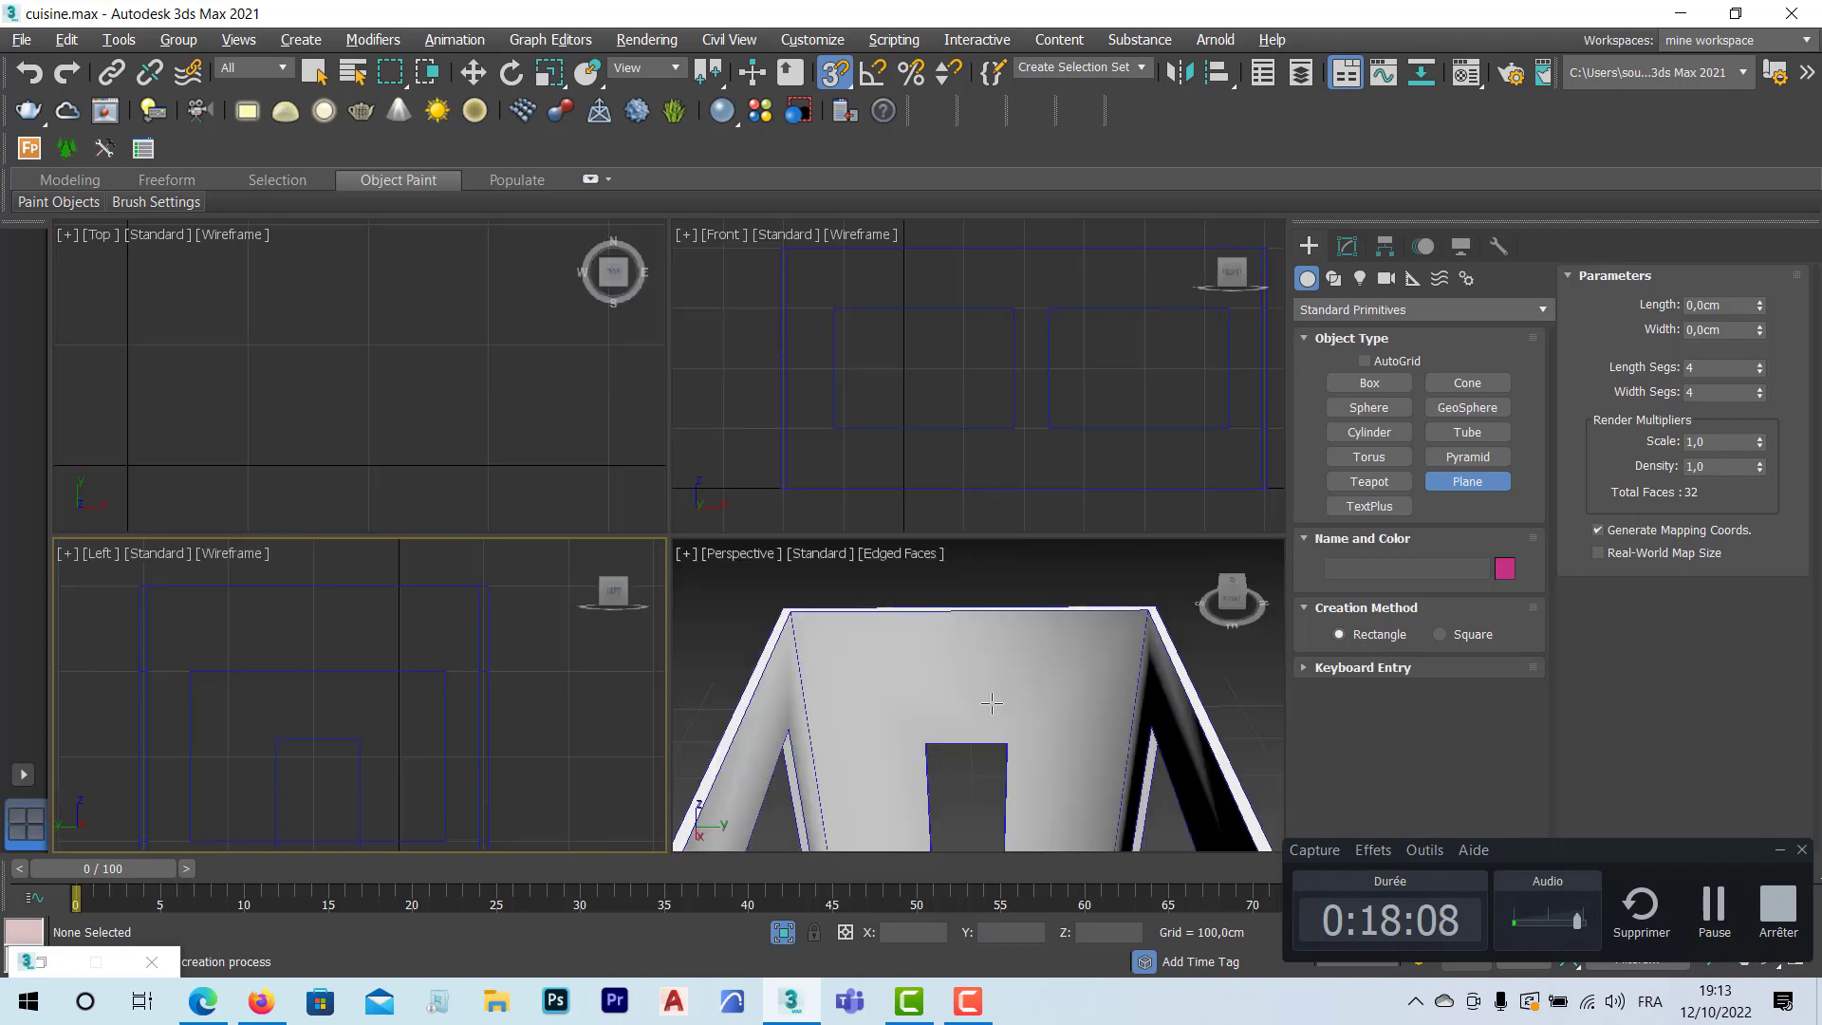
pyautogui.rightClick(968, 610)
pyautogui.hotkey('alt', 'w')
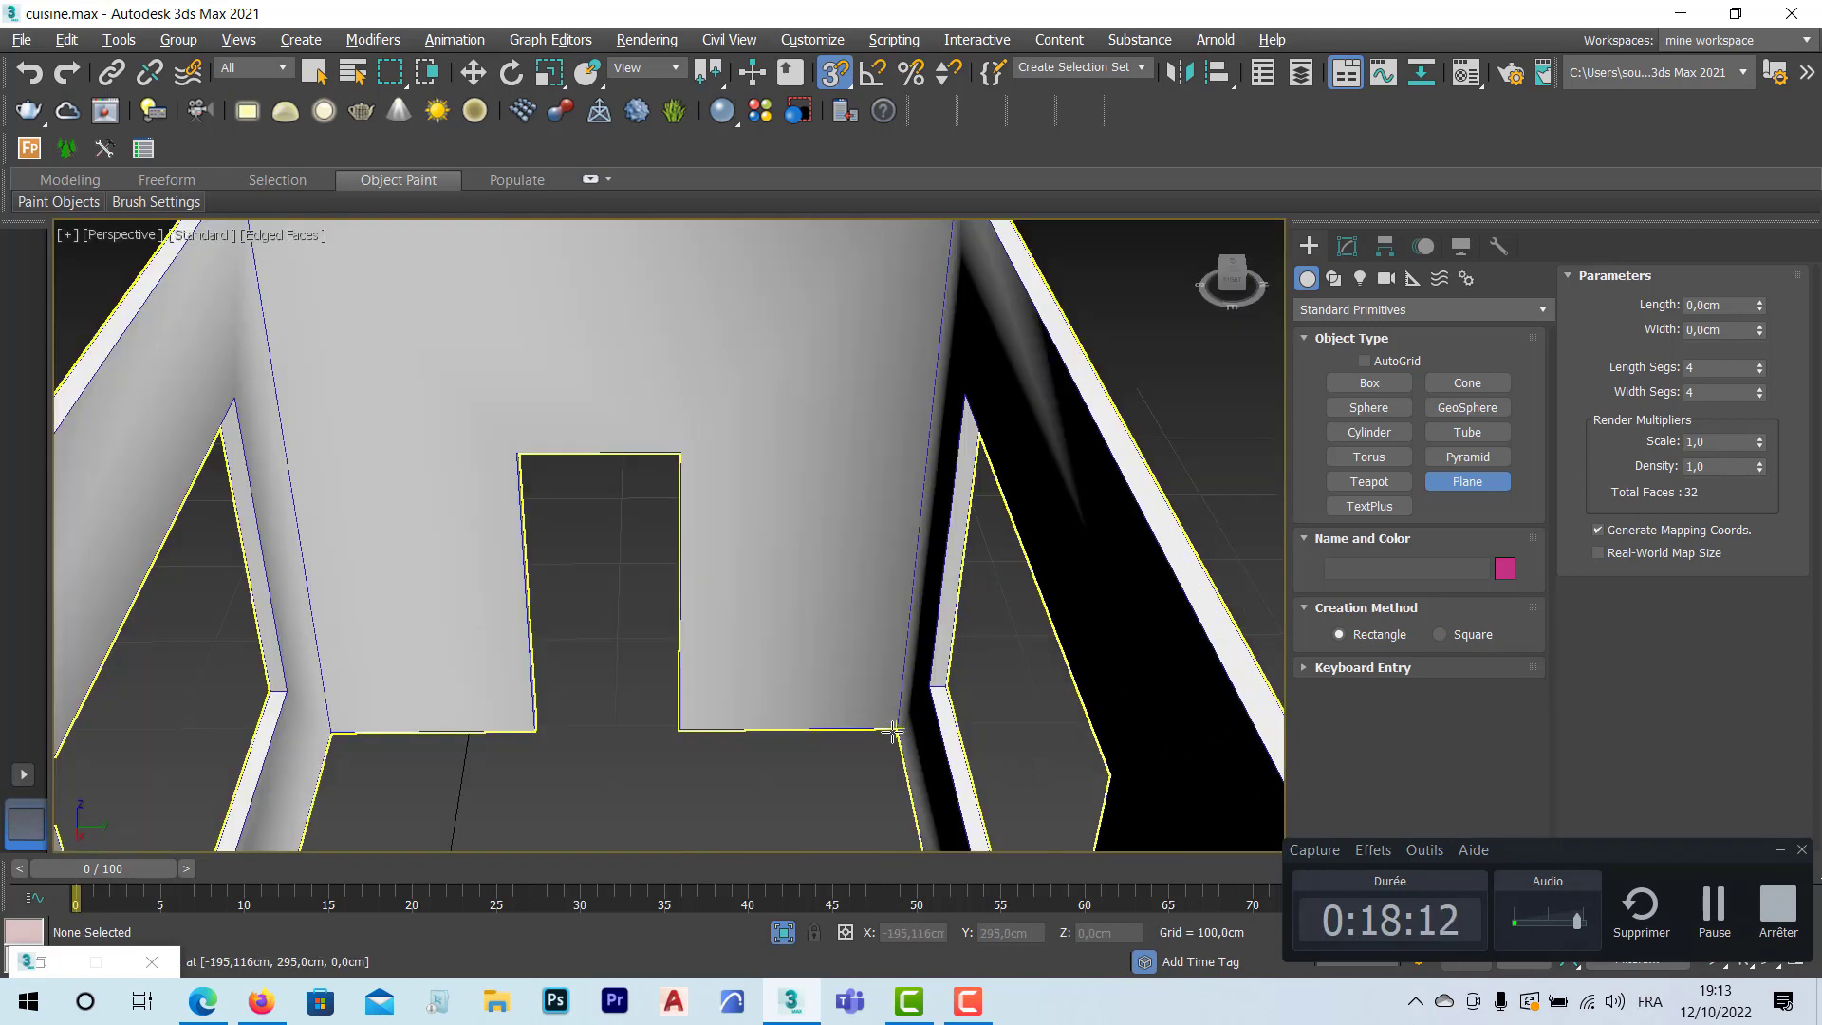
pyautogui.moveTo(894, 730); pyautogui.dragTo(245, 218)
pyautogui.rightClick(245, 217)
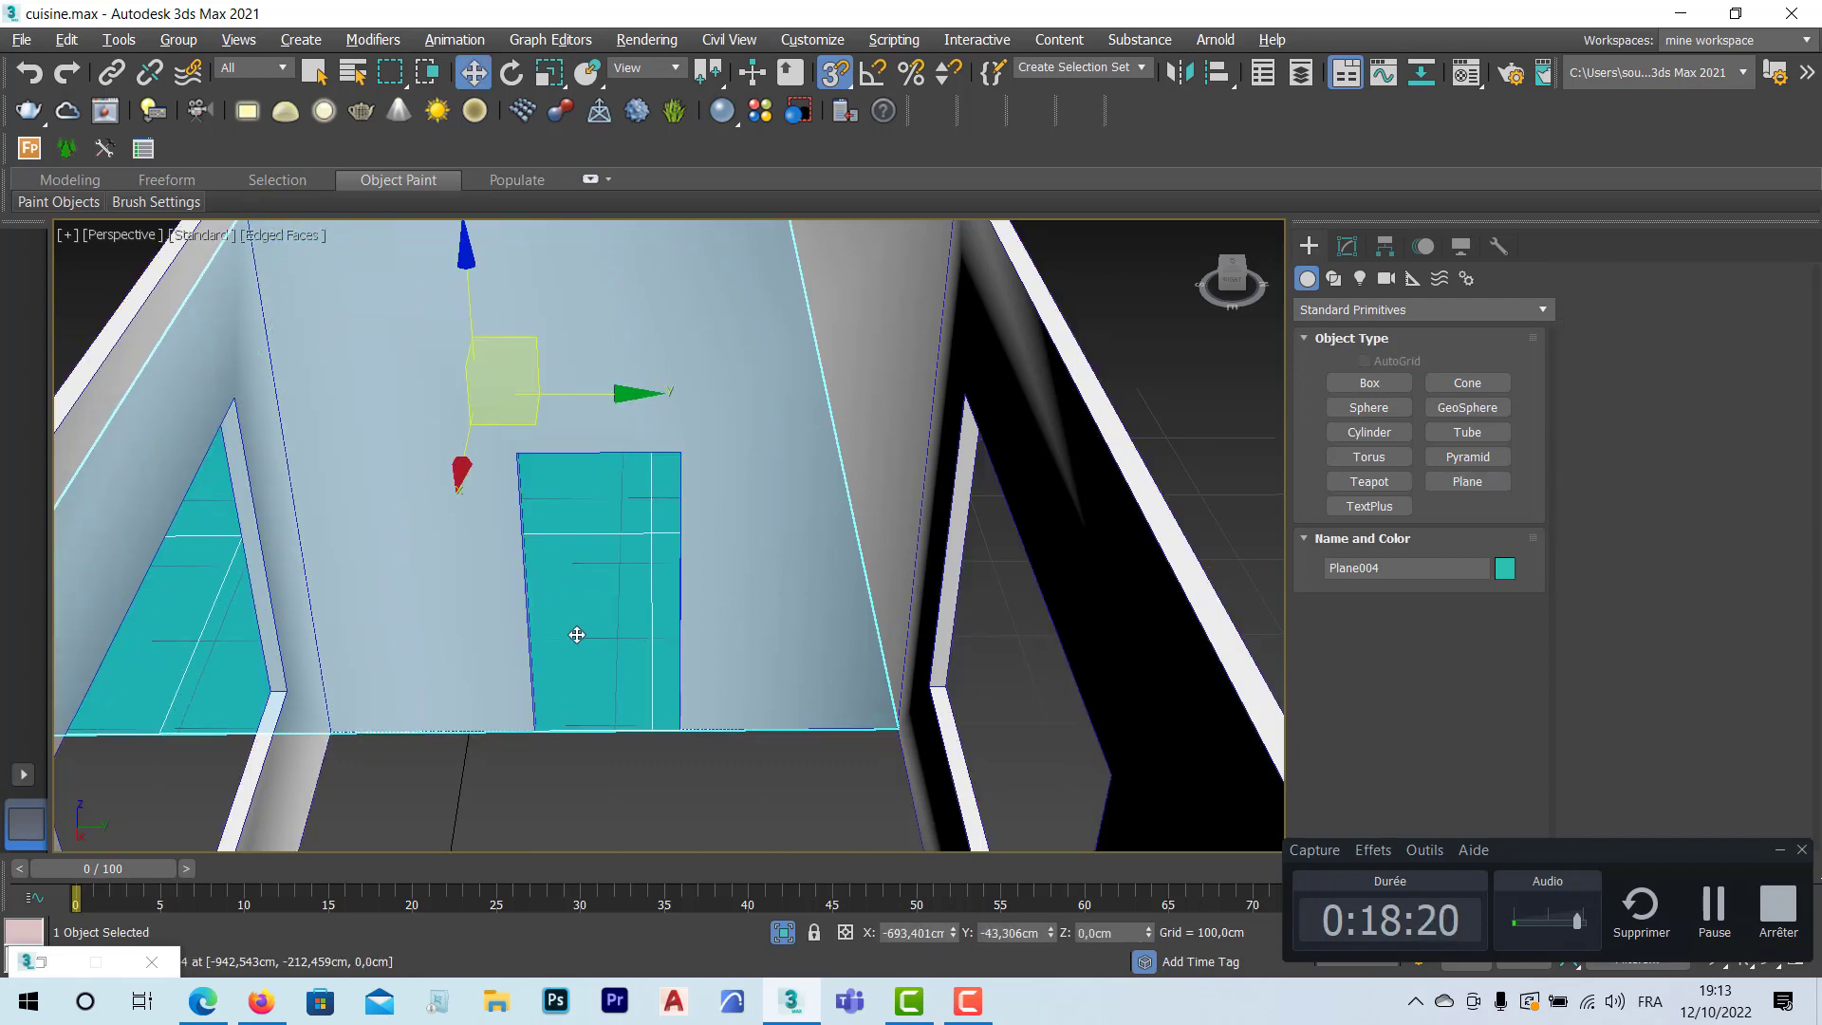
pyautogui.press('Delete')
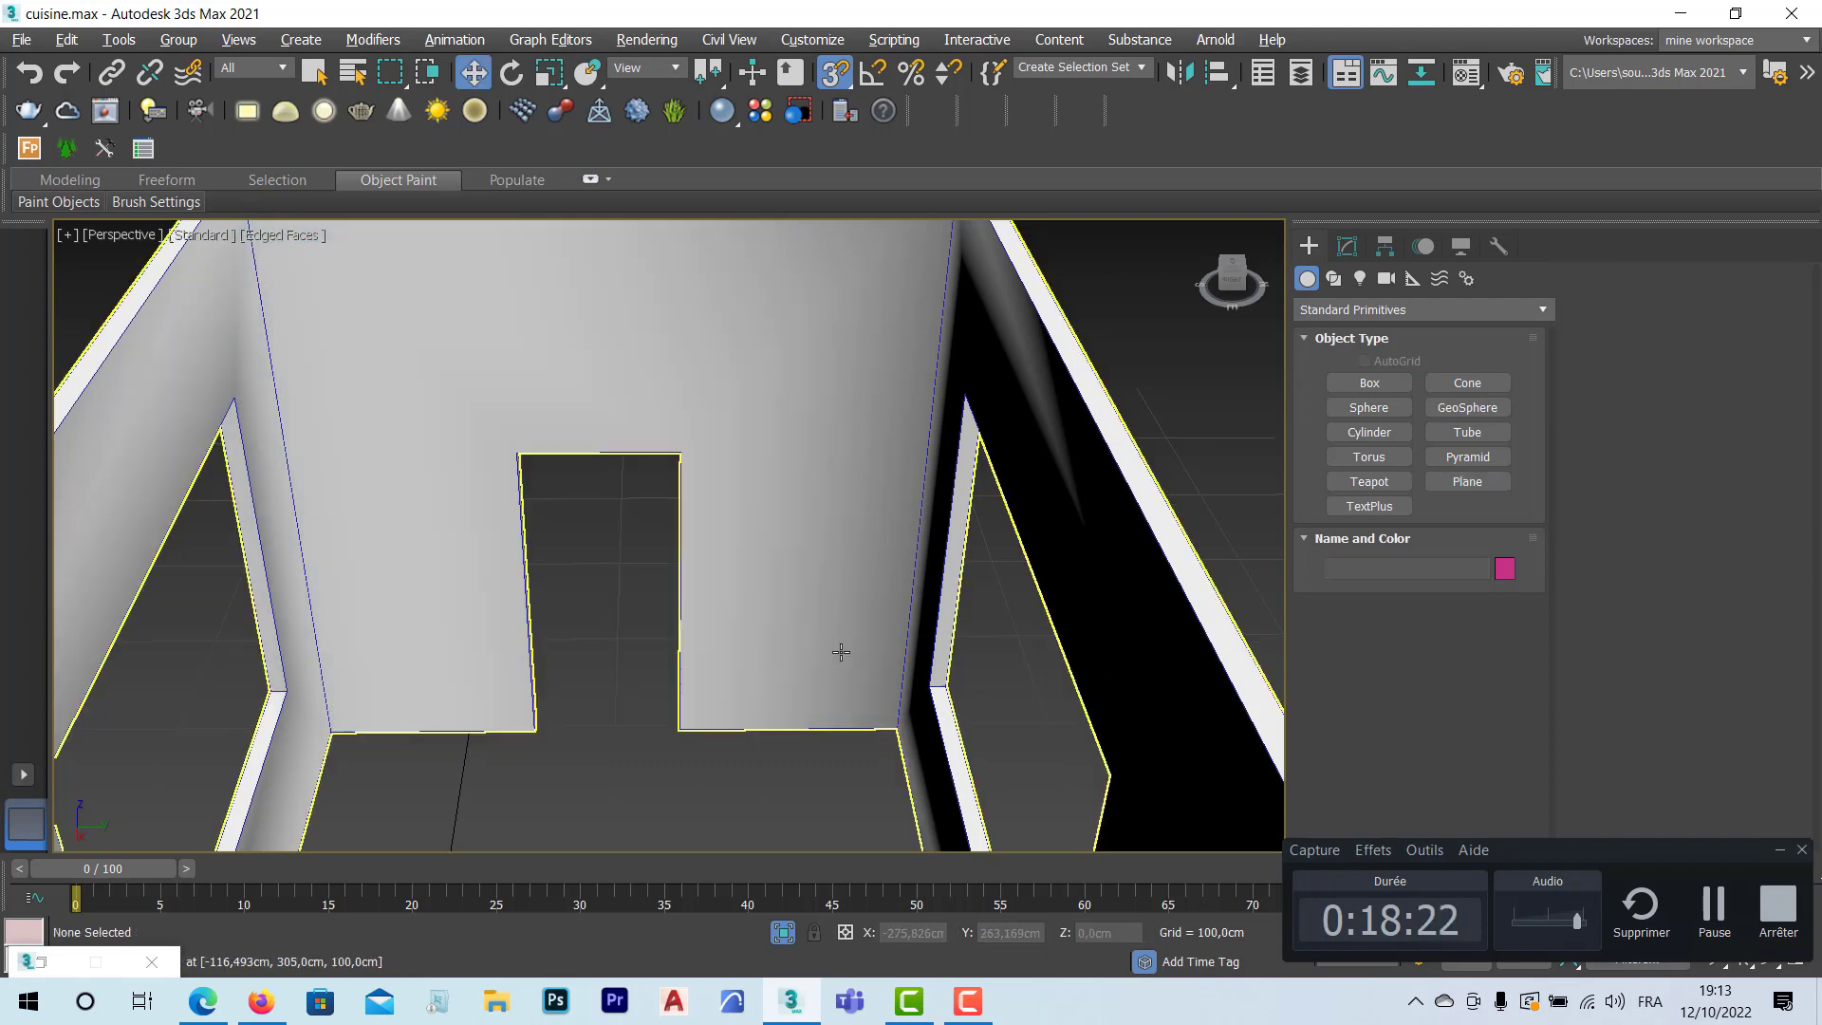
# Step: Draw a 400 cm by 149,833 cm plane in the Left view, snapped from the wall's upper corner down to the doorway's side
pyautogui.hotkey('alt', 'w')
pyautogui.moveTo(508, 775); pyautogui.dragTo(536, 752, button='middle')
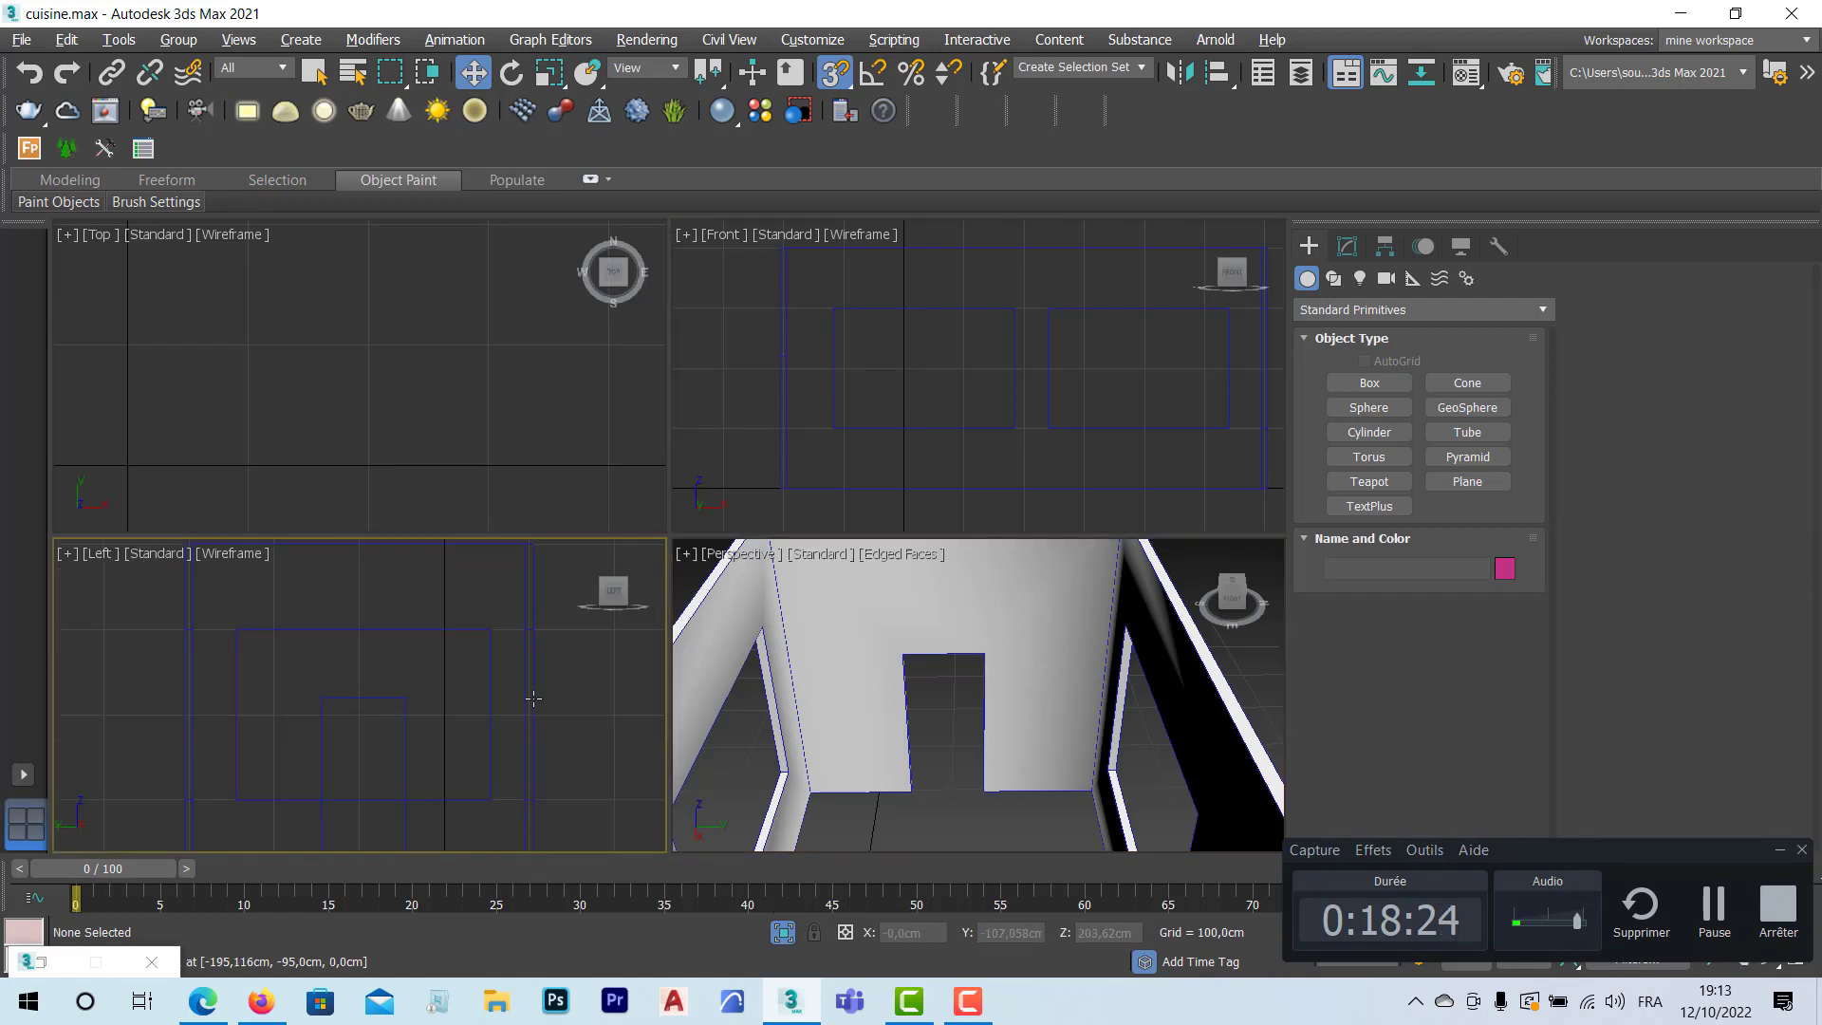
pyautogui.hotkey('alt', 'w')
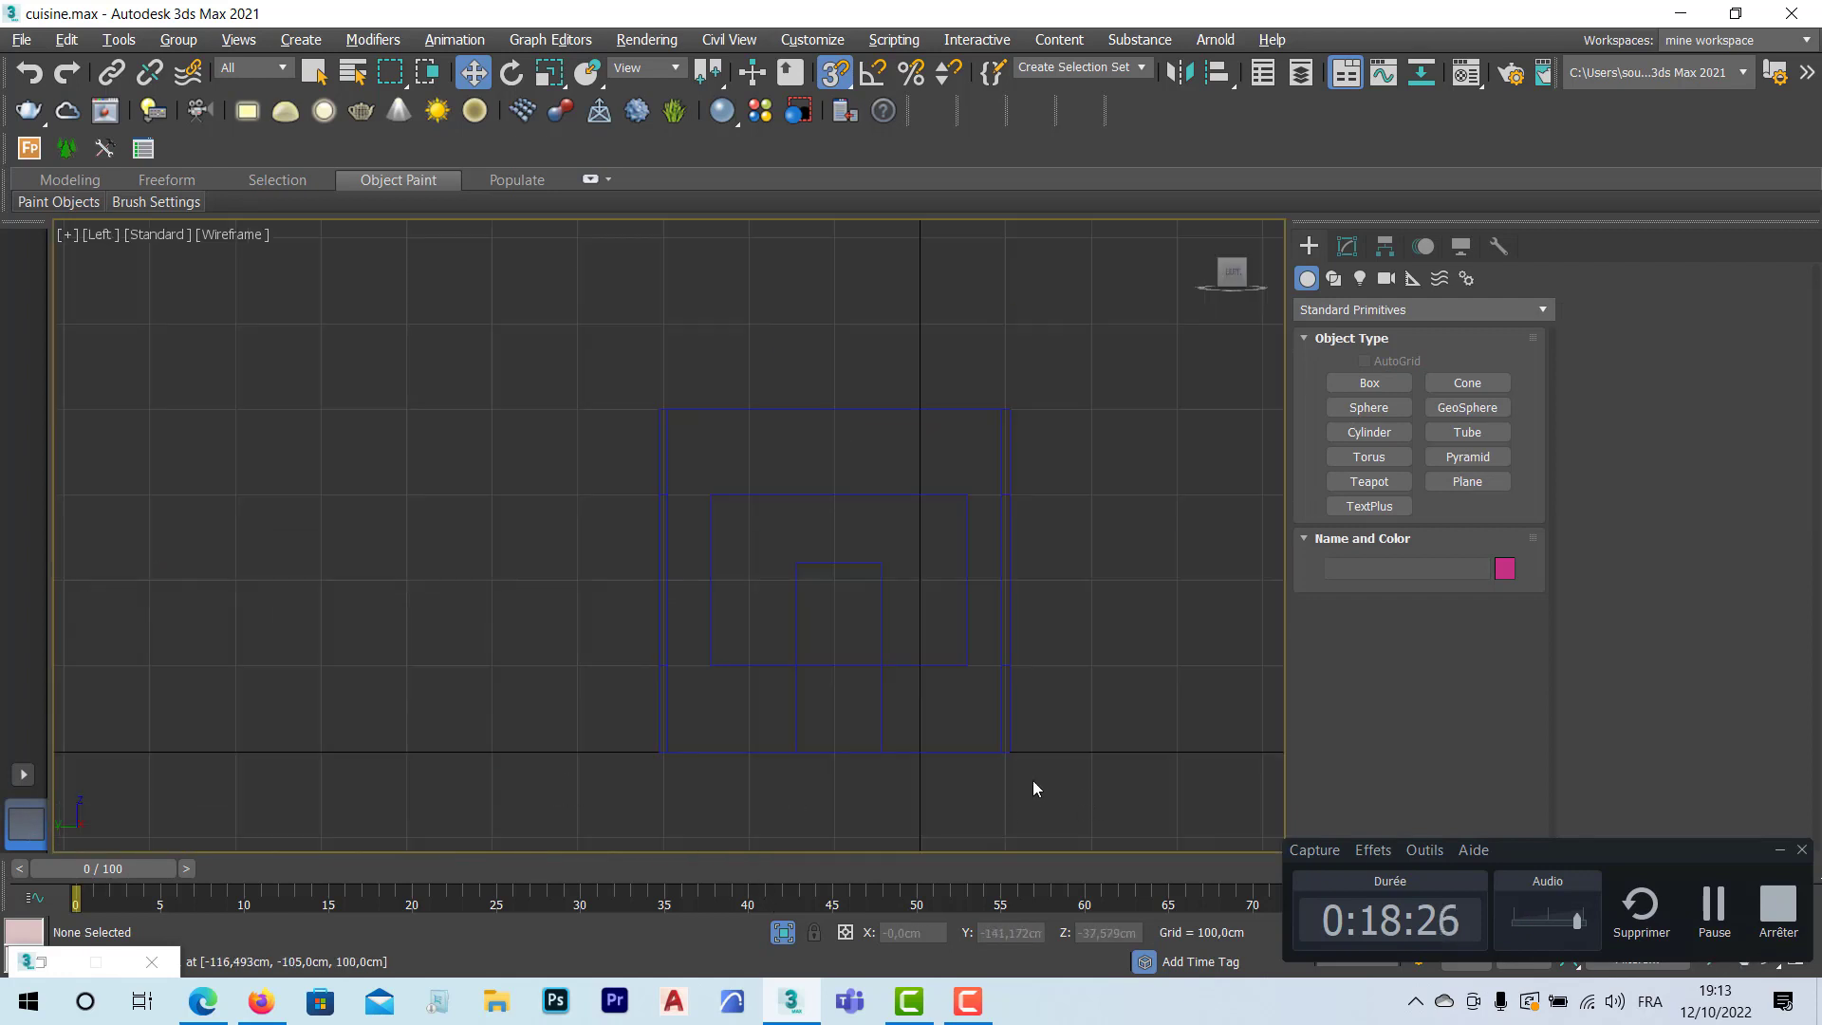
pyautogui.moveTo(1008, 752); pyautogui.dragTo(1060, 671)
pyautogui.rightClick(1060, 671)
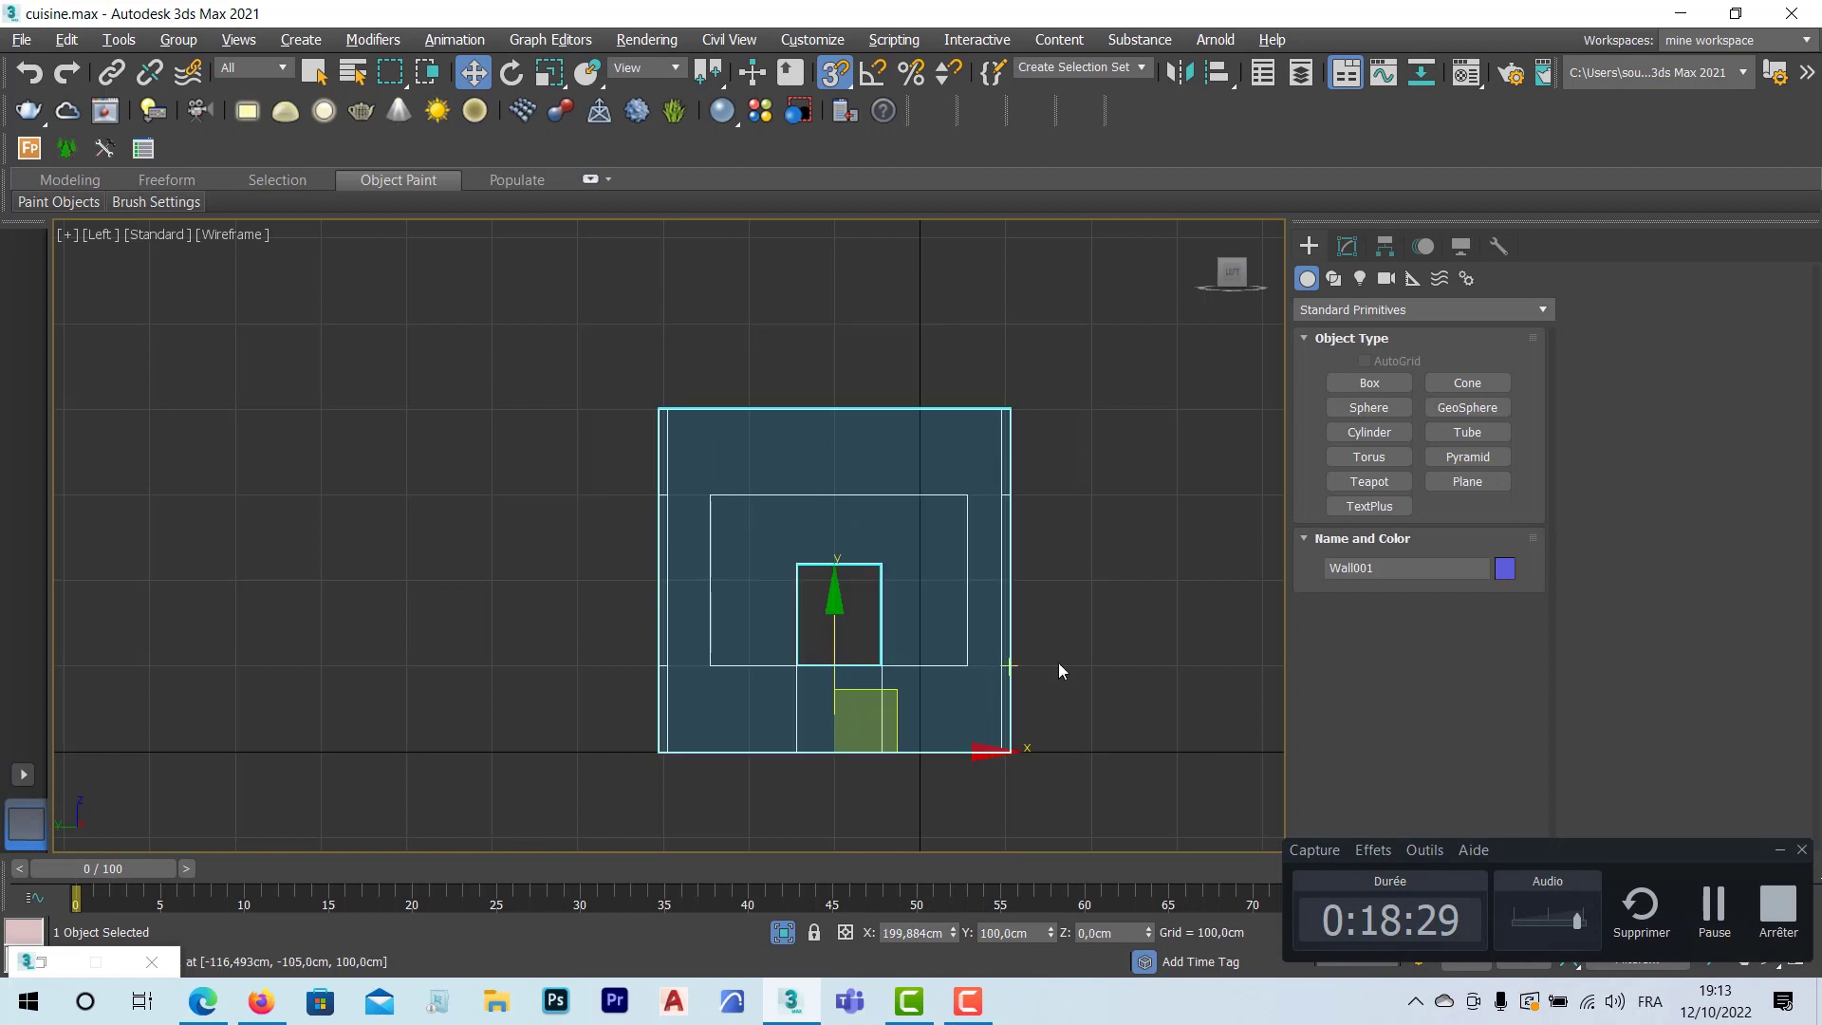
pyautogui.click(1467, 481)
pyautogui.moveTo(1009, 409); pyautogui.dragTo(886, 756)
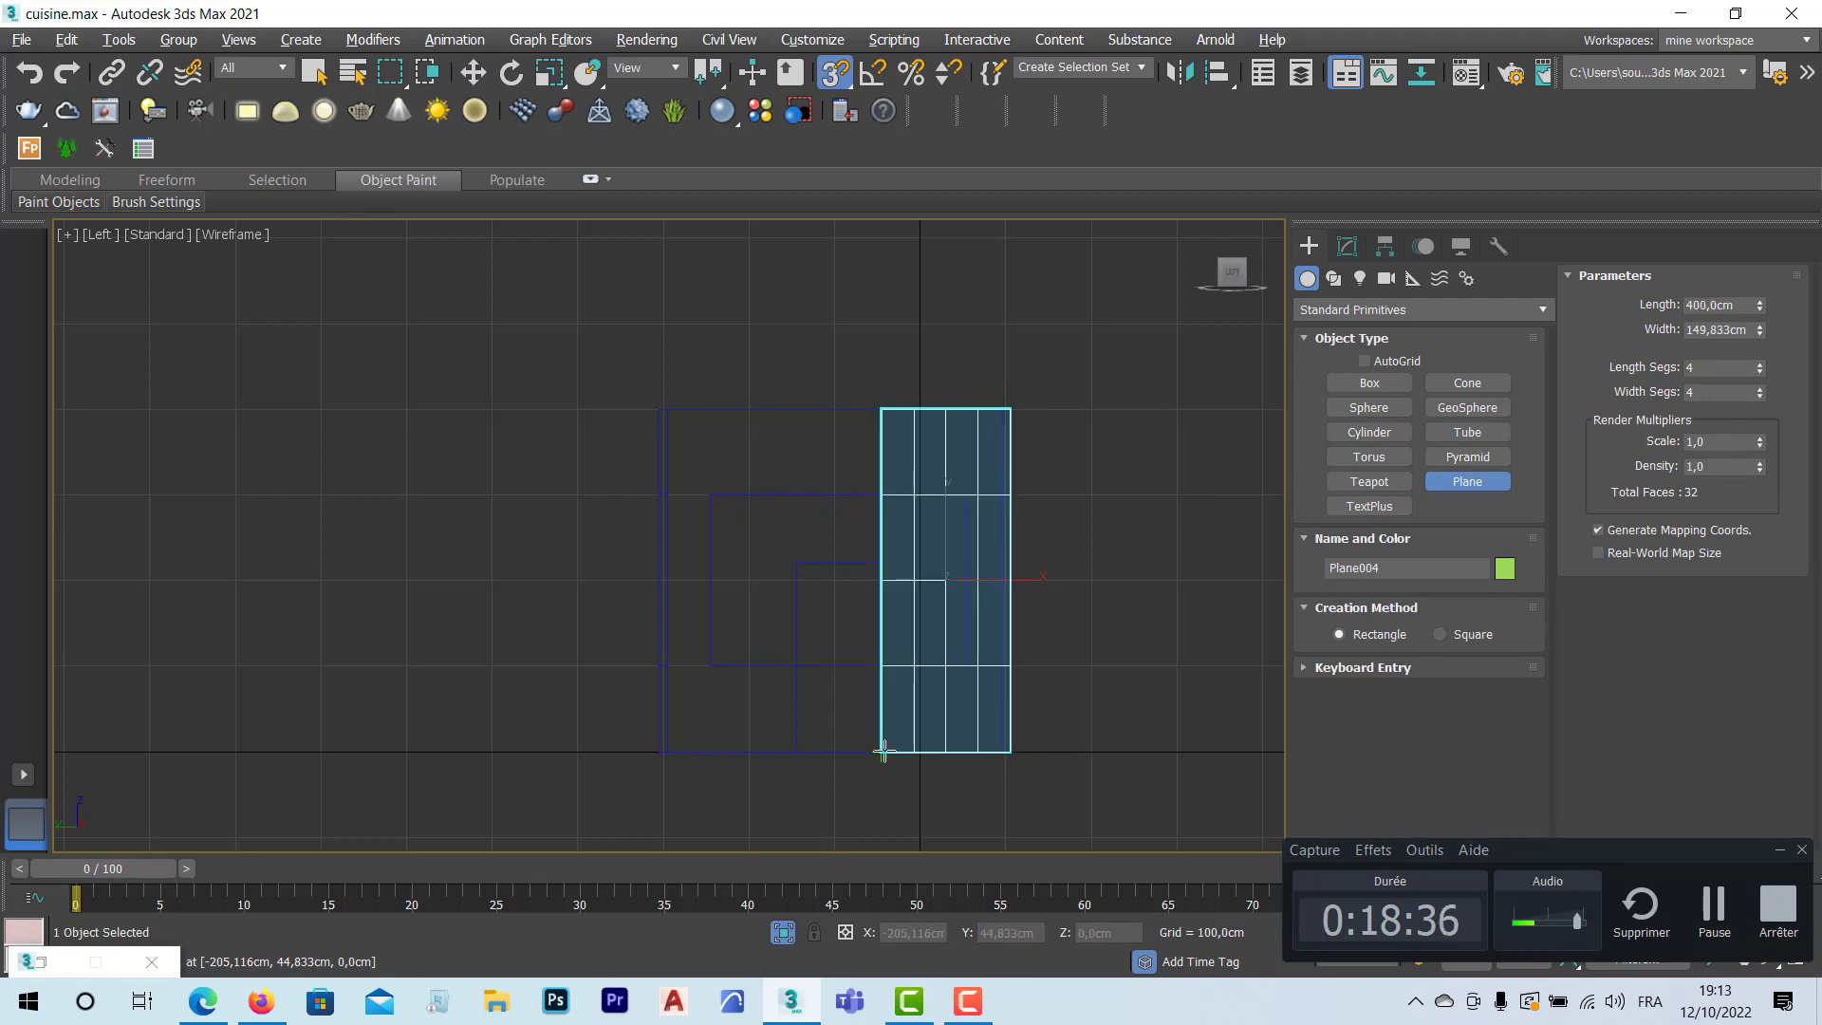
pyautogui.hotkey('alt', 'w')
pyautogui.middleClick(1004, 756)
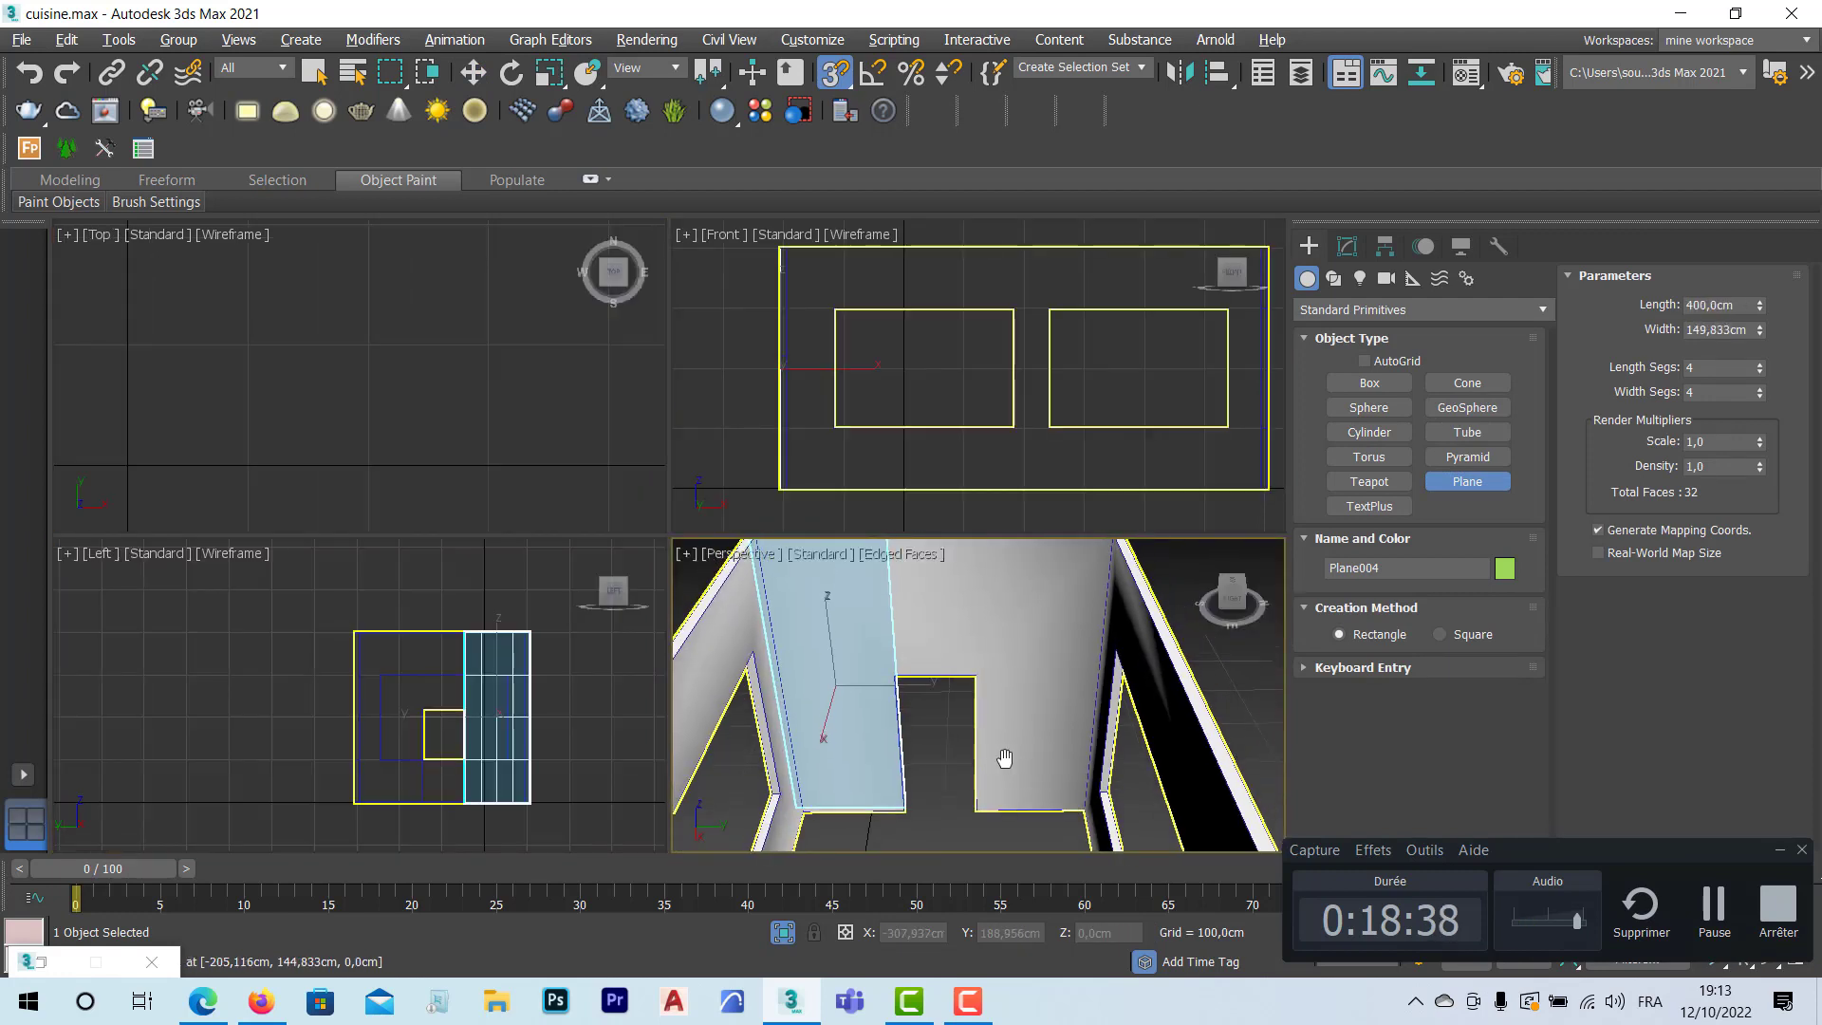
# Step: Move the new plane beside the doorway along X to about -195 cm, just in front of the wall's inner face
pyautogui.hotkey('alt', 'w')
pyautogui.moveTo(639, 550)
pyautogui.keyDown('alt'); pyautogui.mouseDown(button='middle')
pyautogui.moveTo(476, 594)
pyautogui.moveTo(388, 556)
pyautogui.moveTo(668, 570)
pyautogui.mouseUp(button='middle'); pyautogui.keyUp('alt')
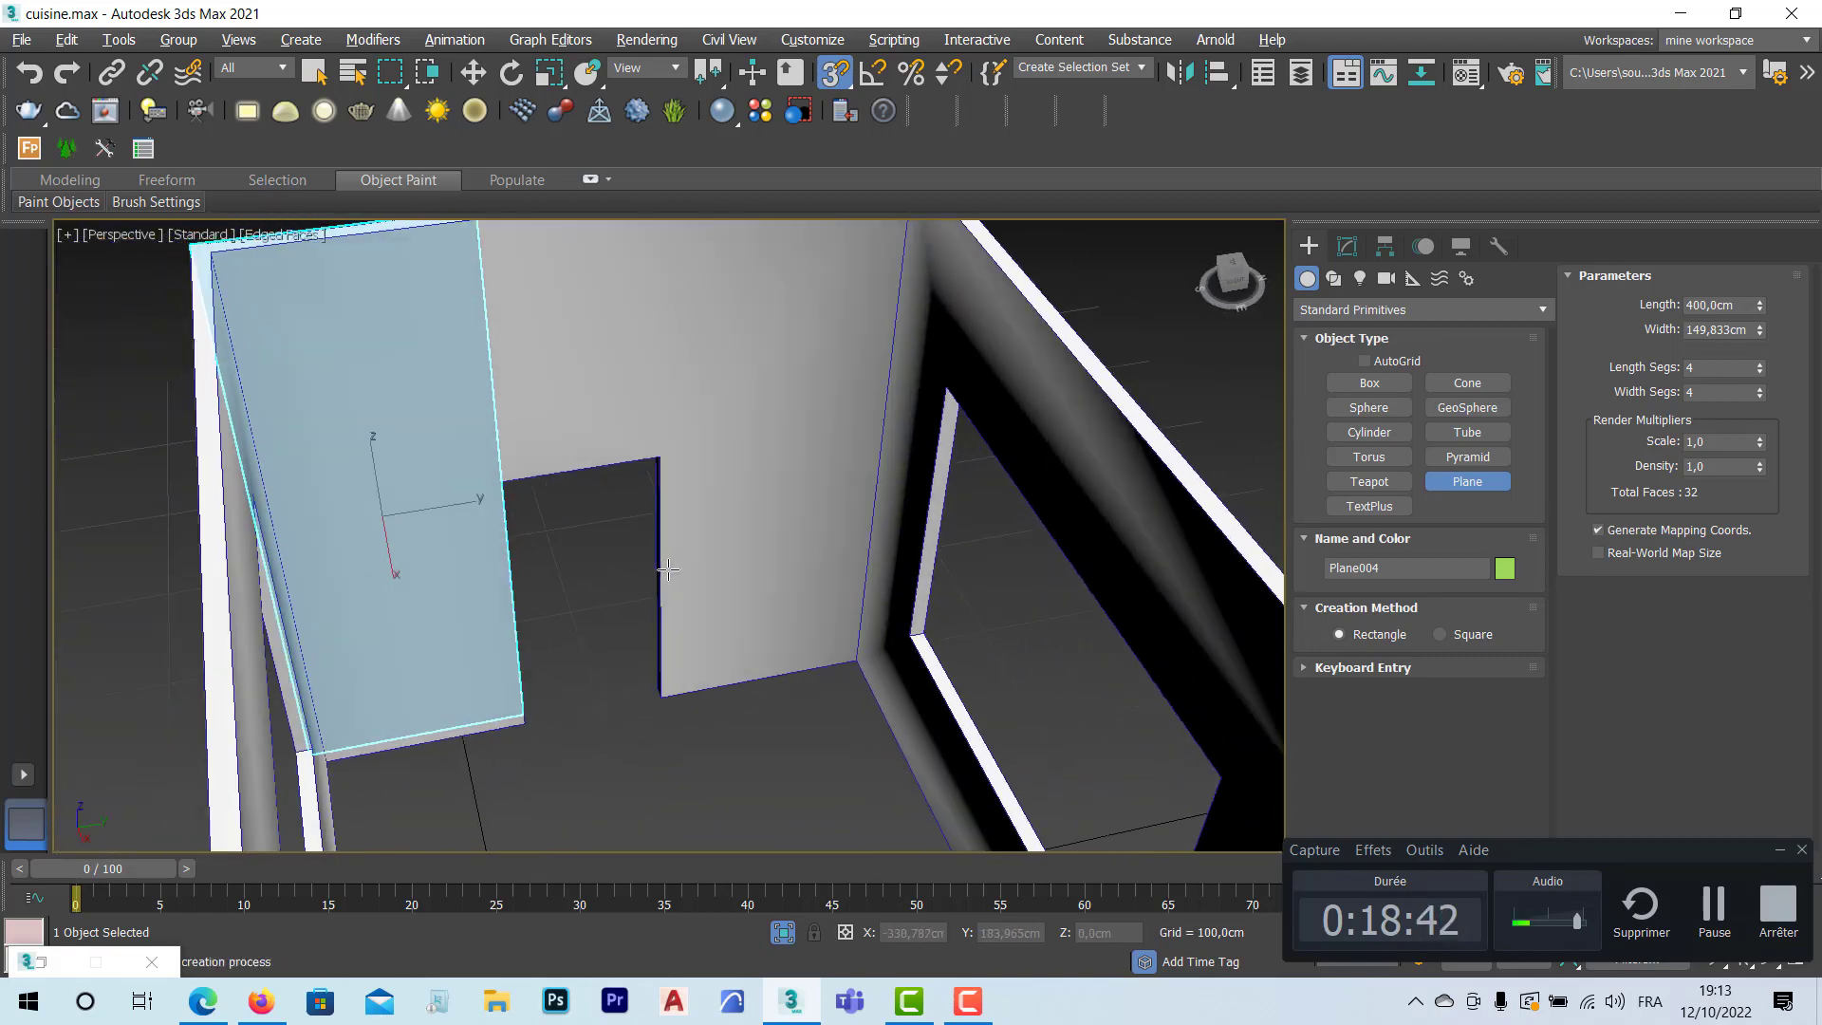
pyautogui.click(474, 72)
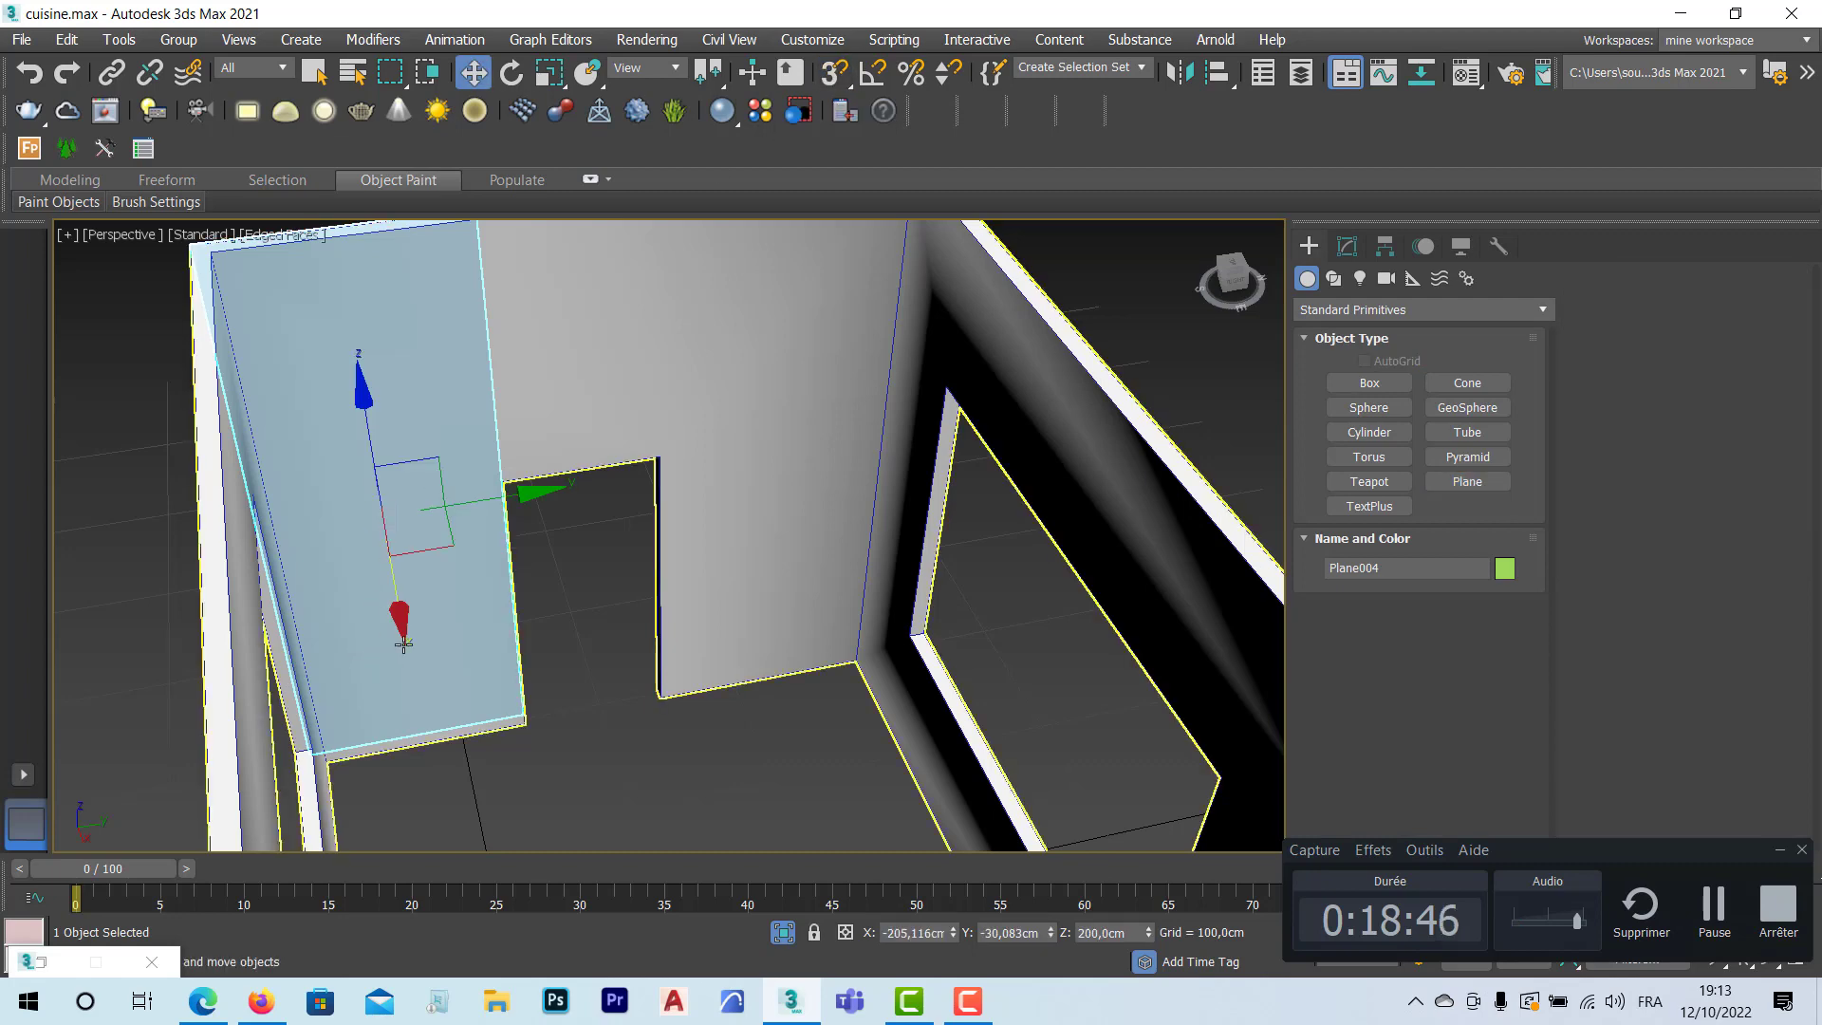
pyautogui.moveTo(402, 626); pyautogui.dragTo(427, 617)
pyautogui.keyDown('alt'); pyautogui.moveTo(482, 556); pyautogui.dragTo(338, 557, button='middle'); pyautogui.keyUp('alt')
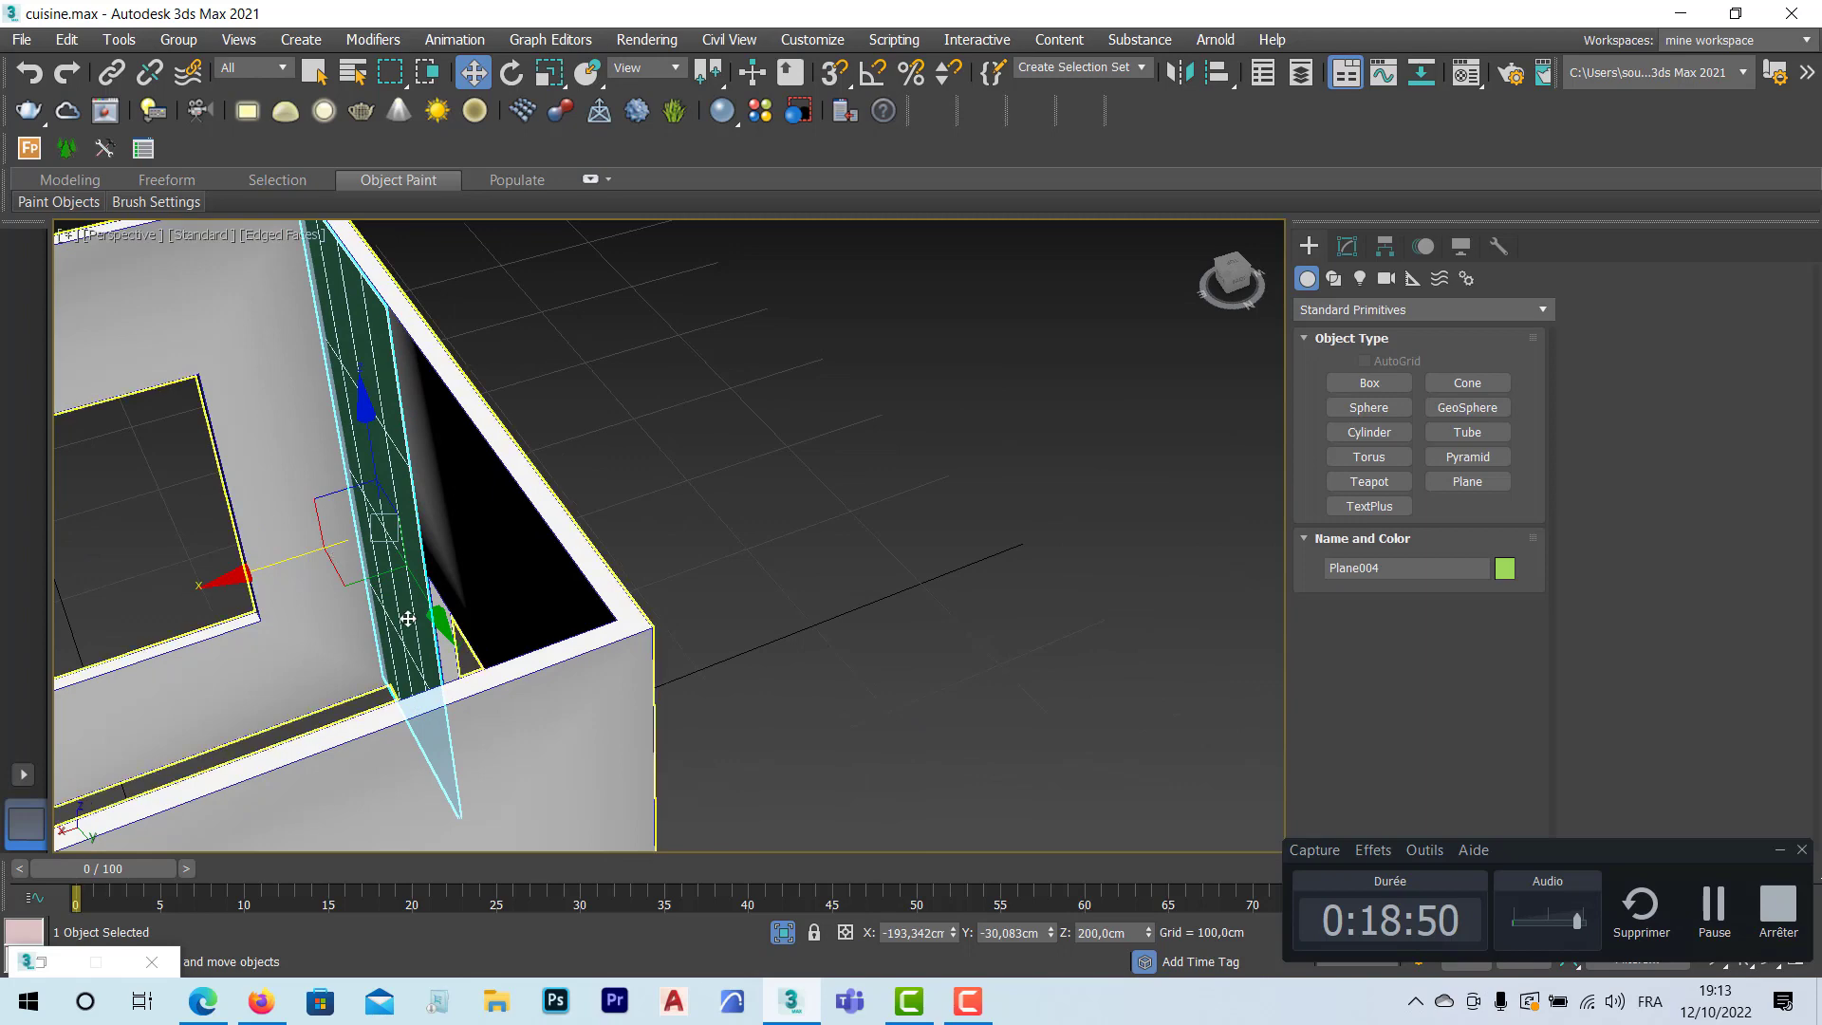
pyautogui.scroll(5, 339, 557)
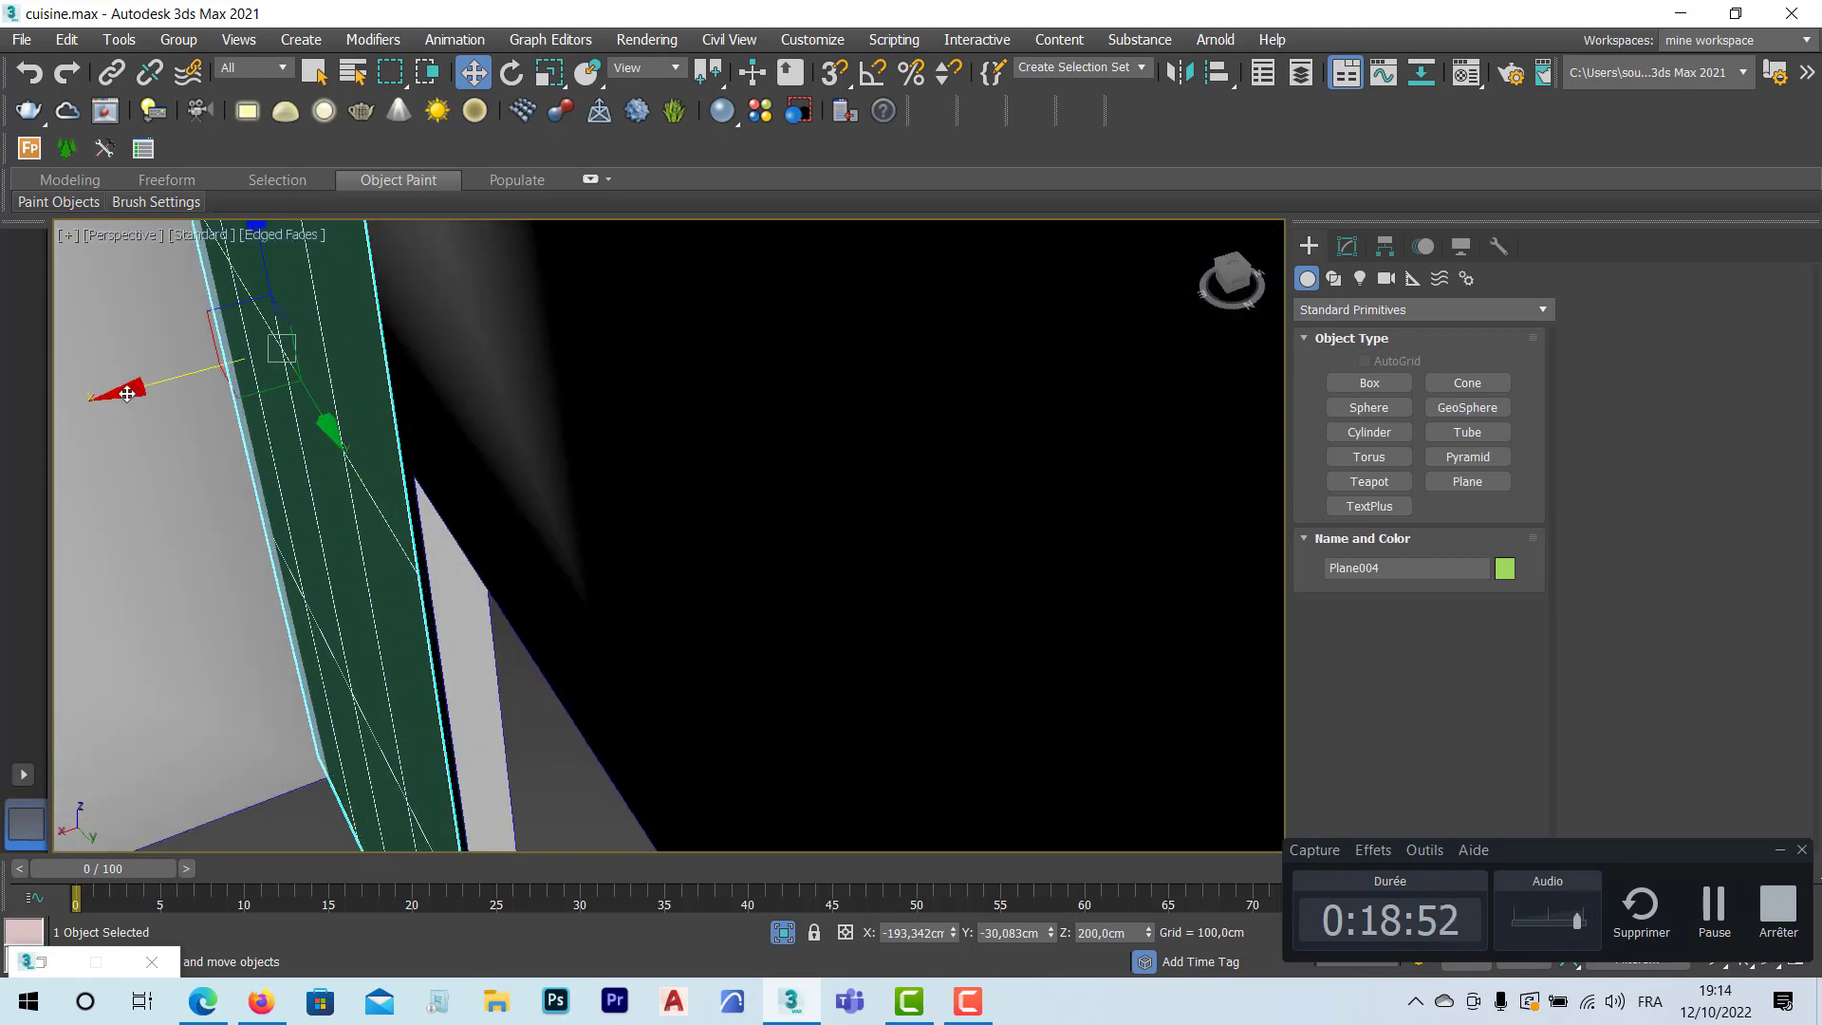
pyautogui.moveTo(124, 397); pyautogui.dragTo(138, 405)
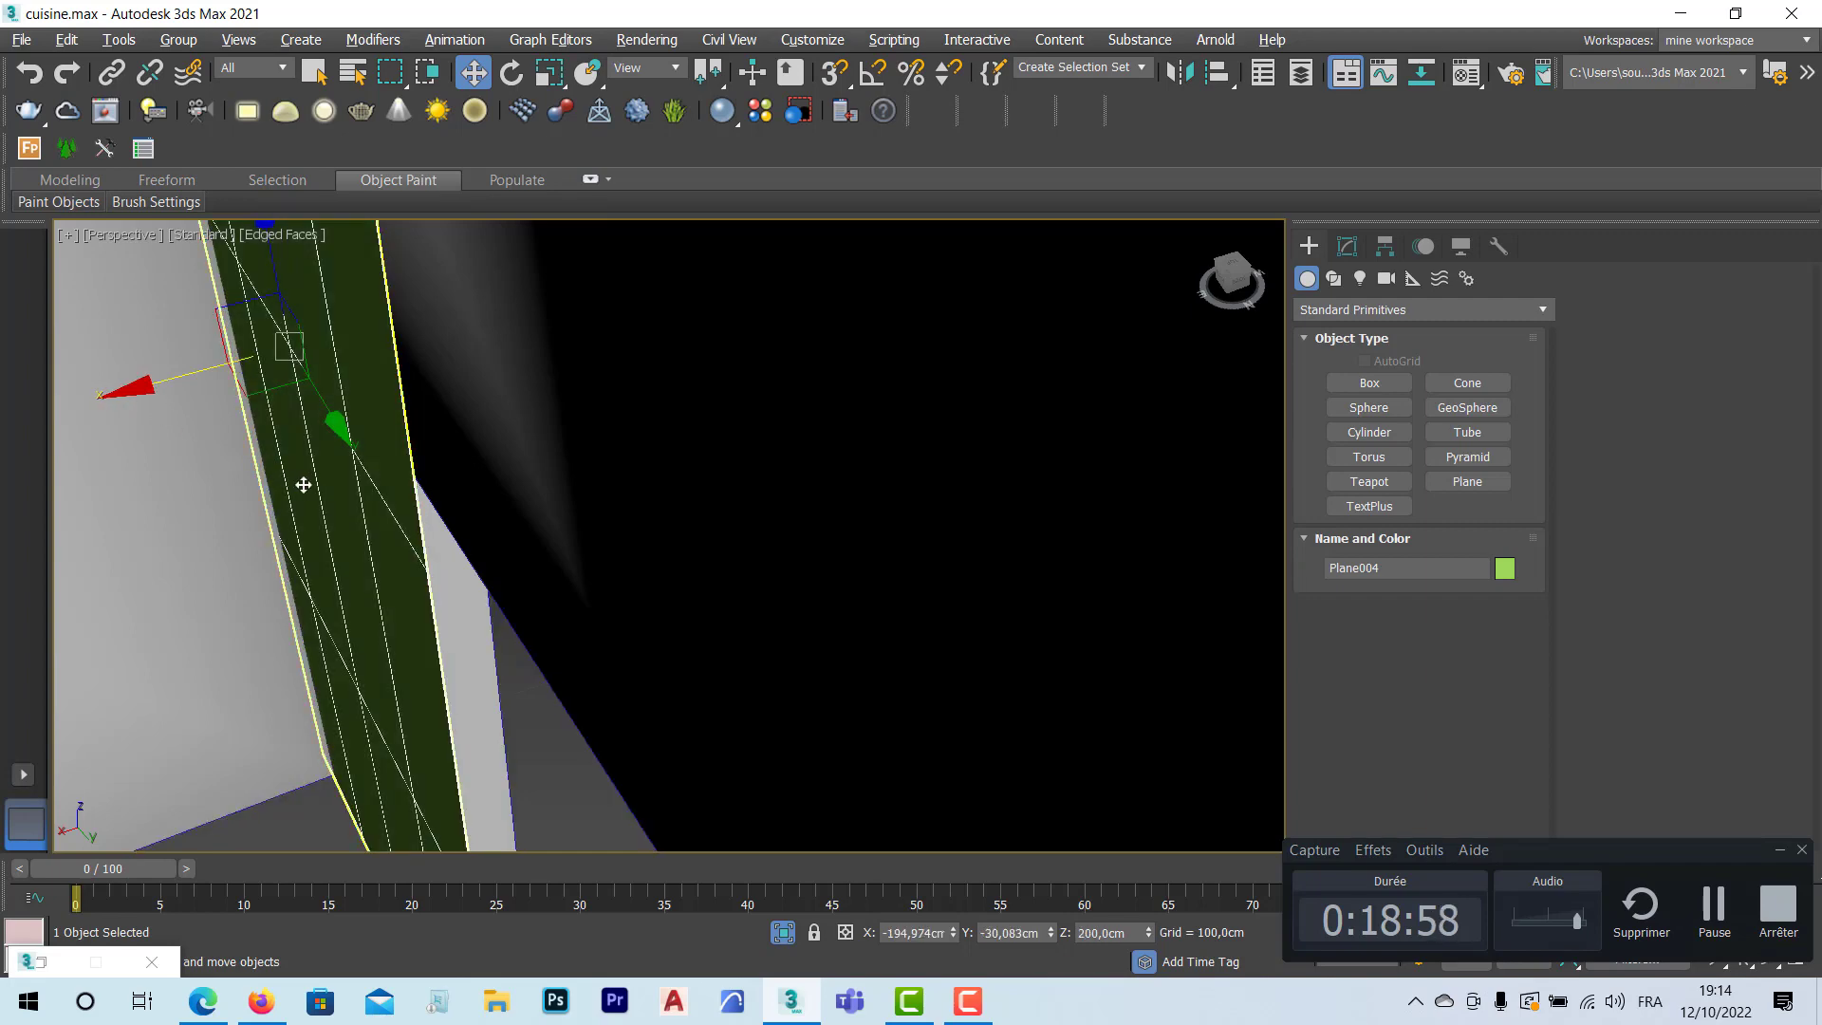
pyautogui.keyDown('alt'); pyautogui.moveTo(304, 484); pyautogui.dragTo(447, 468, button='middle'); pyautogui.keyUp('alt')
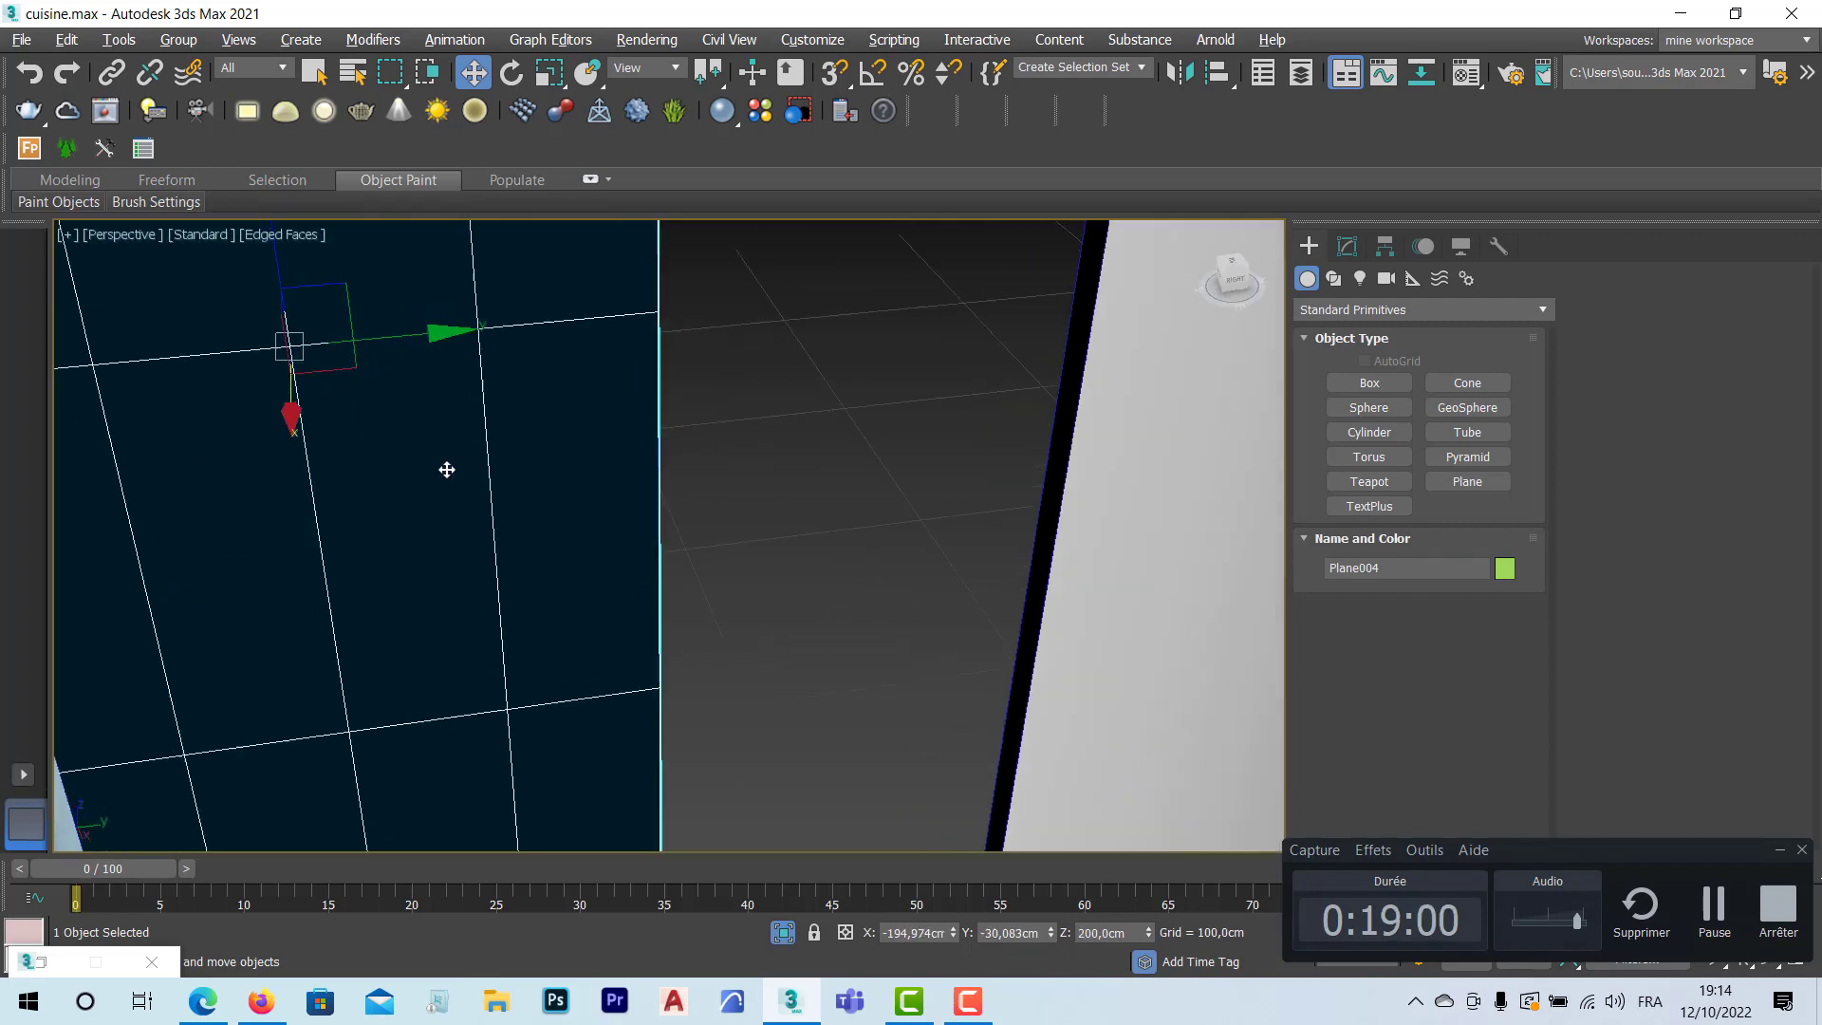
pyautogui.scroll(-4, 472, 484)
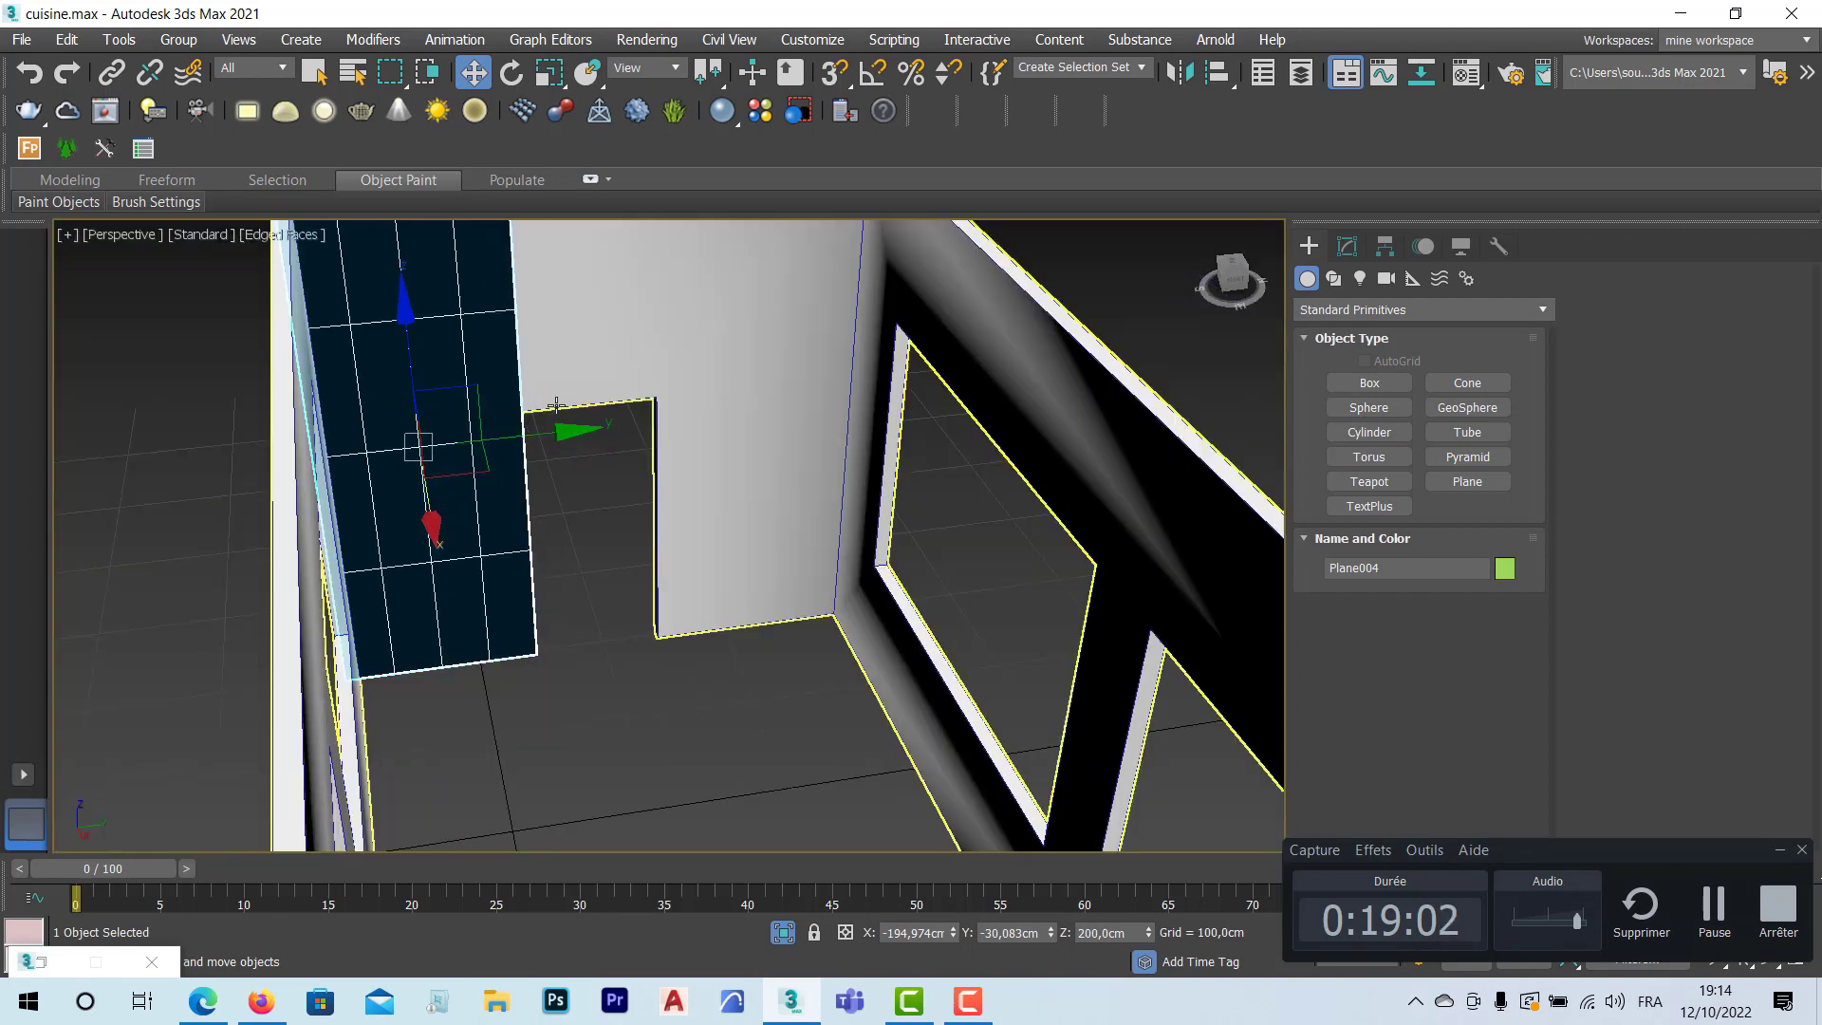
pyautogui.keyDown('alt'); pyautogui.moveTo(569, 442); pyautogui.dragTo(531, 408, button='middle'); pyautogui.keyUp('alt')
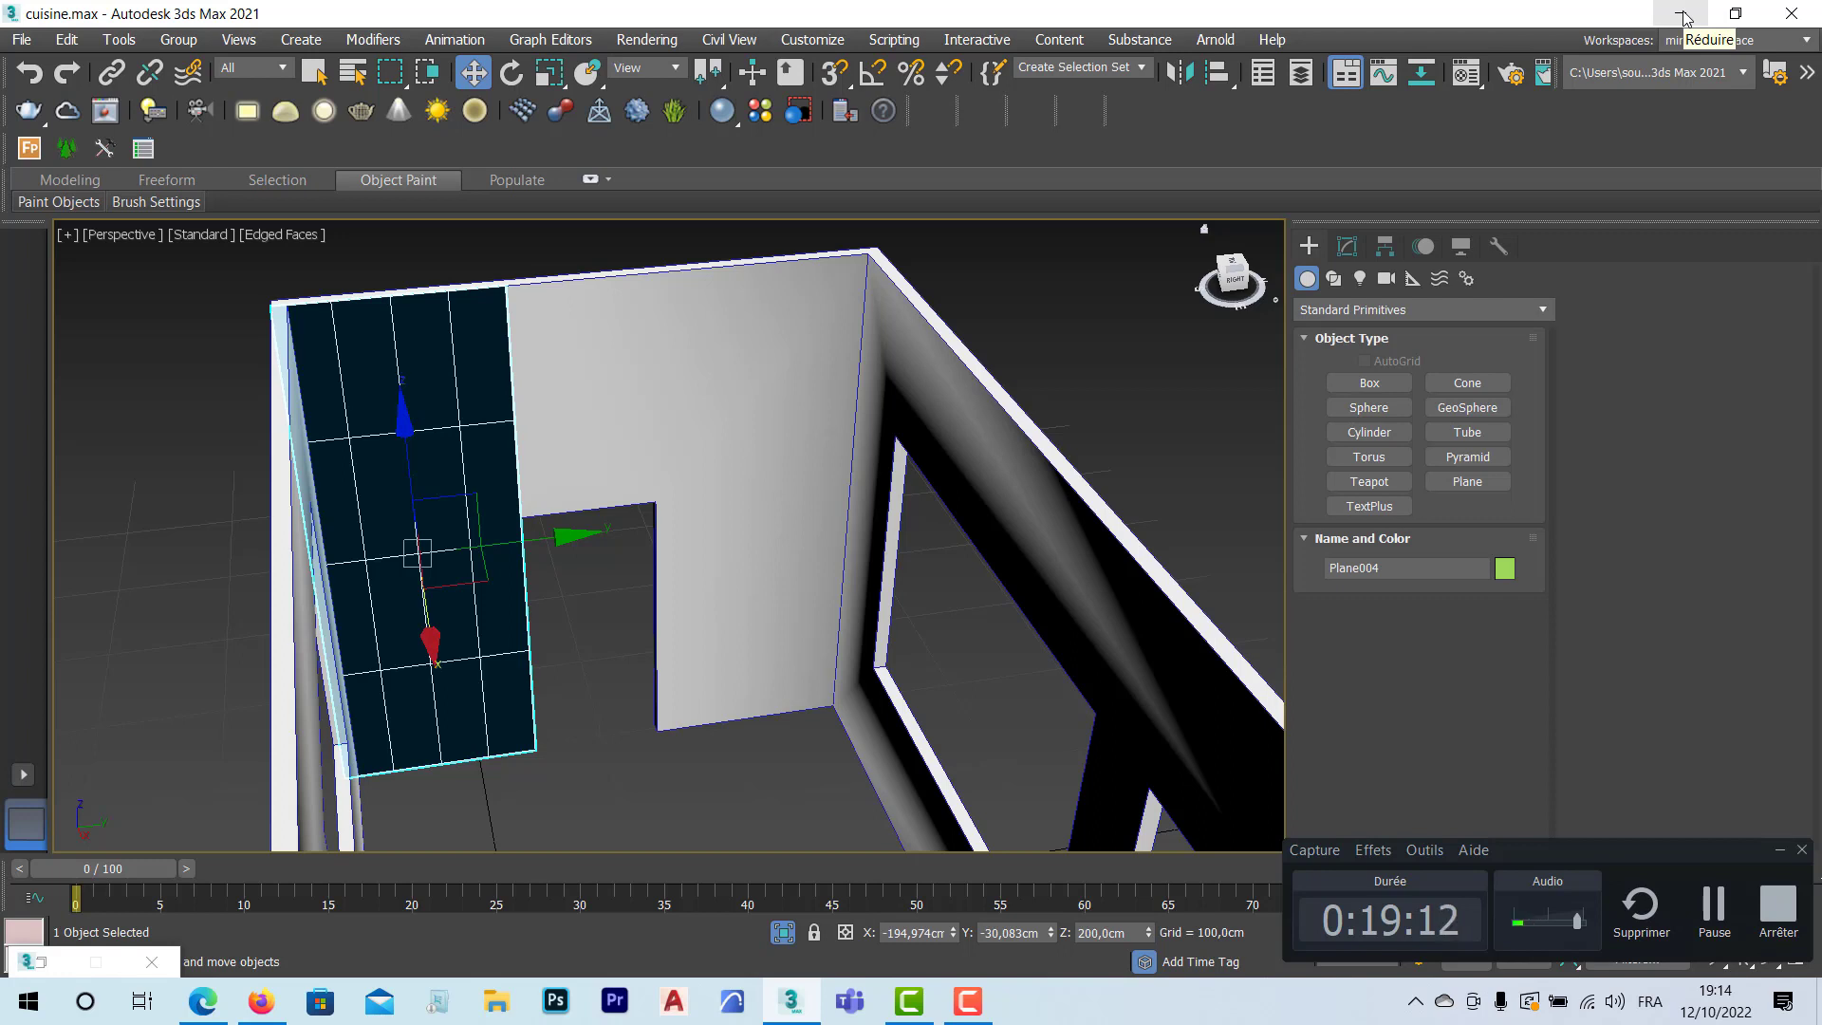
# Step: Open the V-Ray Asset Browser's material library, then close it without choosing a material
pyautogui.click(769, 124)
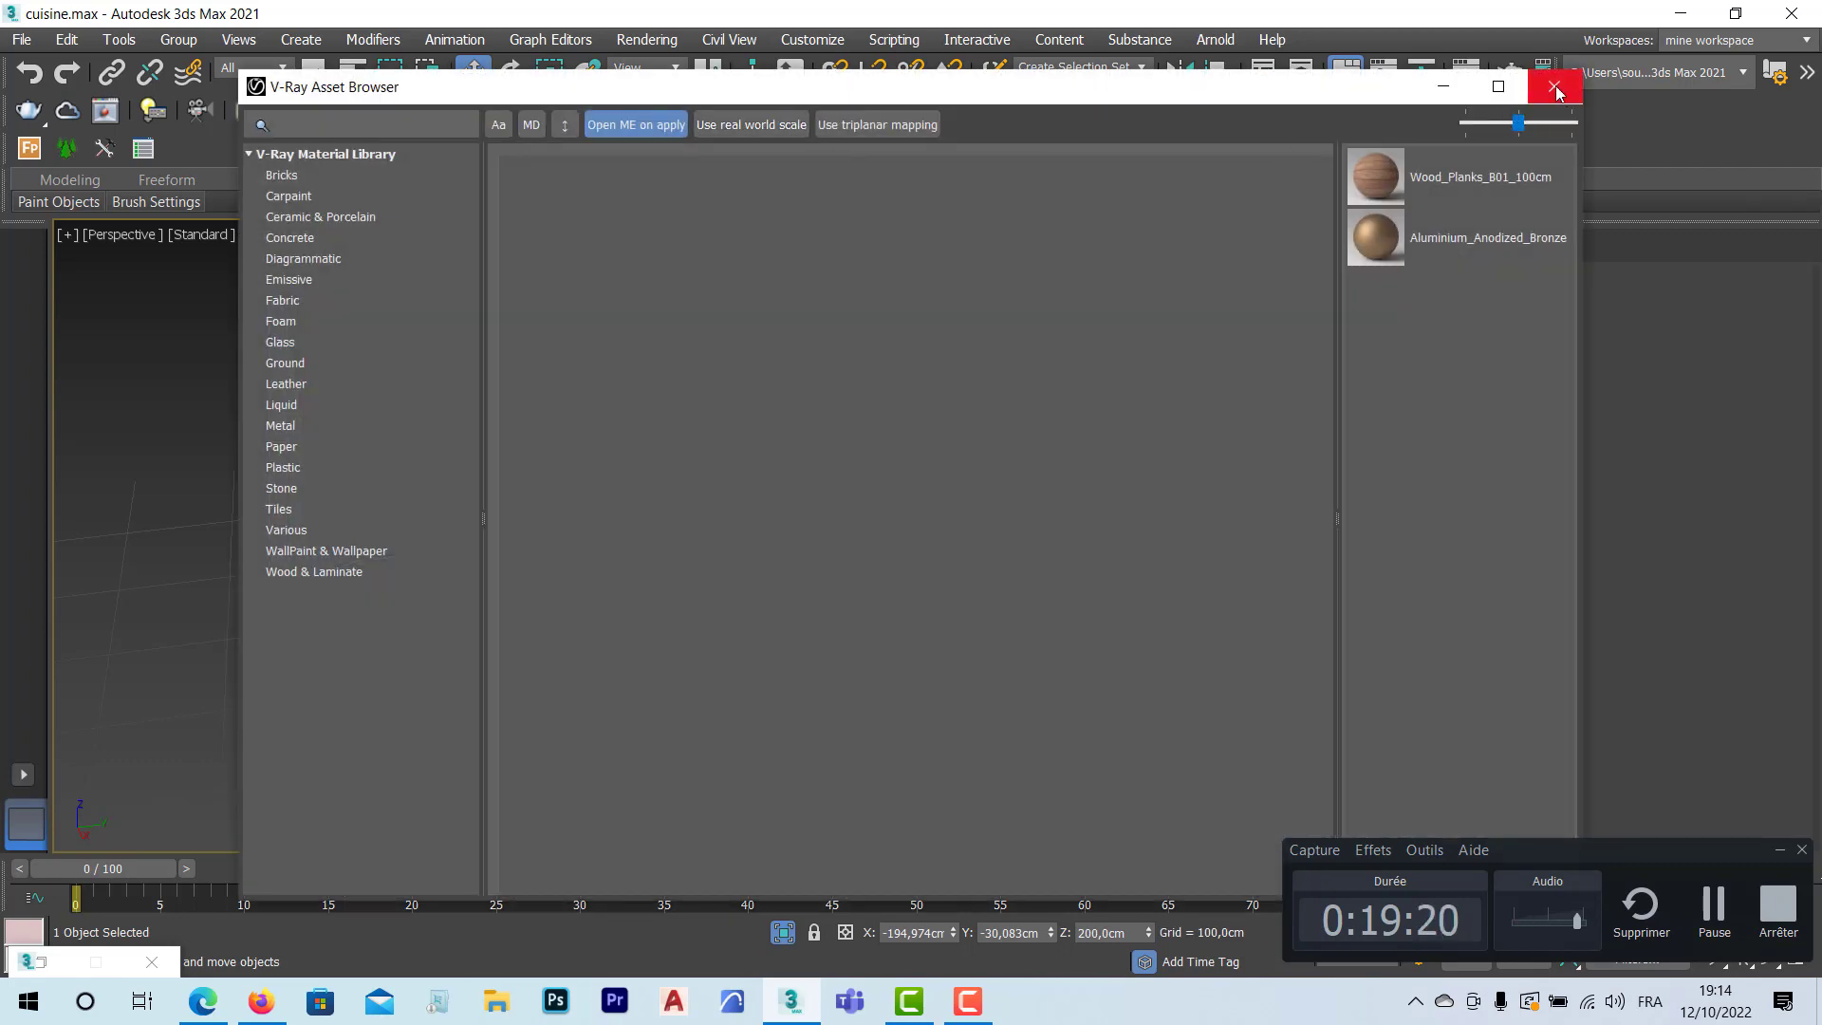
pyautogui.click(1557, 88)
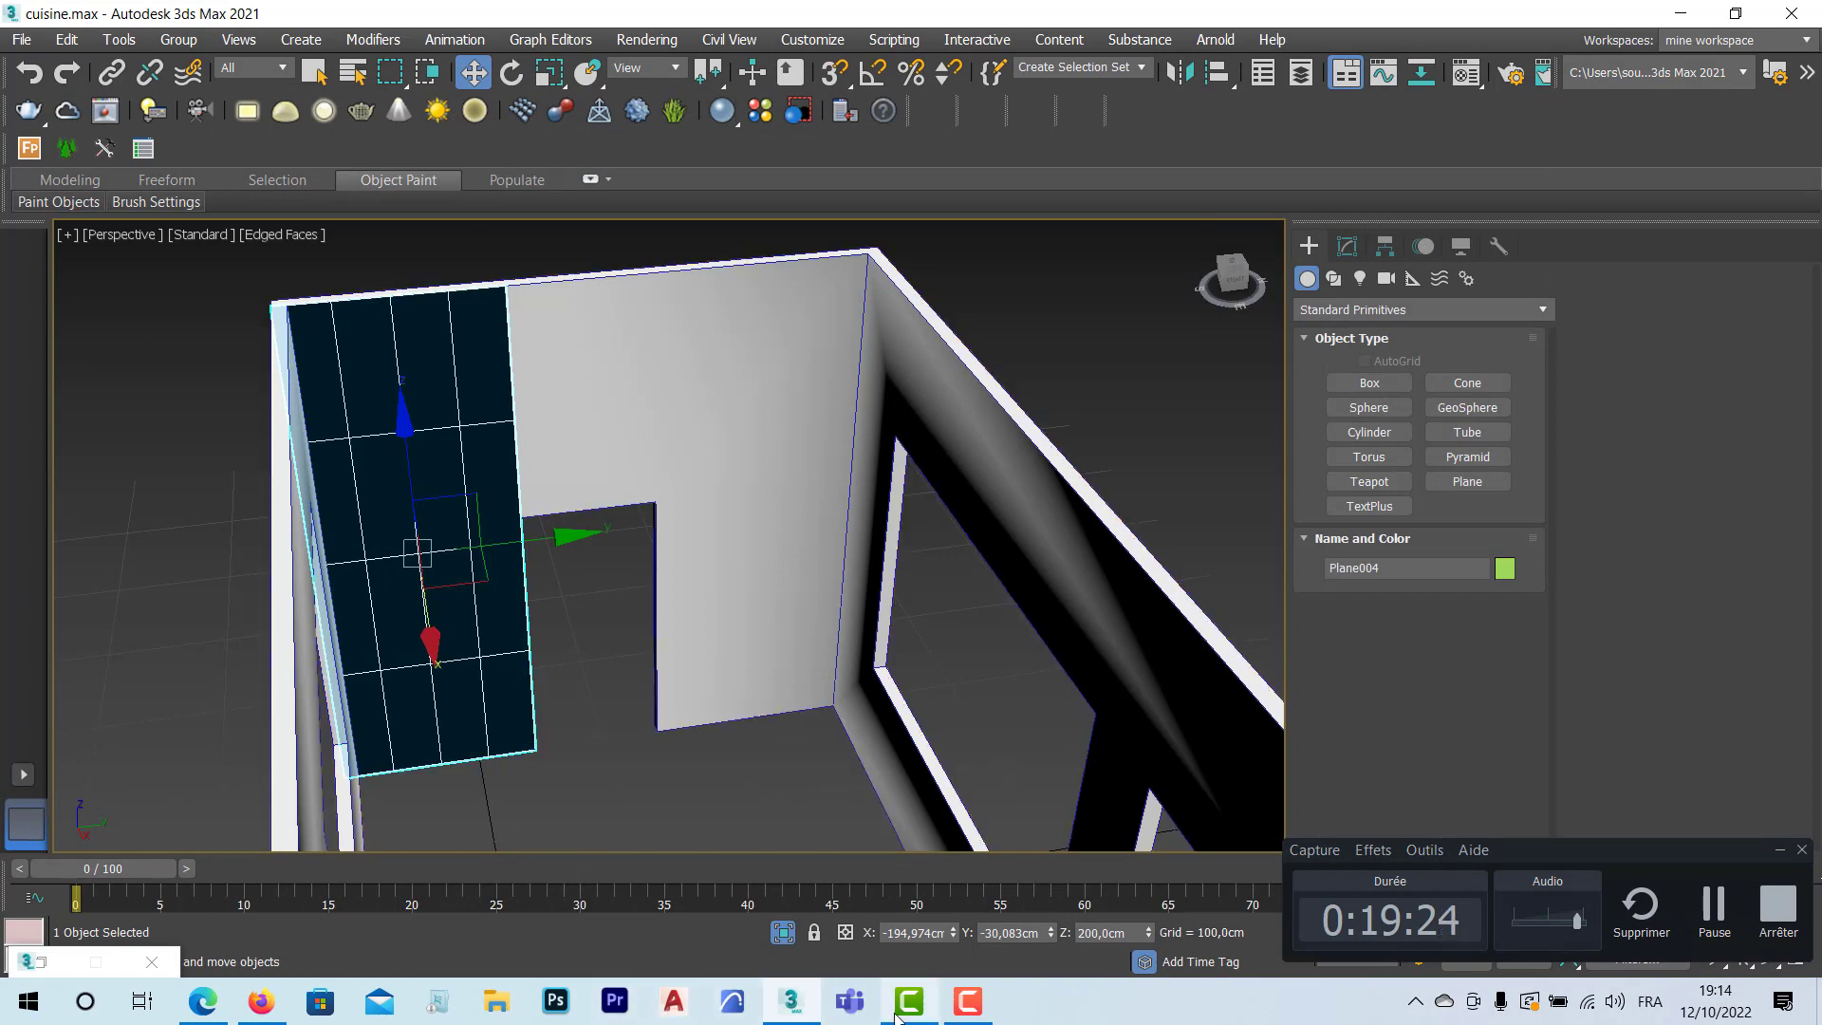
# Step: Switch to Firefox and search Google for "texture florale" in a new tab
pyautogui.click(256, 1014)
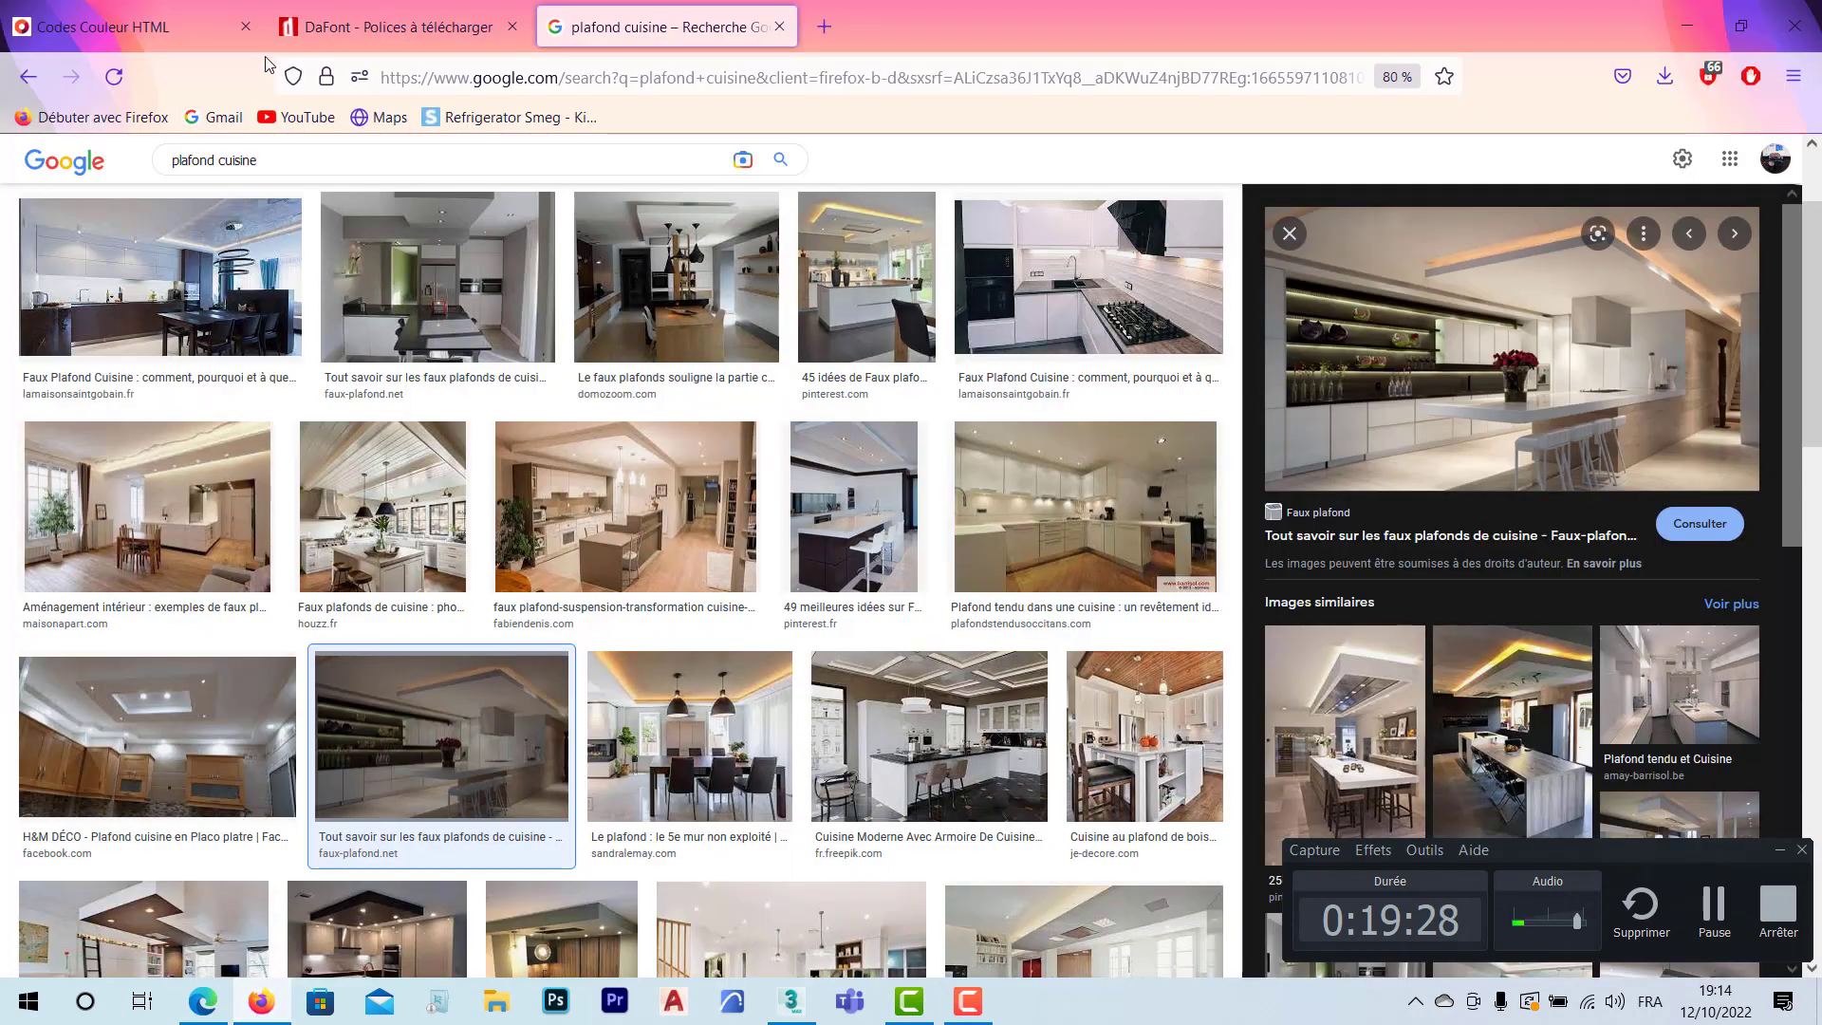
pyautogui.click(828, 17)
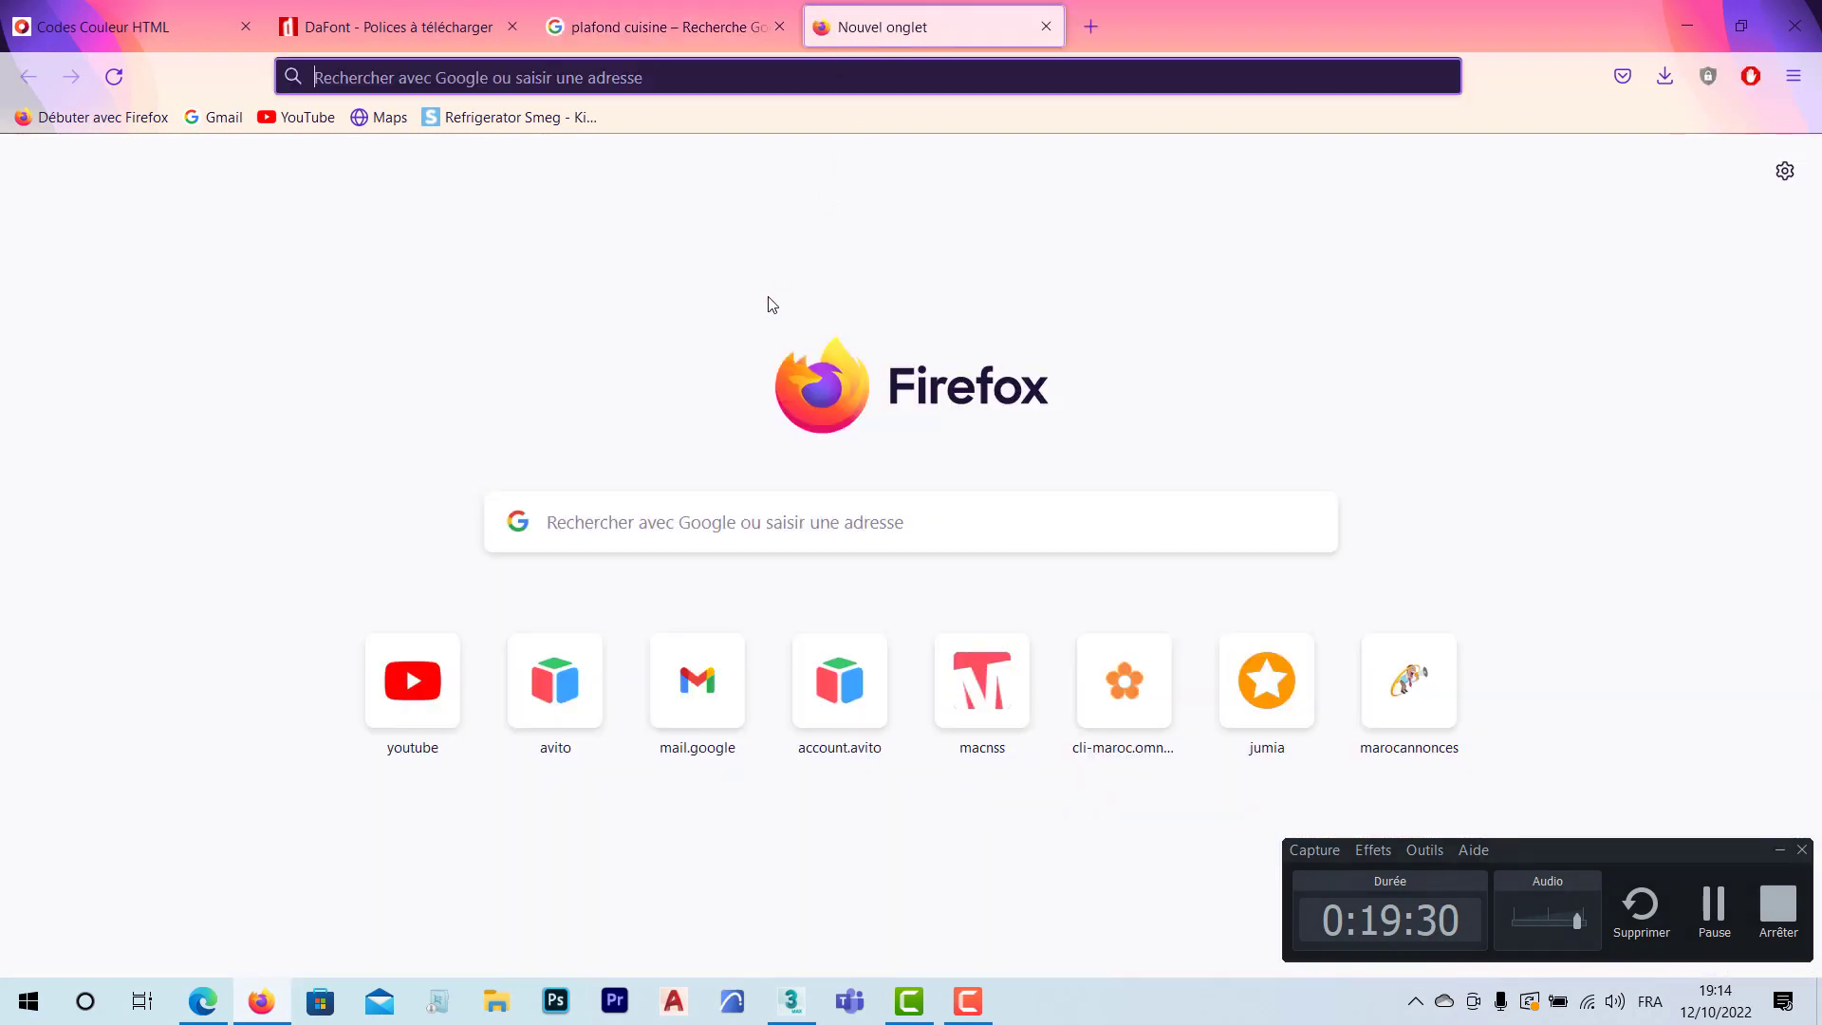
pyautogui.click(533, 90)
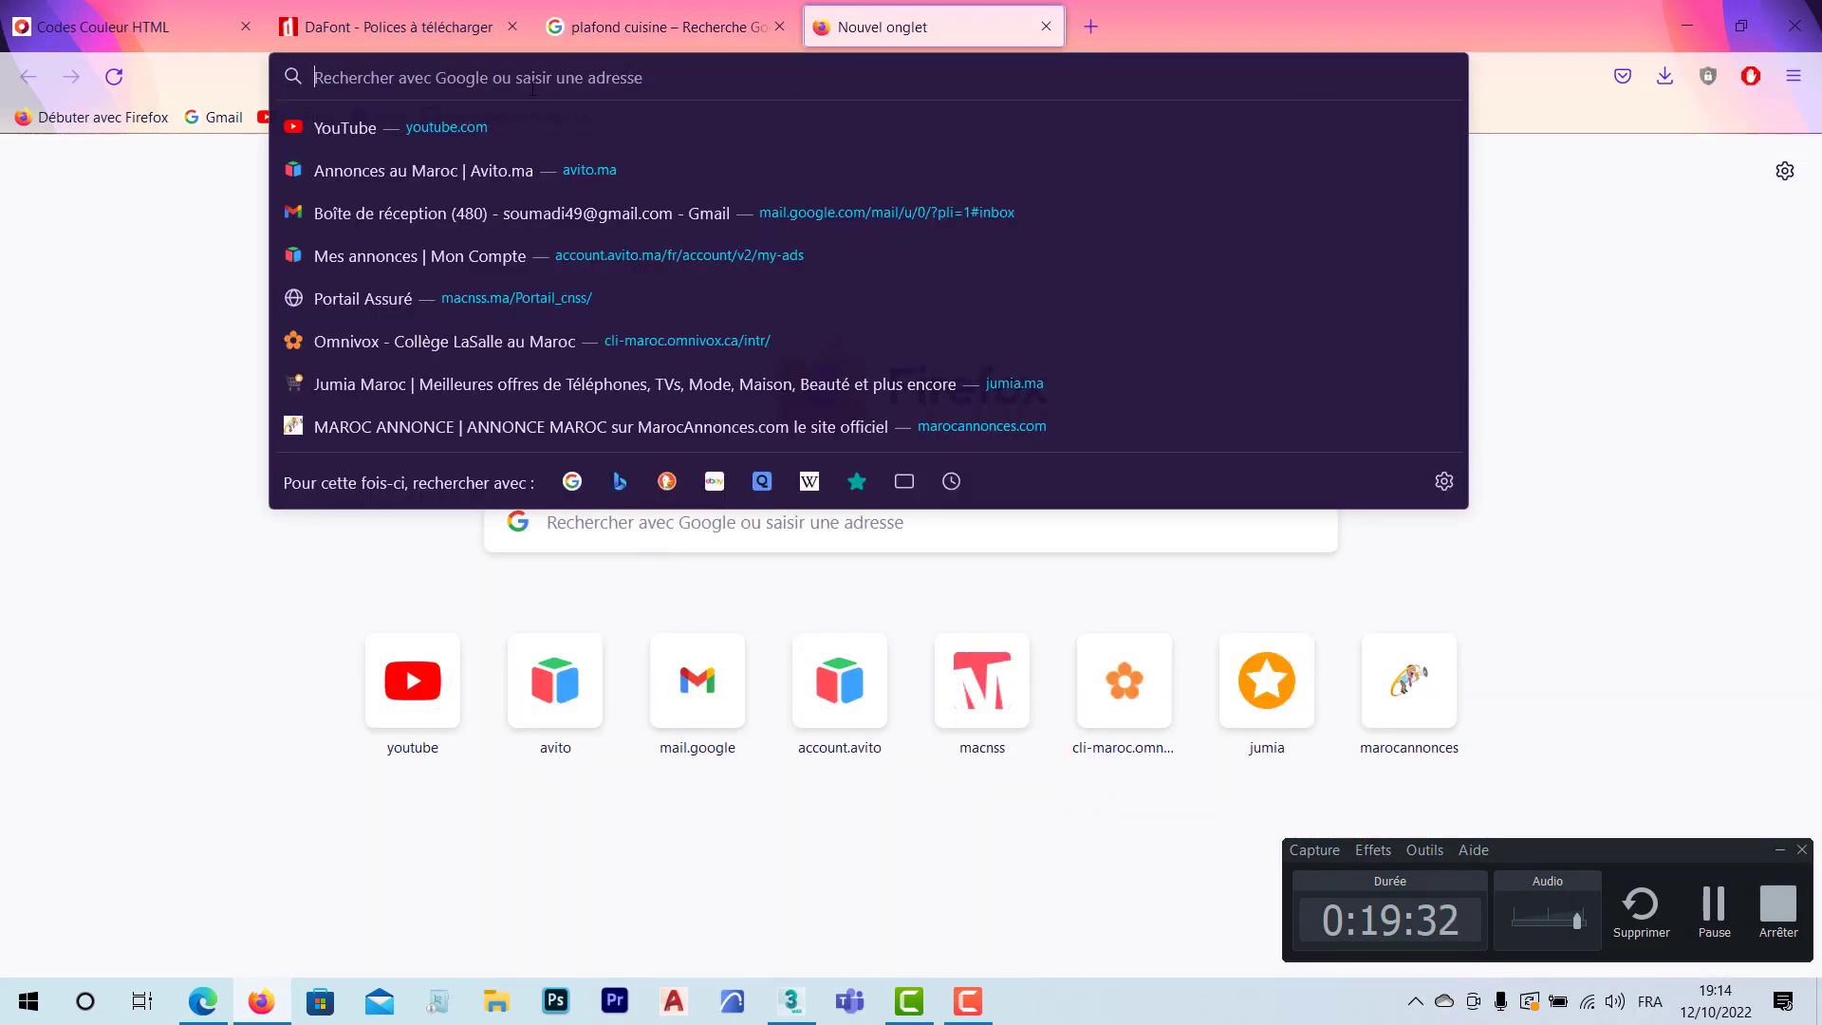
pyautogui.click(797, 609)
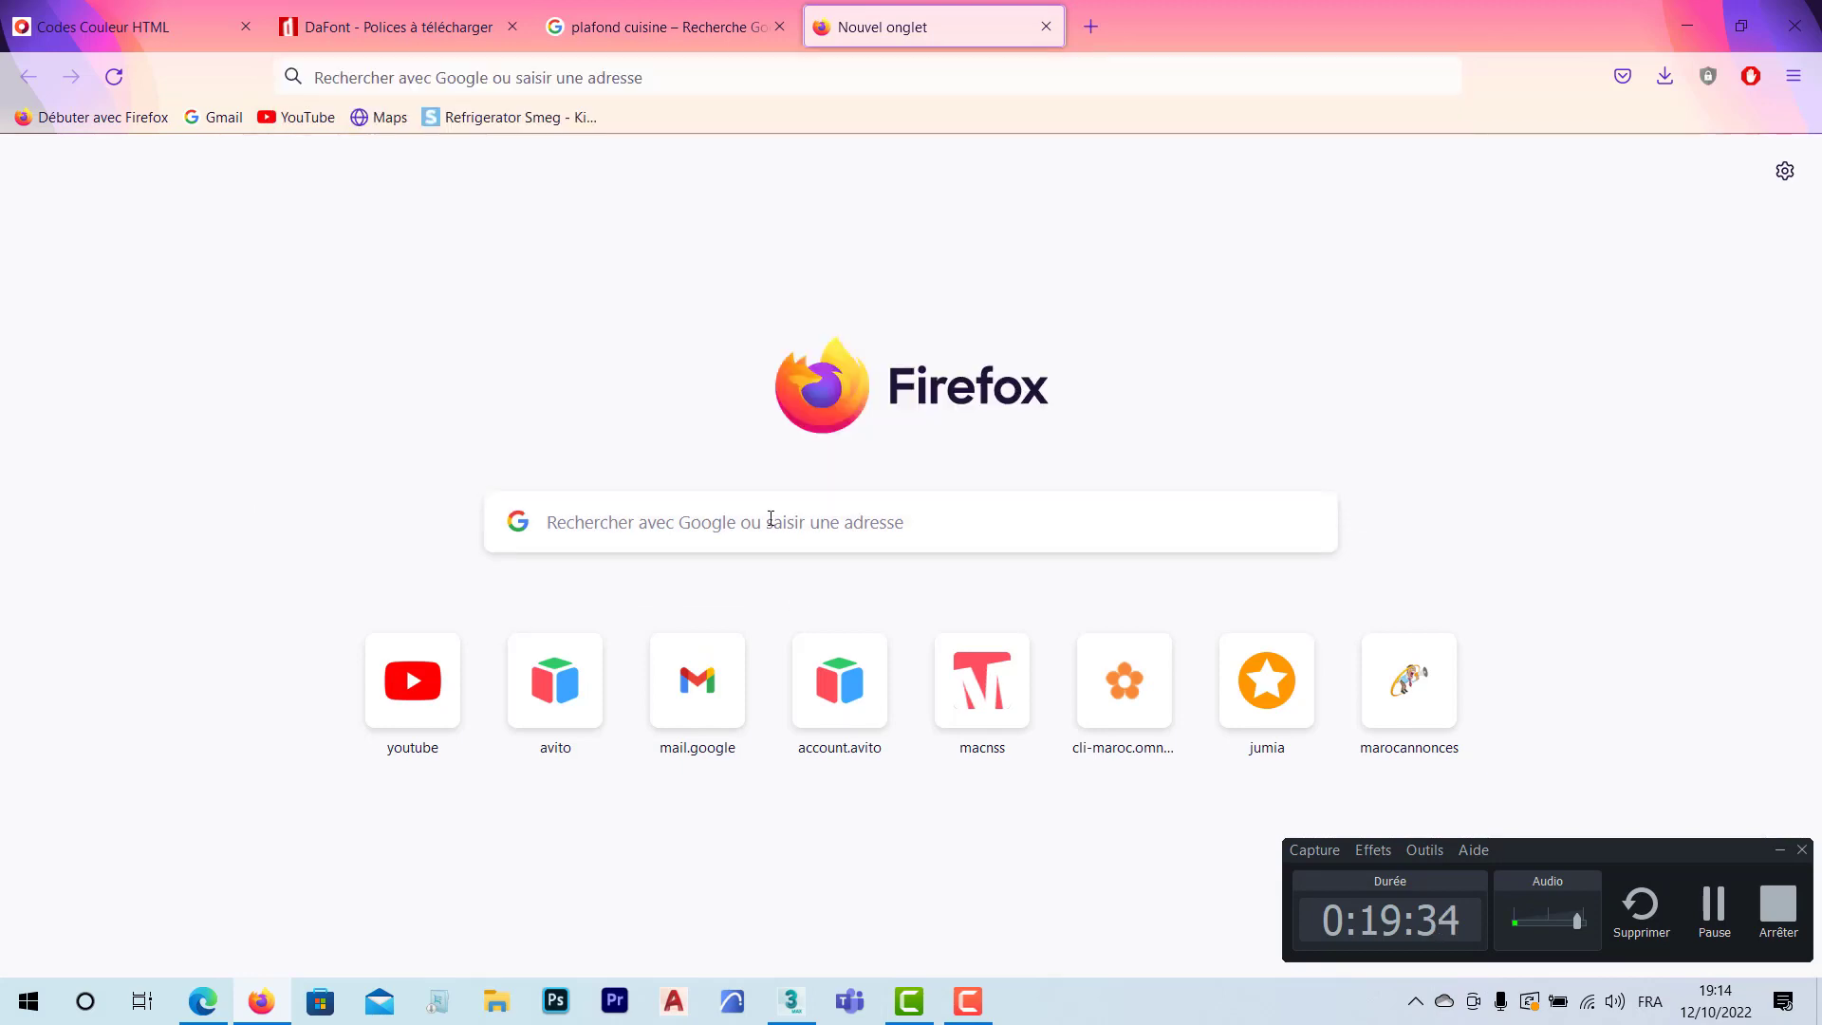
pyautogui.click(770, 517)
pyautogui.write('text')
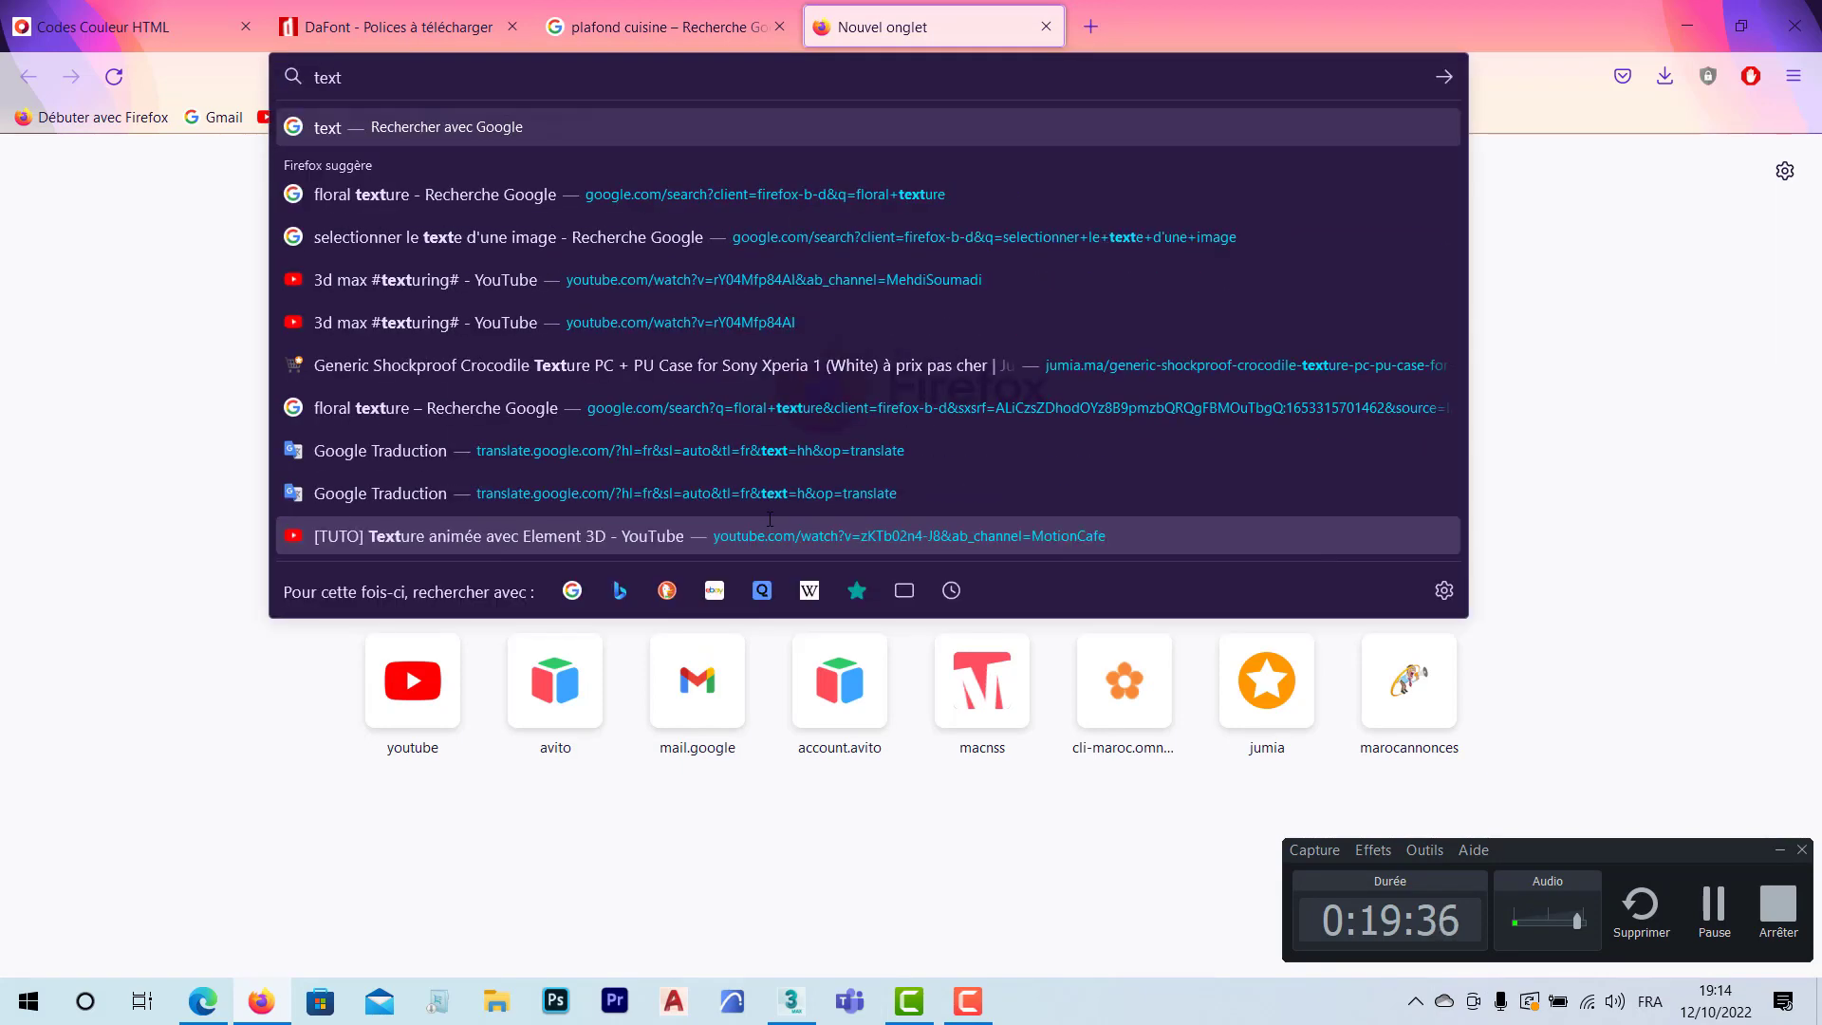
pyautogui.write('ures')
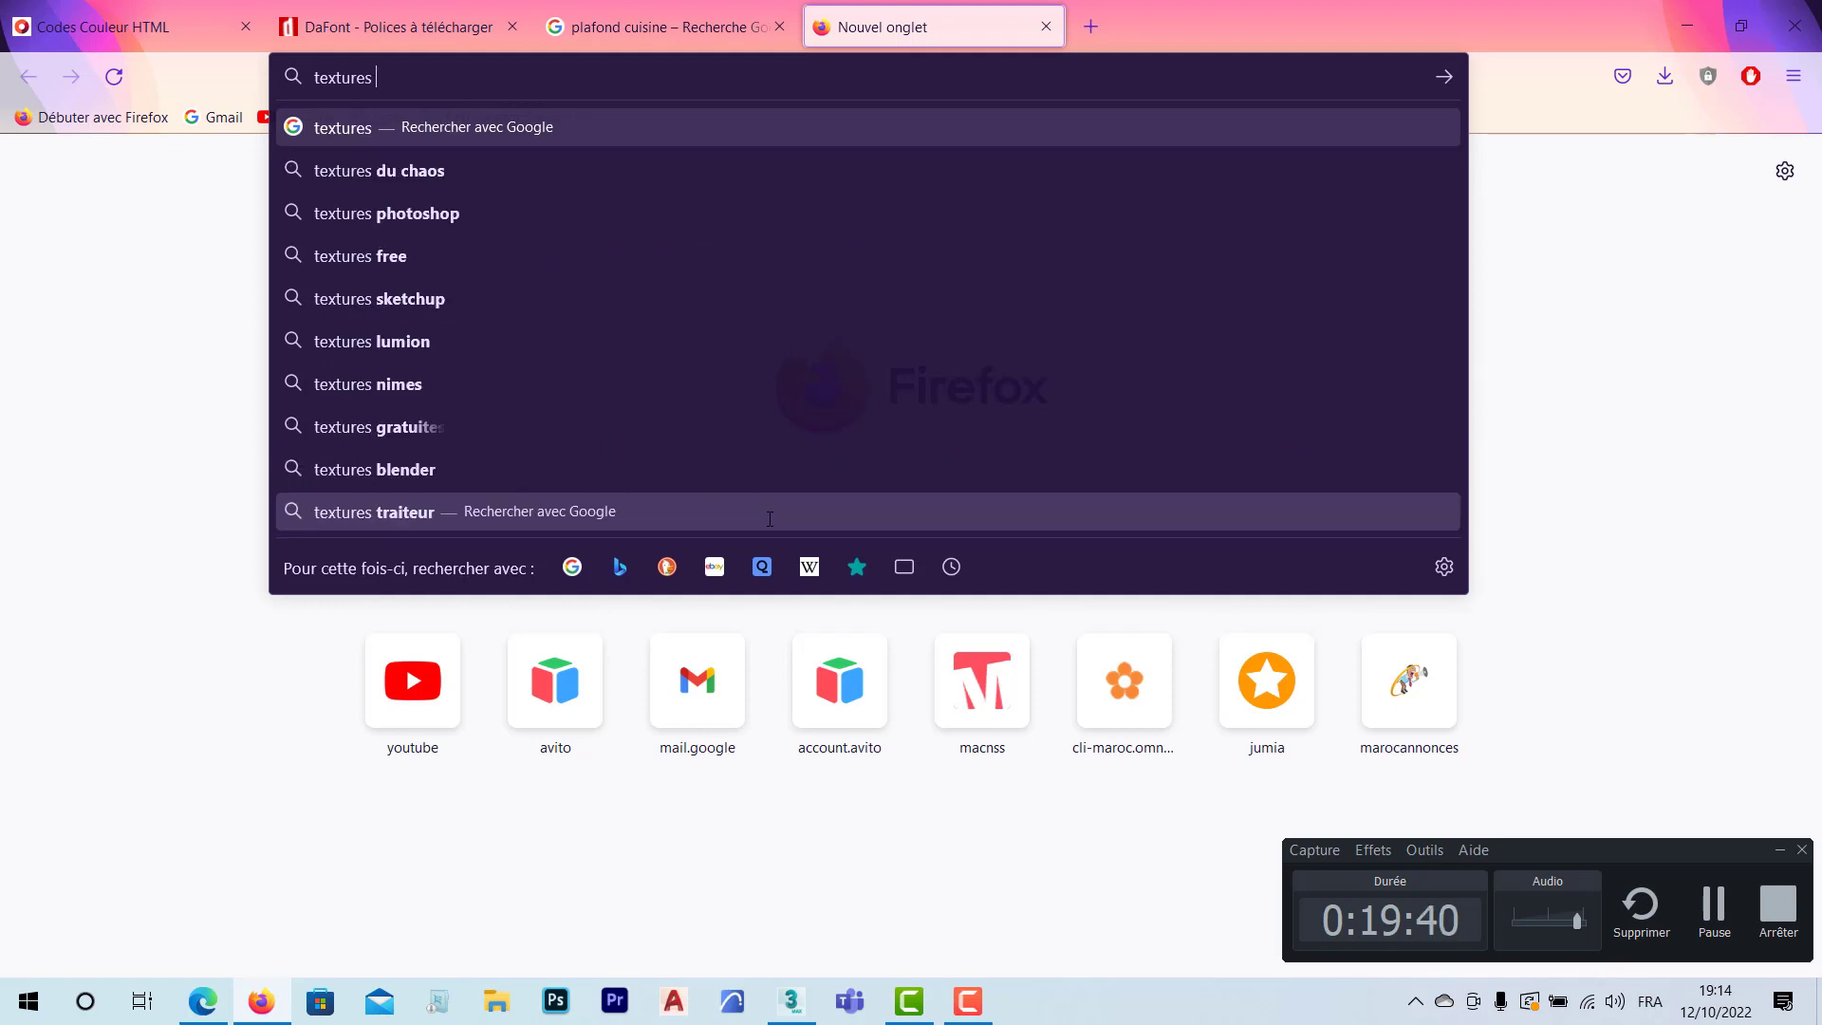
pyautogui.write(' flor')
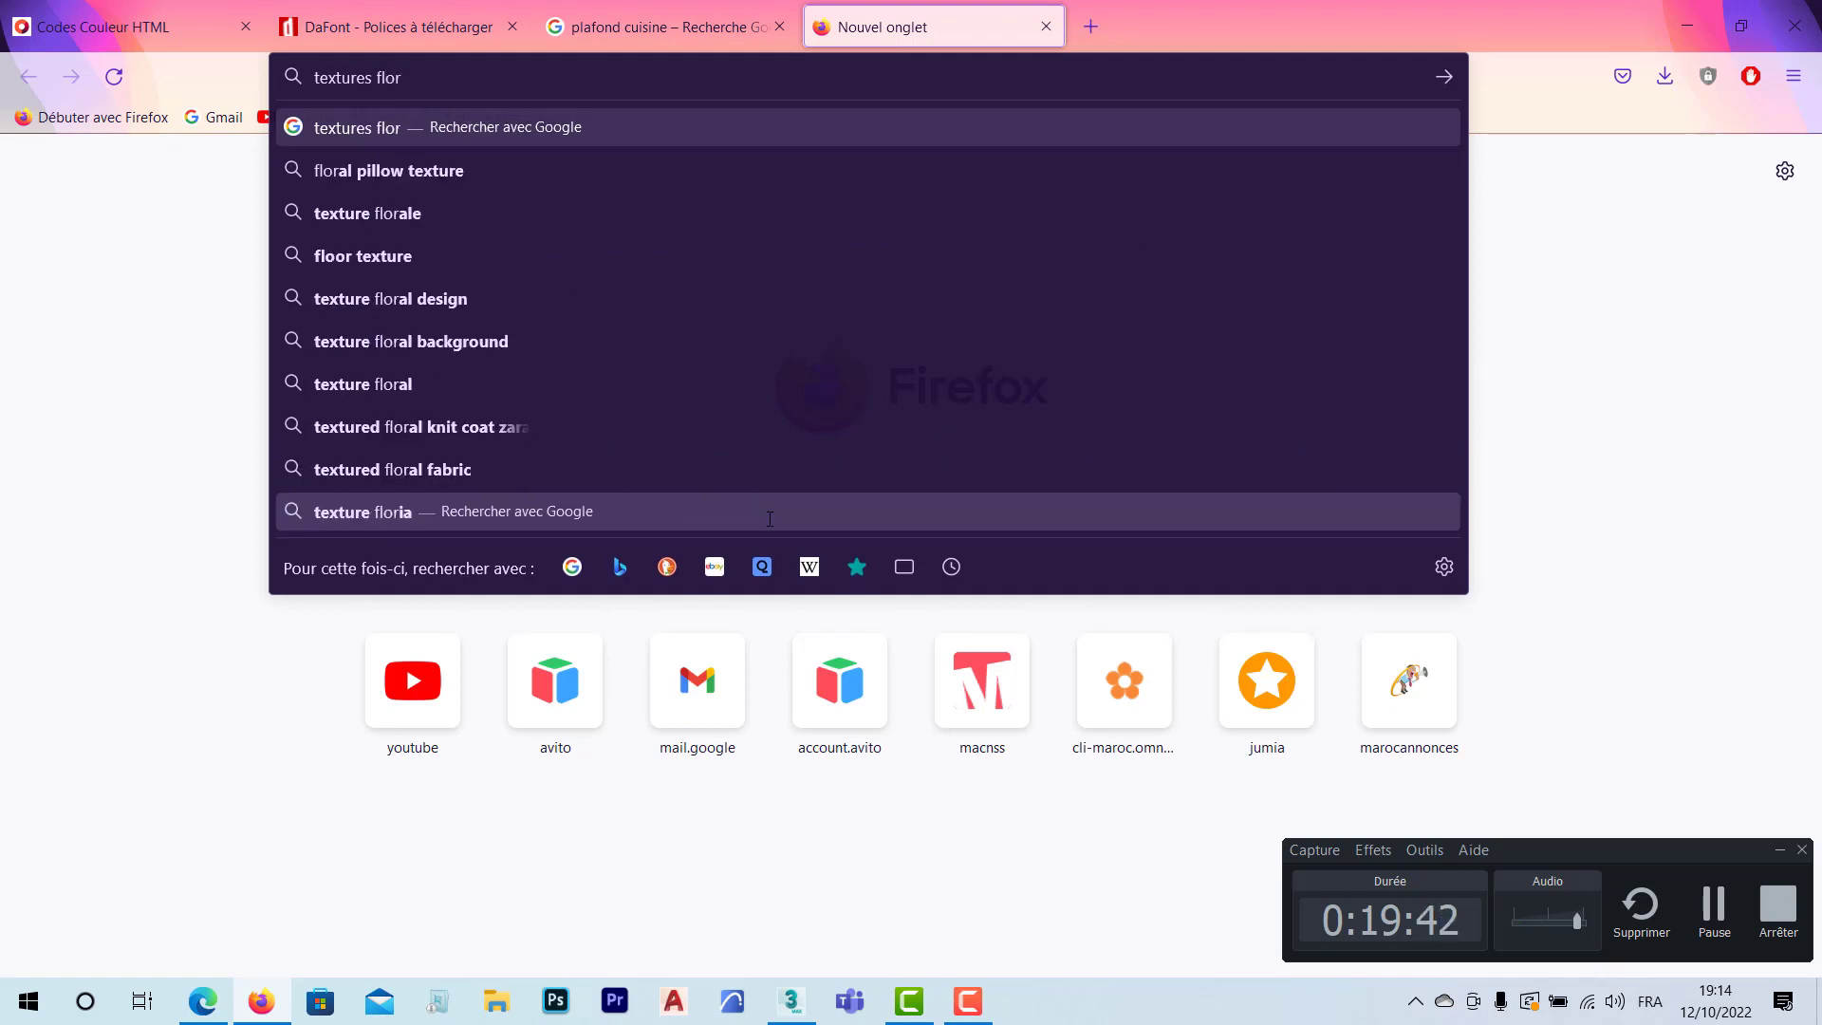
pyautogui.press('Down')
pyautogui.press('Down')
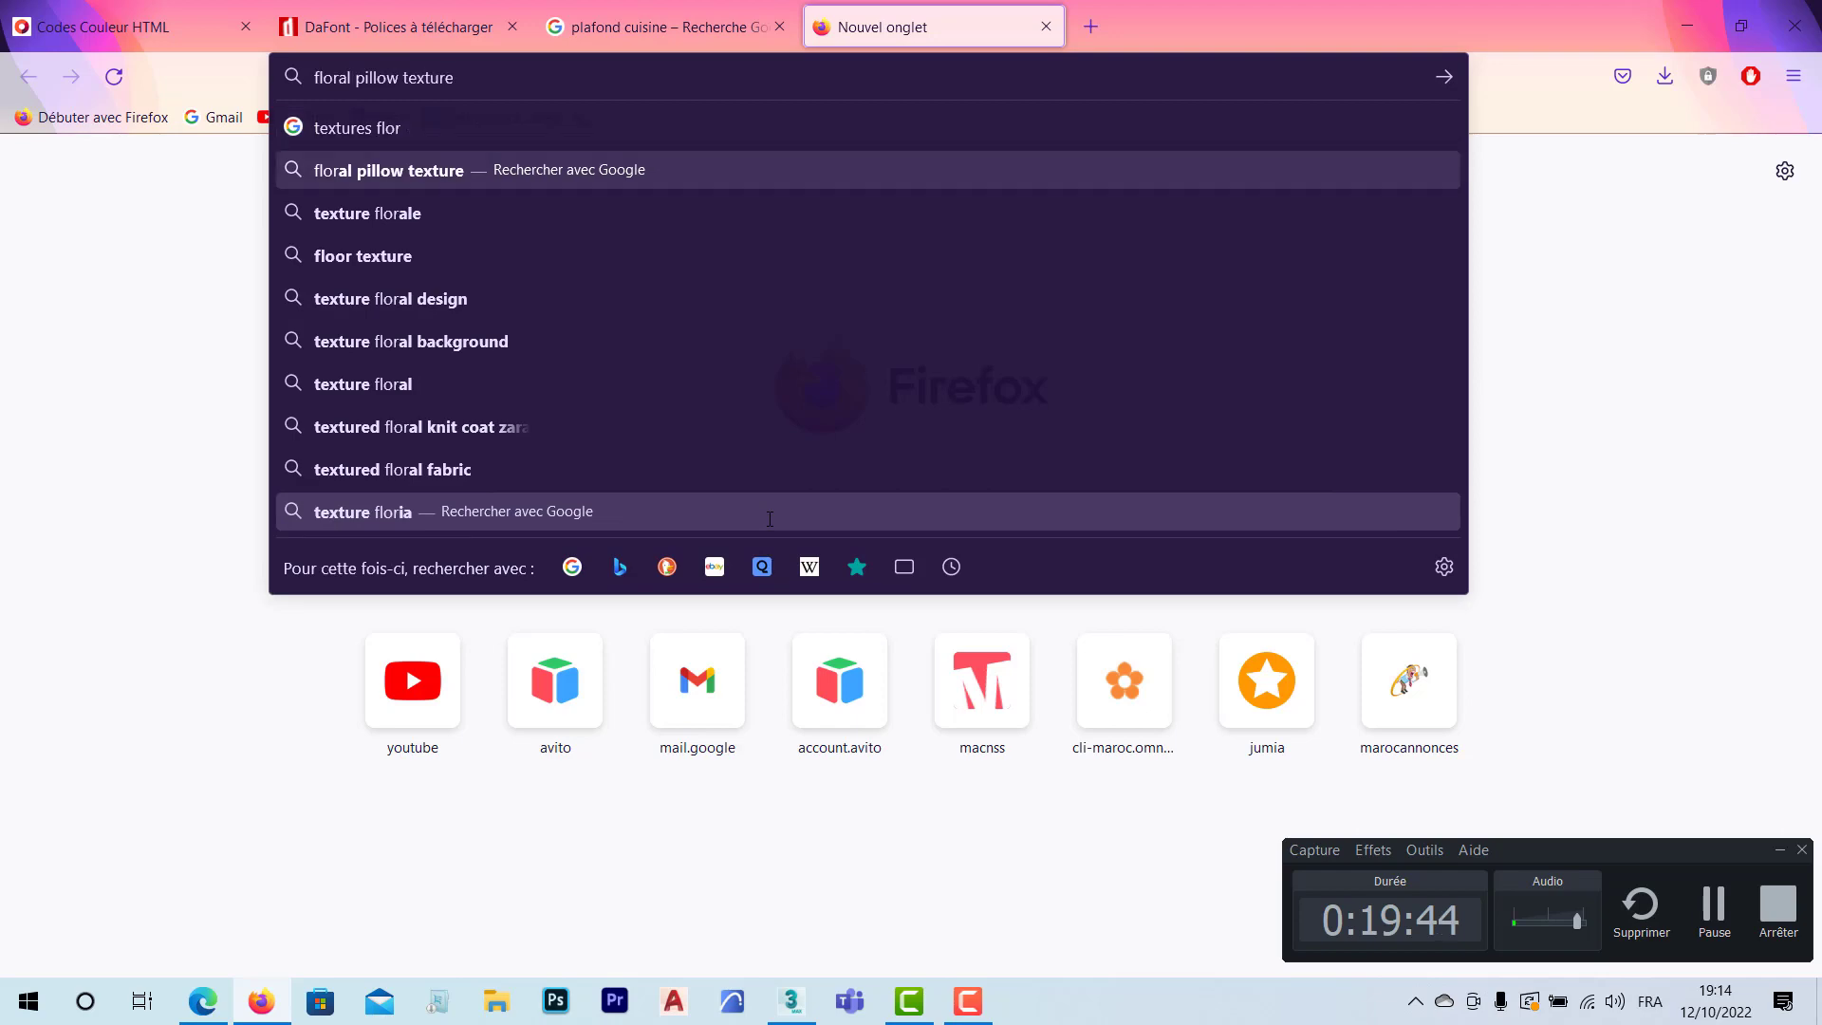
pyautogui.press('Return')
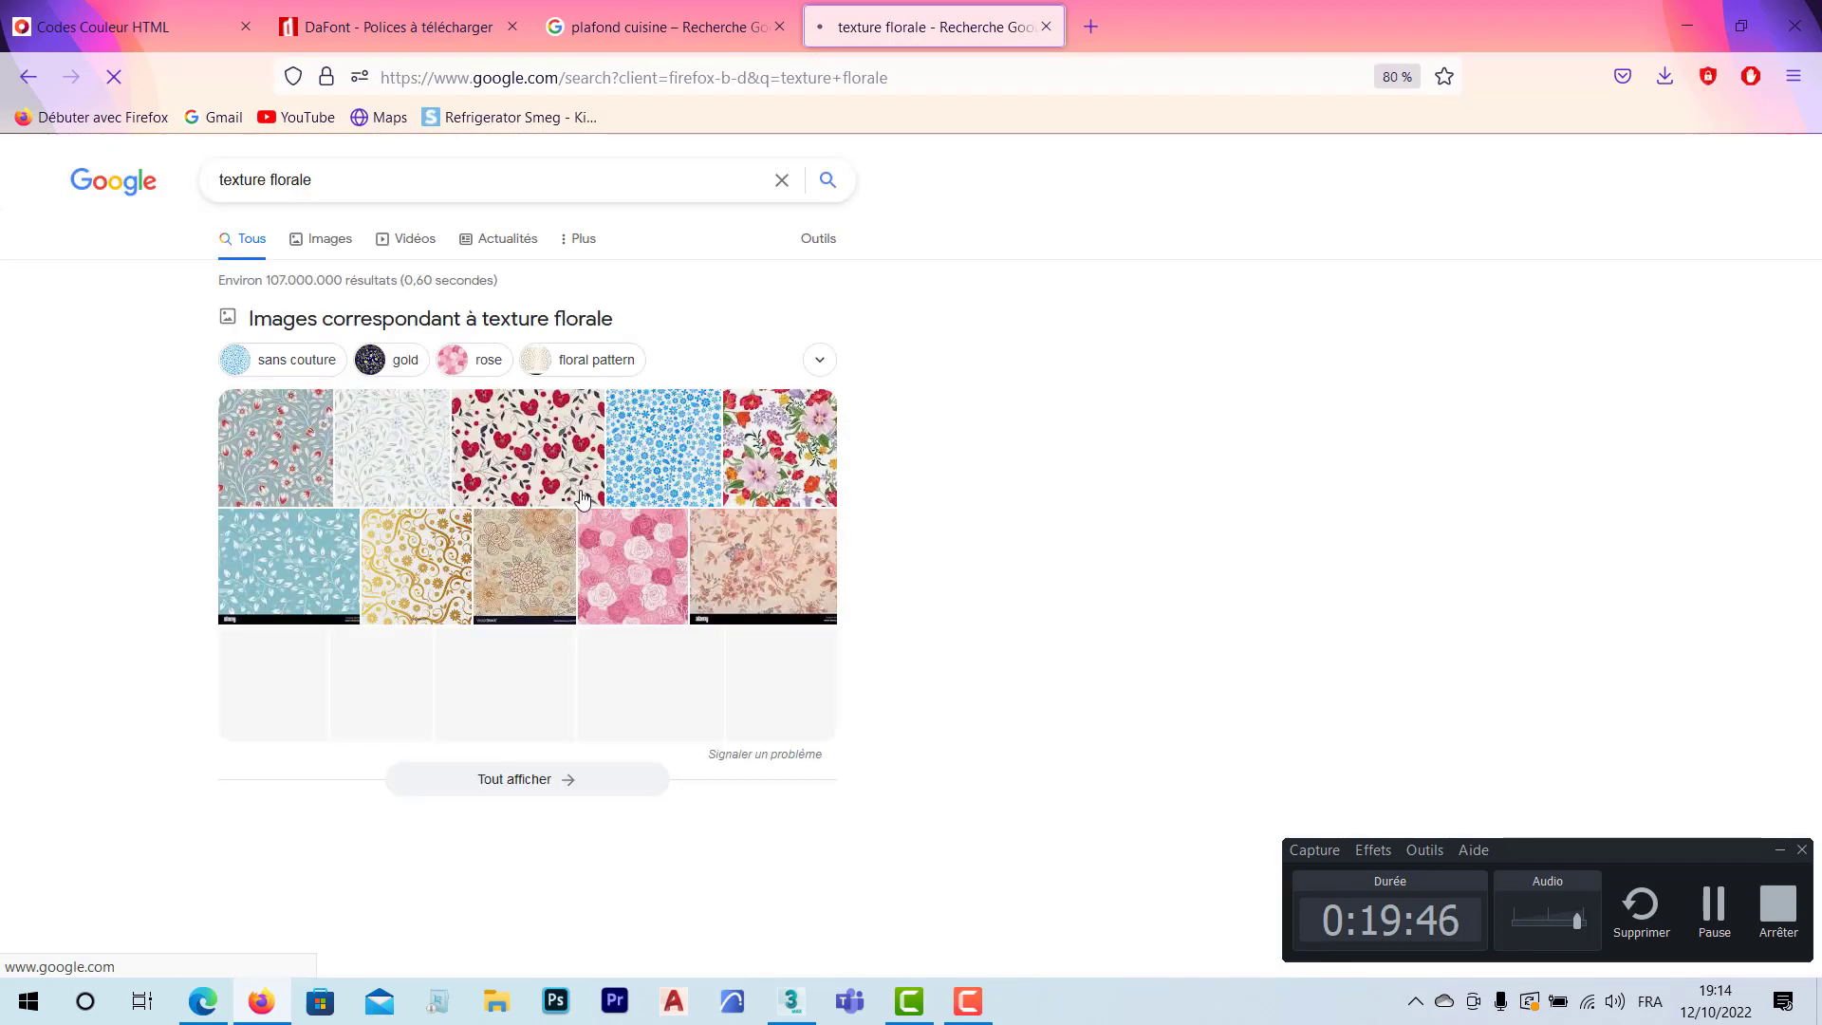
# Step: Show the image results for the floral texture search and filter their size to "Grandes images"
pyautogui.click(334, 242)
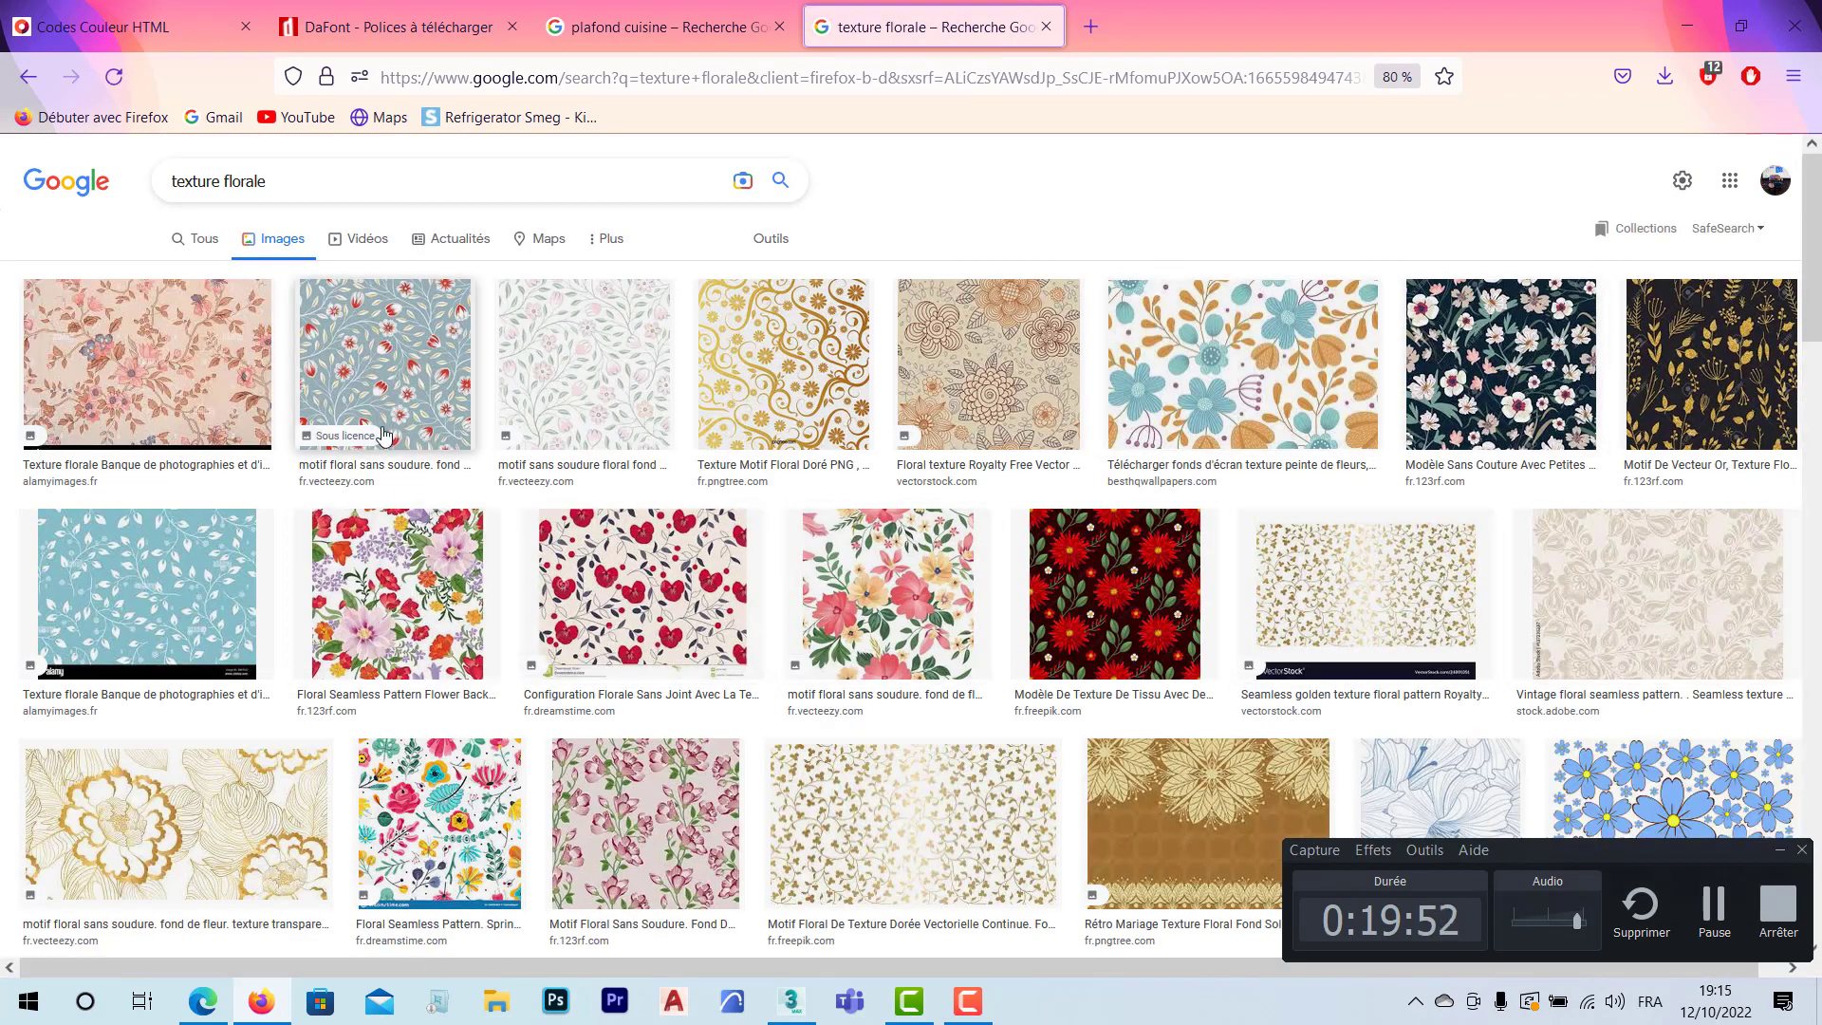
pyautogui.click(230, 247)
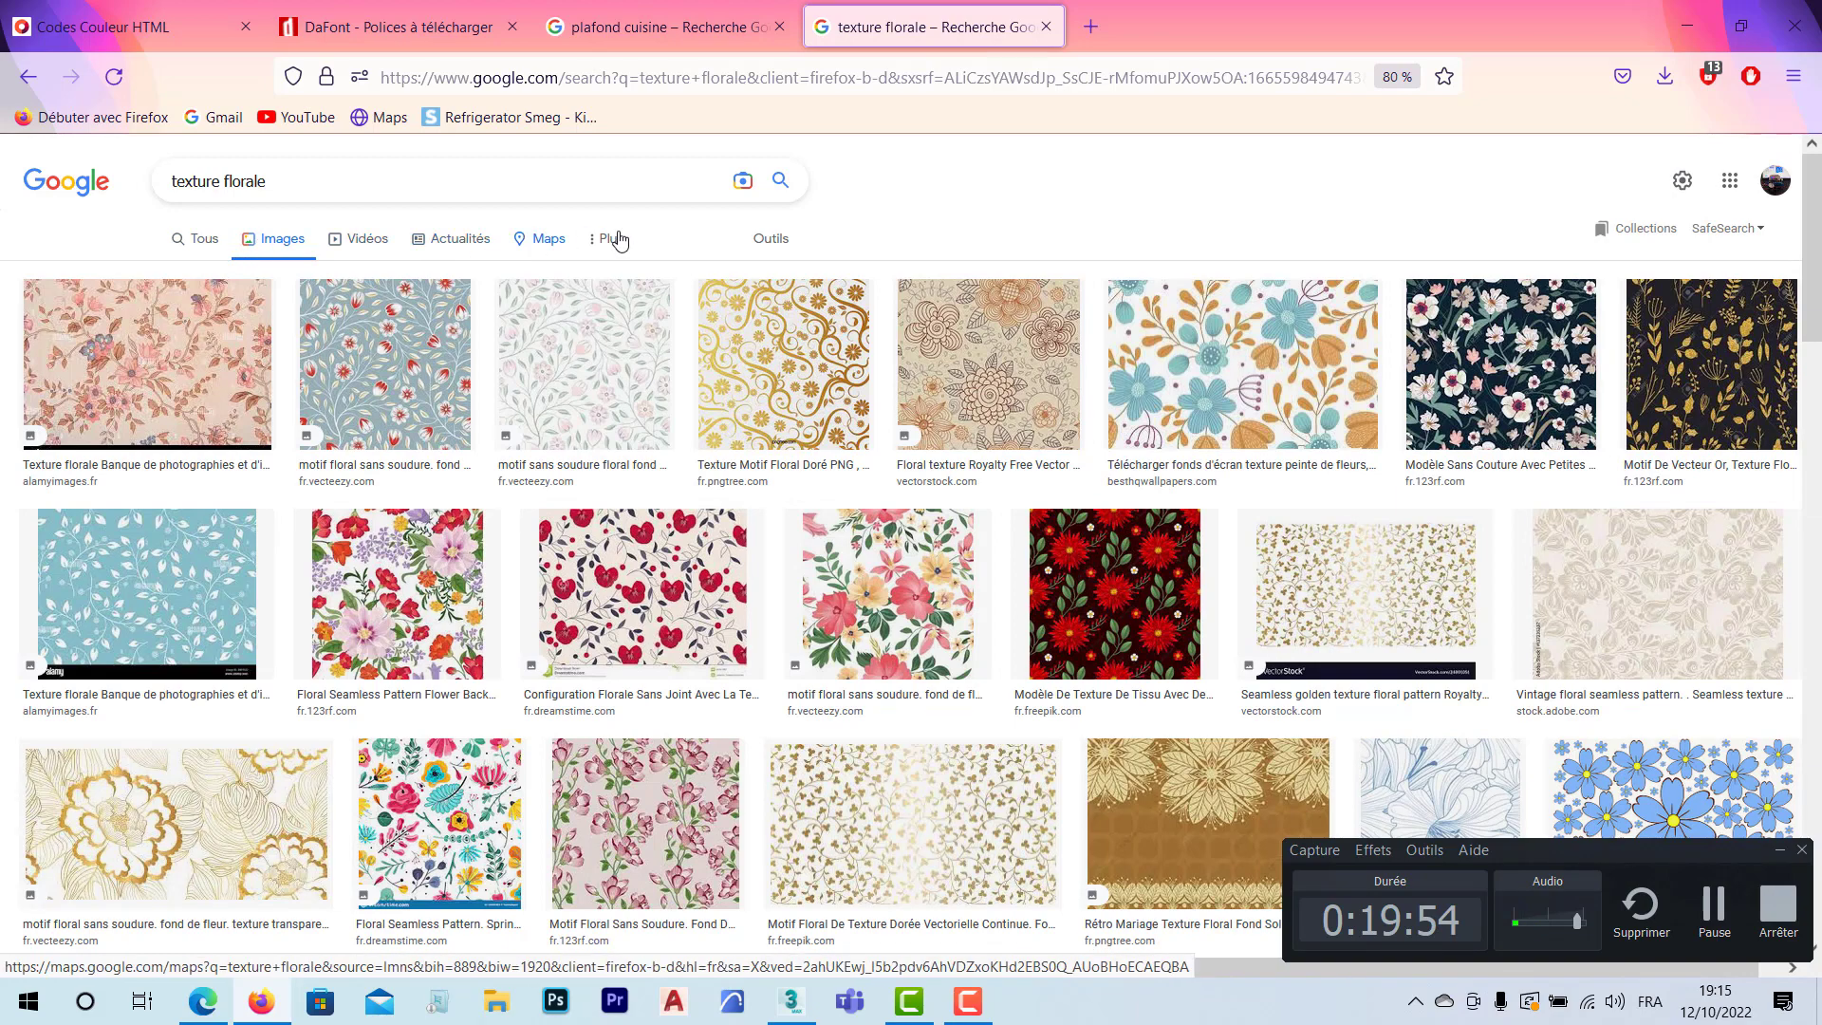
pyautogui.click(768, 242)
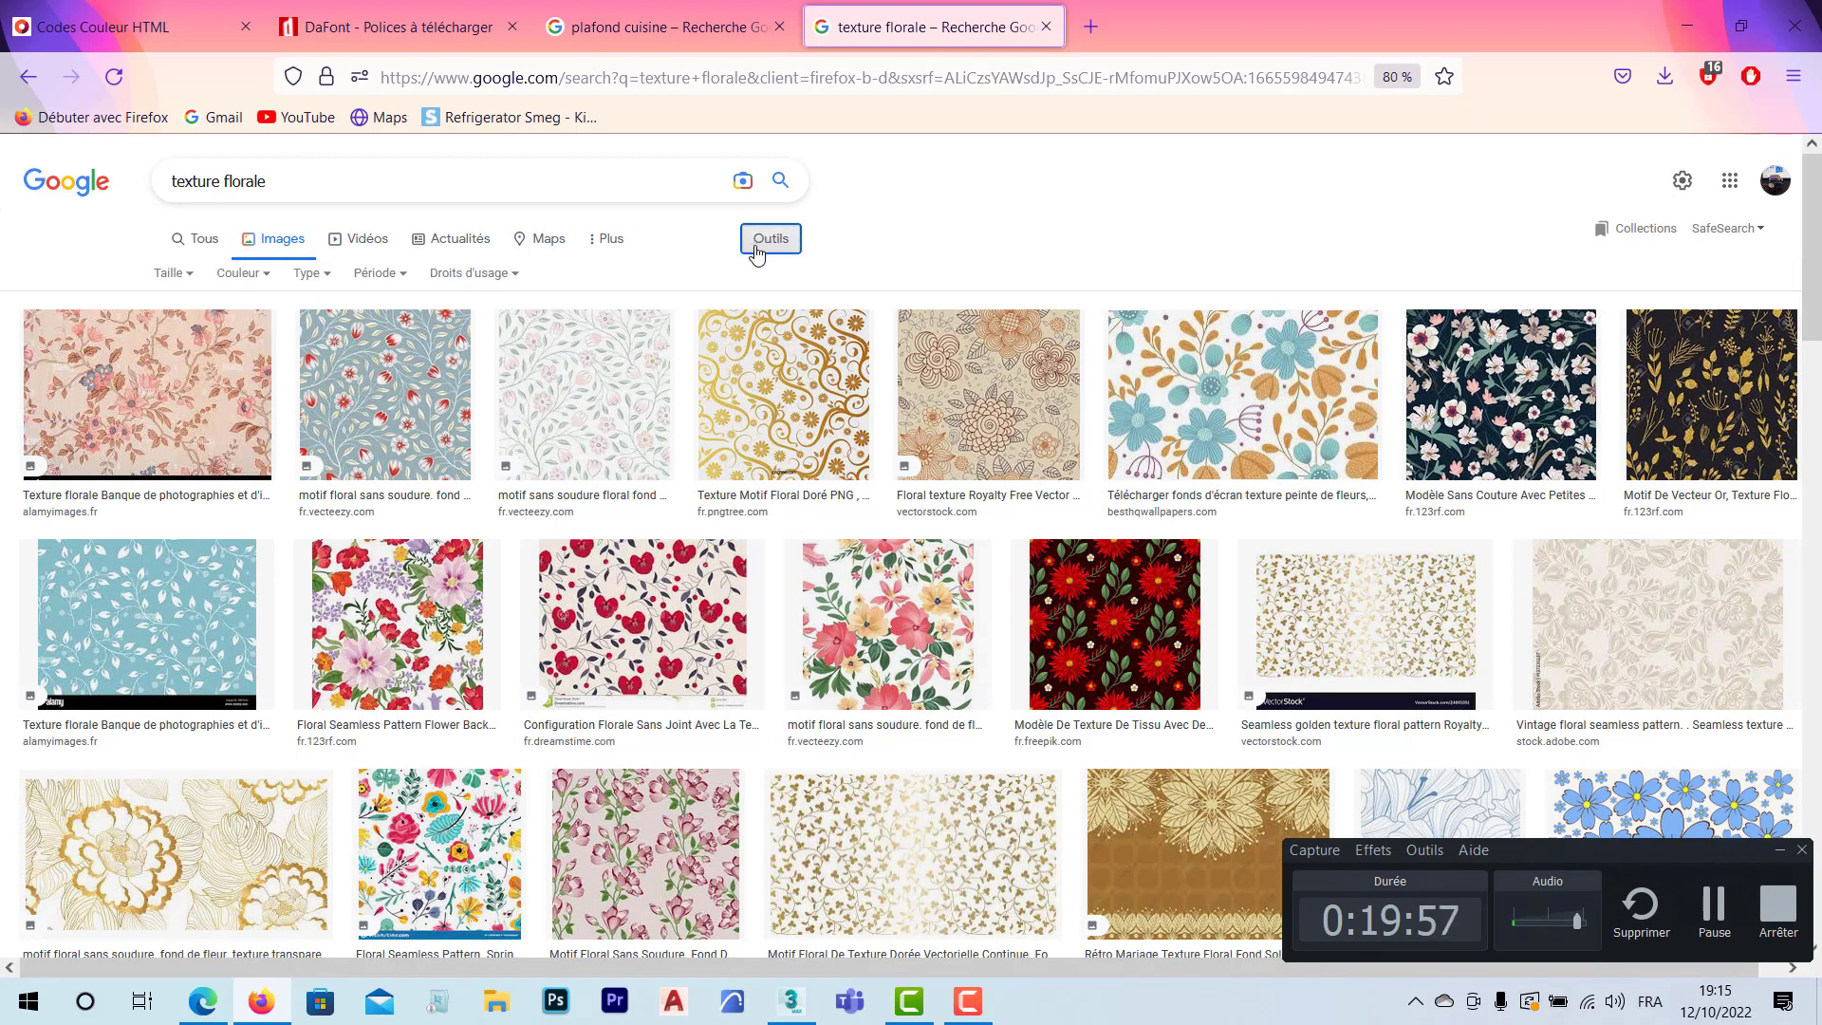
pyautogui.click(182, 275)
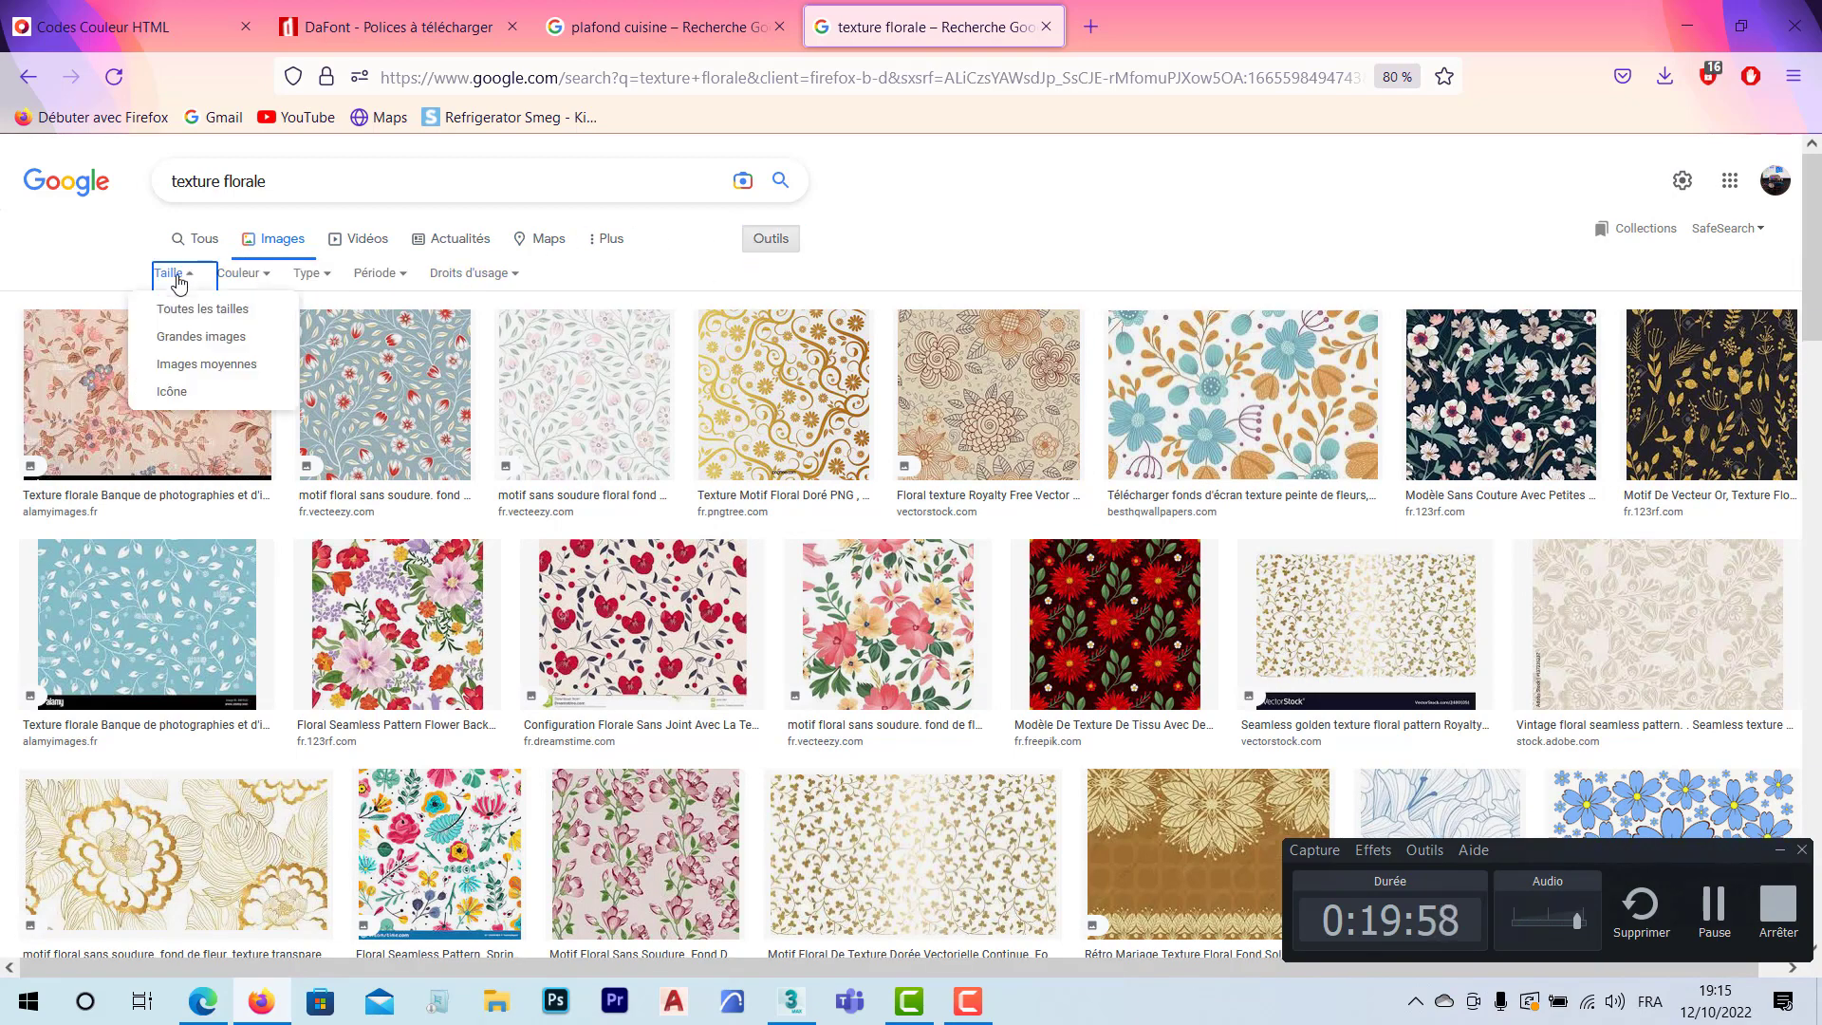
pyautogui.click(210, 348)
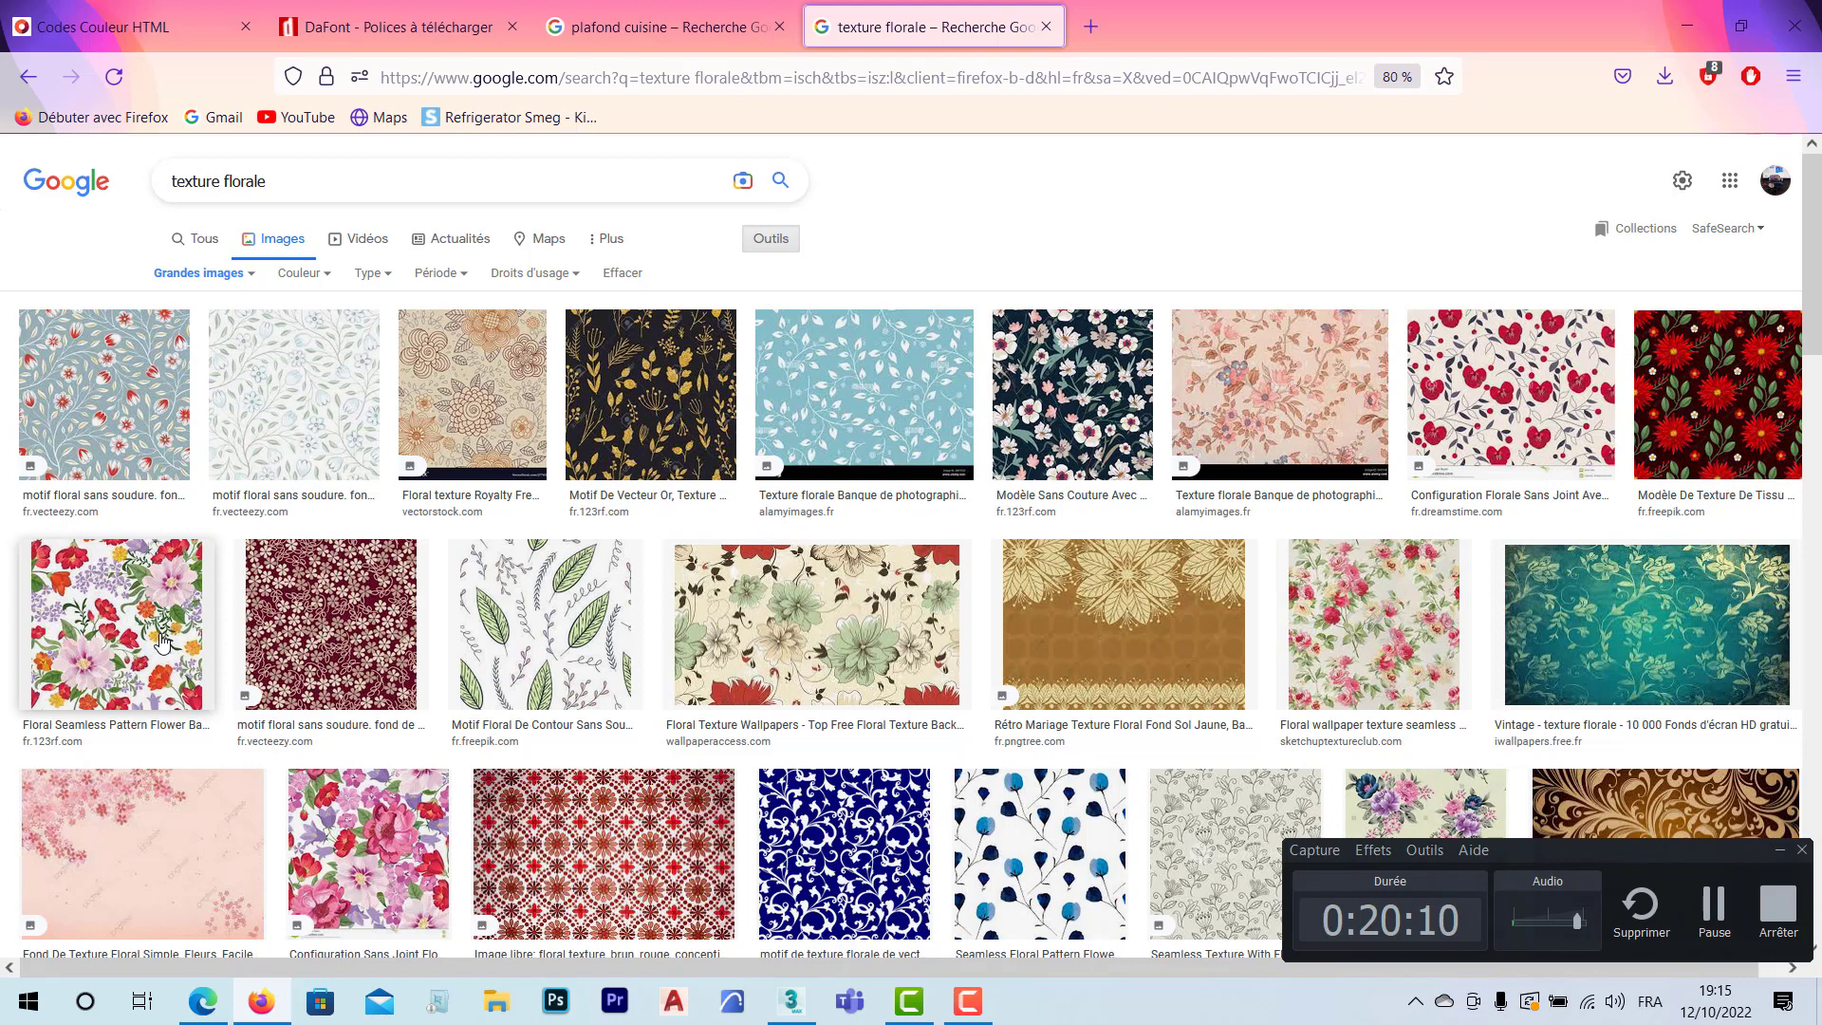
# Step: Preview the red-and-pink flower pattern, then save Freepik's green-leaf contour pattern as a JPEG in the desktop folder "design g2 c2"
pyautogui.click(161, 643)
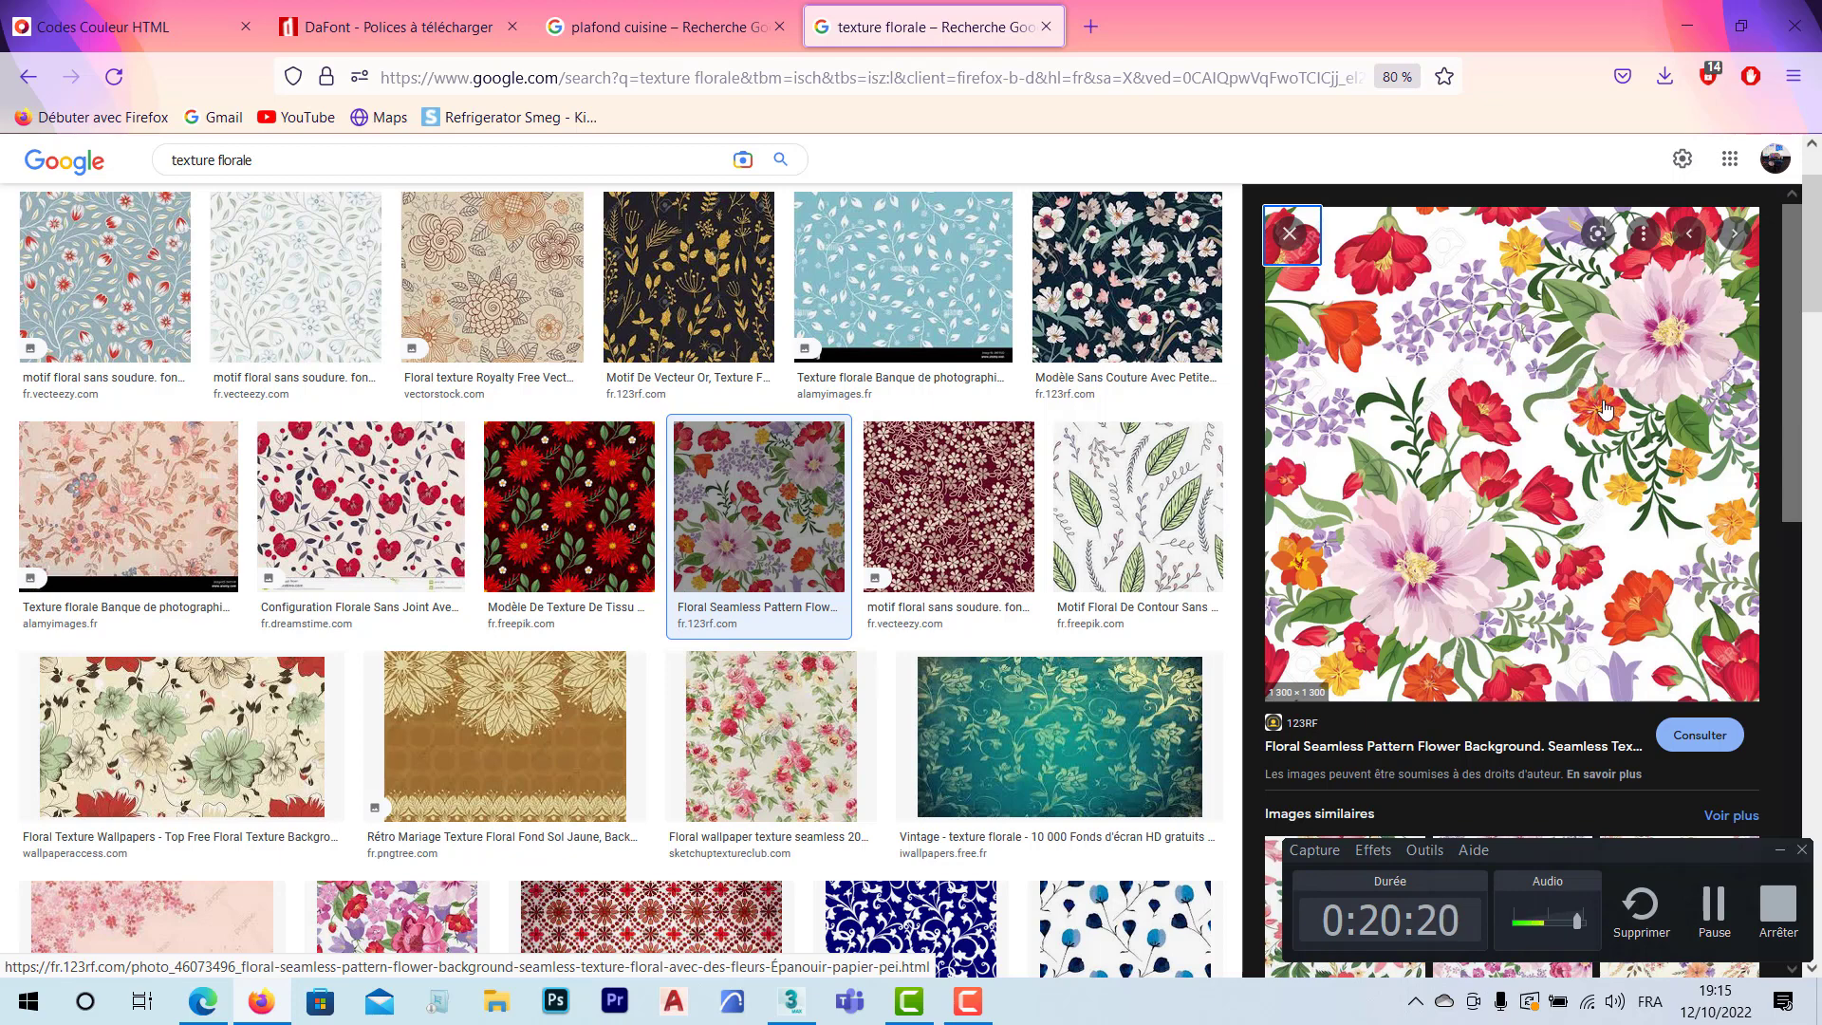
pyautogui.click(1139, 503)
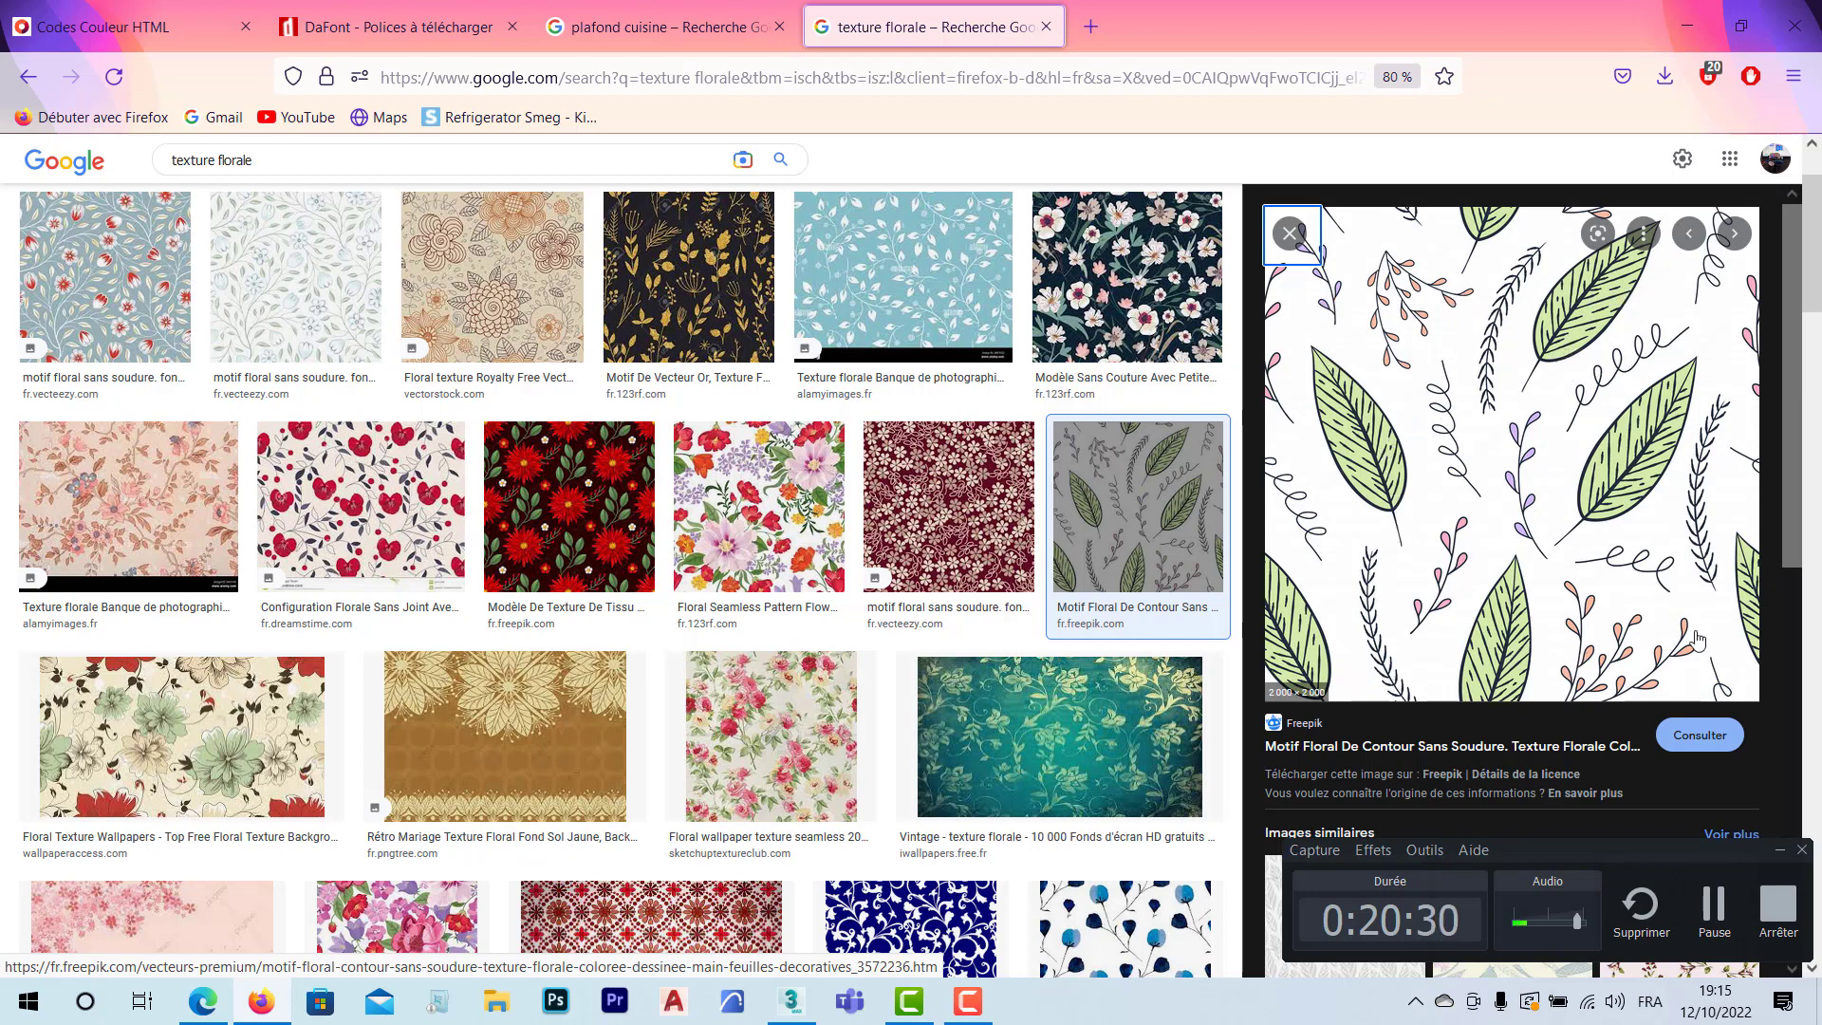
pyautogui.rightClick(1442, 536)
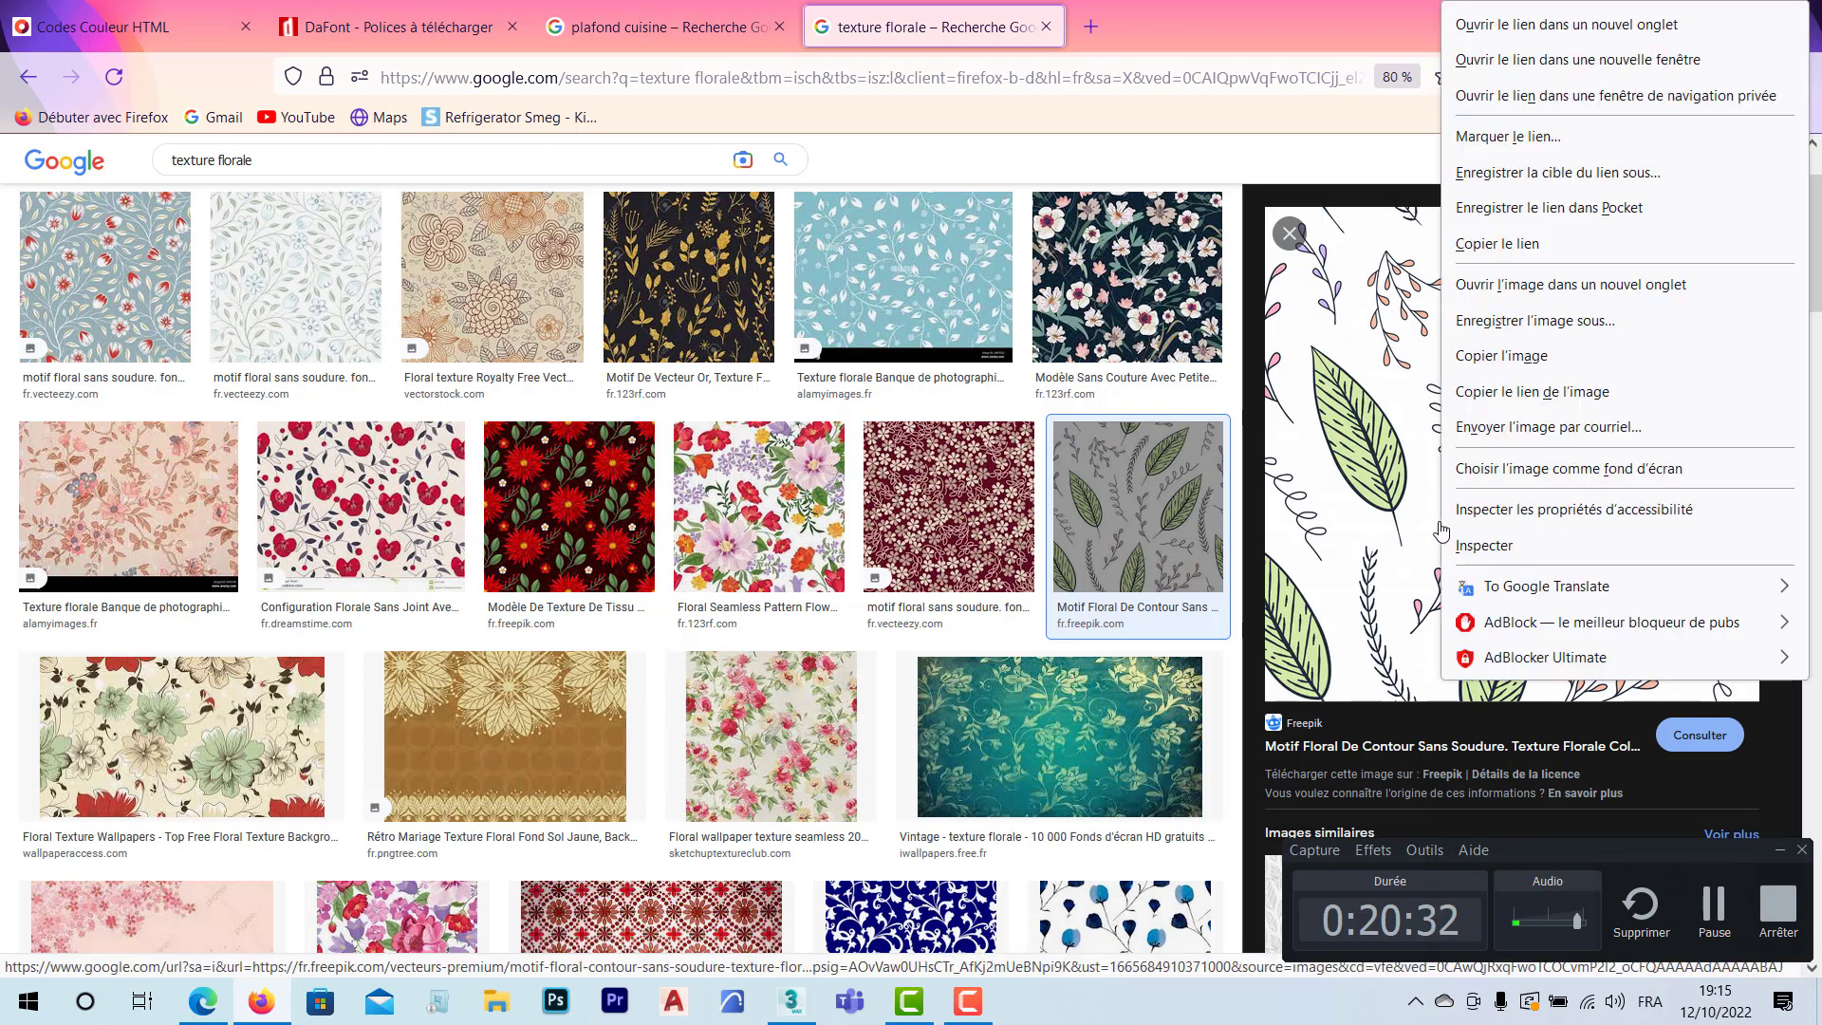
pyautogui.click(1527, 320)
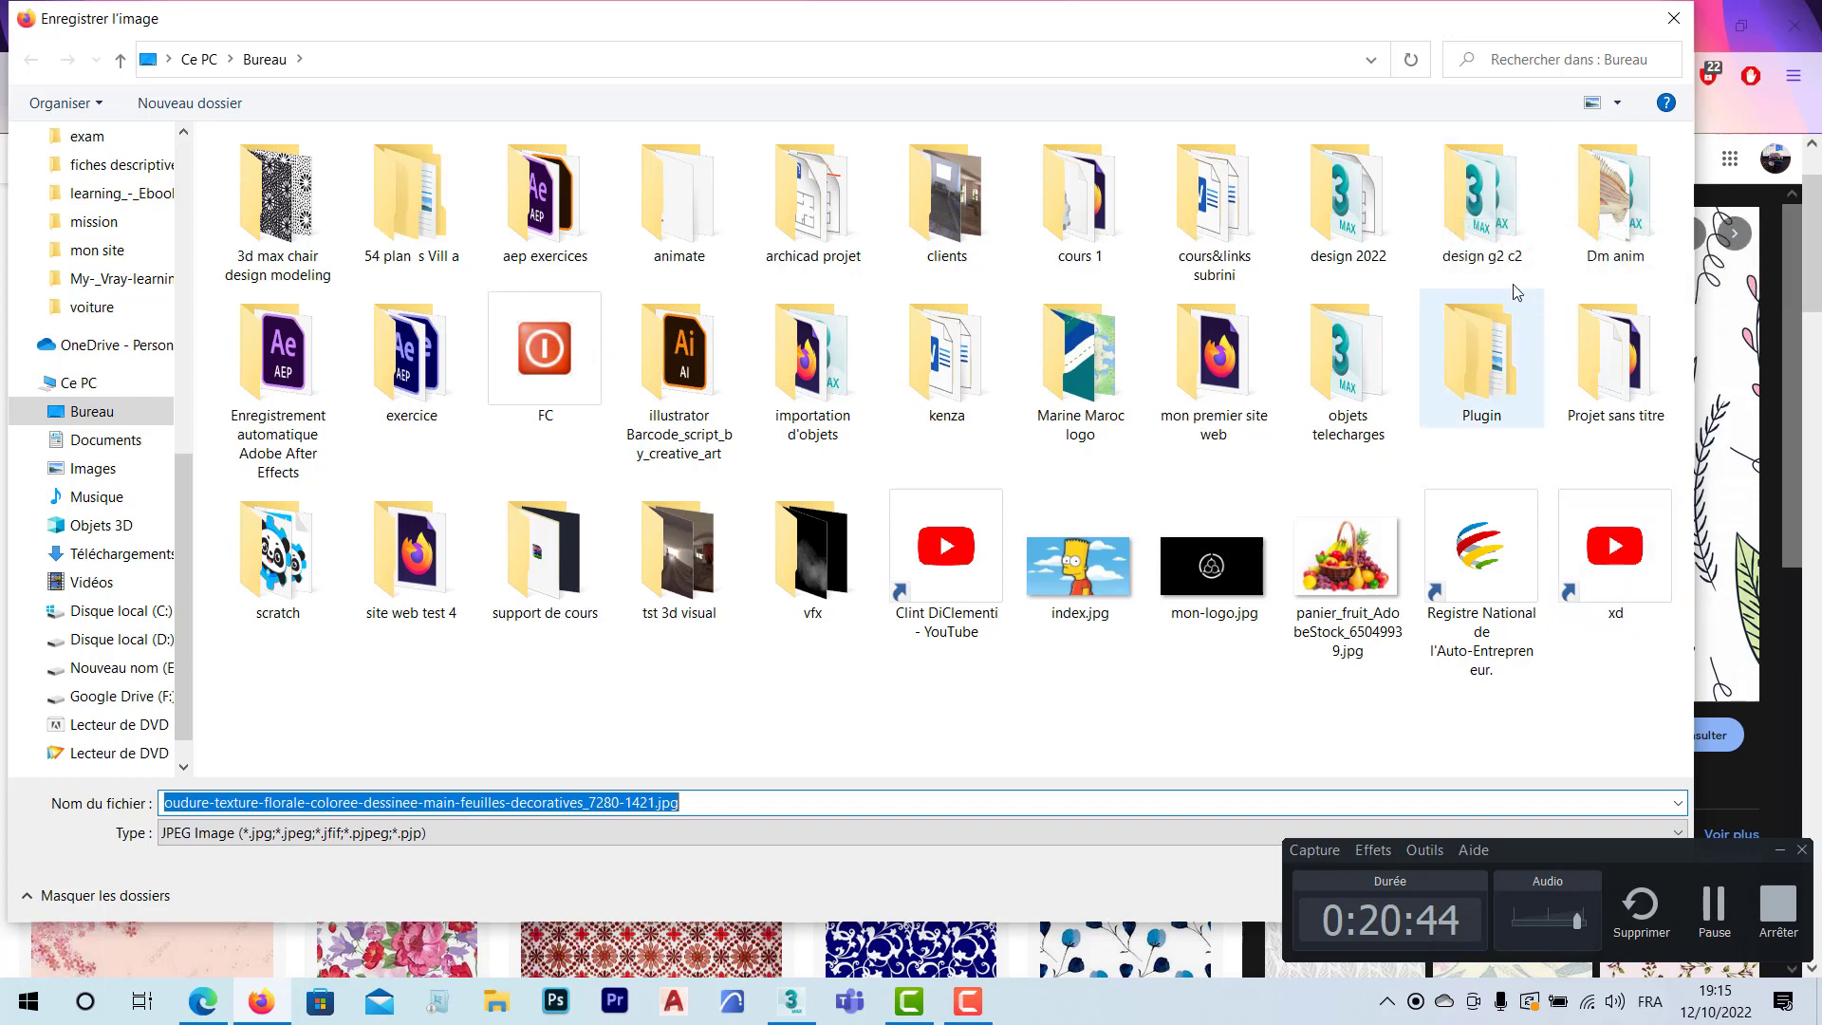
pyautogui.doubleClick(1491, 223)
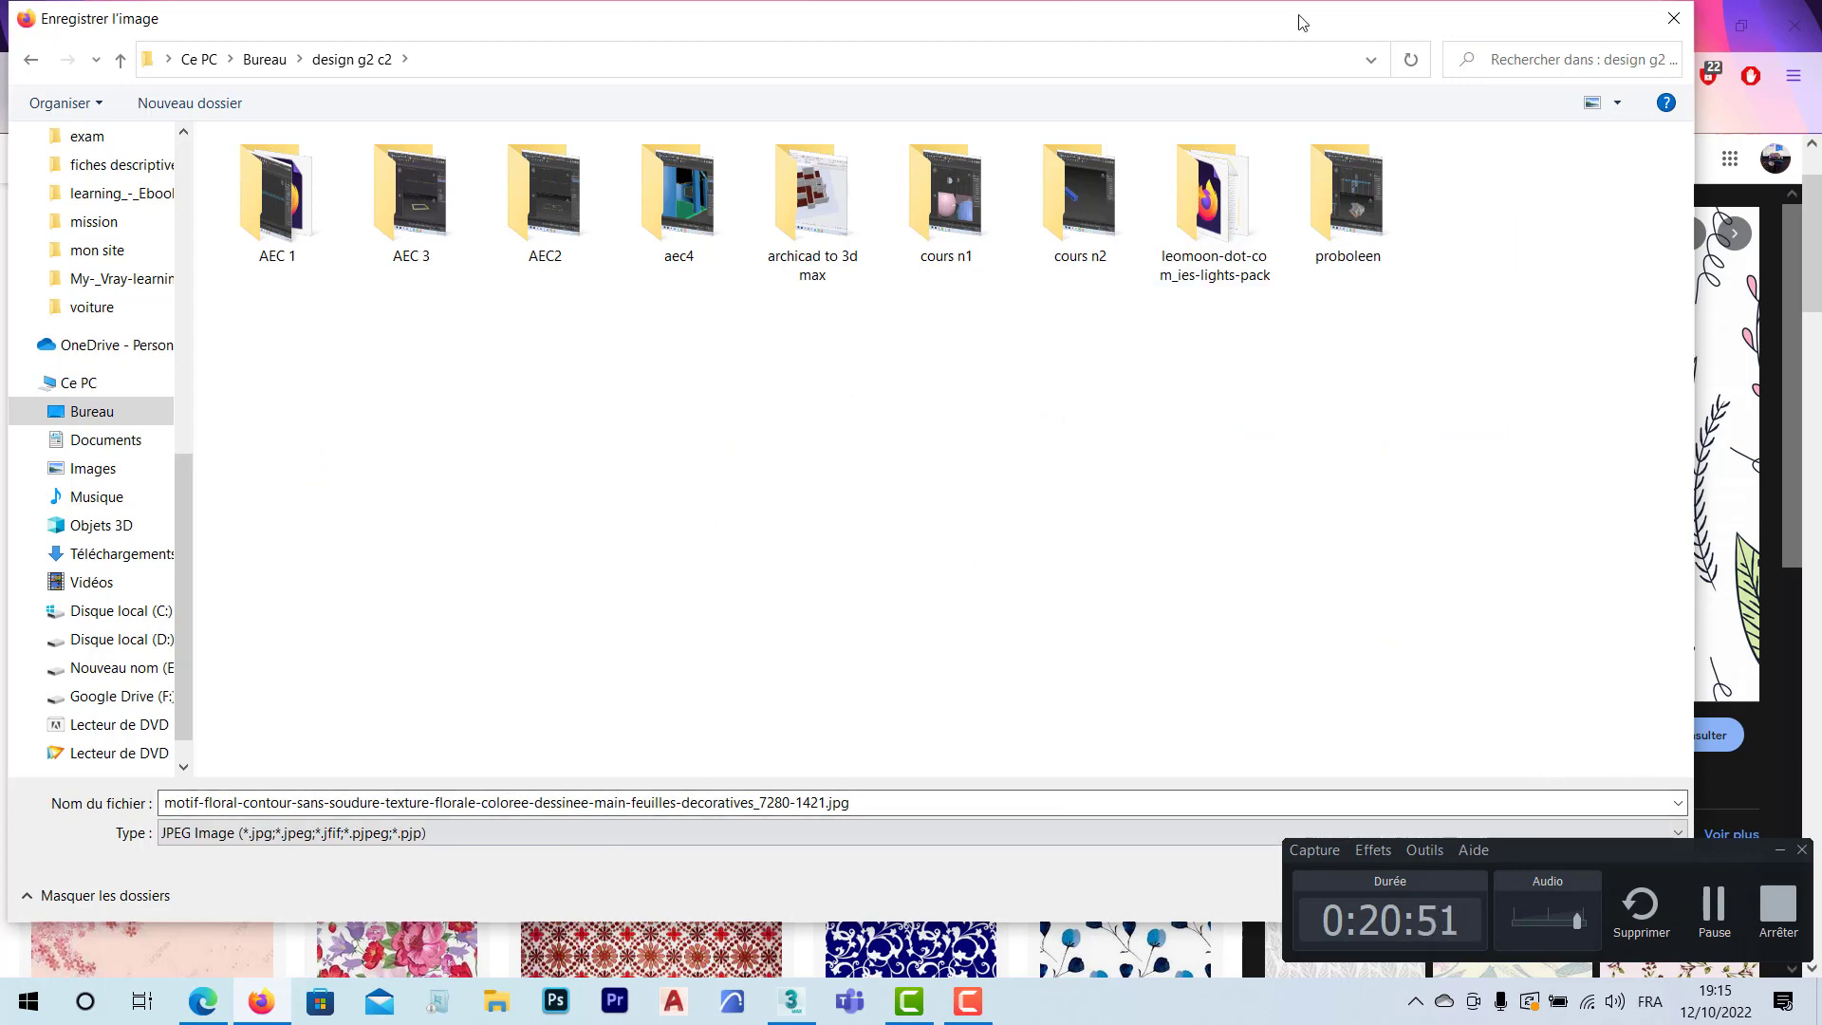
pyautogui.moveTo(1310, 29); pyautogui.dragTo(1186, 11)
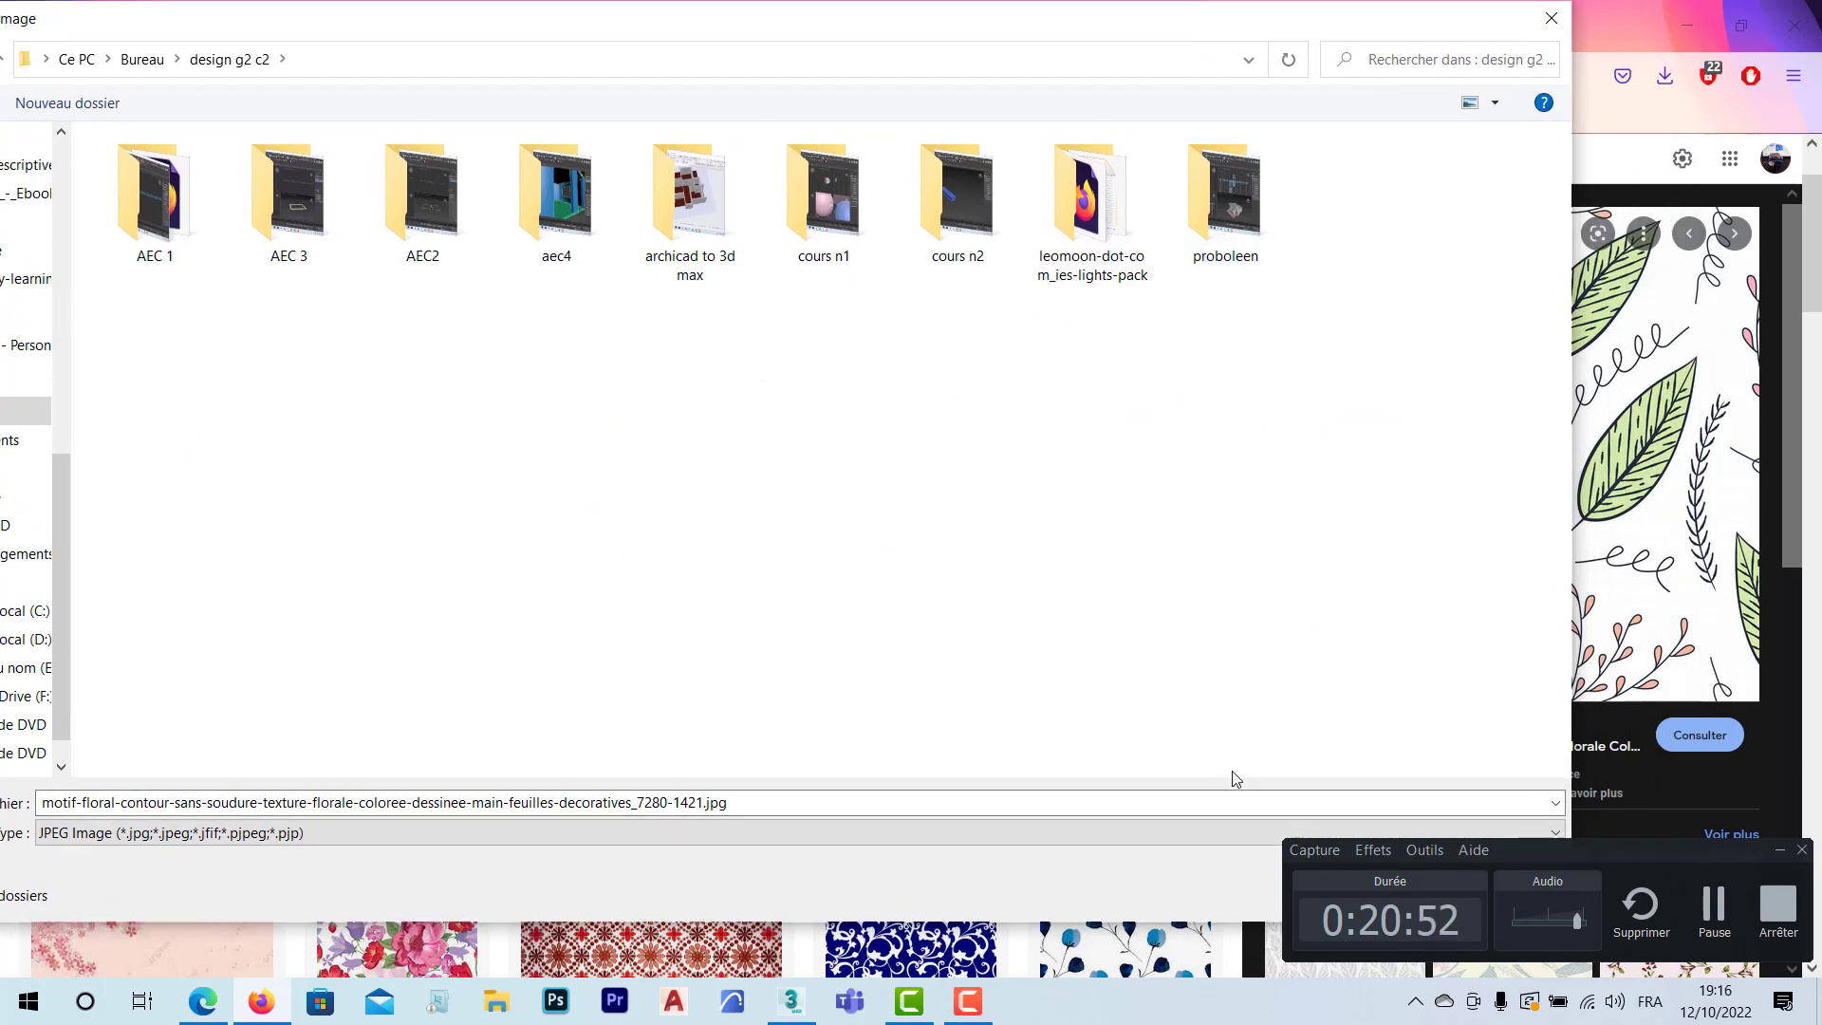
pyautogui.click(1779, 850)
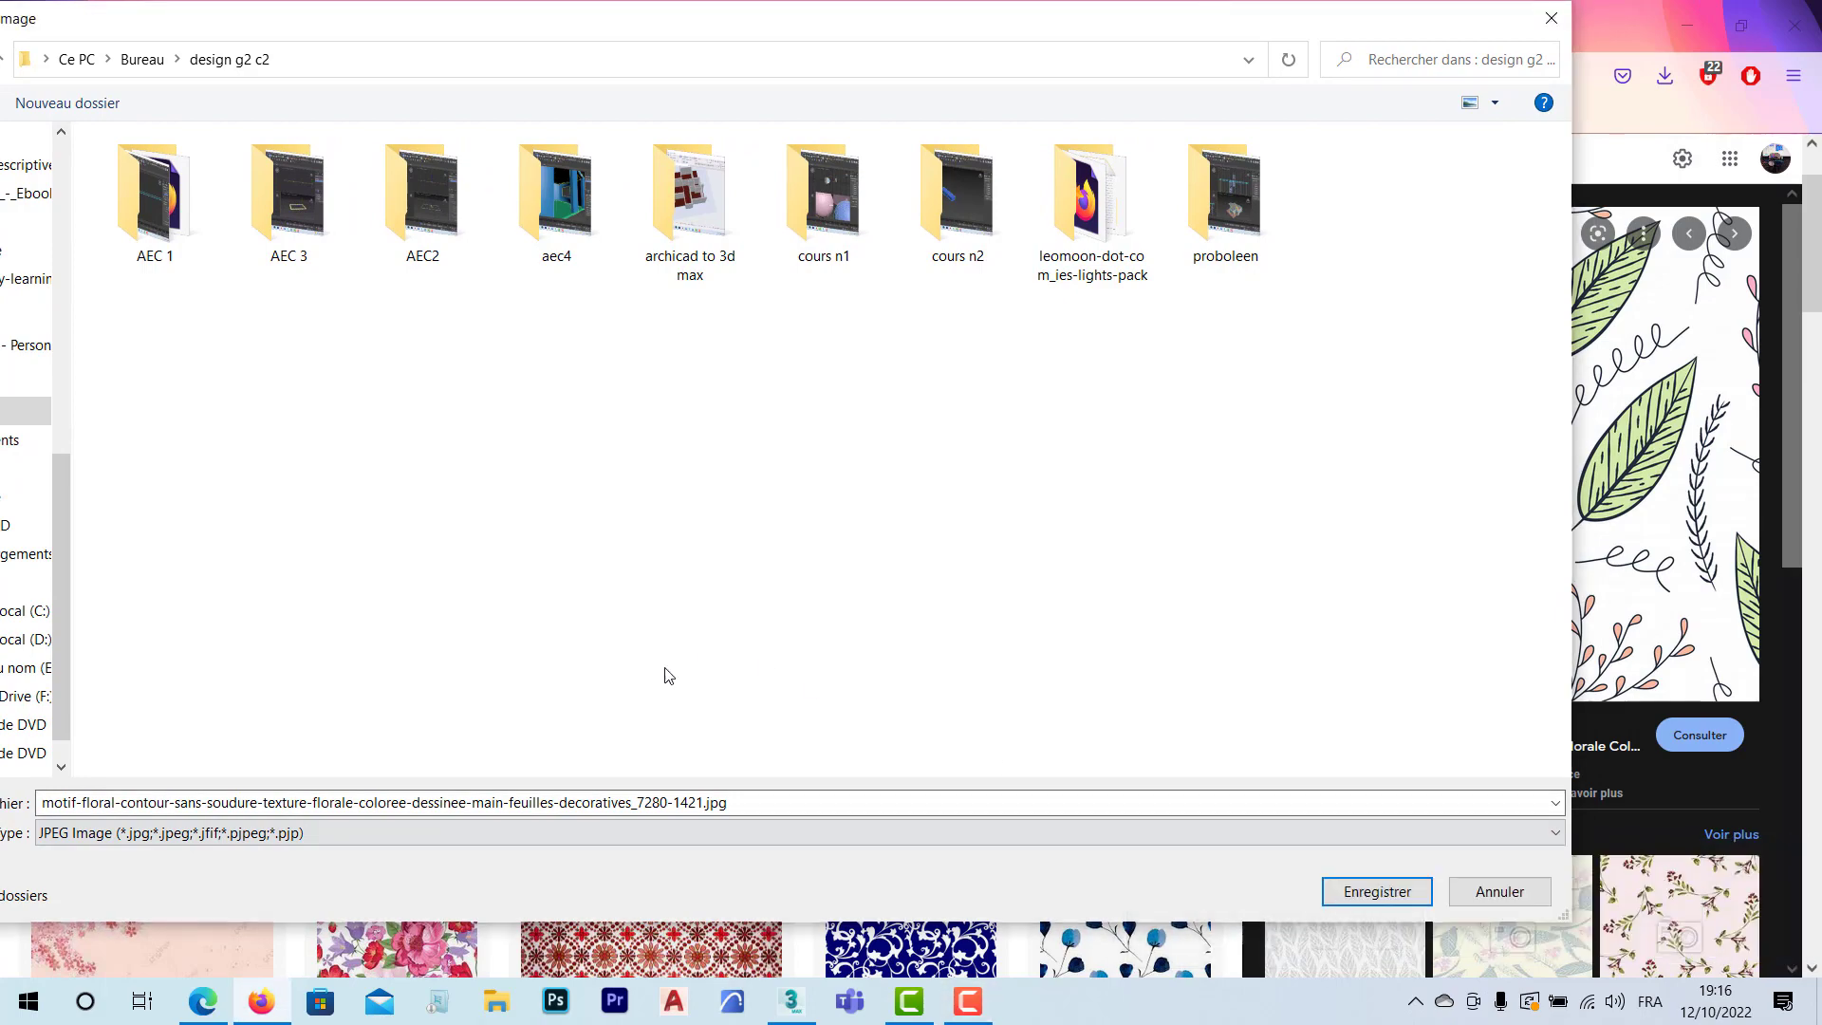
pyautogui.click(1376, 892)
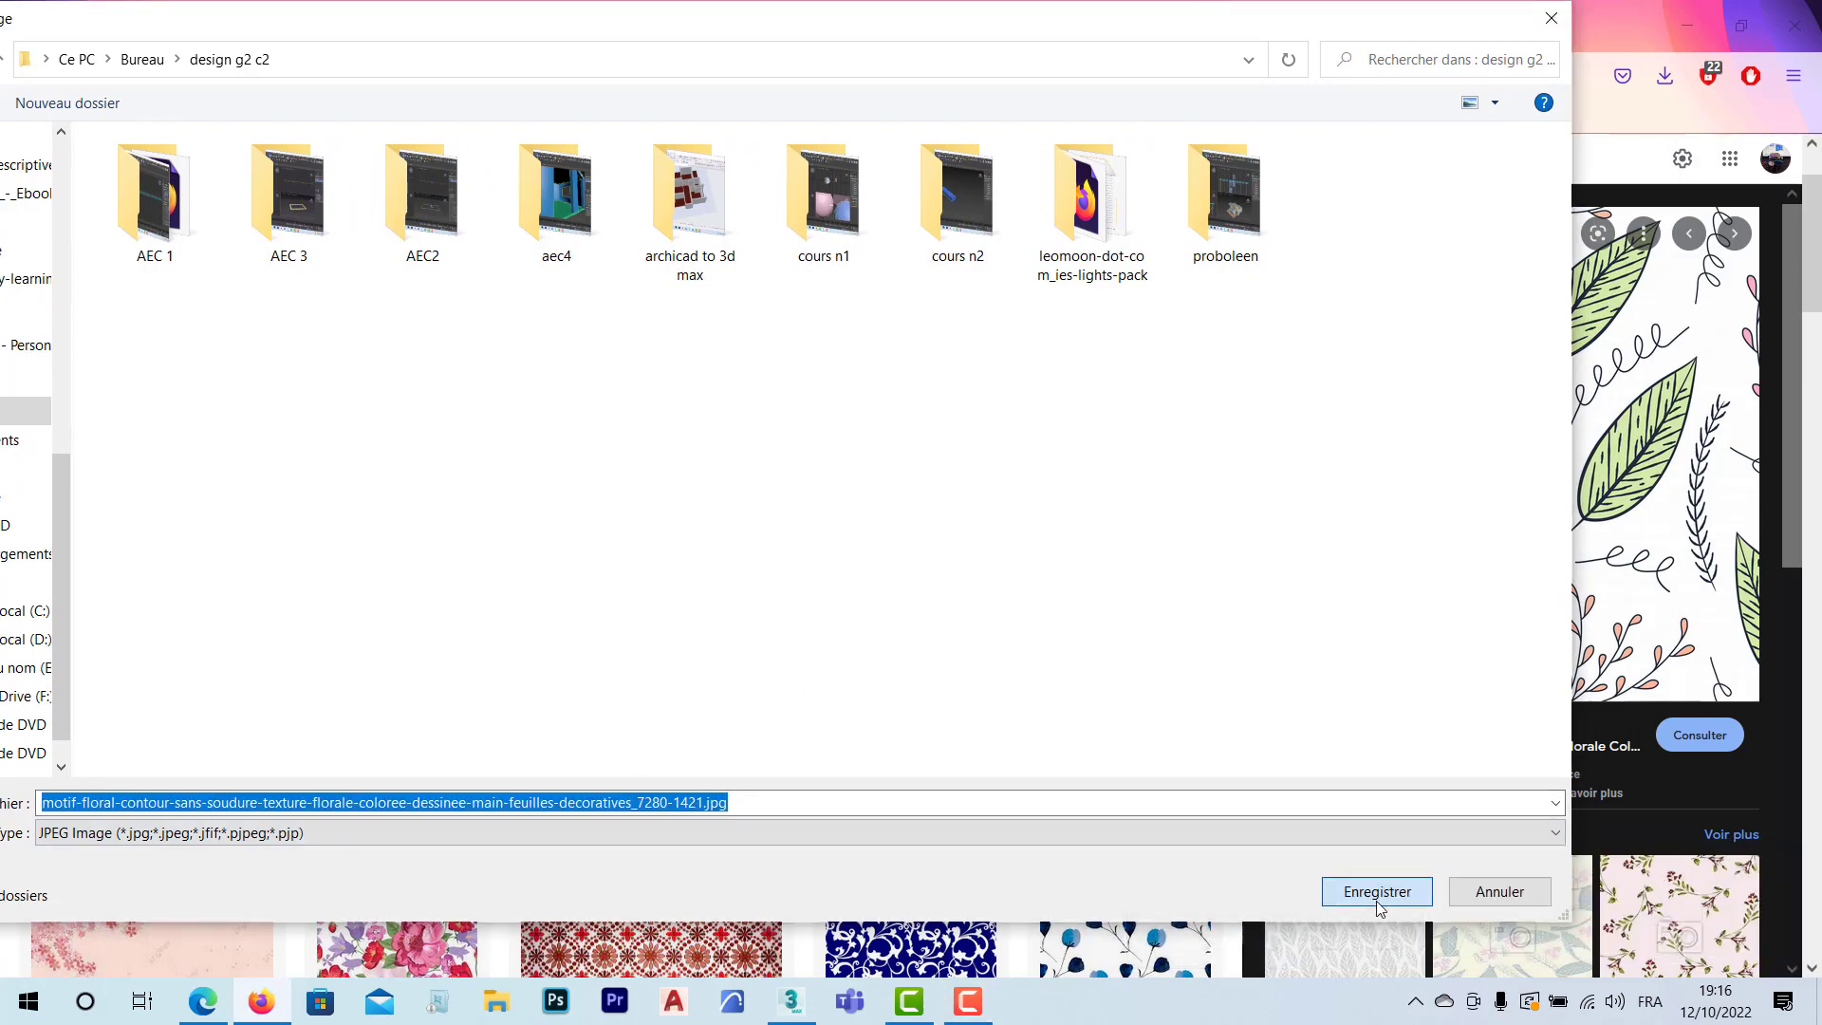
# Step: Minimize the browser and 3ds Max windows, then find and launch Adobe Photoshop 2020
pyautogui.click(1694, 39)
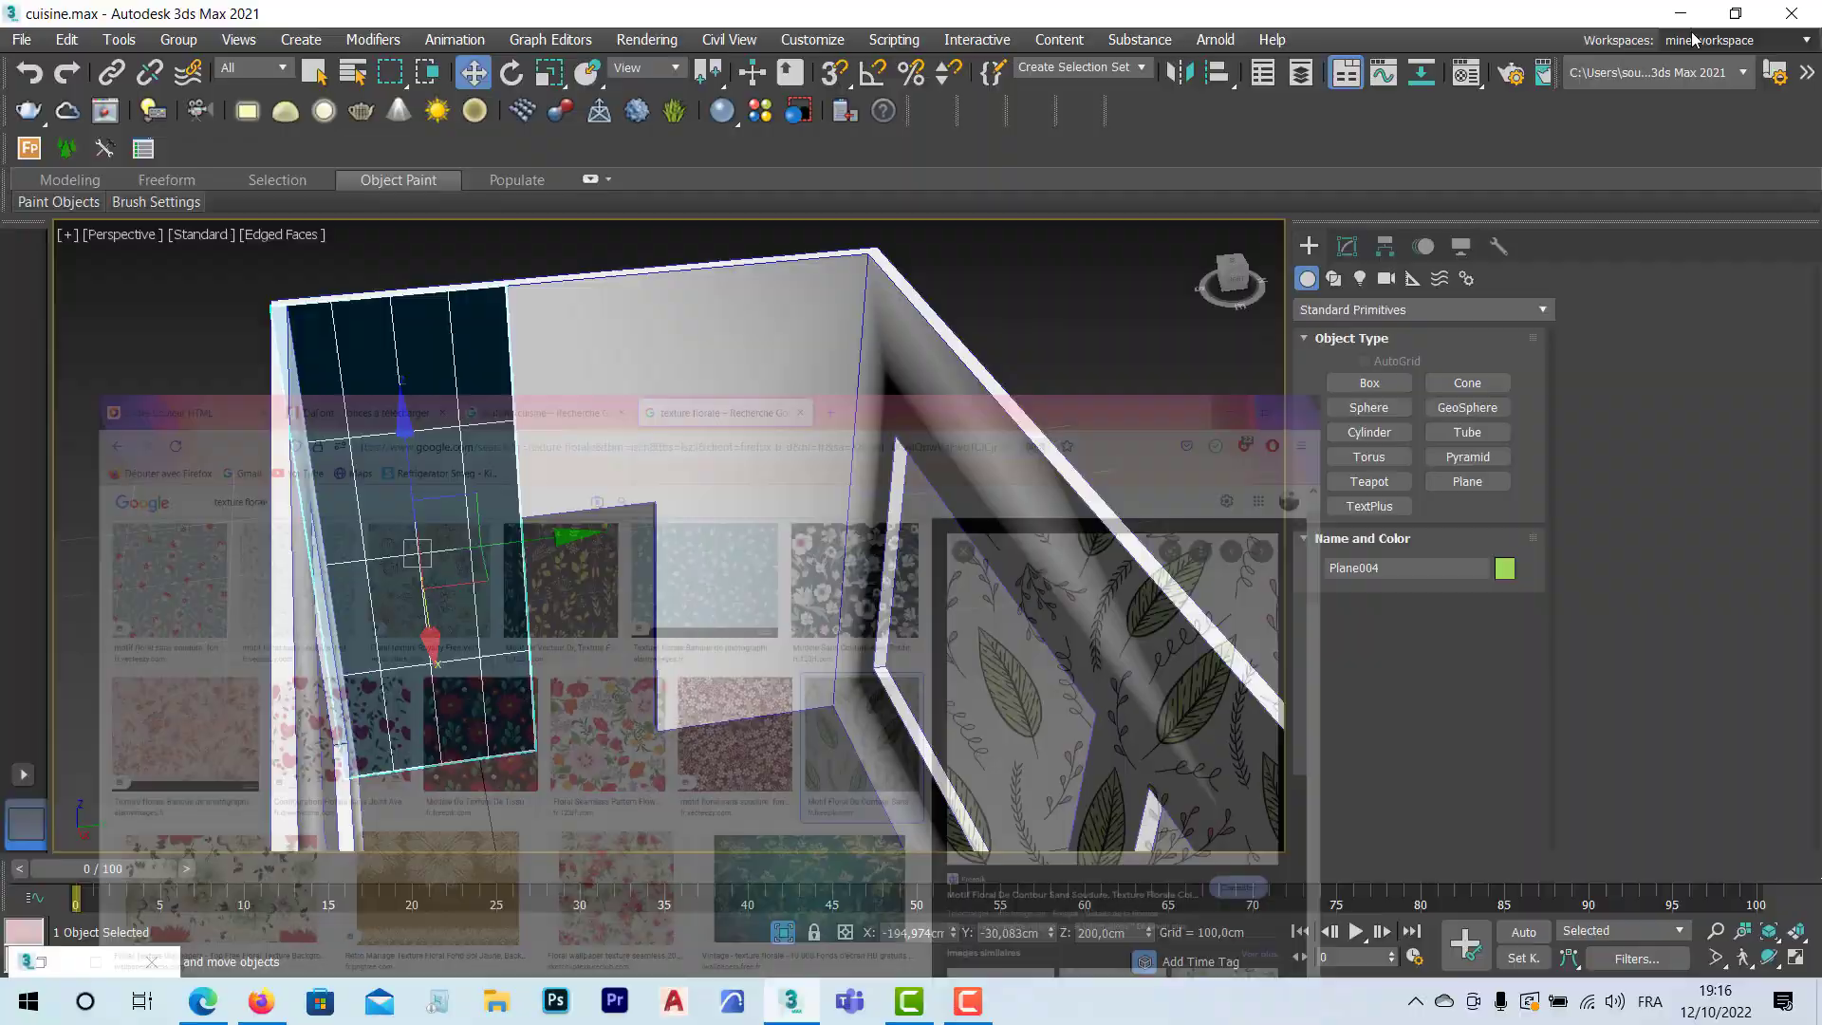
pyautogui.click(1662, 14)
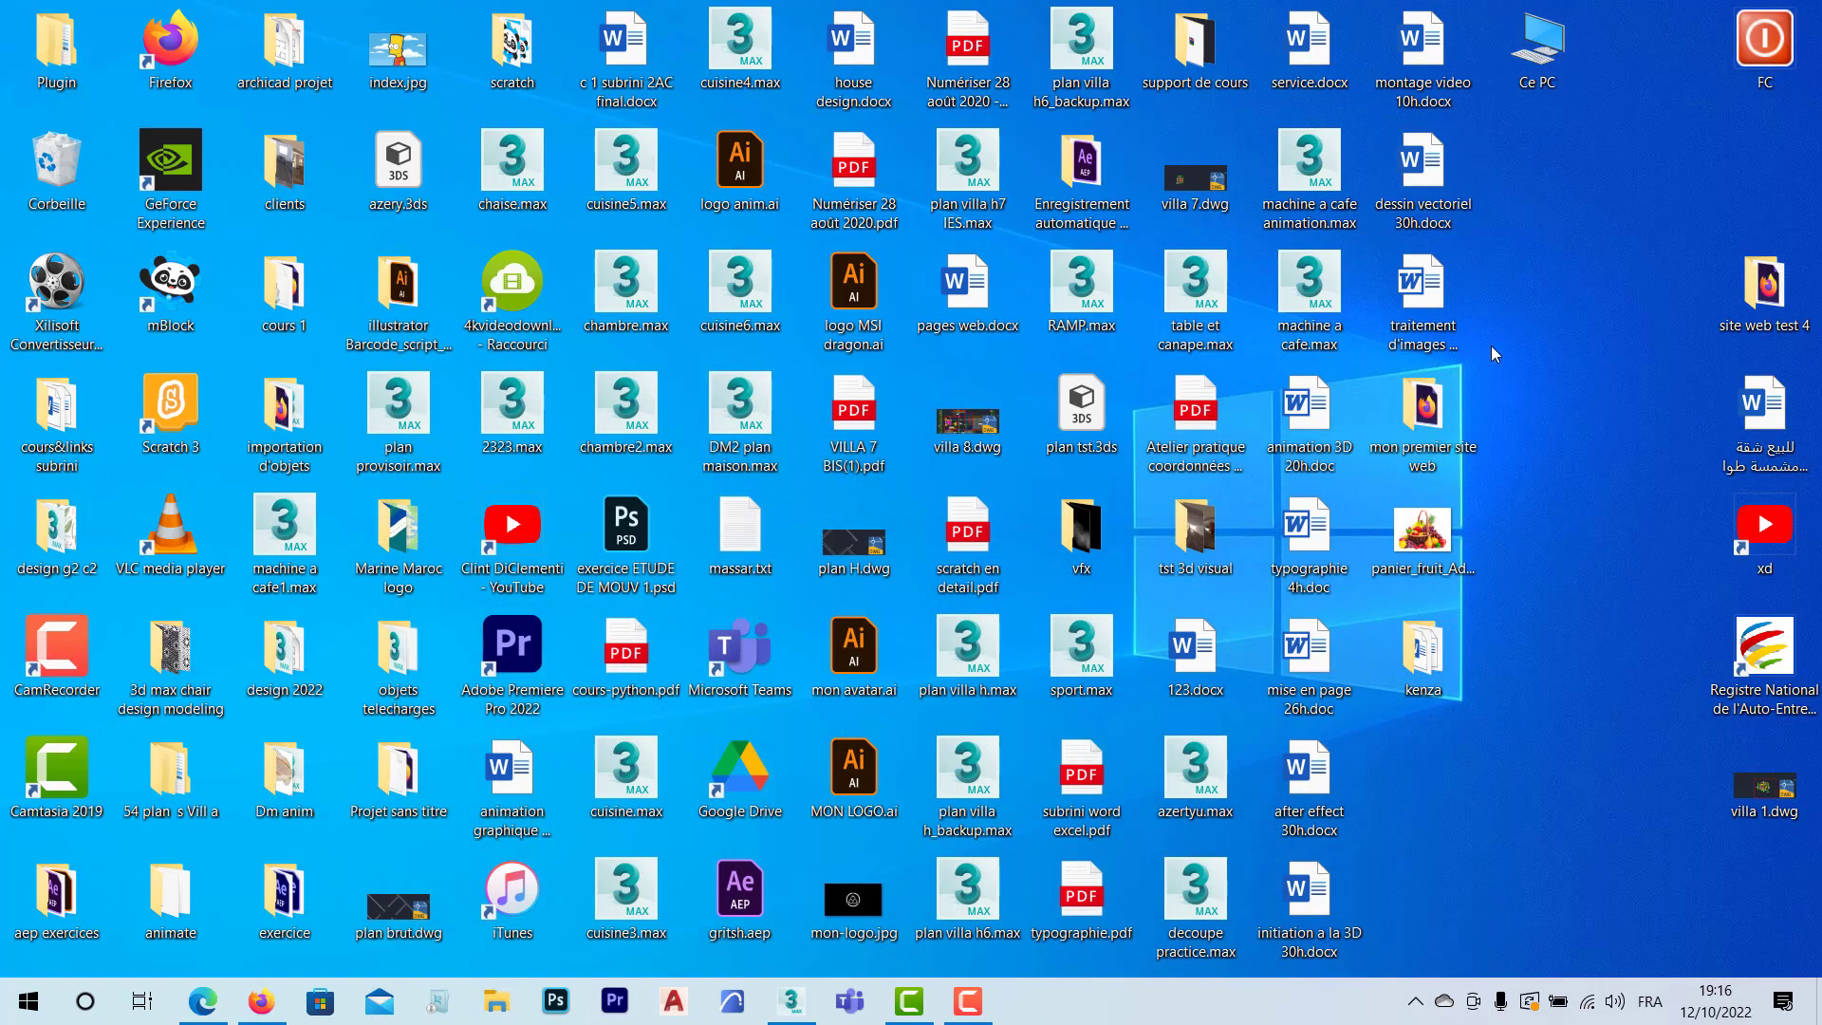
pyautogui.click(28, 1002)
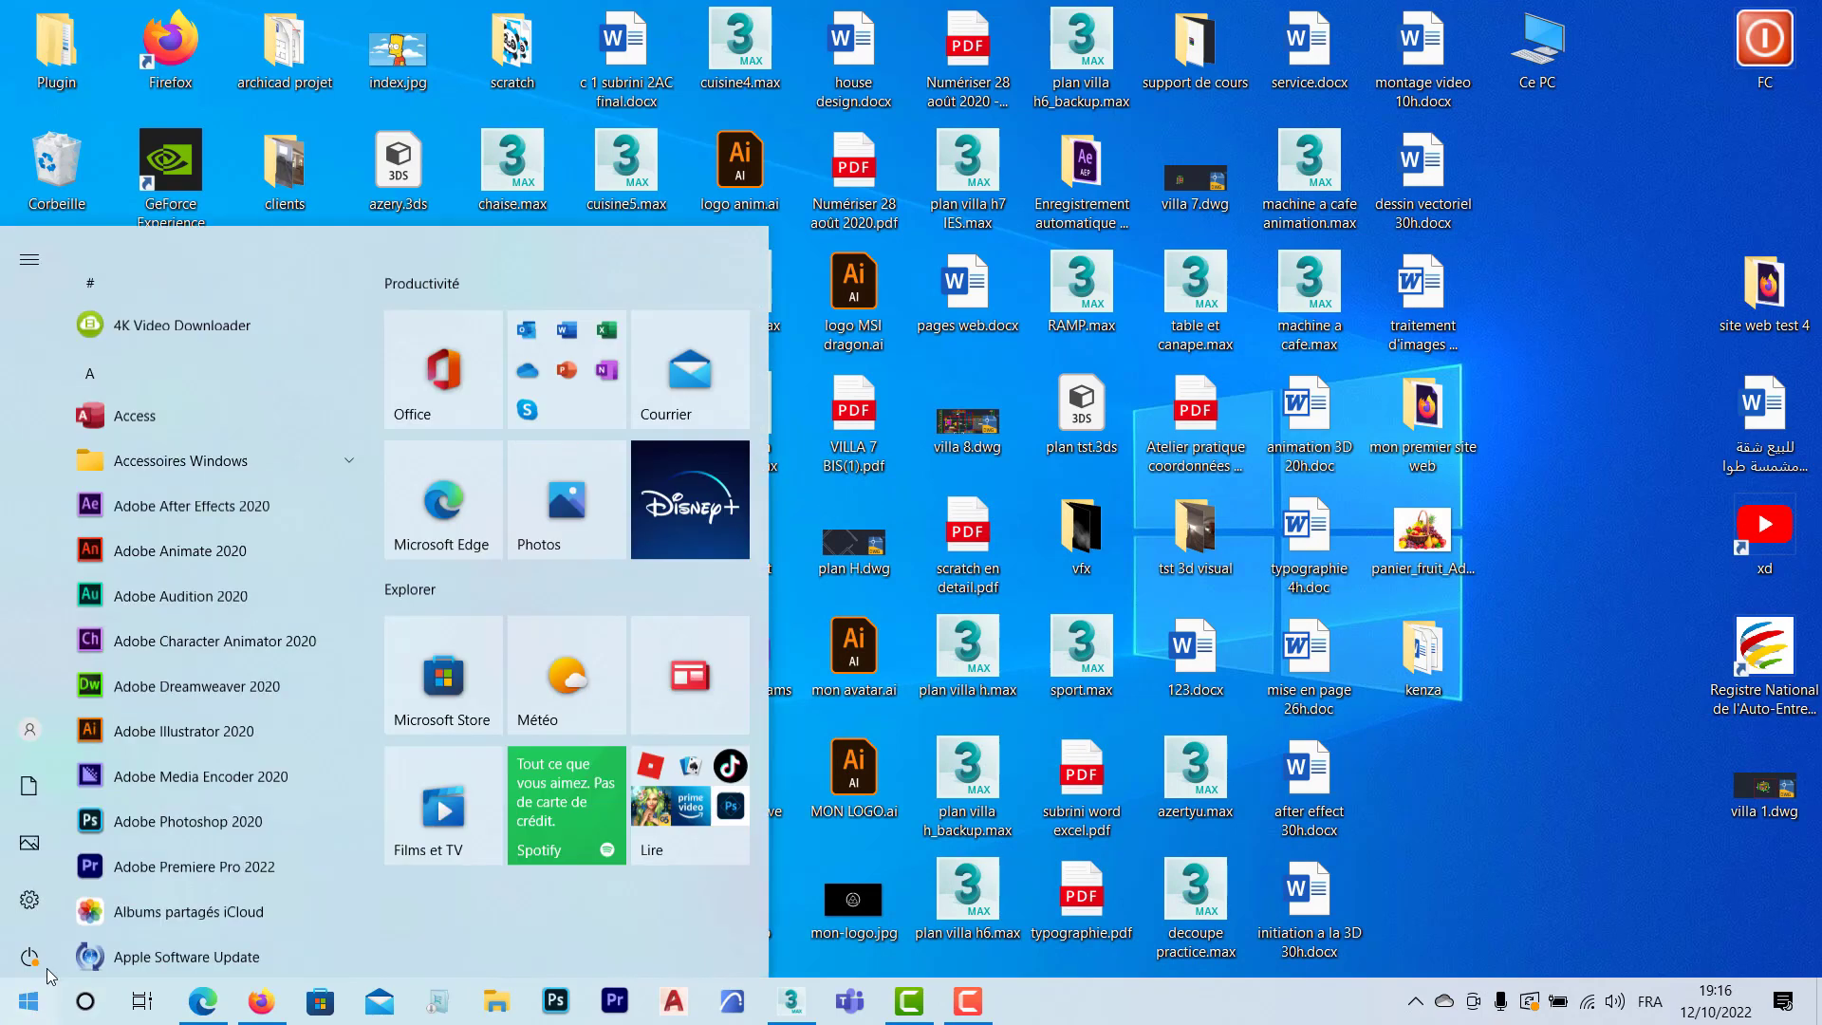
pyautogui.write('photo')
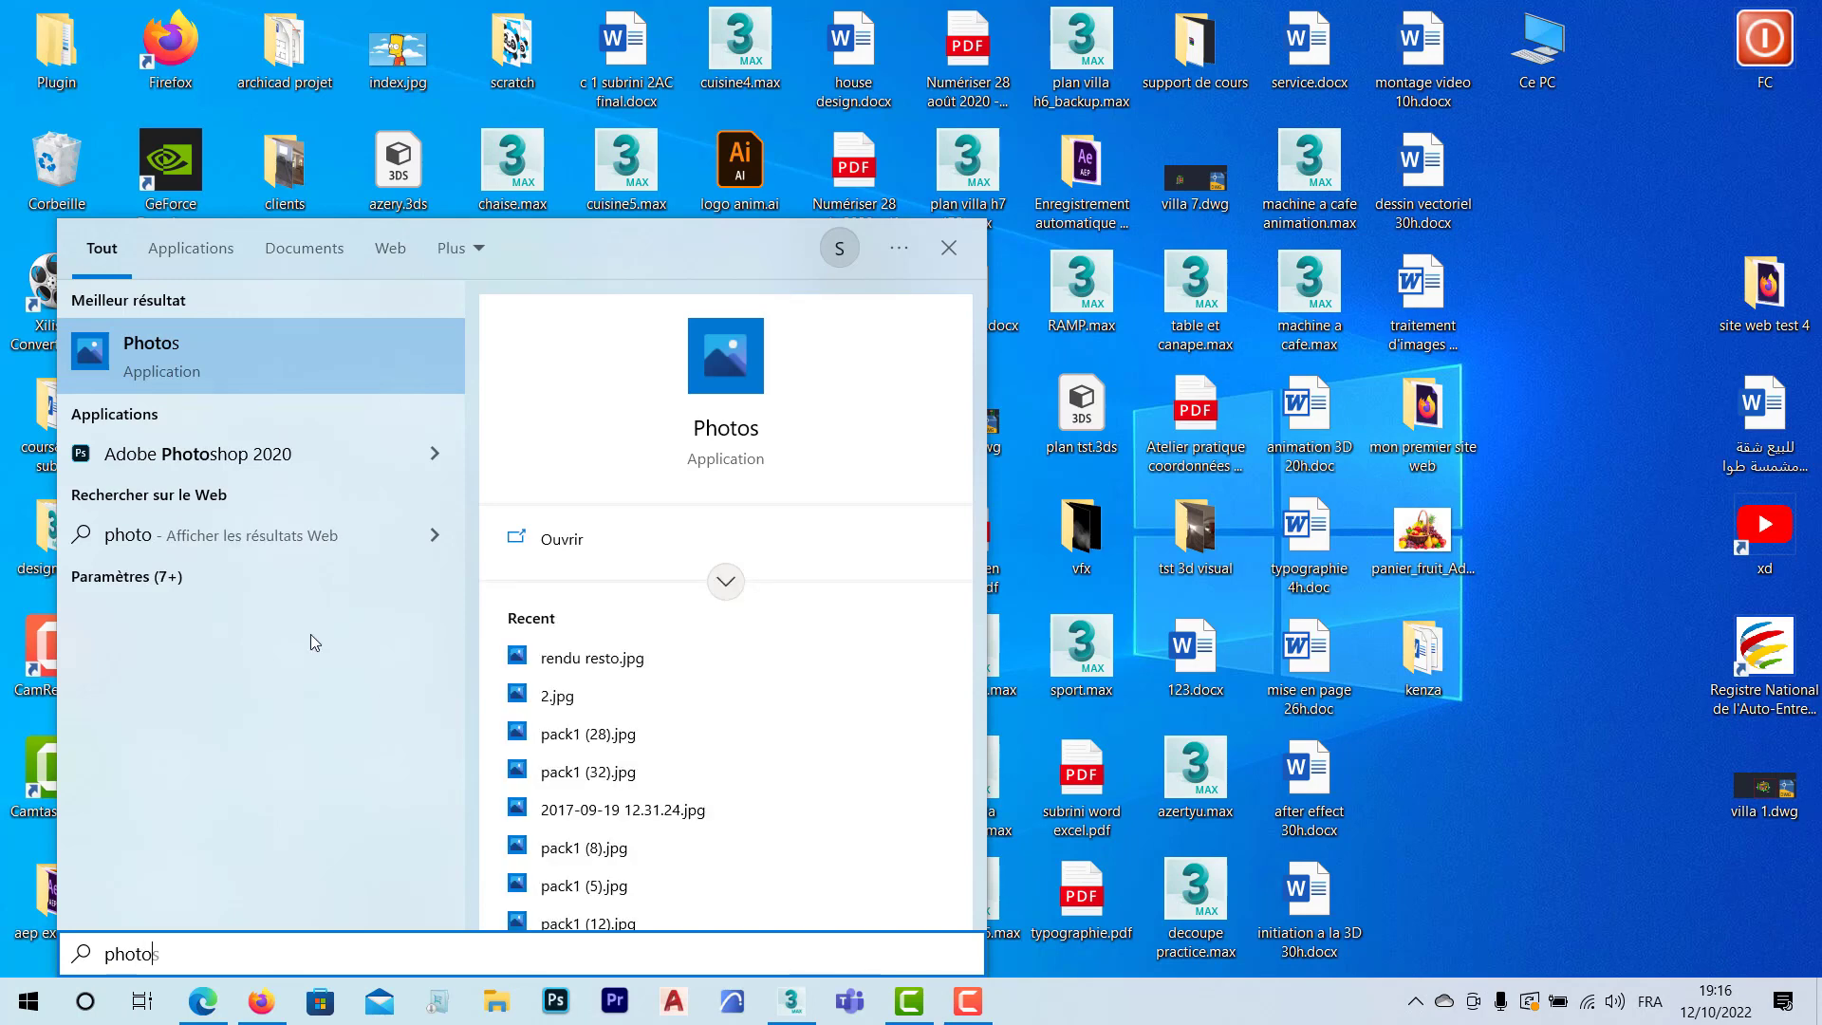
pyautogui.click(232, 455)
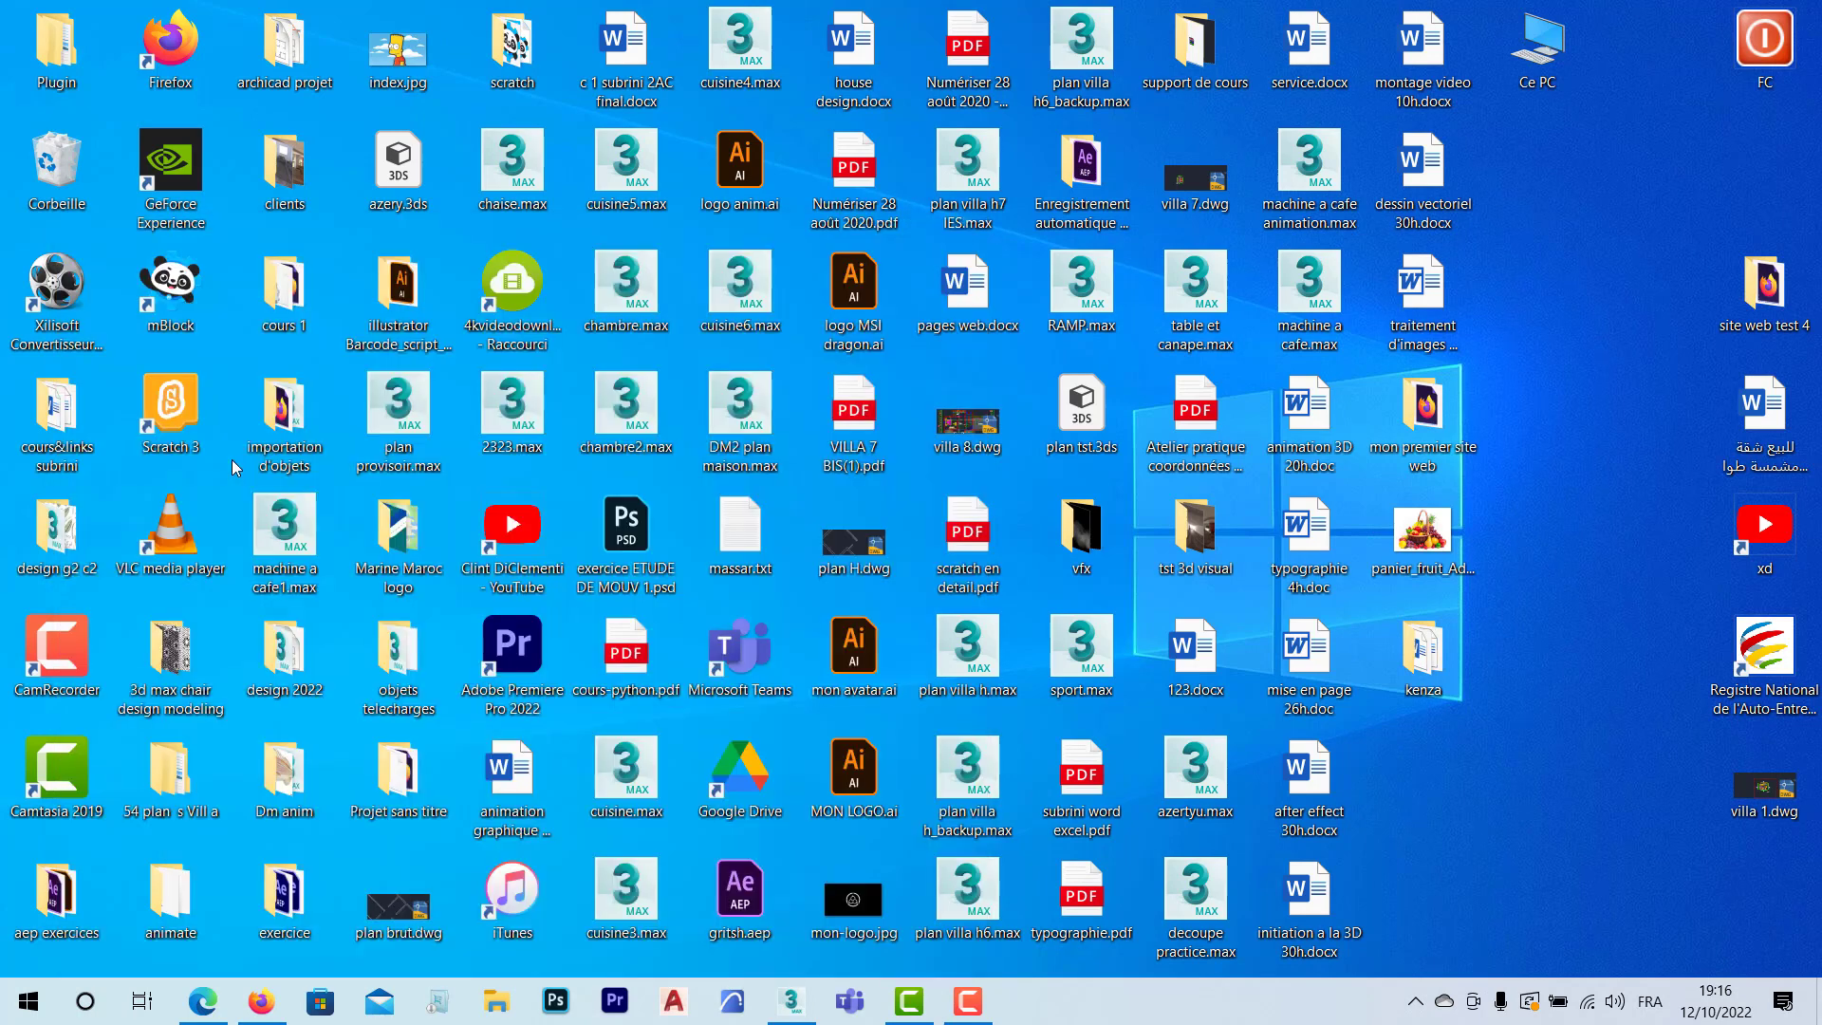
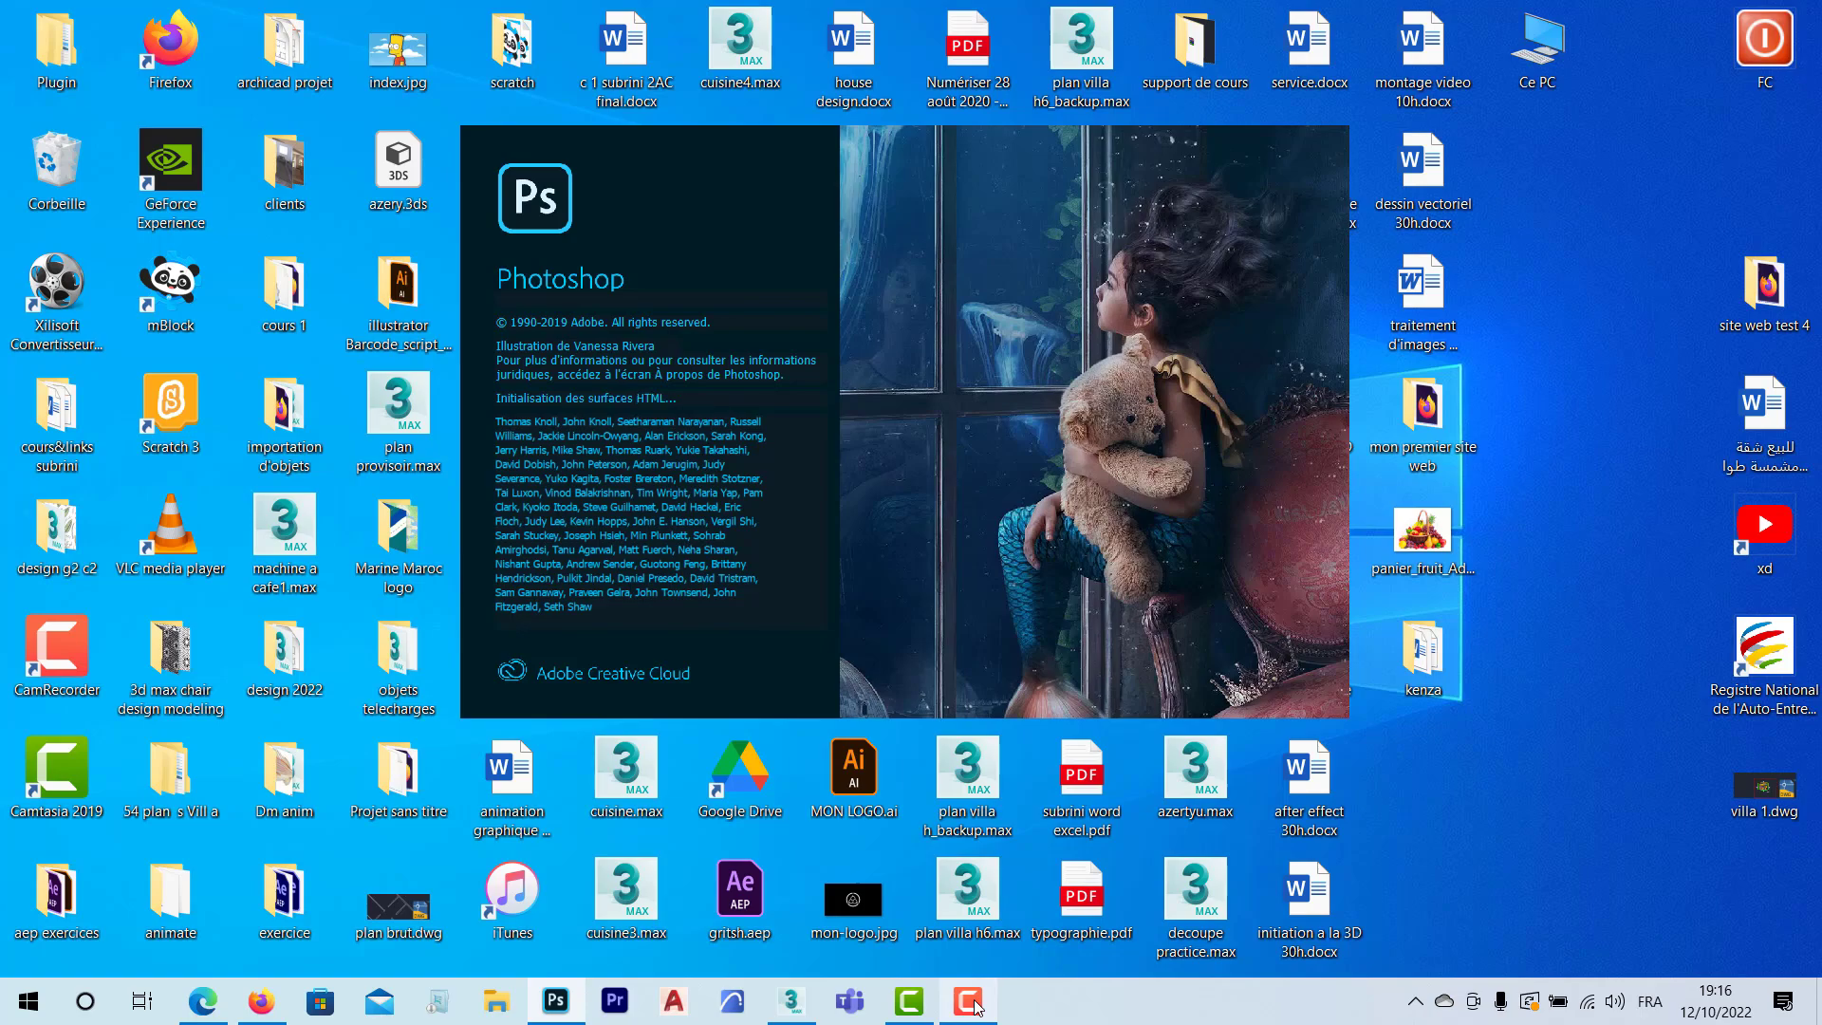
pyautogui.moveTo(974, 1009)
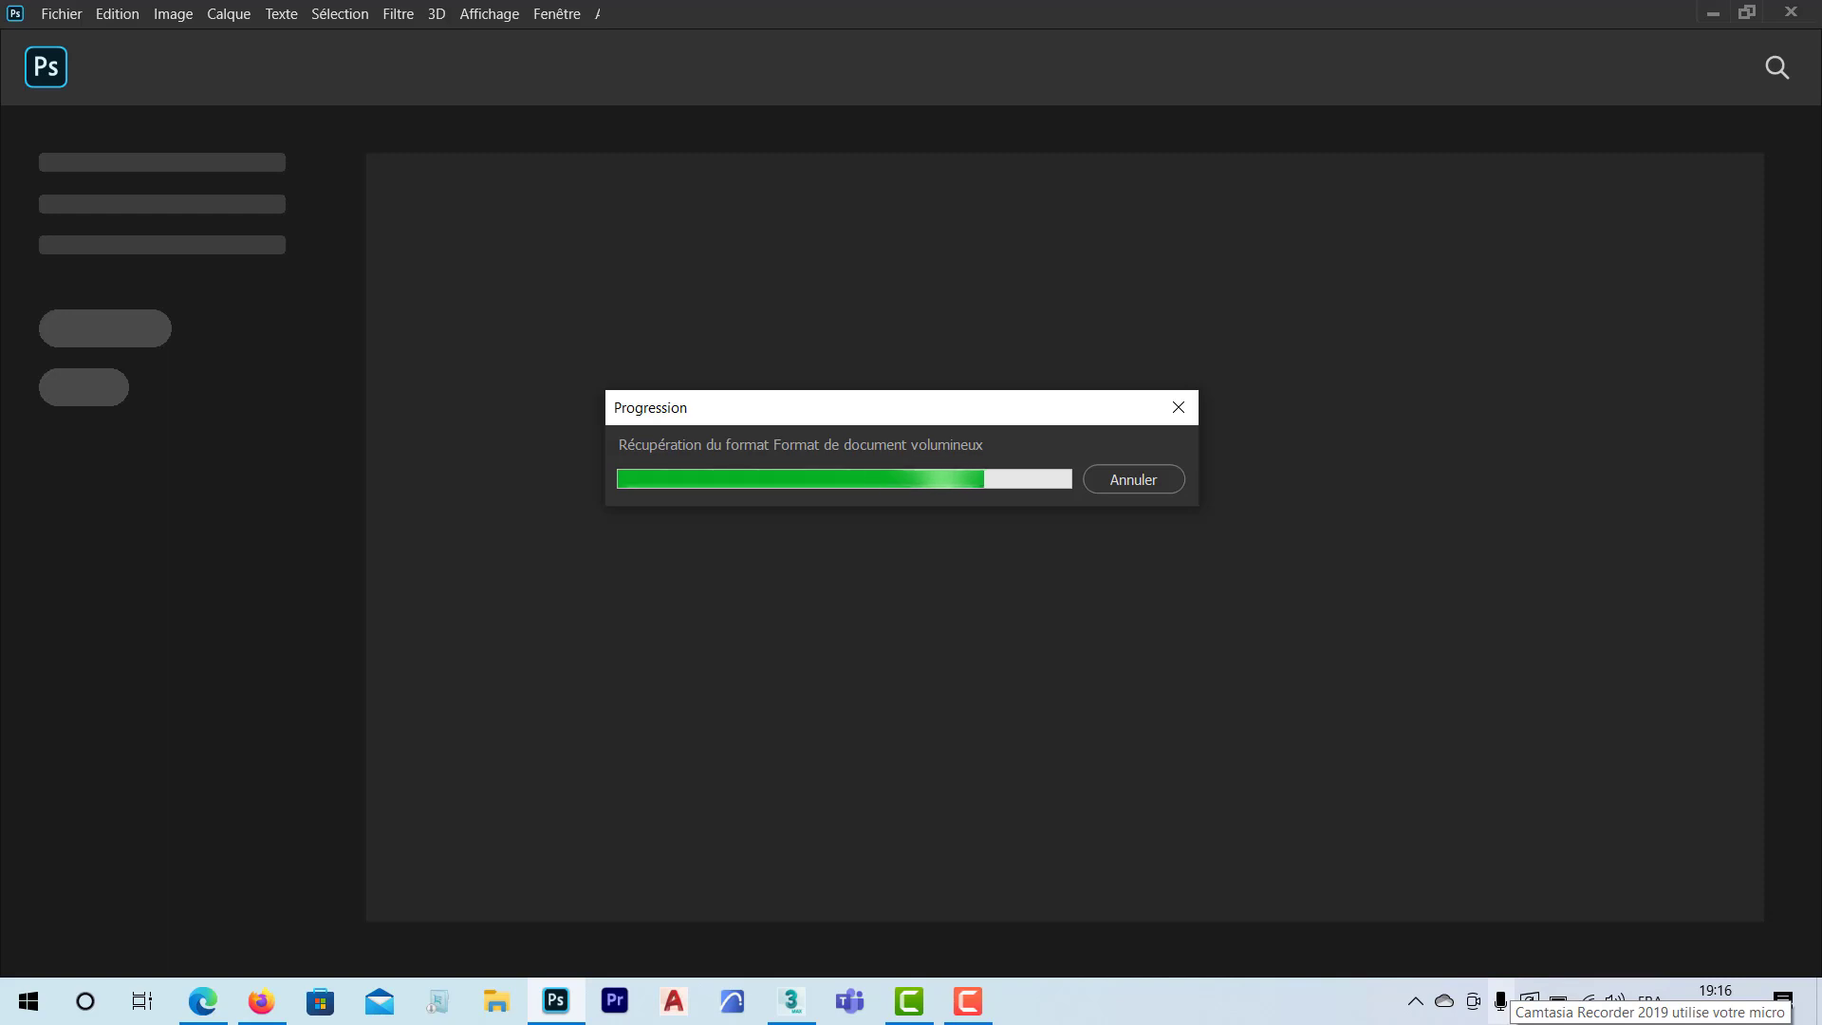
pyautogui.click(969, 1007)
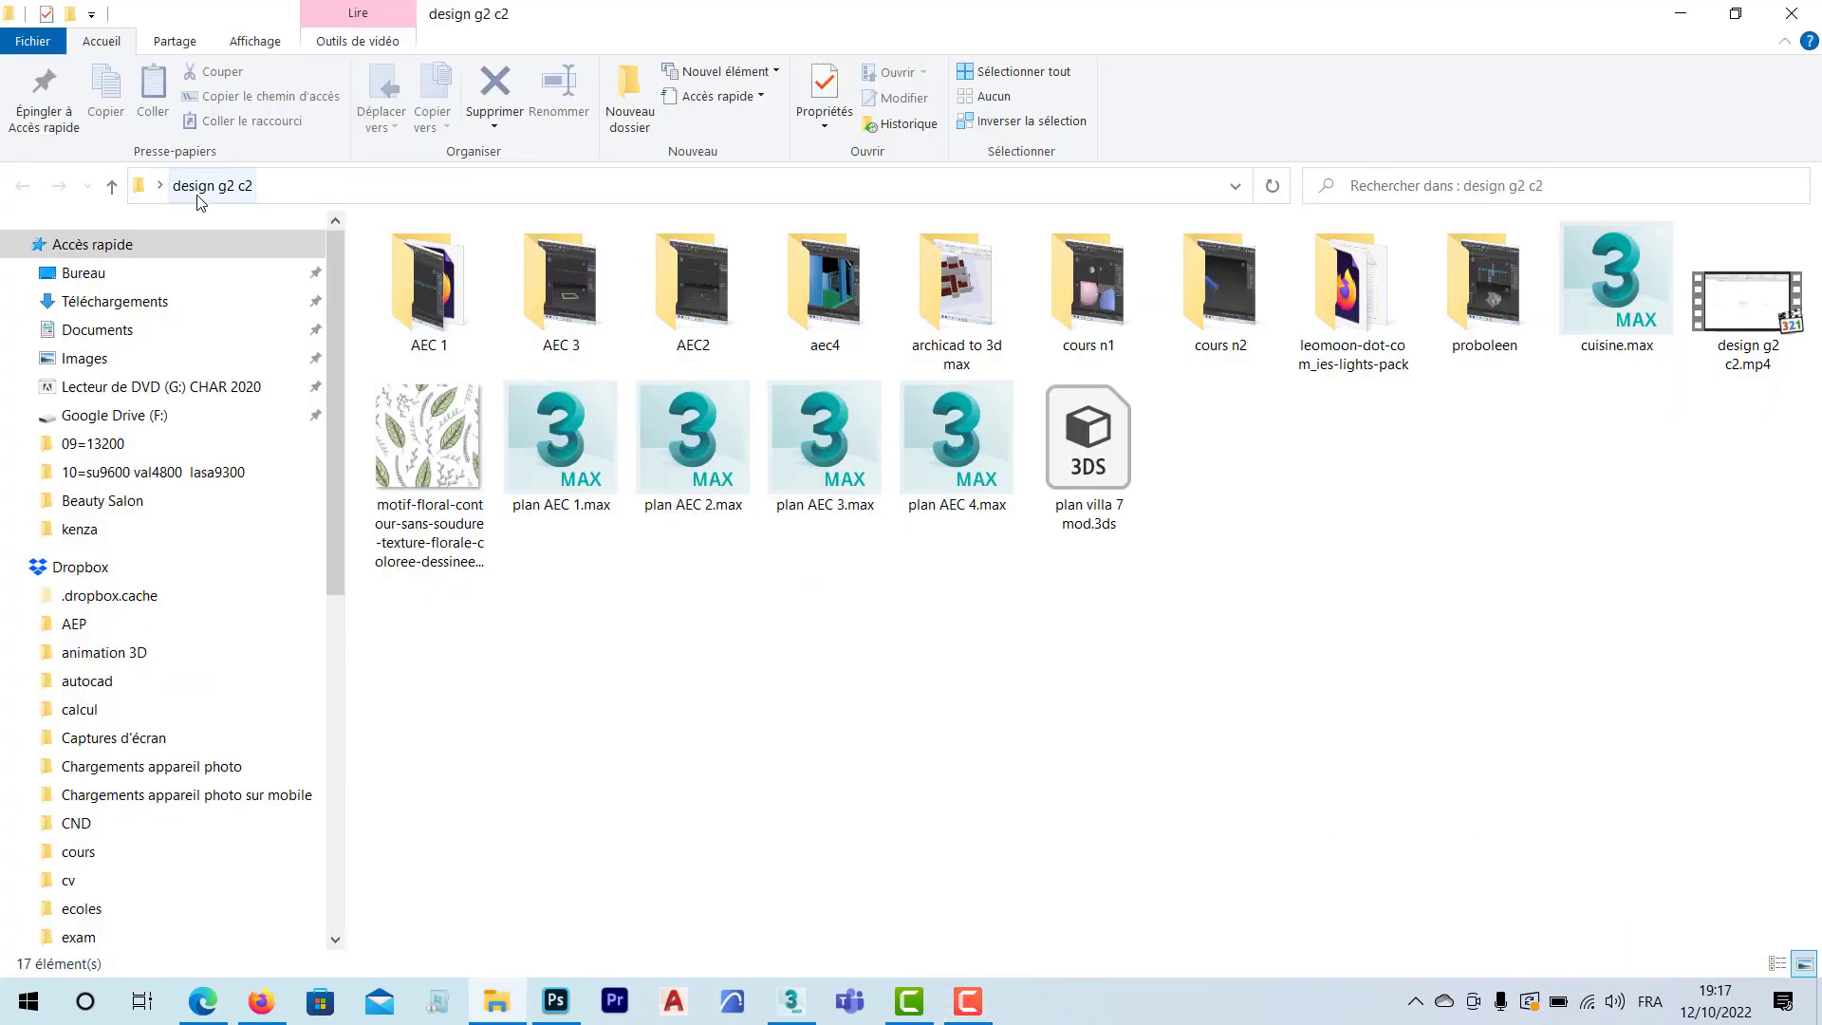
pyautogui.click(987, 1011)
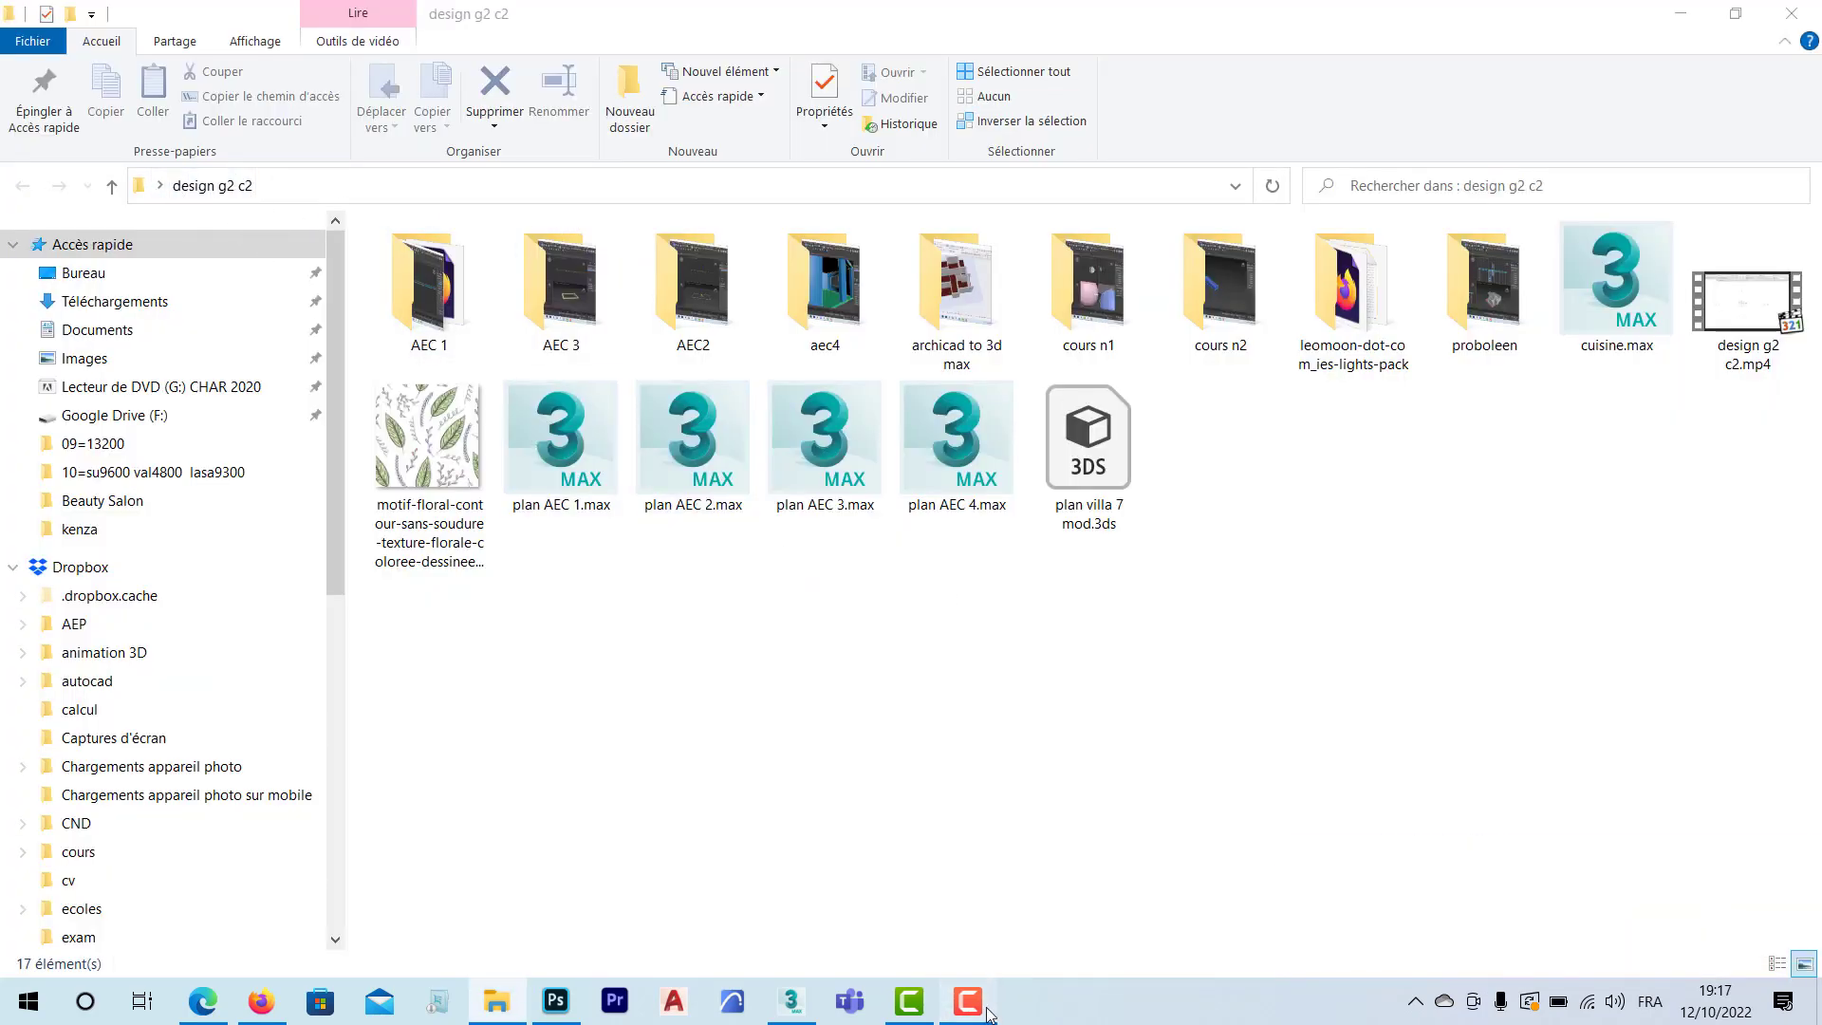
pyautogui.click(987, 1011)
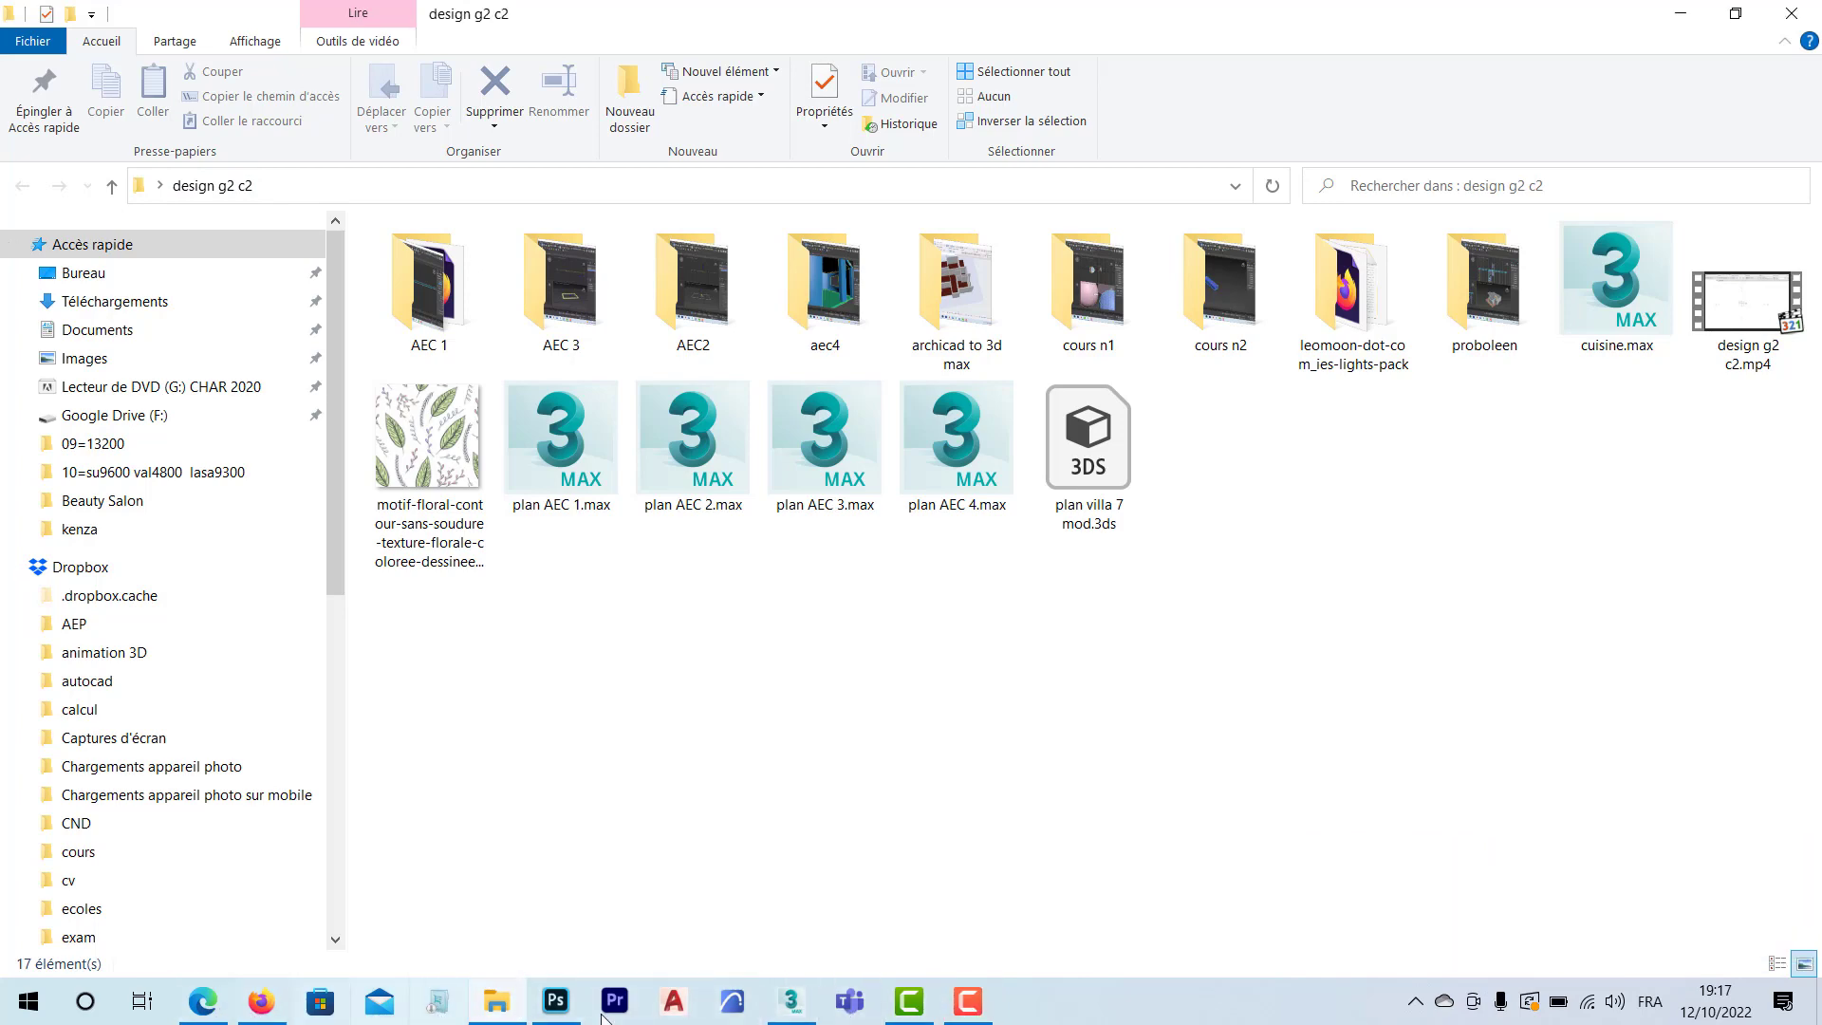
# Step: Switch to Photoshop and browse to the desktop folder "design g2 c2" for an image to open
pyautogui.click(558, 1003)
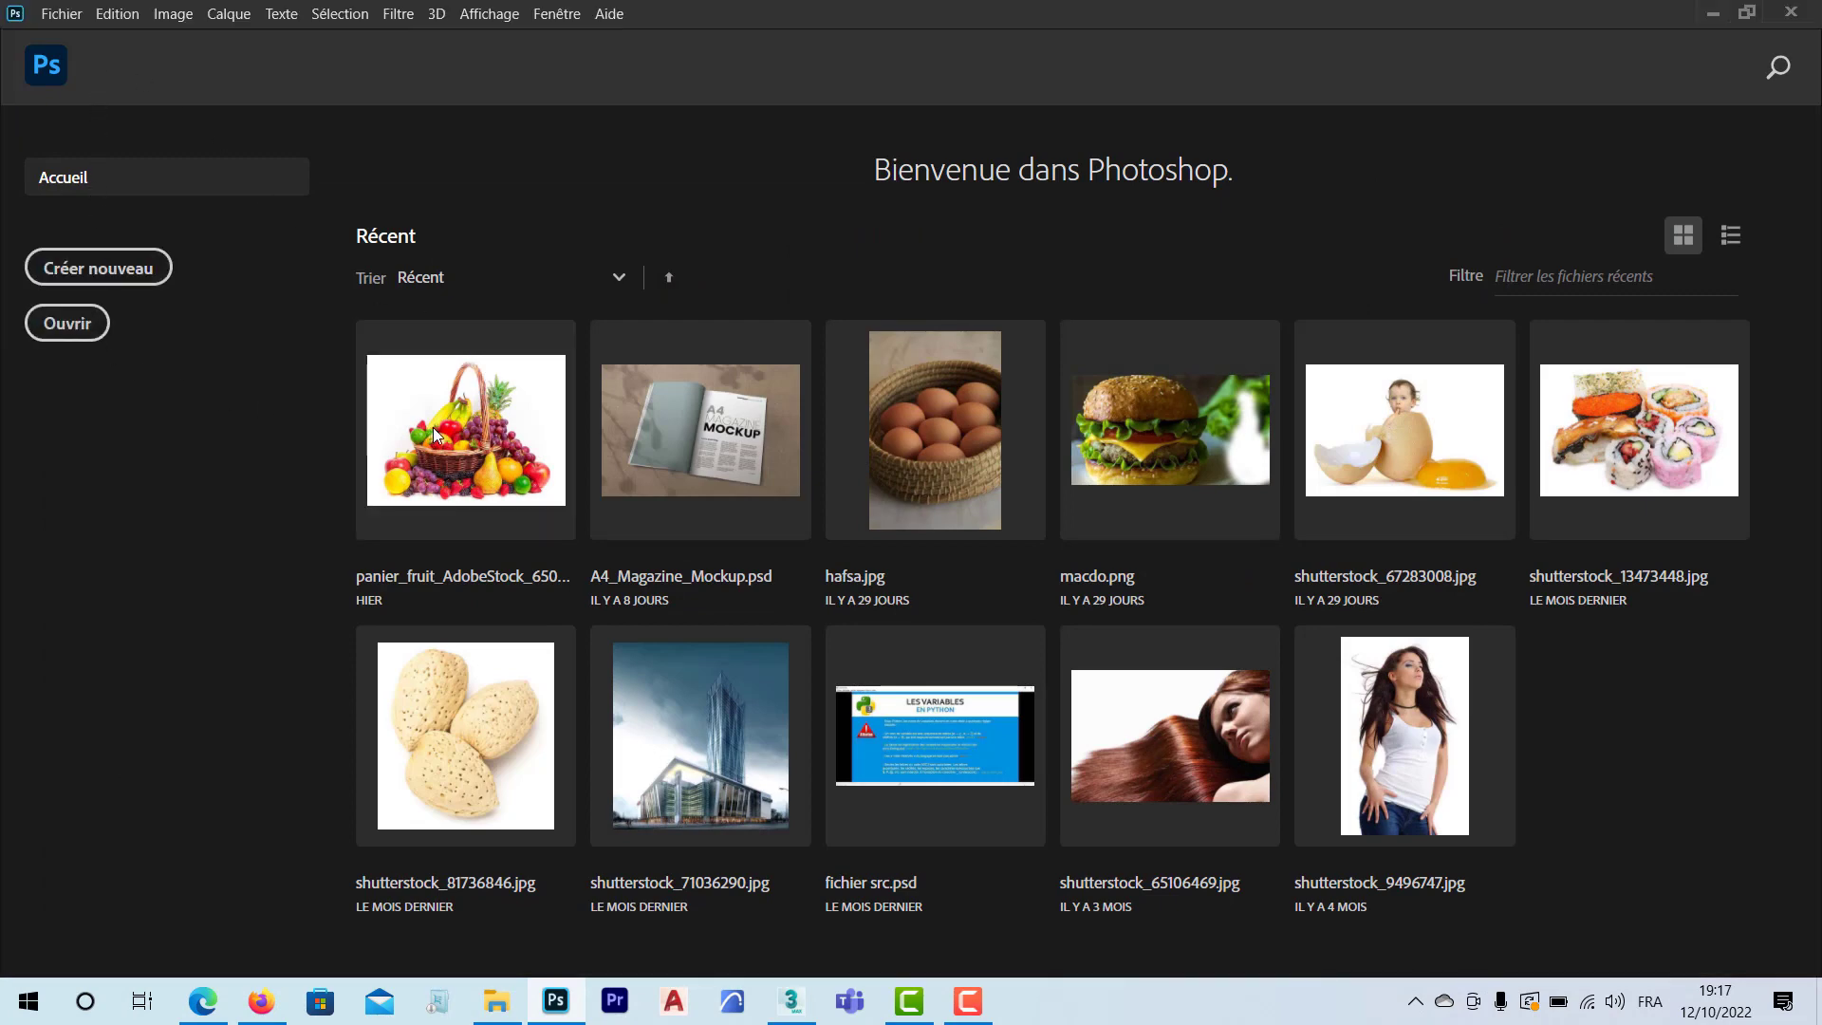
pyautogui.hotkey('ctrl', 'o')
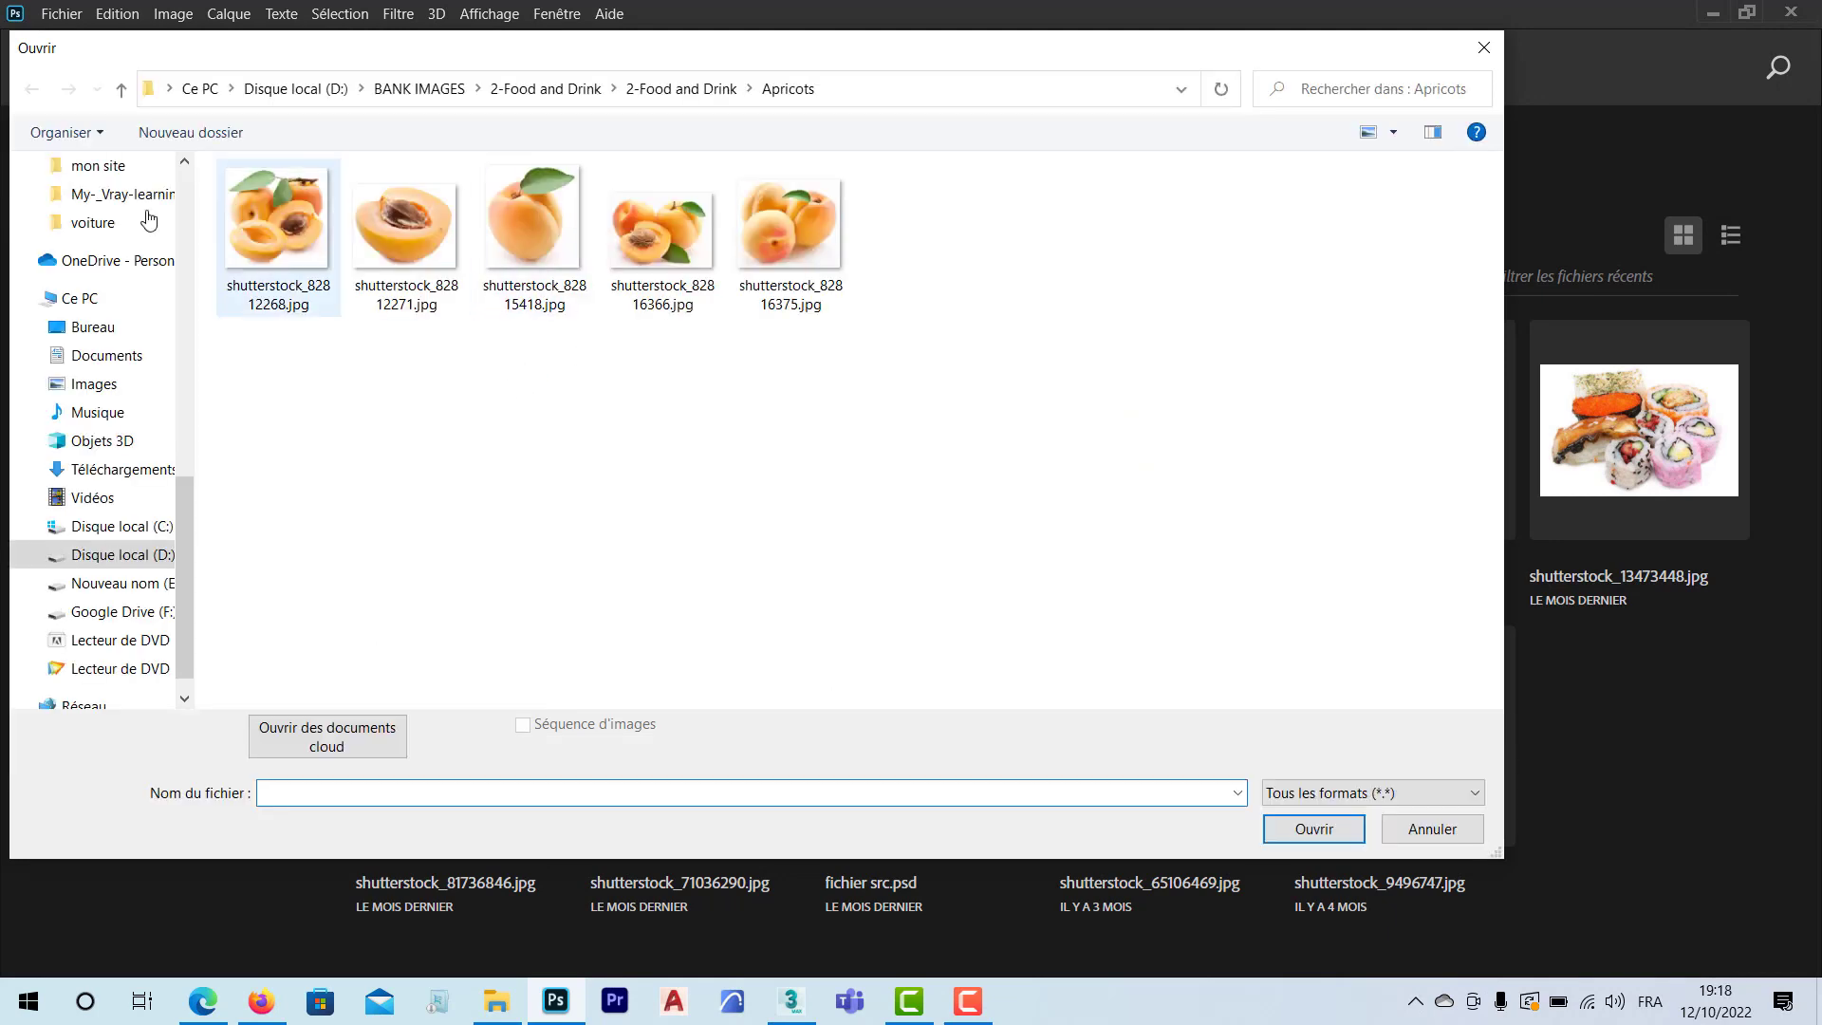
pyautogui.click(105, 328)
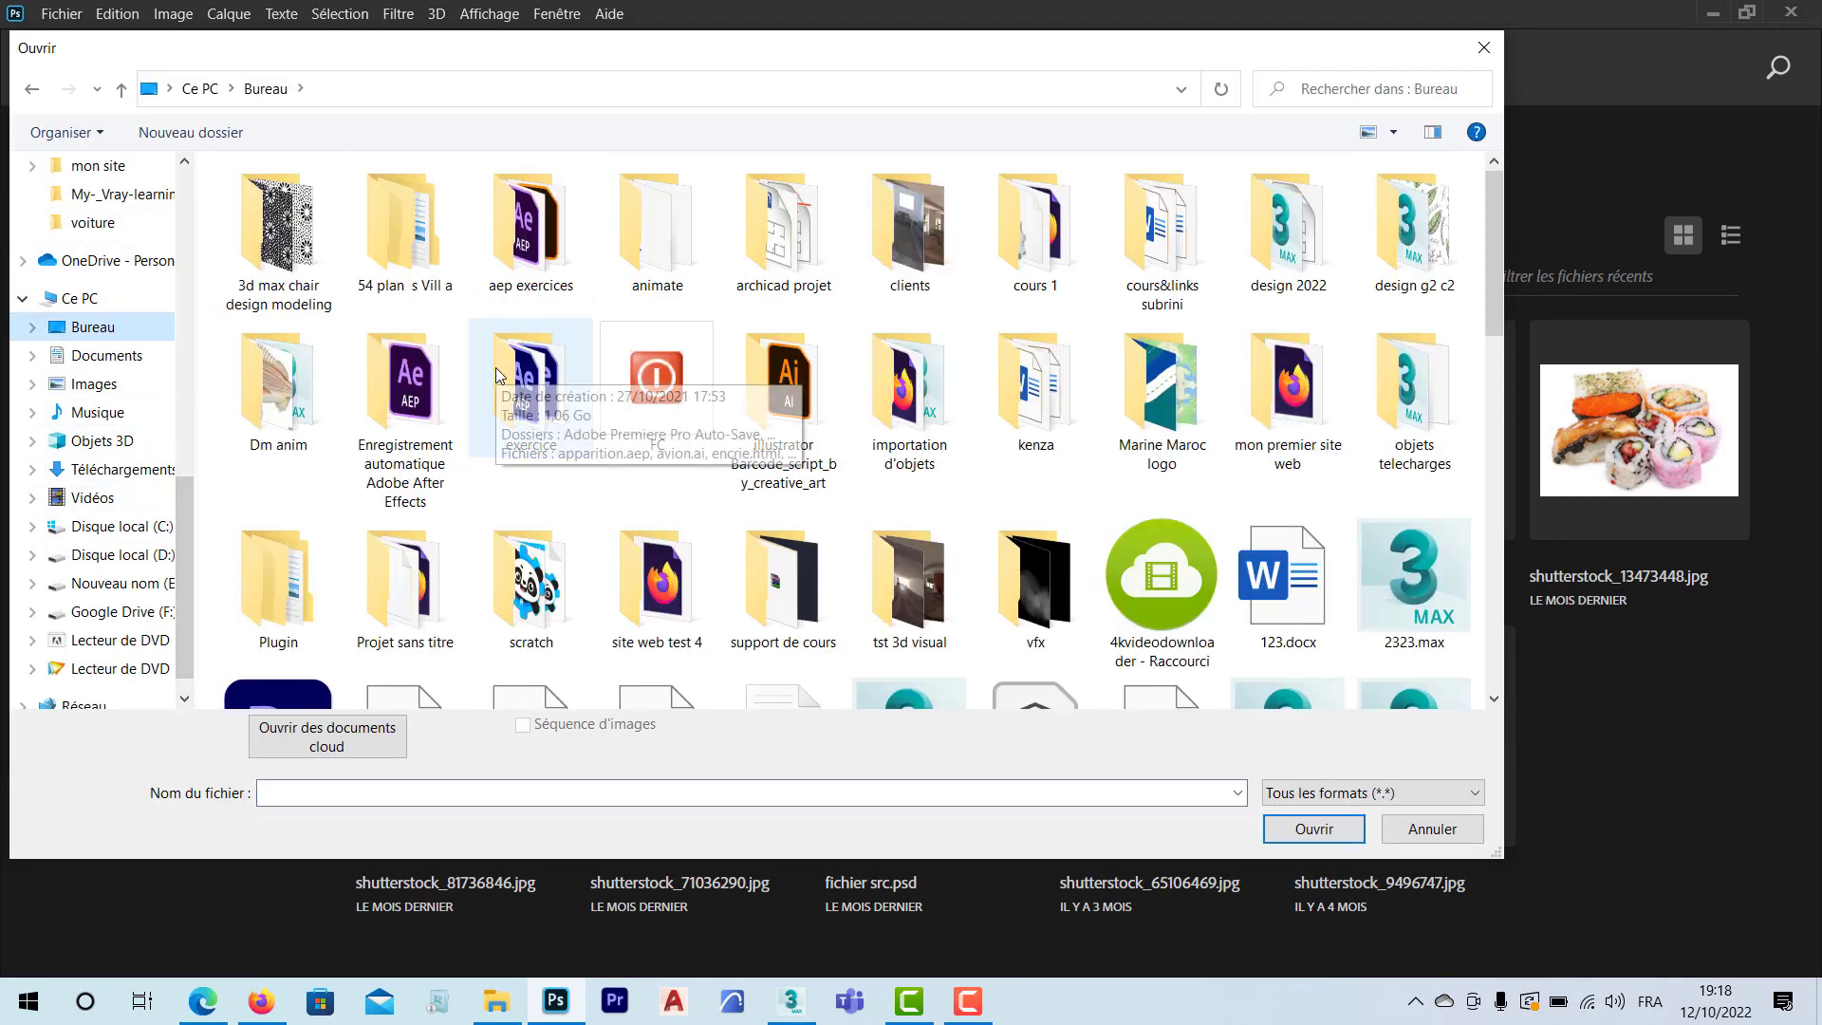
pyautogui.click(495, 368)
pyautogui.press('g')
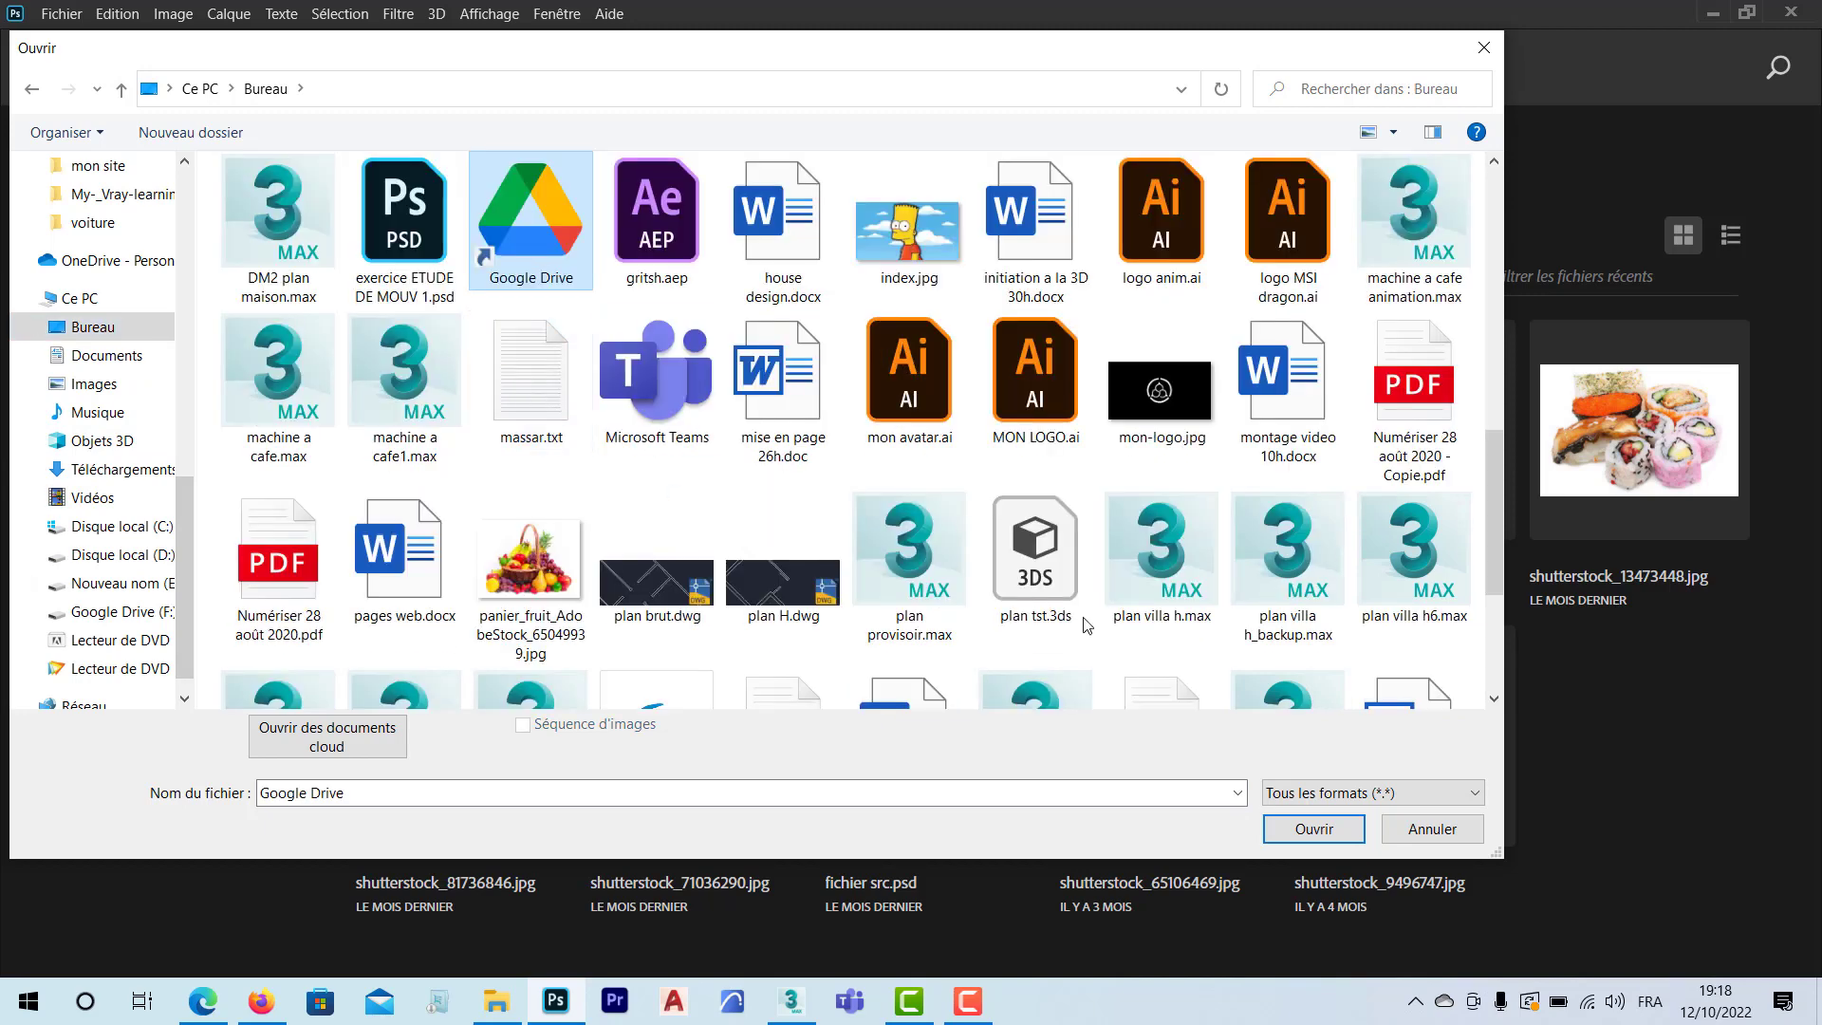
pyautogui.press('g')
pyautogui.press('g')
pyautogui.press('g')
pyautogui.press('g')
pyautogui.press('g')
pyautogui.press('g')
pyautogui.scroll(5, 1125, 515)
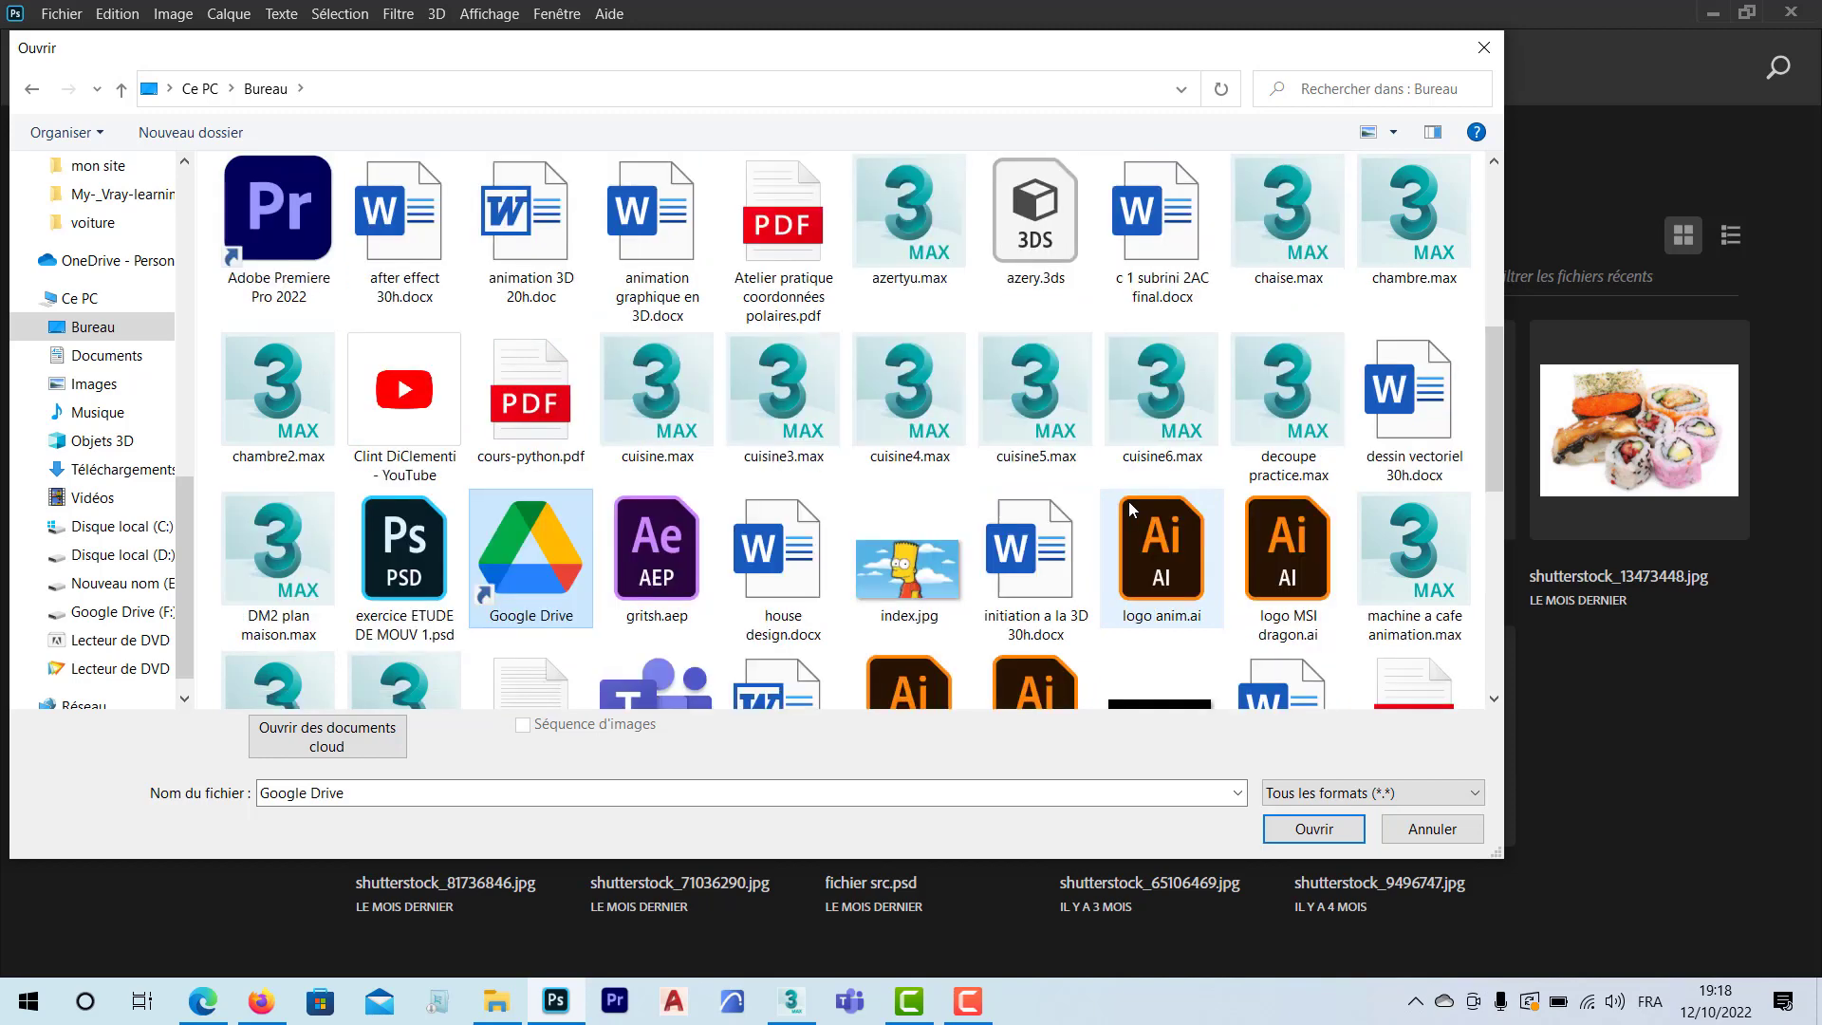
pyautogui.scroll(2, 1129, 509)
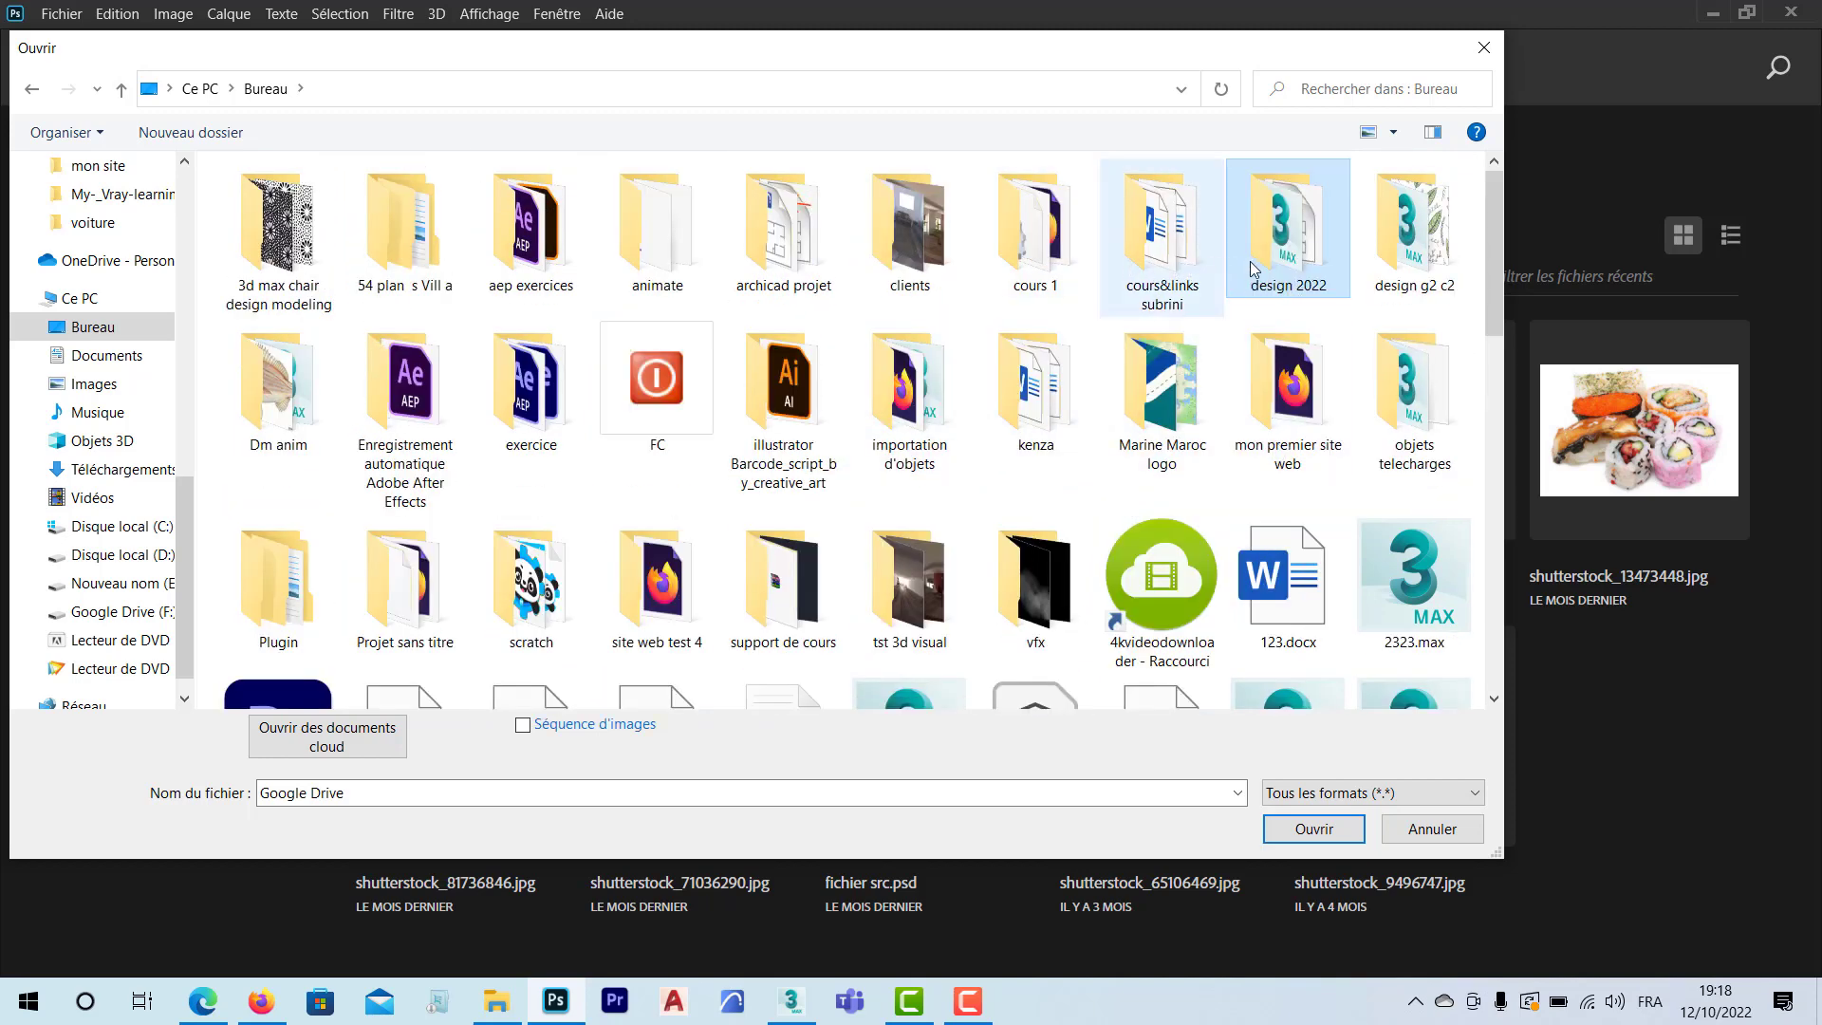
pyautogui.doubleClick(1399, 252)
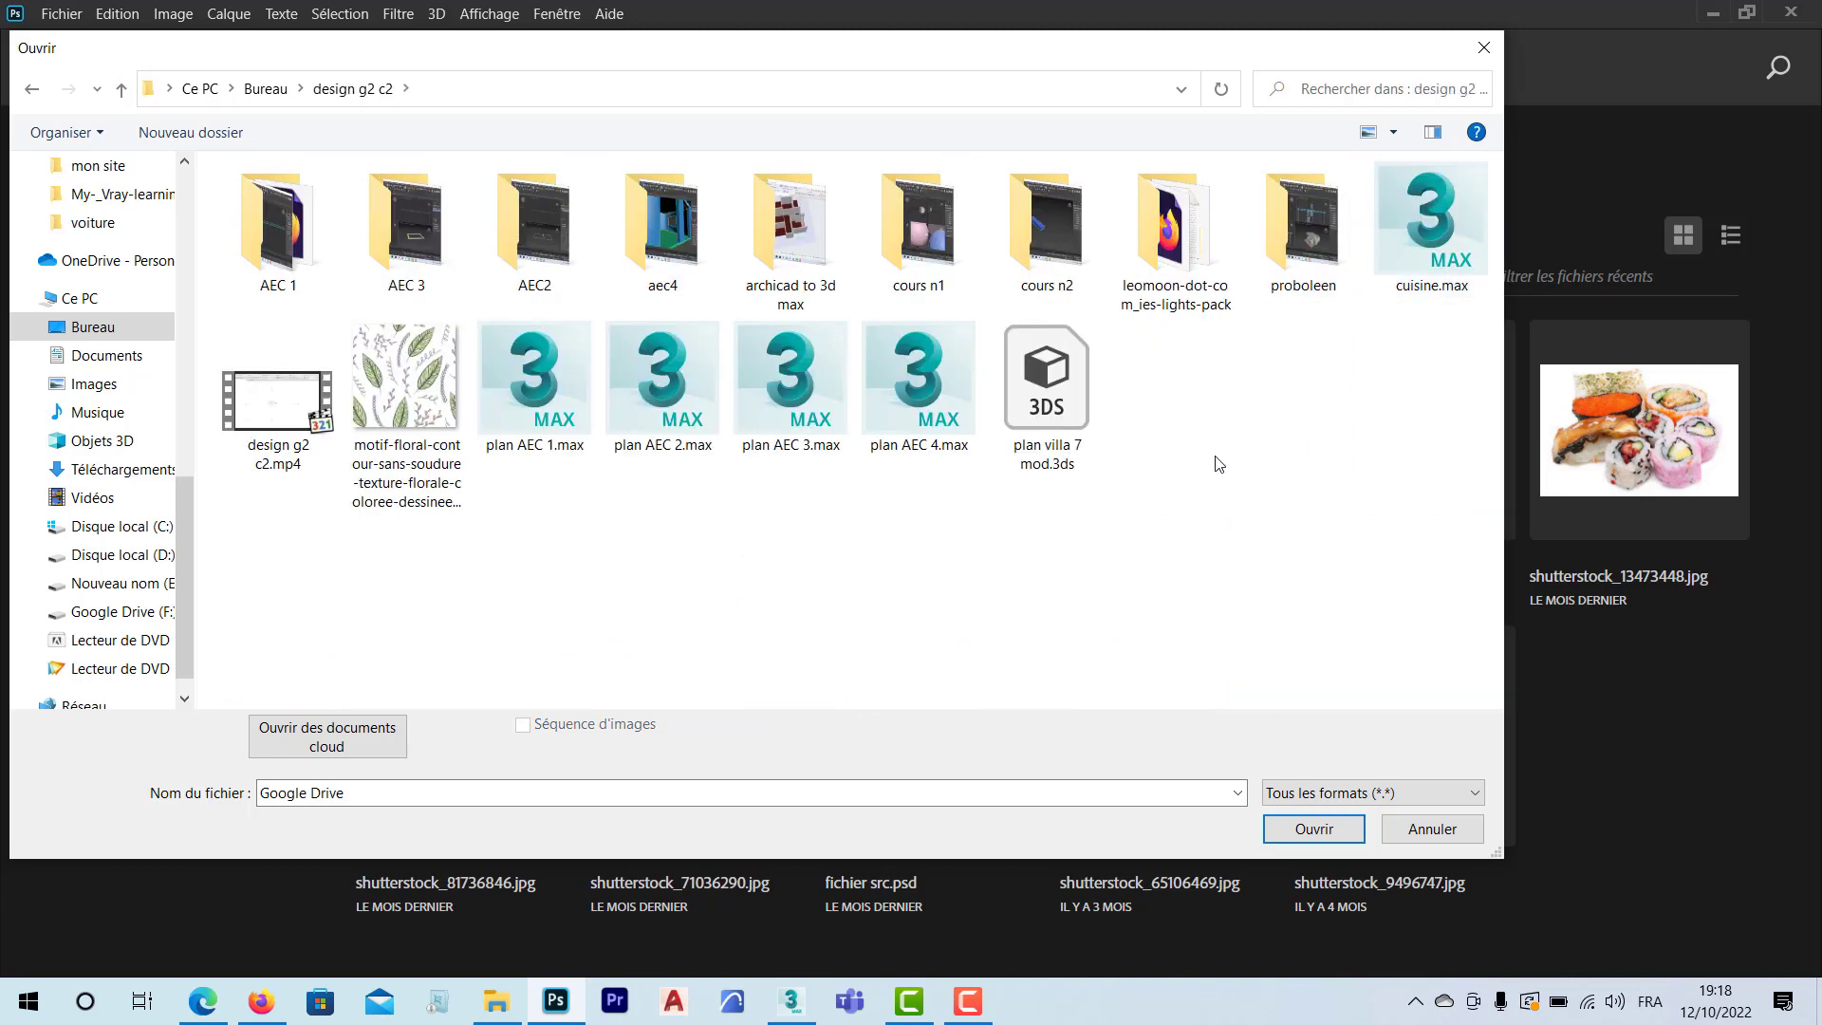
# Step: Rename the downloaded floral pattern file as "texture coloree" and open it in Photoshop
pyautogui.click(404, 404)
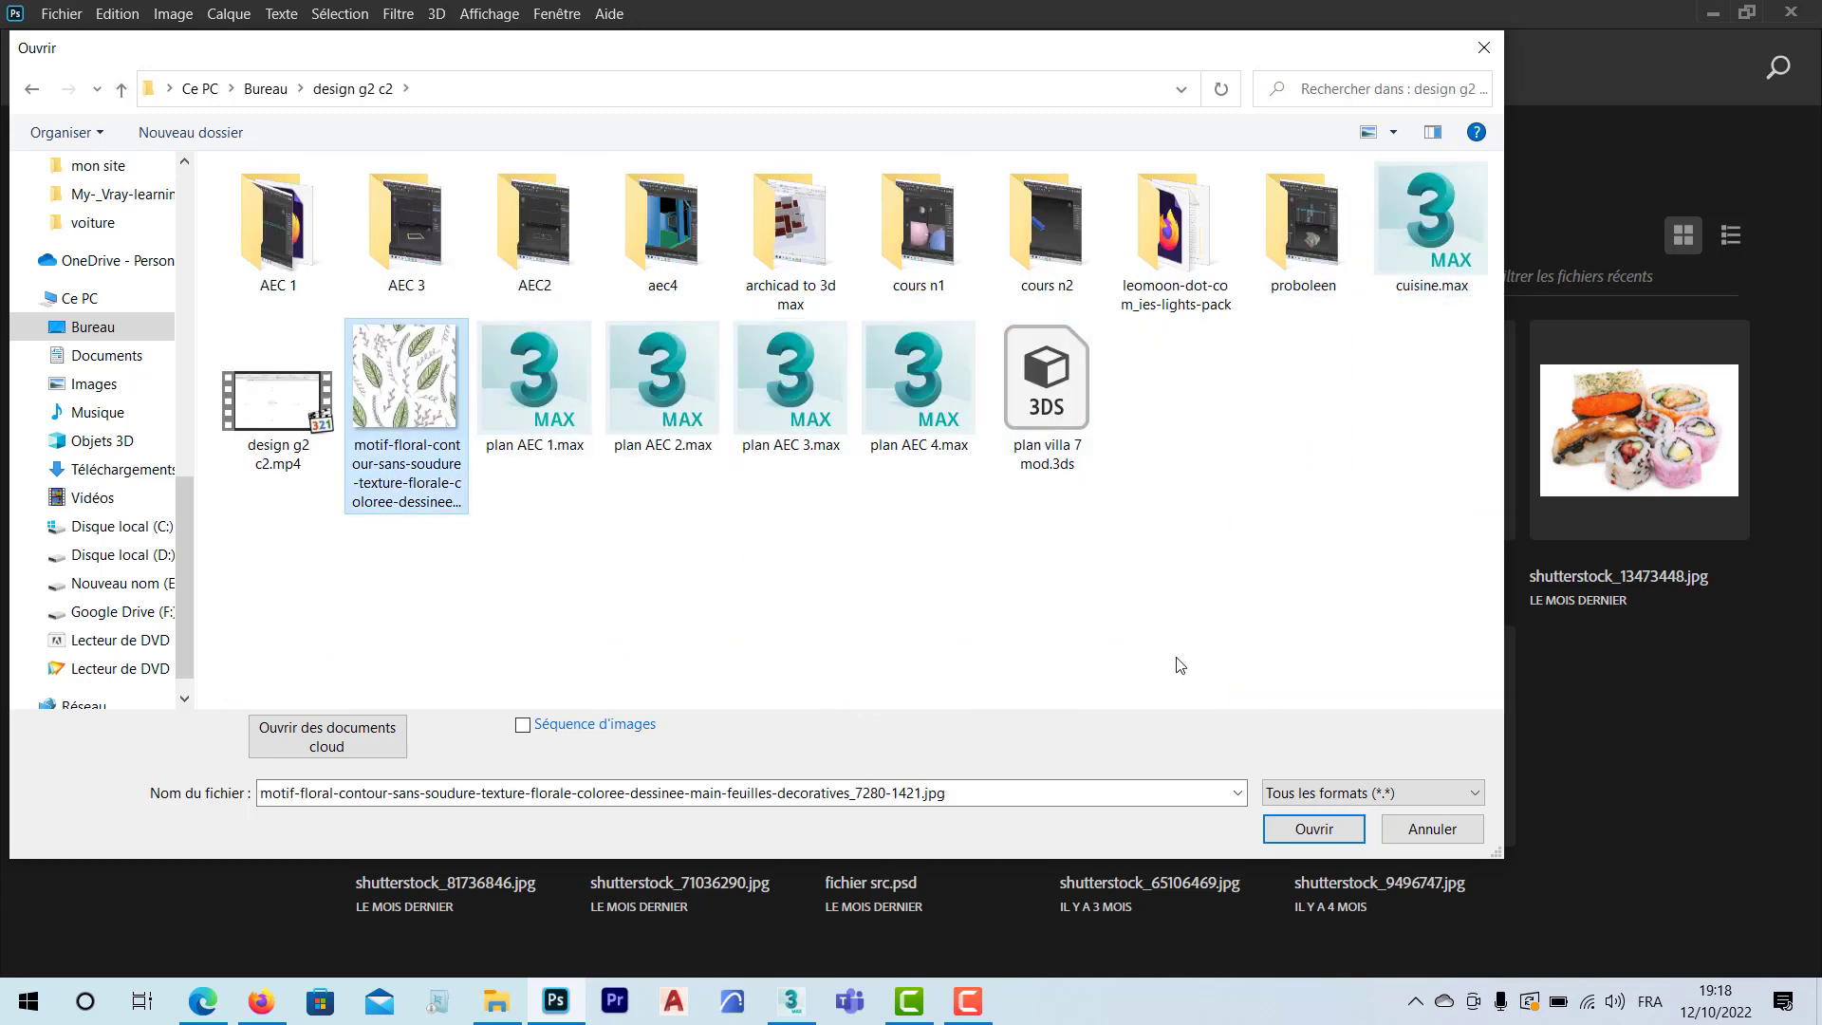
pyautogui.click(373, 469)
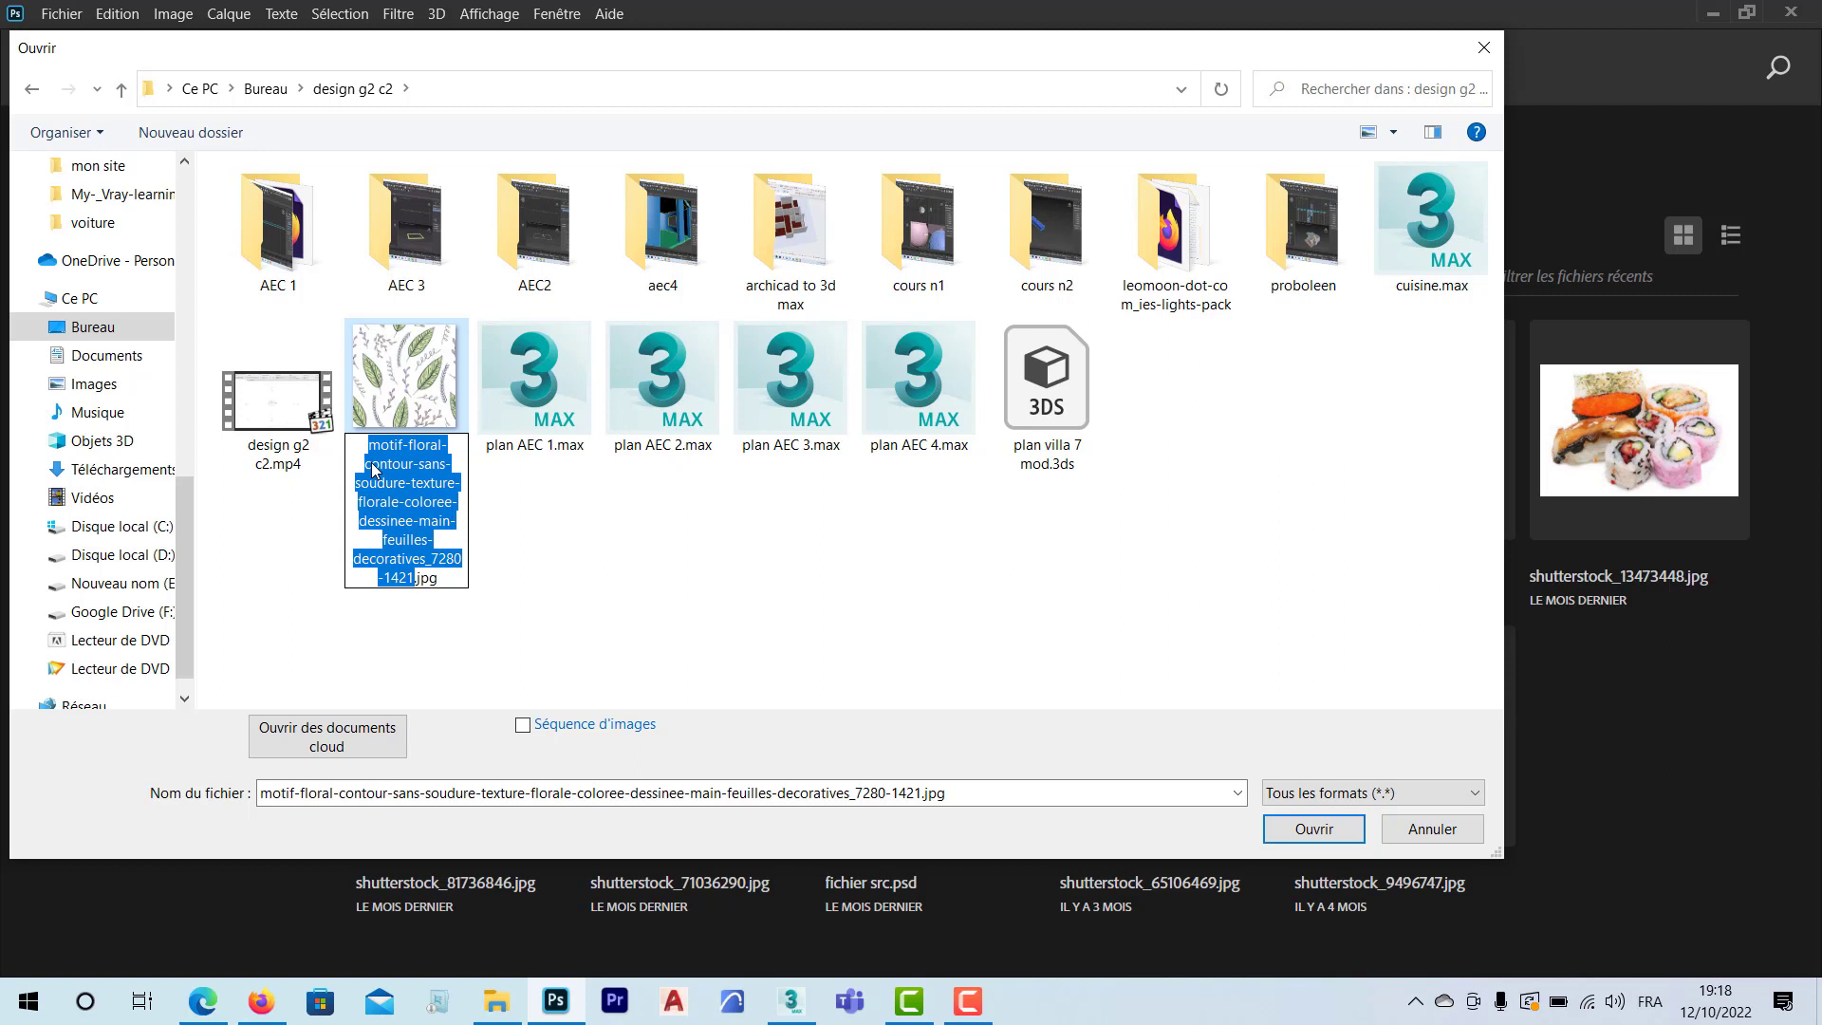
pyautogui.write('te')
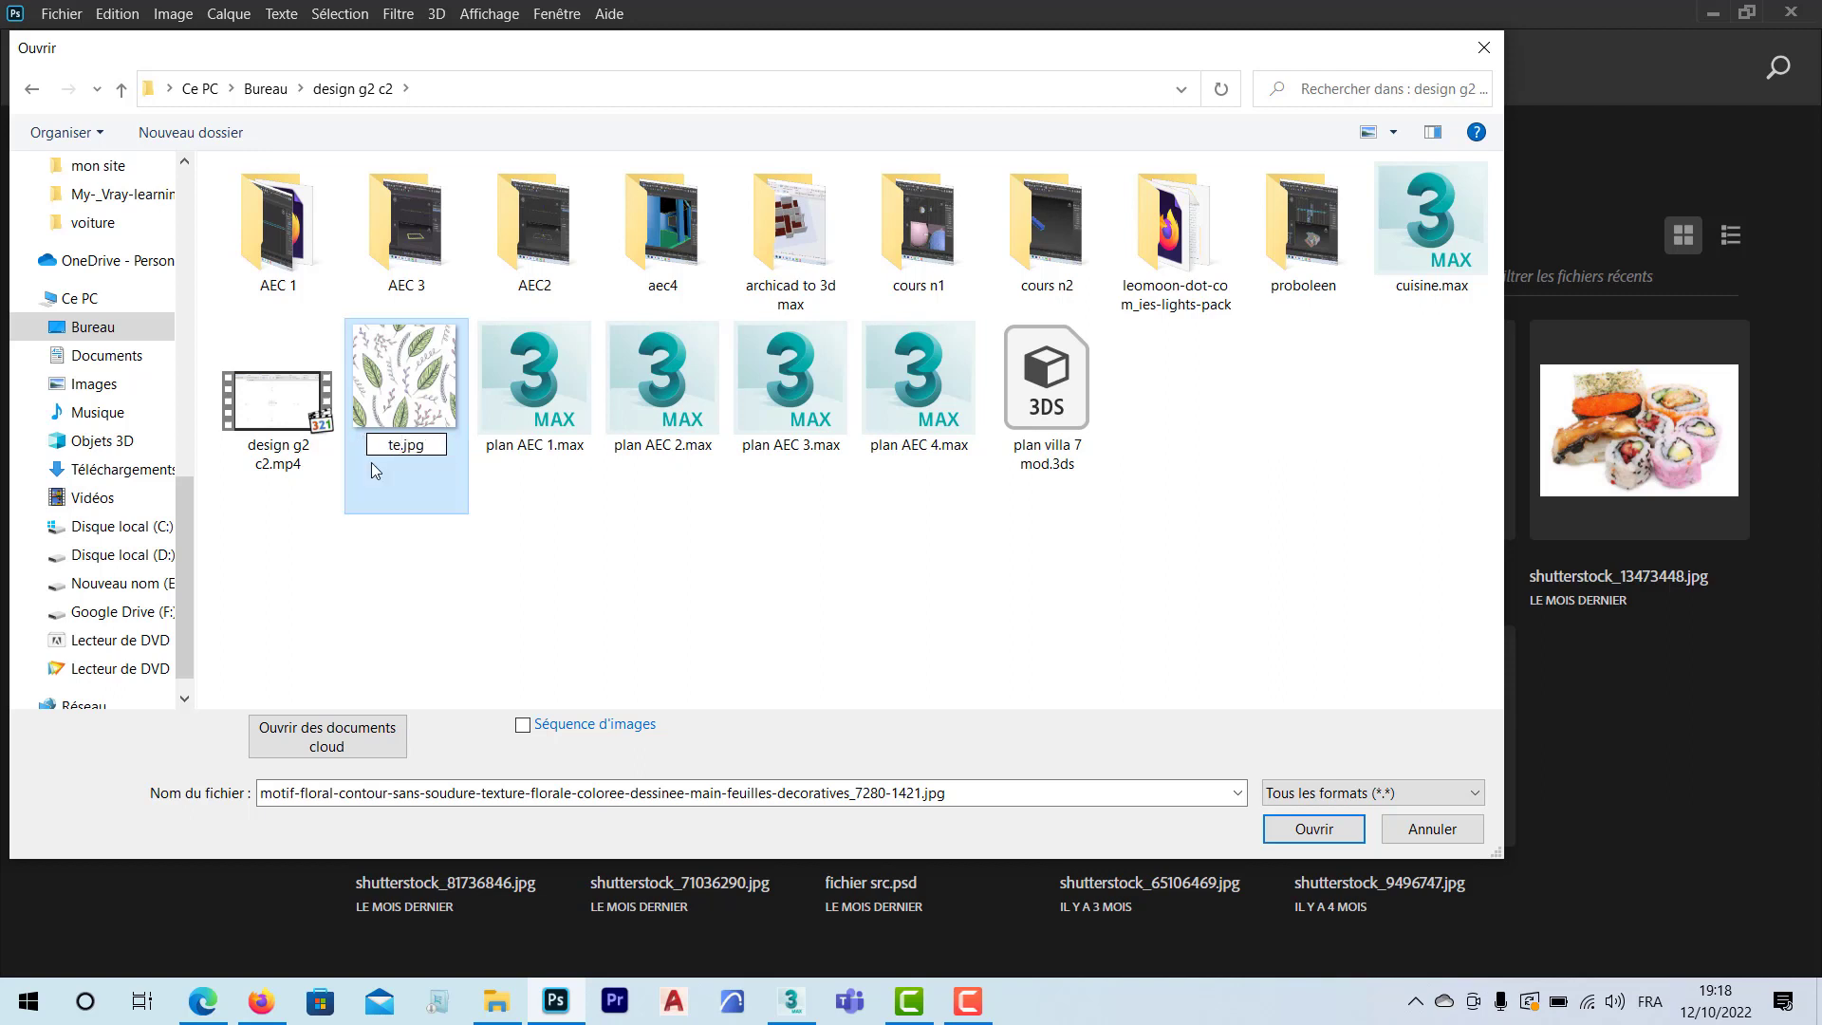
pyautogui.write('xture coloree')
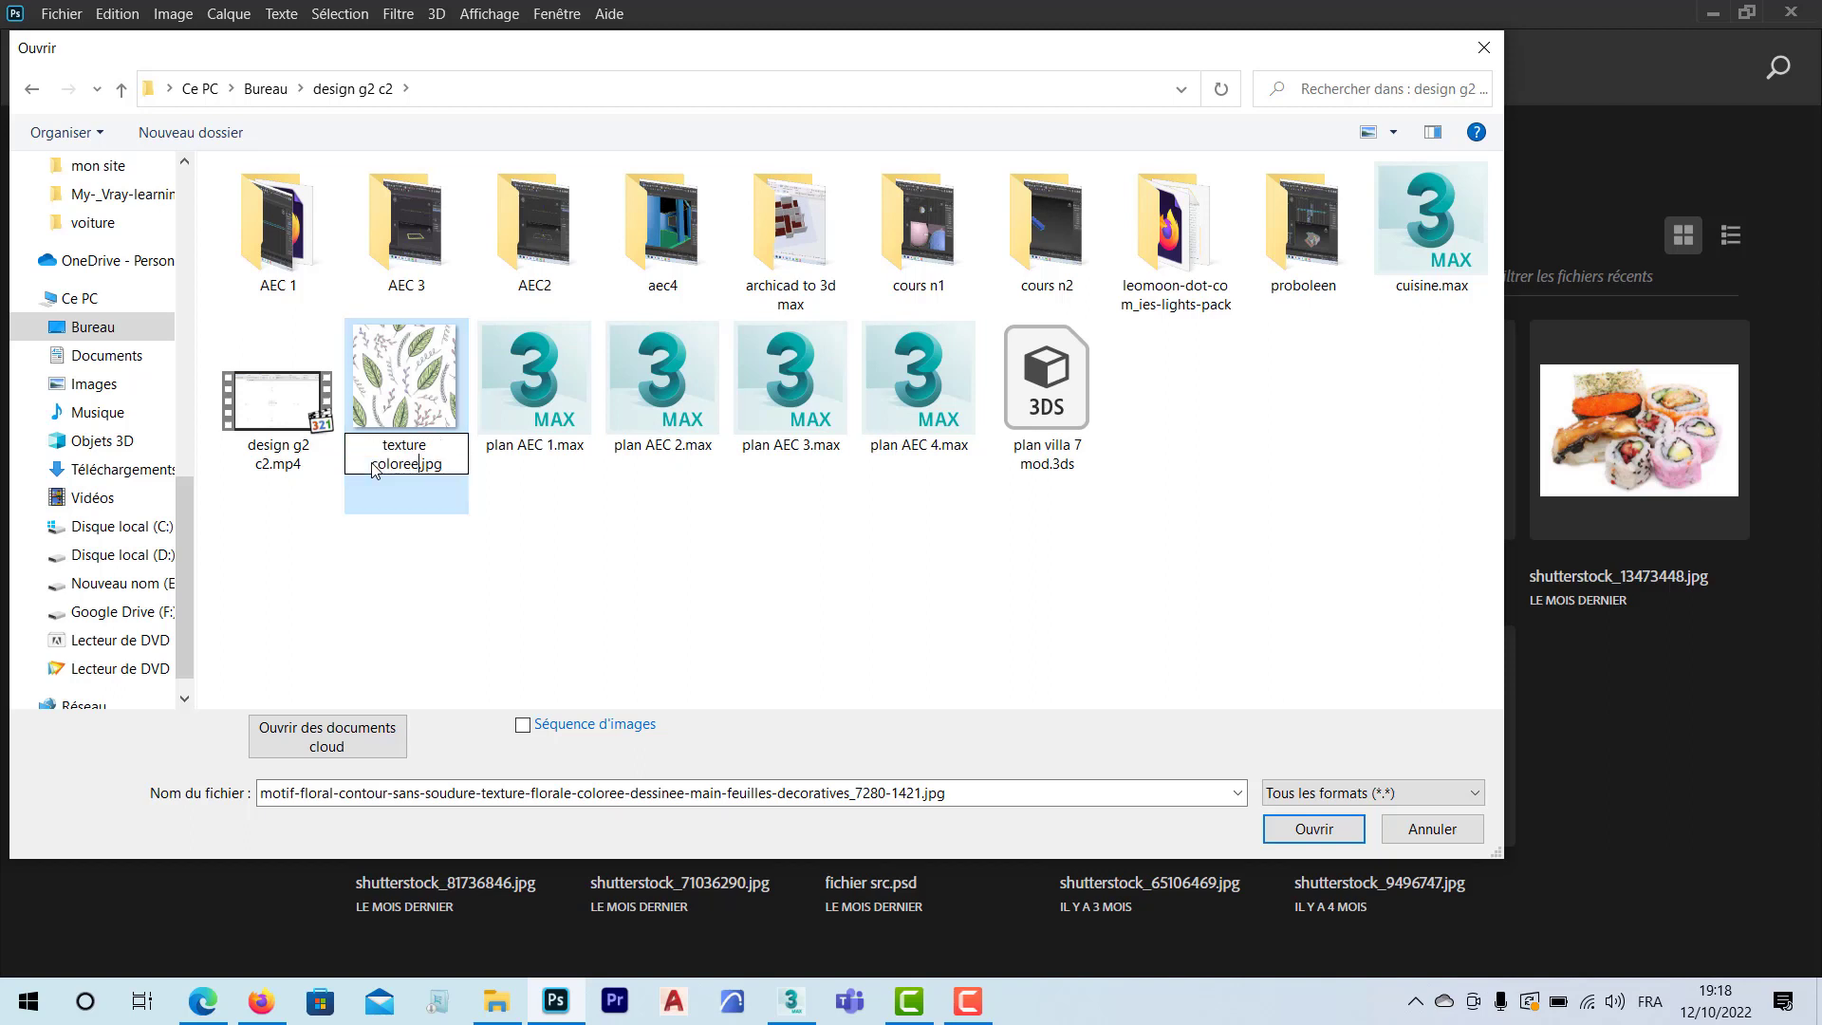
pyautogui.click(447, 493)
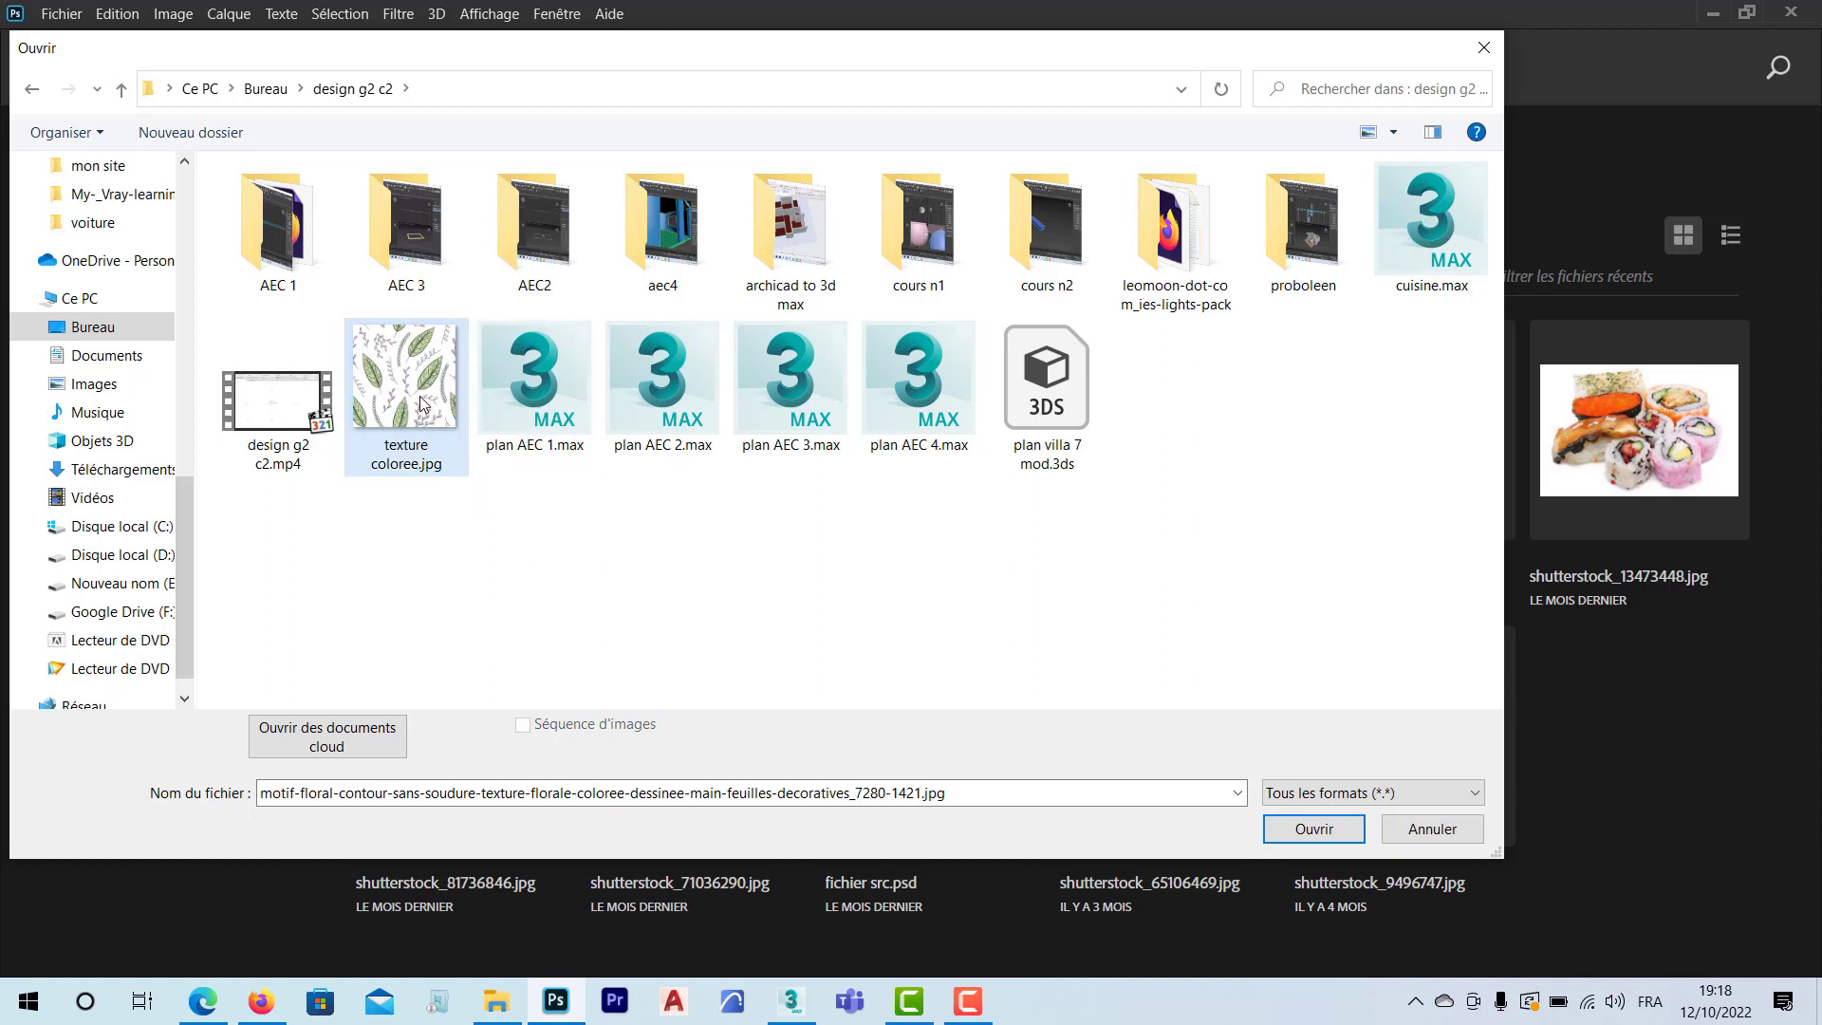
pyautogui.click(1338, 830)
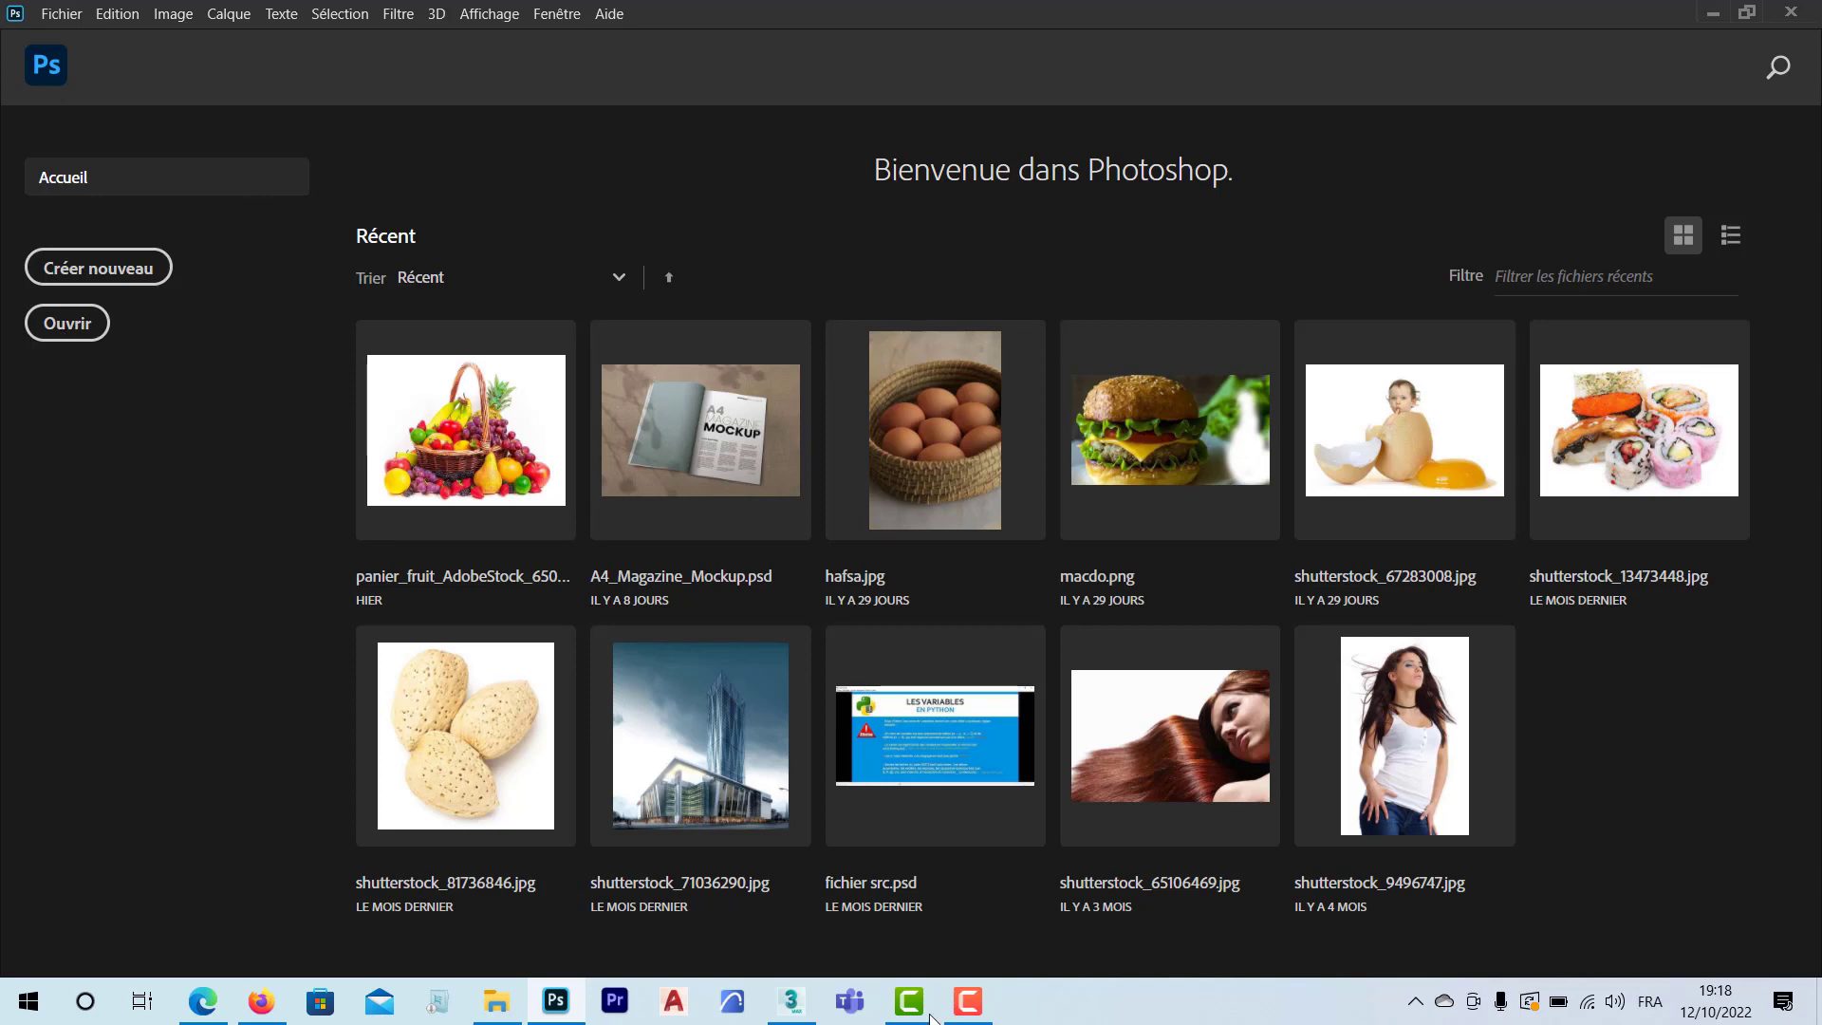
pyautogui.moveTo(969, 1015)
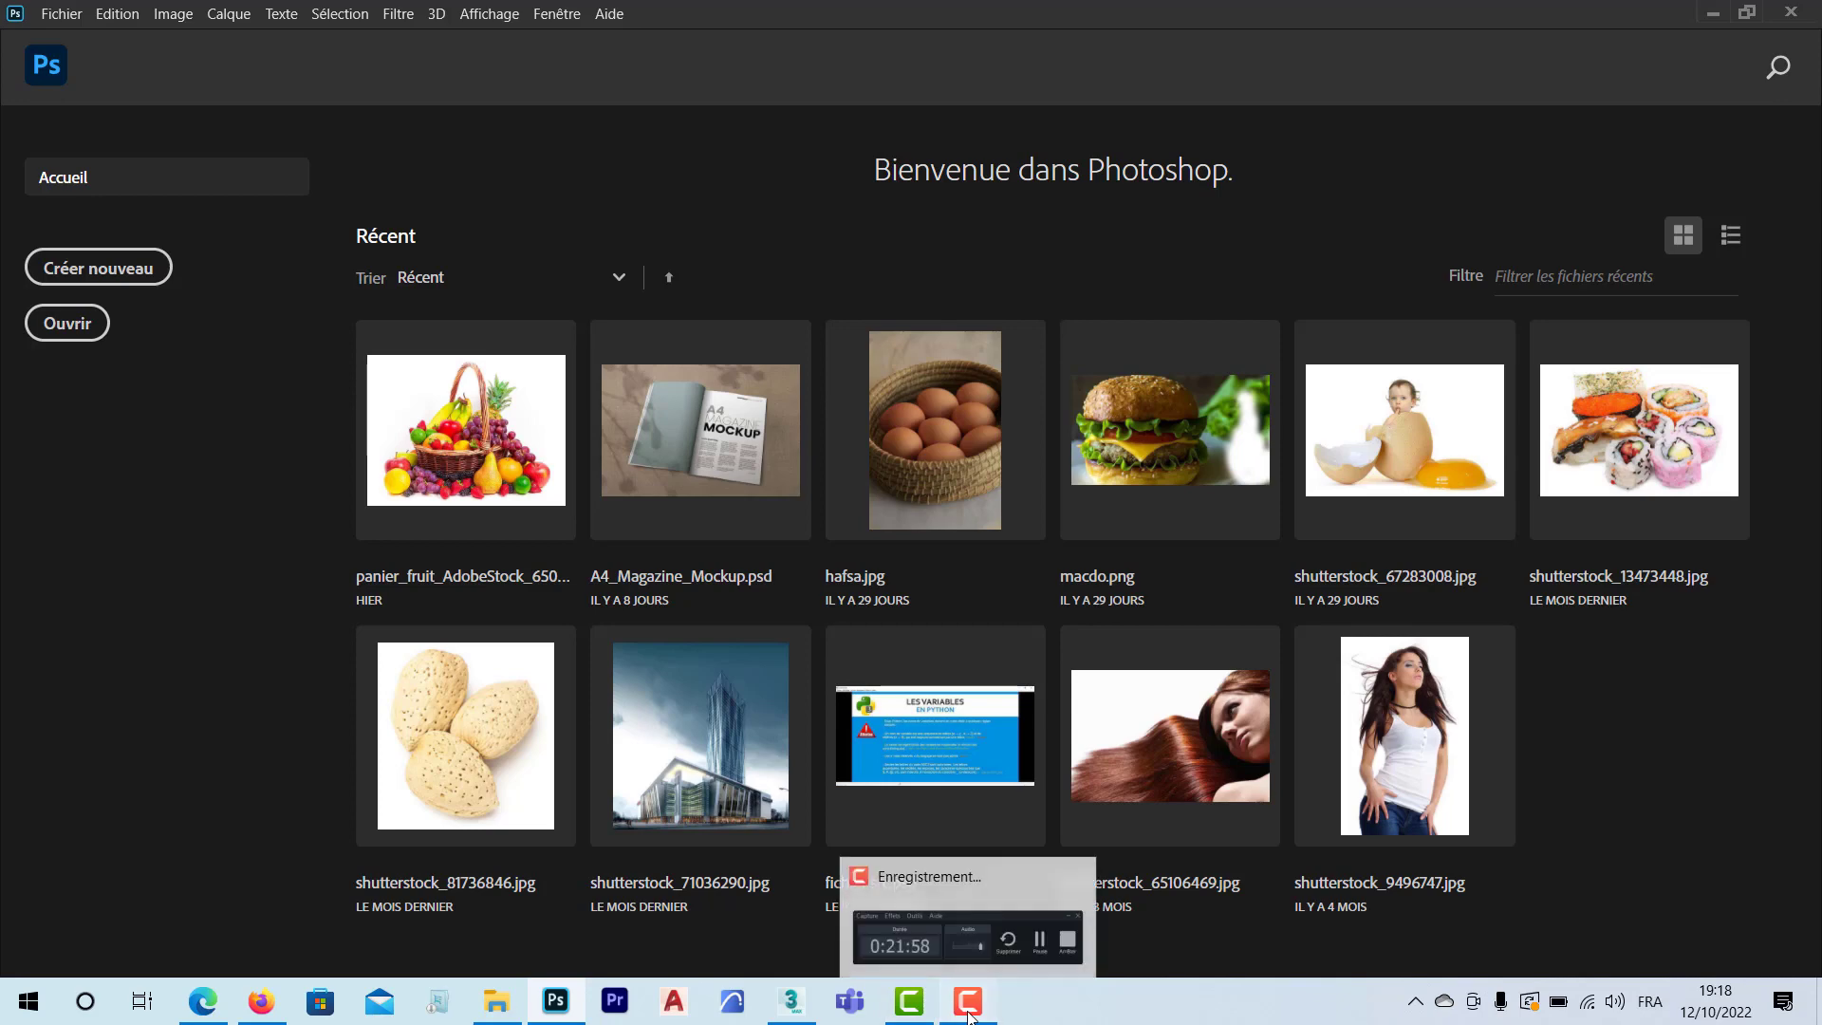
pyautogui.click(969, 1015)
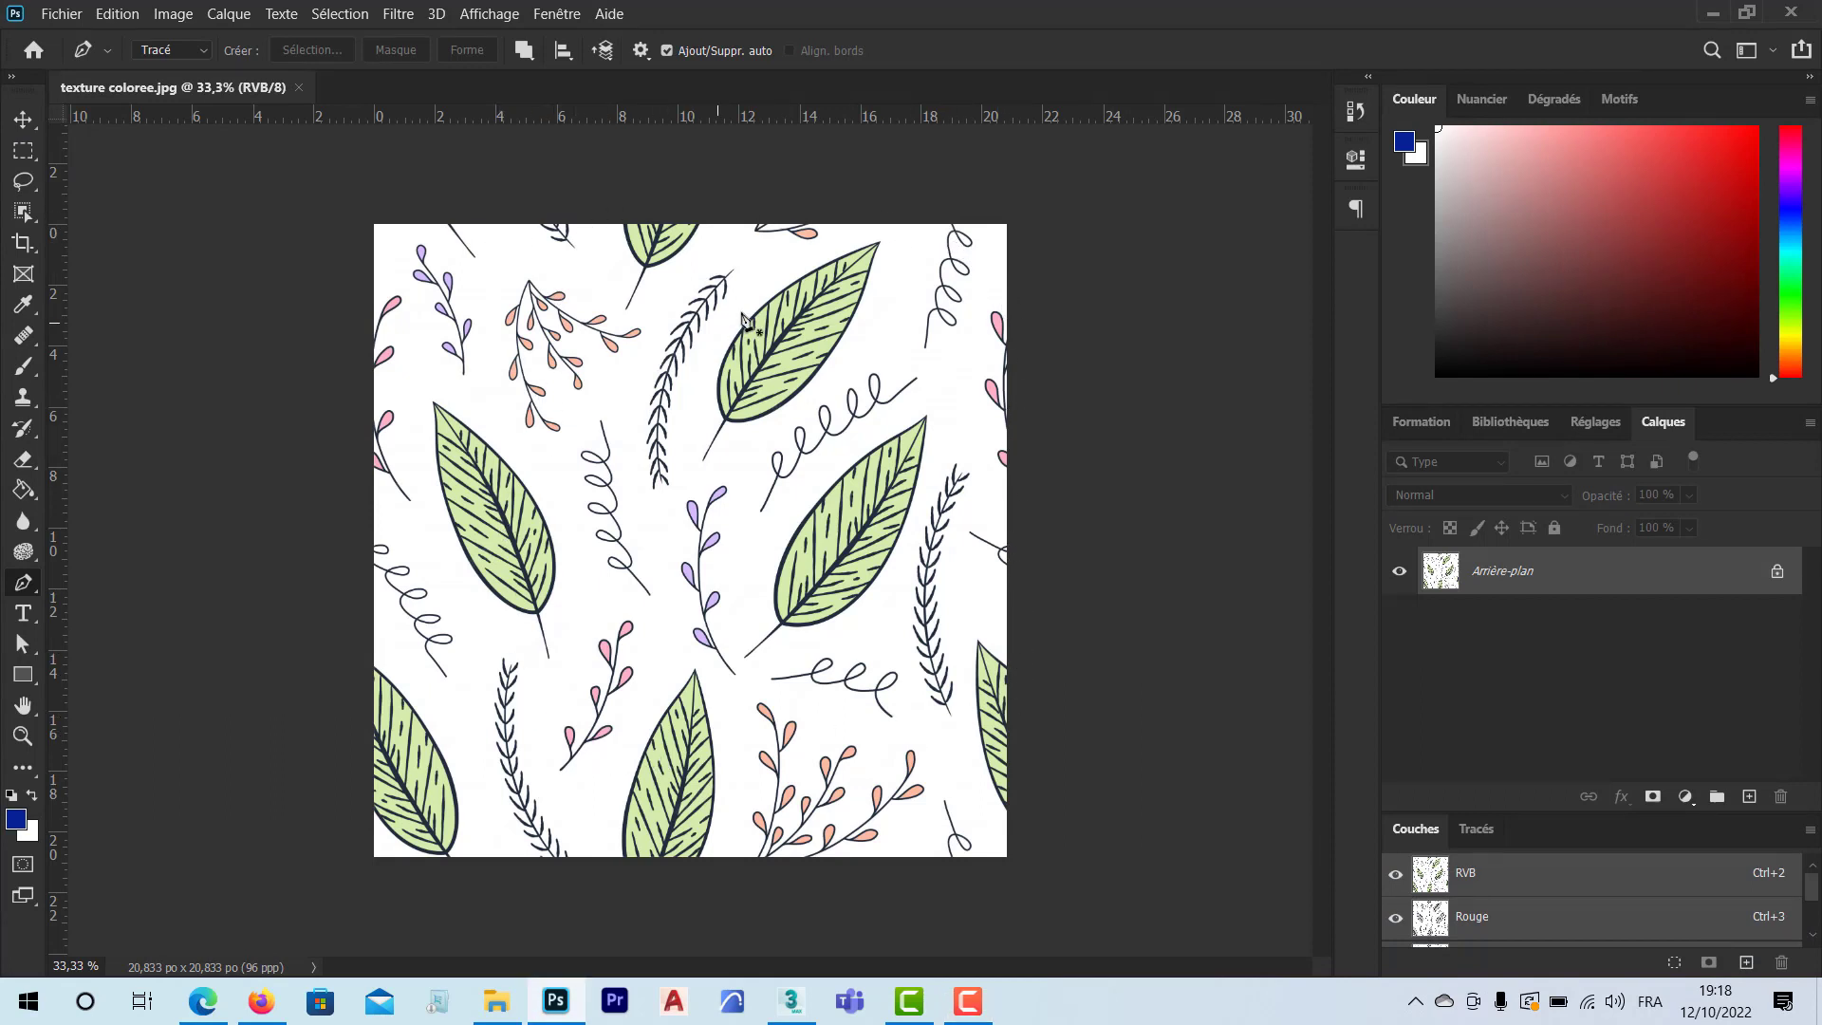
# Step: Unlock the background layer and convert it to black and white with Rouges at -187%
pyautogui.click(1777, 574)
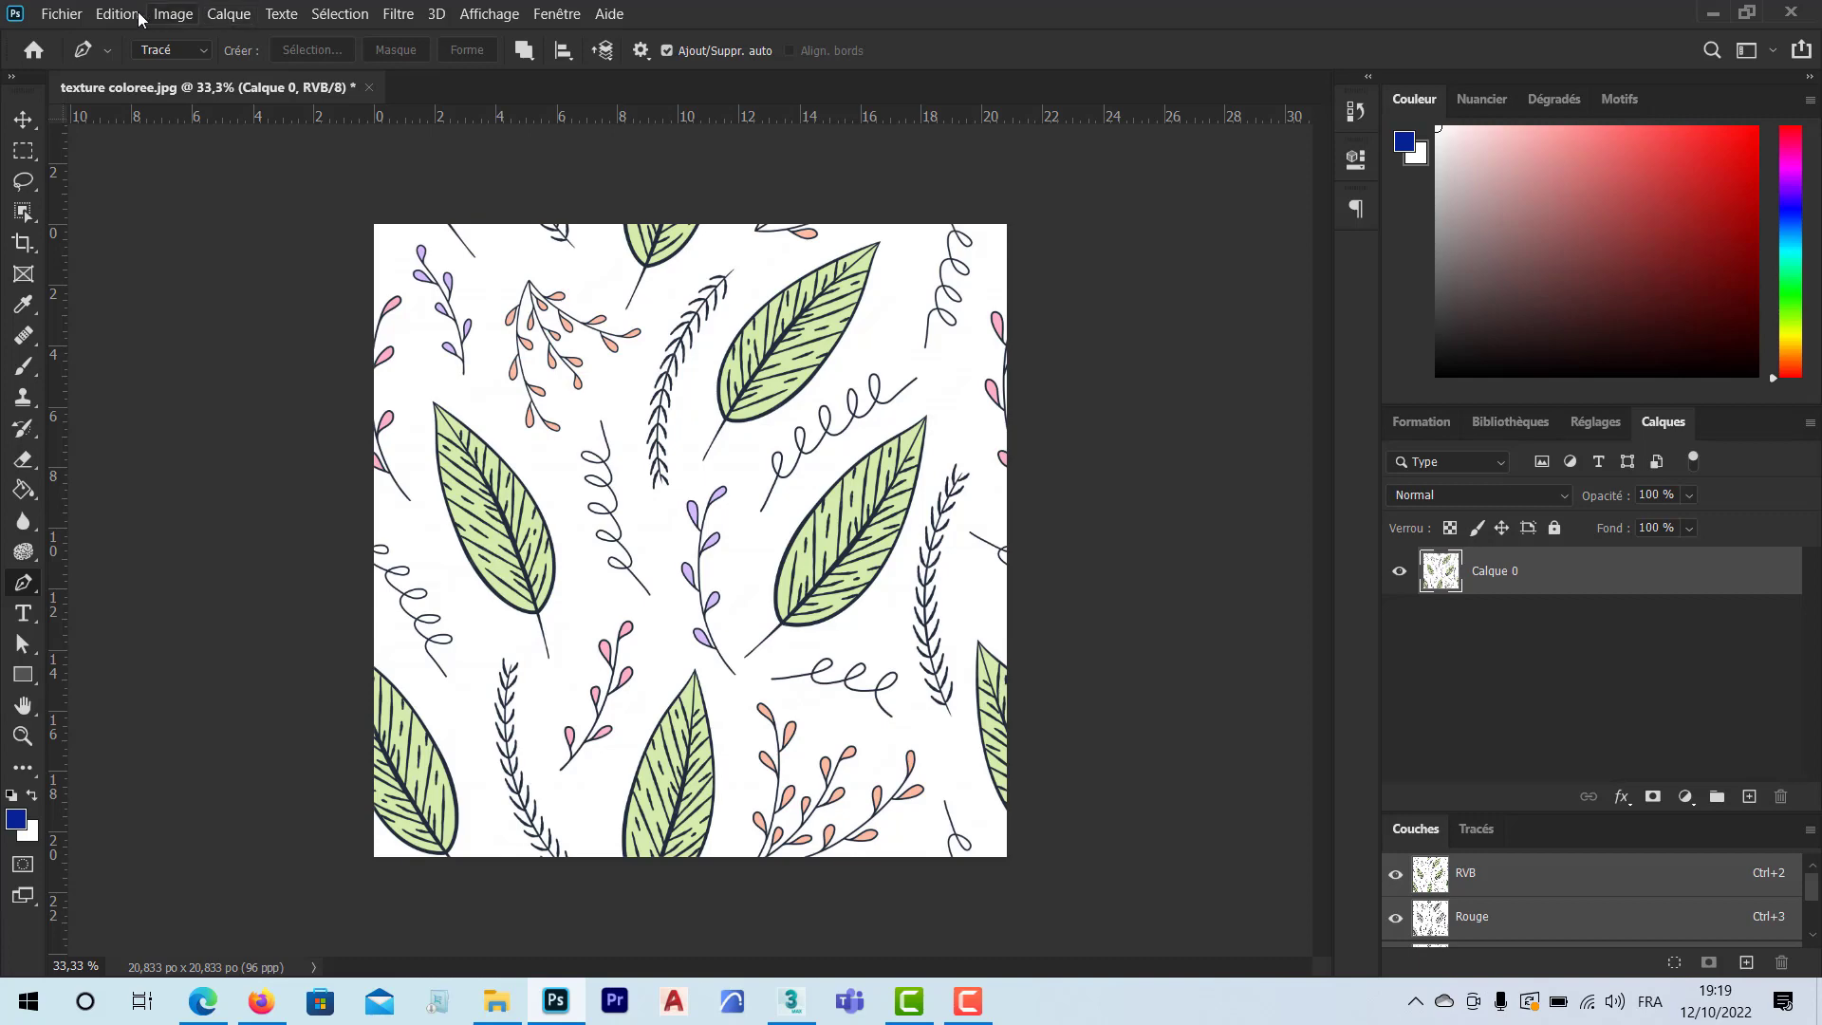
pyautogui.click(178, 17)
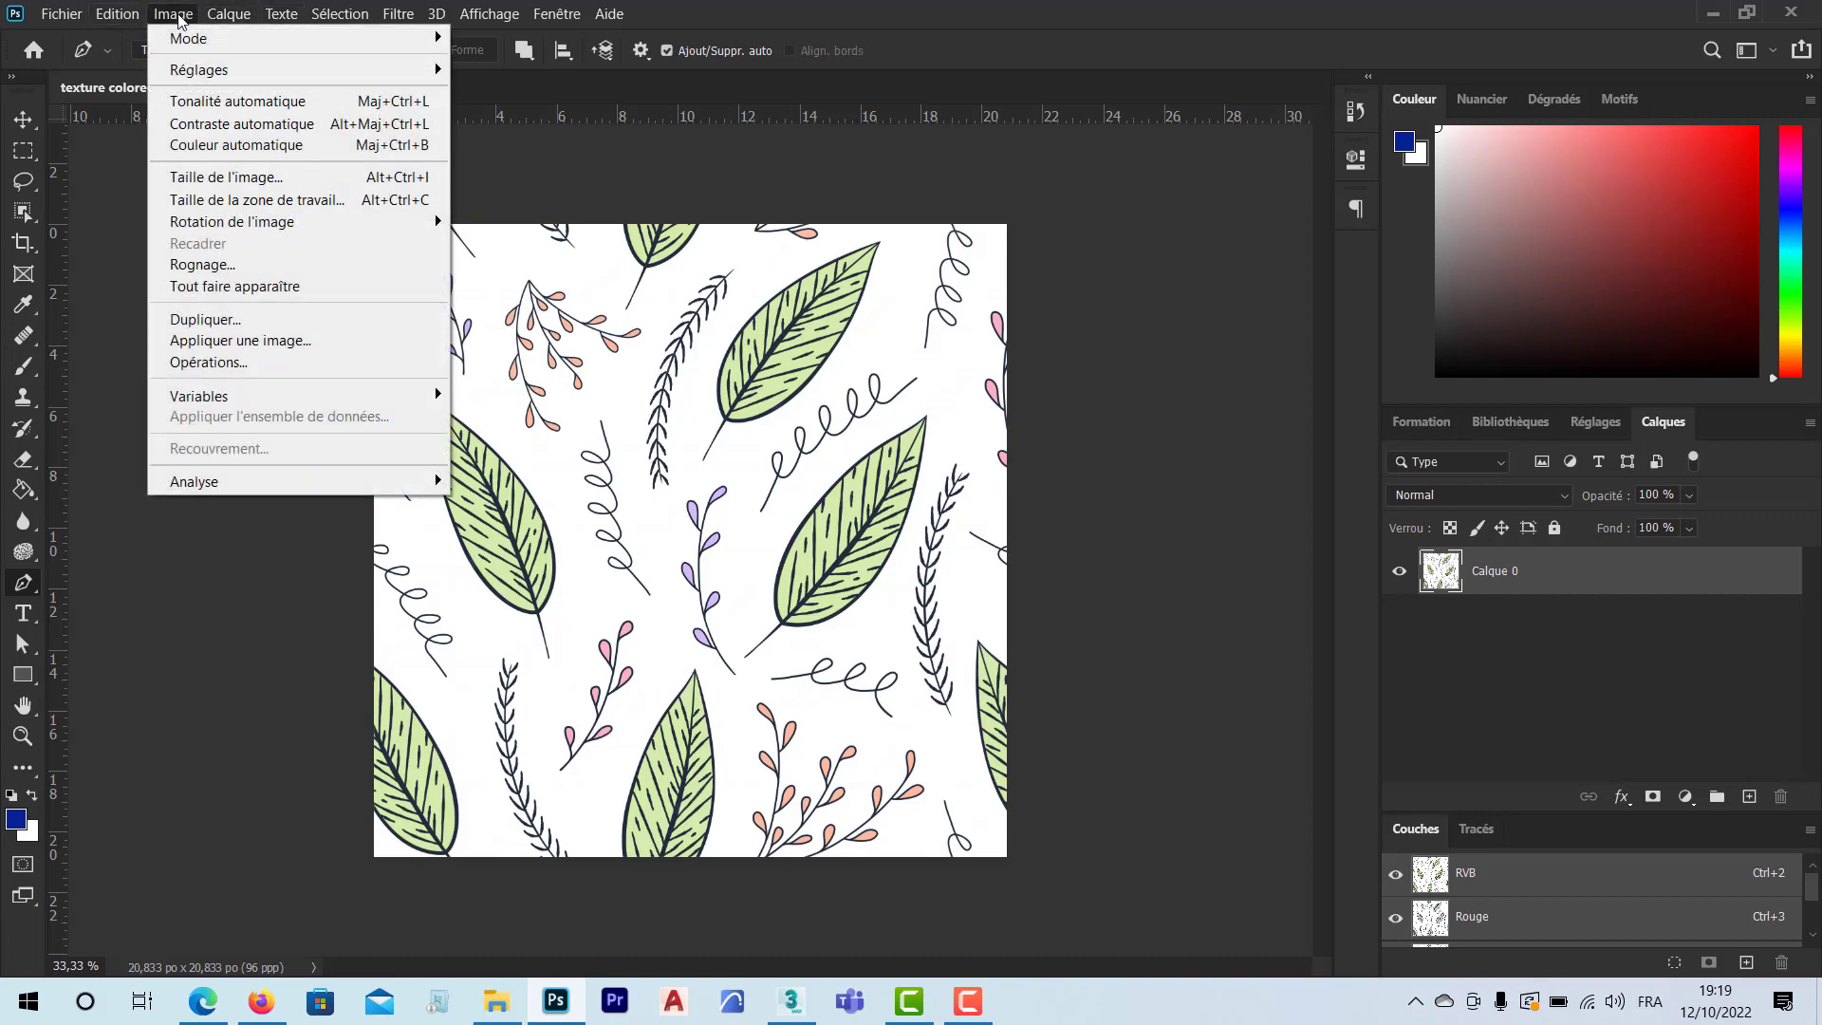
pyautogui.moveTo(324, 77)
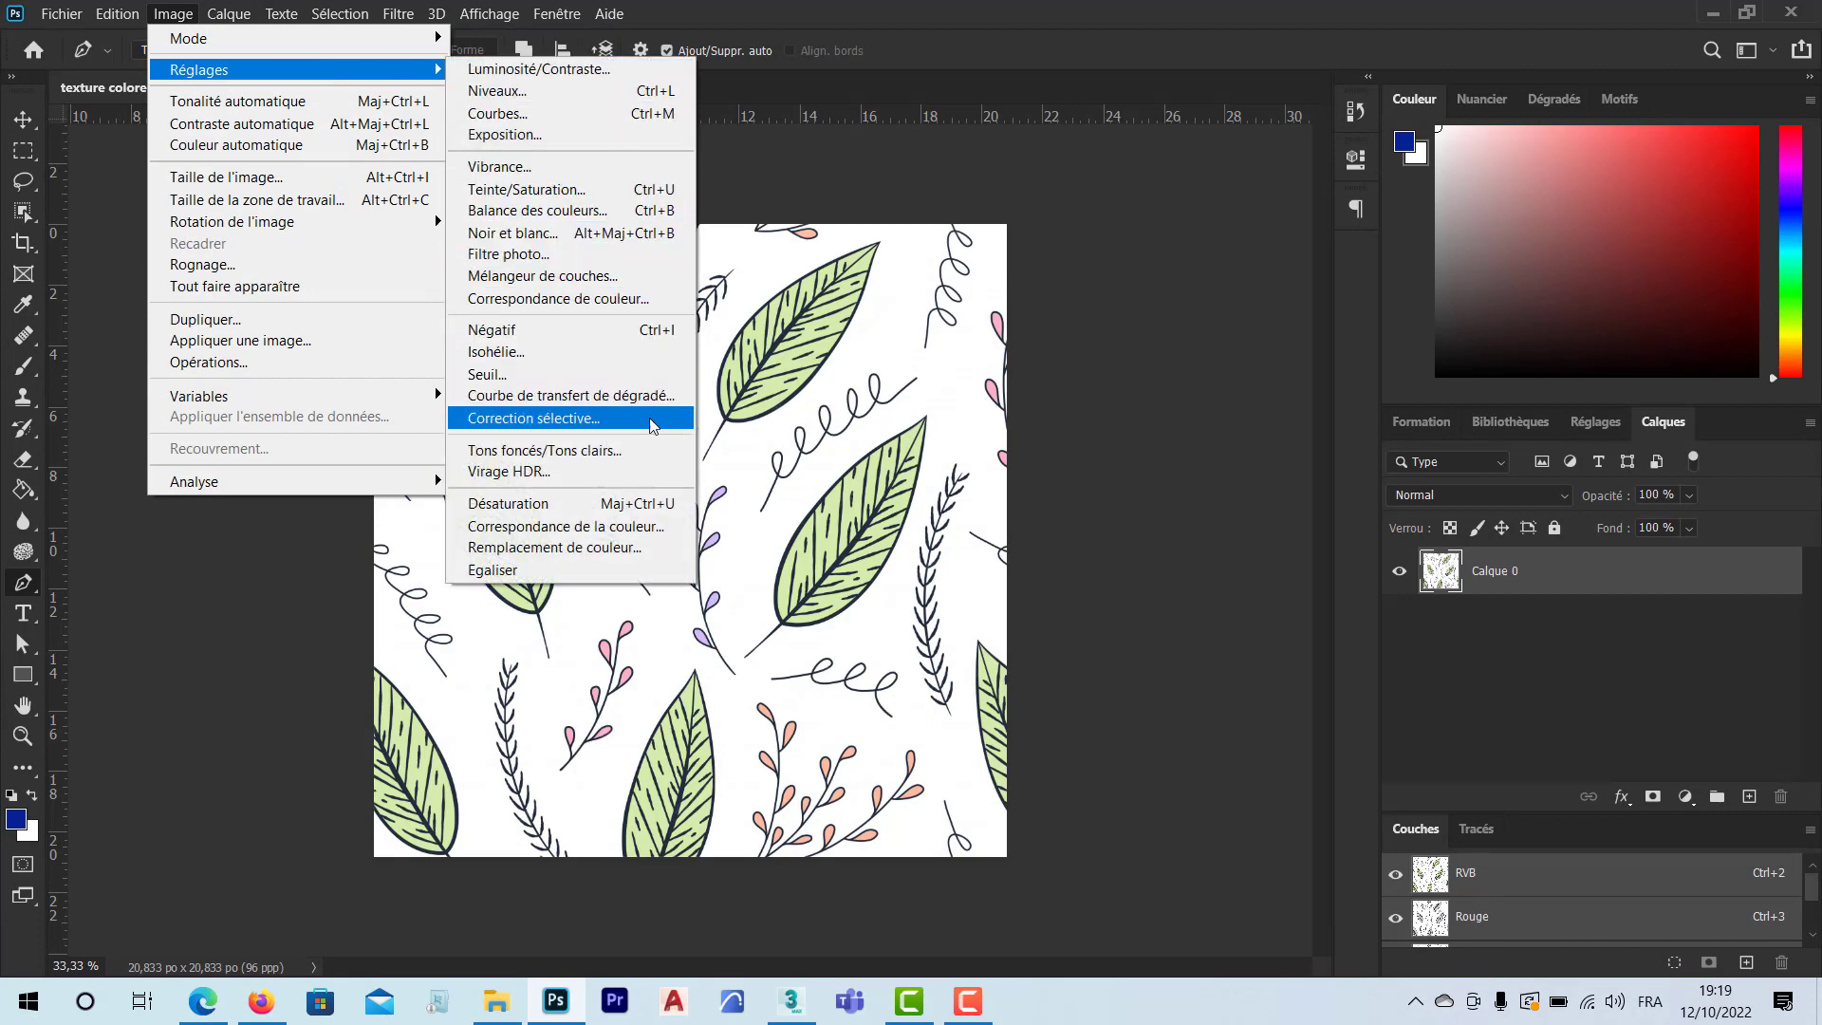
pyautogui.click(649, 235)
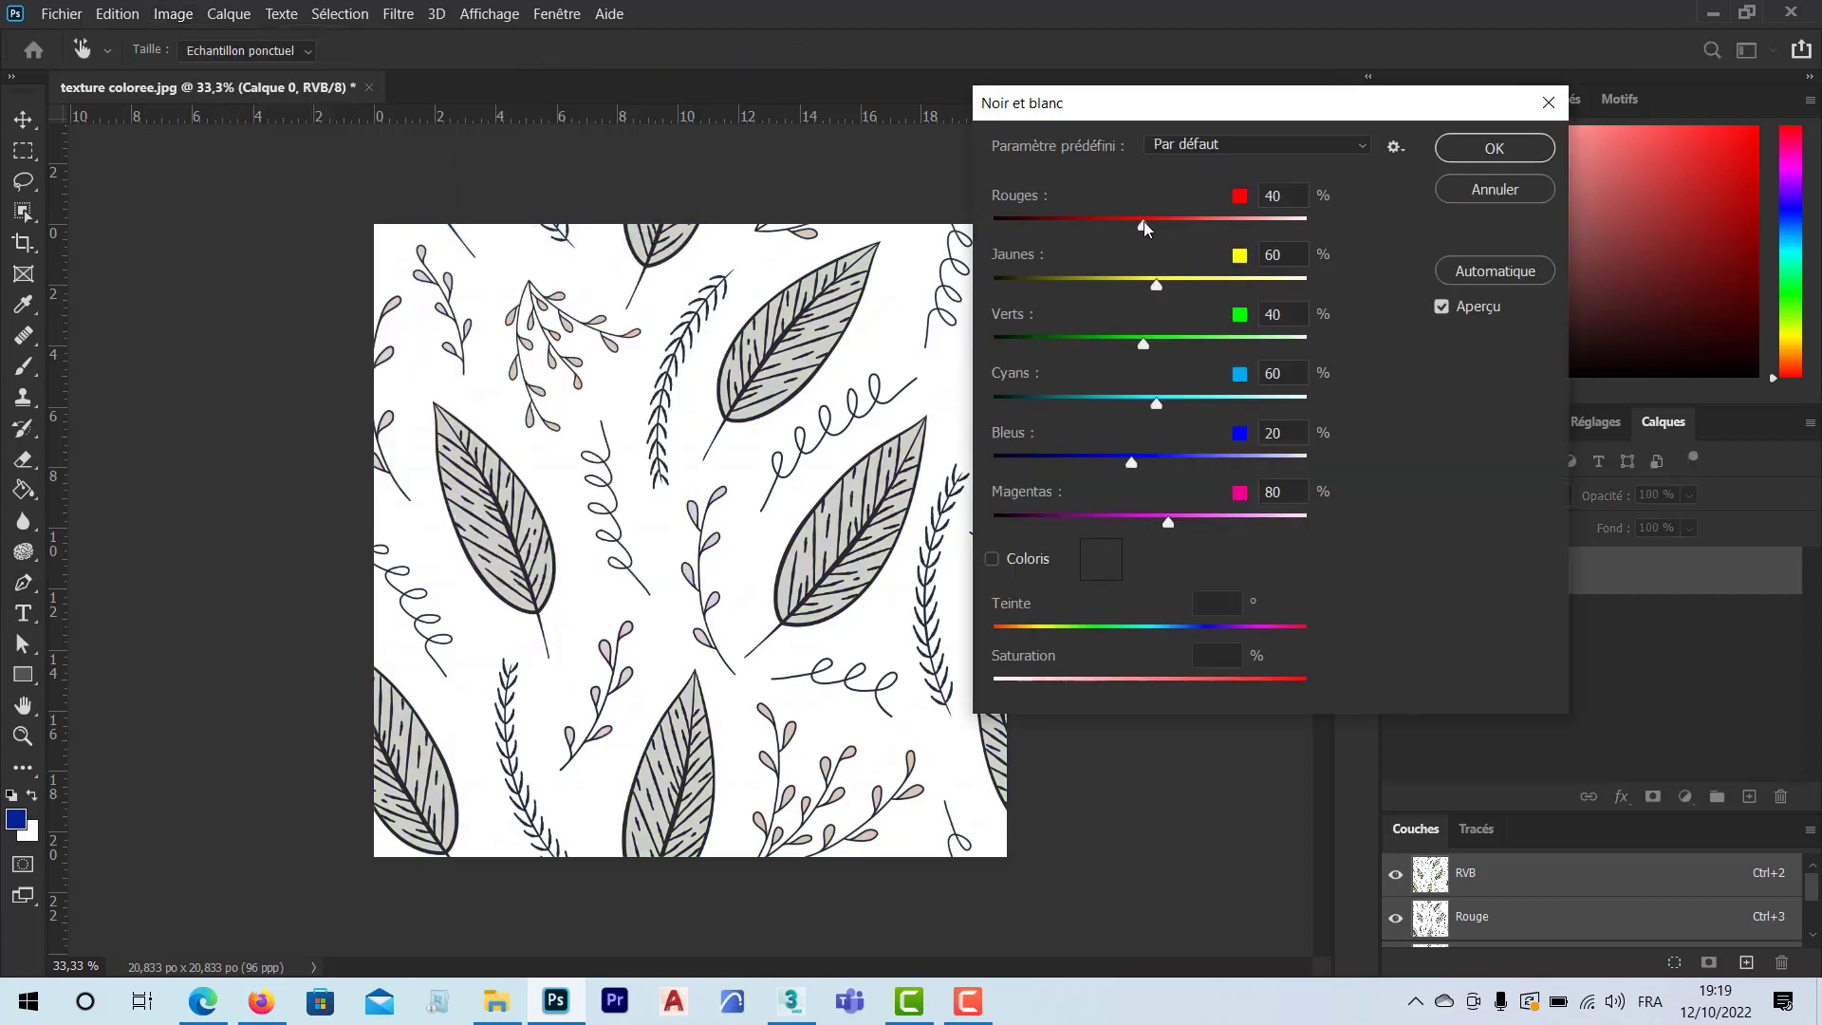
pyautogui.moveTo(1145, 228); pyautogui.dragTo(1001, 231)
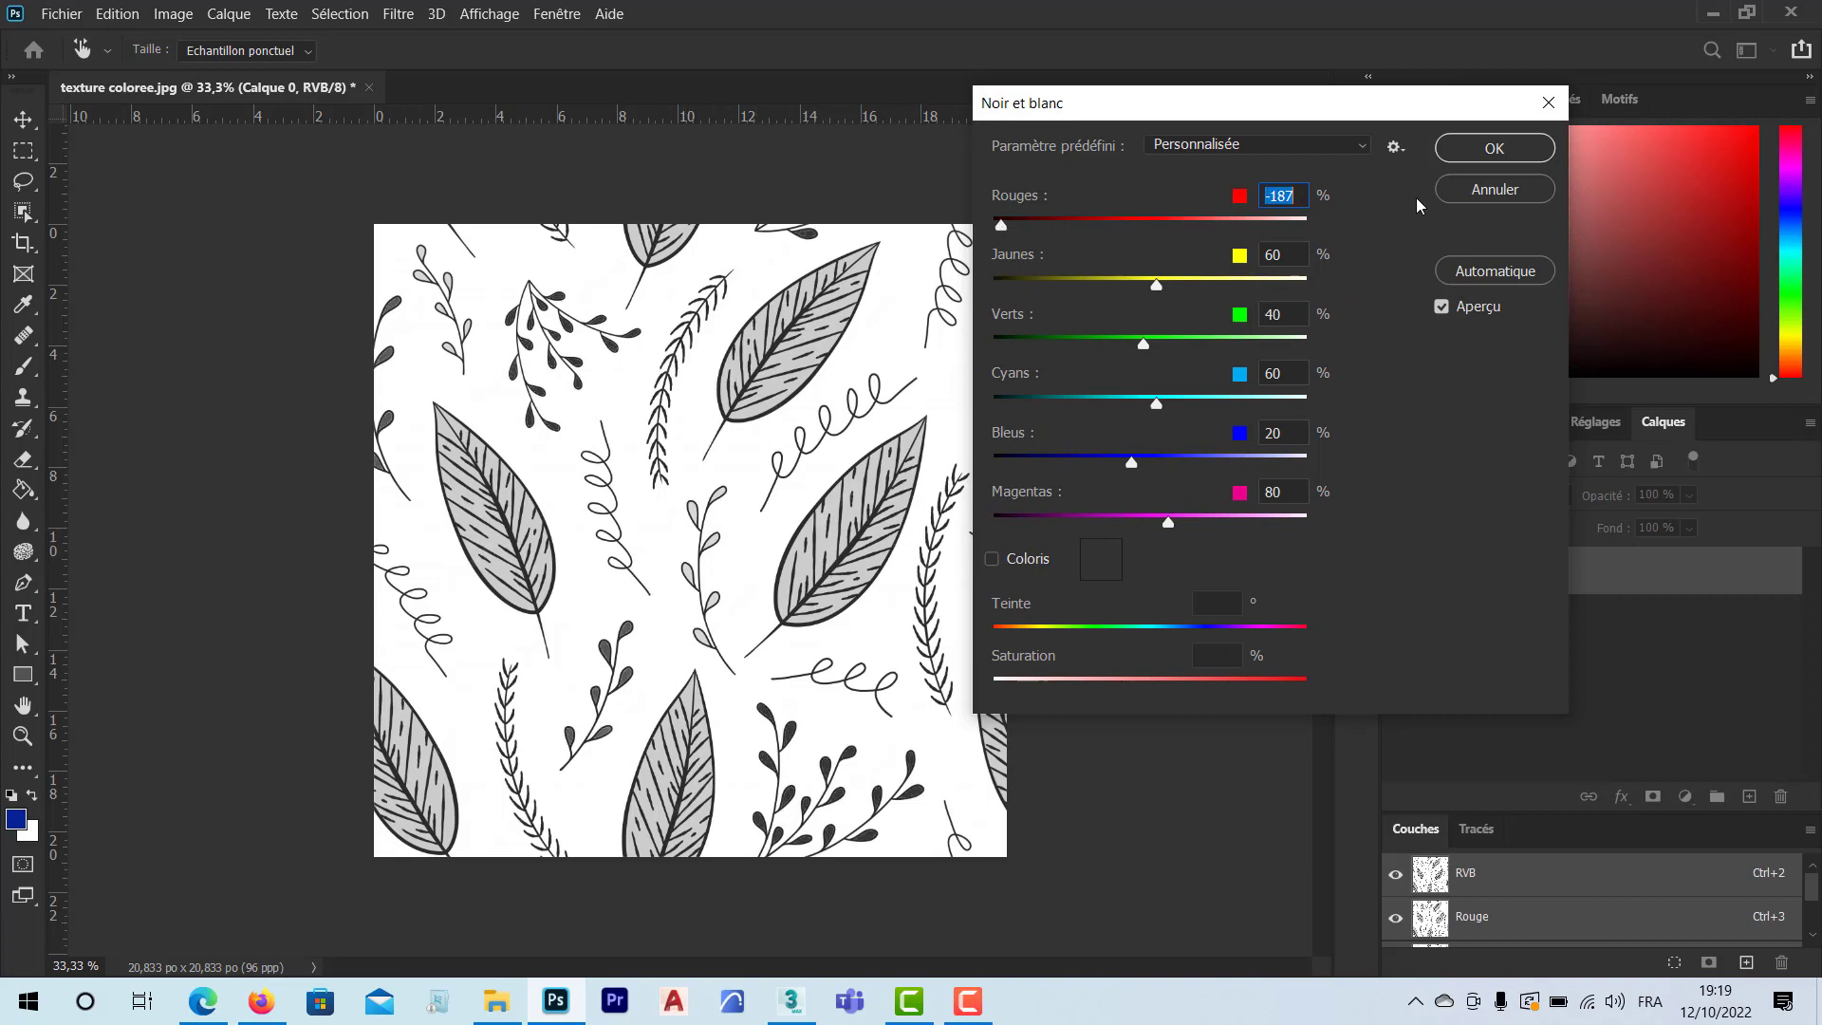
pyautogui.click(1490, 144)
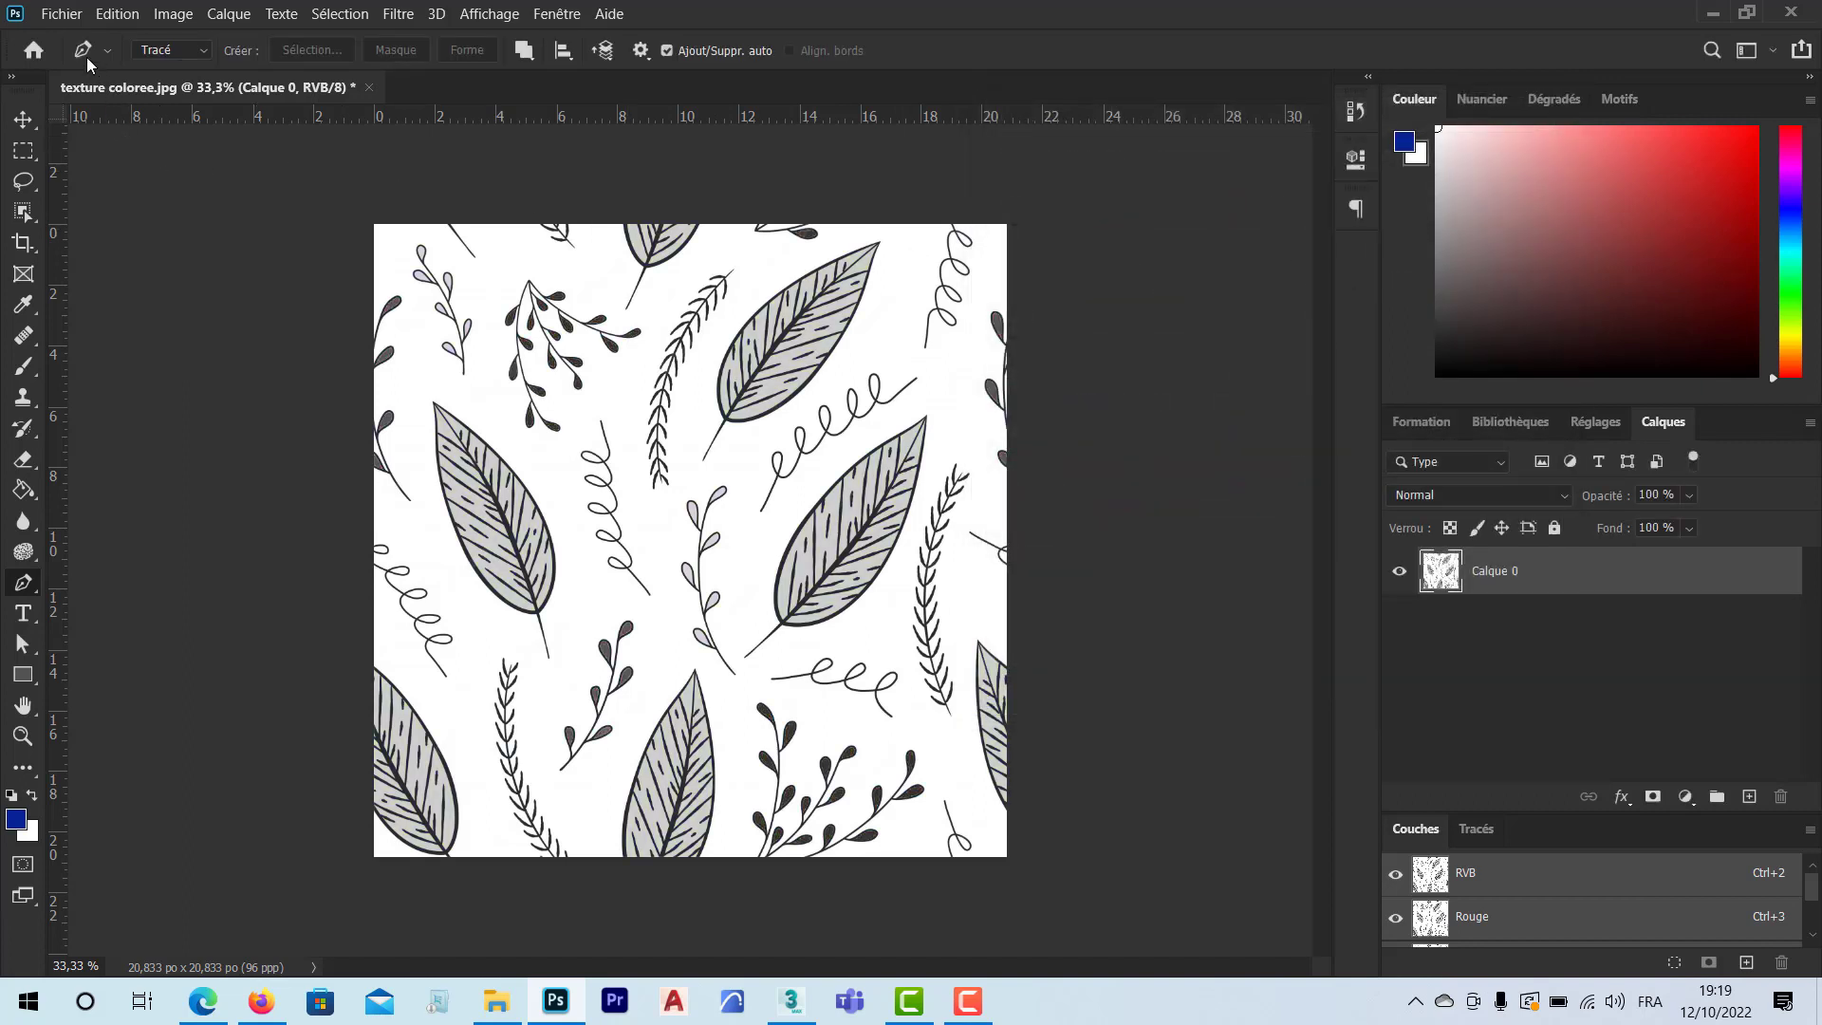
# Step: Export the black-and-white image for the web as a quality-100 JPEG named "texture-noir&blanc" in the "design g2 c2" folder
pyautogui.click(63, 13)
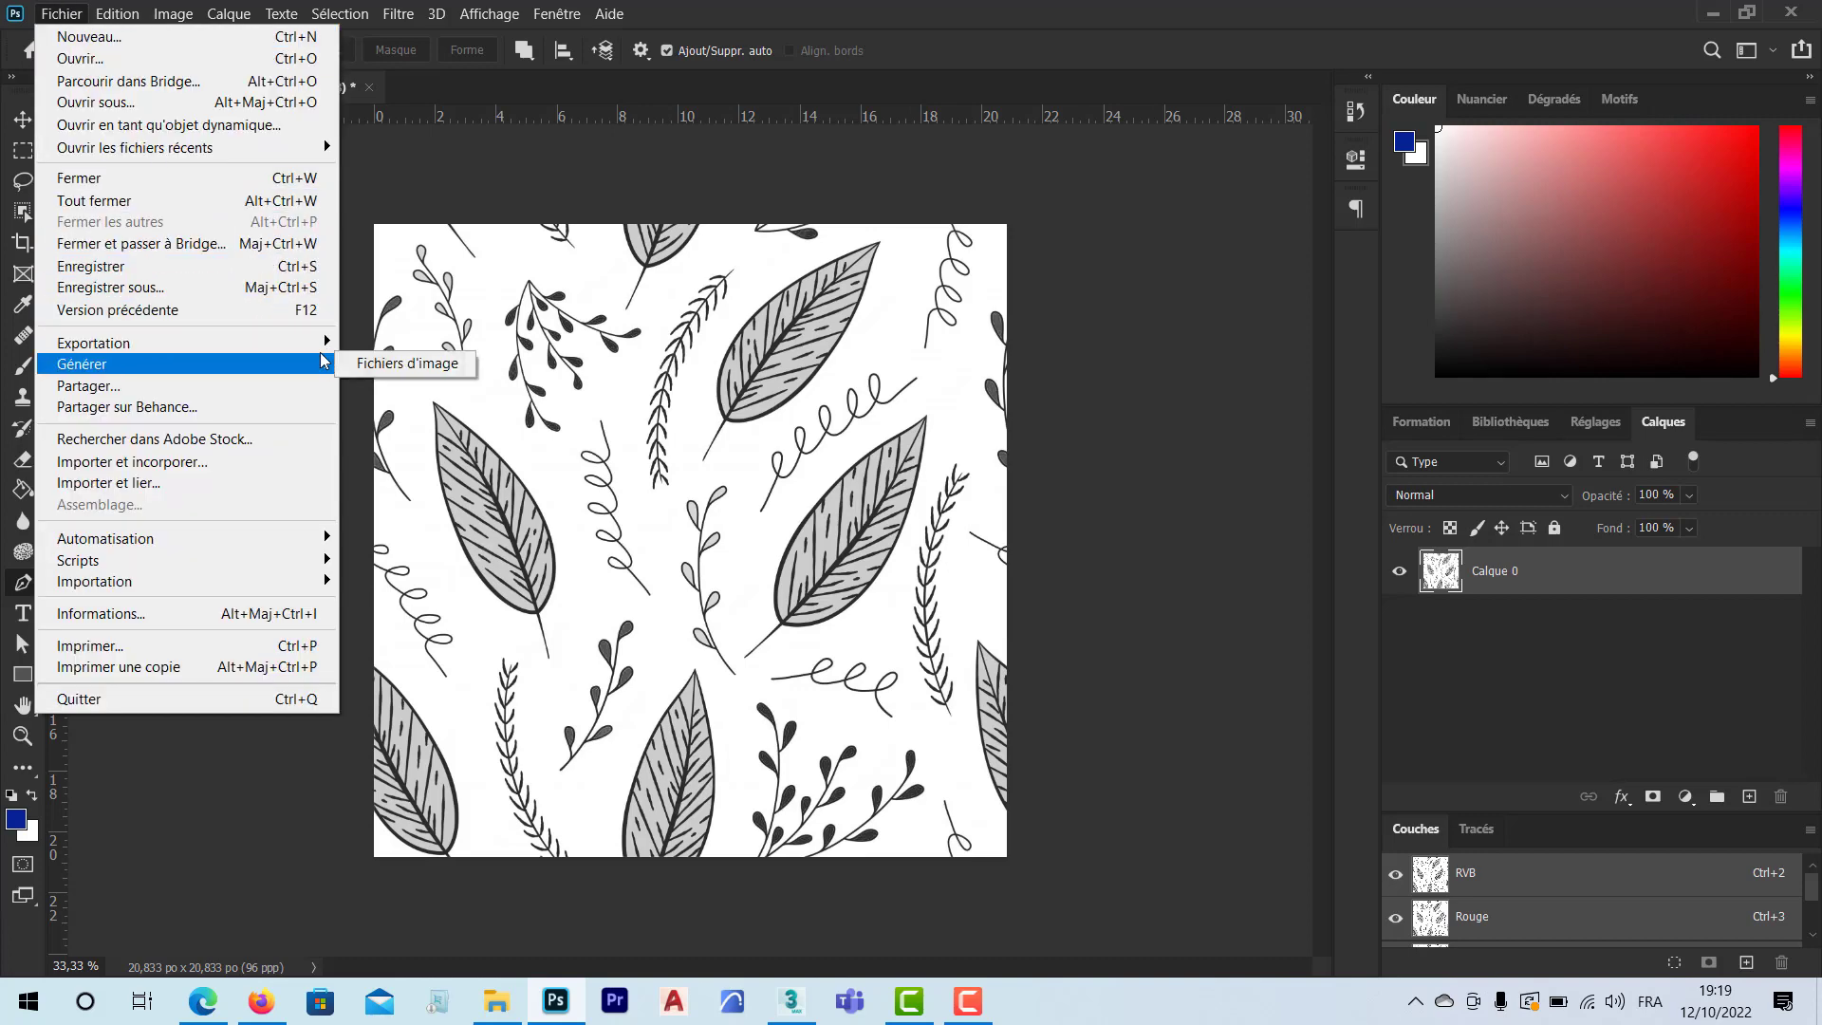
pyautogui.moveTo(314, 351)
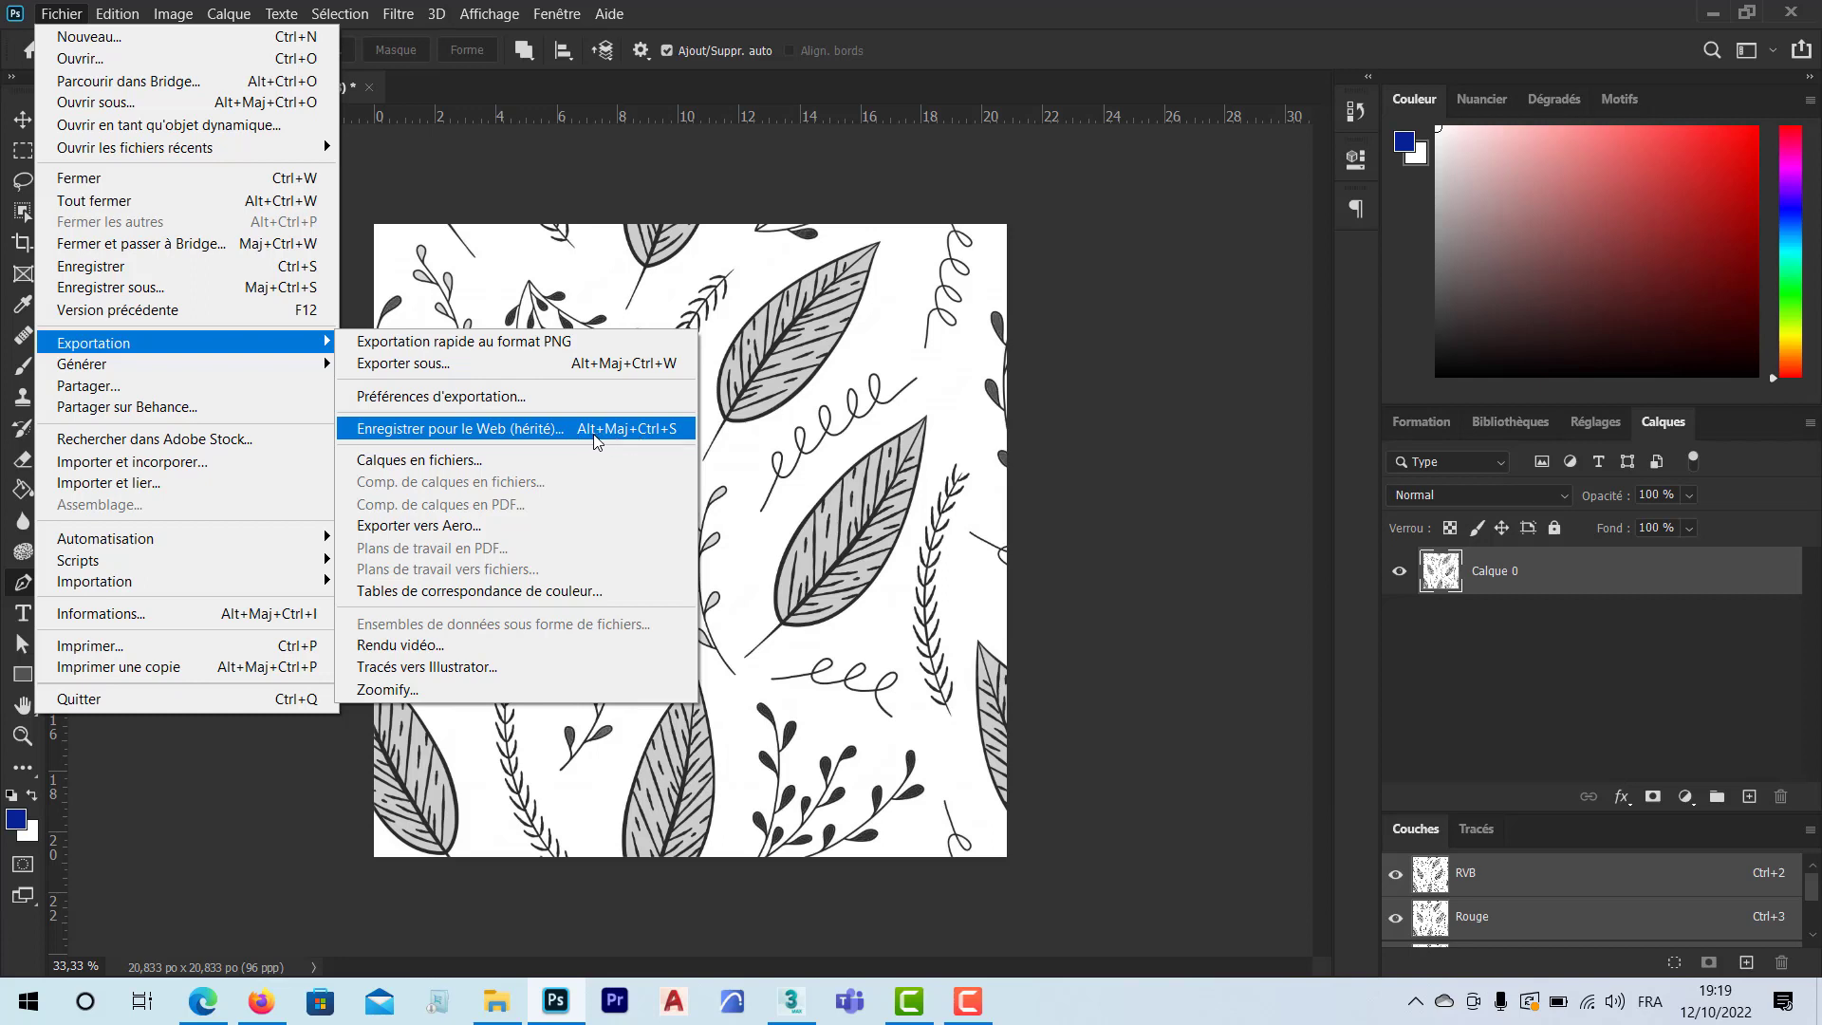
pyautogui.click(672, 443)
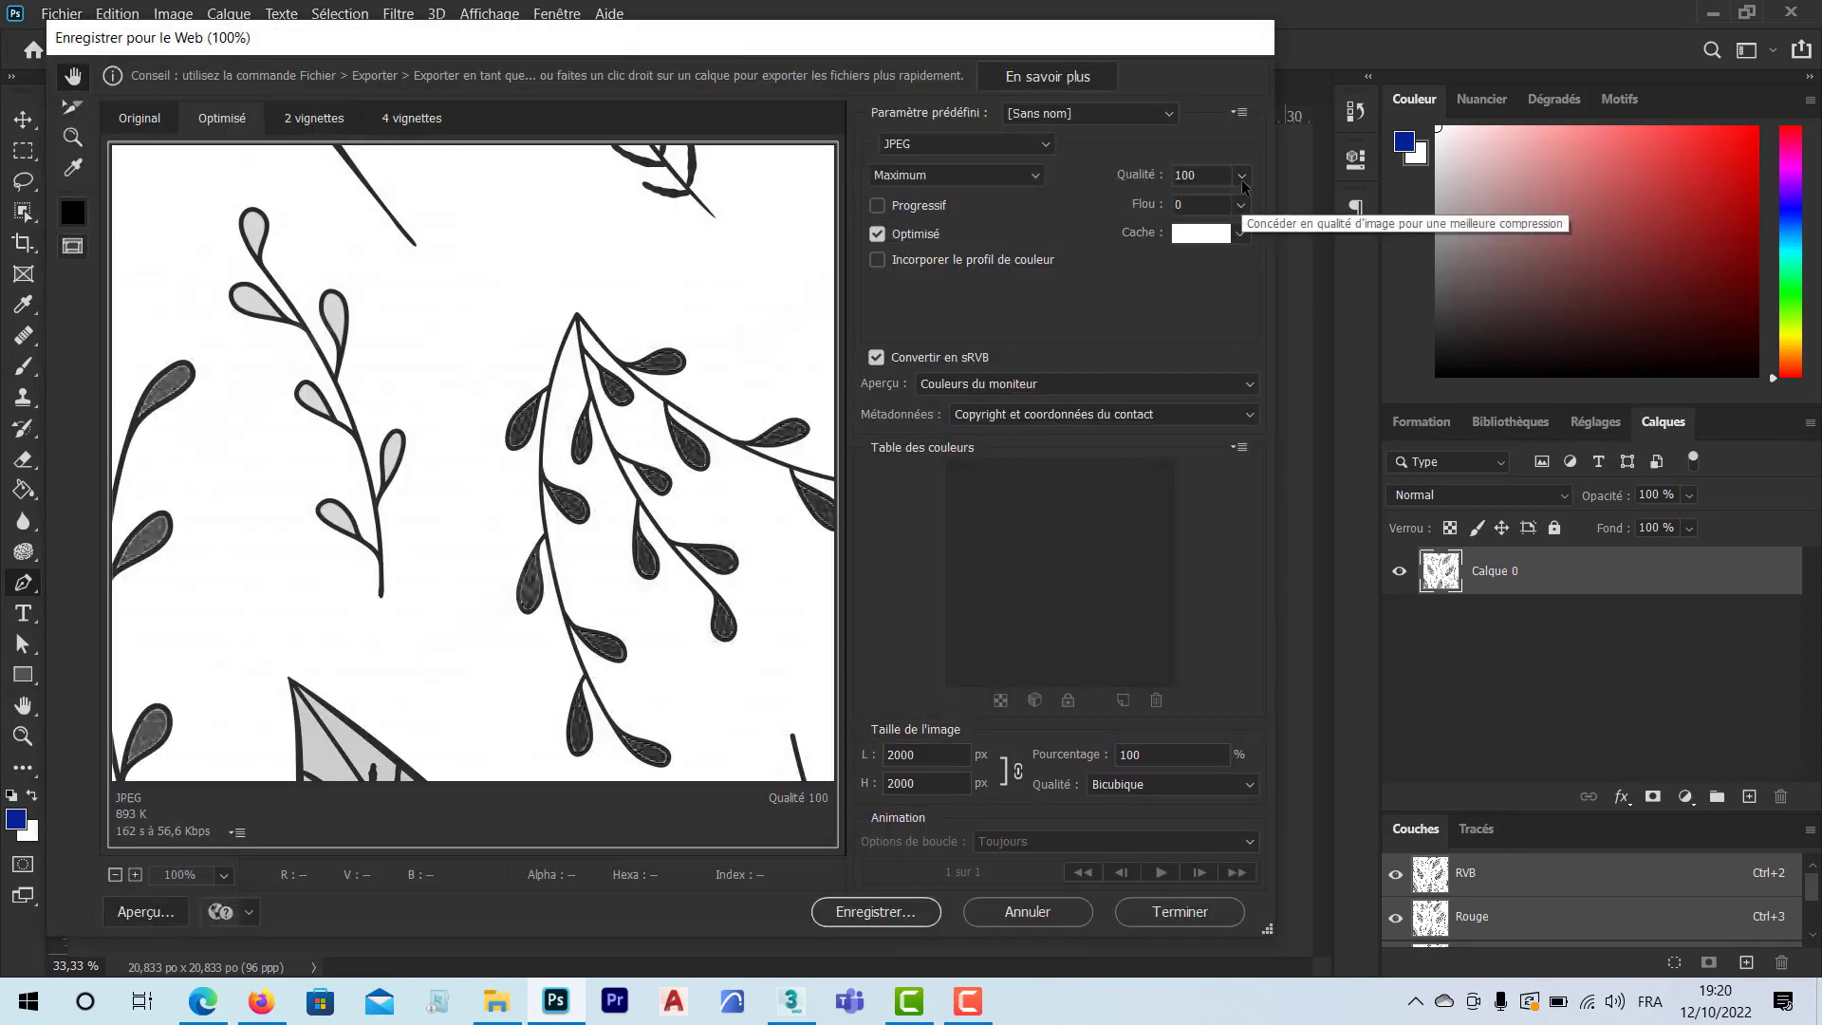
pyautogui.click(874, 912)
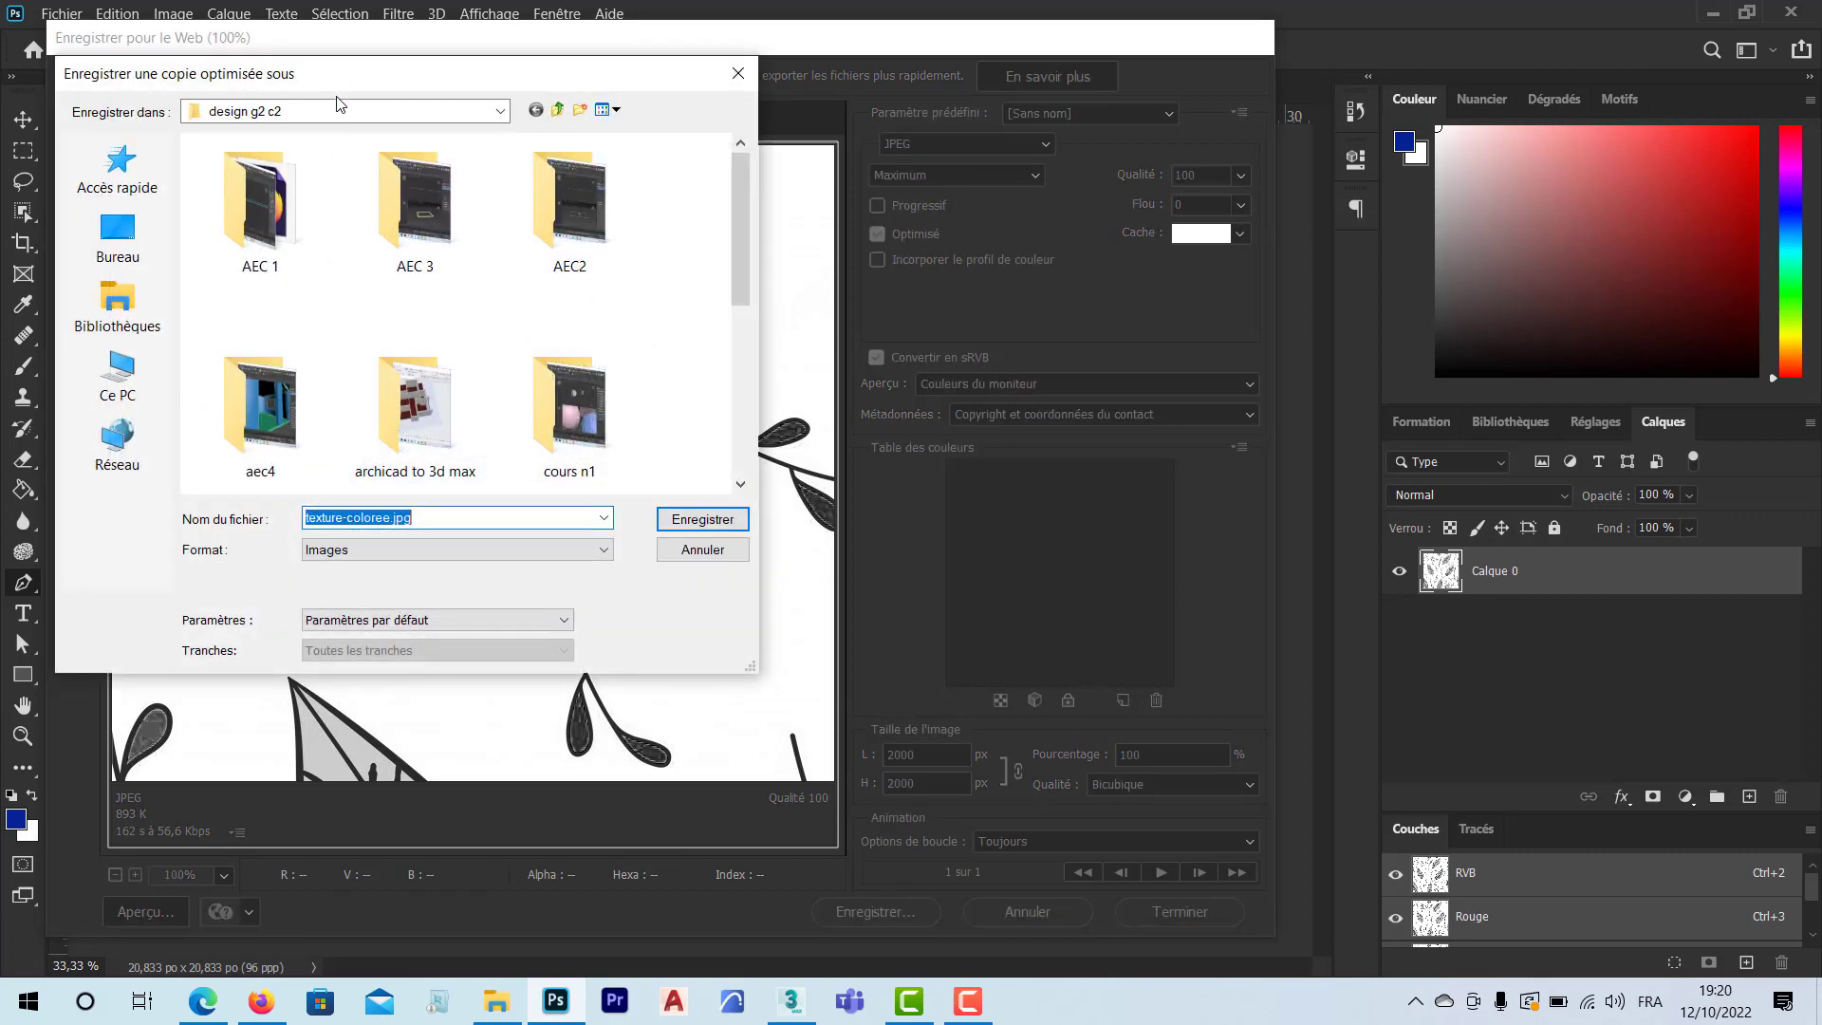
pyautogui.moveTo(742, 275); pyautogui.dragTo(754, 486)
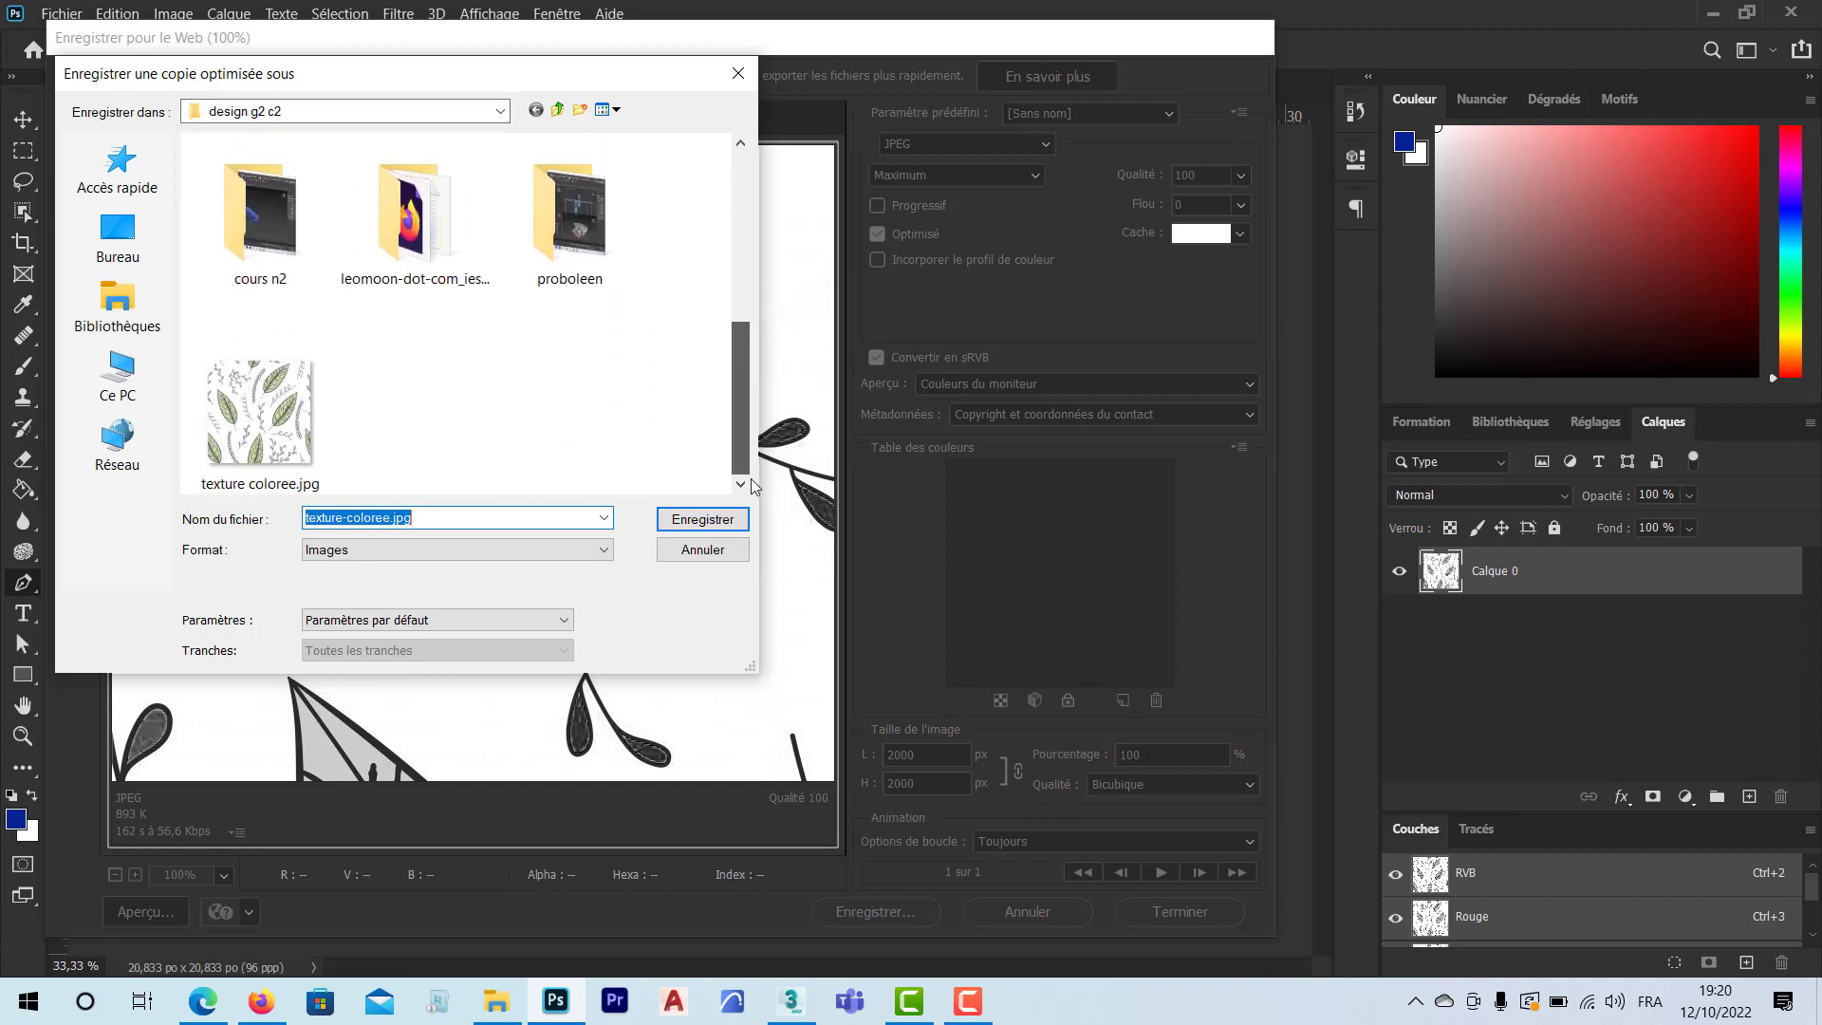
pyautogui.click(385, 520)
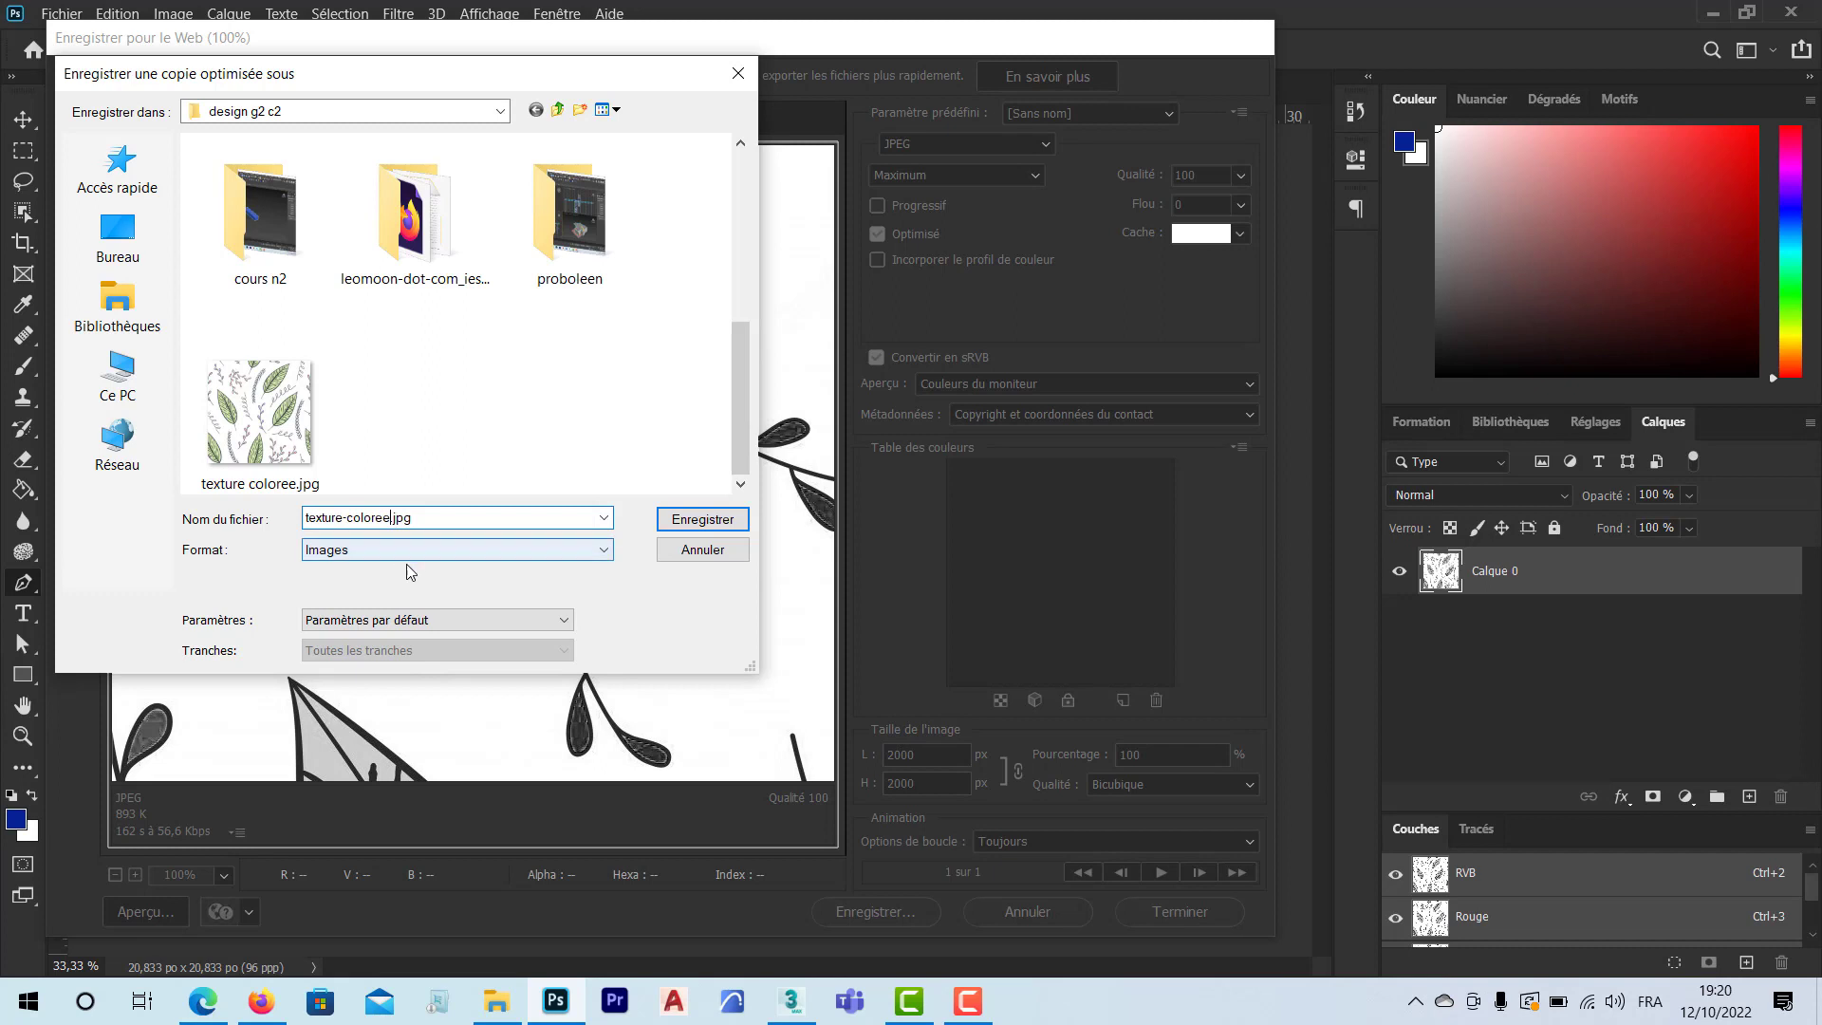
pyautogui.press('BackSpace')
pyautogui.press('BackSpace')
pyautogui.write('i')
pyautogui.press('BackSpace')
pyautogui.press('BackSpace')
pyautogui.press('BackSpace')
pyautogui.press('BackSpace')
pyautogui.press('BackSpace')
pyautogui.press('BackSpace')
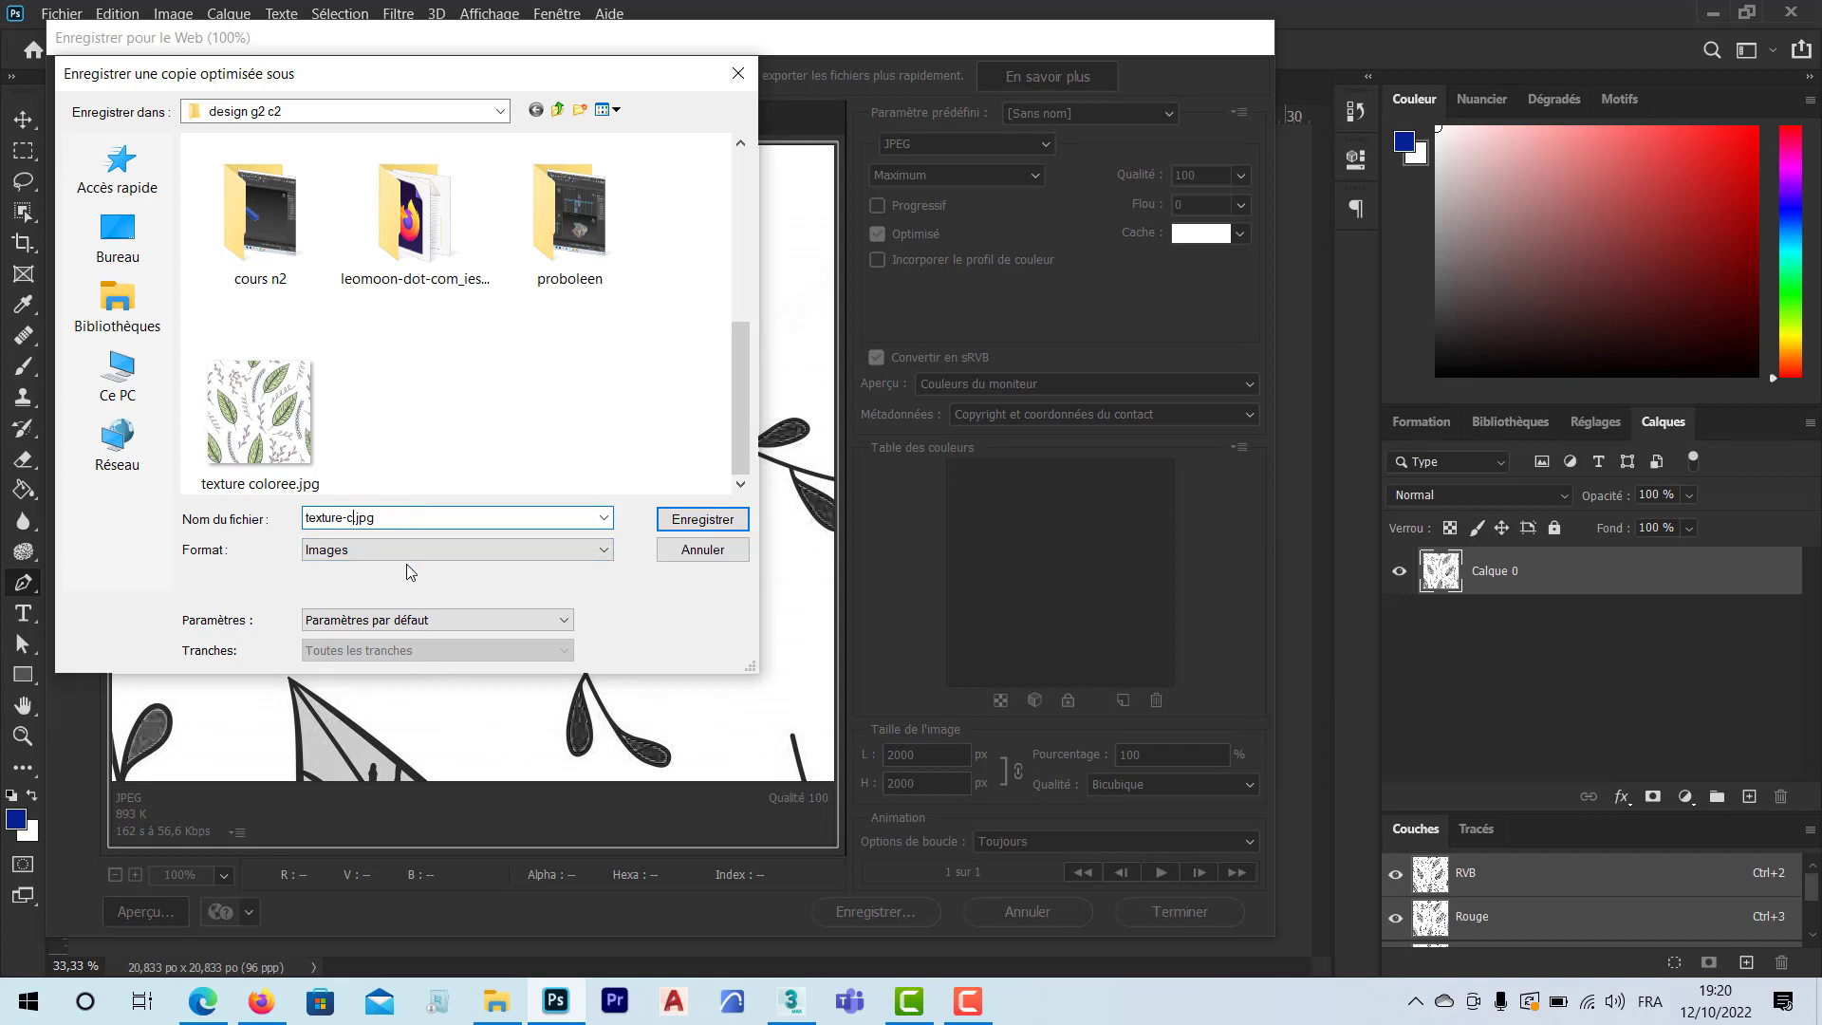
pyautogui.write('noi')
pyautogui.write('r&blanc')
pyautogui.click(700, 524)
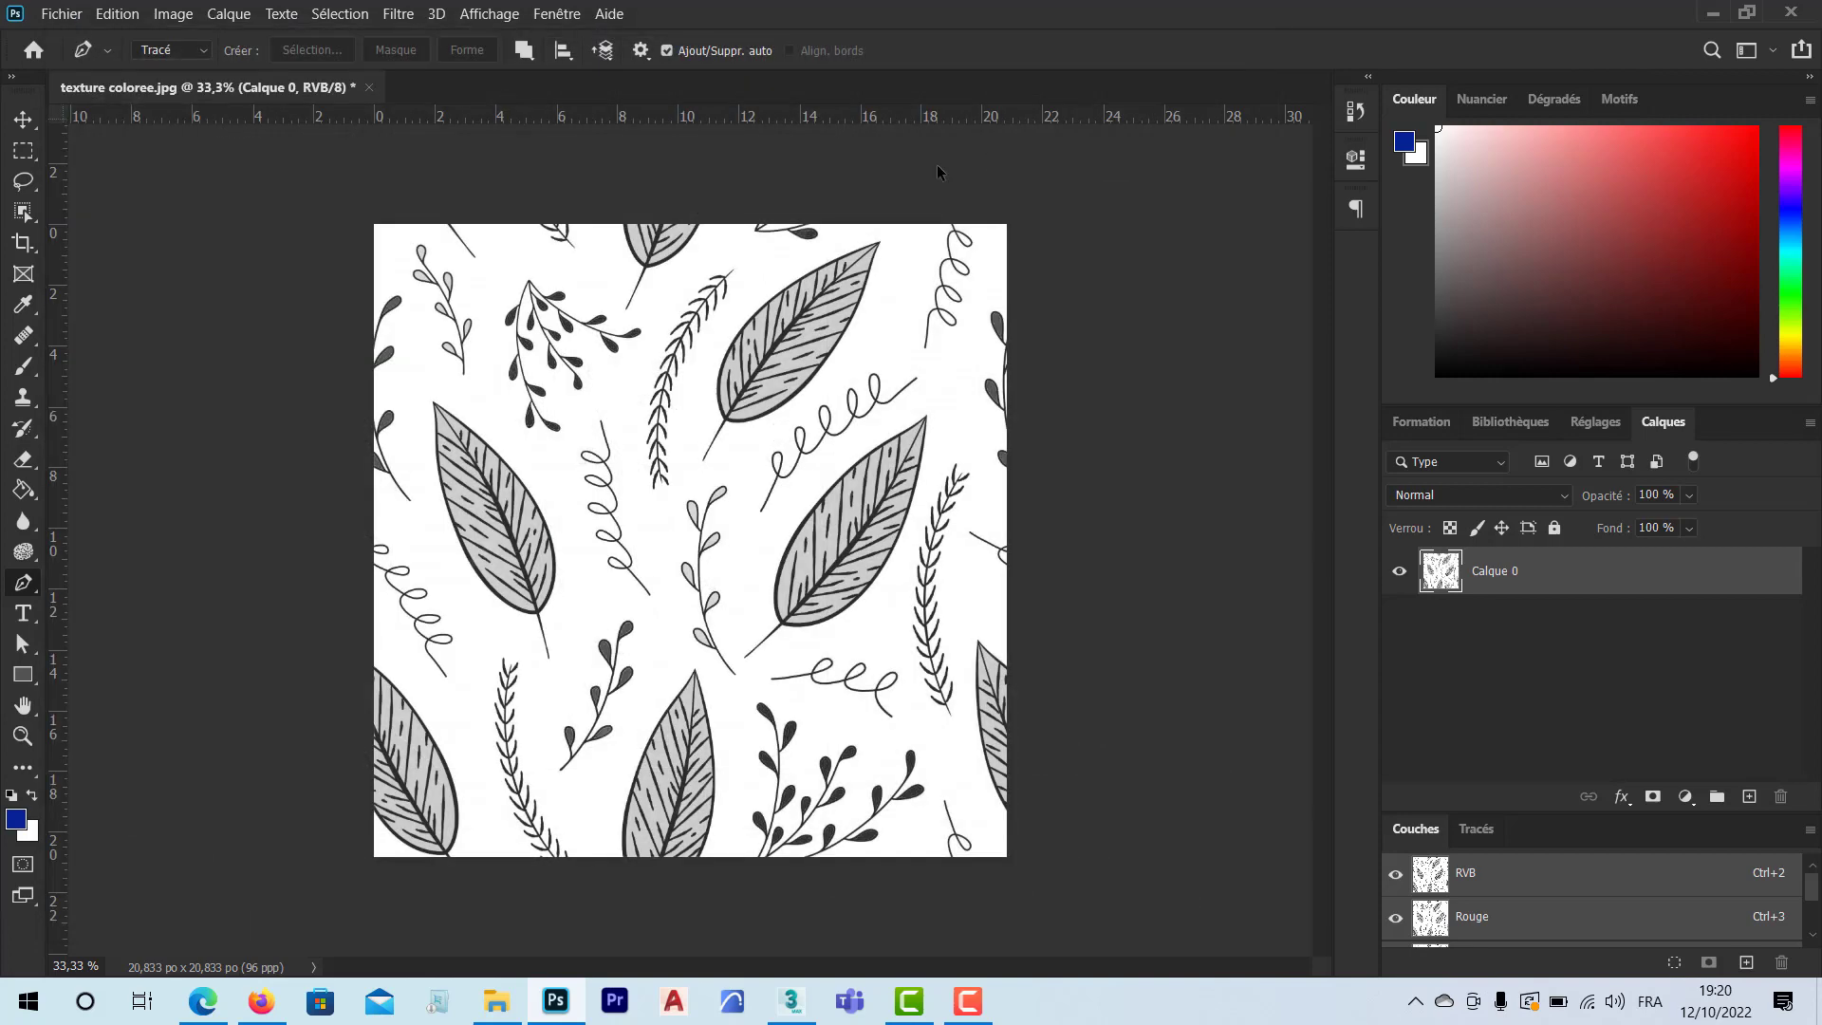
# Step: Quit Photoshop without saving the changes to "texture coloree.jpg" and return to the kitchen scene in 3ds Max
pyautogui.click(1802, 13)
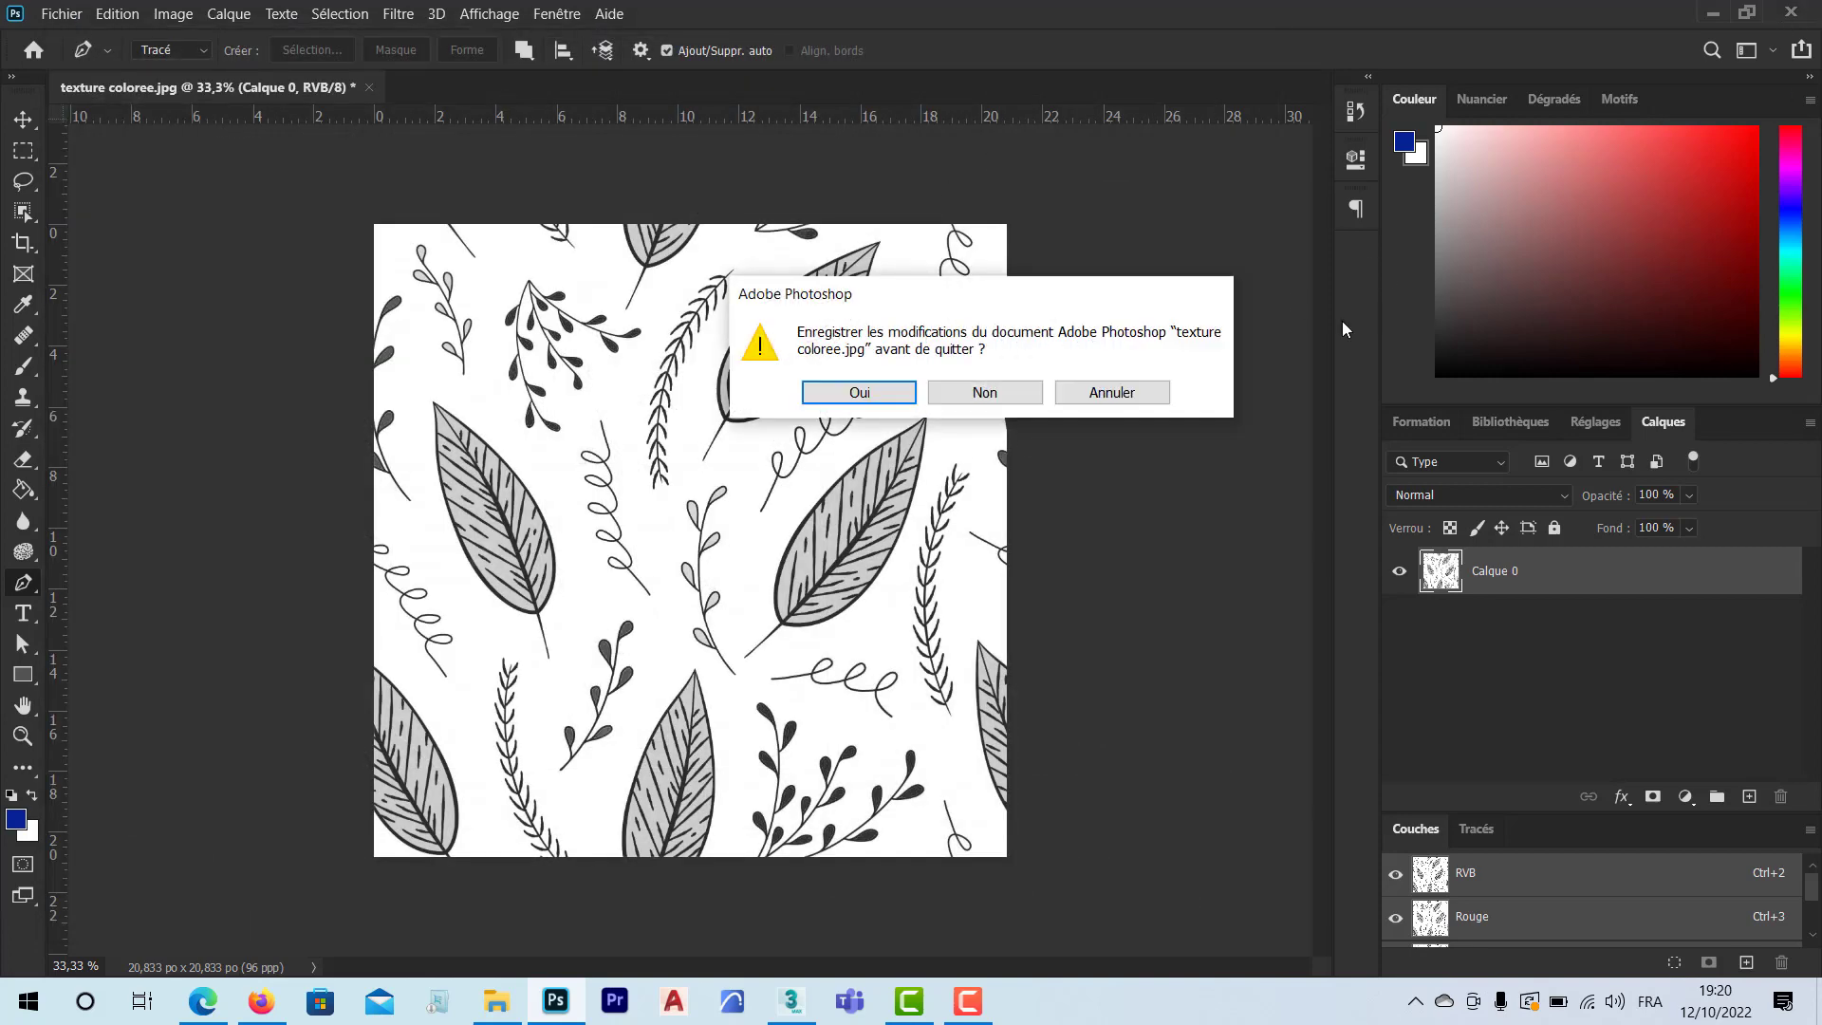
pyautogui.click(985, 393)
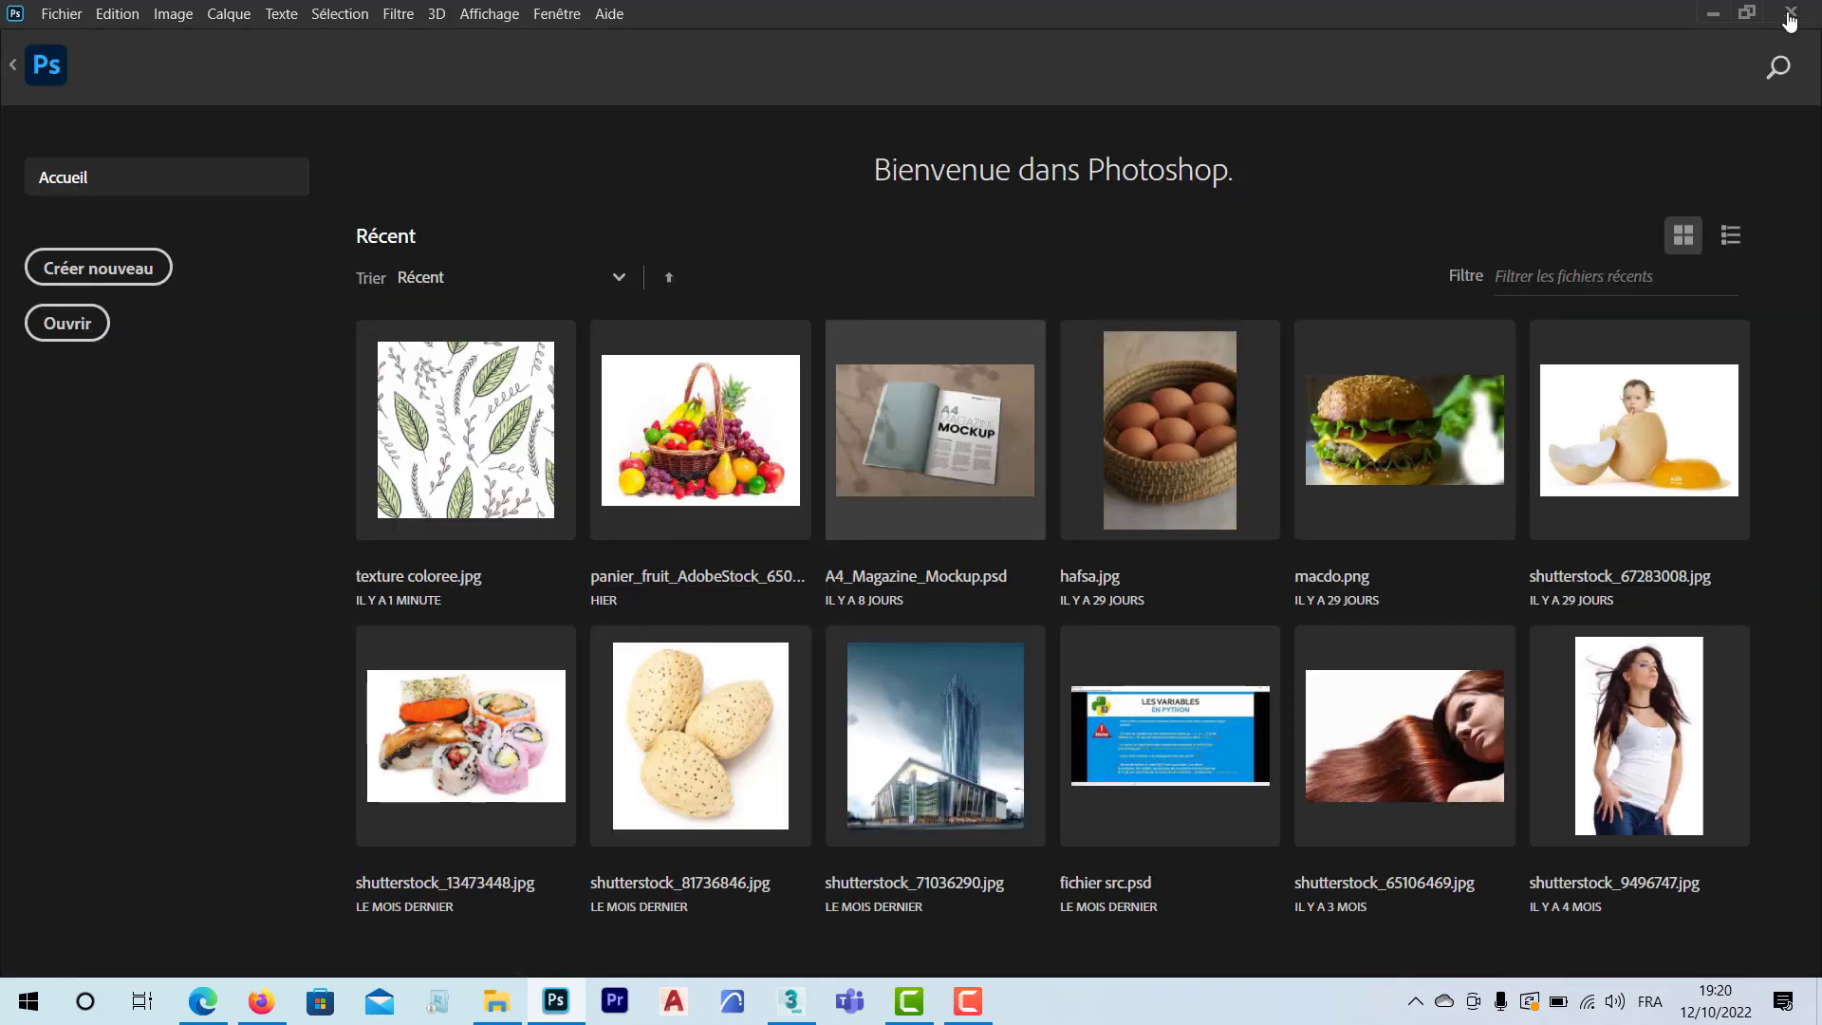
pyautogui.click(795, 1006)
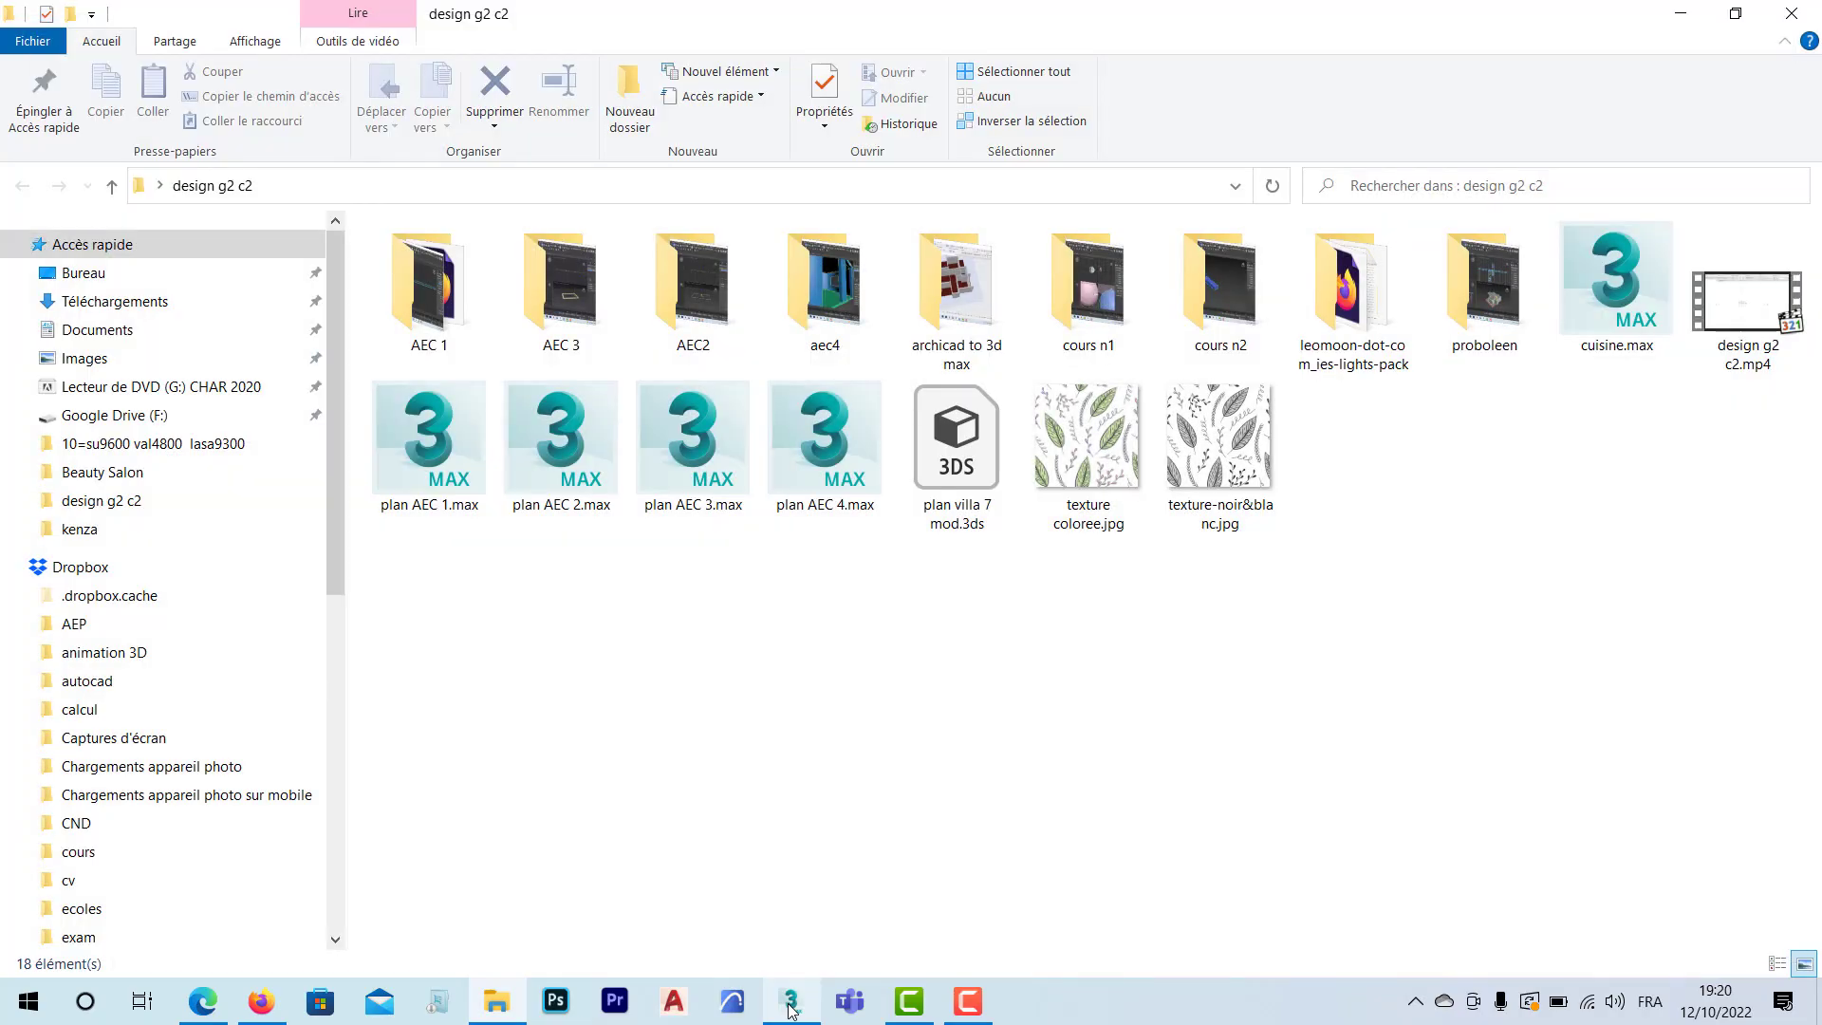
pyautogui.click(792, 1006)
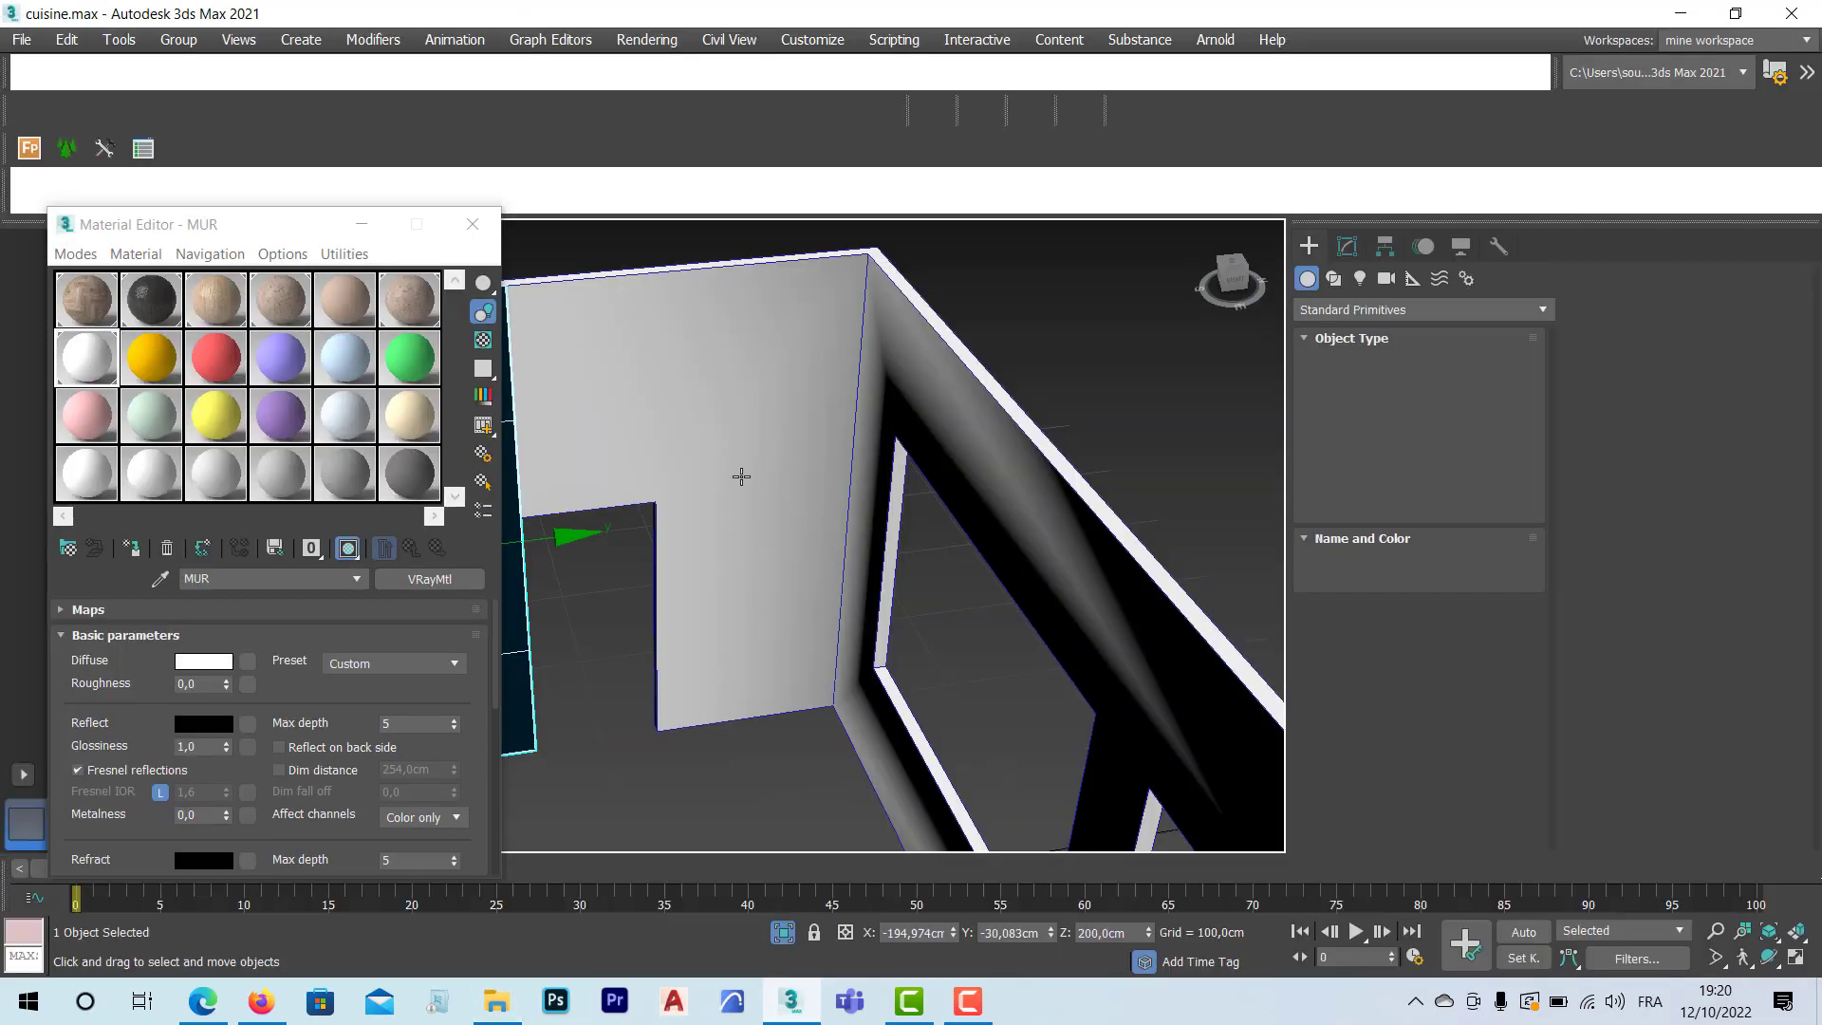
# Step: Give the orange VRayMtl material a VRayBitmap diffuse map that uses "texture coloree.jpg"
pyautogui.moveTo(663, 374); pyautogui.dragTo(788, 395, button='middle')
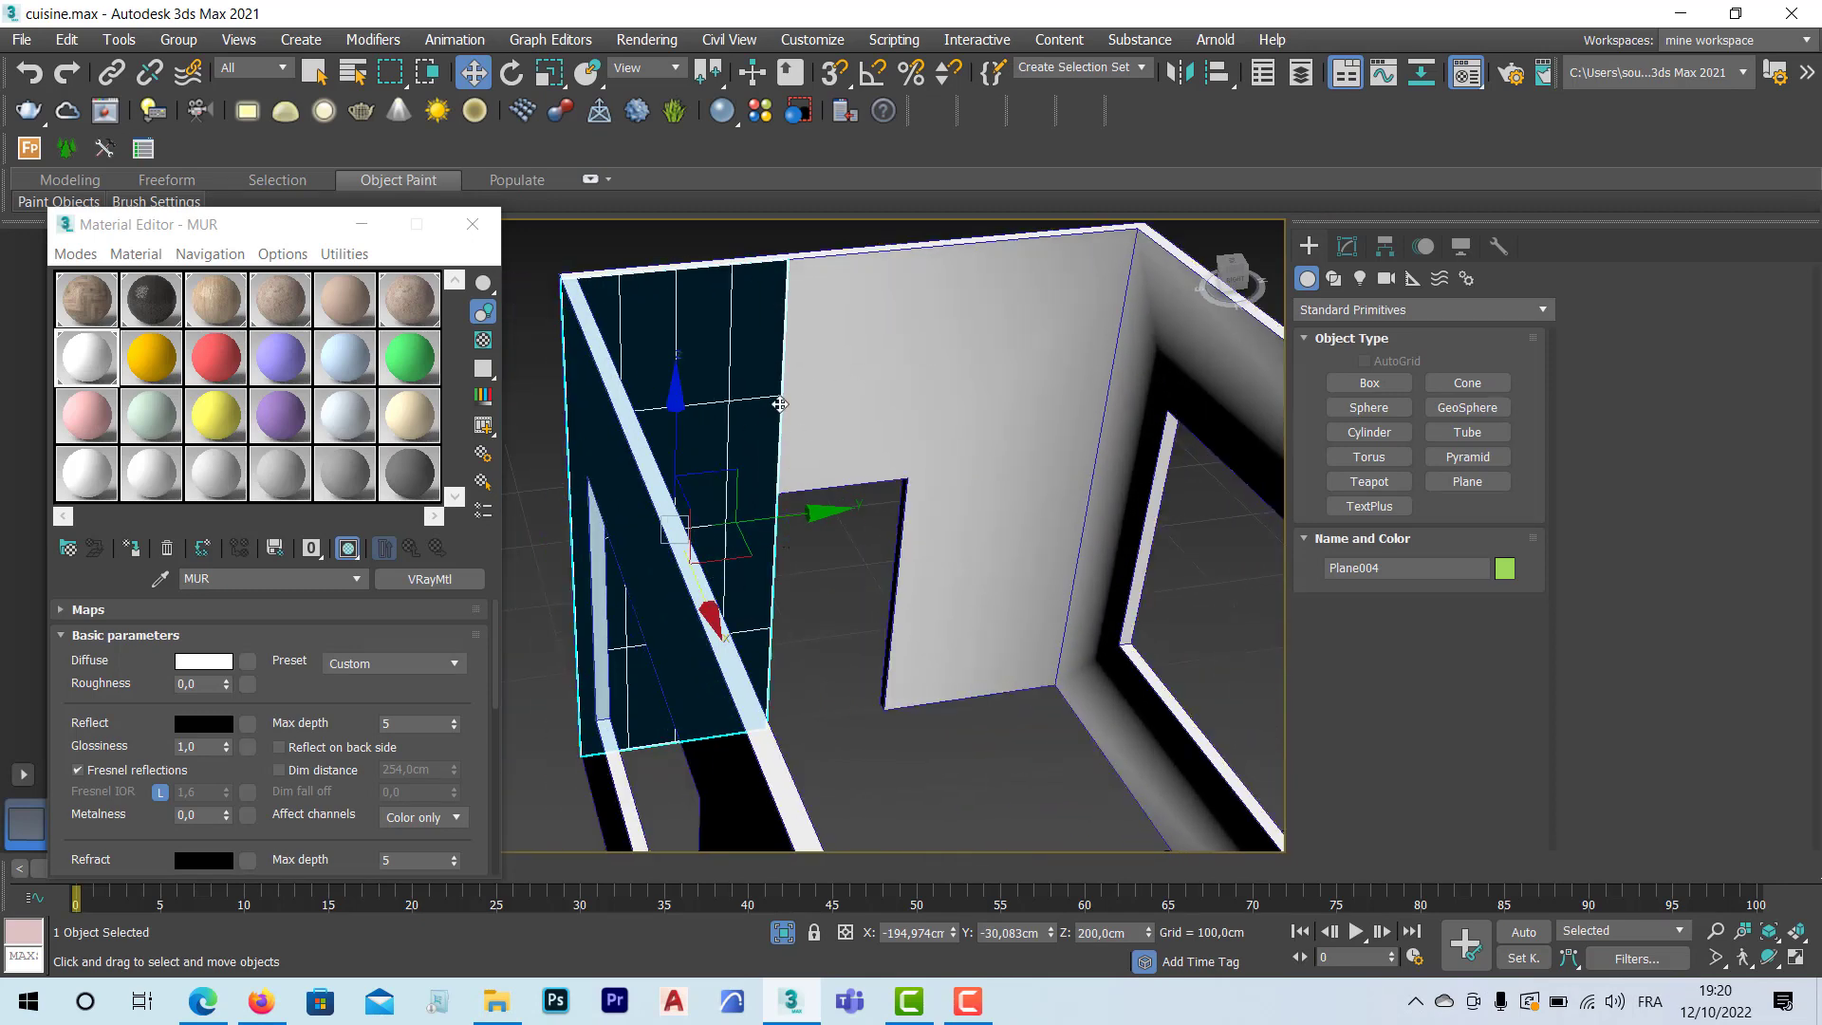
pyautogui.click(138, 379)
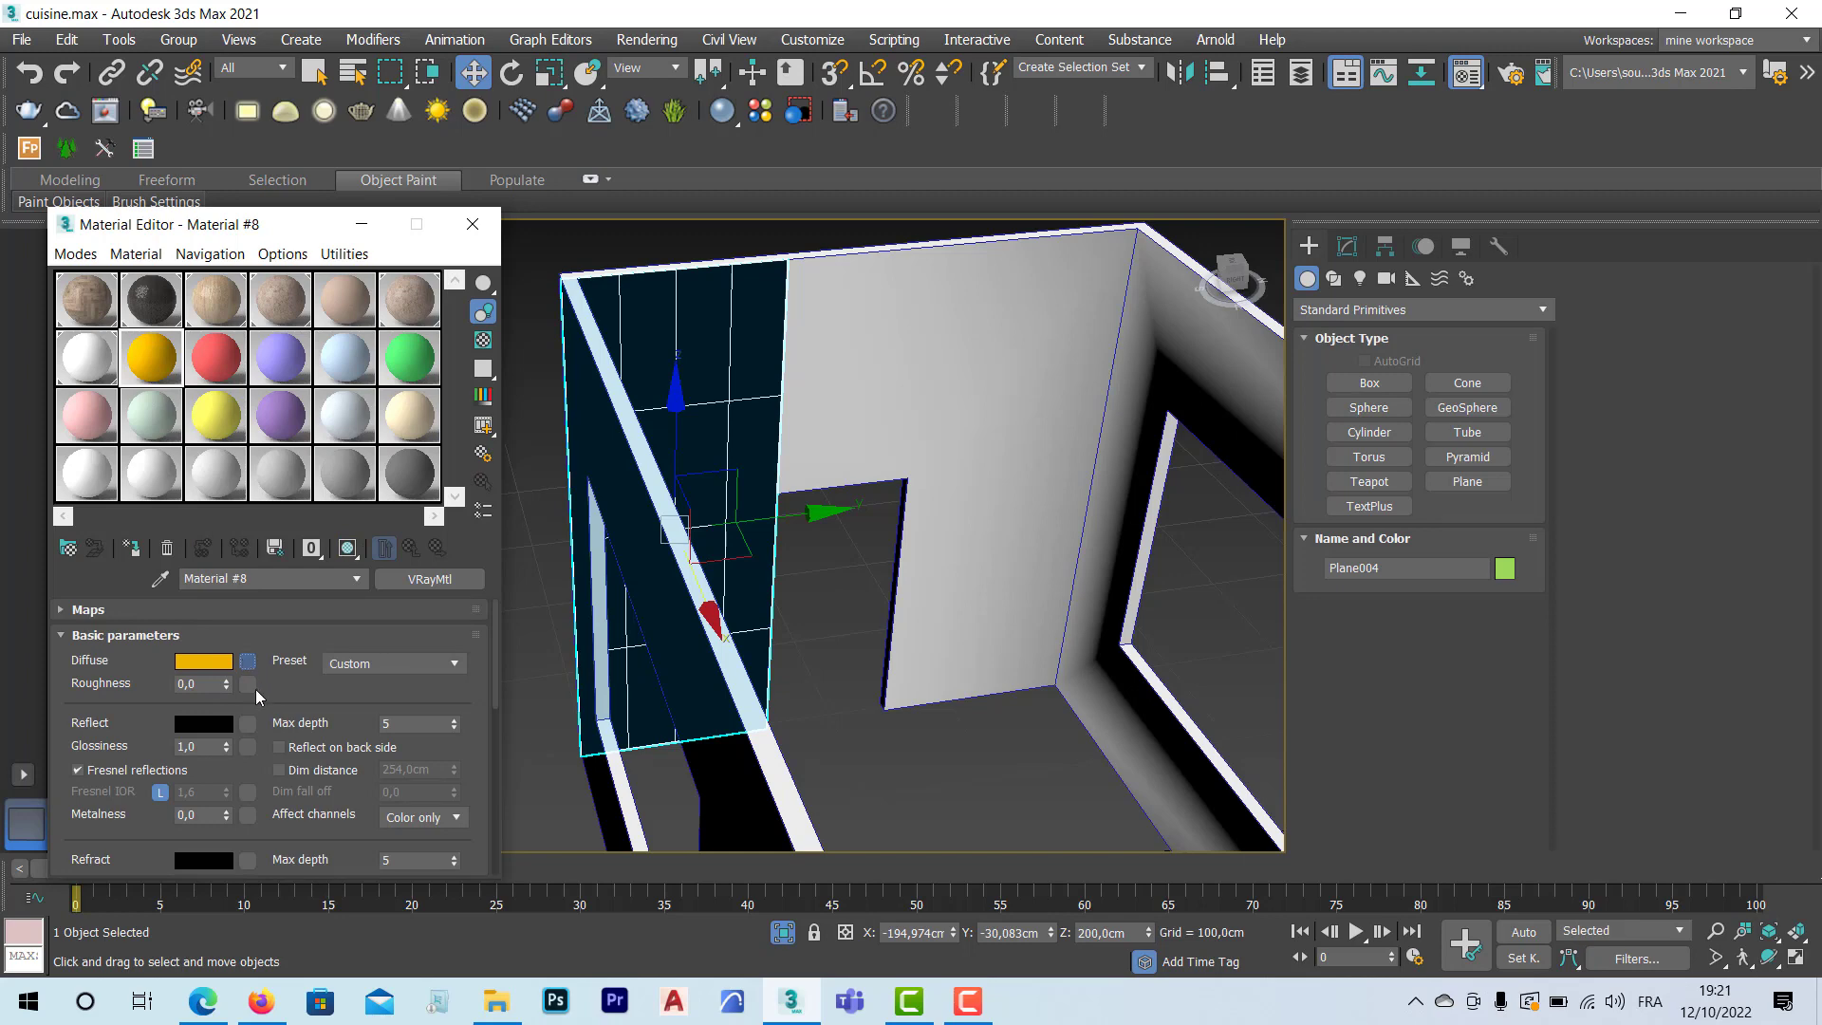
pyautogui.click(246, 661)
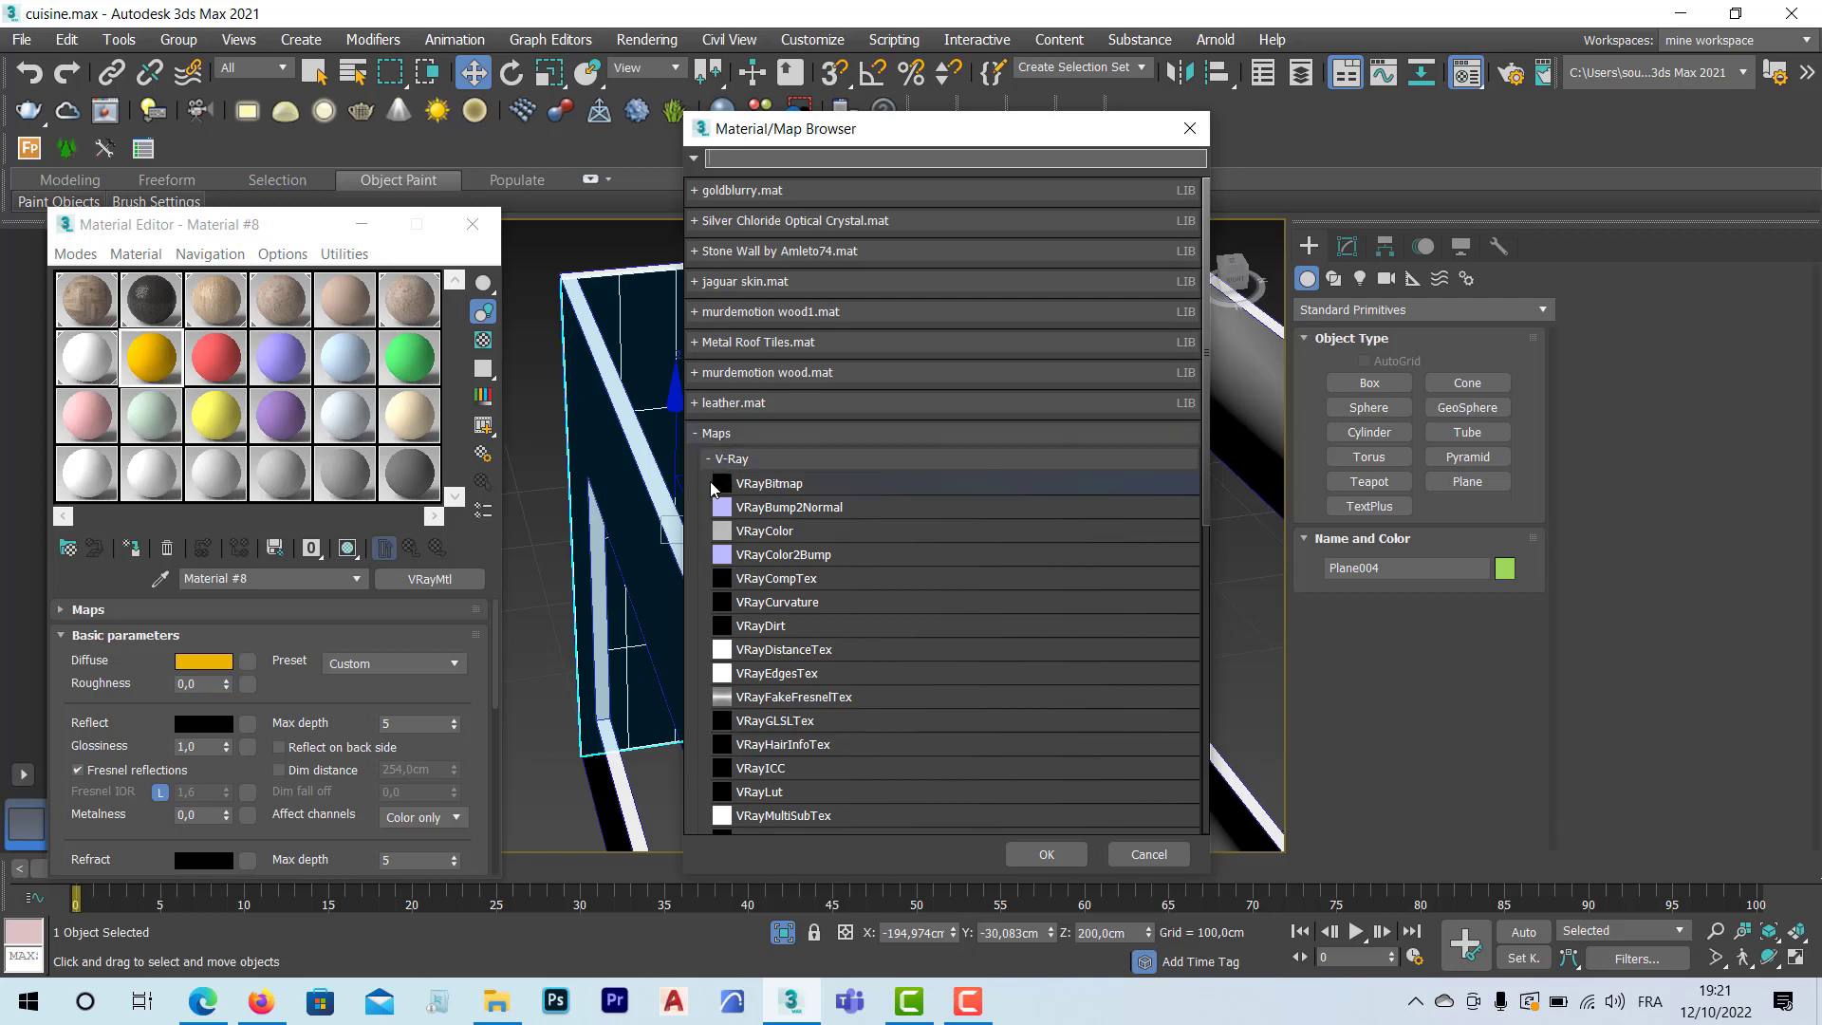
pyautogui.click(722, 493)
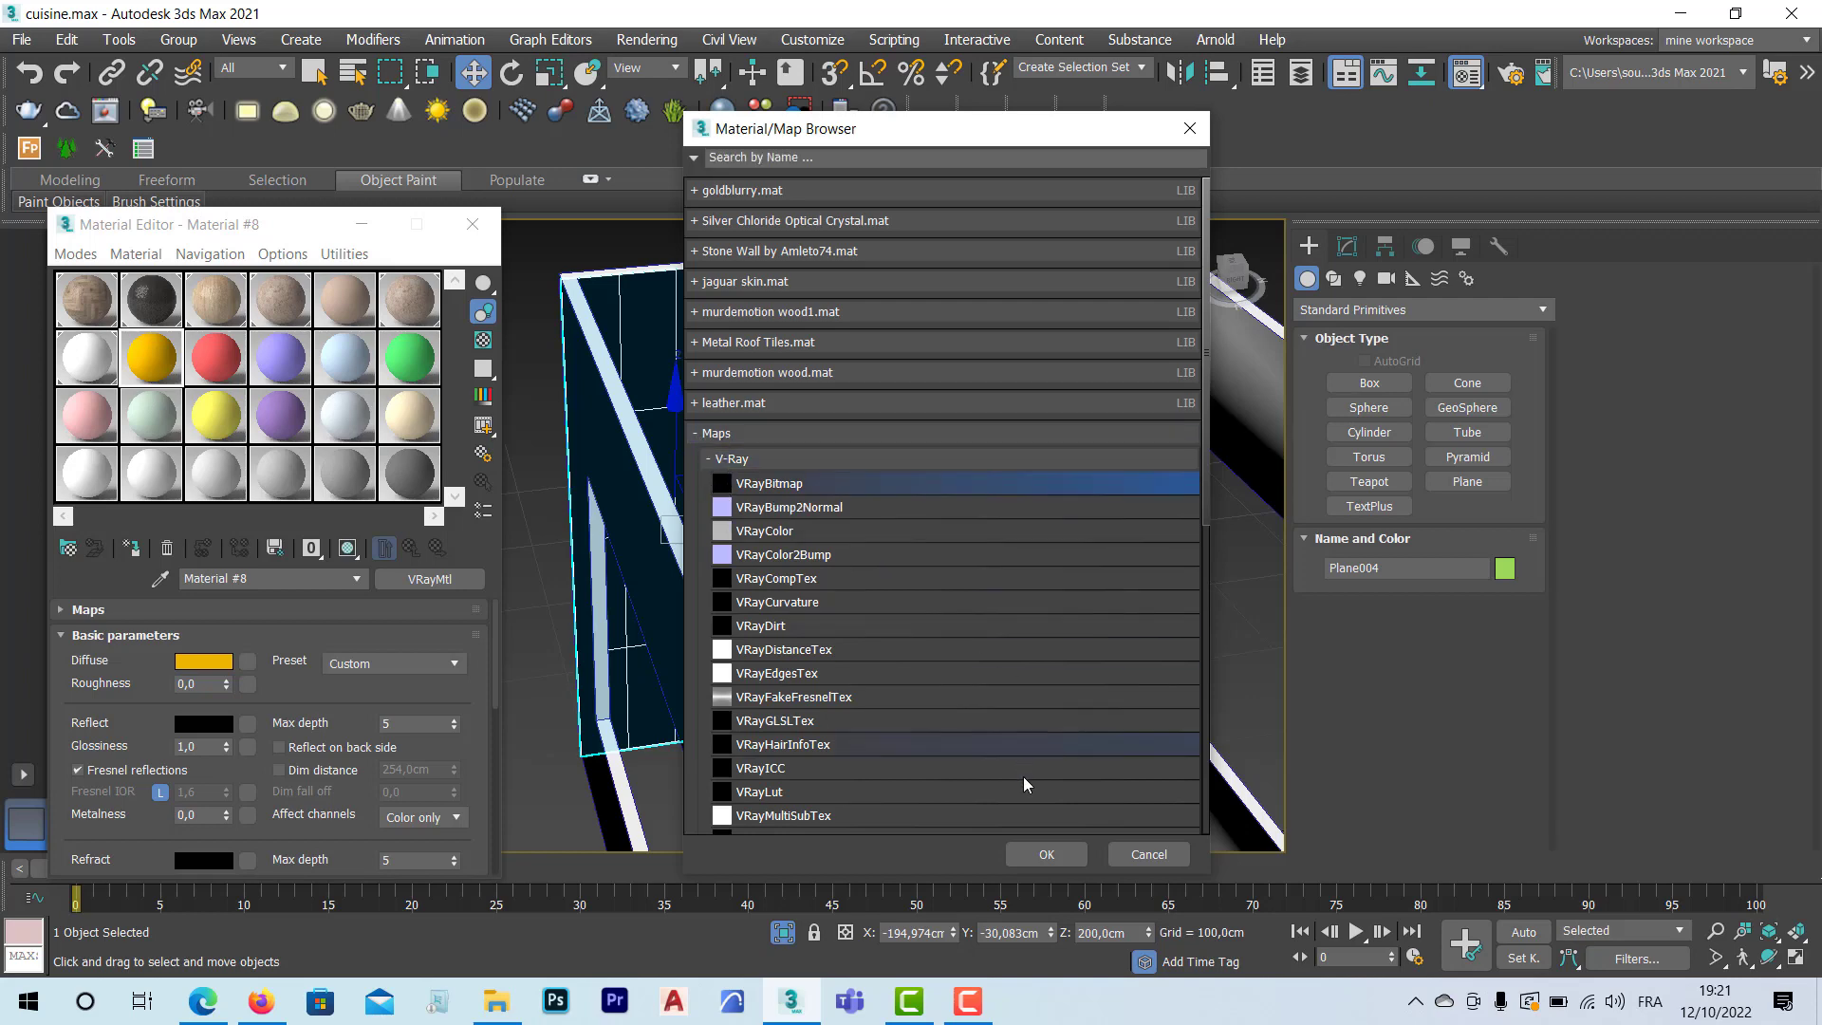
pyautogui.click(1042, 856)
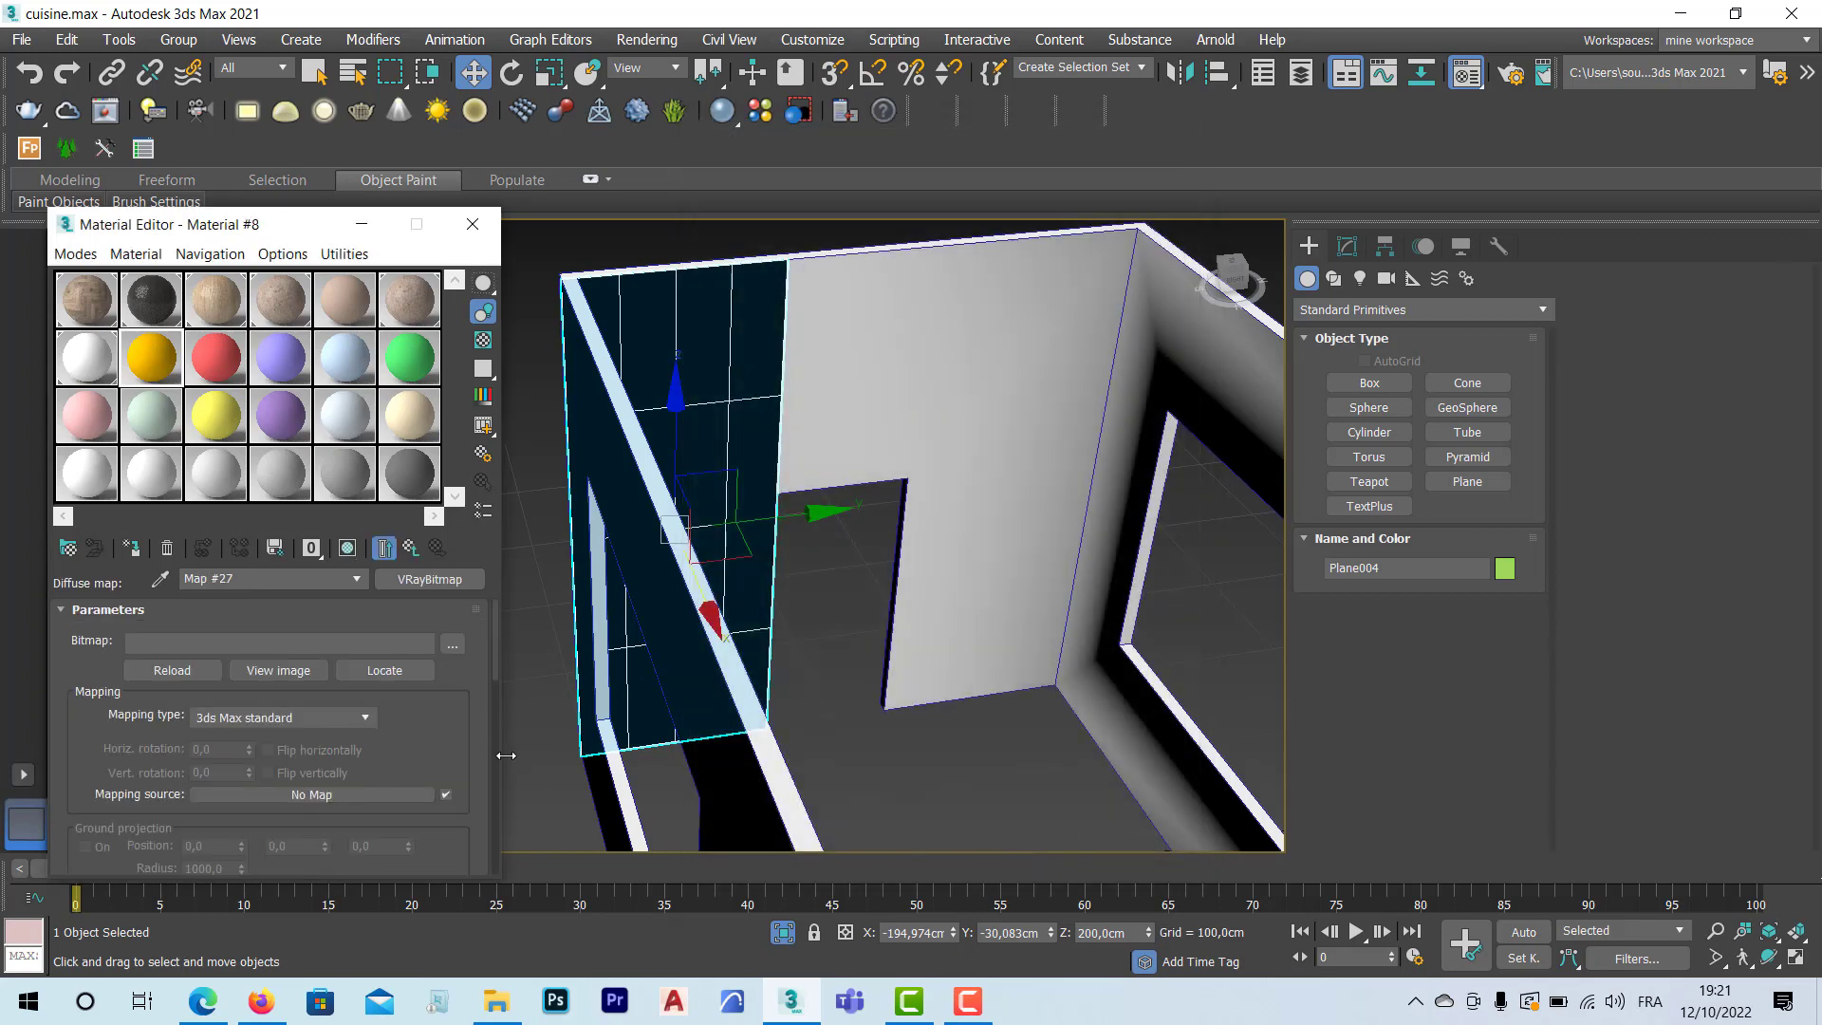
pyautogui.click(452, 647)
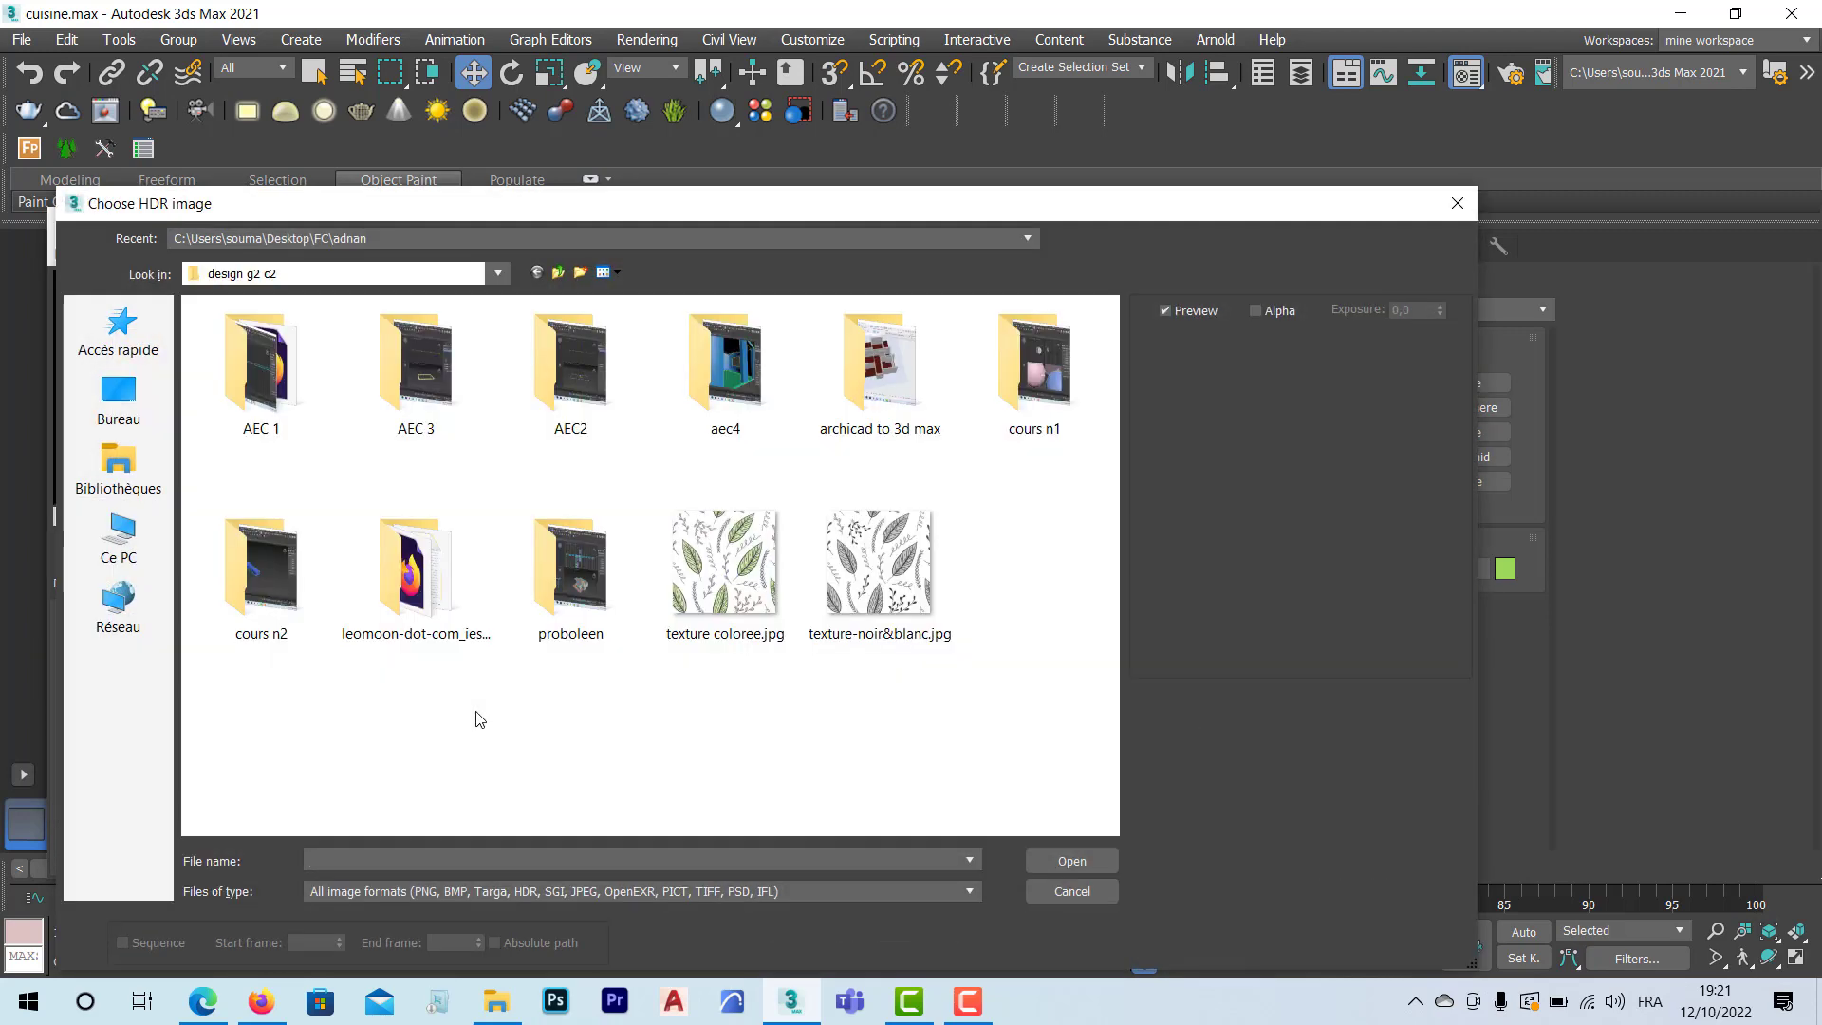
pyautogui.click(713, 643)
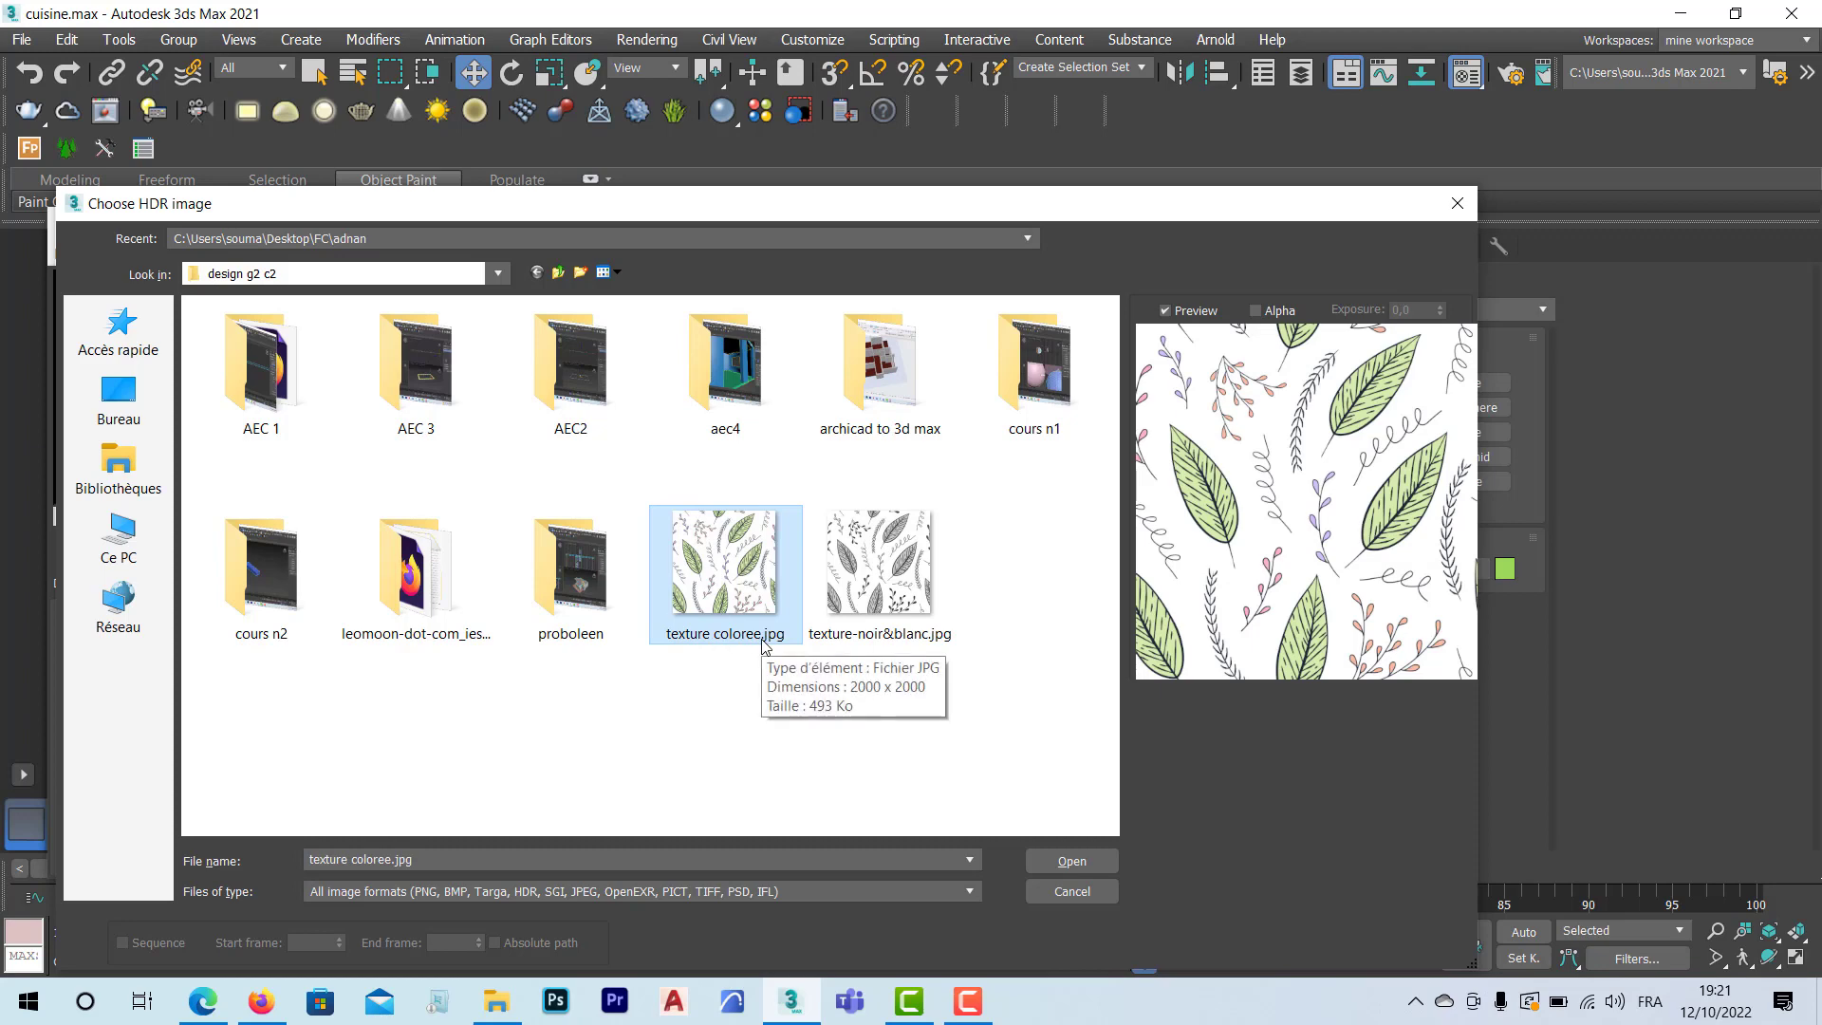
pyautogui.click(1050, 859)
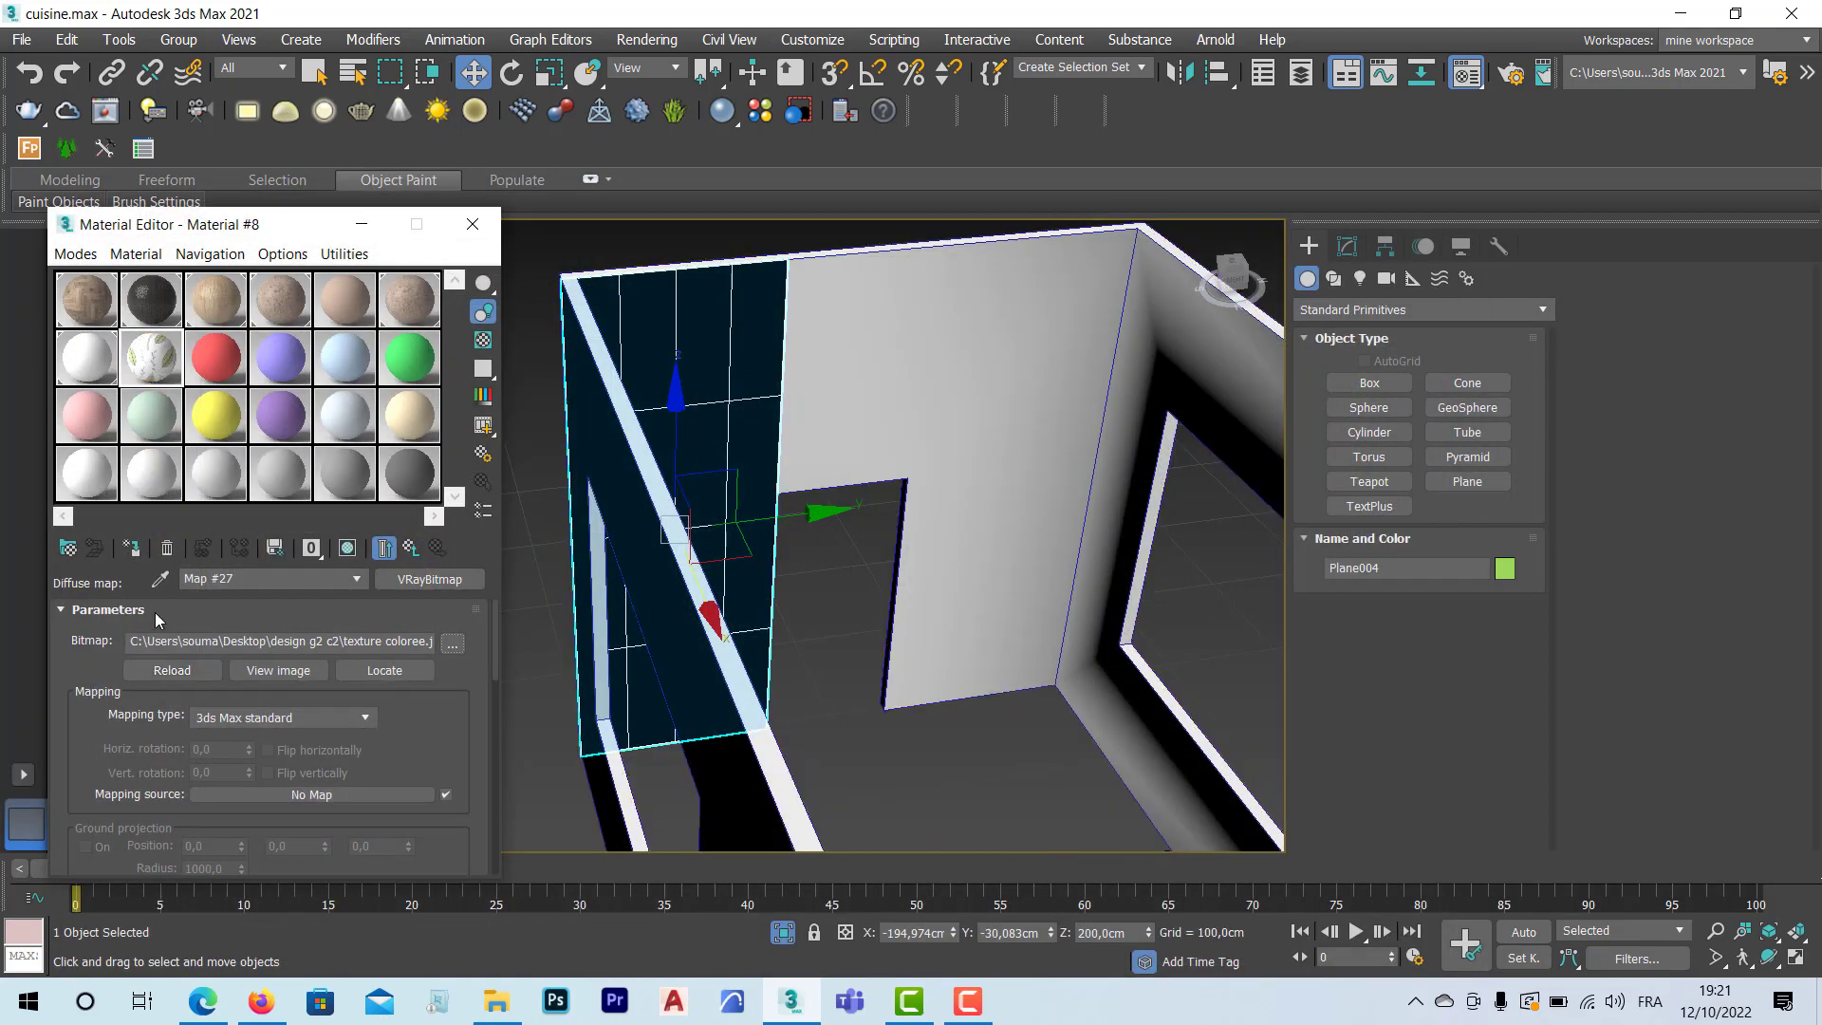
# Step: Assign the floral material to the selected plane with its texture shown in the viewport, and open its enlarged sample preview
pyautogui.click(131, 558)
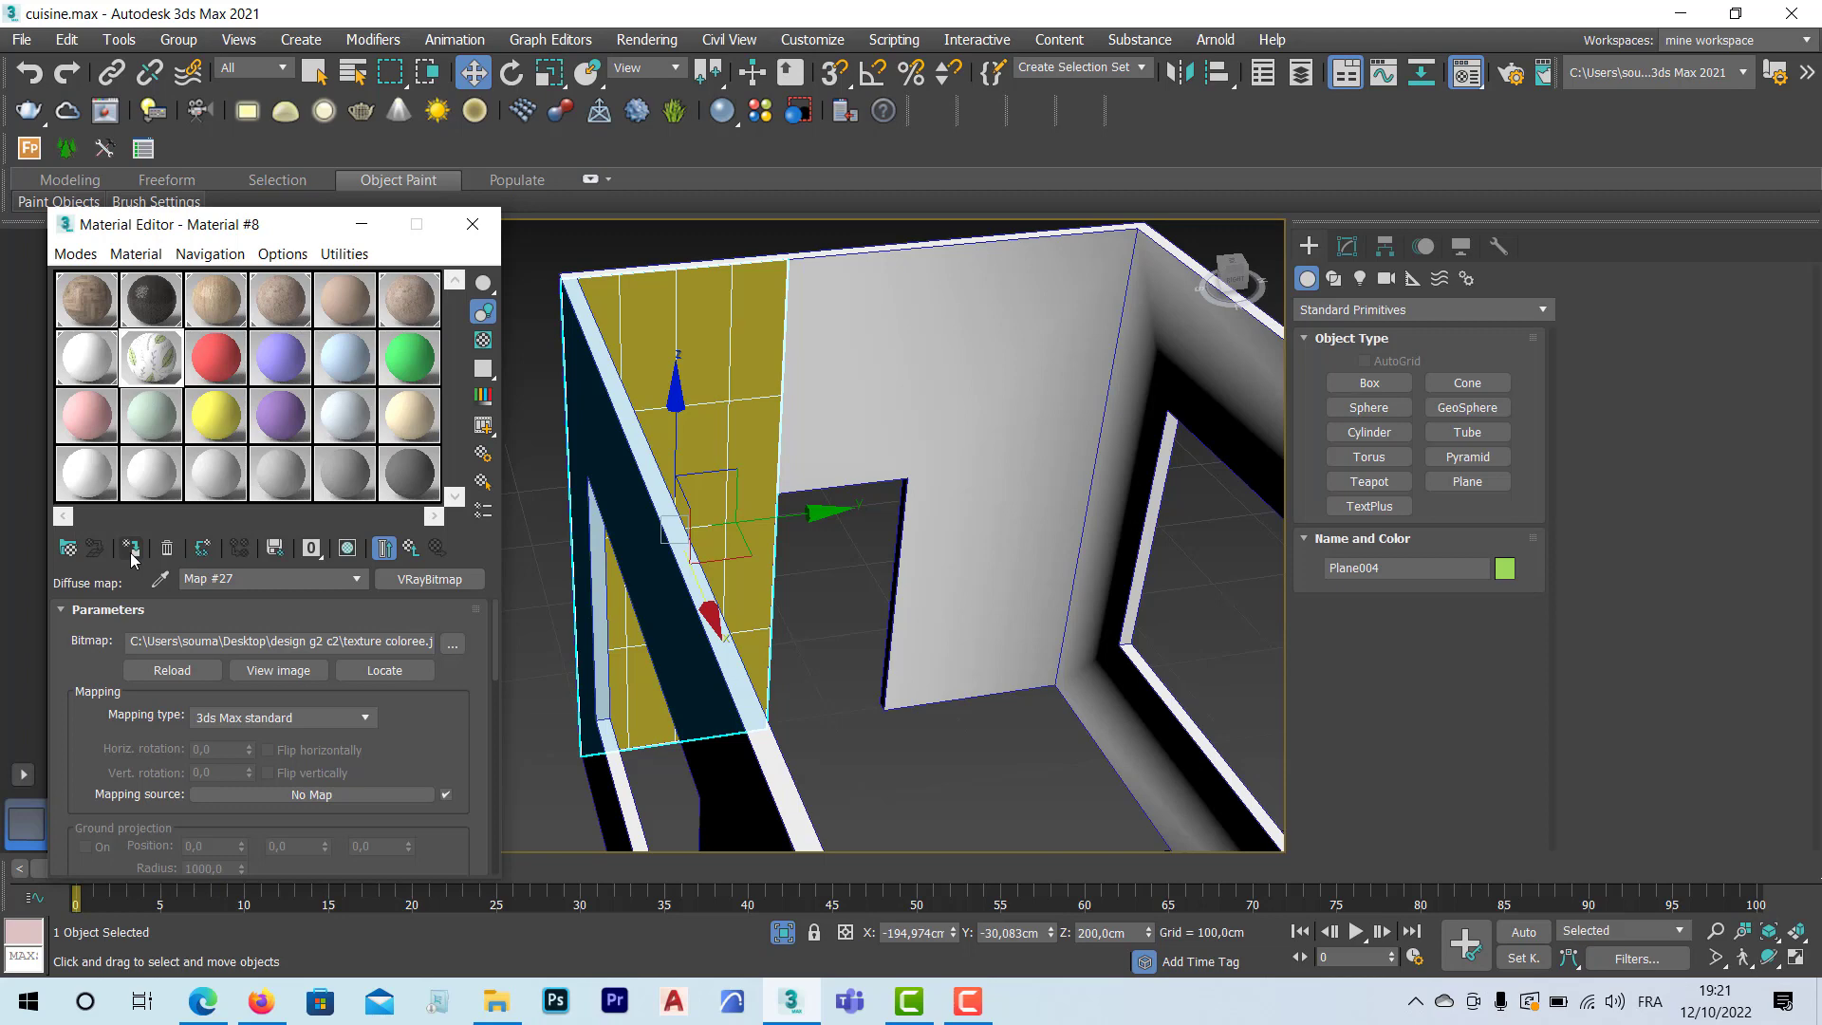
pyautogui.click(347, 548)
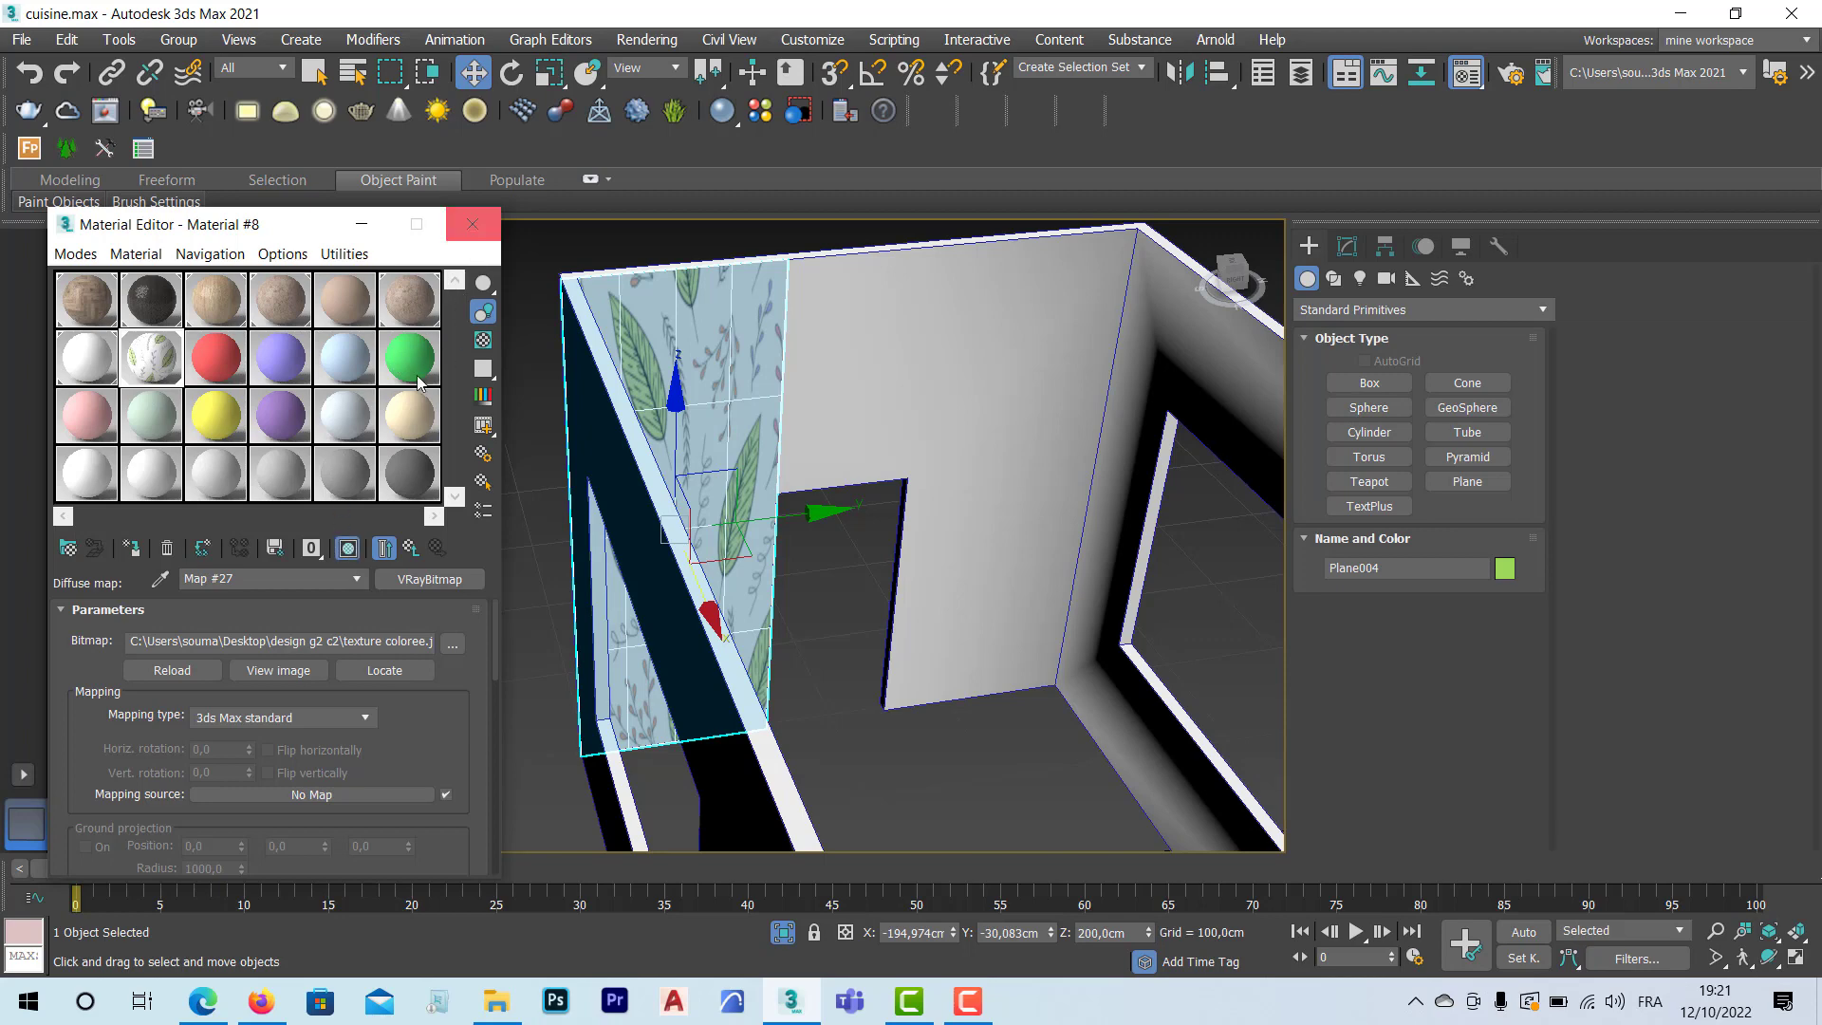
pyautogui.doubleClick(152, 359)
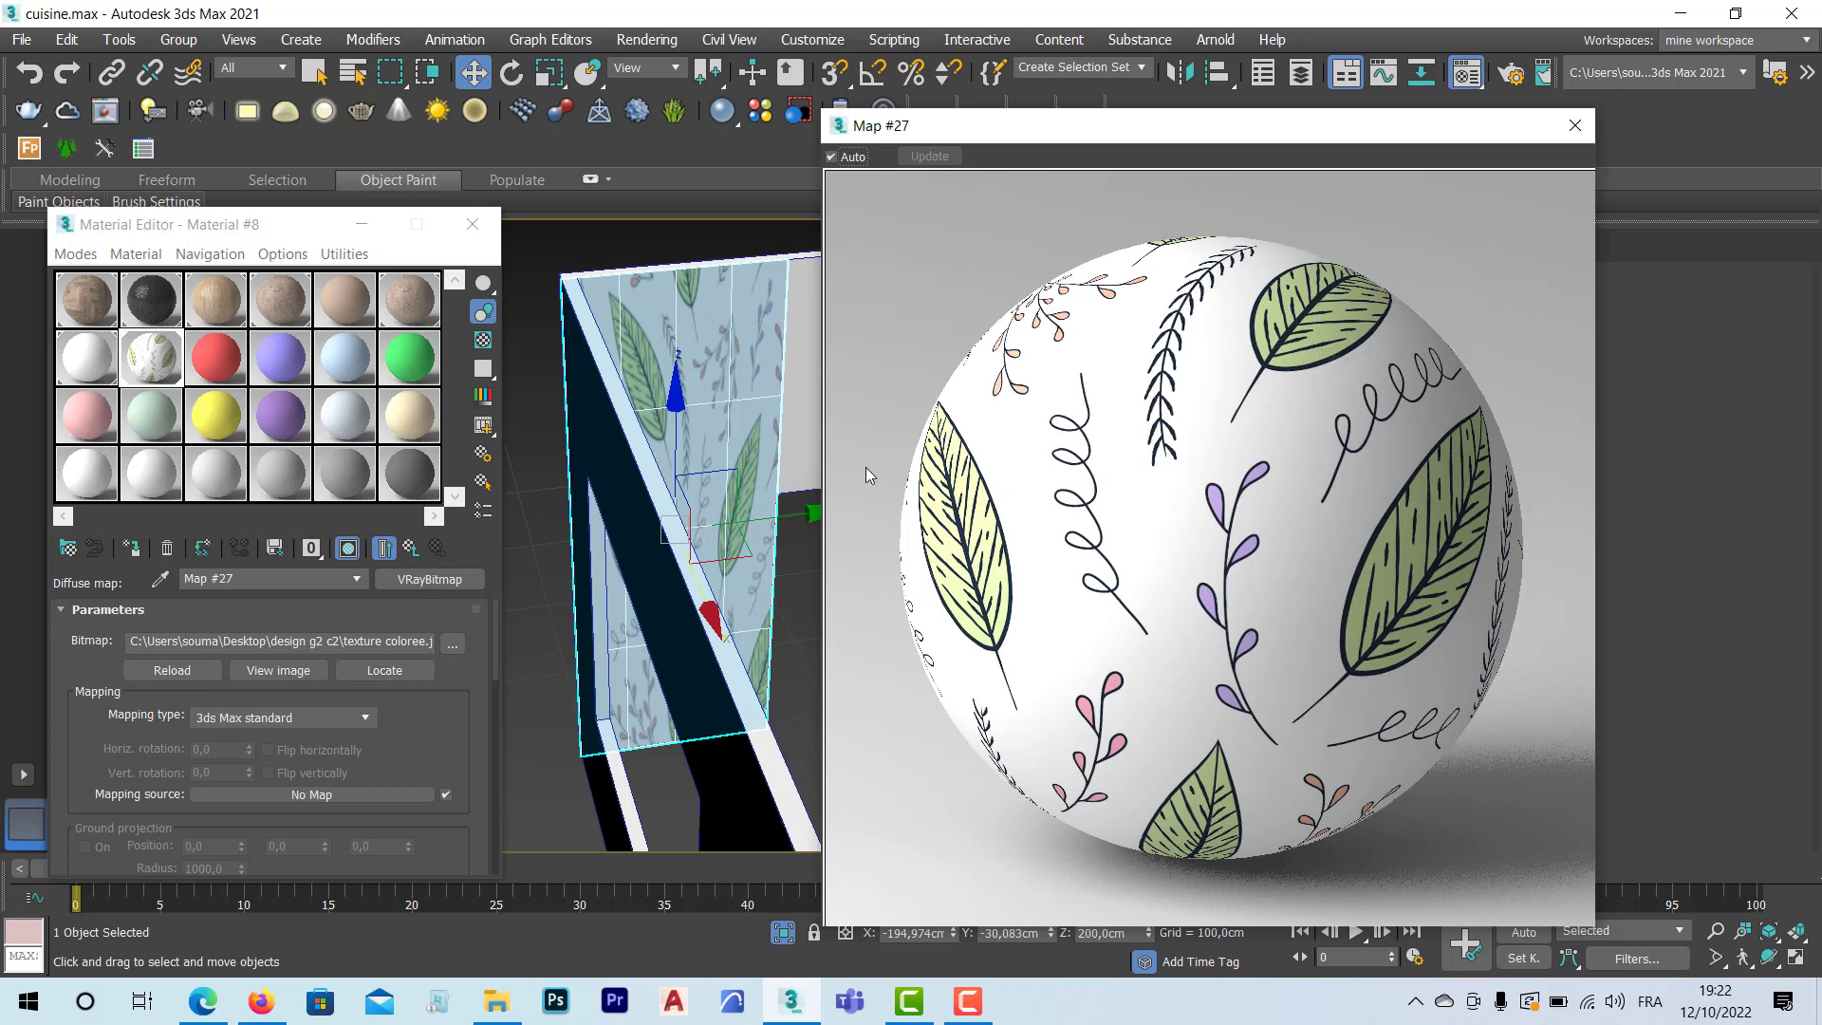
# Step: Return to the floral material's parent level and add a VRayBitmap map to its Bump slot
pyautogui.click(415, 551)
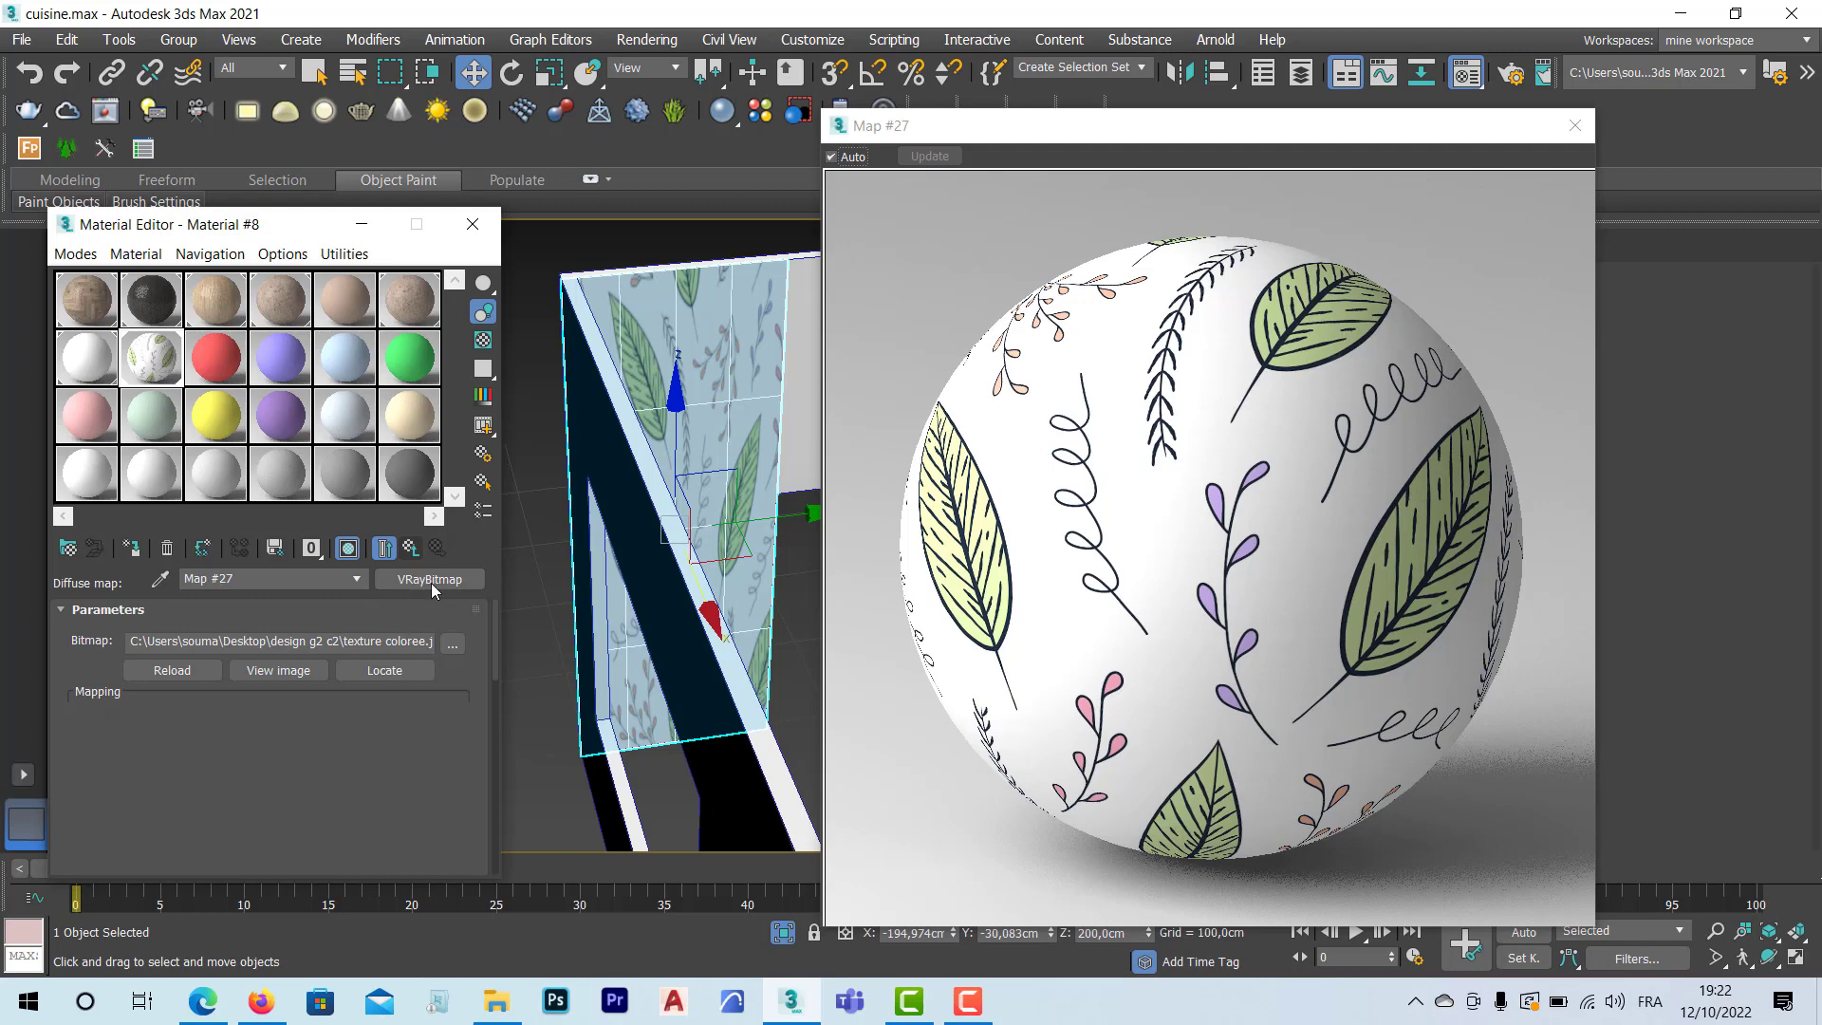
pyautogui.press('Up')
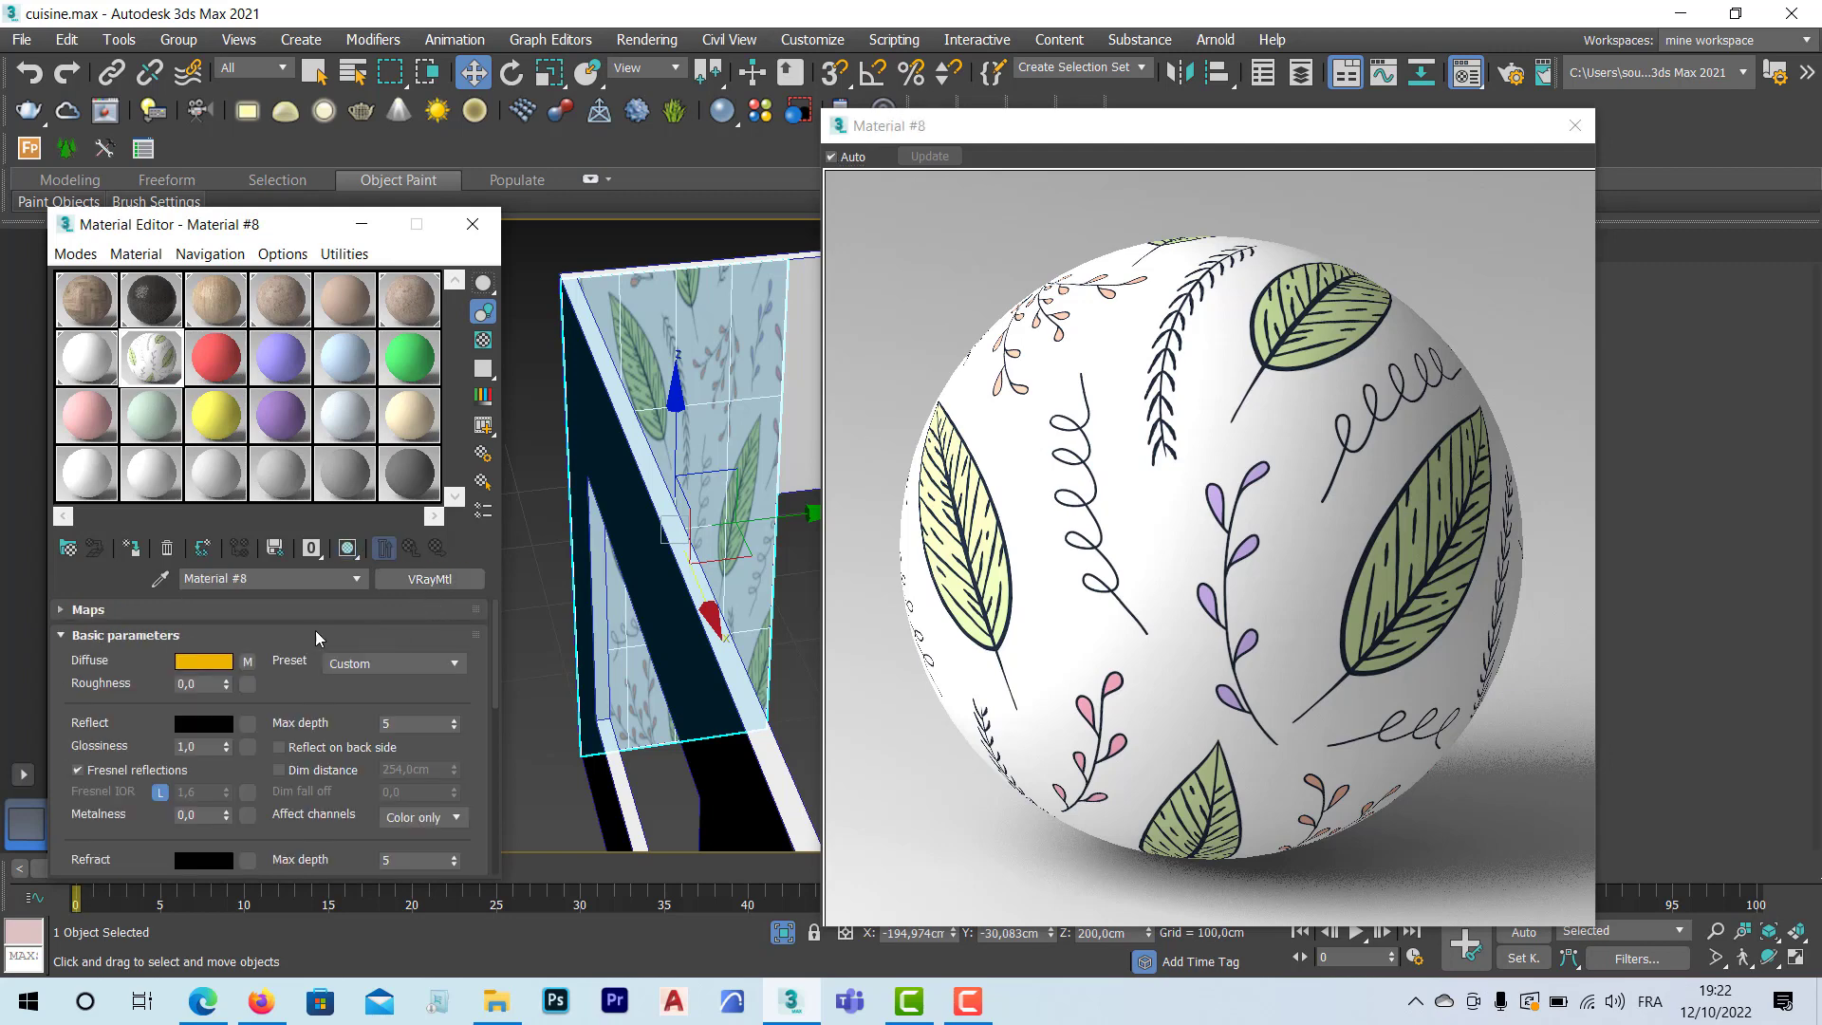
pyautogui.click(59, 636)
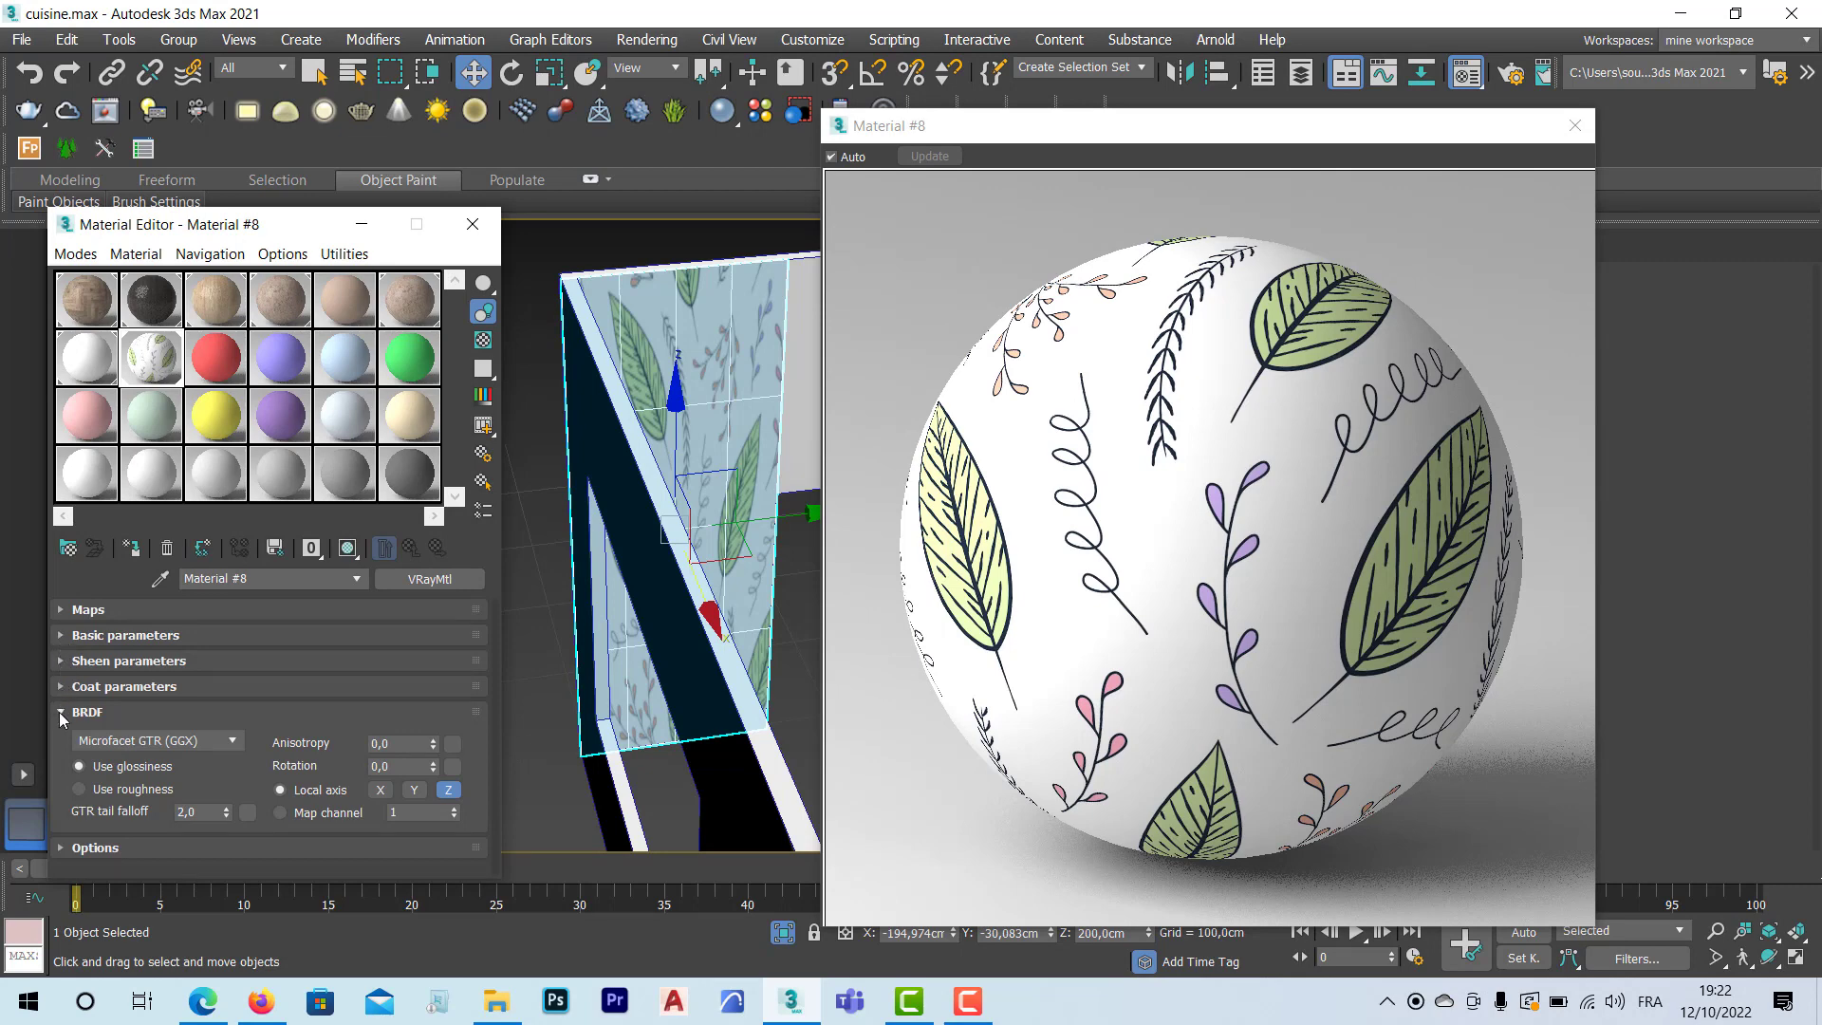
pyautogui.click(61, 713)
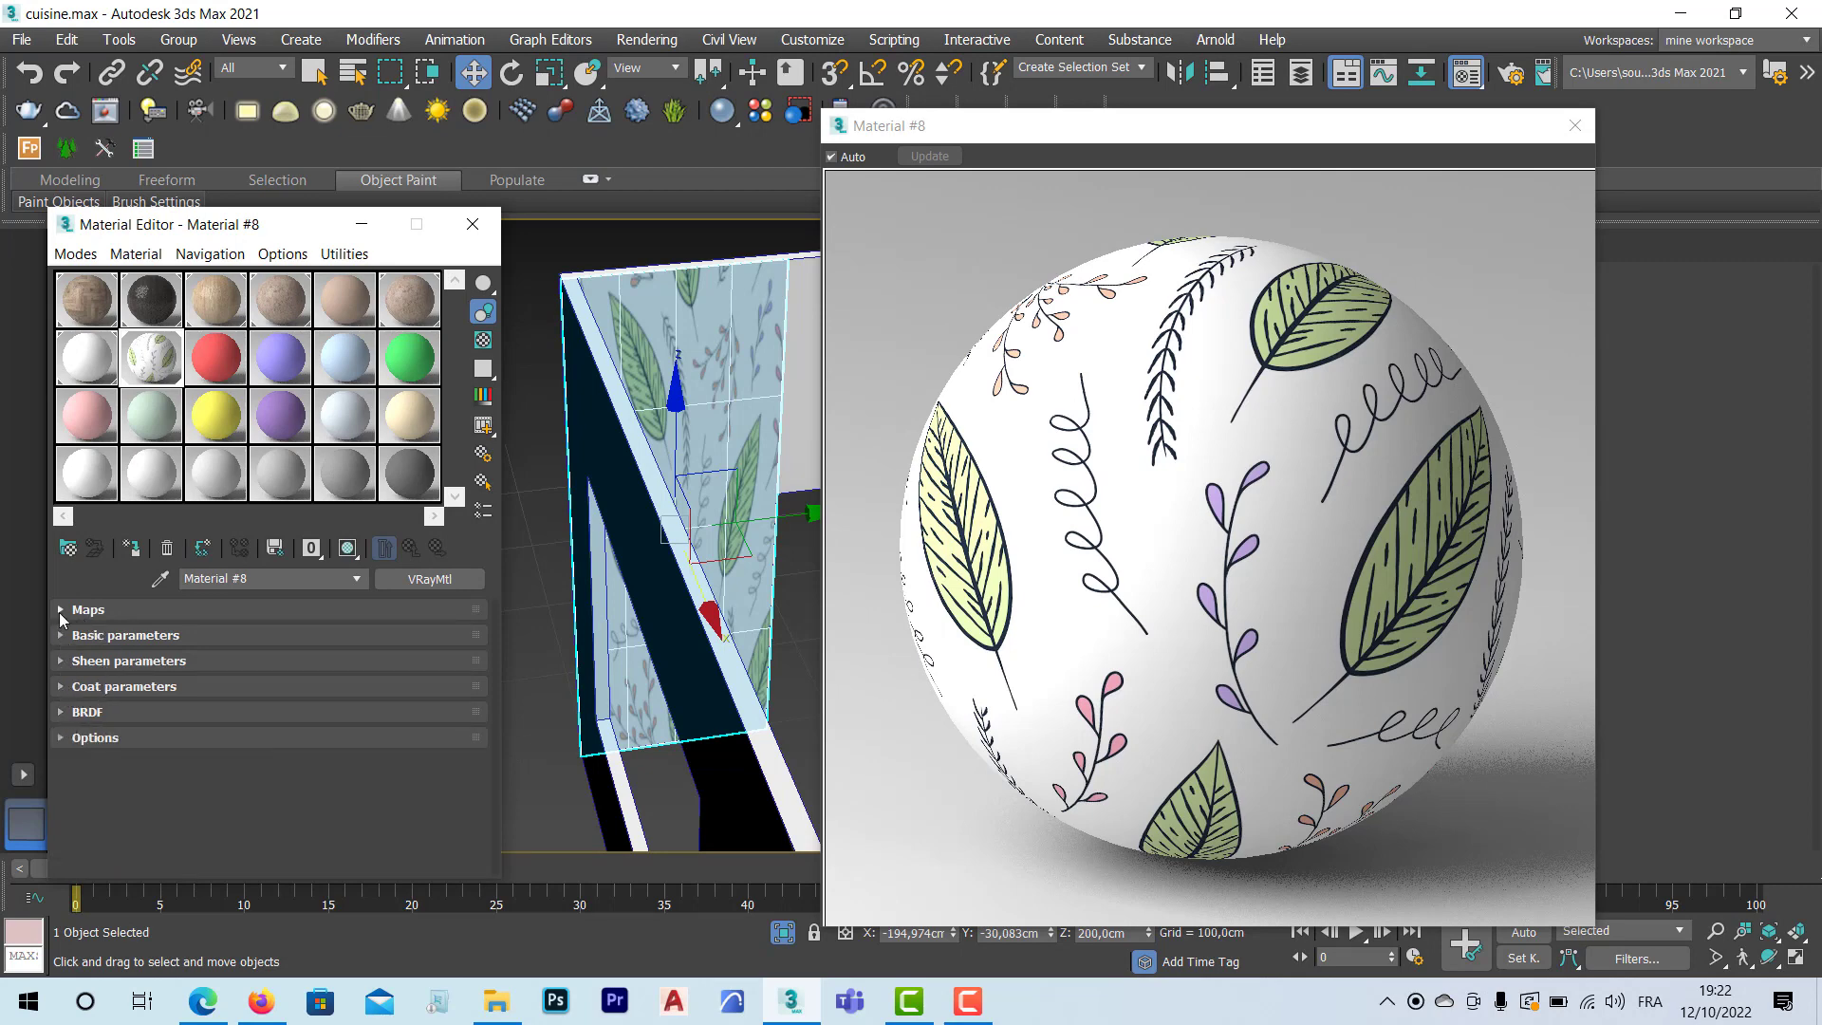
pyautogui.click(59, 612)
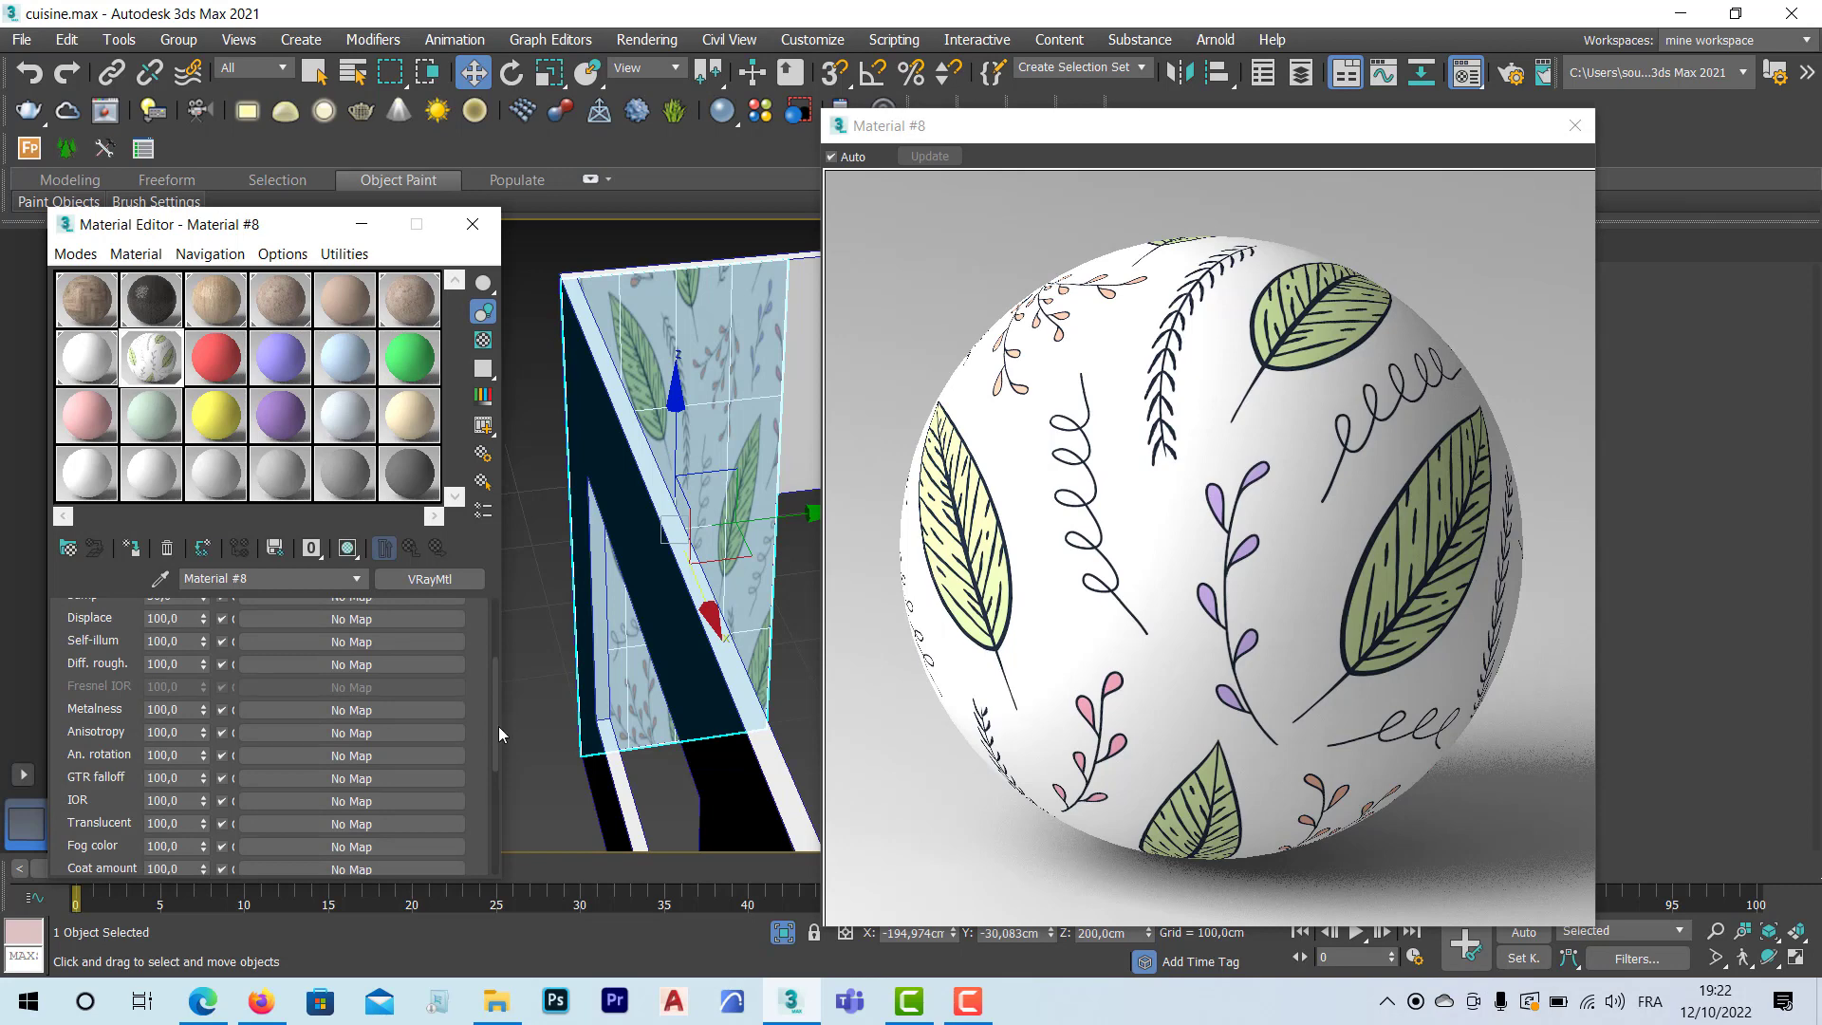
pyautogui.moveTo(496, 731); pyautogui.dragTo(488, 693)
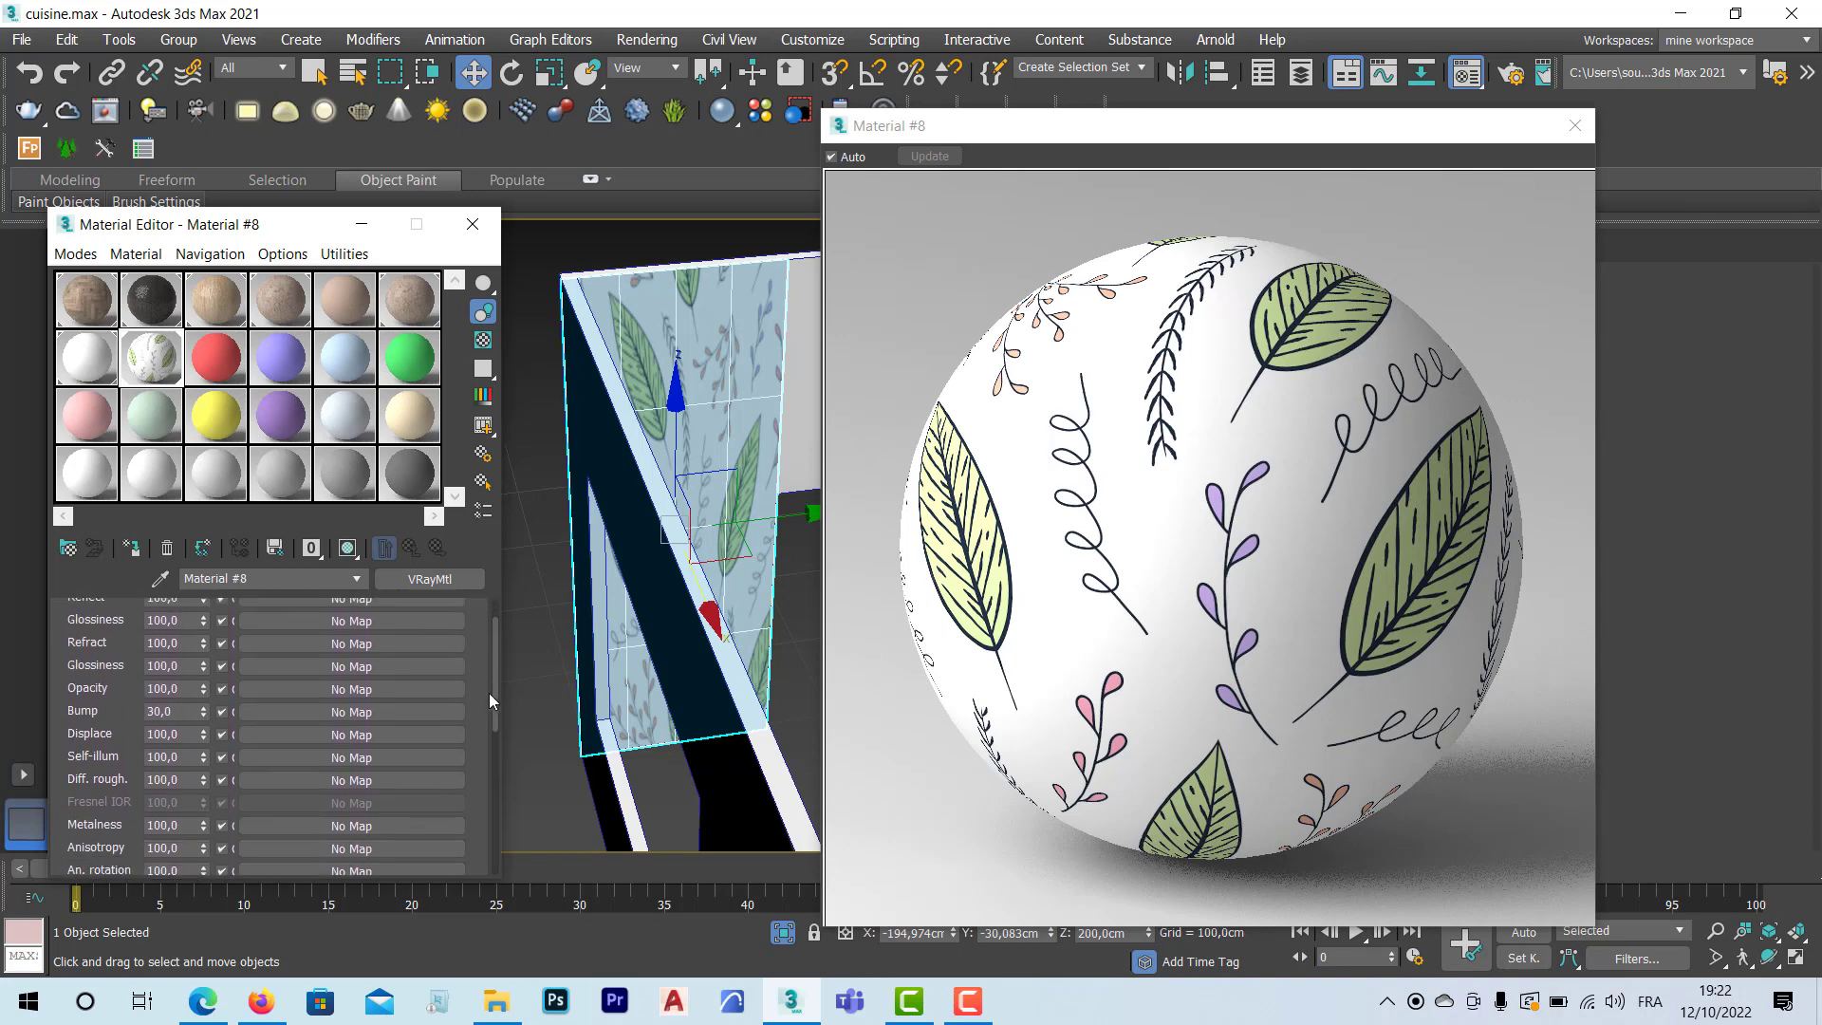
pyautogui.click(298, 716)
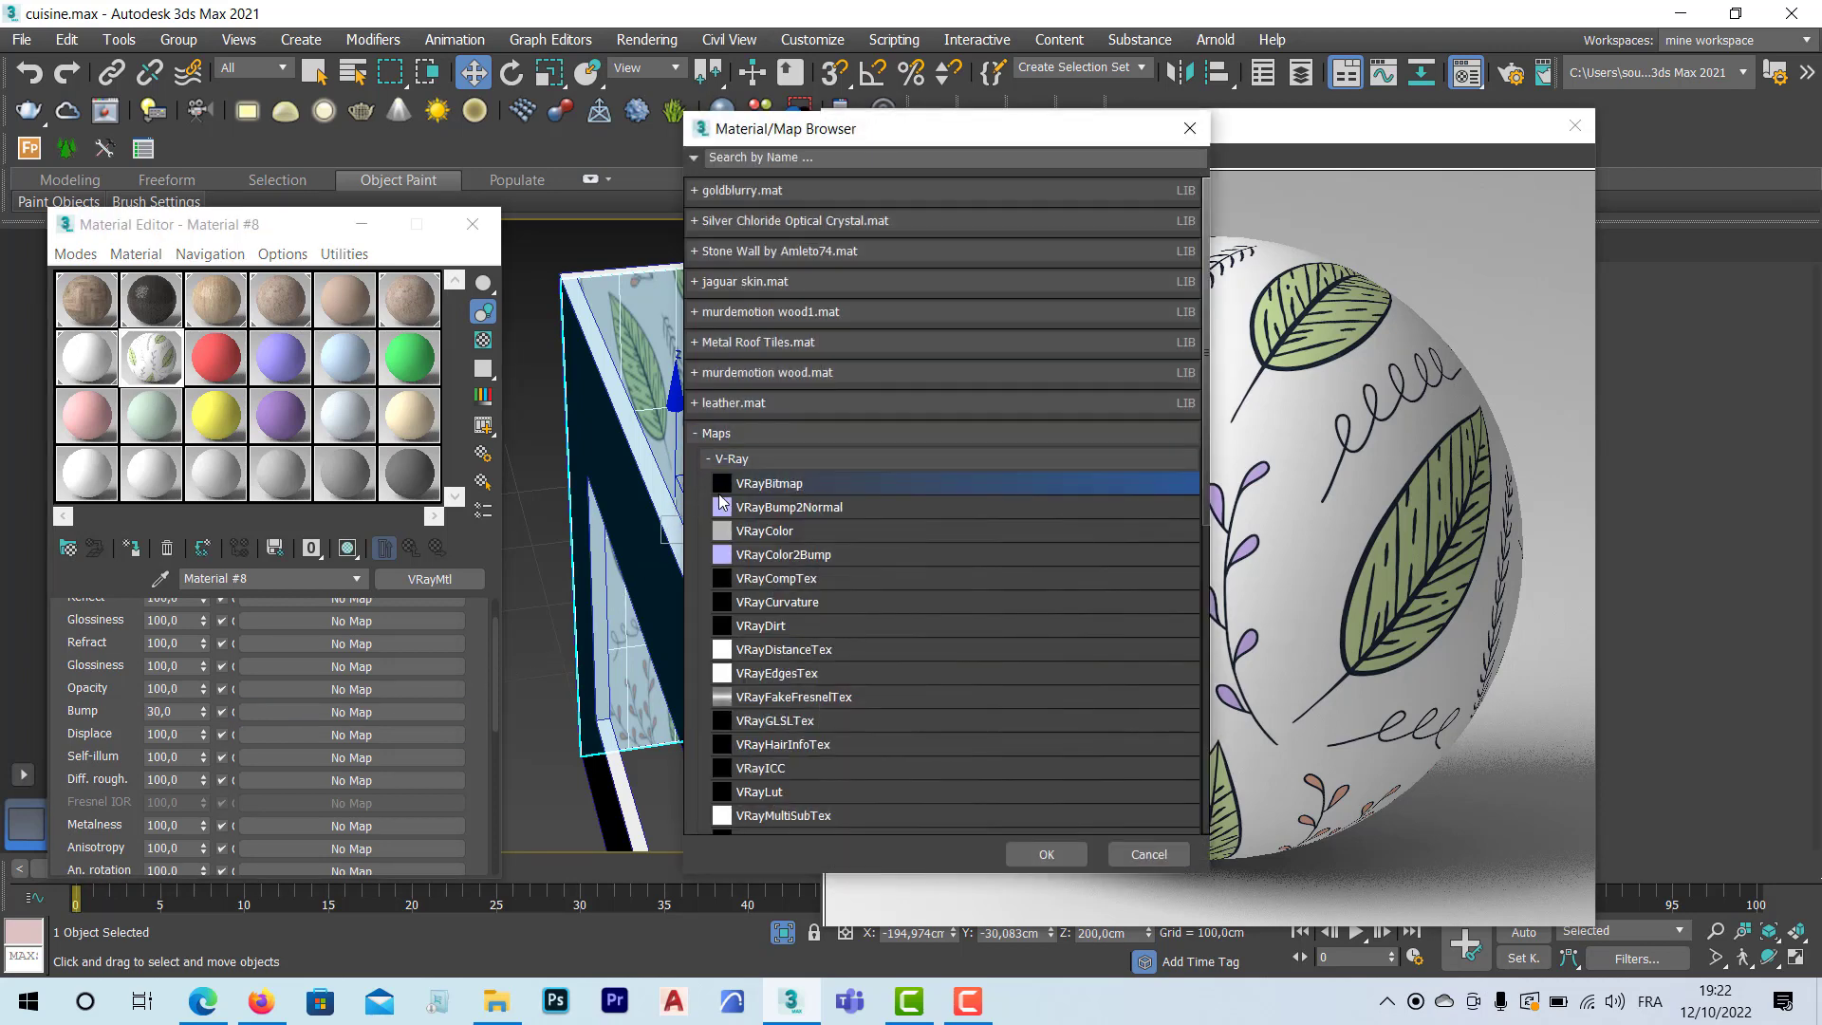
pyautogui.click(1045, 854)
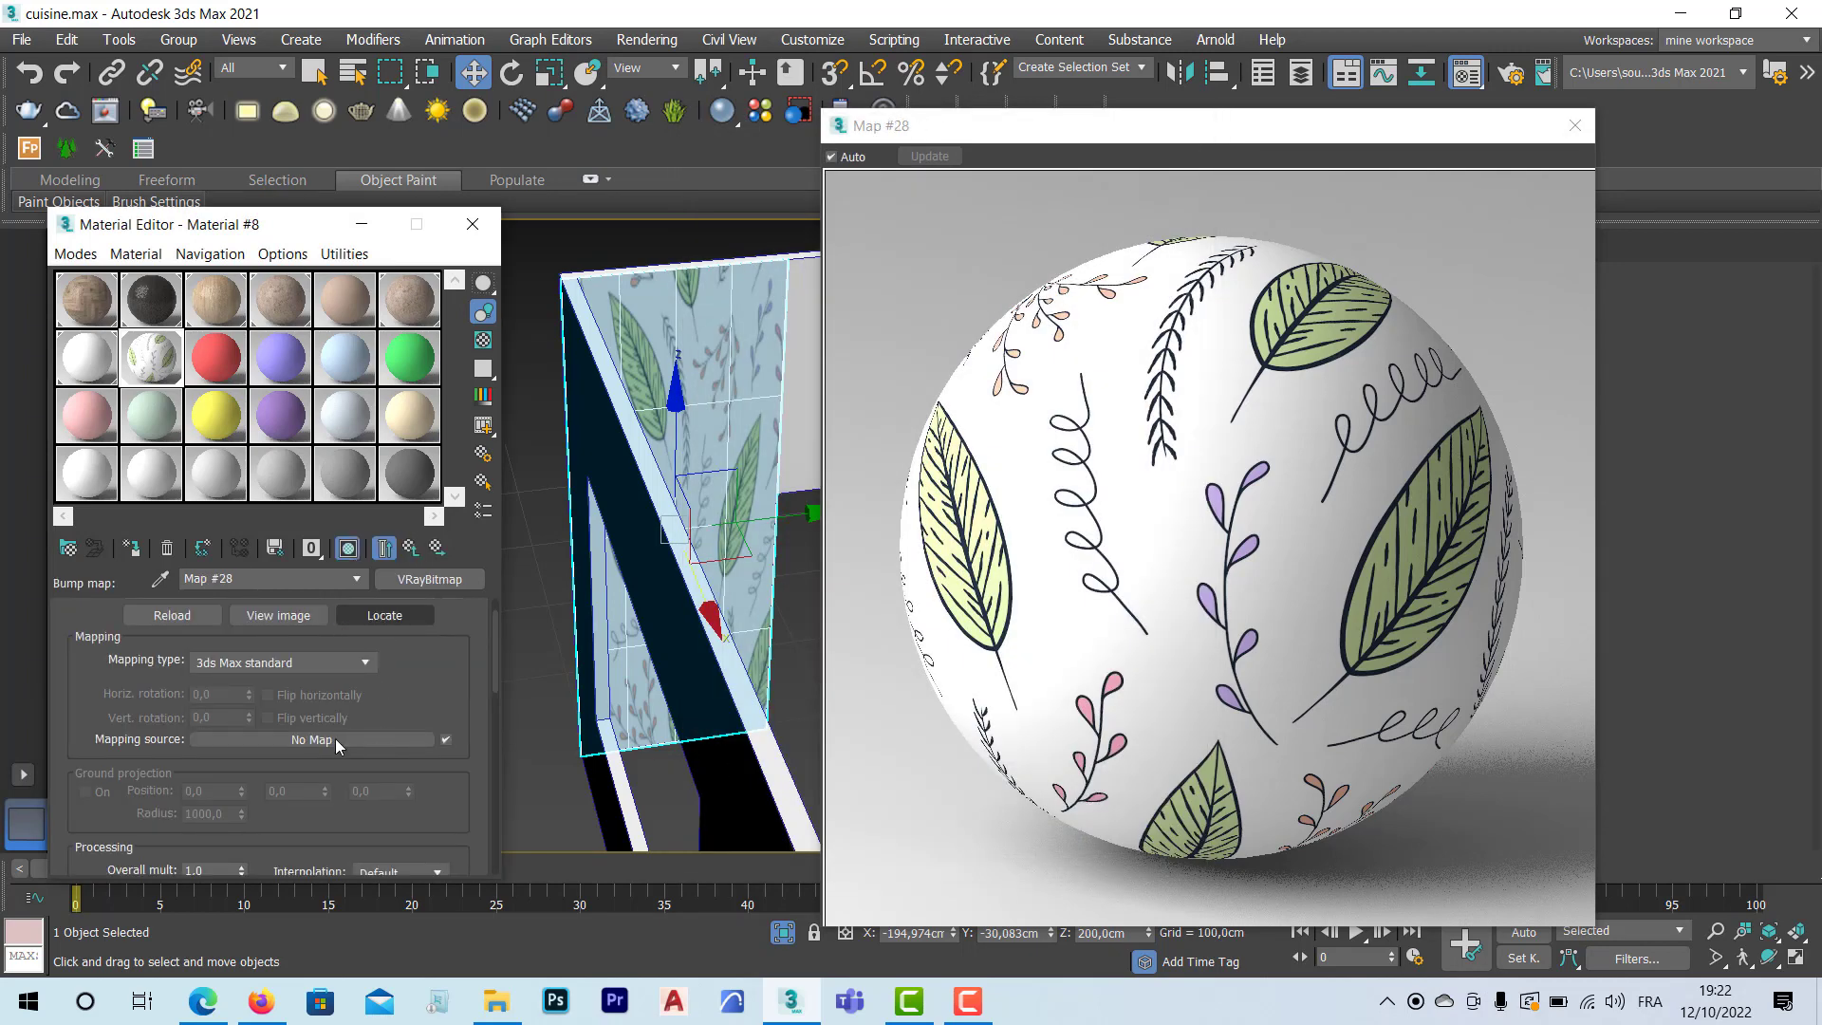
# Step: Load "texture-noir&blanc.jpg" as the image of the bump map
pyautogui.scroll(1, 427, 676)
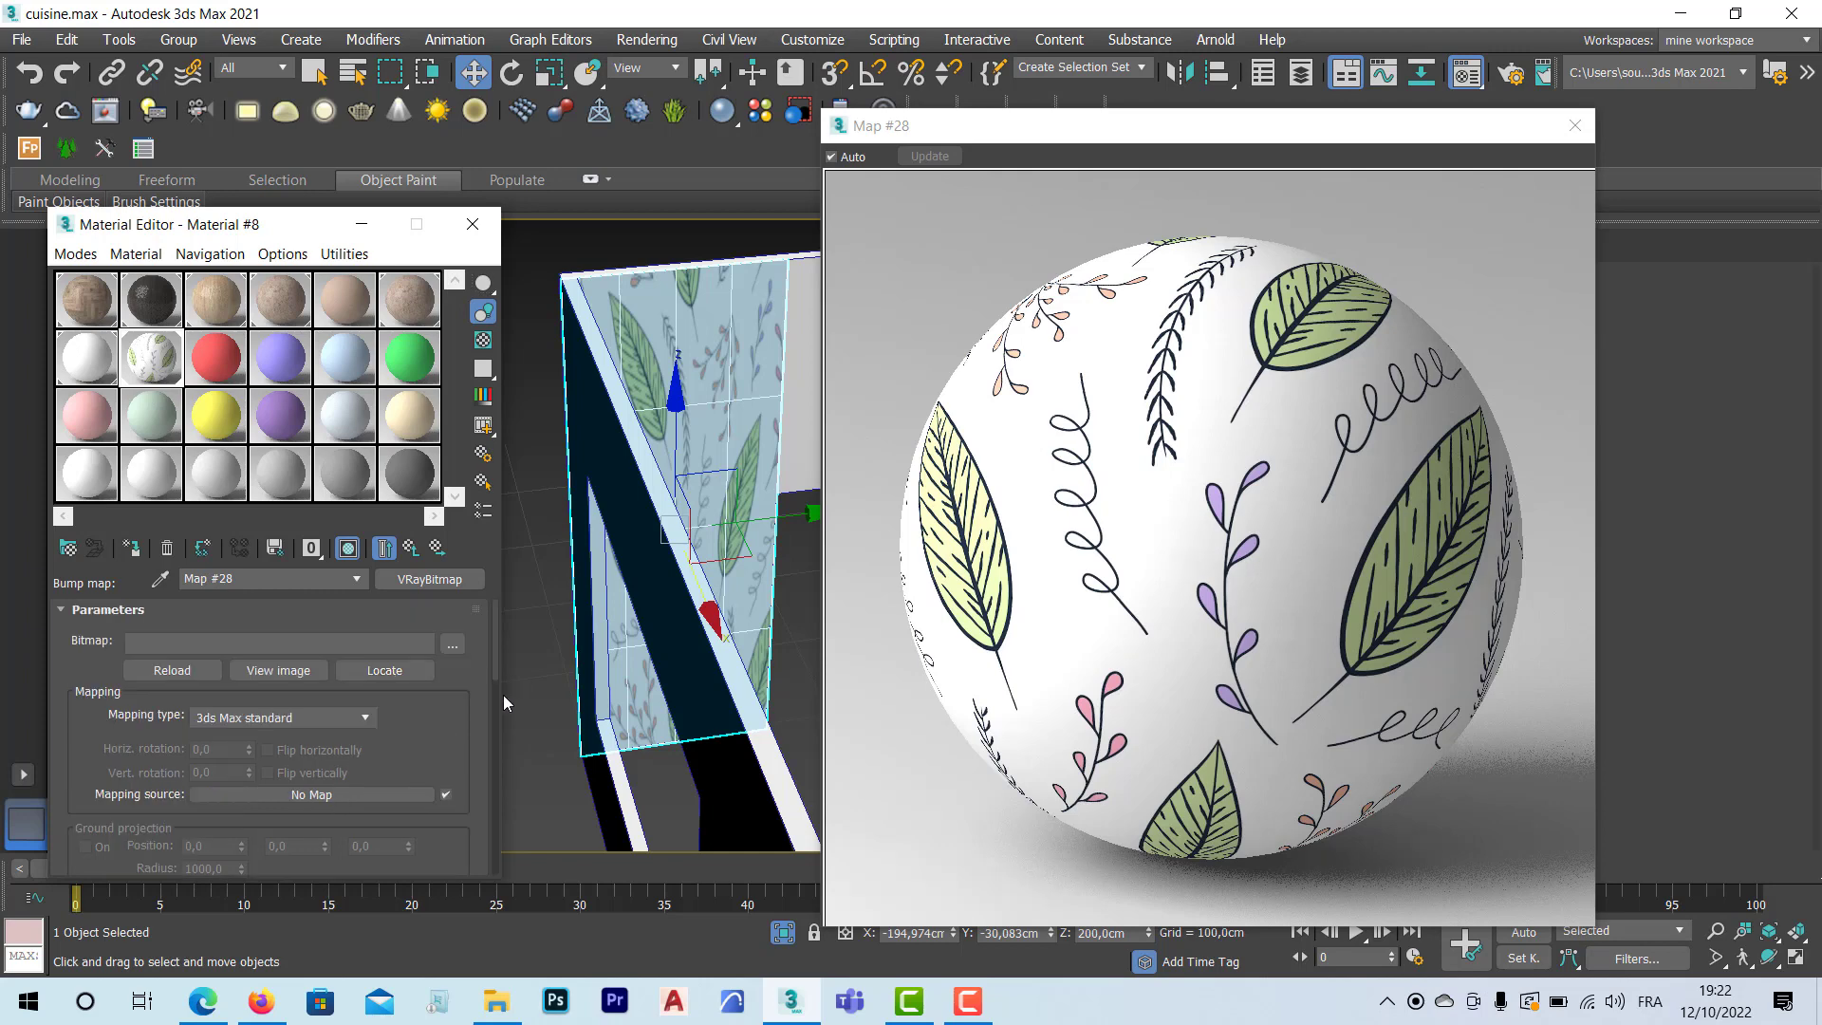
pyautogui.click(454, 642)
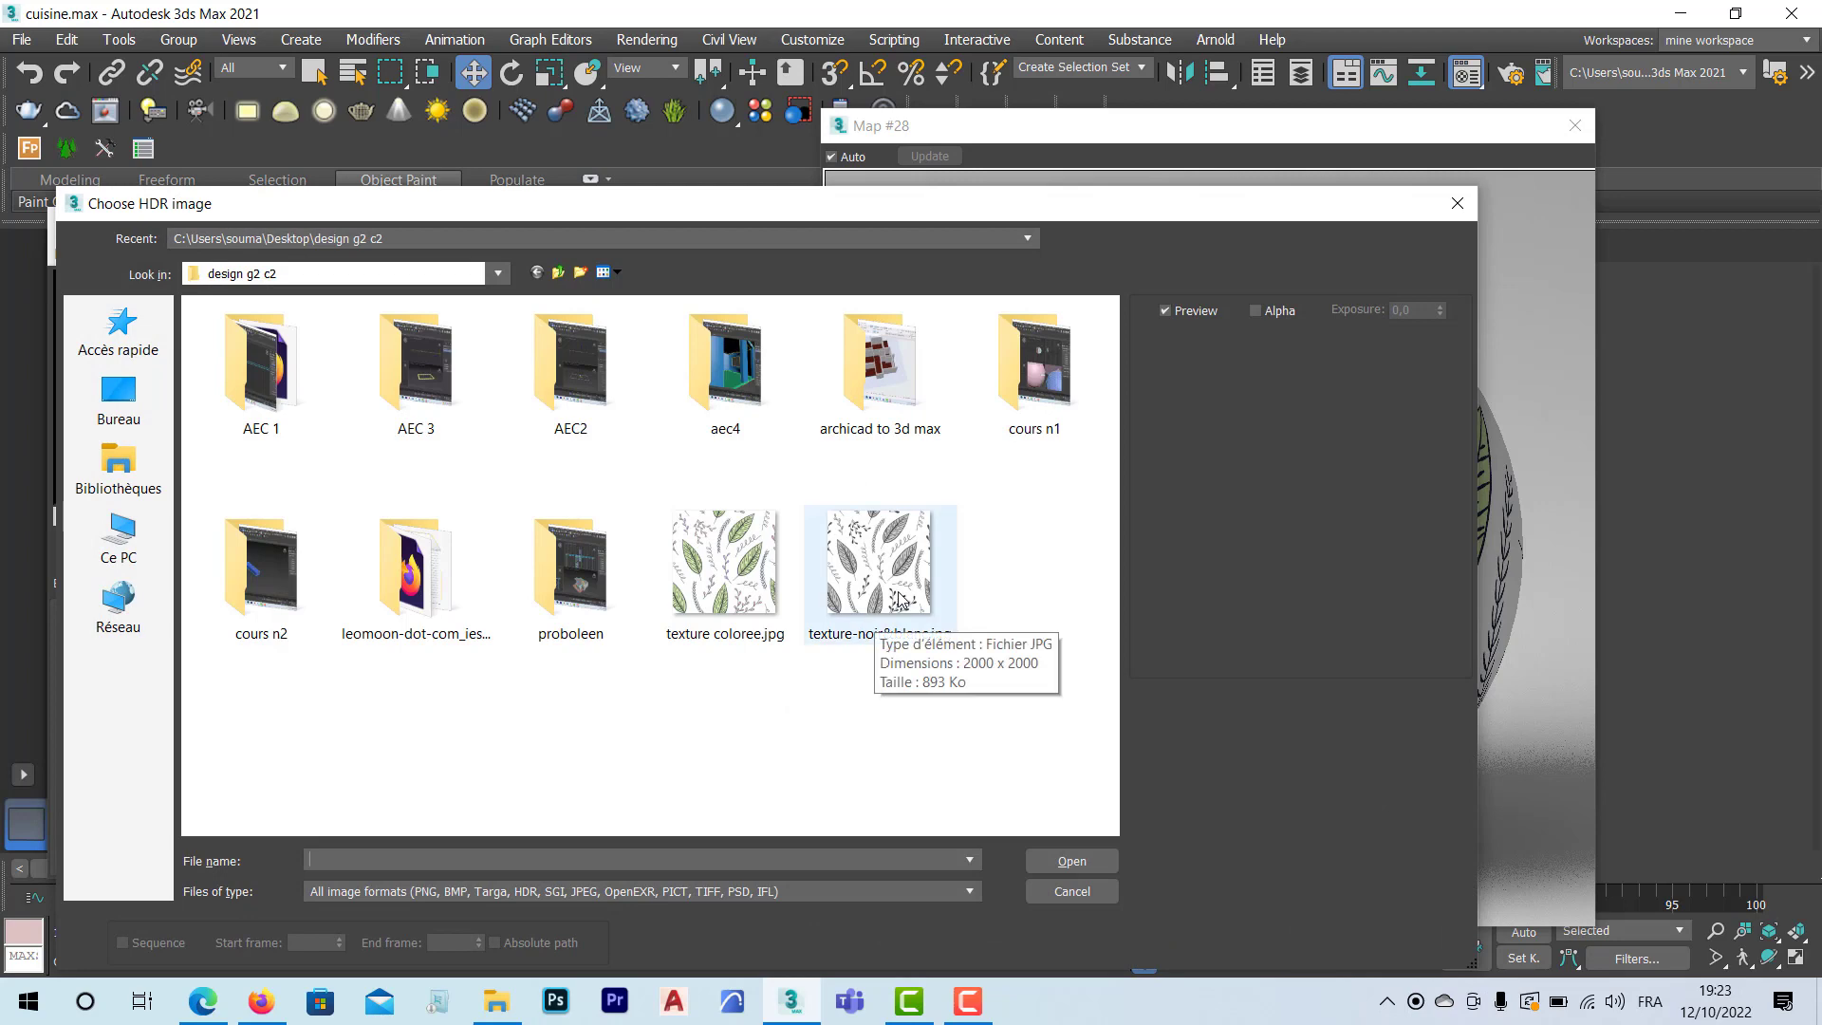
pyautogui.click(900, 600)
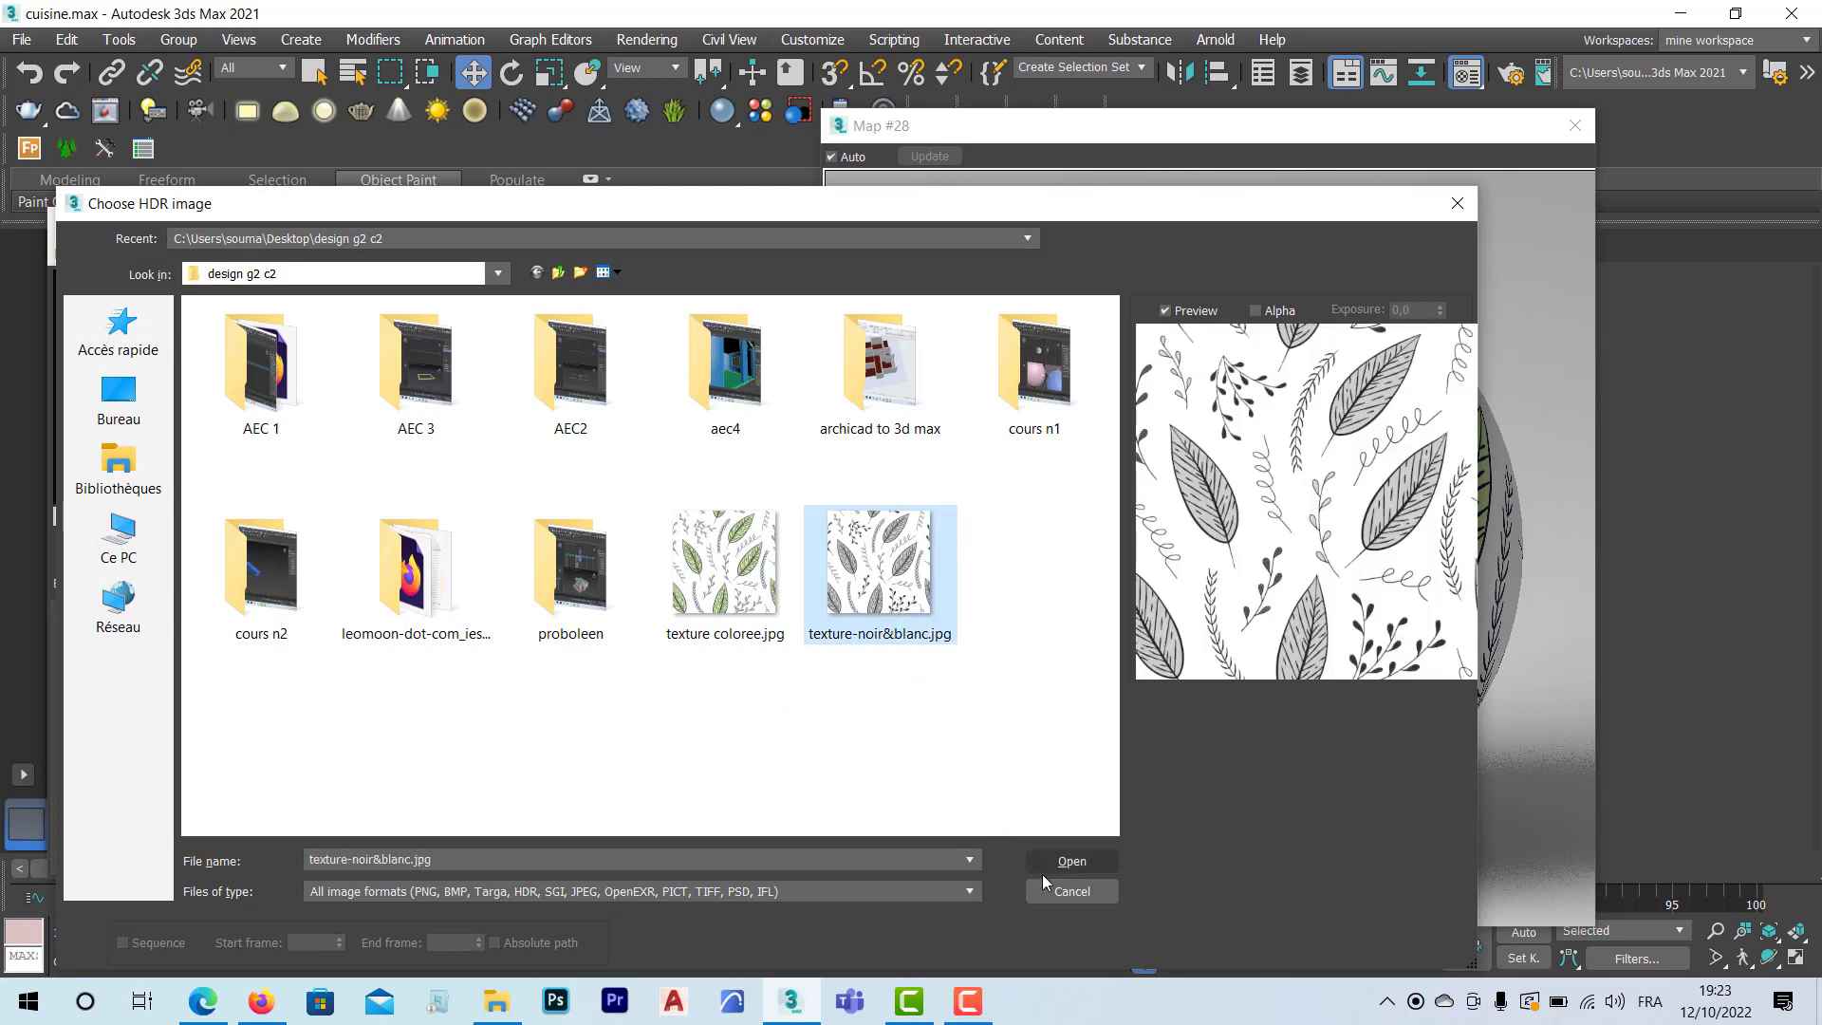
pyautogui.click(1069, 862)
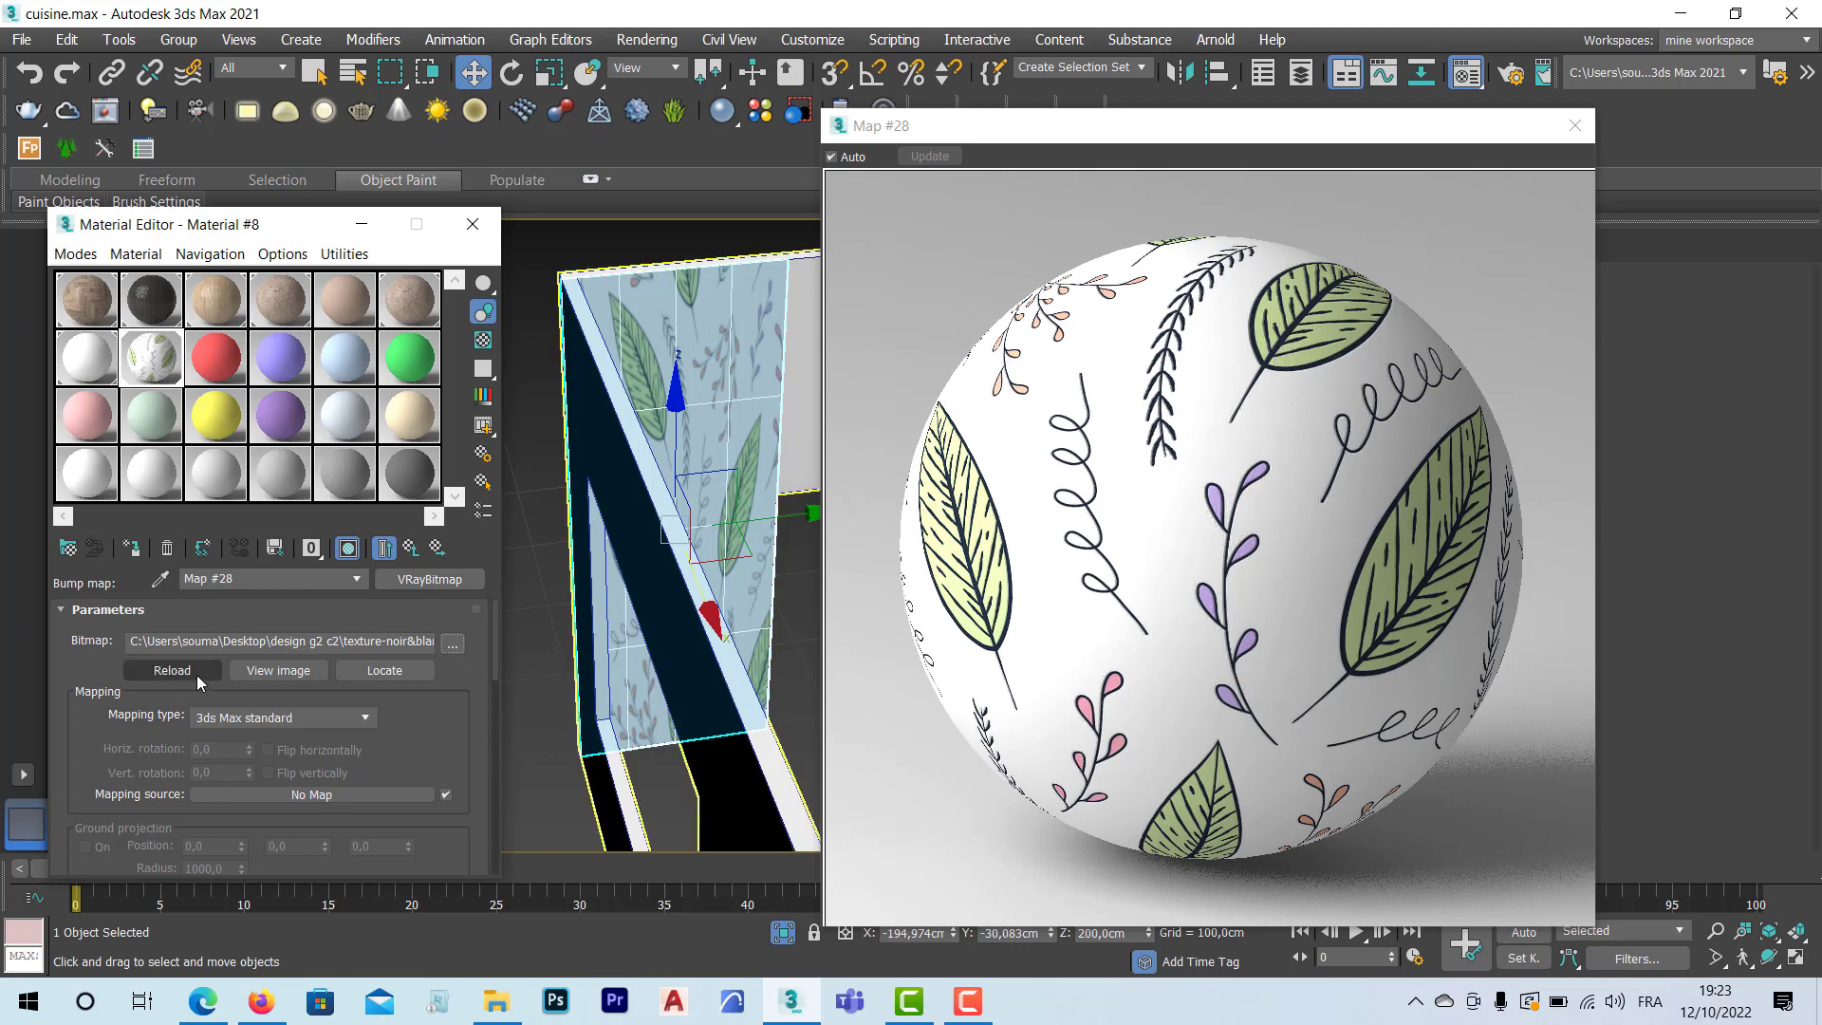
# Step: Set the floral material's Bump amount to 50, and close the enlarged sample preview and the Material Editor
pyautogui.click(413, 551)
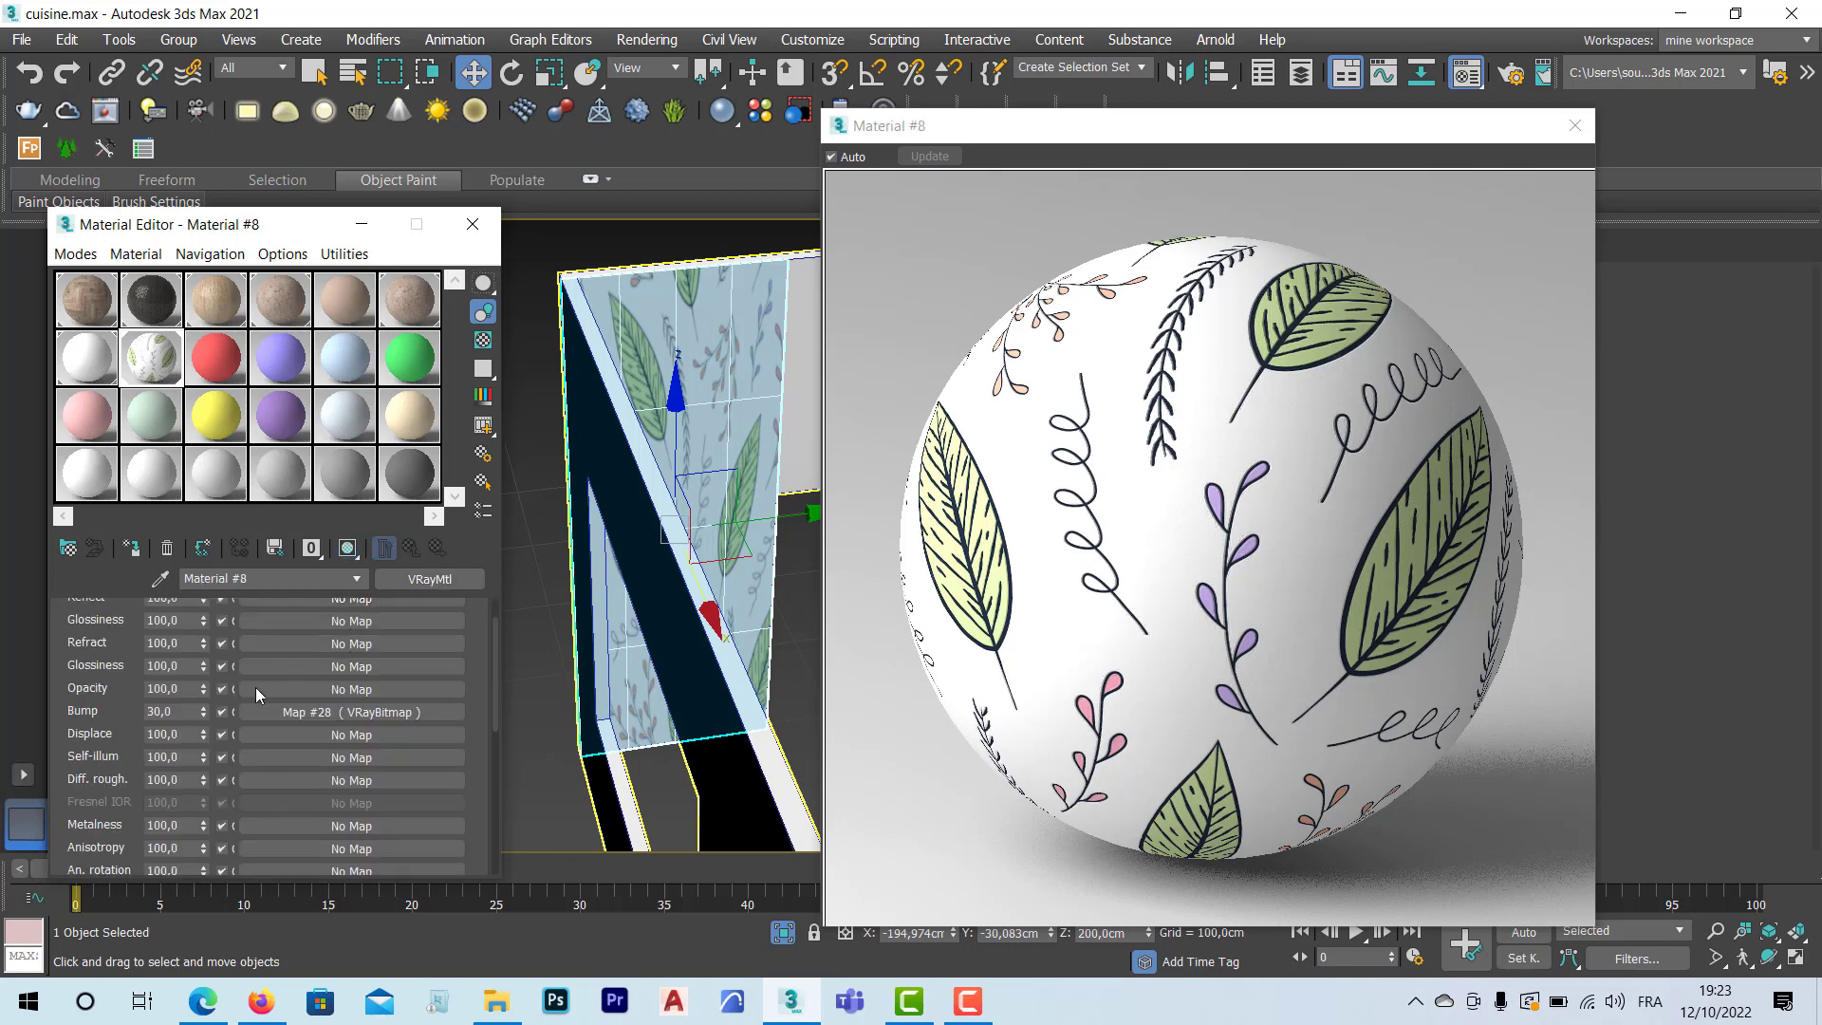
pyautogui.scroll(-1, 193, 776)
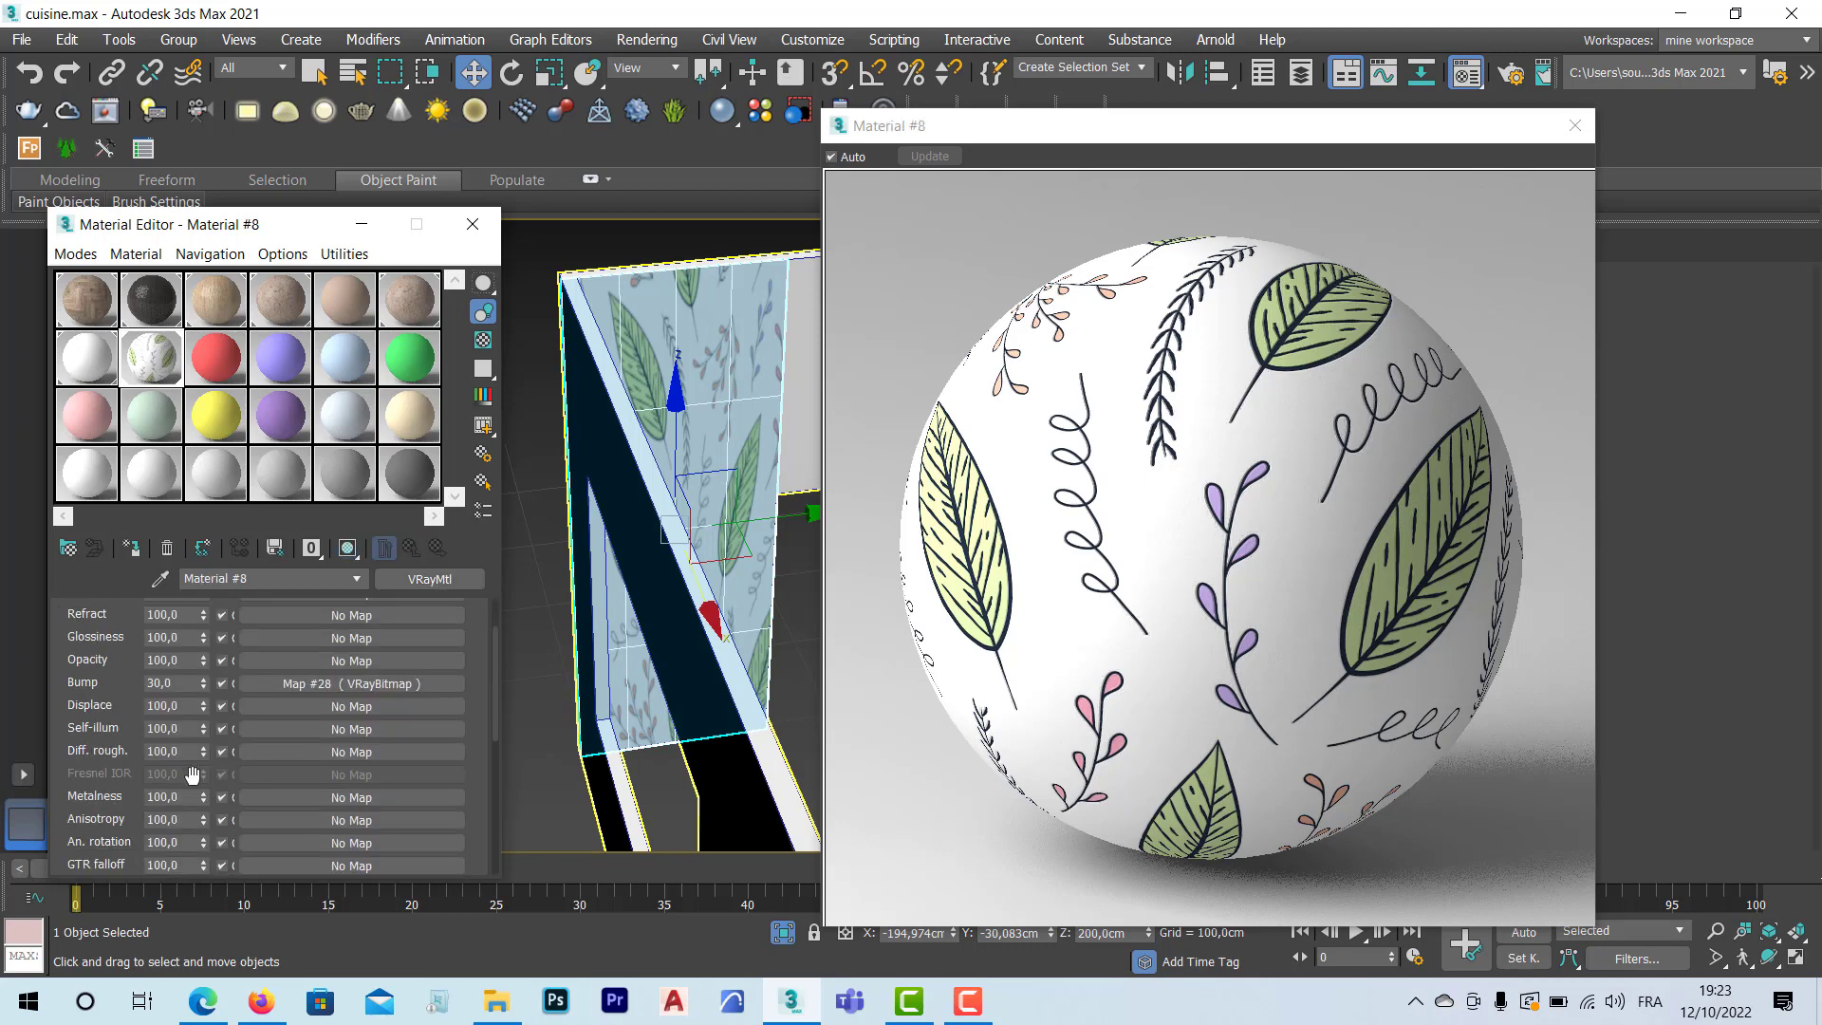
pyautogui.click(173, 683)
pyautogui.press('Return')
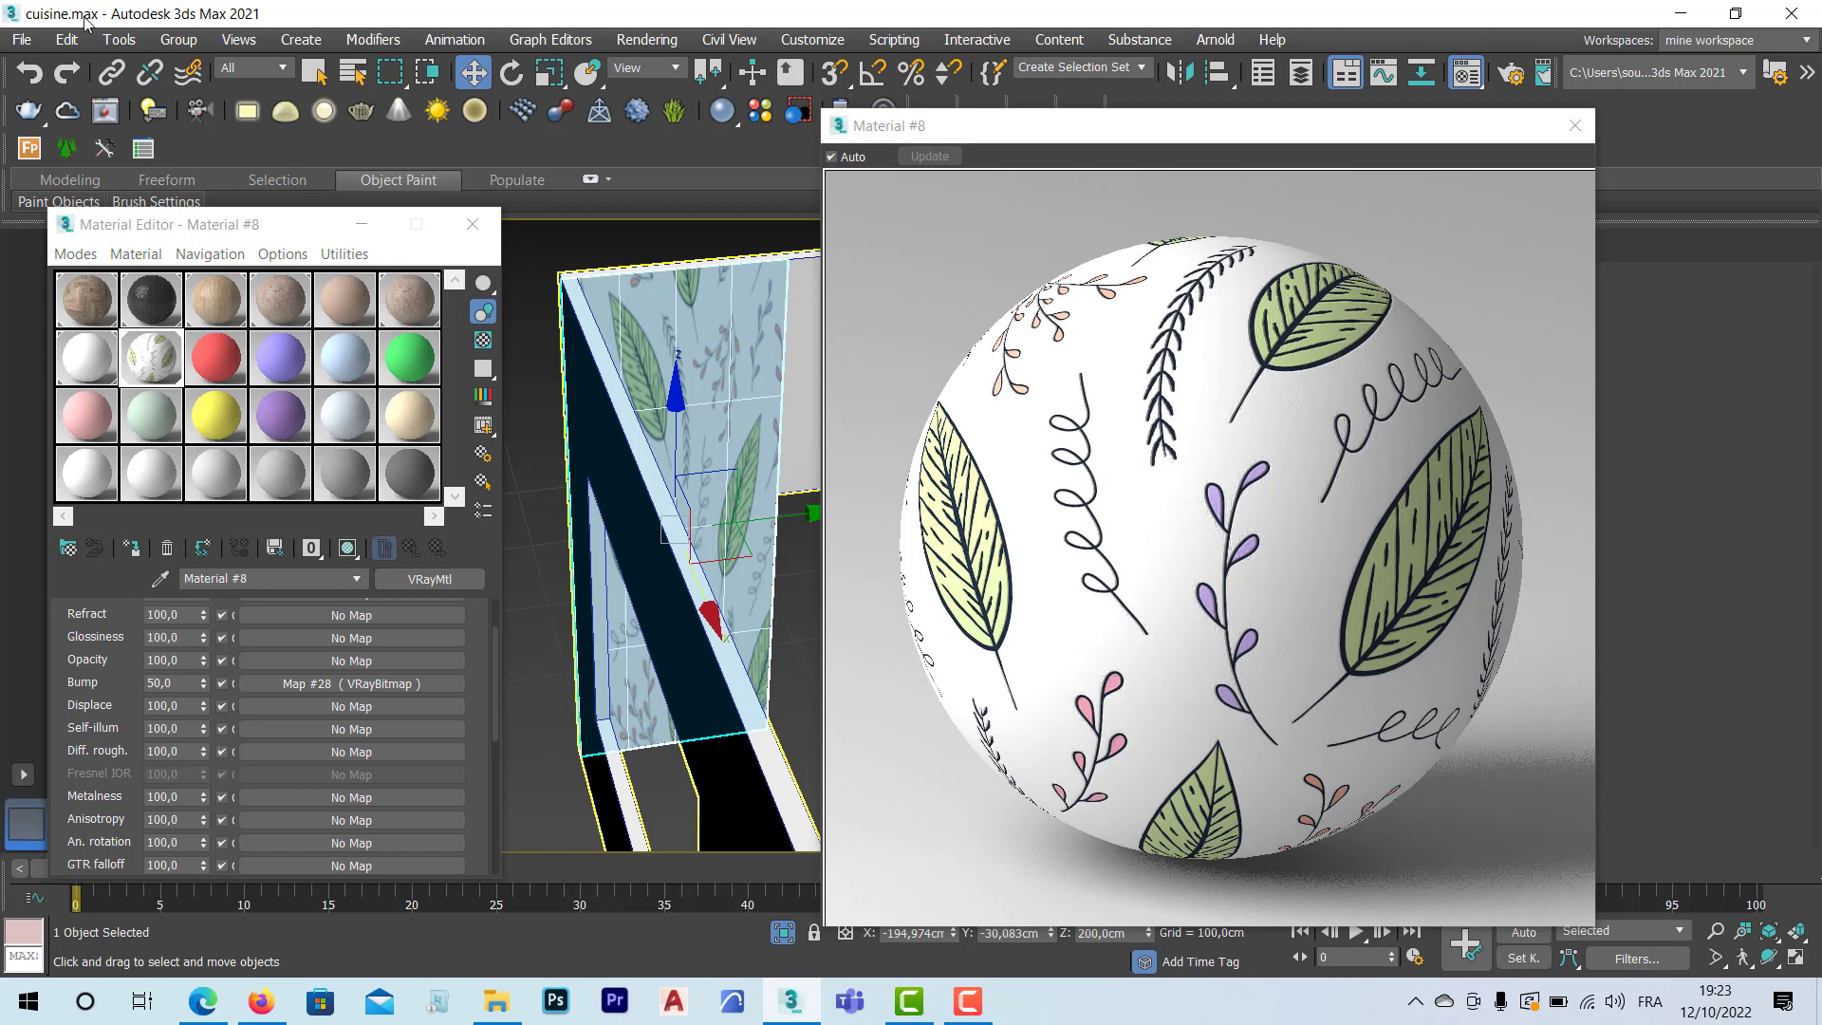
pyautogui.click(1572, 127)
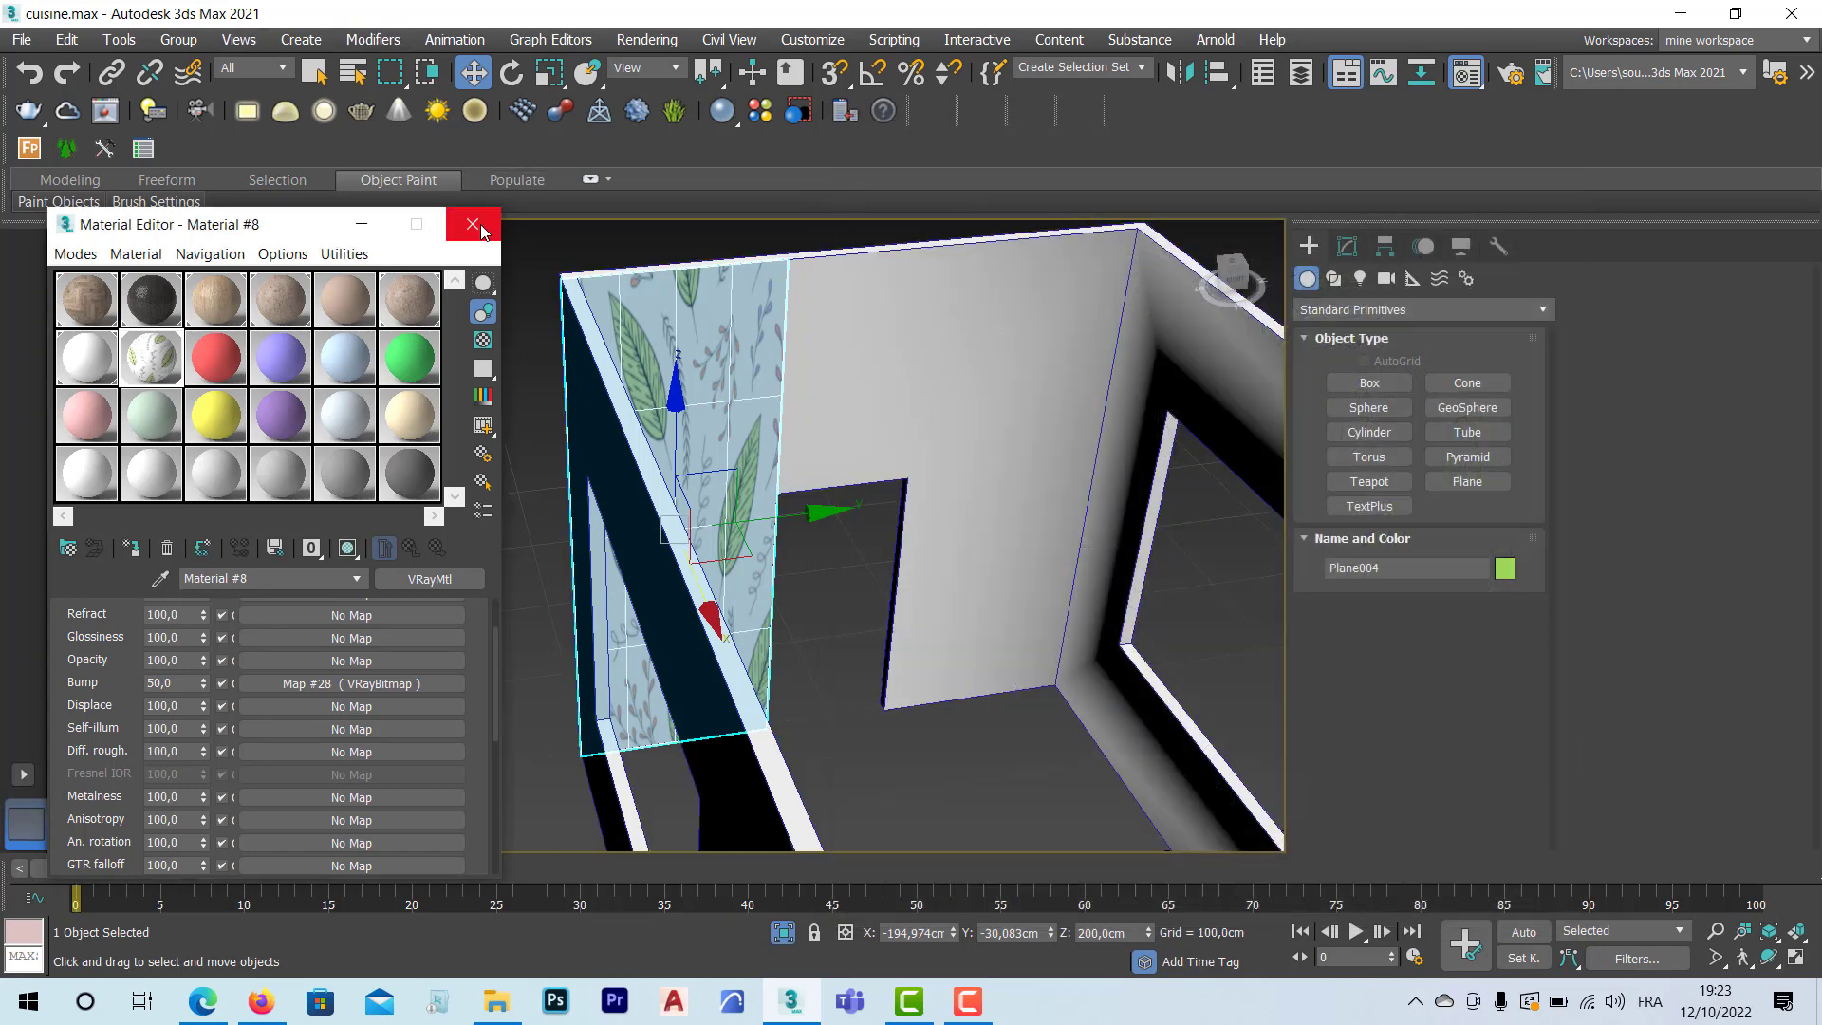
pyautogui.click(480, 230)
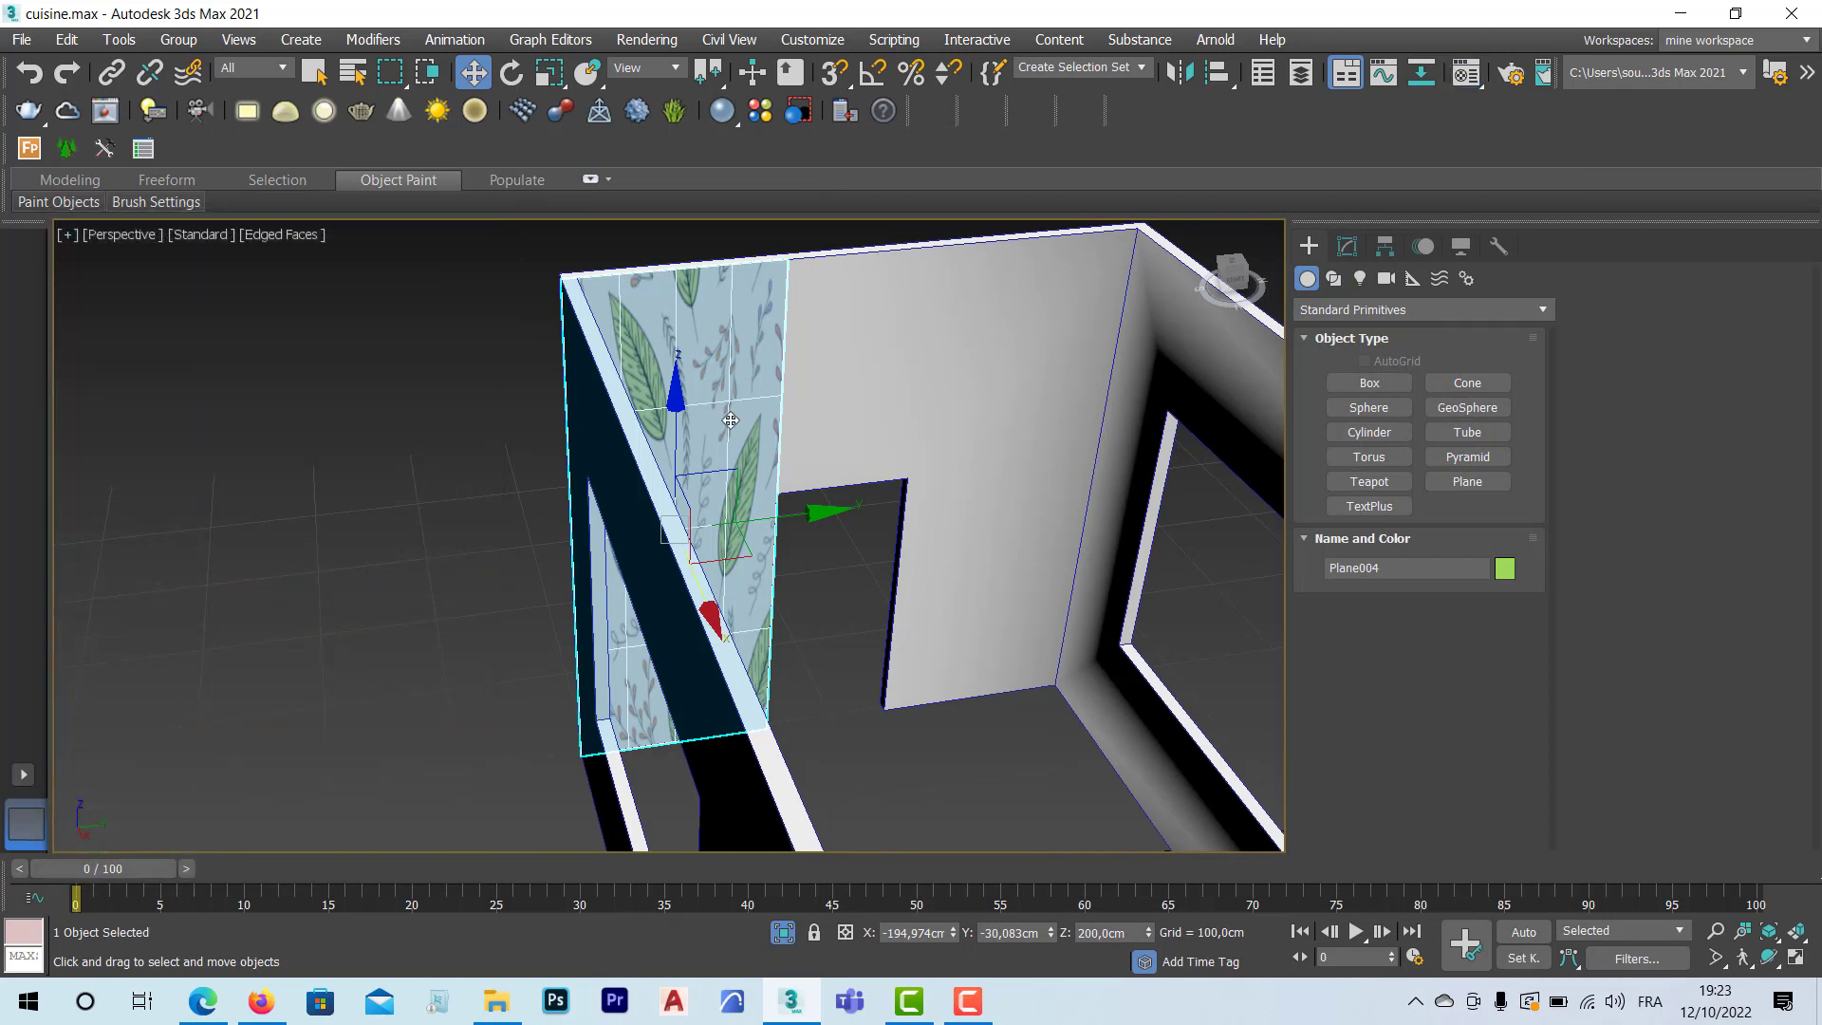
# Step: Add a UVW Map modifier to the floral plane on the back wall
pyautogui.keyDown('alt'); pyautogui.moveTo(745, 469); pyautogui.dragTo(696, 452, button='middle'); pyautogui.keyUp('alt')
pyautogui.click(846, 692)
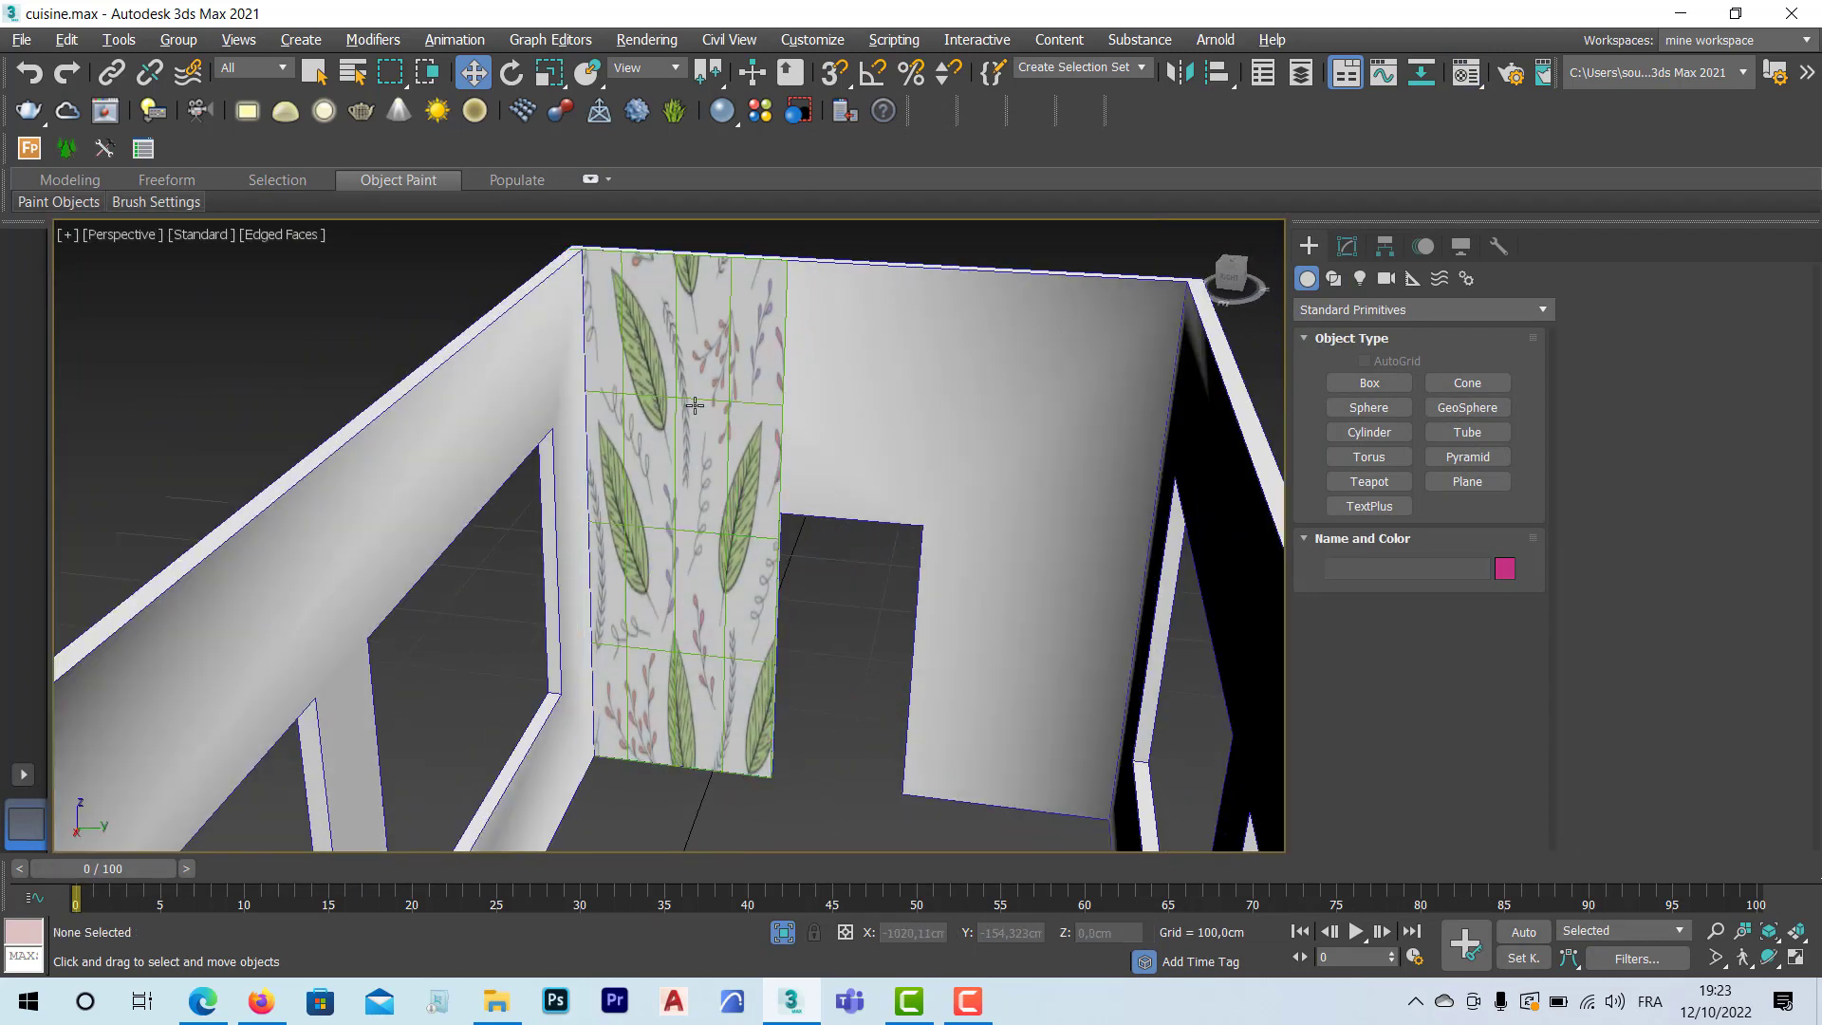
pyautogui.click(684, 468)
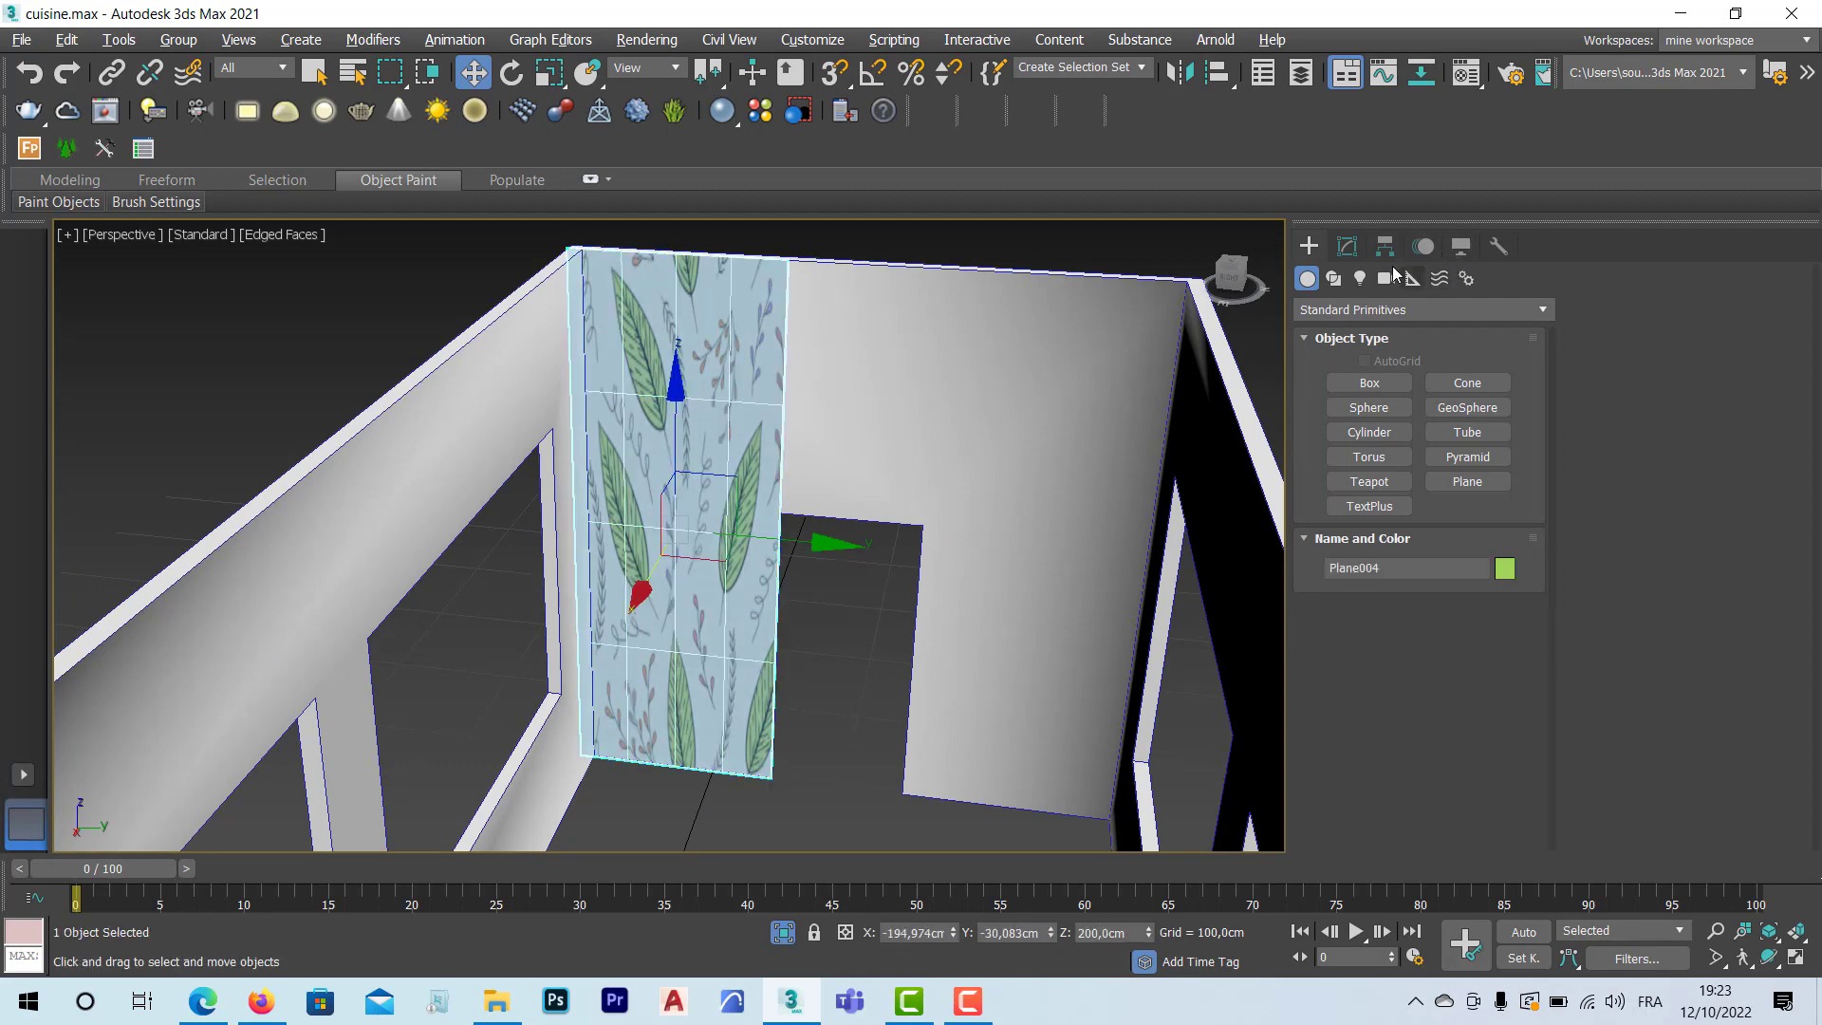
pyautogui.click(1479, 305)
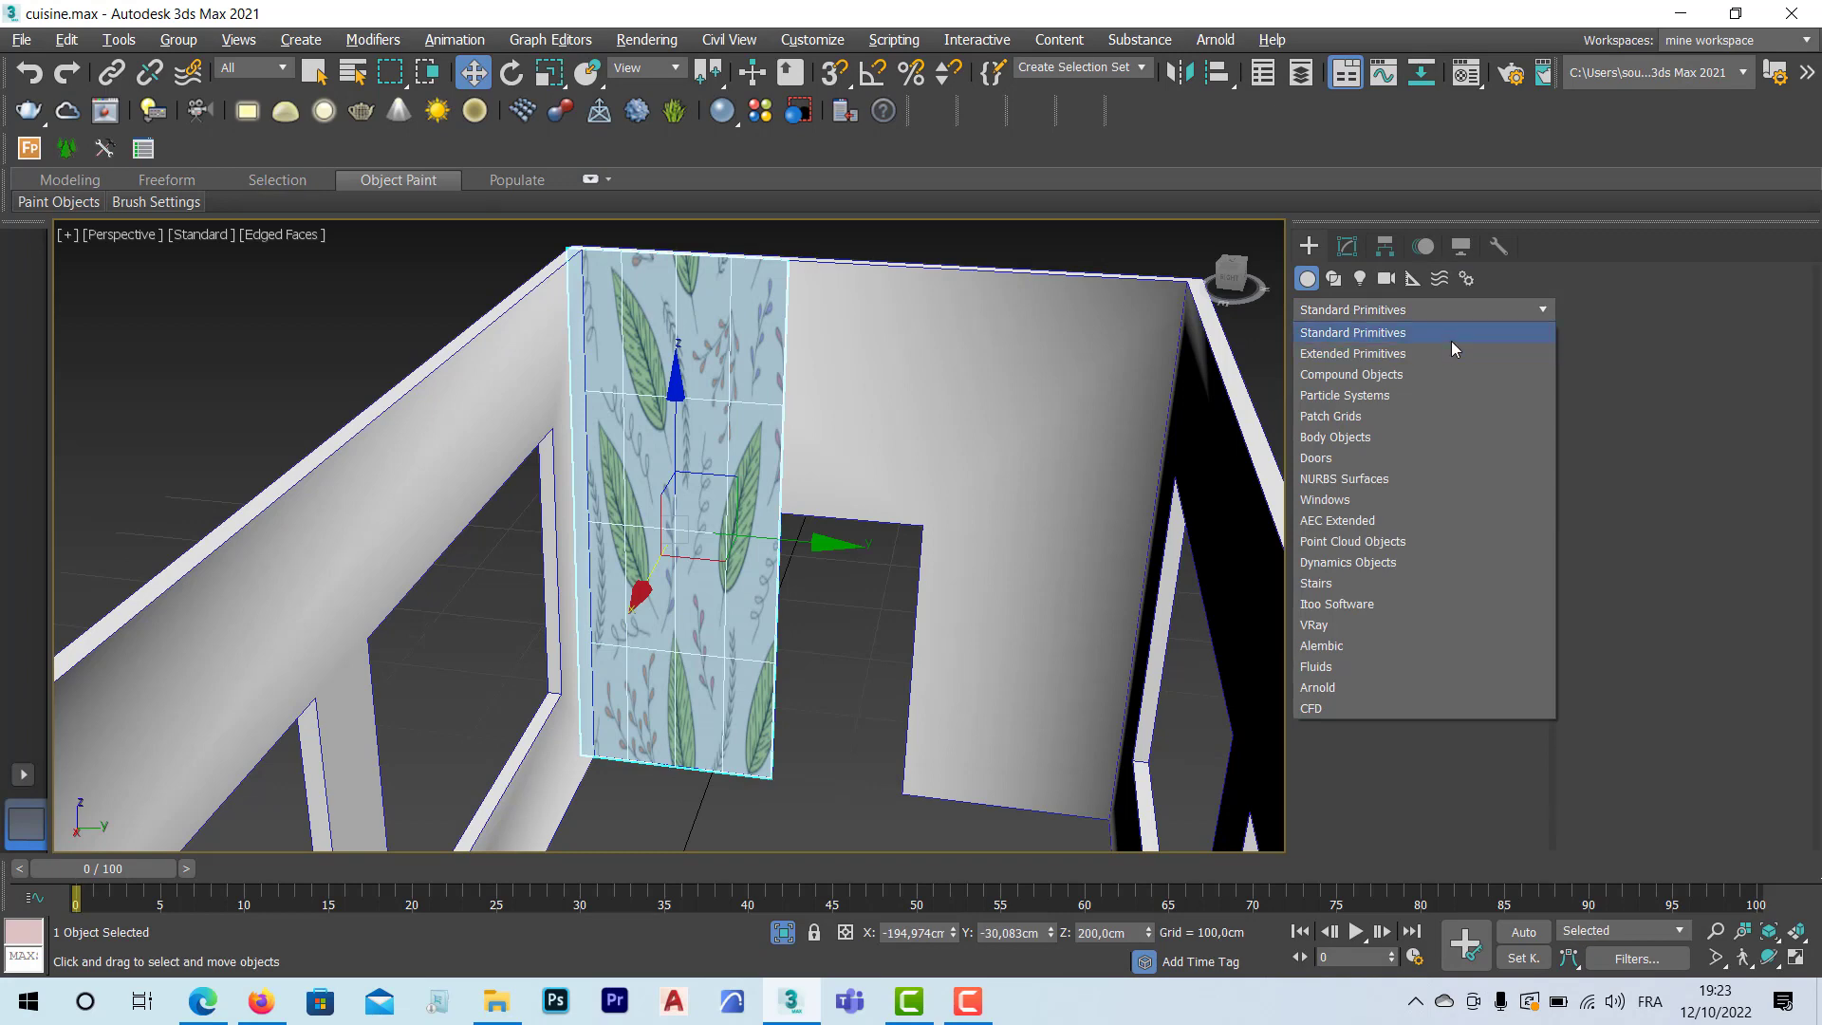
pyautogui.click(1348, 247)
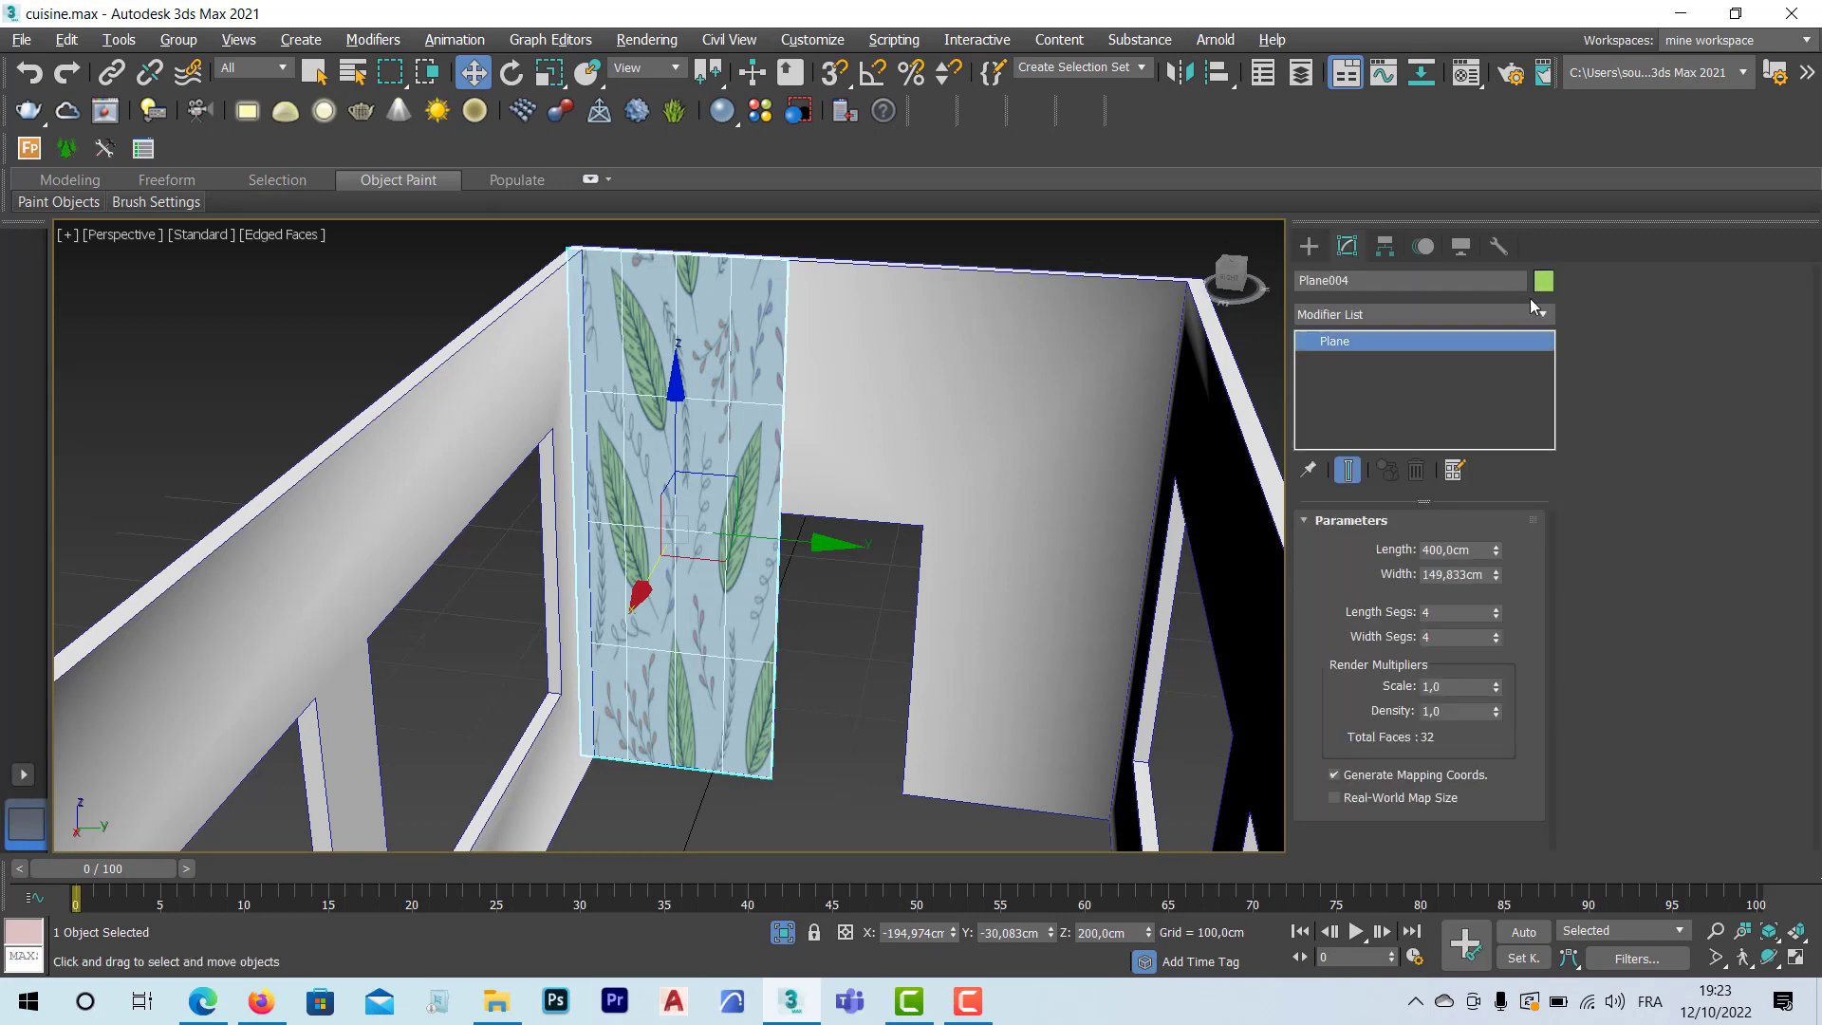
pyautogui.click(1534, 315)
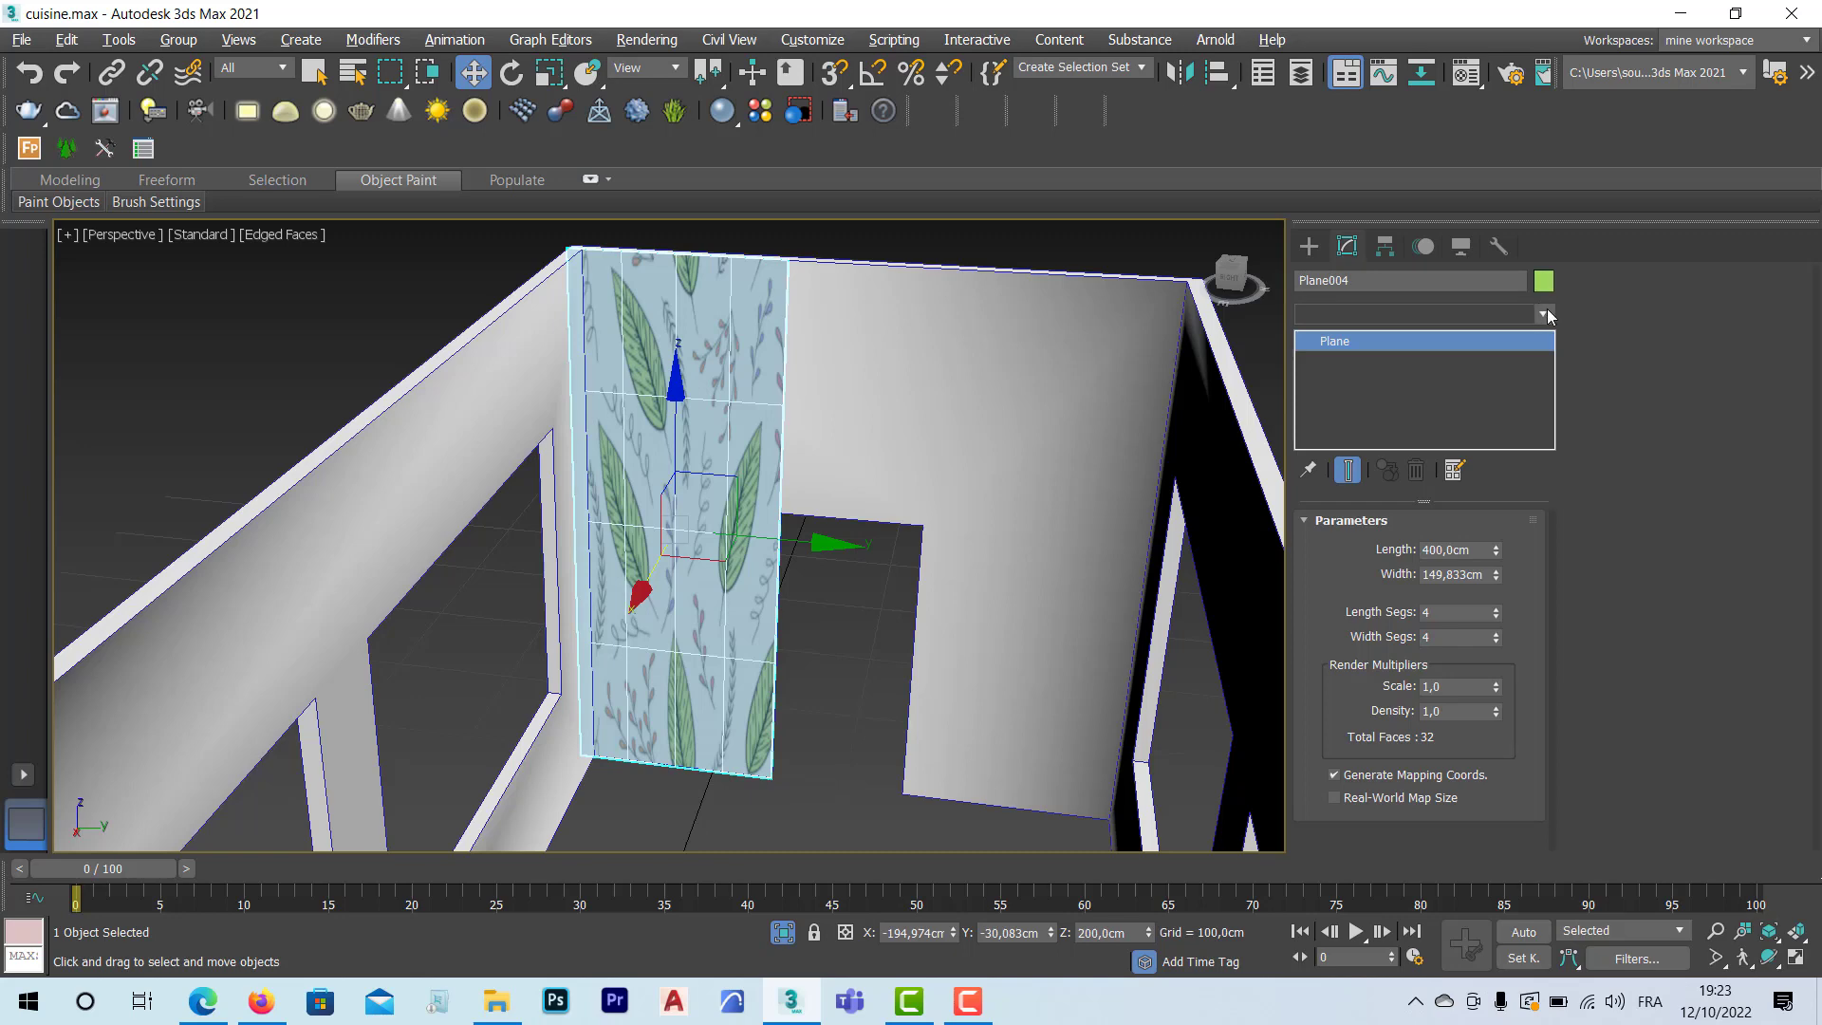
pyautogui.click(1547, 313)
pyautogui.click(1544, 322)
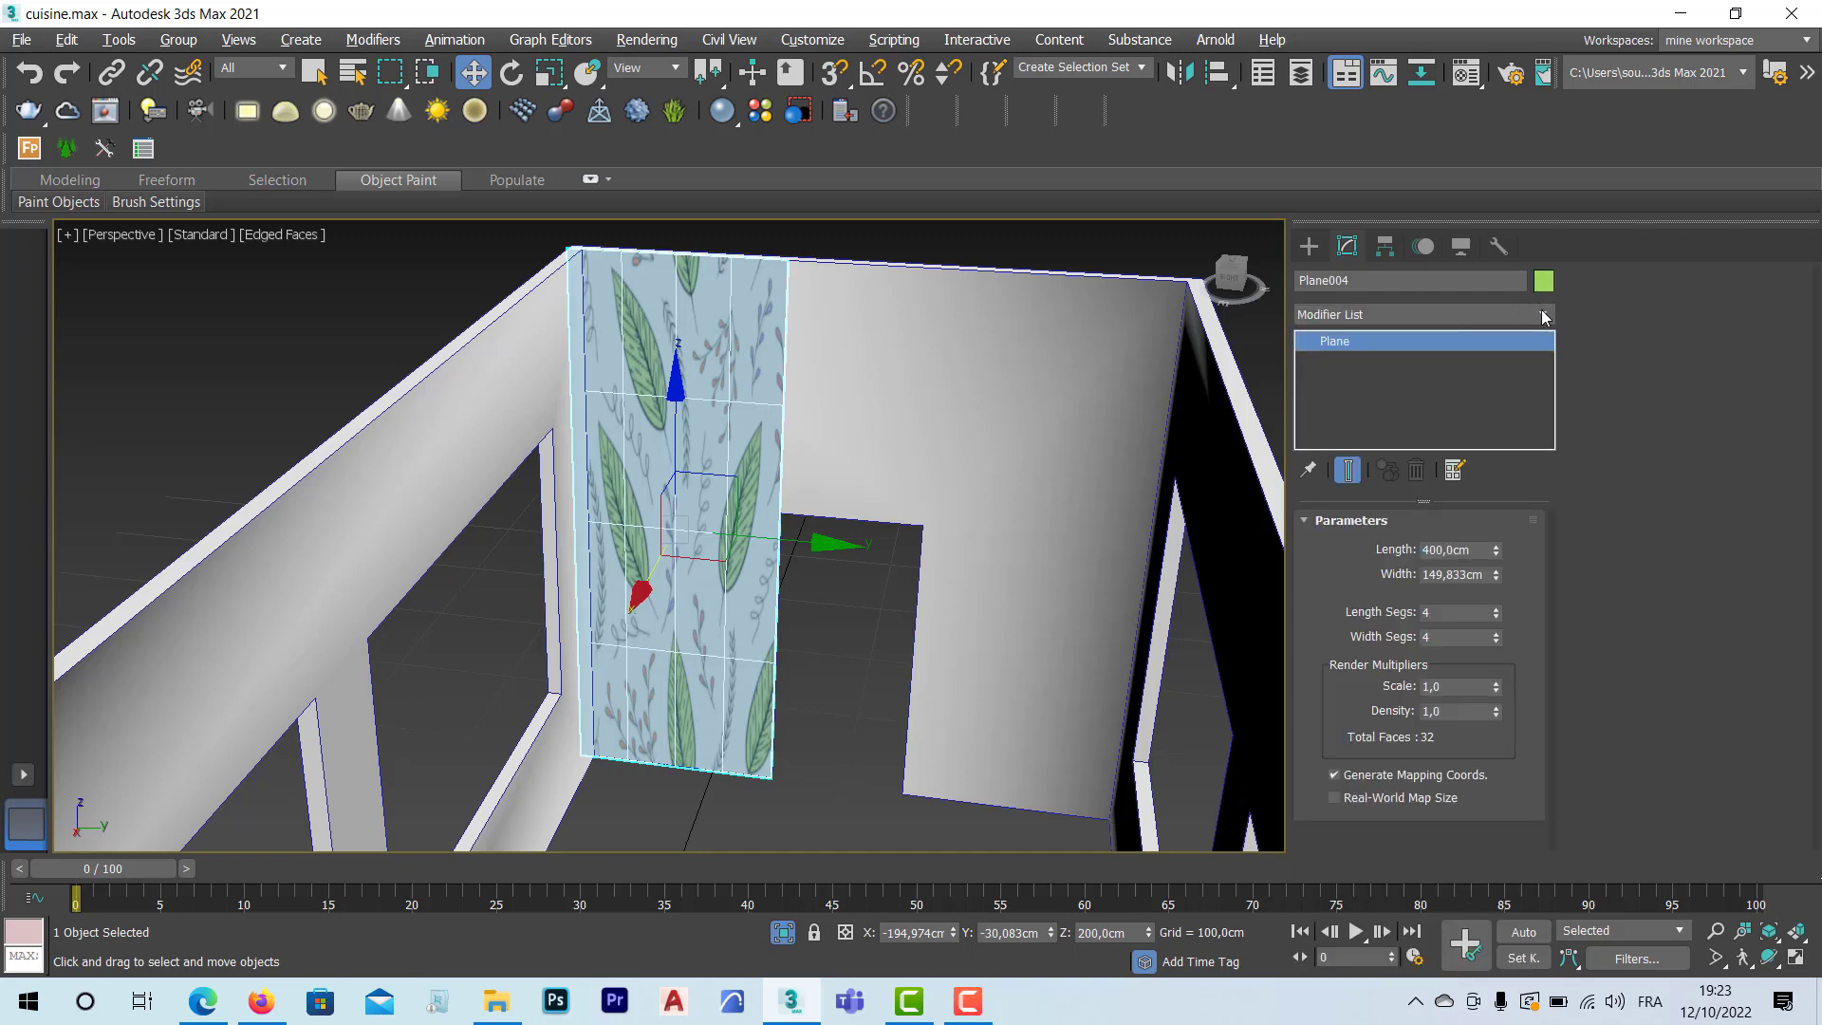
pyautogui.click(1542, 314)
pyautogui.write('uv')
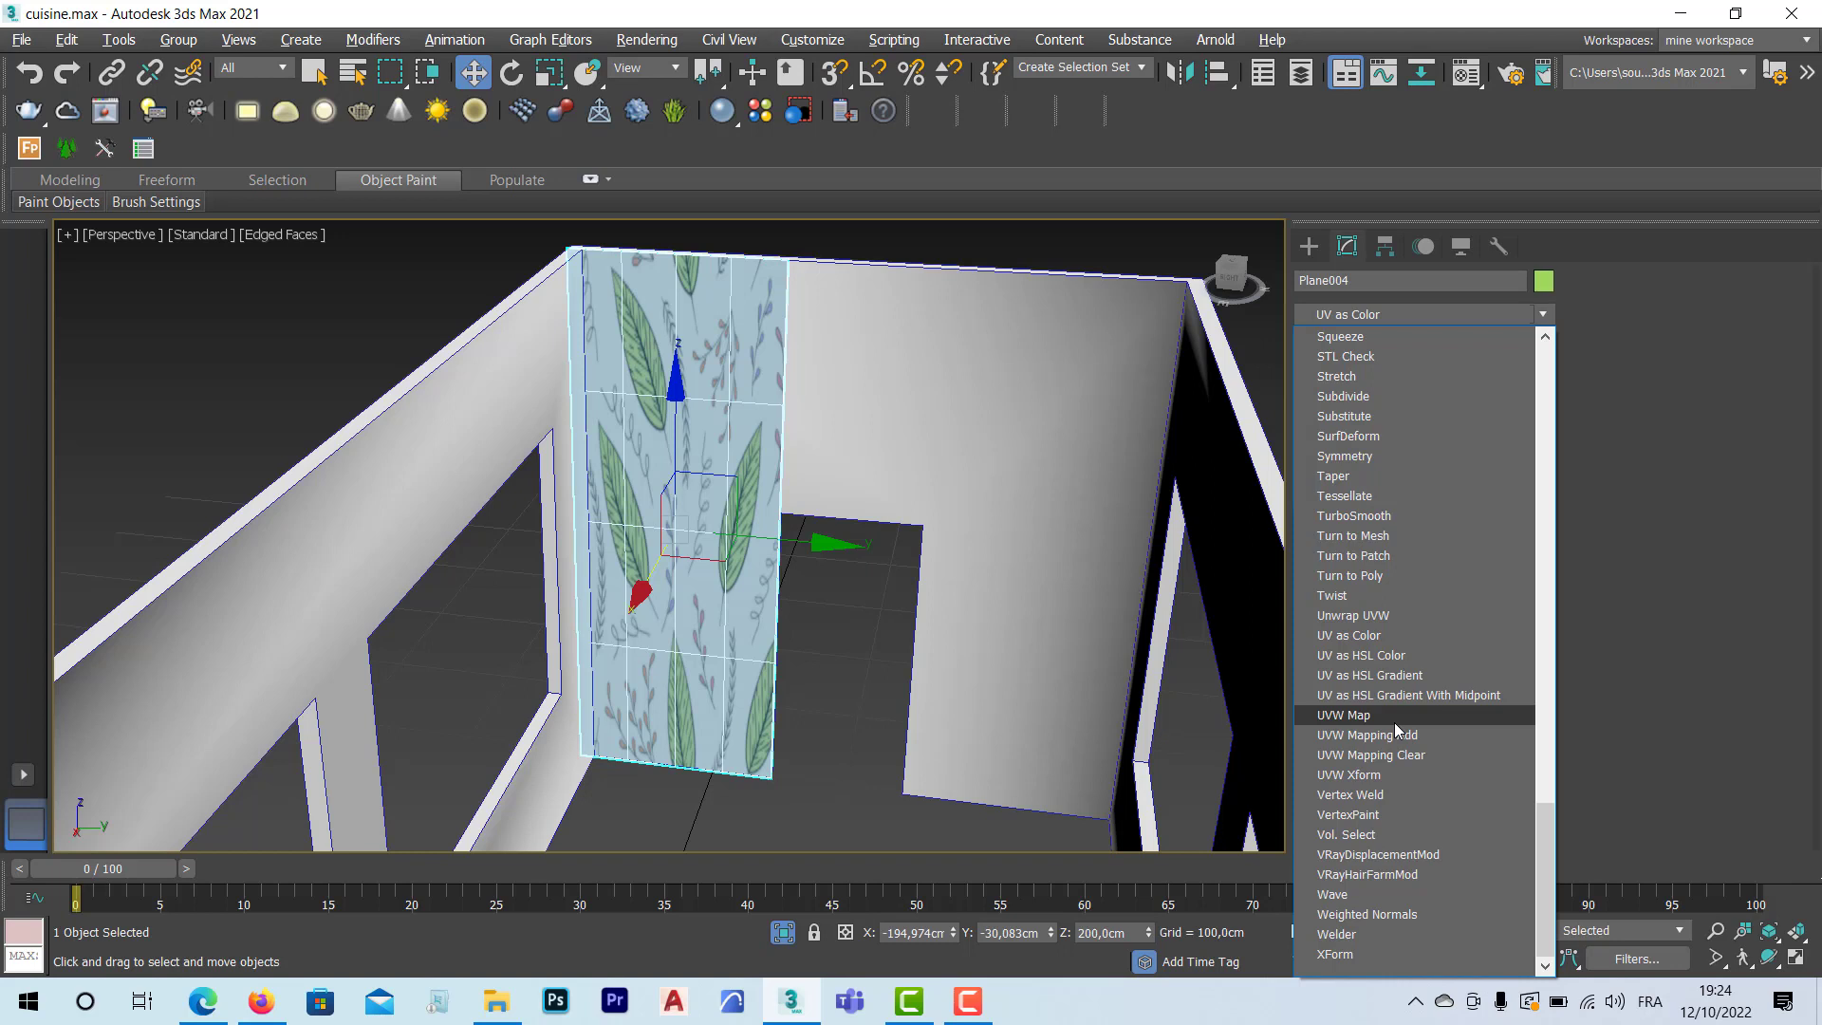
pyautogui.click(1393, 718)
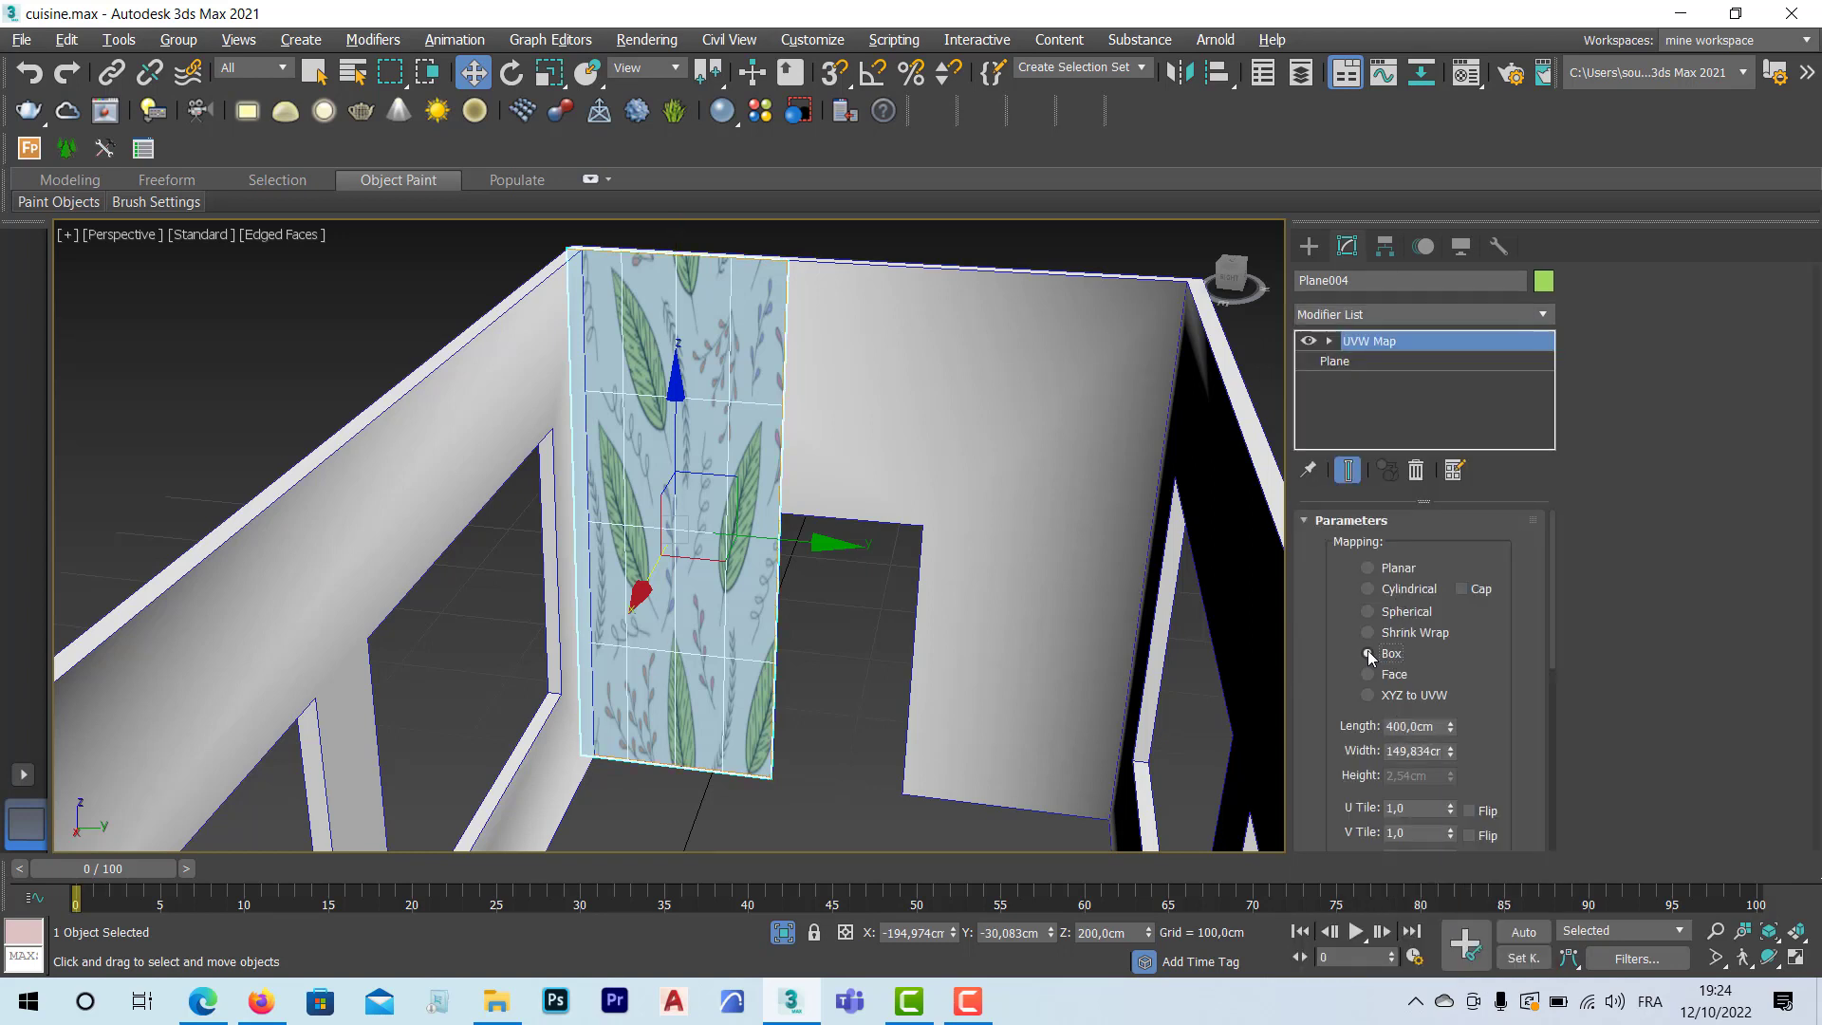
# Step: Switch the floral plane's UVW mapping to Box, with a length of 200 cm and a width of about 104.9 cm
pyautogui.click(1368, 652)
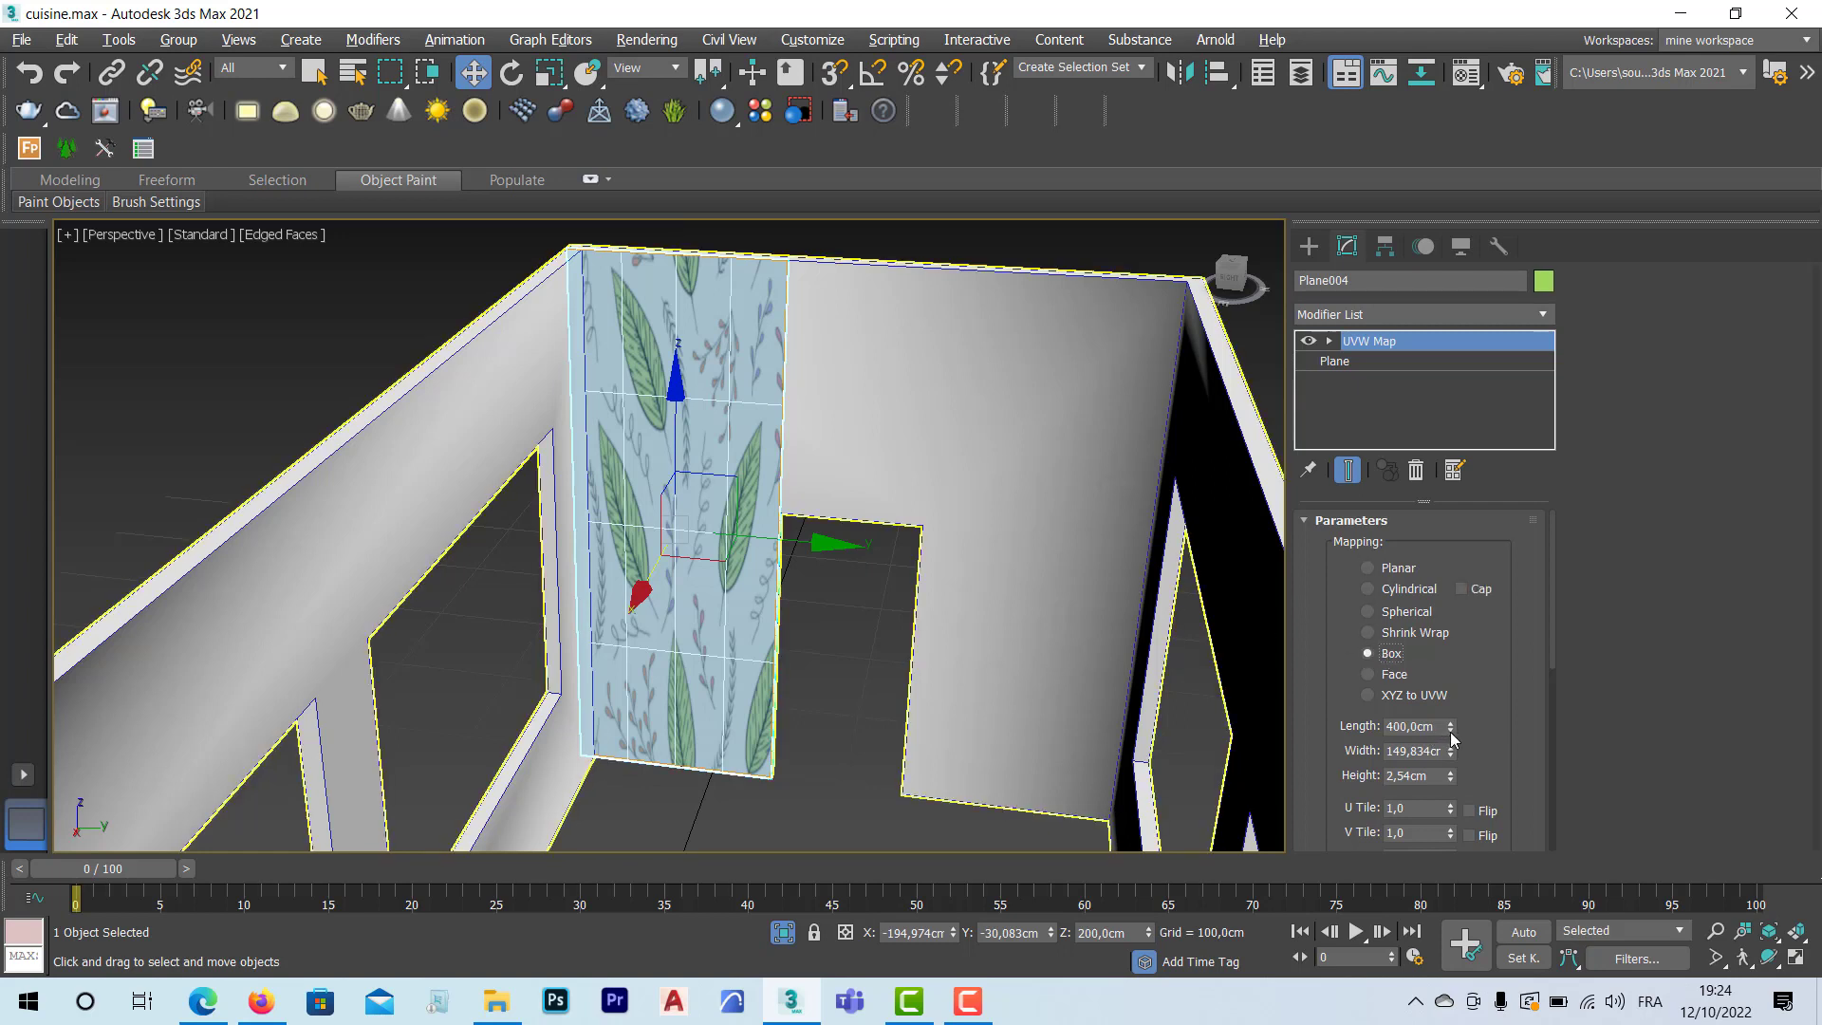
pyautogui.moveTo(1450, 726); pyautogui.dragTo(1449, 777)
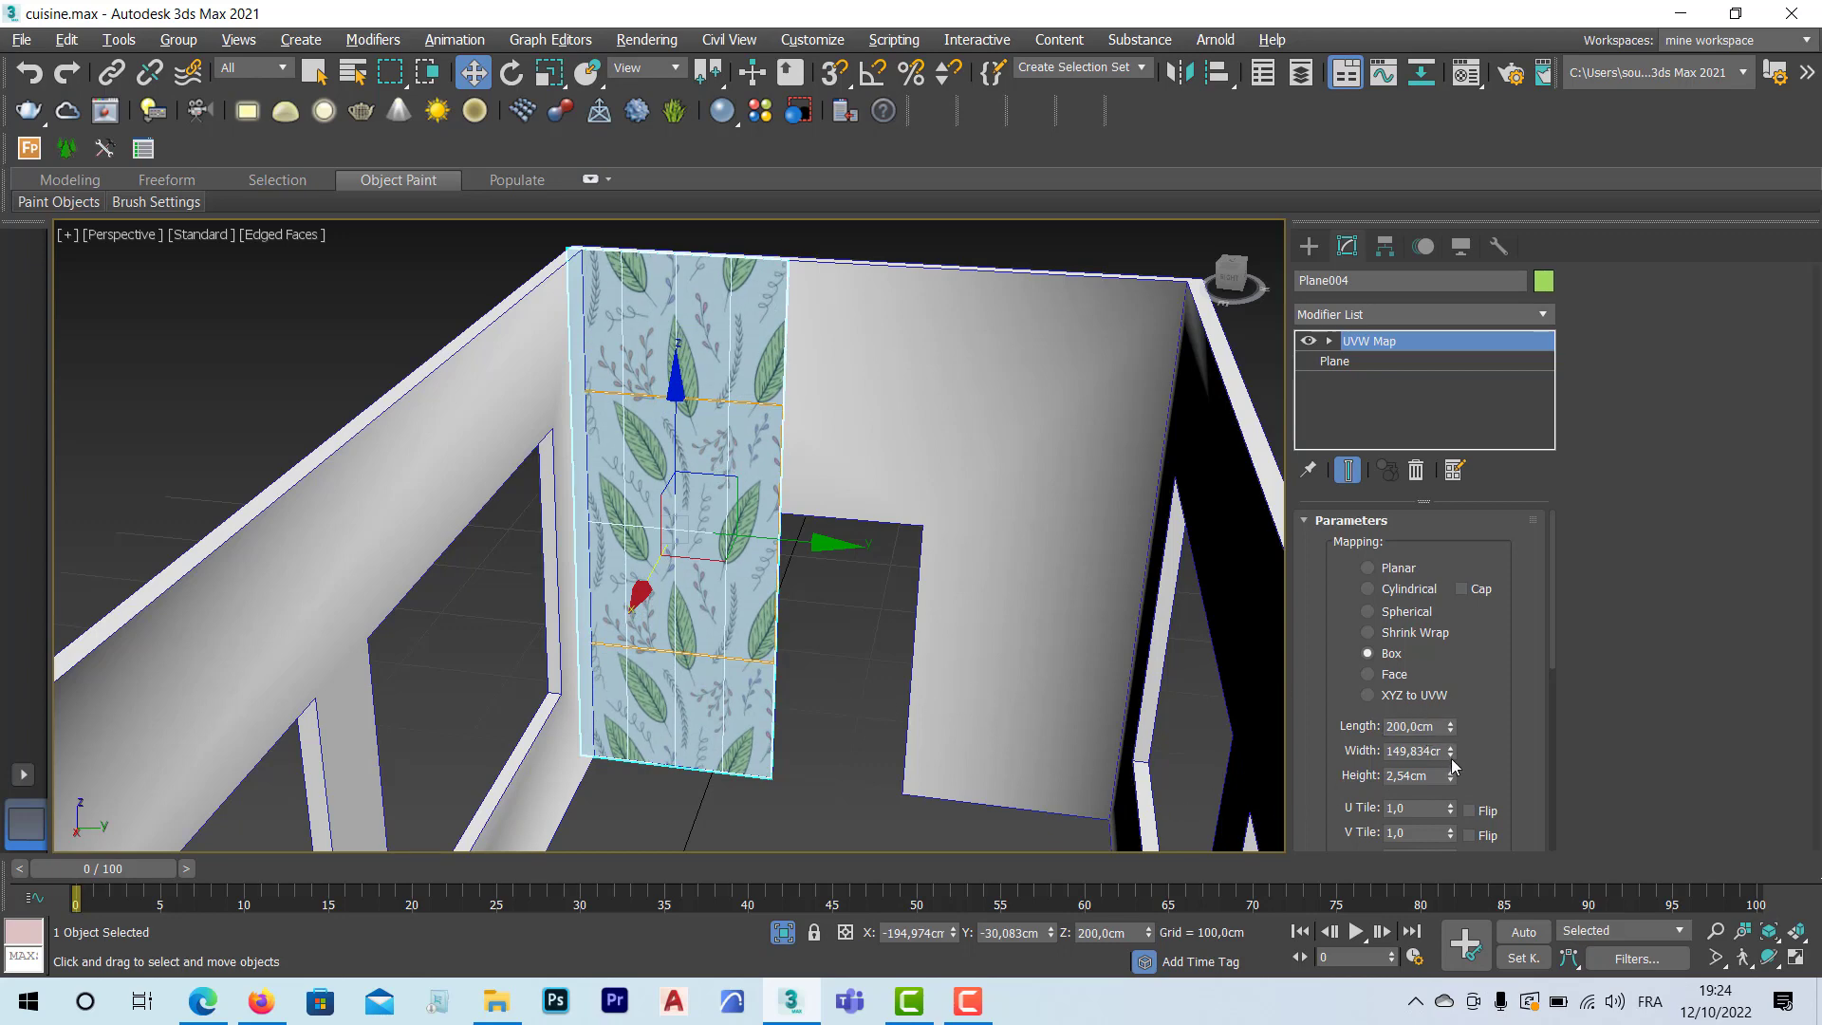
pyautogui.moveTo(1452, 759)
pyautogui.mouseDown()
pyautogui.moveTo(1435, 658)
pyautogui.moveTo(1435, 793)
pyautogui.moveTo(1435, 776)
pyautogui.mouseUp()
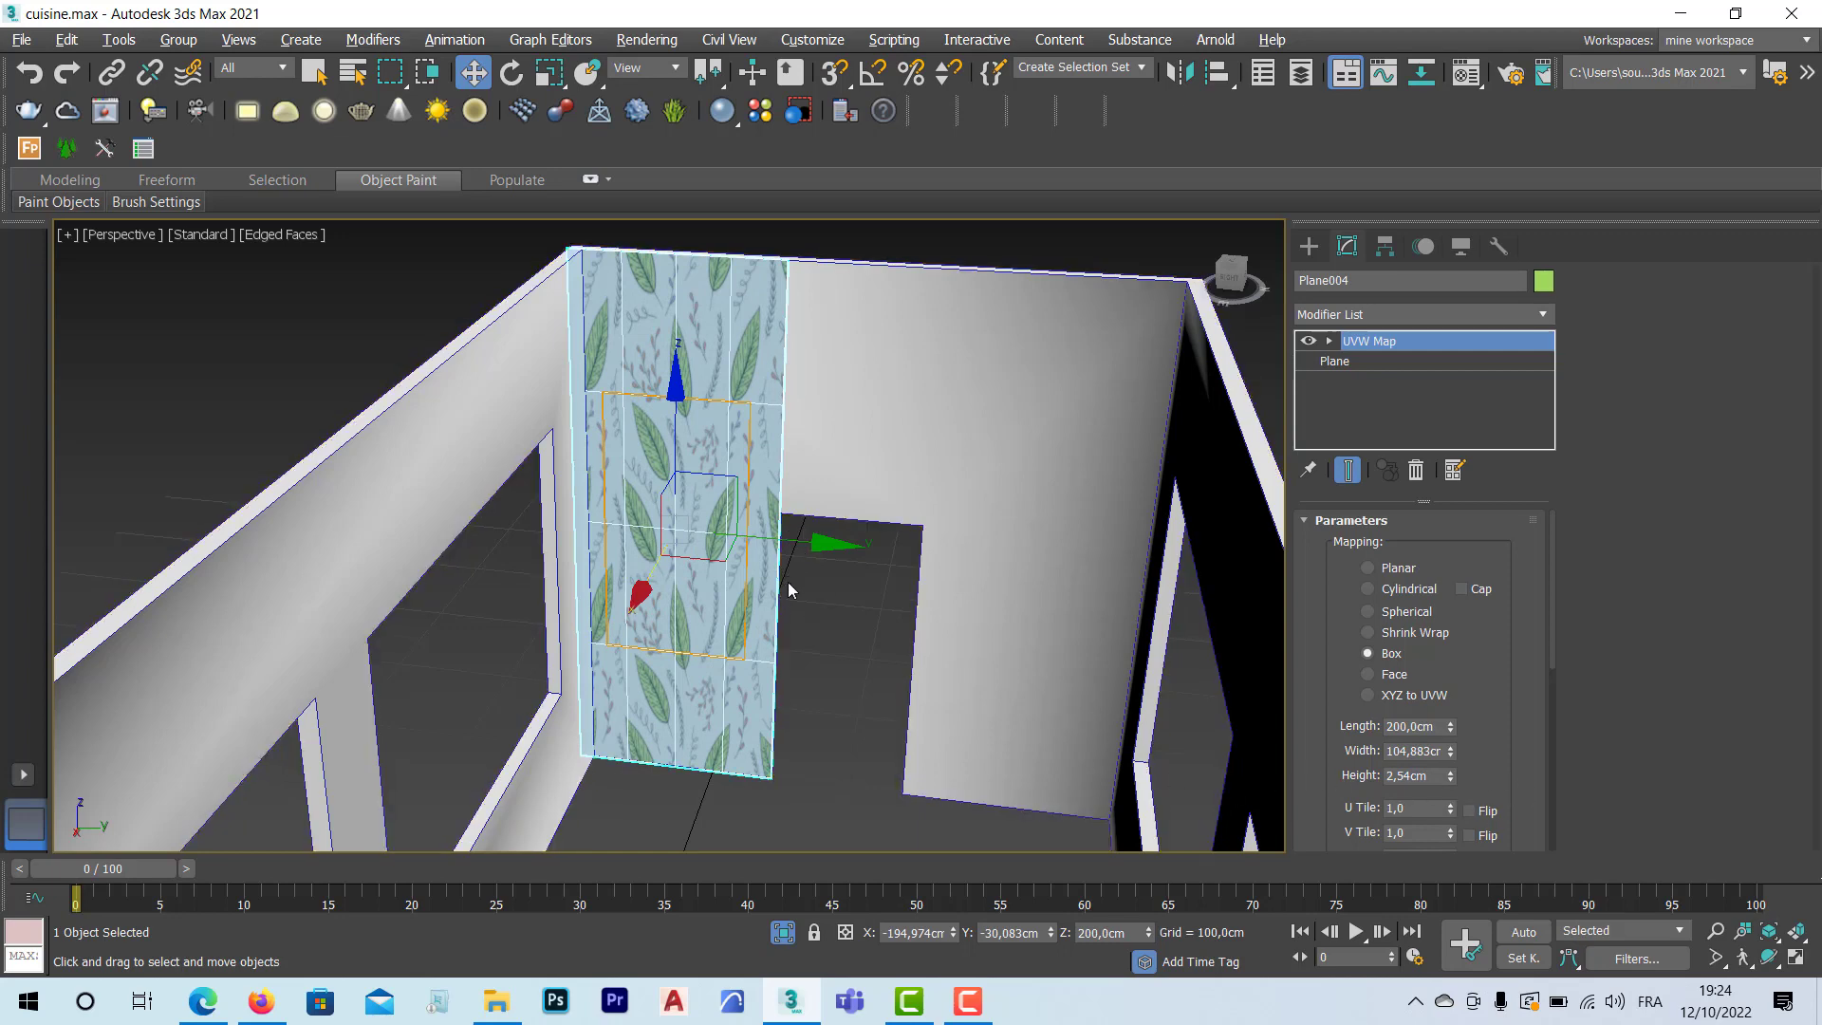
pyautogui.click(816, 628)
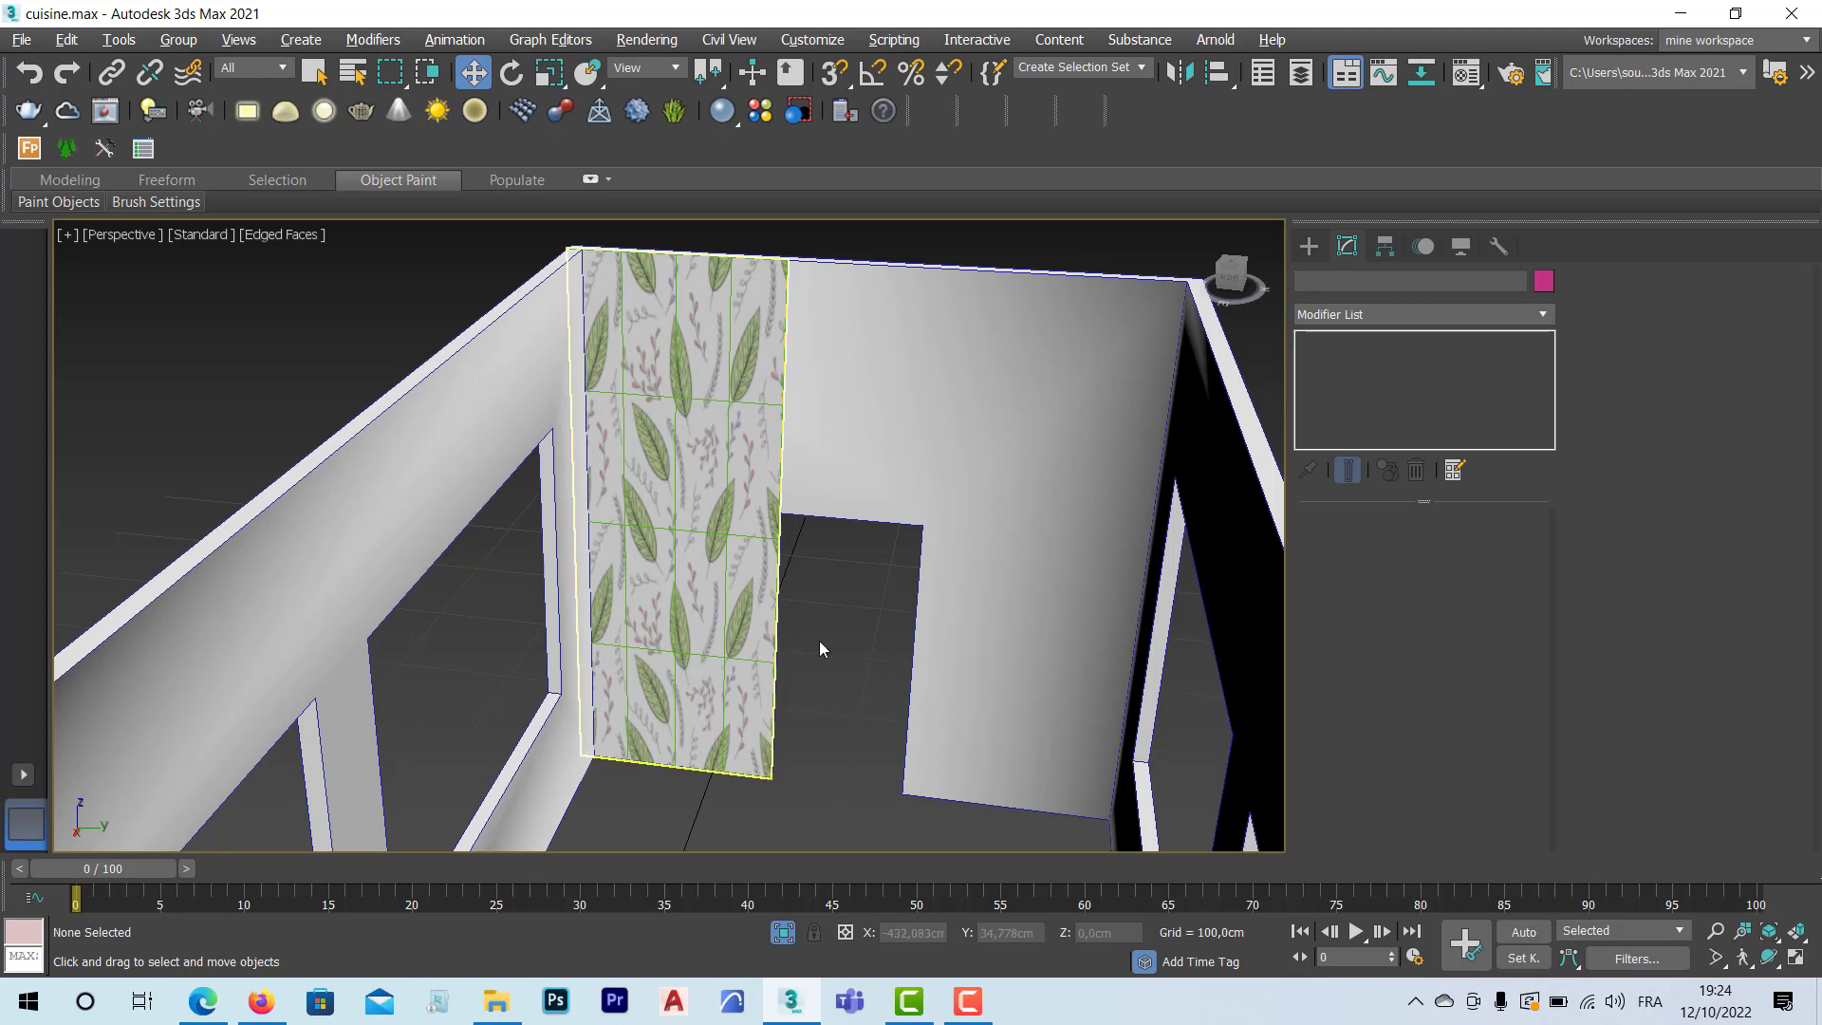
# Step: Clone the floral plane as one instance along the Y axis to the opposite end of the back wall, beyond the door opening
pyautogui.moveTo(818, 652)
pyautogui.keyDown('alt'); pyautogui.mouseDown(button='middle')
pyautogui.moveTo(753, 645)
pyautogui.moveTo(839, 670)
pyautogui.mouseUp(button='middle'); pyautogui.keyUp('alt')
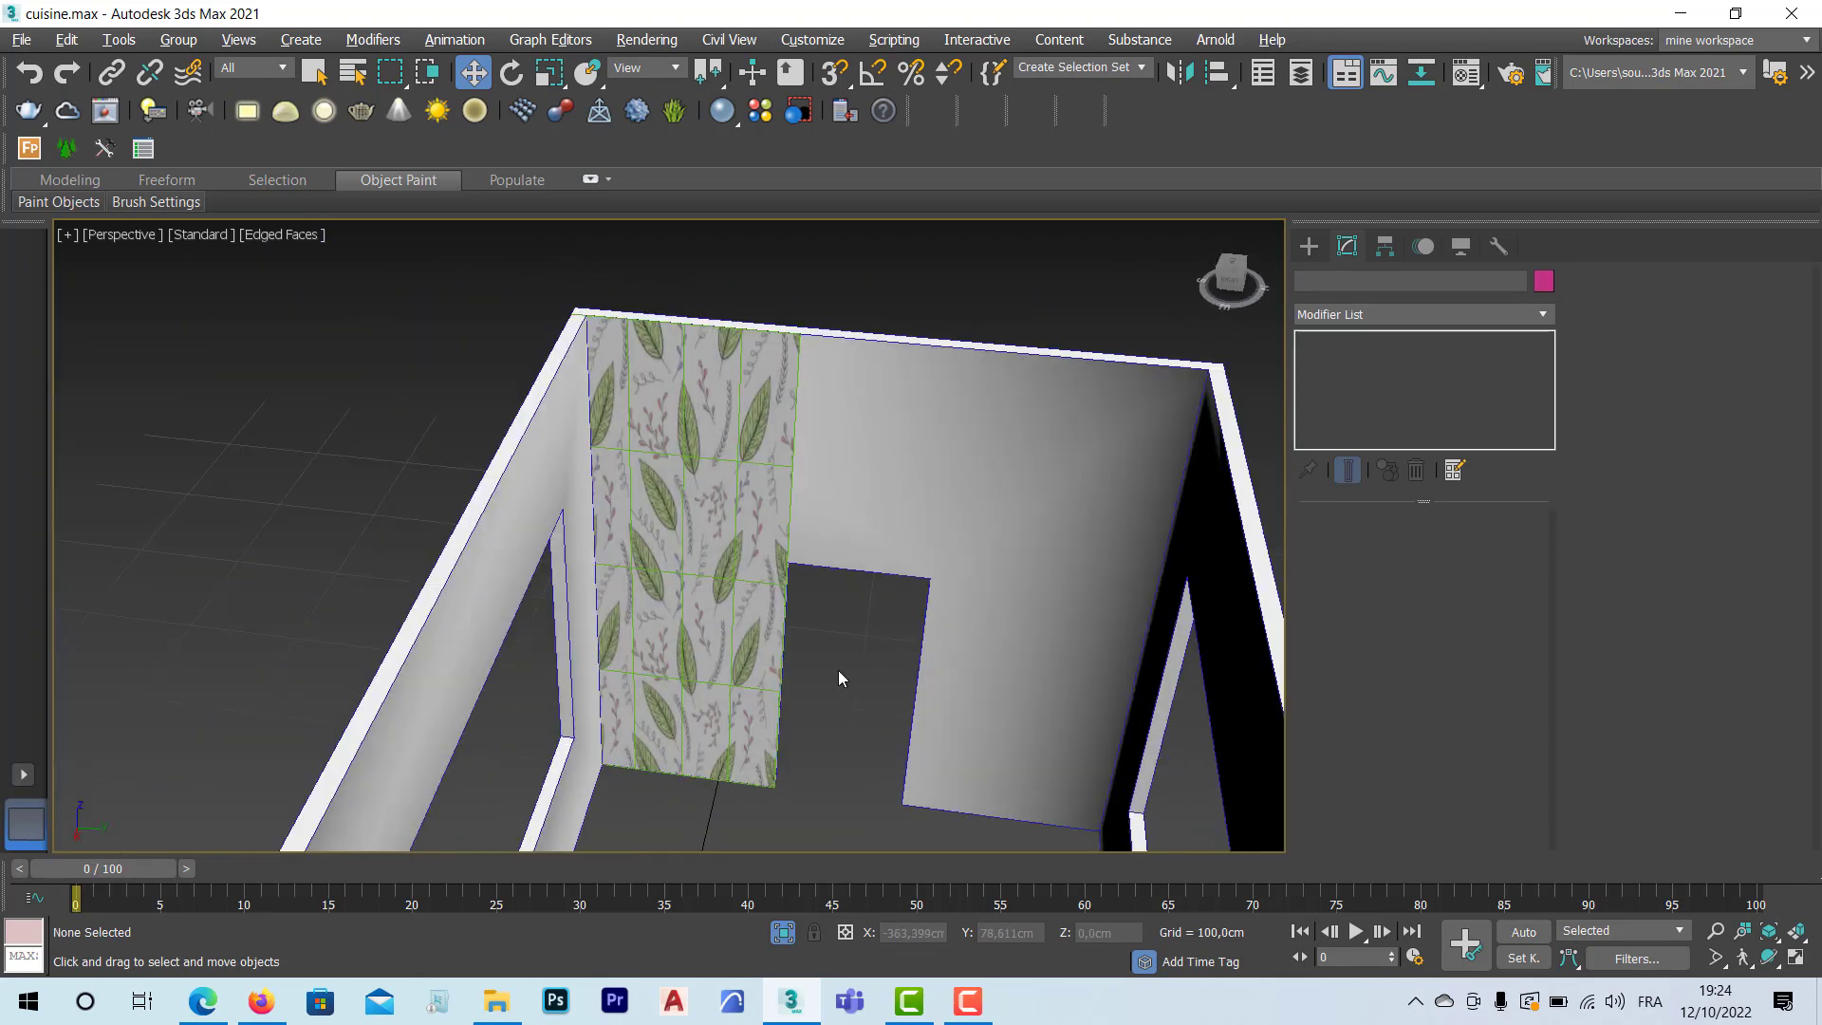
pyautogui.click(705, 611)
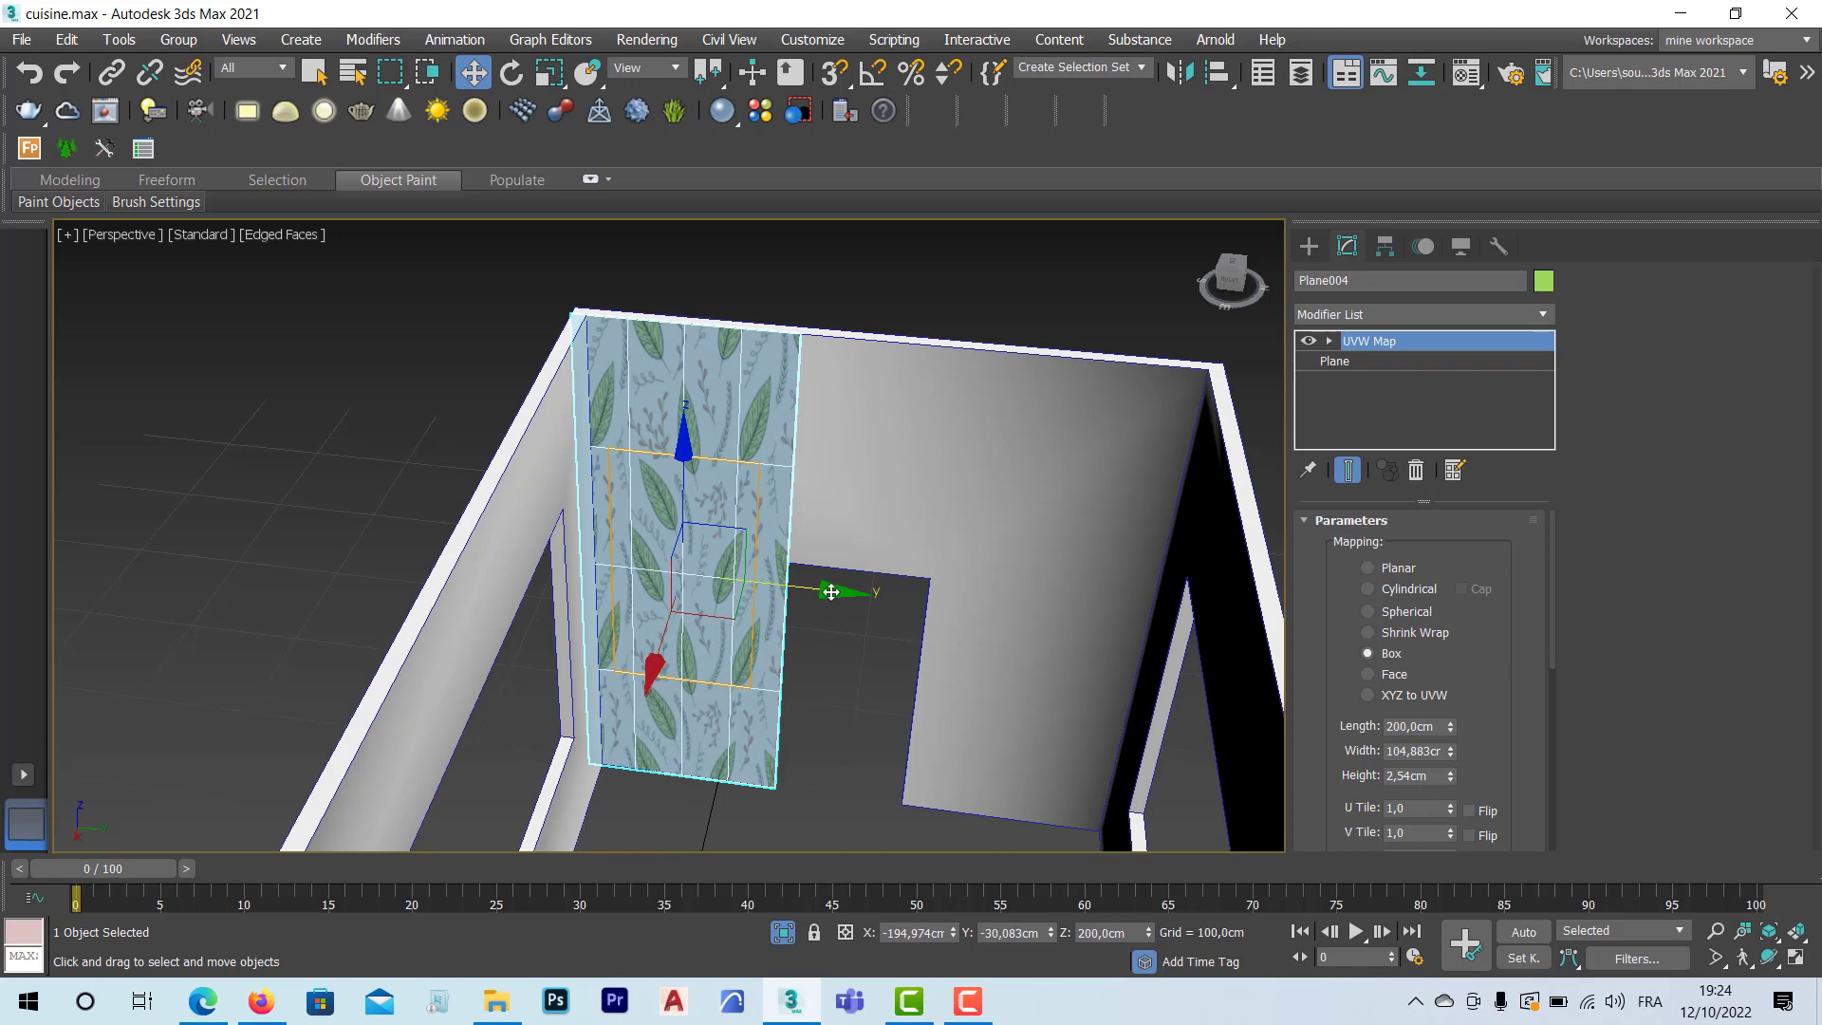
pyautogui.moveTo(831, 592)
pyautogui.keyDown('shift'); pyautogui.mouseDown()
pyautogui.moveTo(1172, 632)
pyautogui.moveTo(1185, 658)
pyautogui.mouseUp(); pyautogui.keyUp('shift')
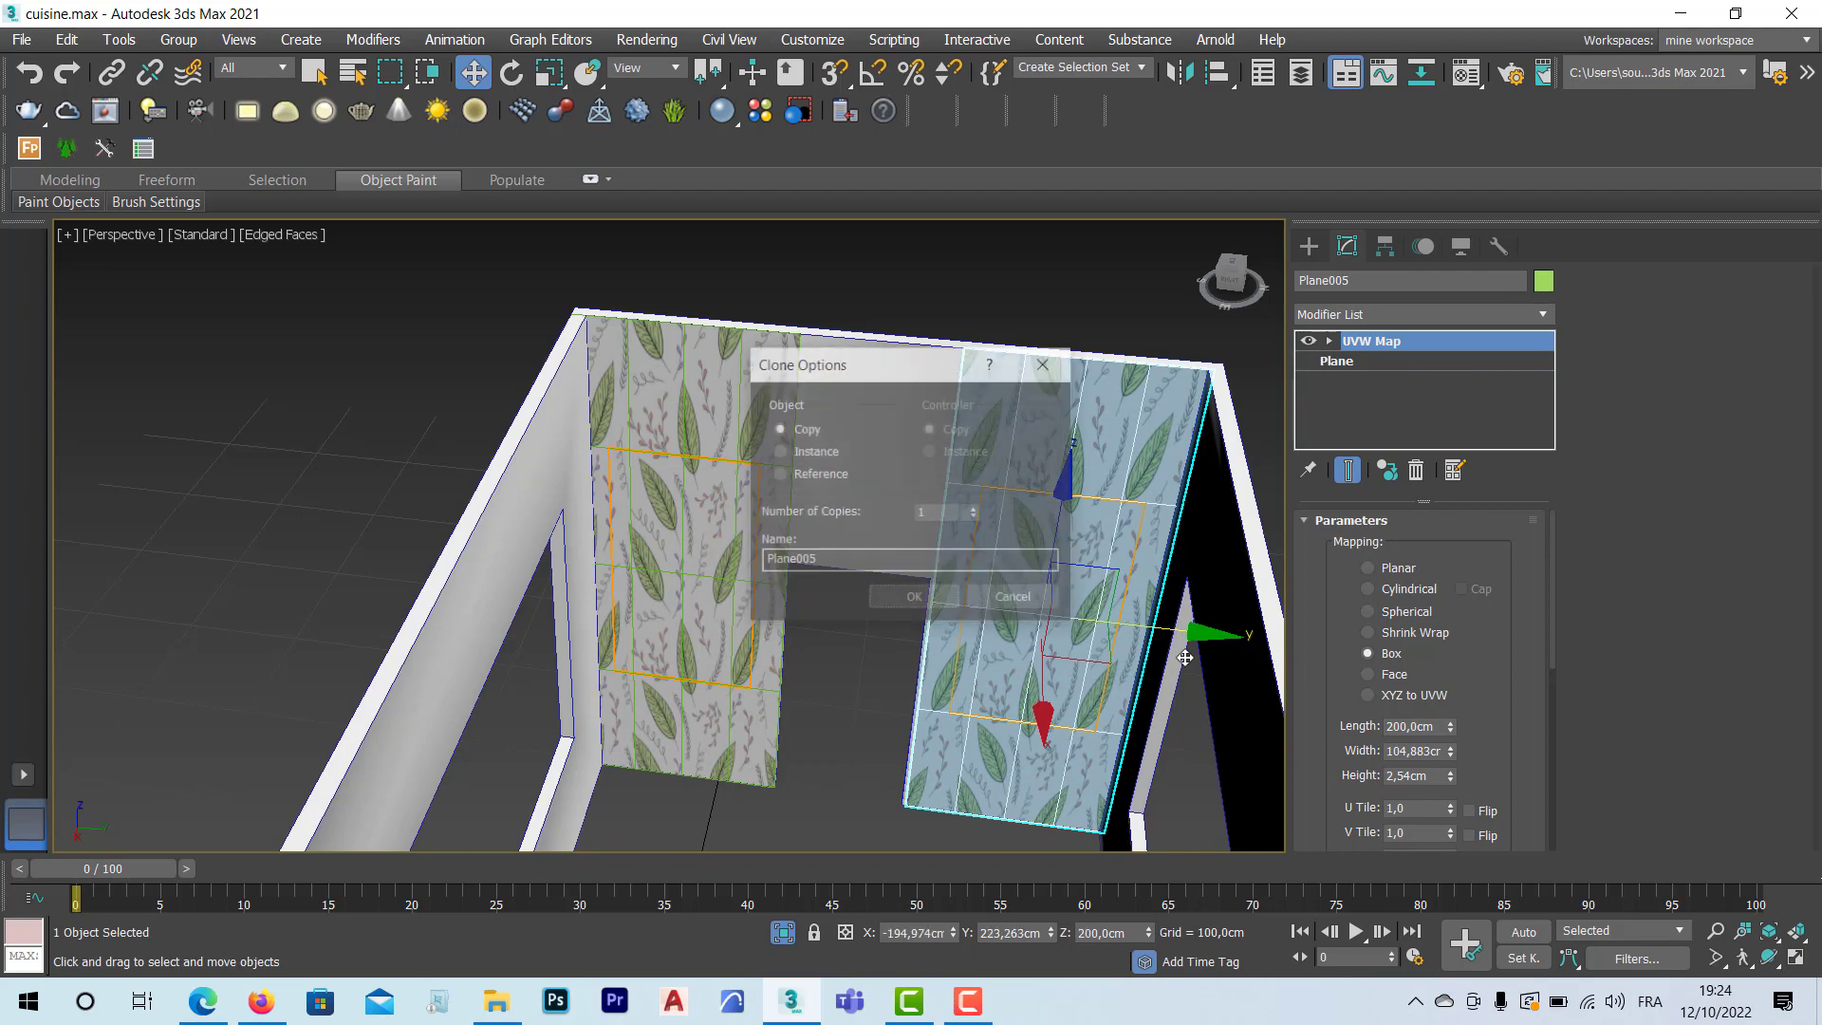
pyautogui.click(778, 451)
pyautogui.click(913, 599)
pyautogui.moveTo(907, 630)
pyautogui.keyDown('alt'); pyautogui.mouseDown(button='middle')
pyautogui.moveTo(838, 634)
pyautogui.moveTo(867, 651)
pyautogui.moveTo(935, 594)
pyautogui.mouseUp(button='middle'); pyautogui.keyUp('alt')
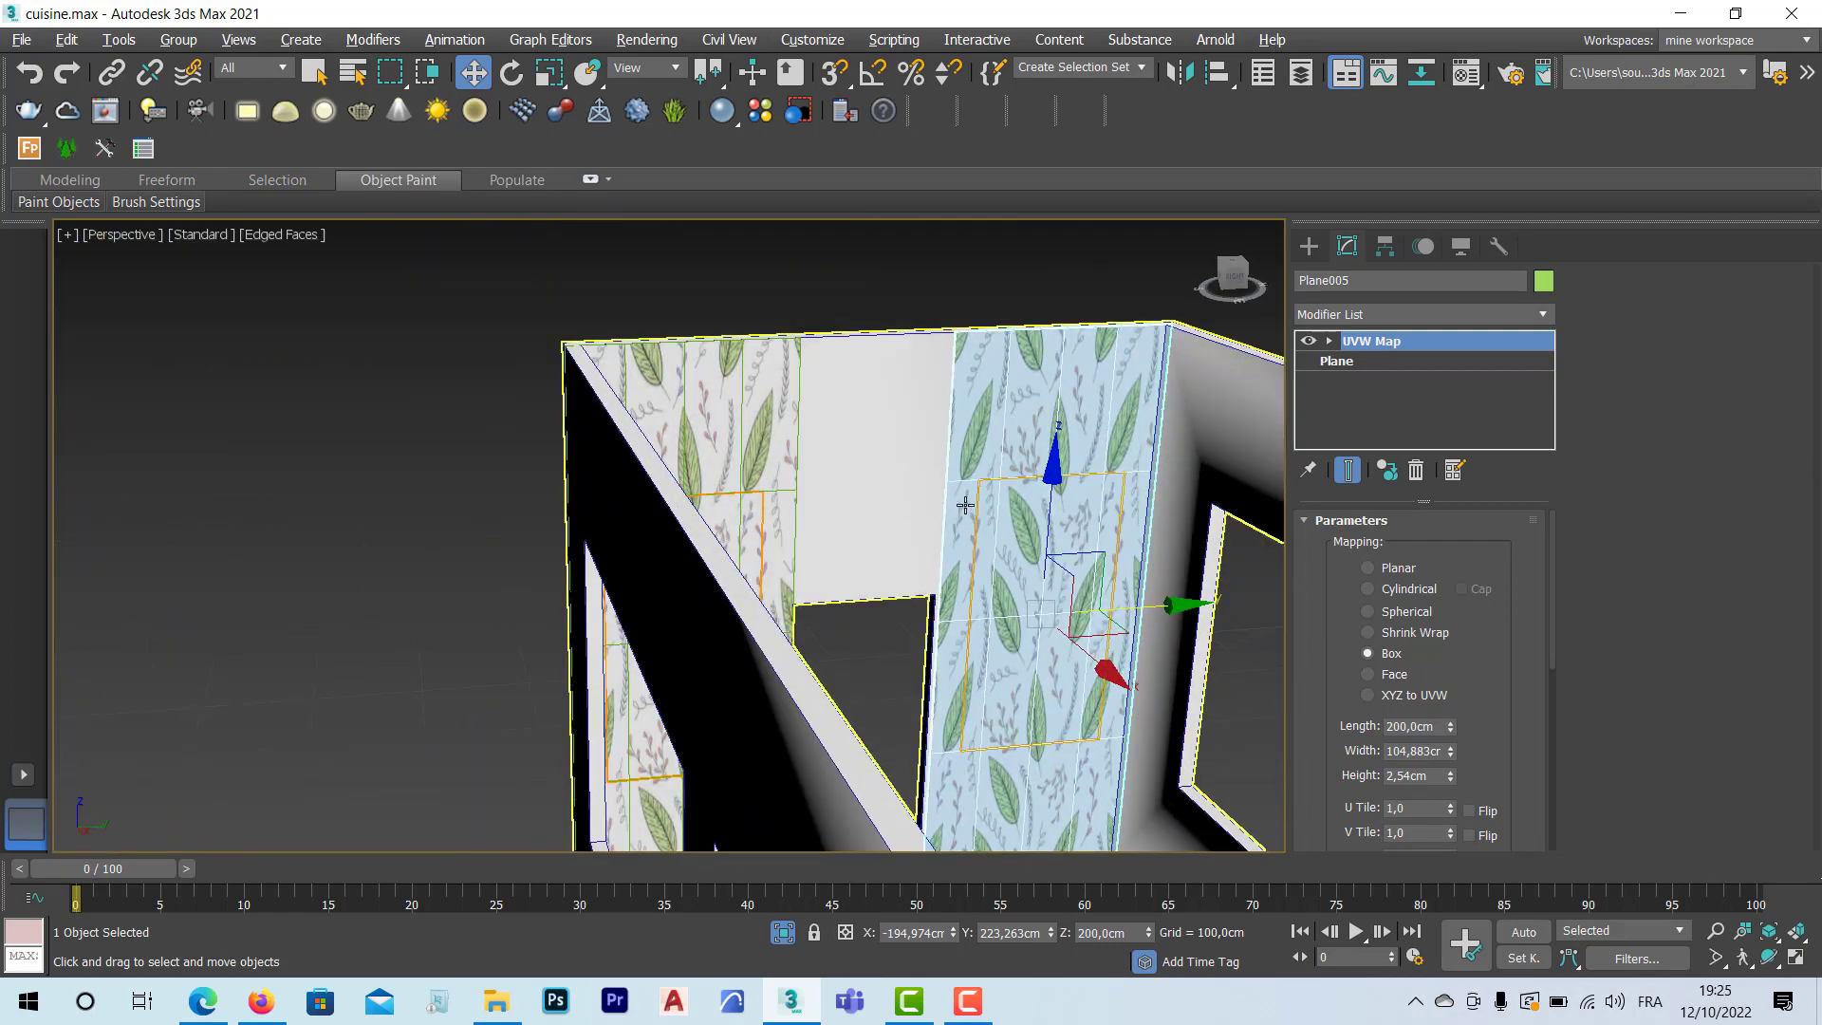
pyautogui.keyDown('alt'); pyautogui.moveTo(980, 528); pyautogui.dragTo(228, 361, button='middle'); pyautogui.keyUp('alt')
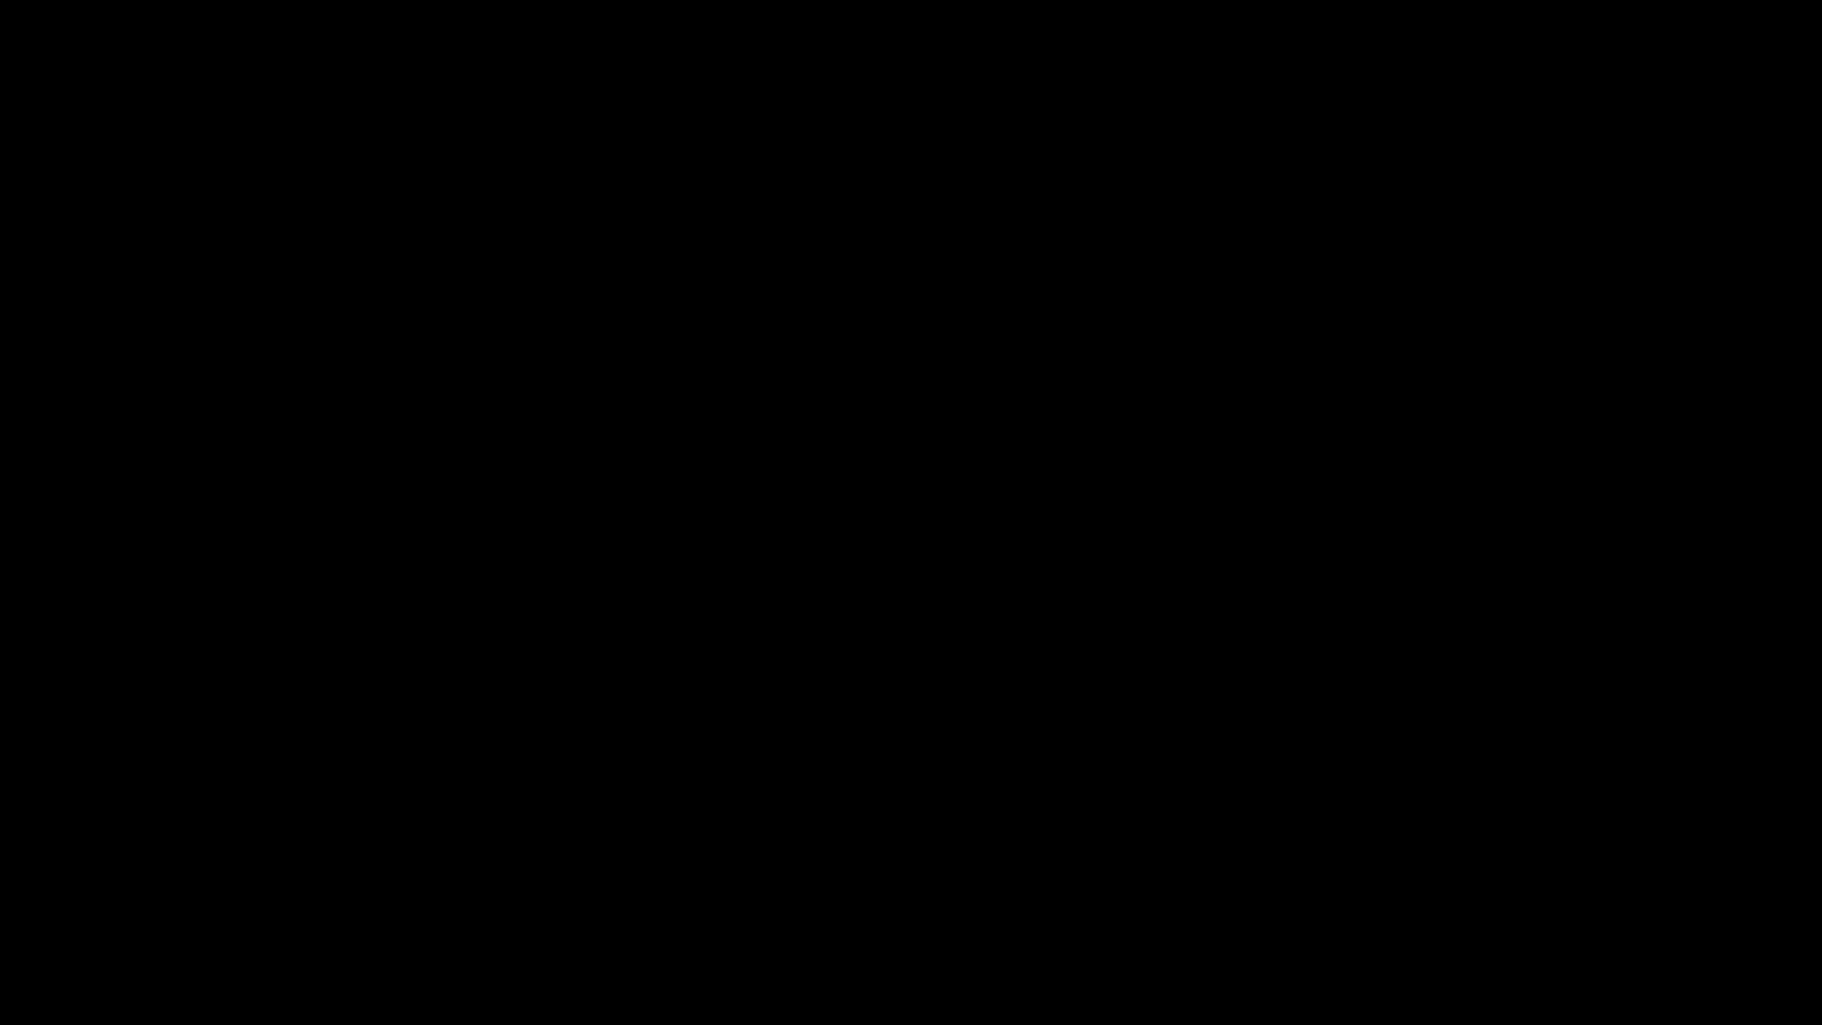